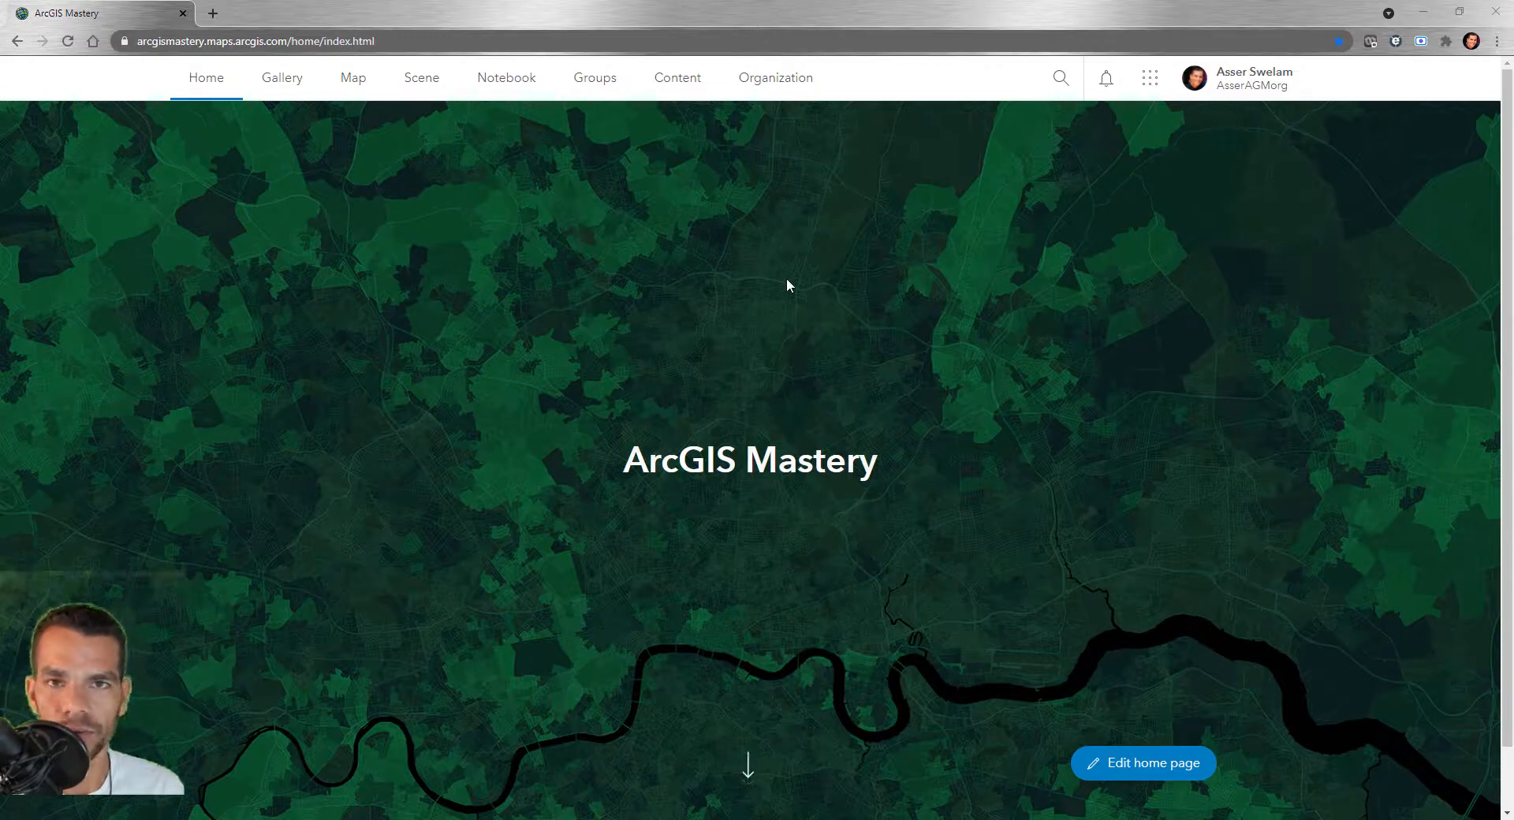
Switch to ArcGIS Survey123 and start a new blank survey in the web designer
{"action": "left_click", "coordinate": [1153, 89]}
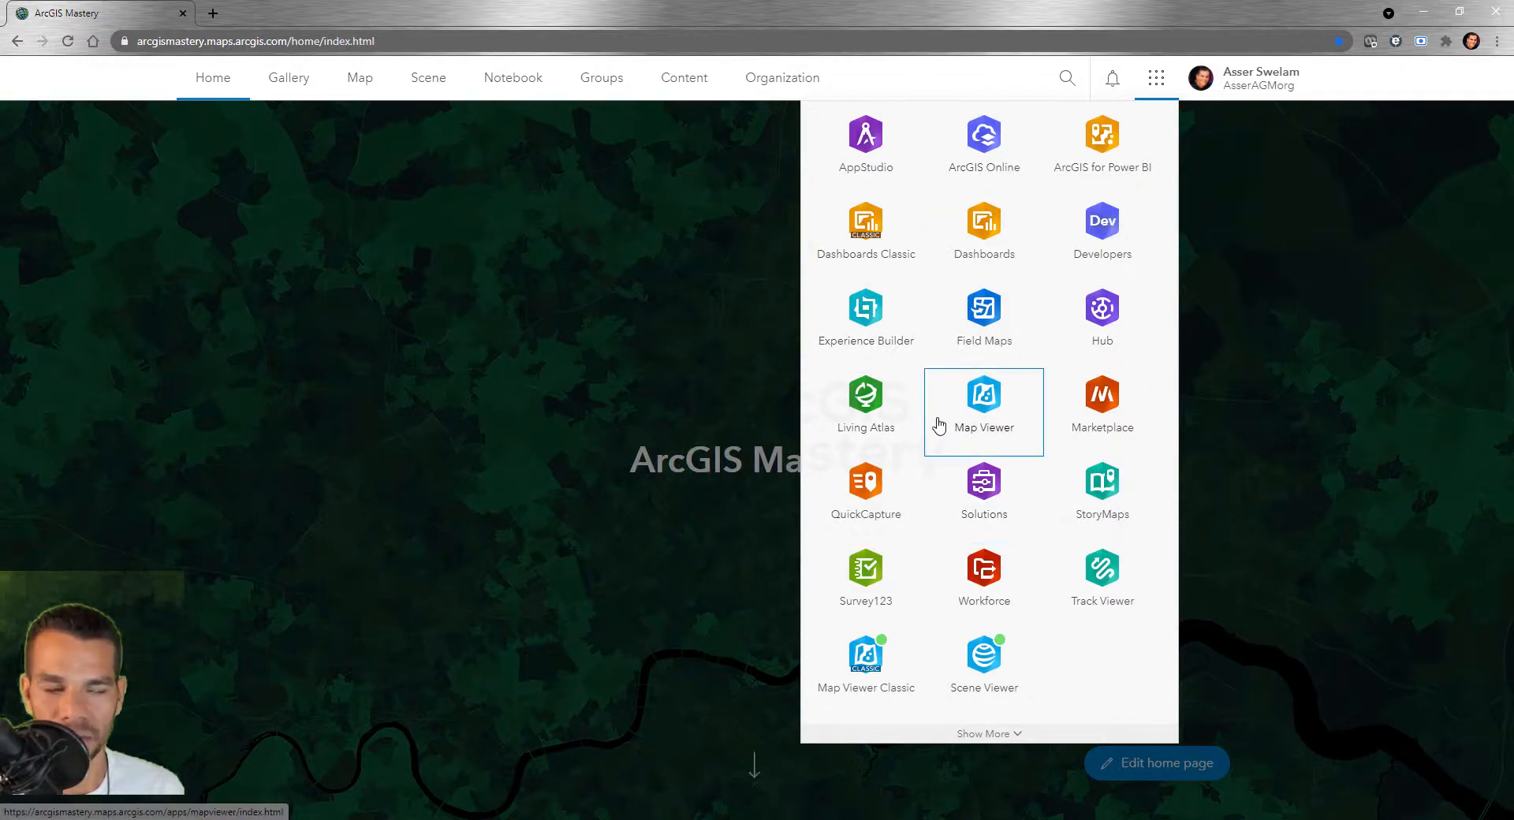
{"action": "left_click", "coordinate": [872, 573]}
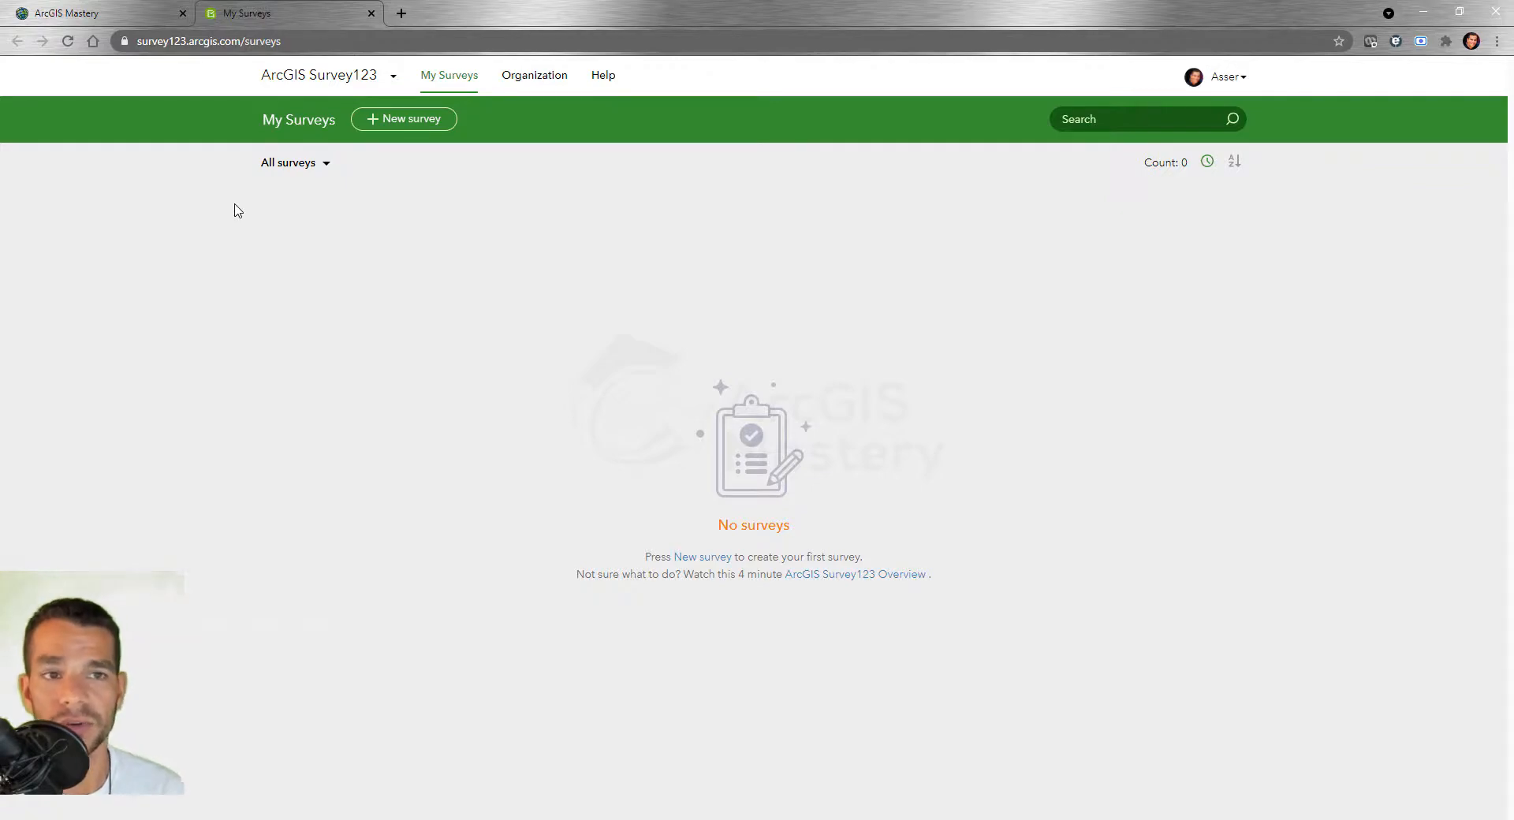
{"action": "left_click", "coordinate": [416, 129]}
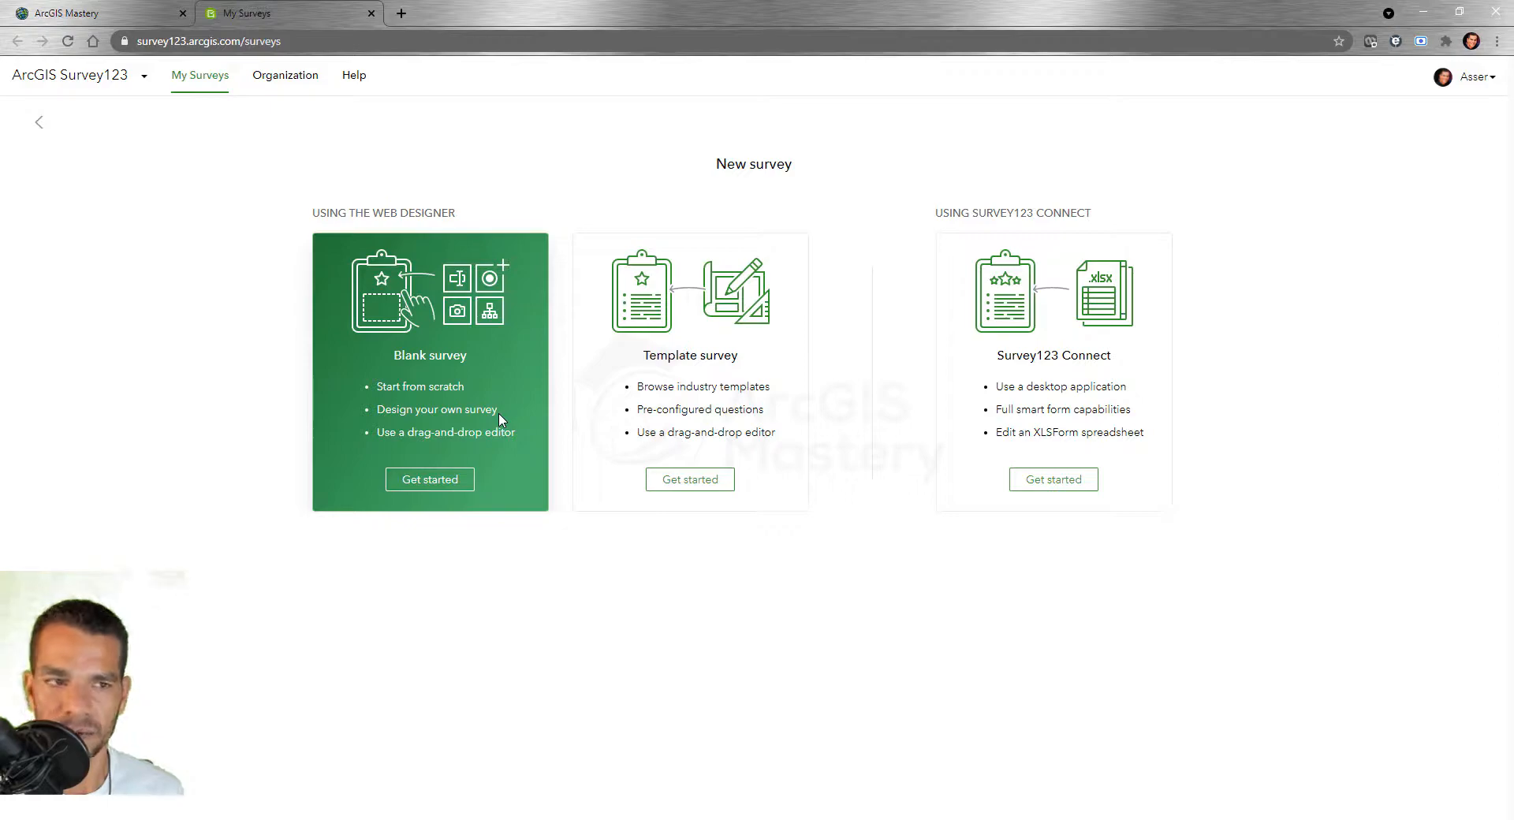
{"action": "left_click", "coordinate": [438, 482]}
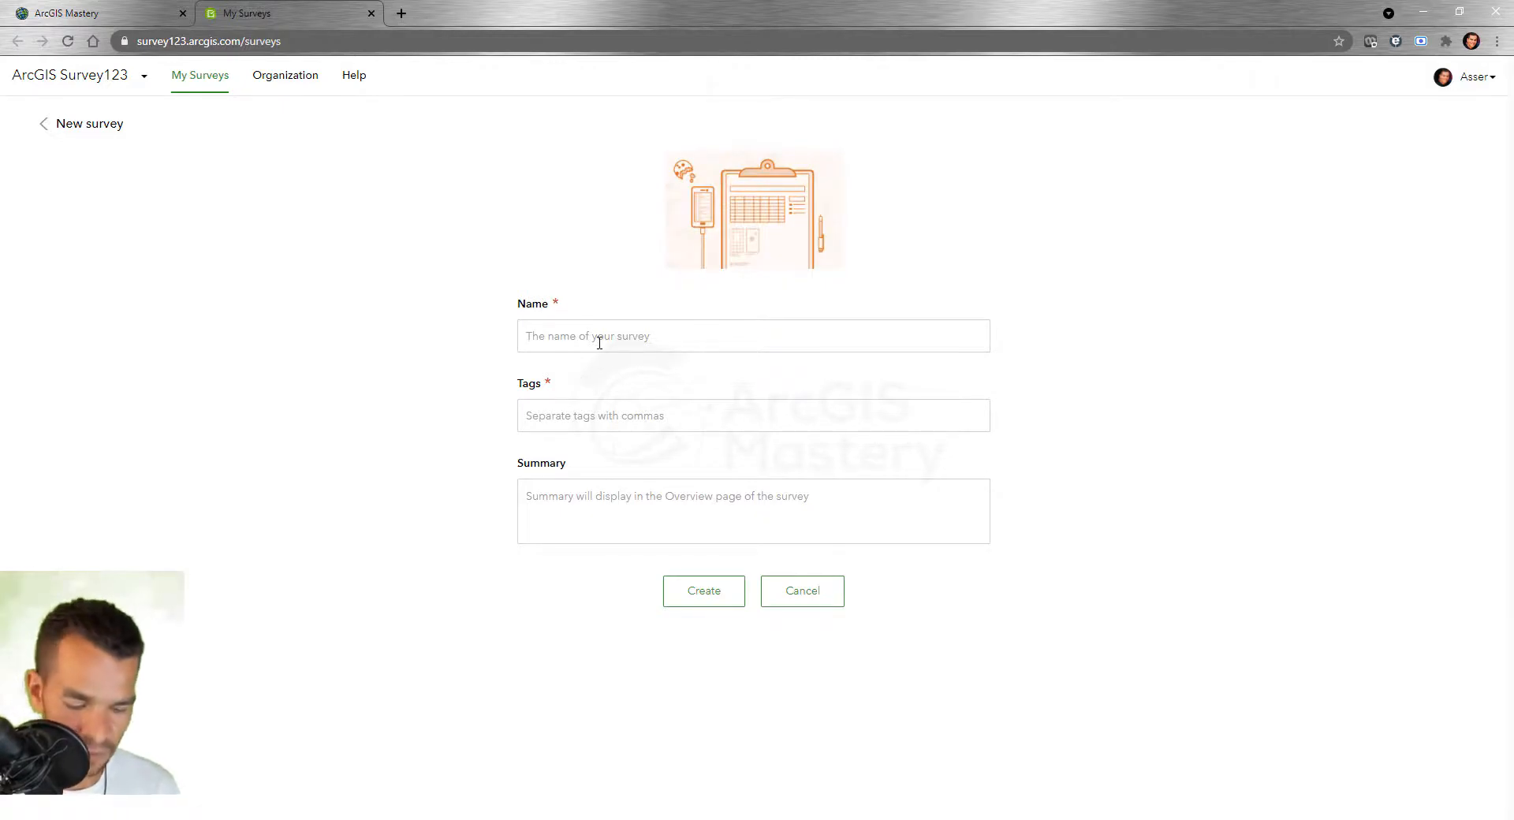
Name the new survey "AGM Survey" and give it the tag "Survey123"
{"action": "type", "text": "AGM Surve"}
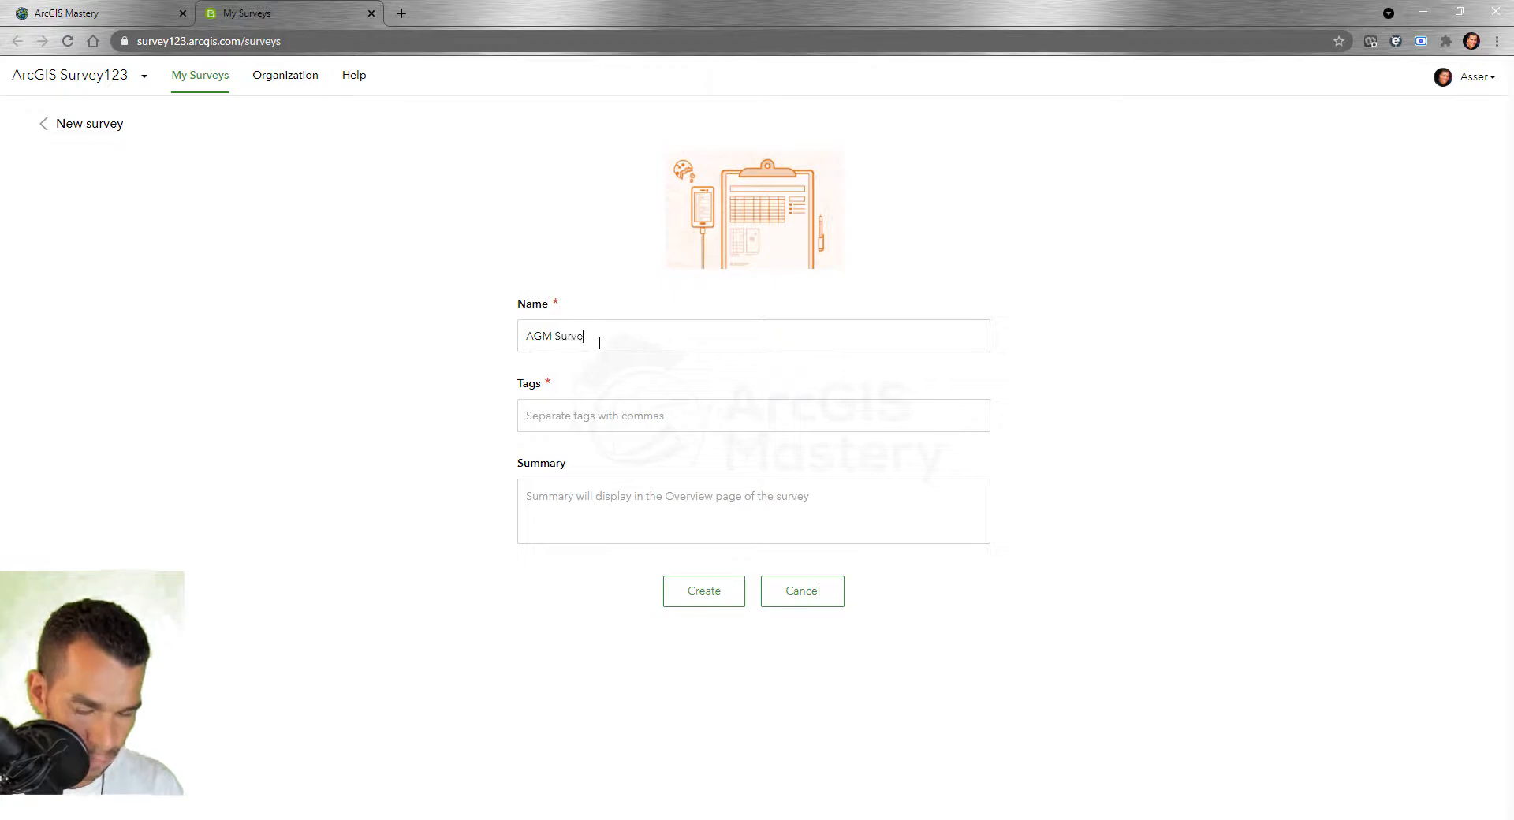
{"action": "type", "text": "y"}
{"action": "key", "text": "Tab"}
{"action": "type", "text": "Surv"}
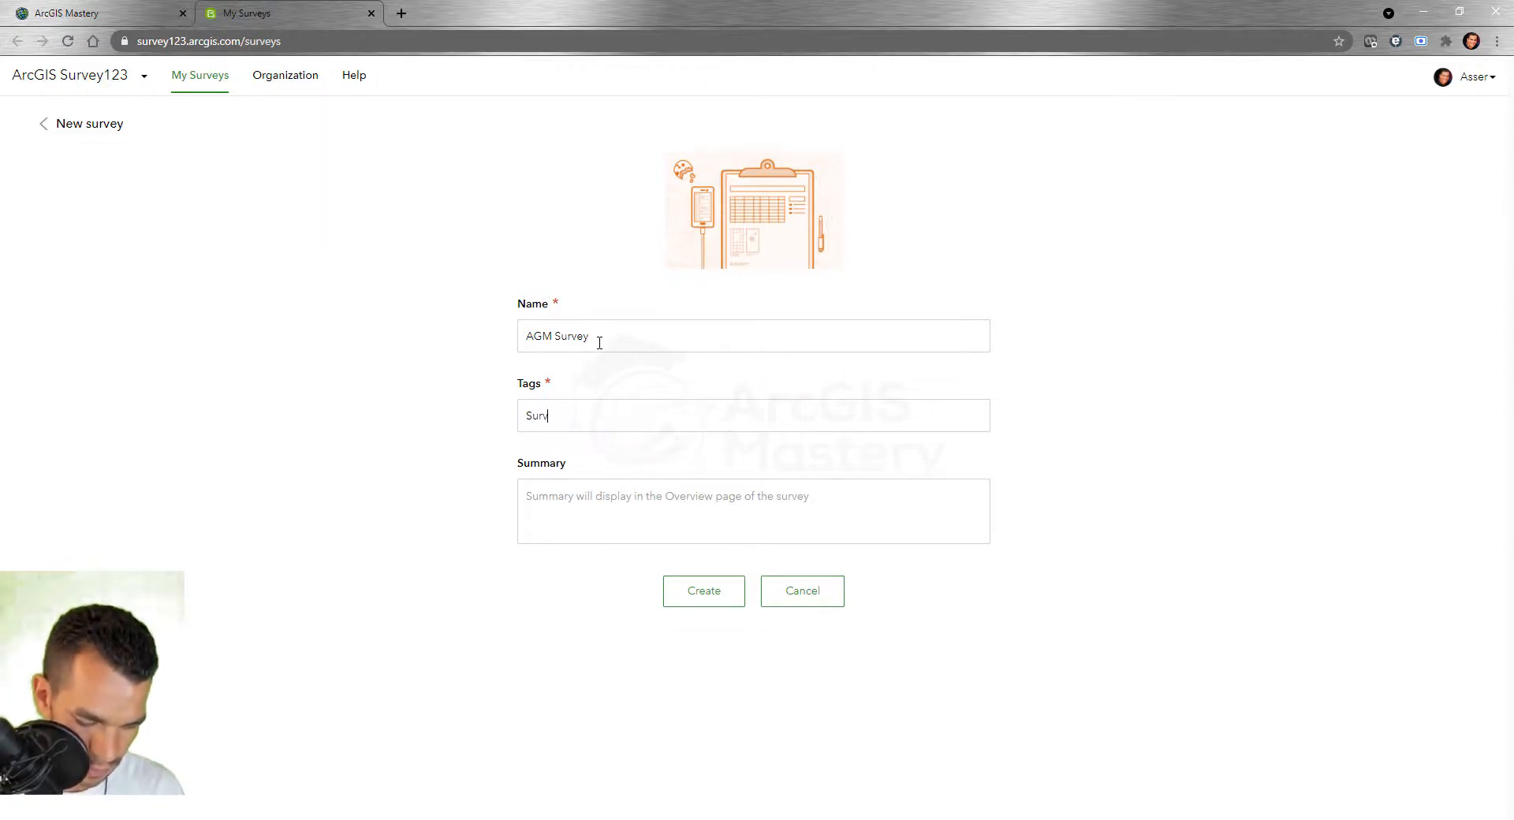
{"action": "type", "text": "ey123"}
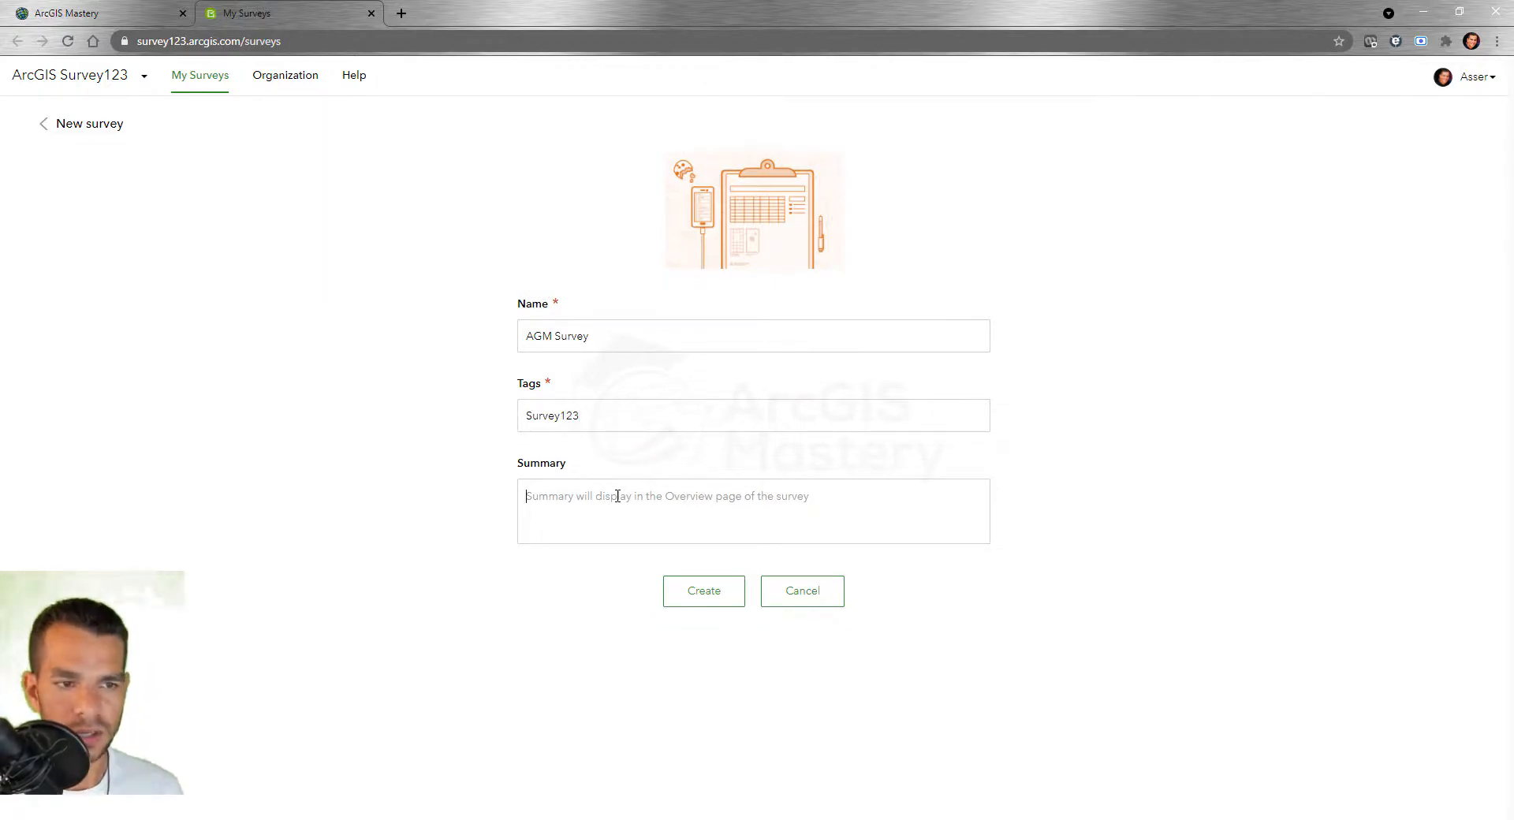
Enter the summary "This is my new survey" and create the survey
{"action": "key", "text": "Tab"}
{"action": "type", "text": "This ius"}
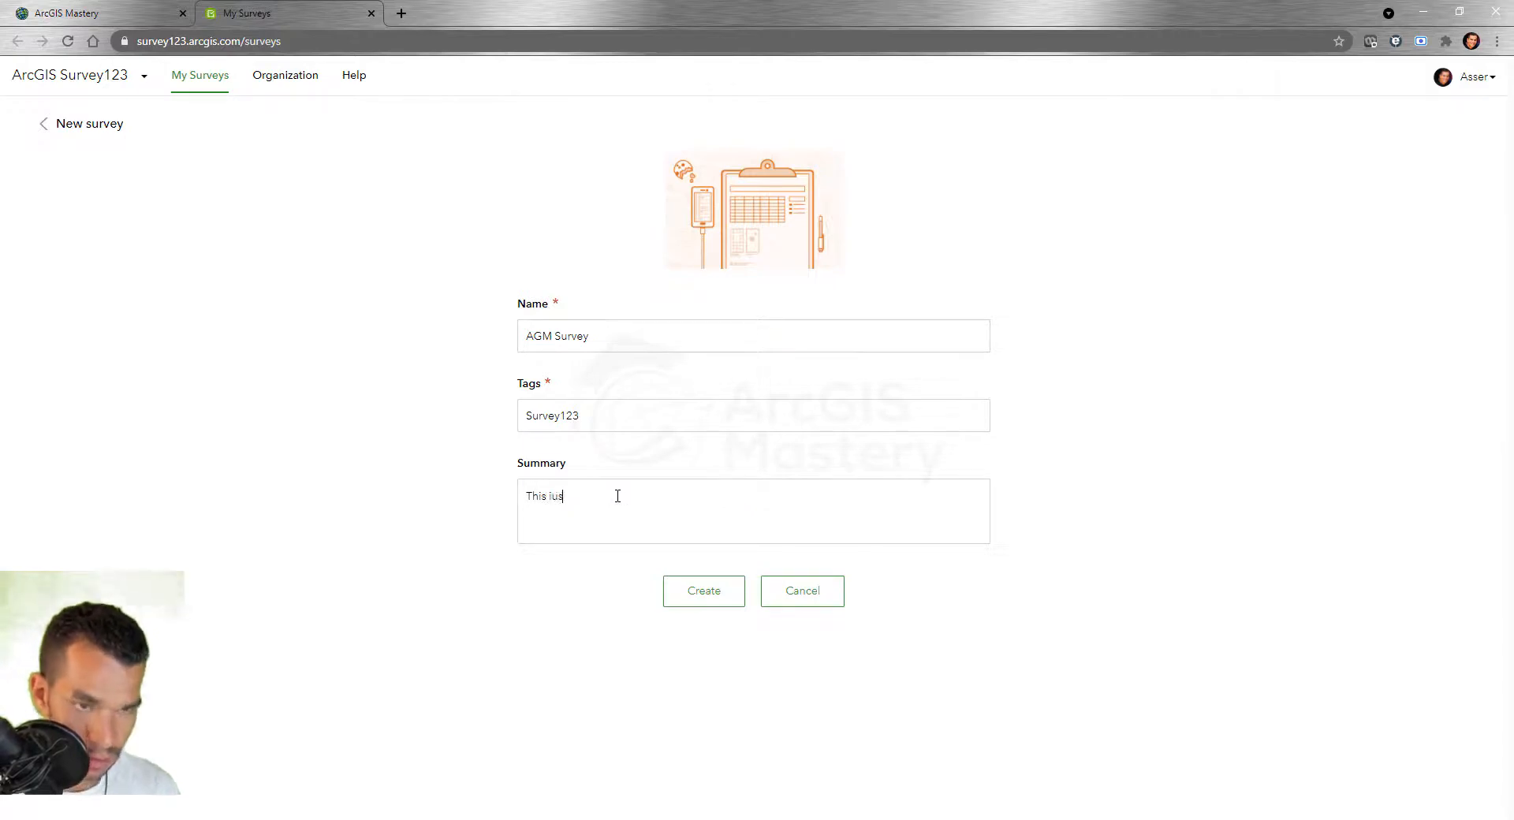
{"action": "key", "text": "BackSpace"}
{"action": "key", "text": "BackSpace"}
{"action": "key", "text": "BackSpace"}
{"action": "key", "text": "BackSpace"}
{"action": "type", "text": "This is my new survey"}
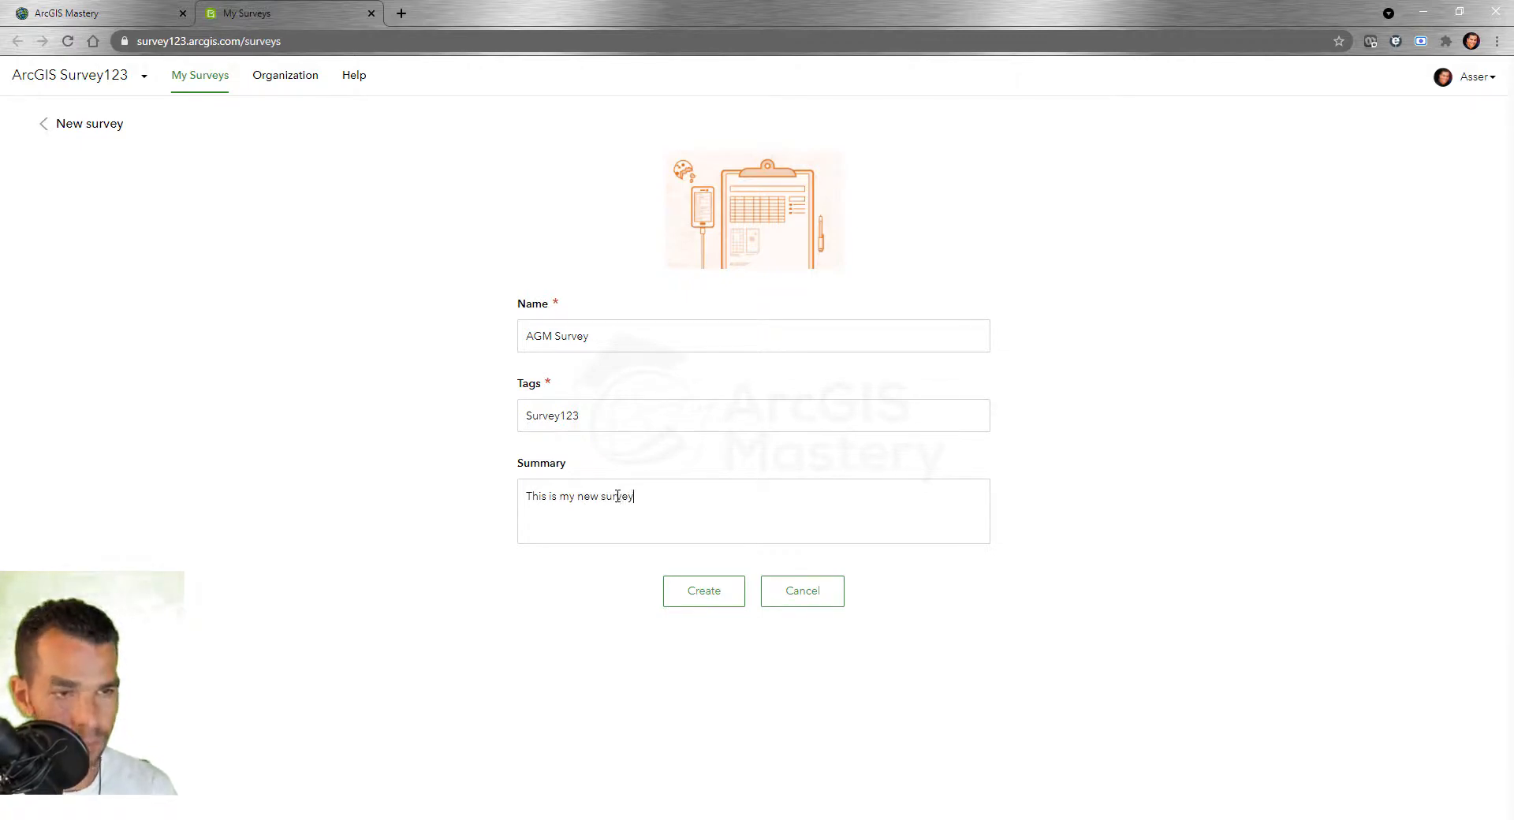
{"action": "left_click", "coordinate": [688, 593]}
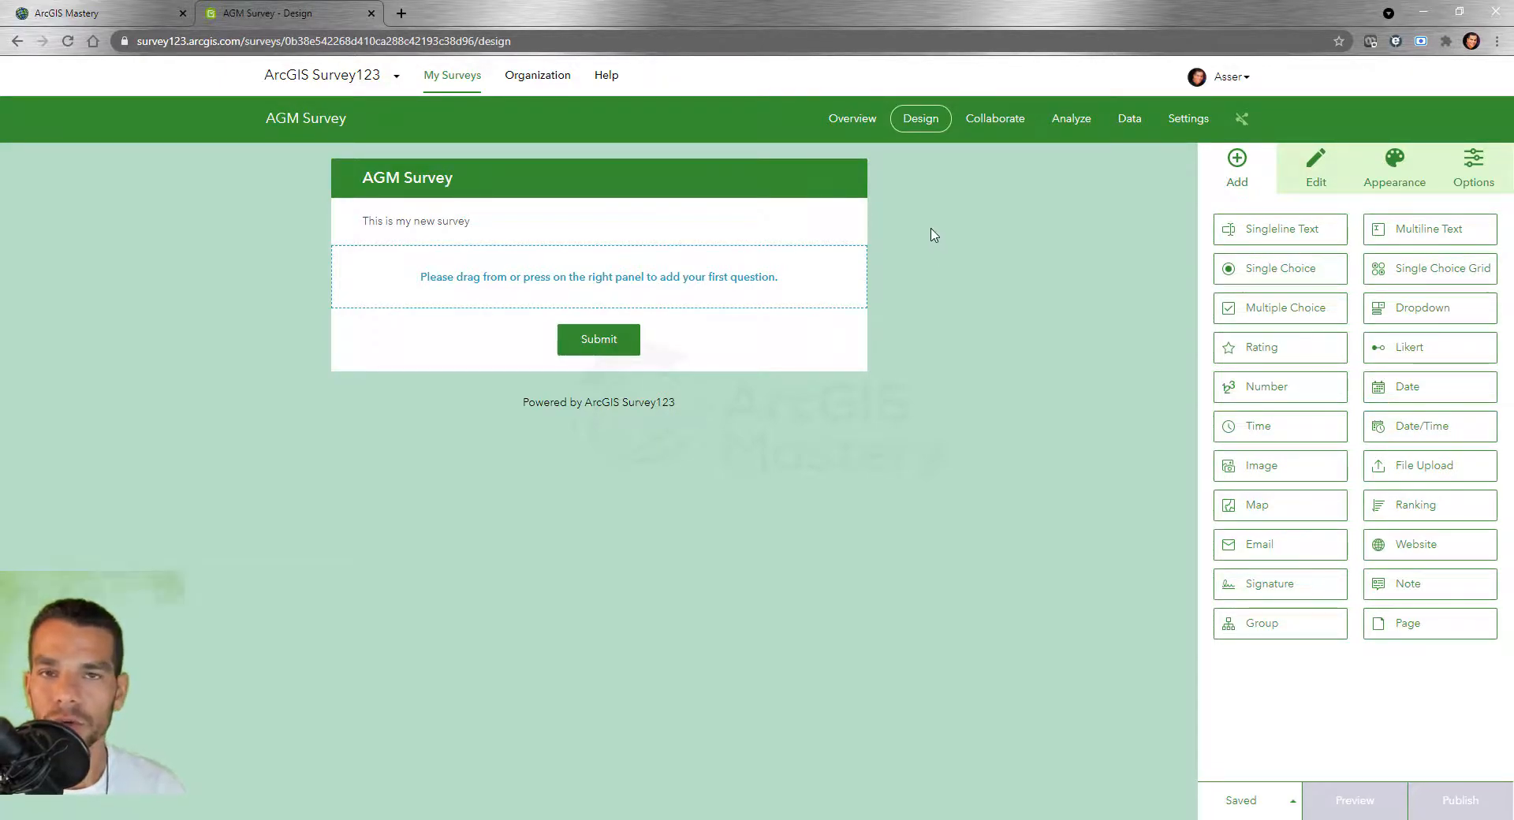
Look at the survey's overview page and return to its design page
{"action": "left_click", "coordinate": [842, 122]}
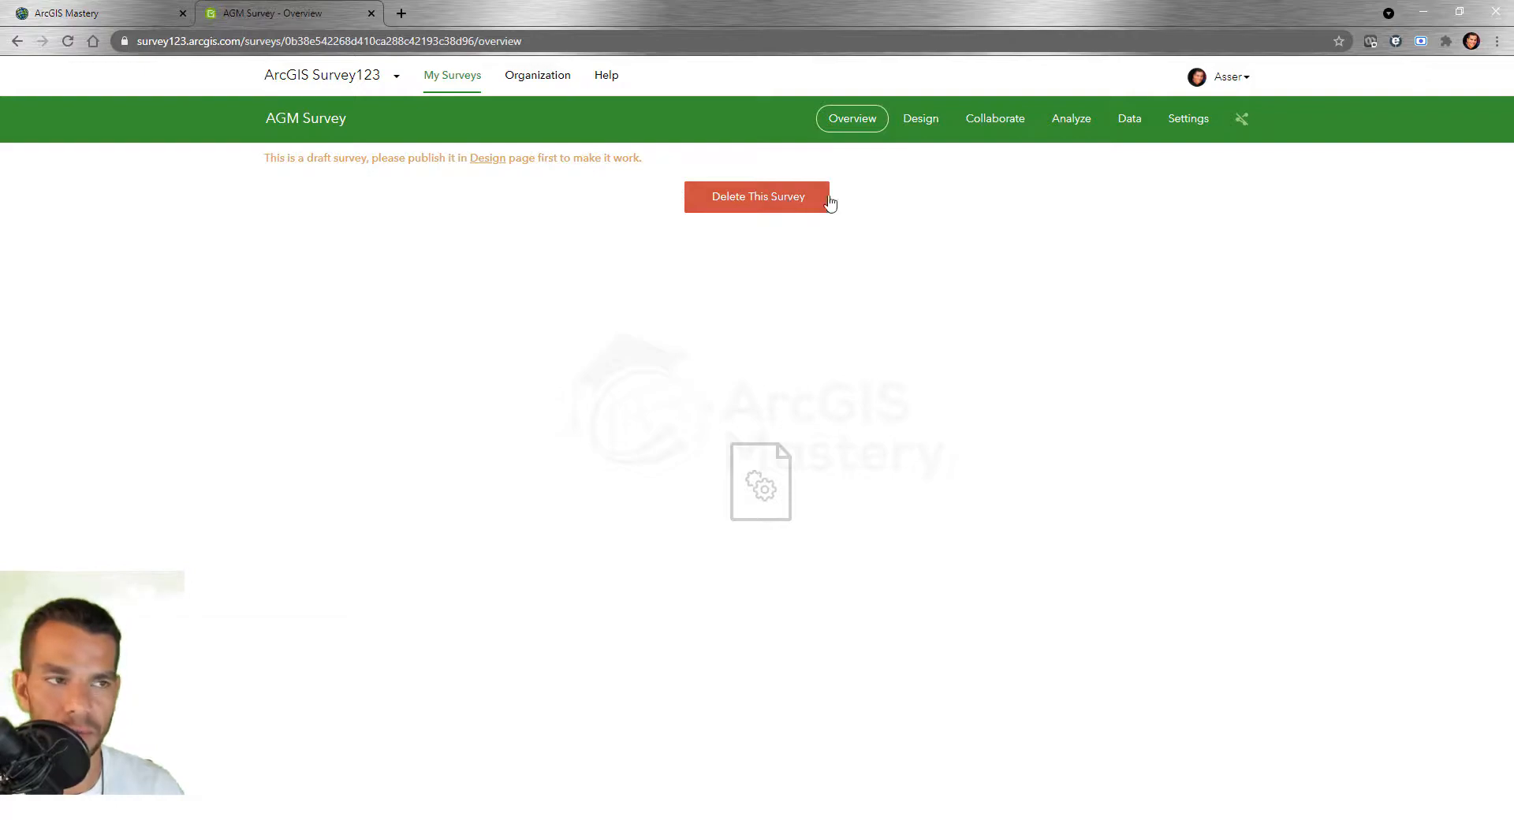
{"action": "left_click", "coordinate": [922, 121]}
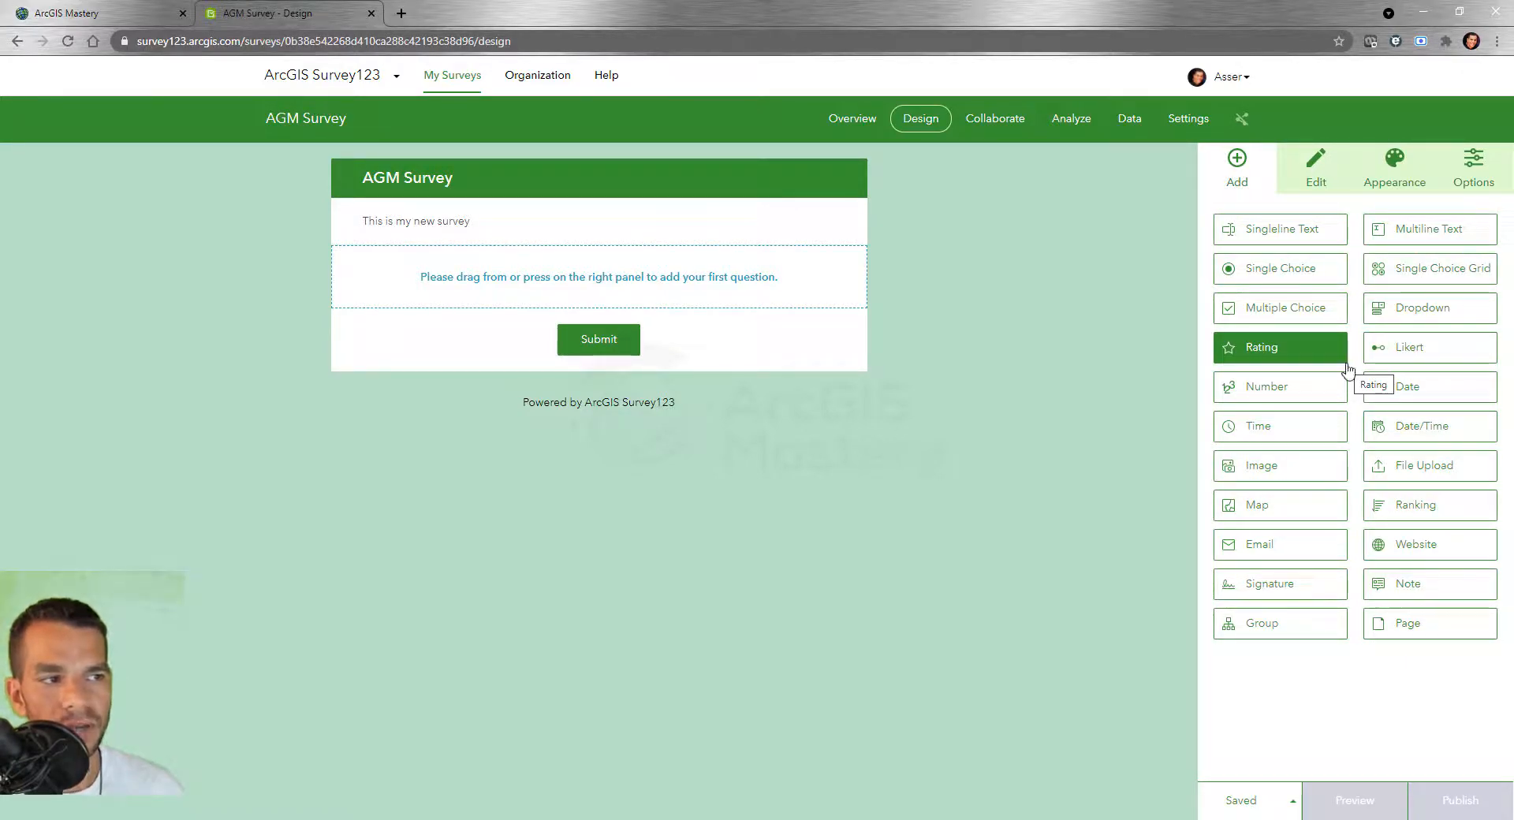
Add a singleline text question to the survey and label it "Single Line Text Control"
{"action": "left_click_drag", "start_coordinate": [1302, 236], "coordinate": [622, 281]}
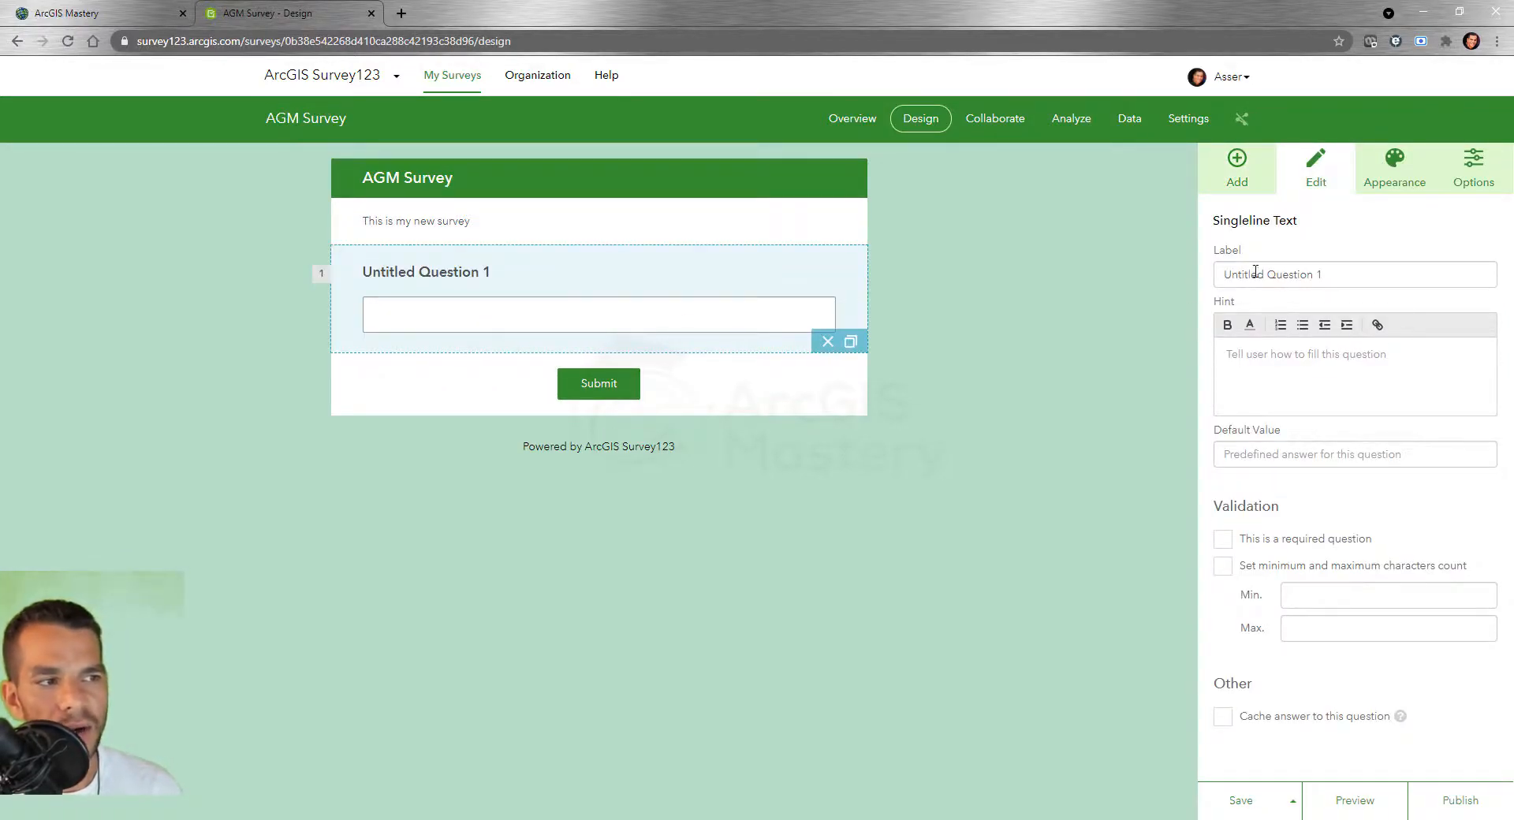
{"action": "left_click_drag", "start_coordinate": [1334, 275], "coordinate": [1183, 273]}
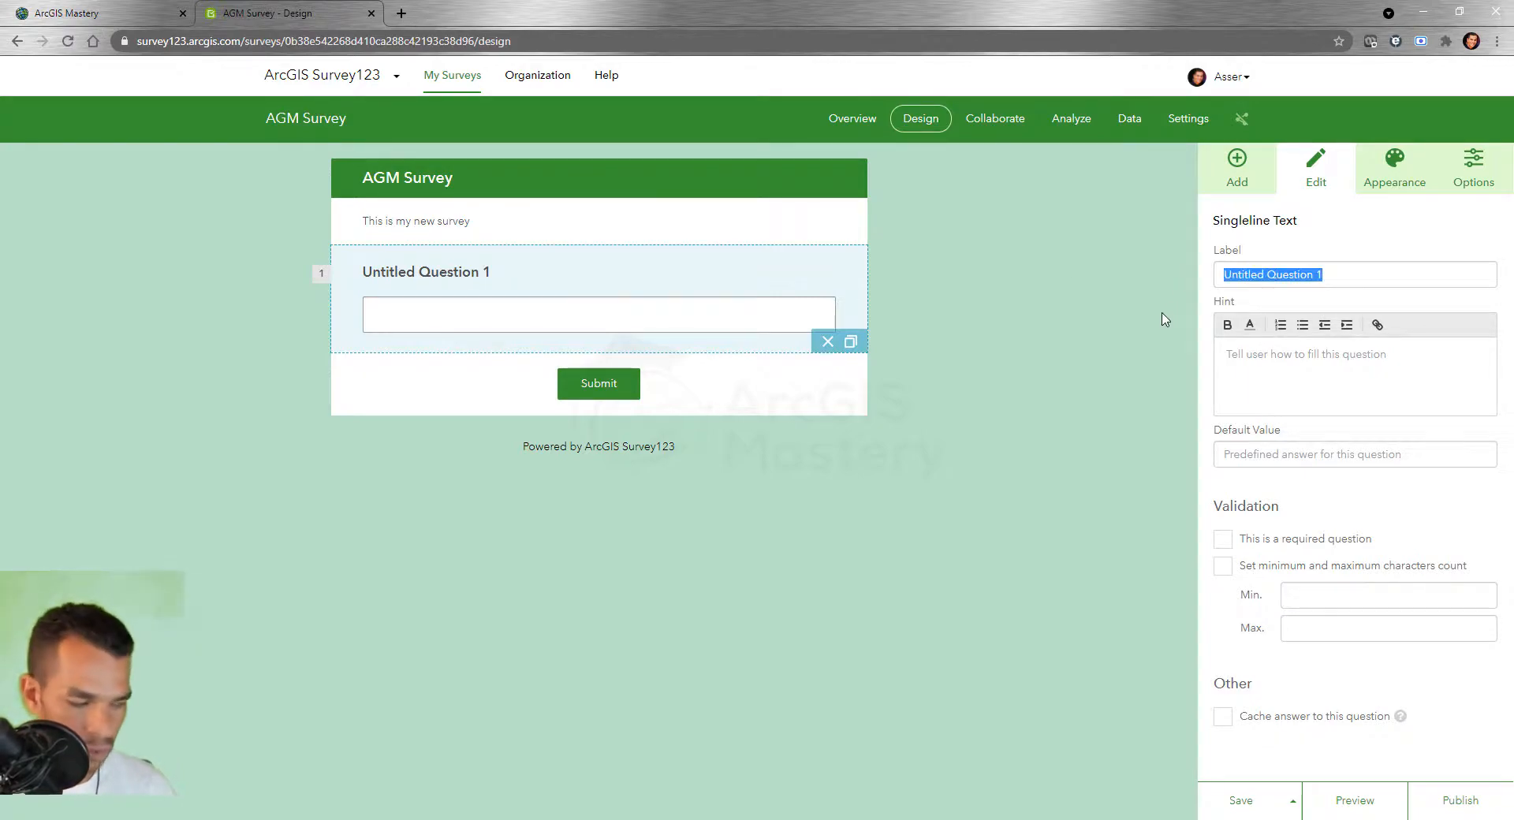
{"action": "type", "text": "Sing"}
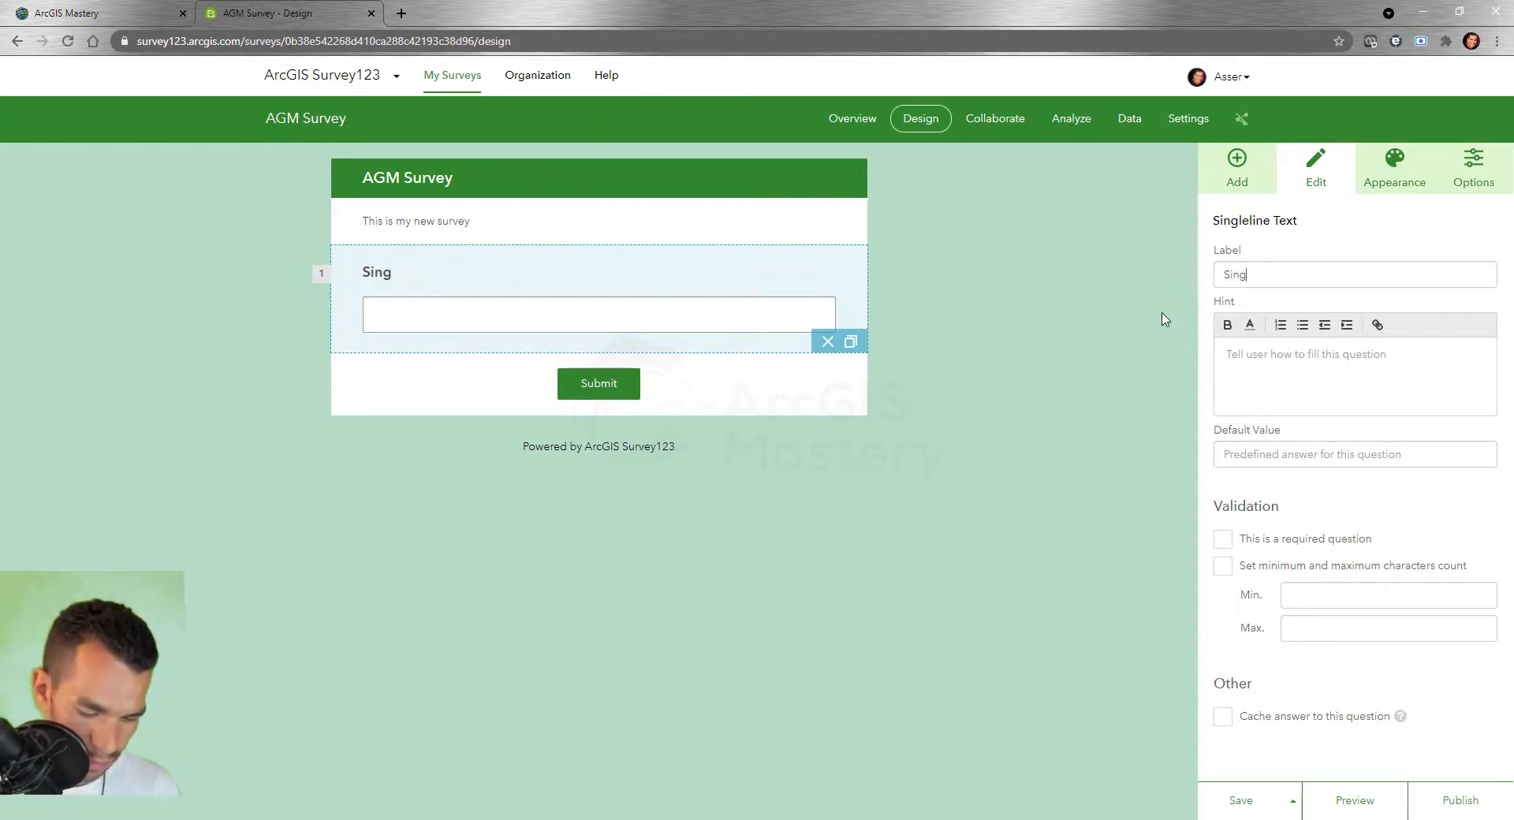
{"action": "type", "text": "le Line Te"}
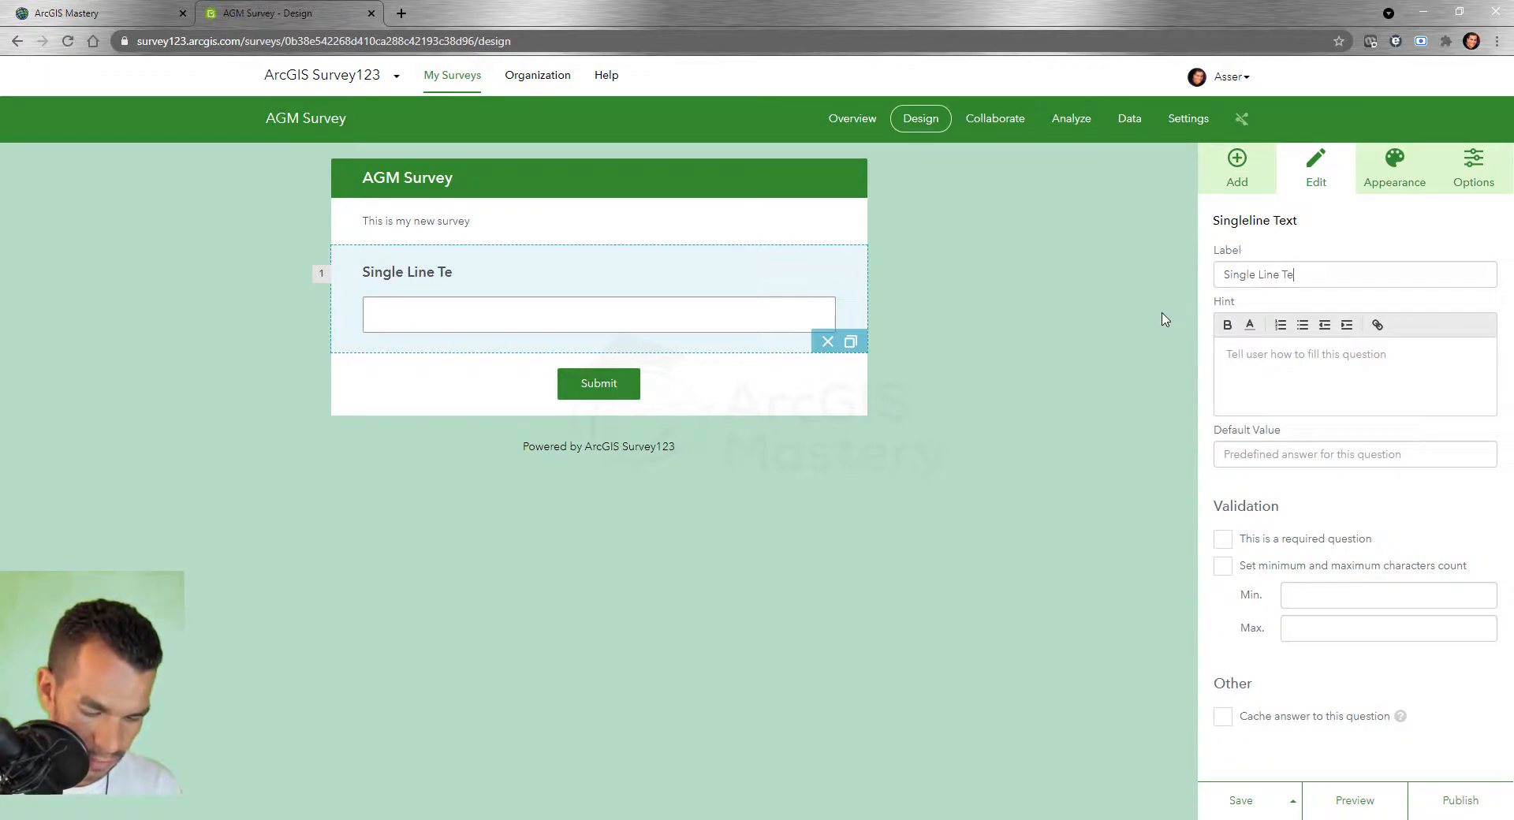
{"action": "type", "text": "xt Control"}
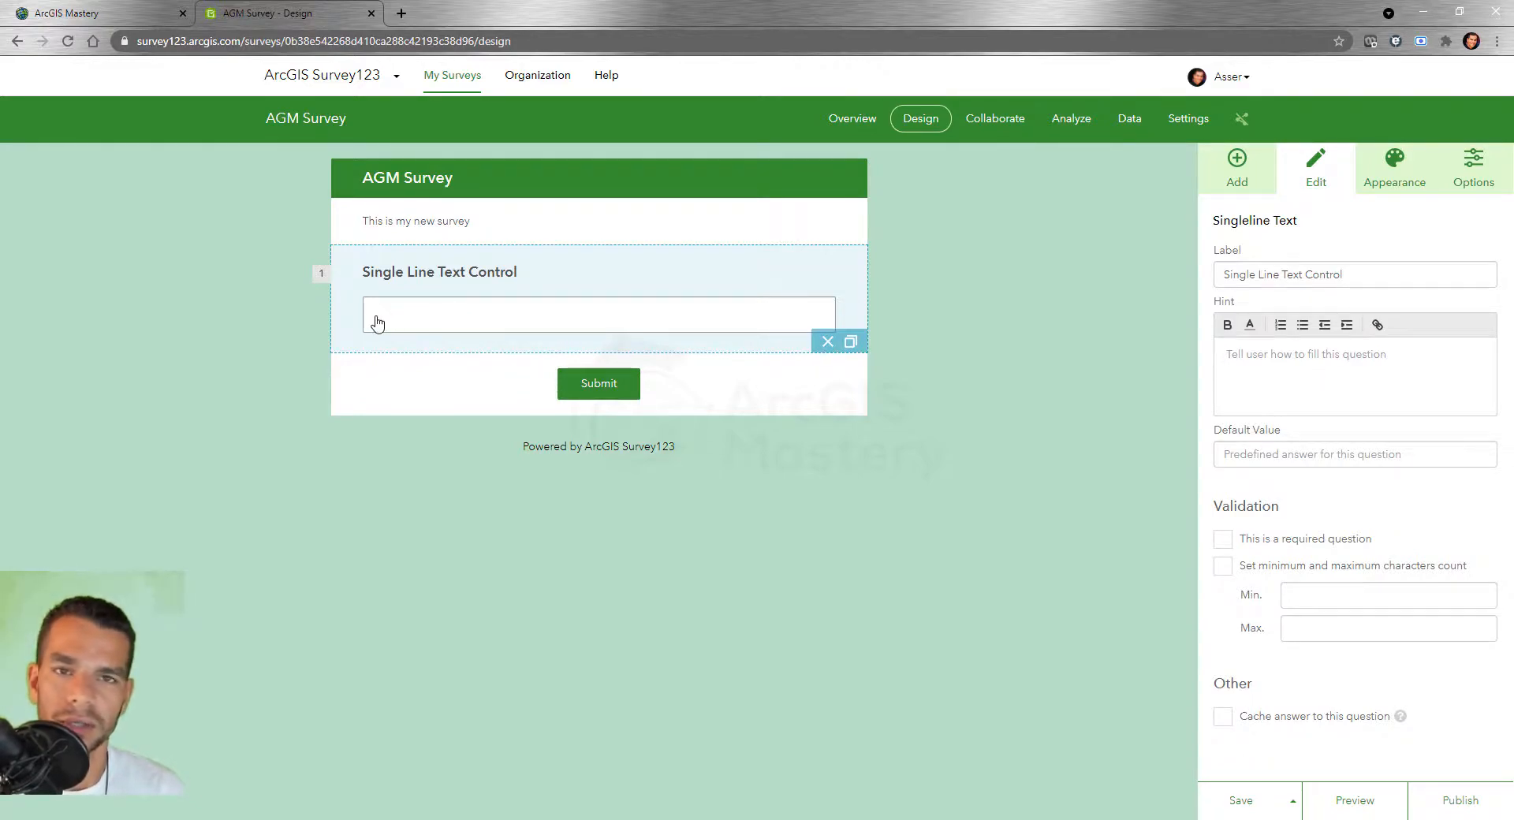
Give the singleline text question the hint "Please enter your name" and a first name as its default value
{"action": "left_click", "coordinate": [1274, 357]}
{"action": "type", "text": "Plea"}
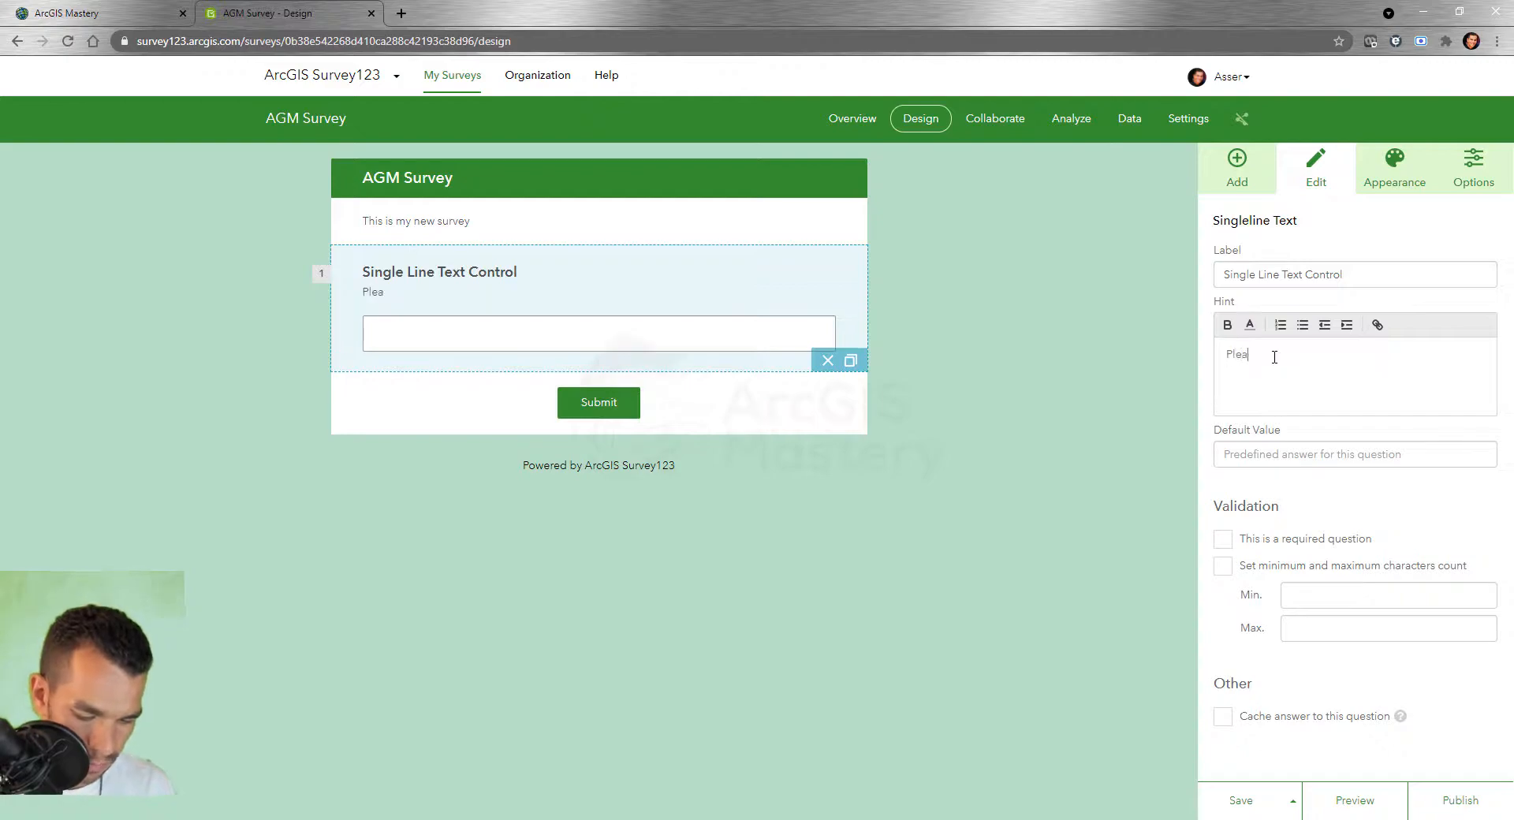
{"action": "type", "text": "se enter your name"}
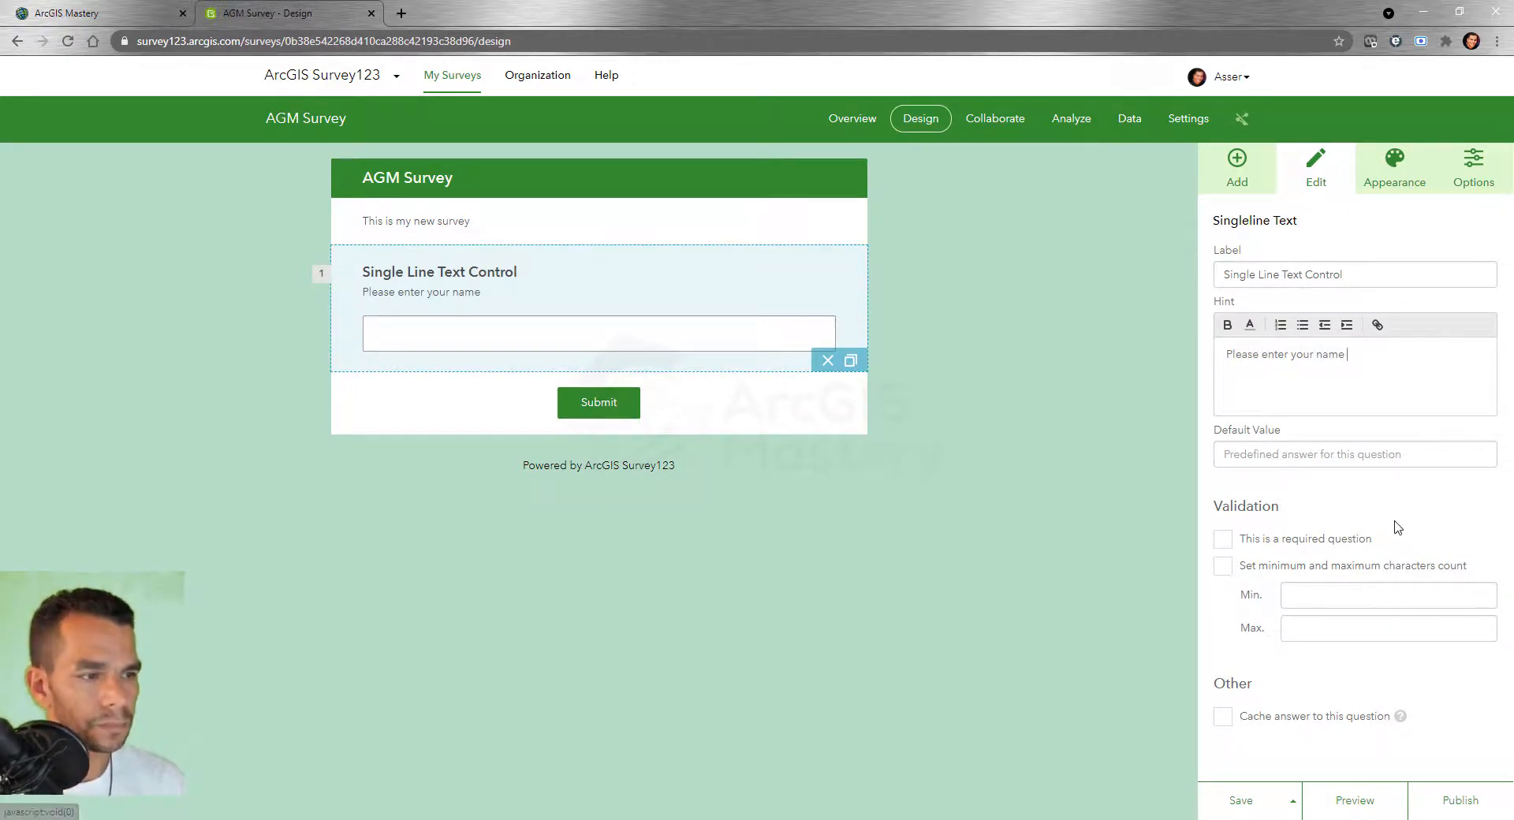
{"action": "left_click", "coordinate": [1338, 457]}
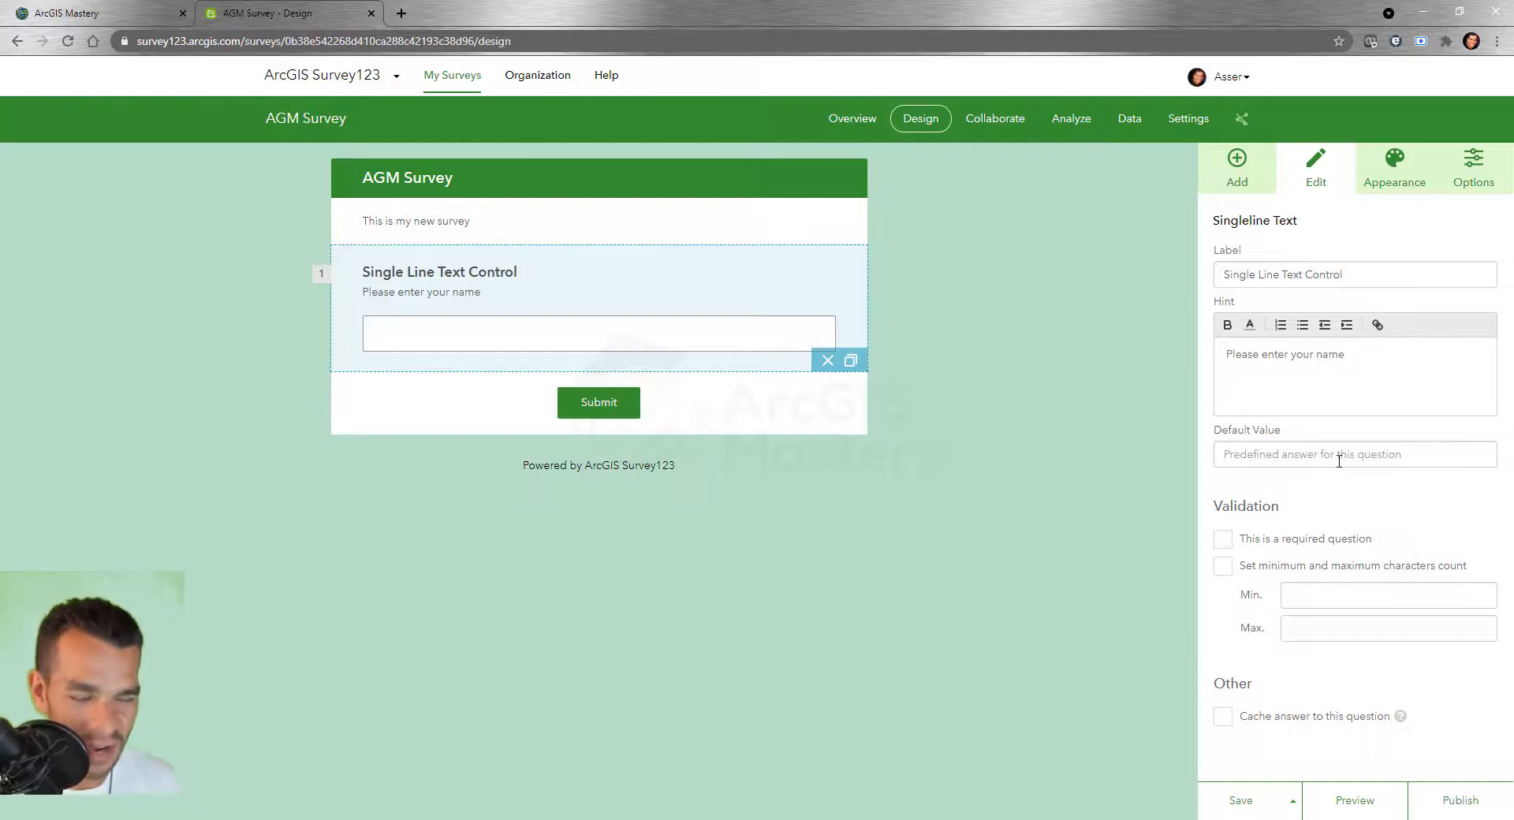
{"action": "type", "text": "Asser"}
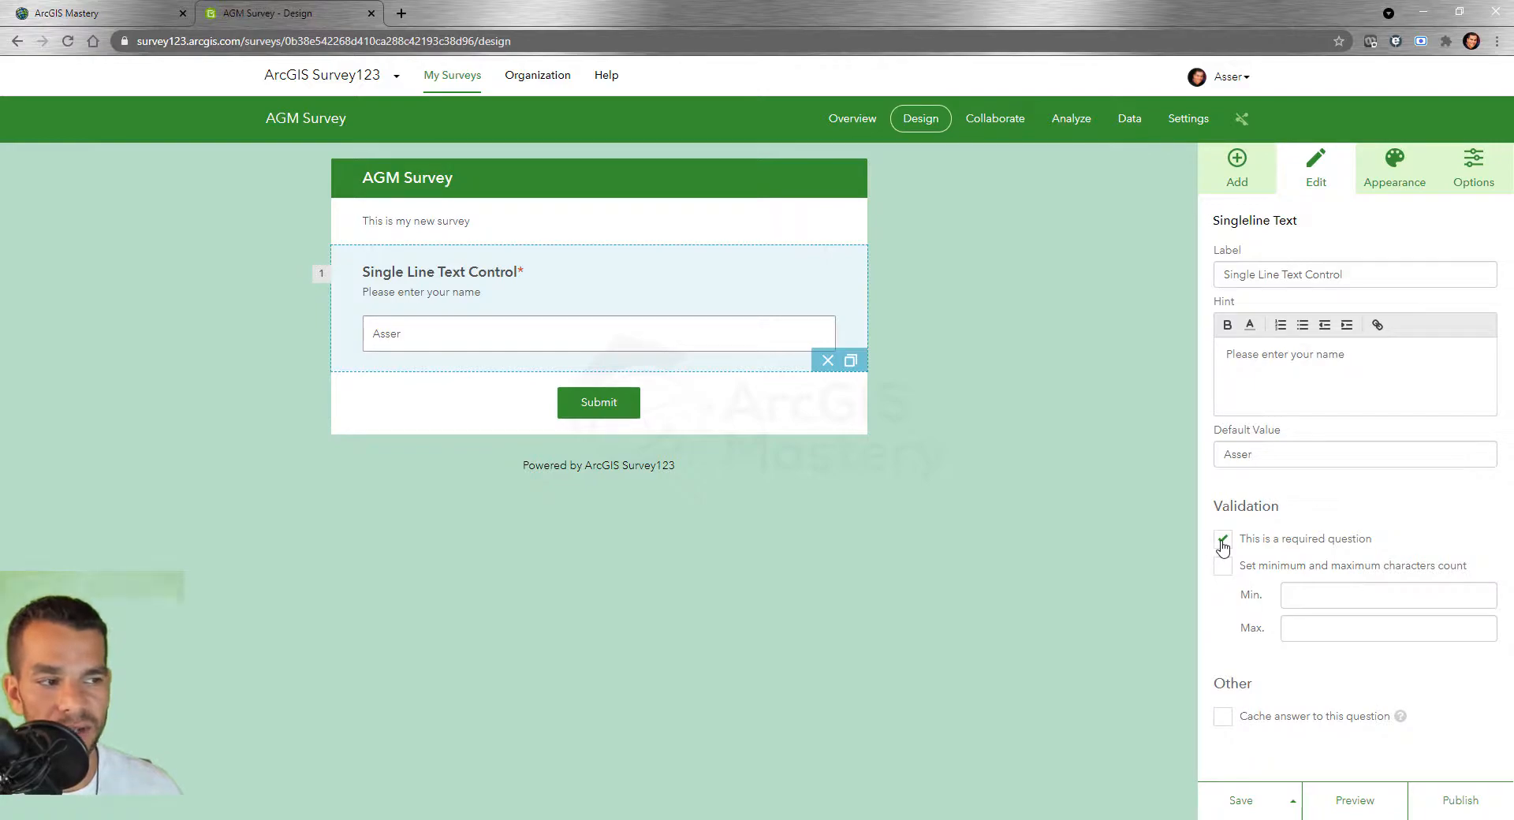
Make the singleline text question required and limit its answer to a maximum of 100 characters, with no minimum
{"action": "left_click", "coordinate": [1223, 544]}
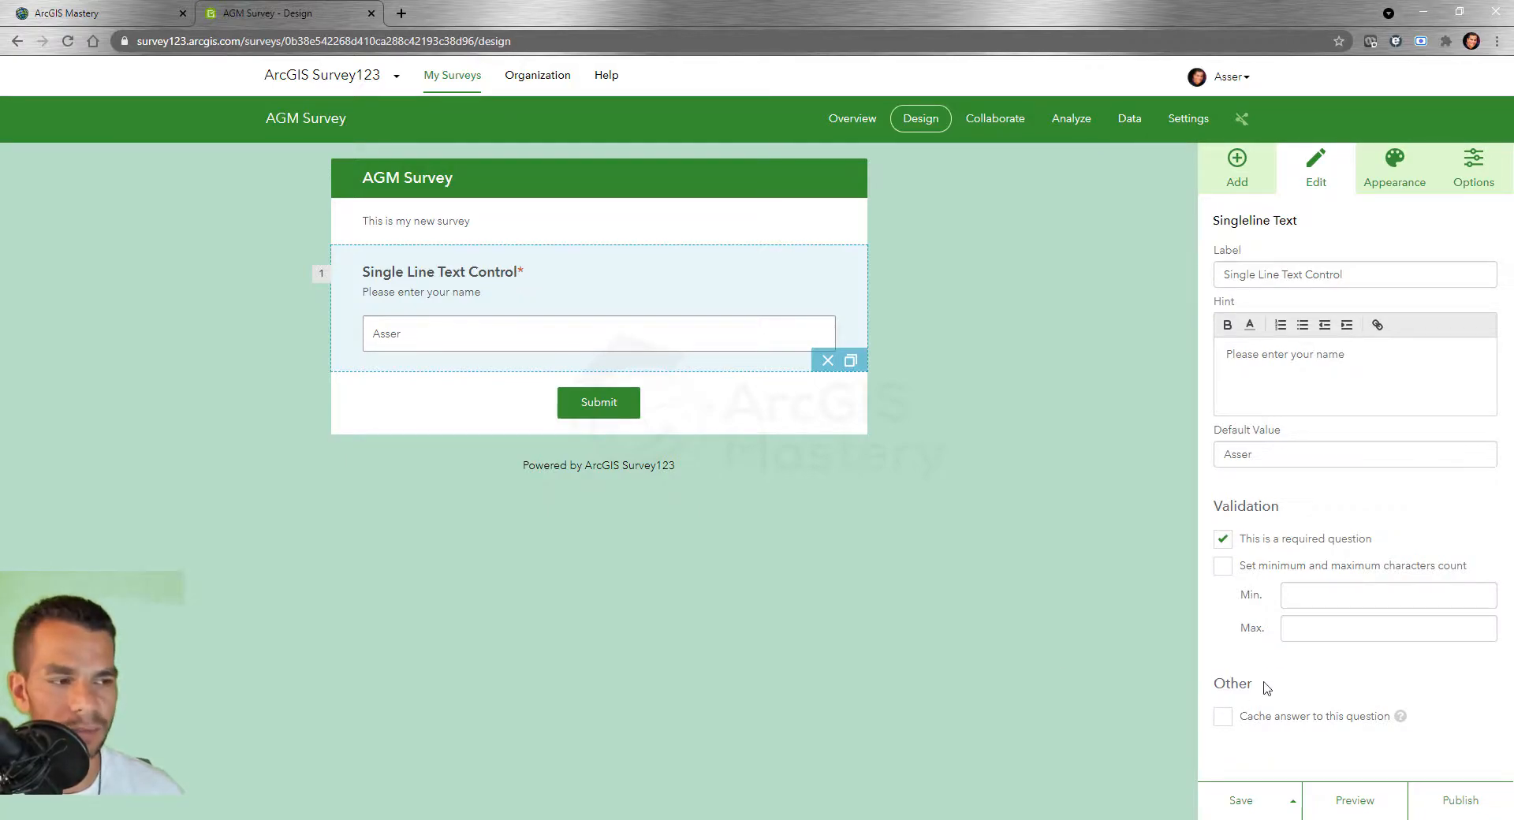
{"action": "left_click", "coordinate": [1223, 541]}
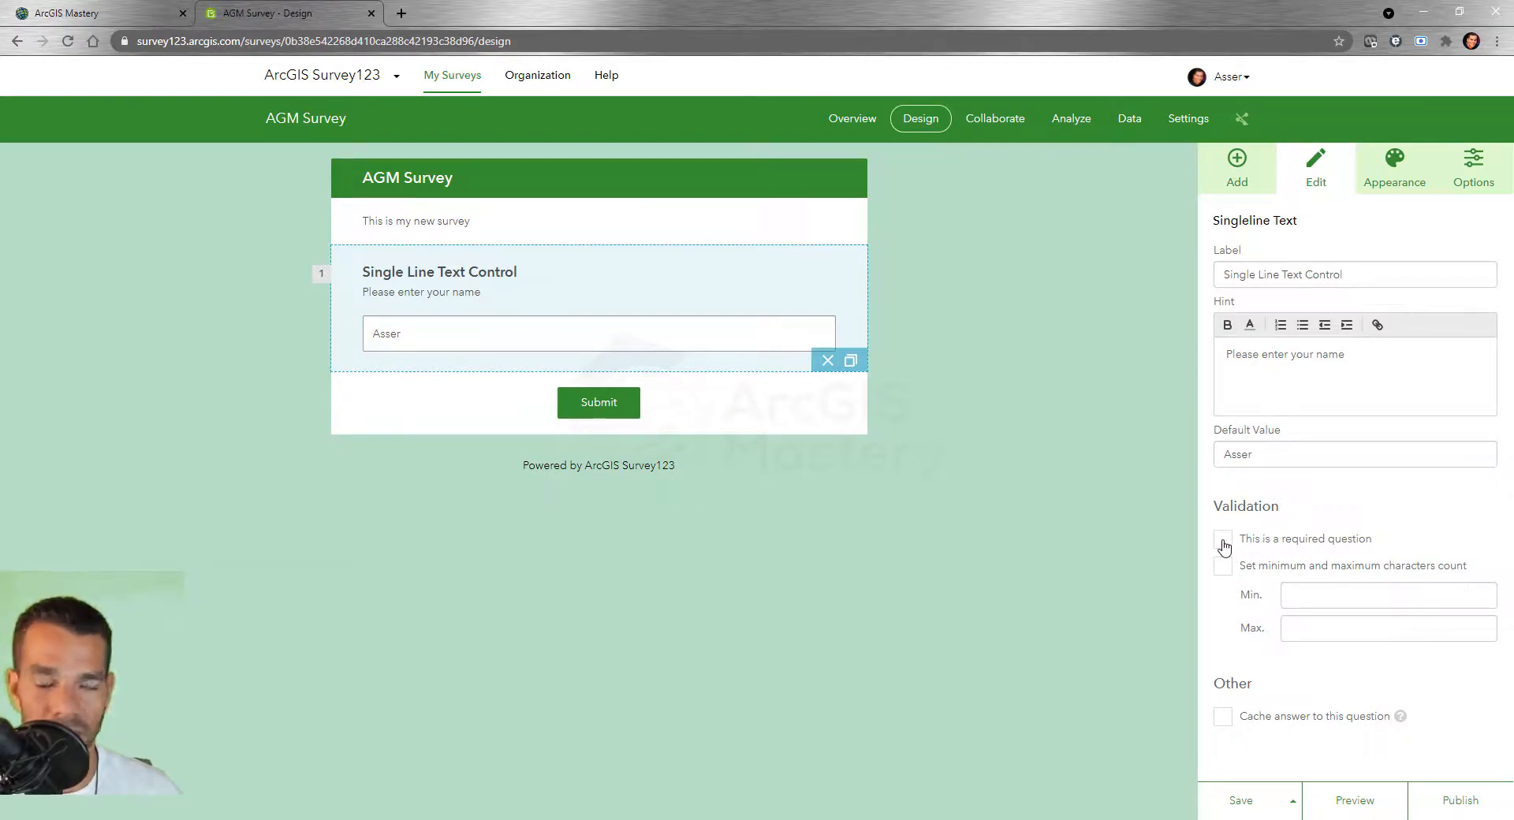
{"action": "left_click", "coordinate": [1222, 541]}
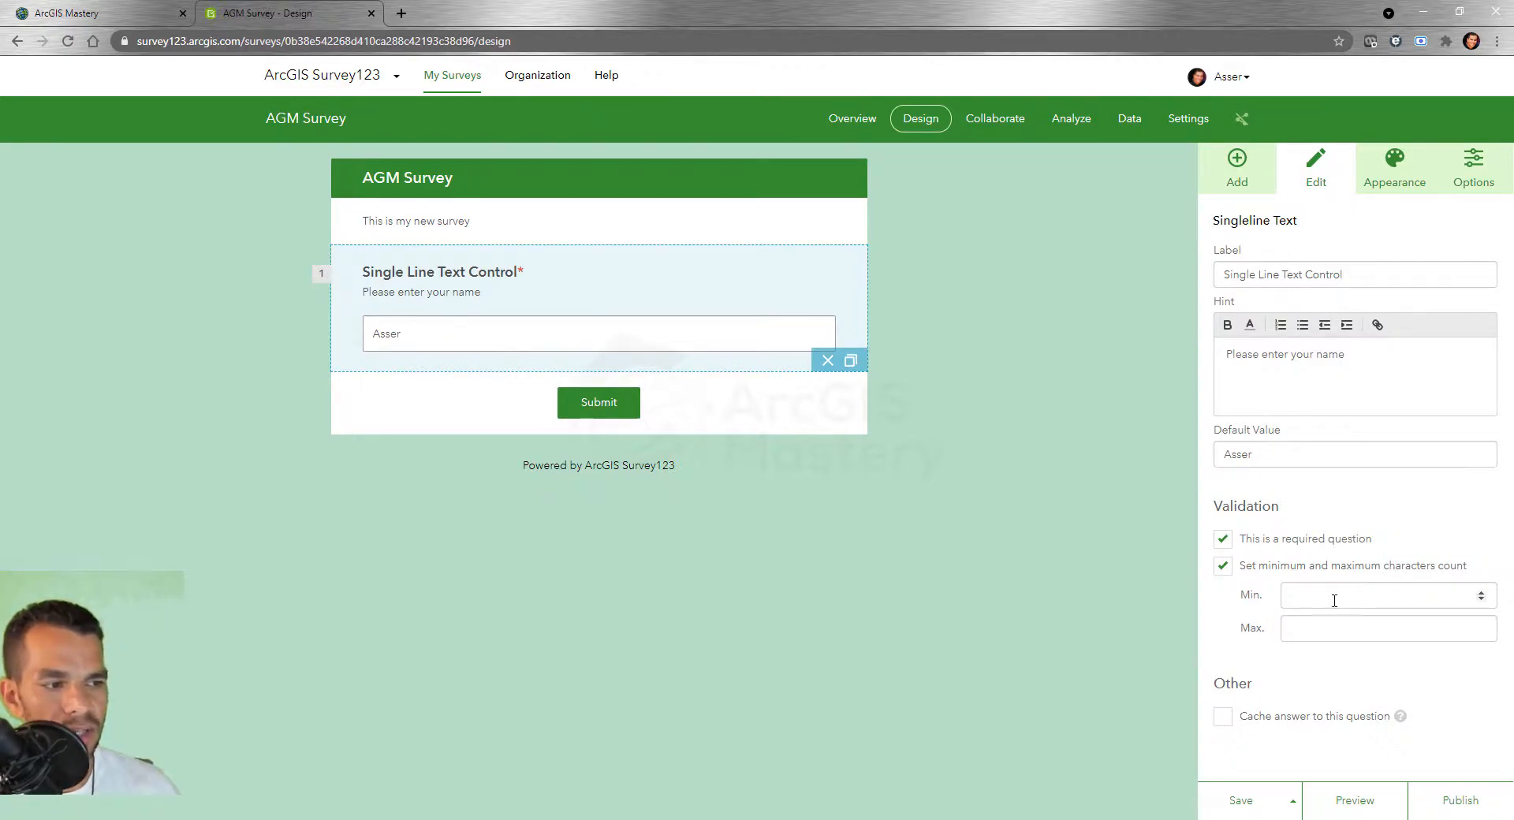
{"action": "type", "text": "0"}
{"action": "key", "text": "BackSpace"}
{"action": "left_click", "coordinate": [1318, 629]}
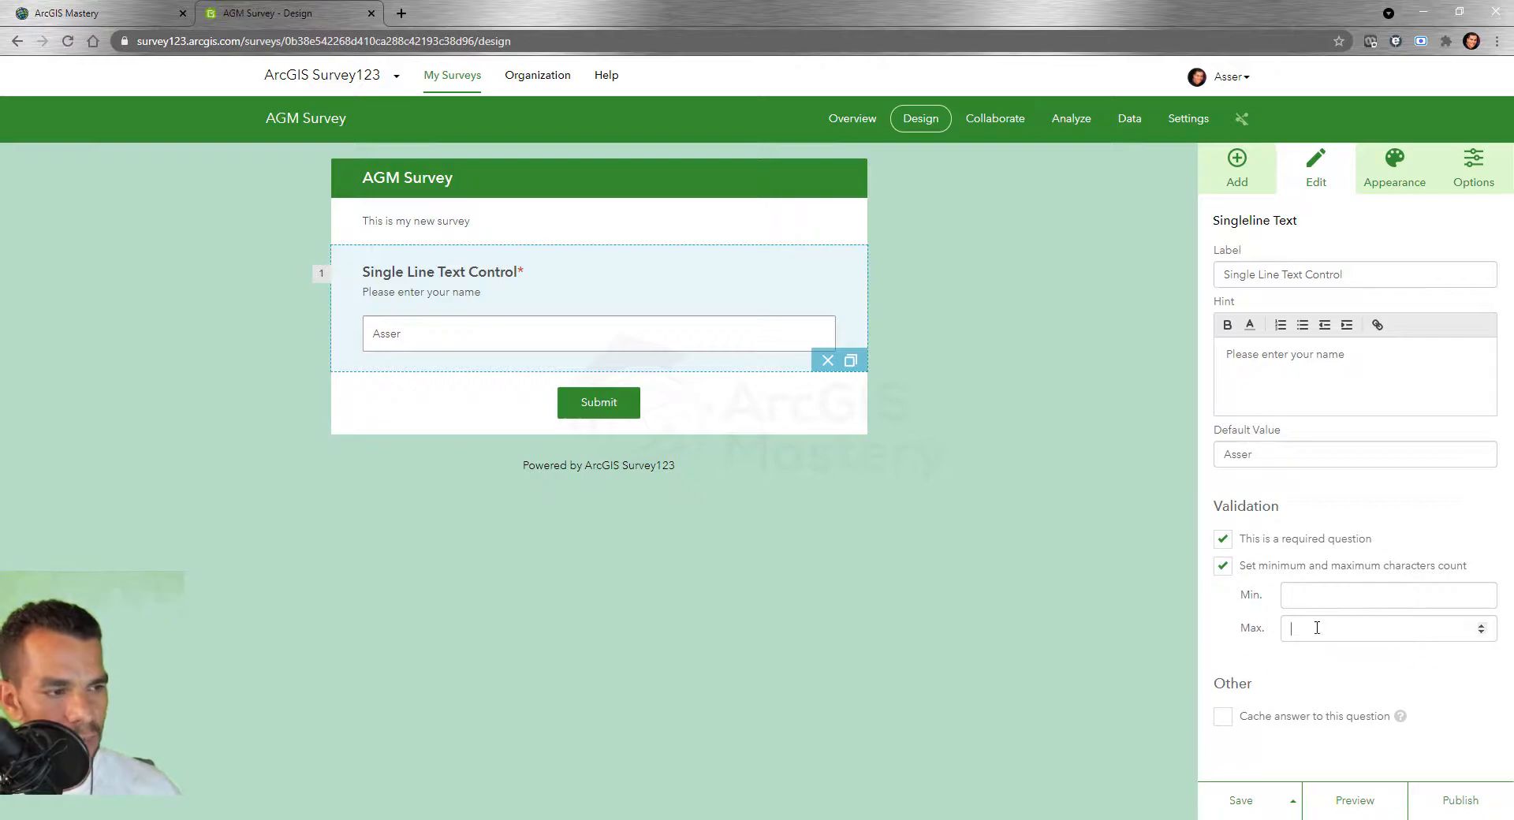
{"action": "type", "text": "100"}
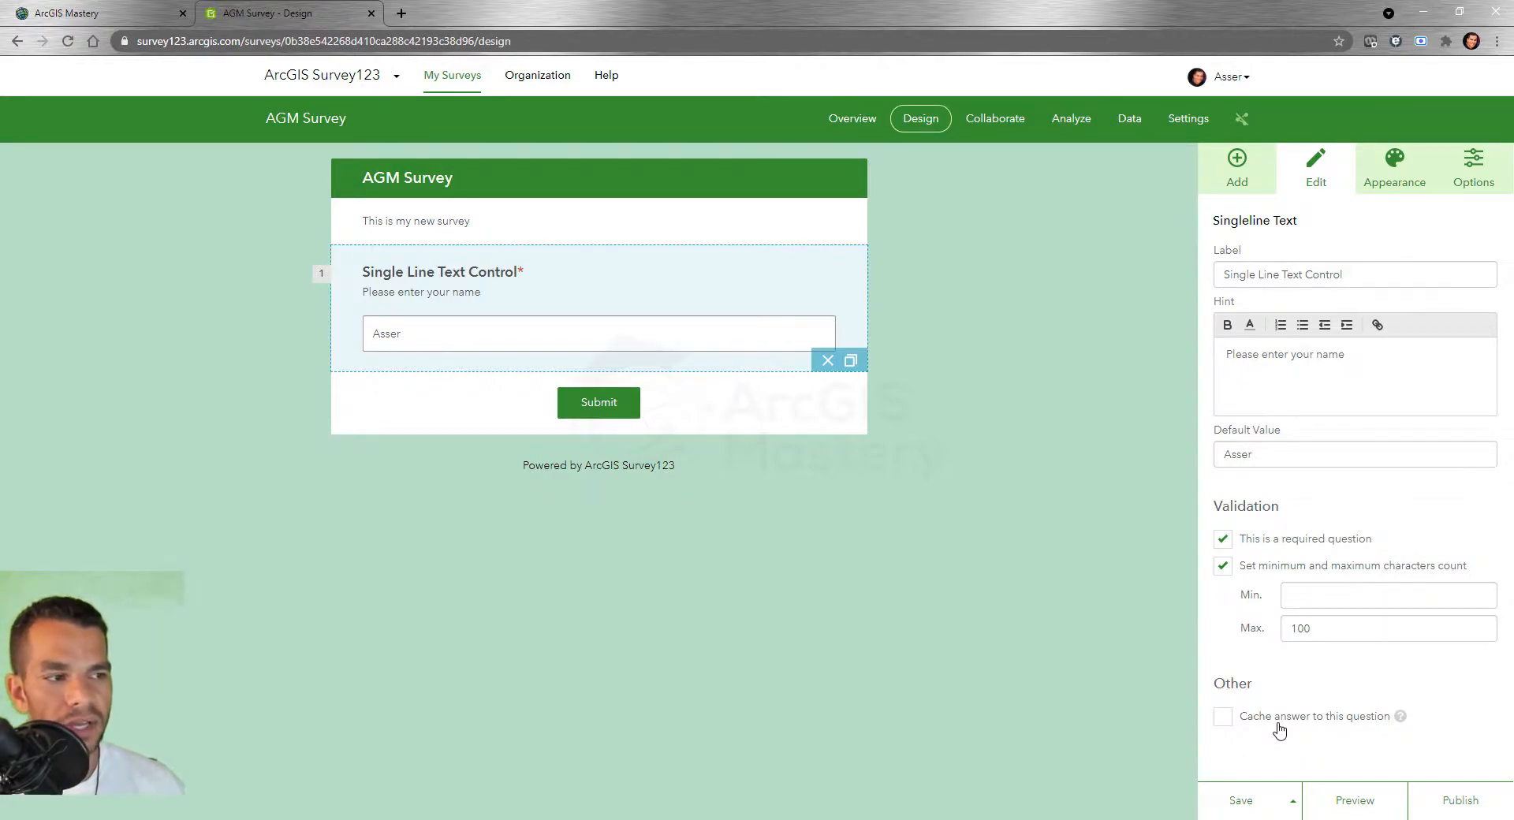
Enable answer caching for the singleline text question and save the survey
{"action": "left_click_drag", "start_coordinate": [1281, 466], "coordinate": [1219, 454]}
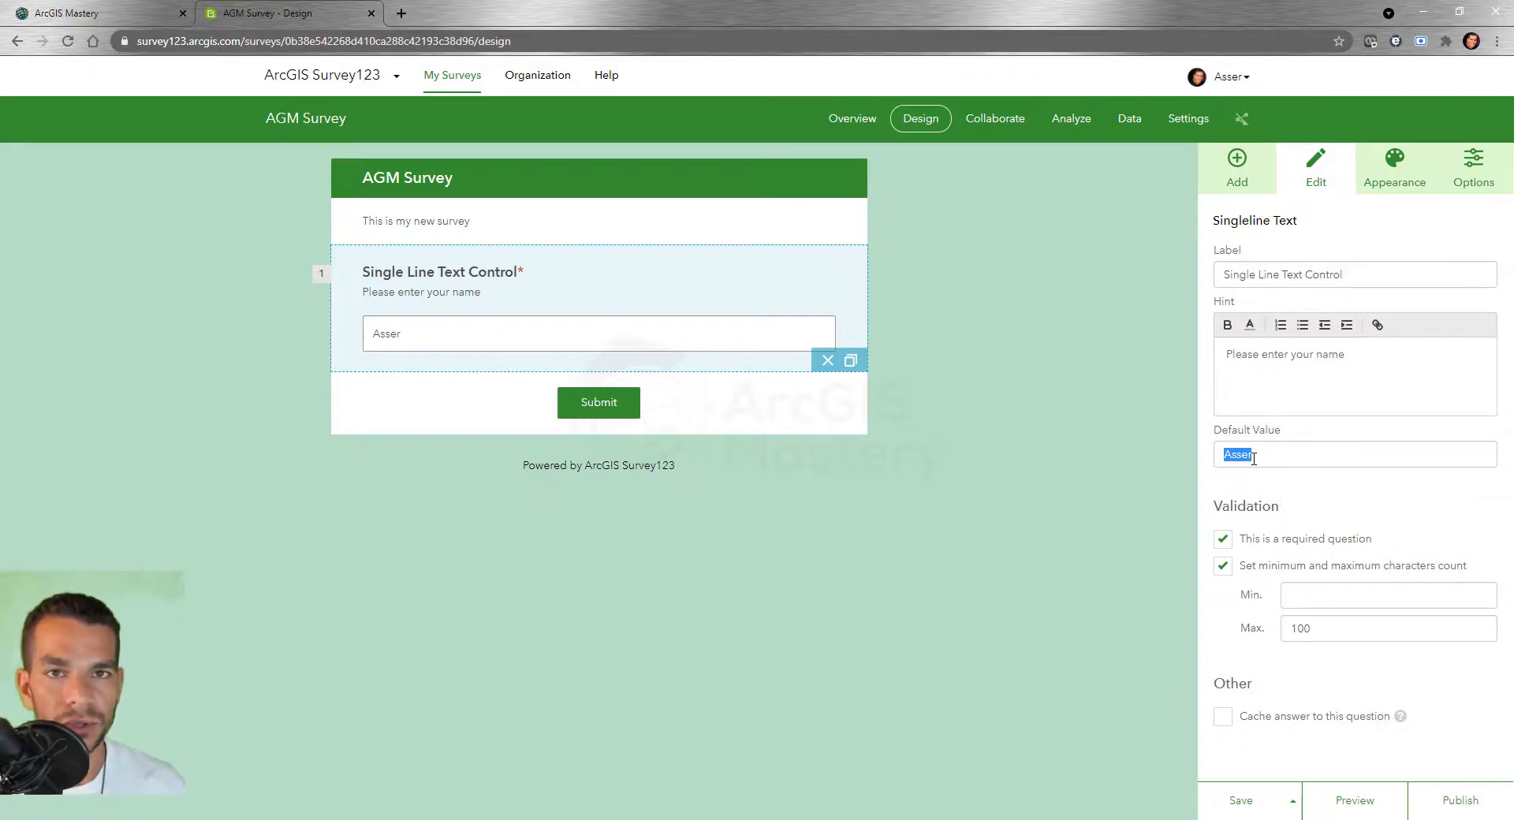
{"action": "left_click", "coordinate": [1224, 719]}
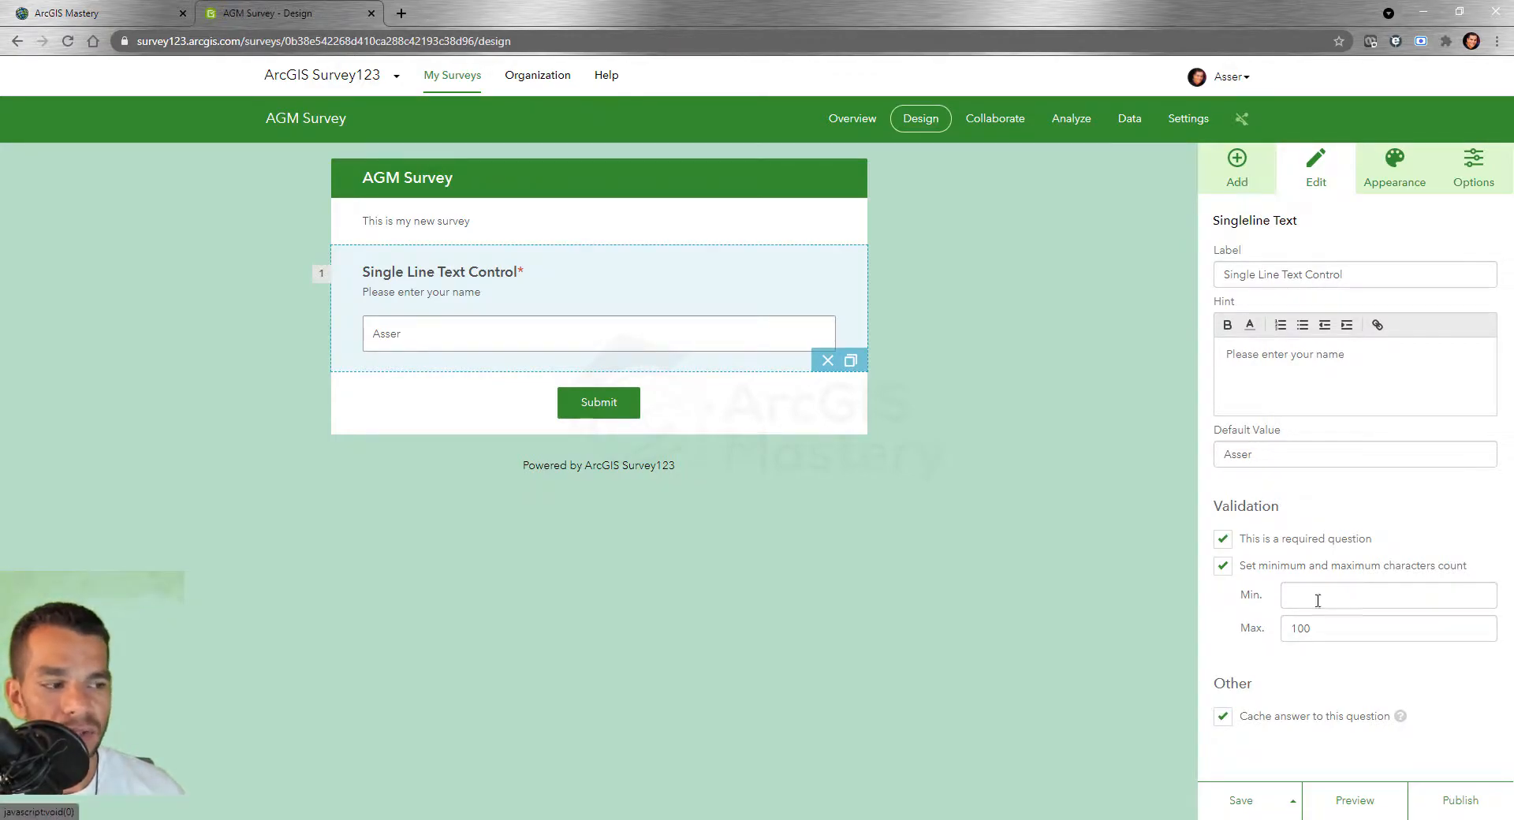
{"action": "left_click", "coordinate": [1241, 803]}
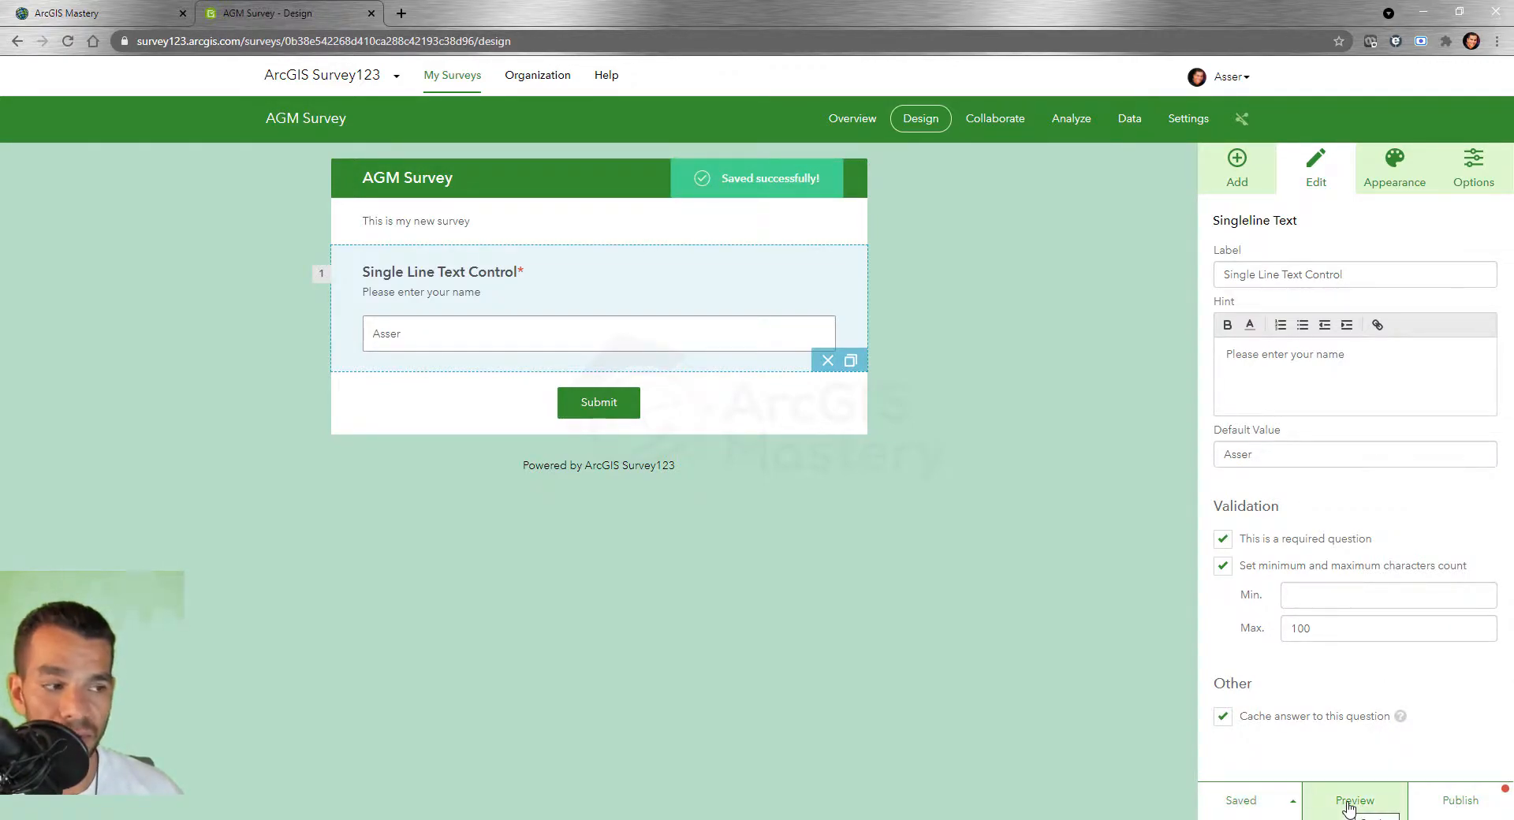
Add a multiline text question below the singleline question and label it "Multi Text control"
{"action": "left_click", "coordinate": [1236, 165]}
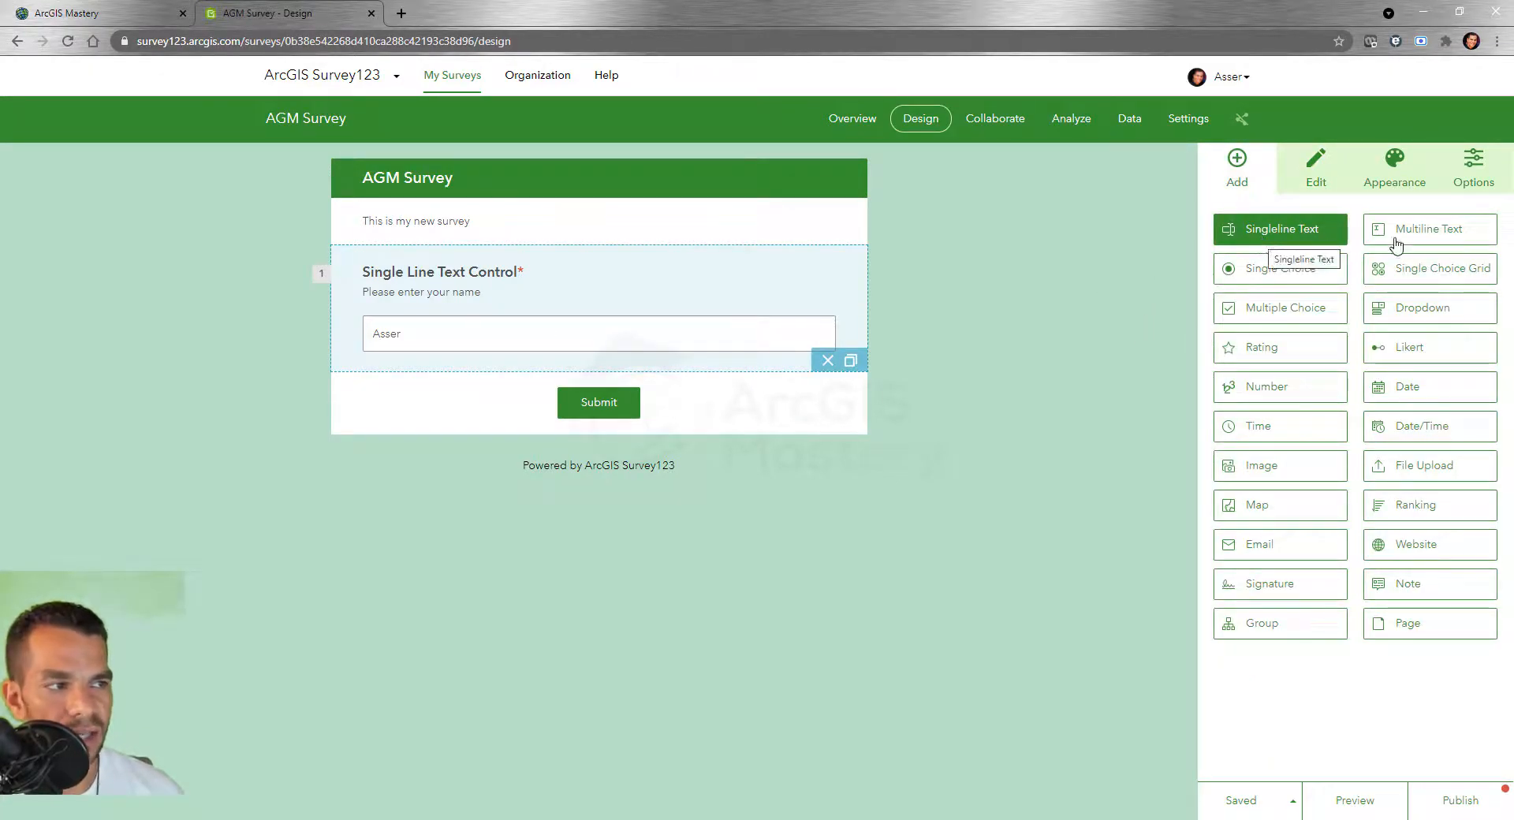
{"action": "left_click_drag", "start_coordinate": [1430, 233], "coordinate": [593, 382]}
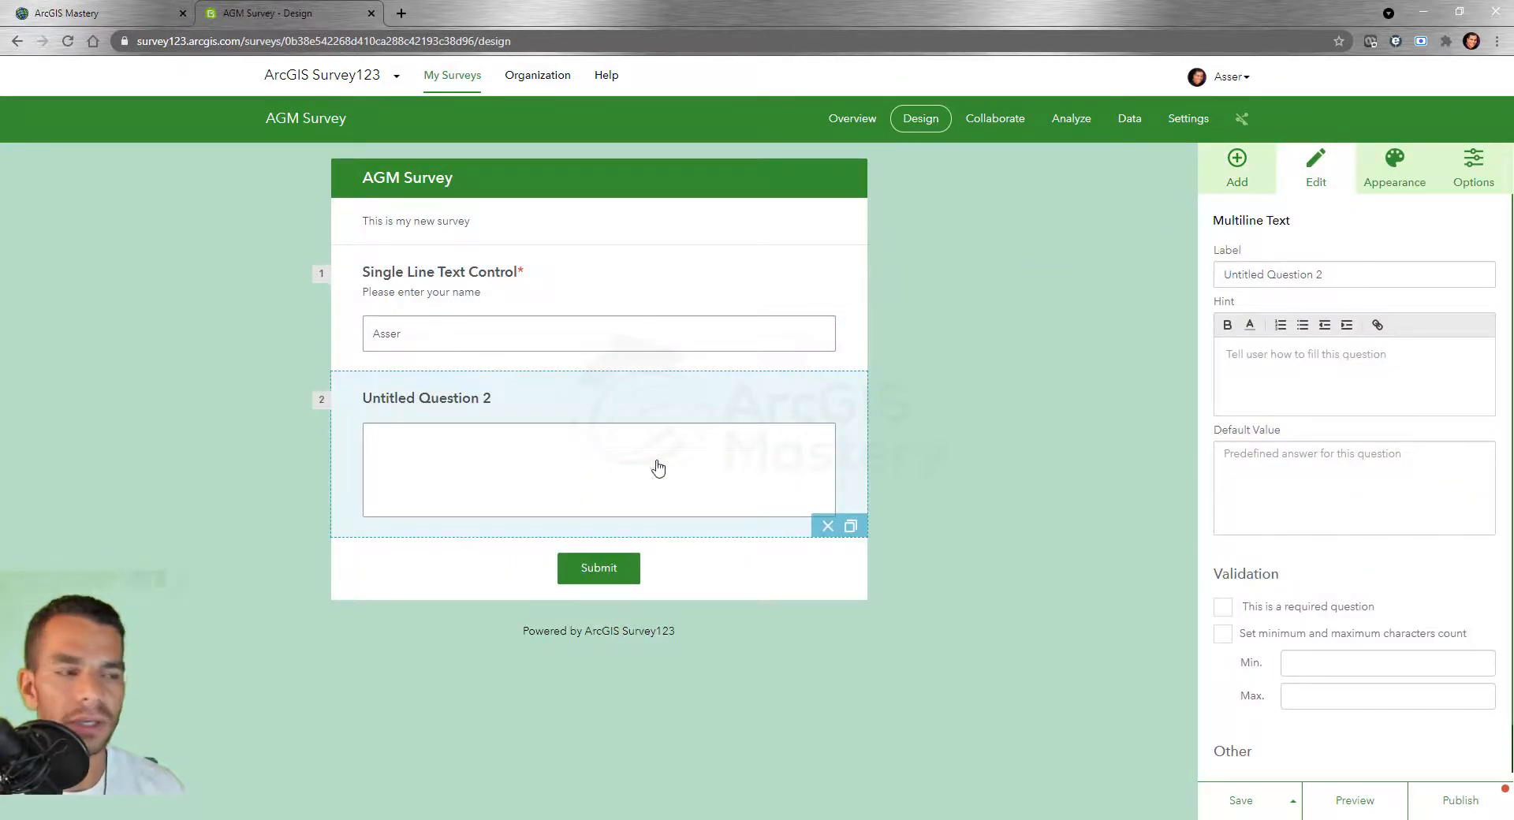
{"action": "left_click_drag", "start_coordinate": [1337, 274], "coordinate": [1230, 274]}
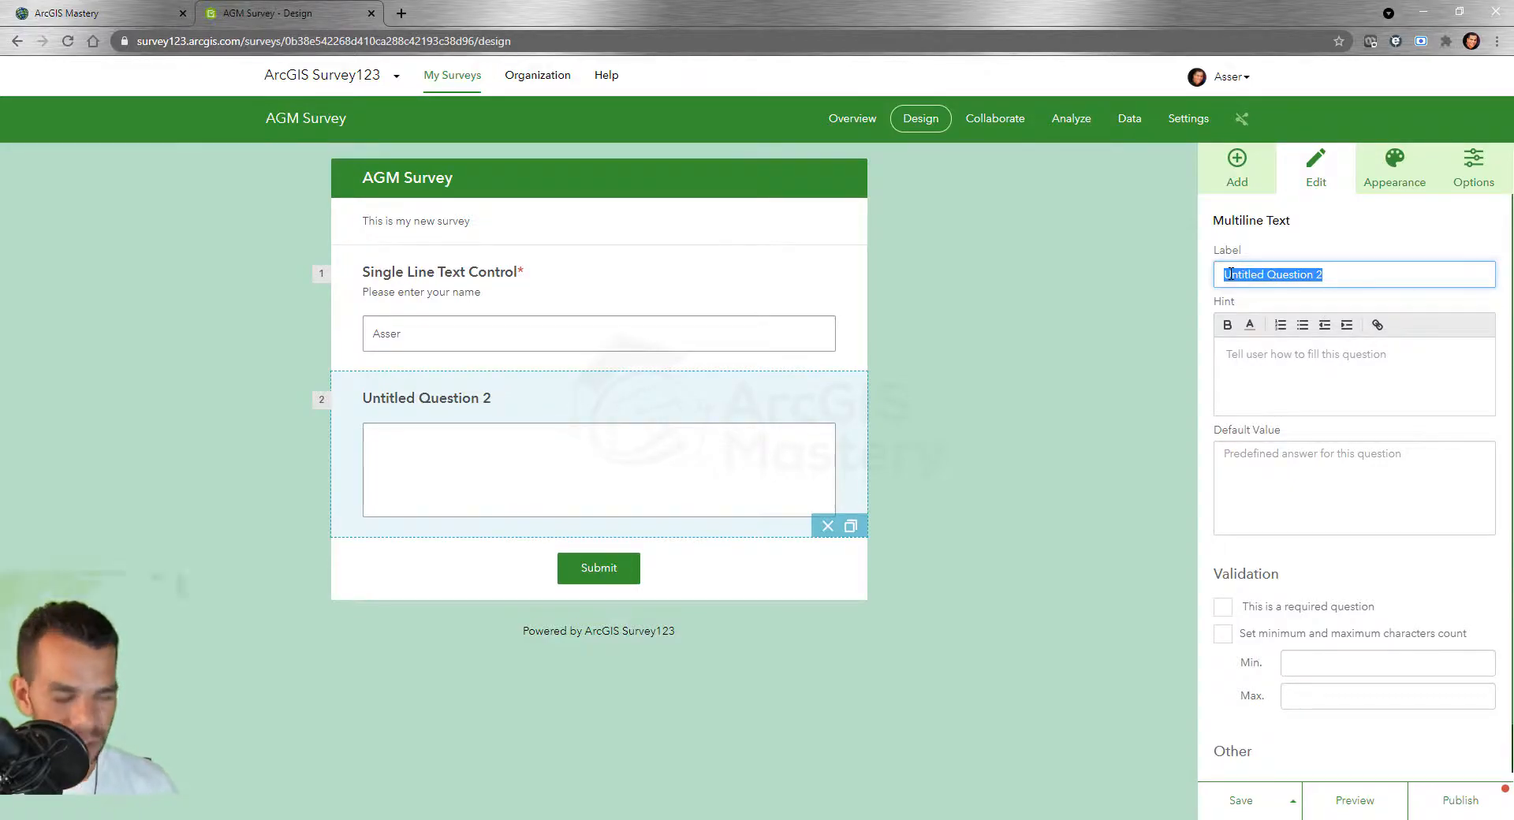
{"action": "type", "text": "Multi T"}
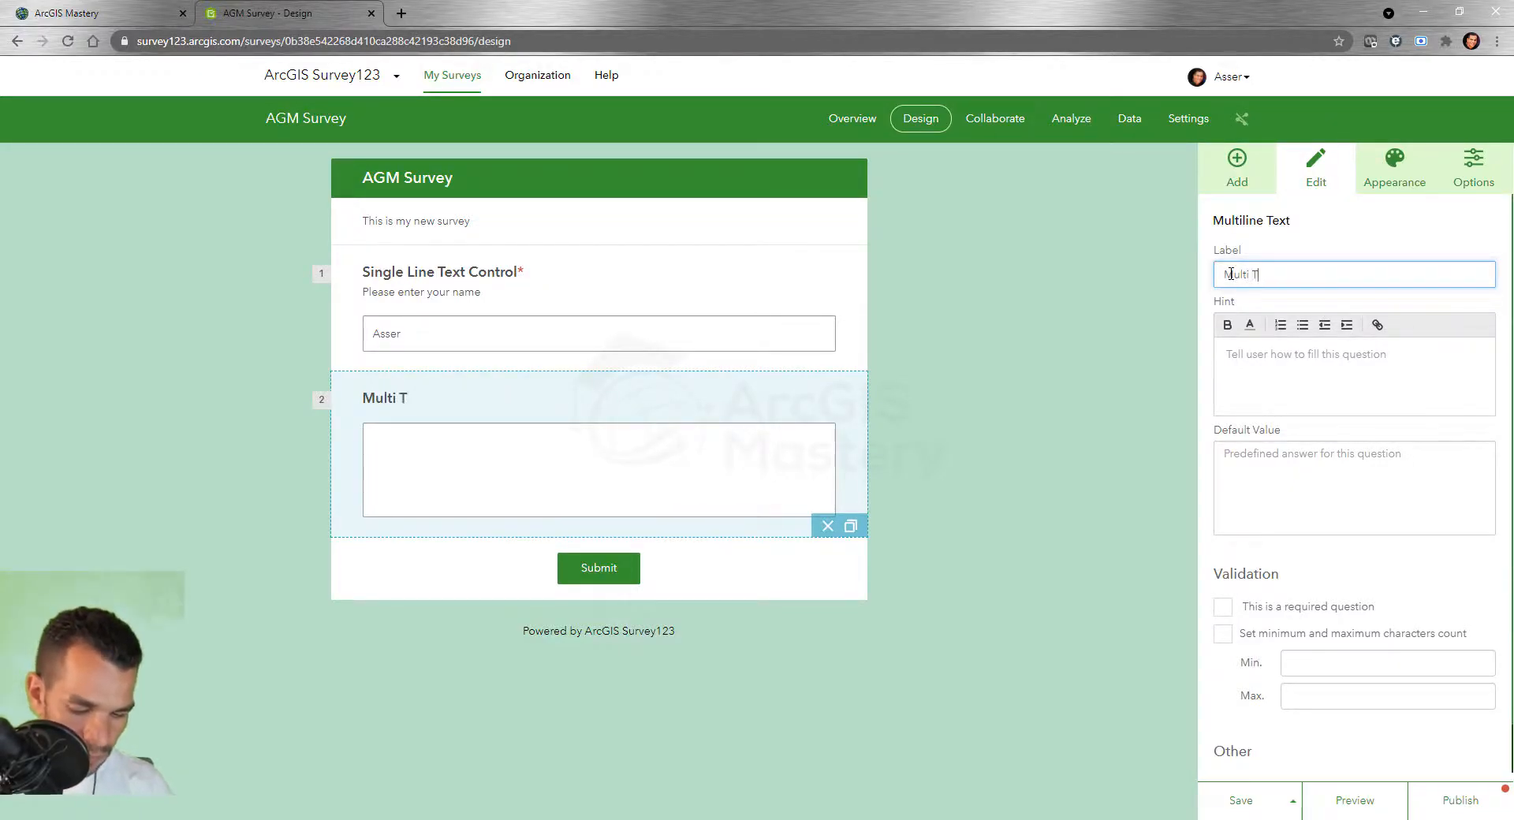
{"action": "type", "text": "ext control"}
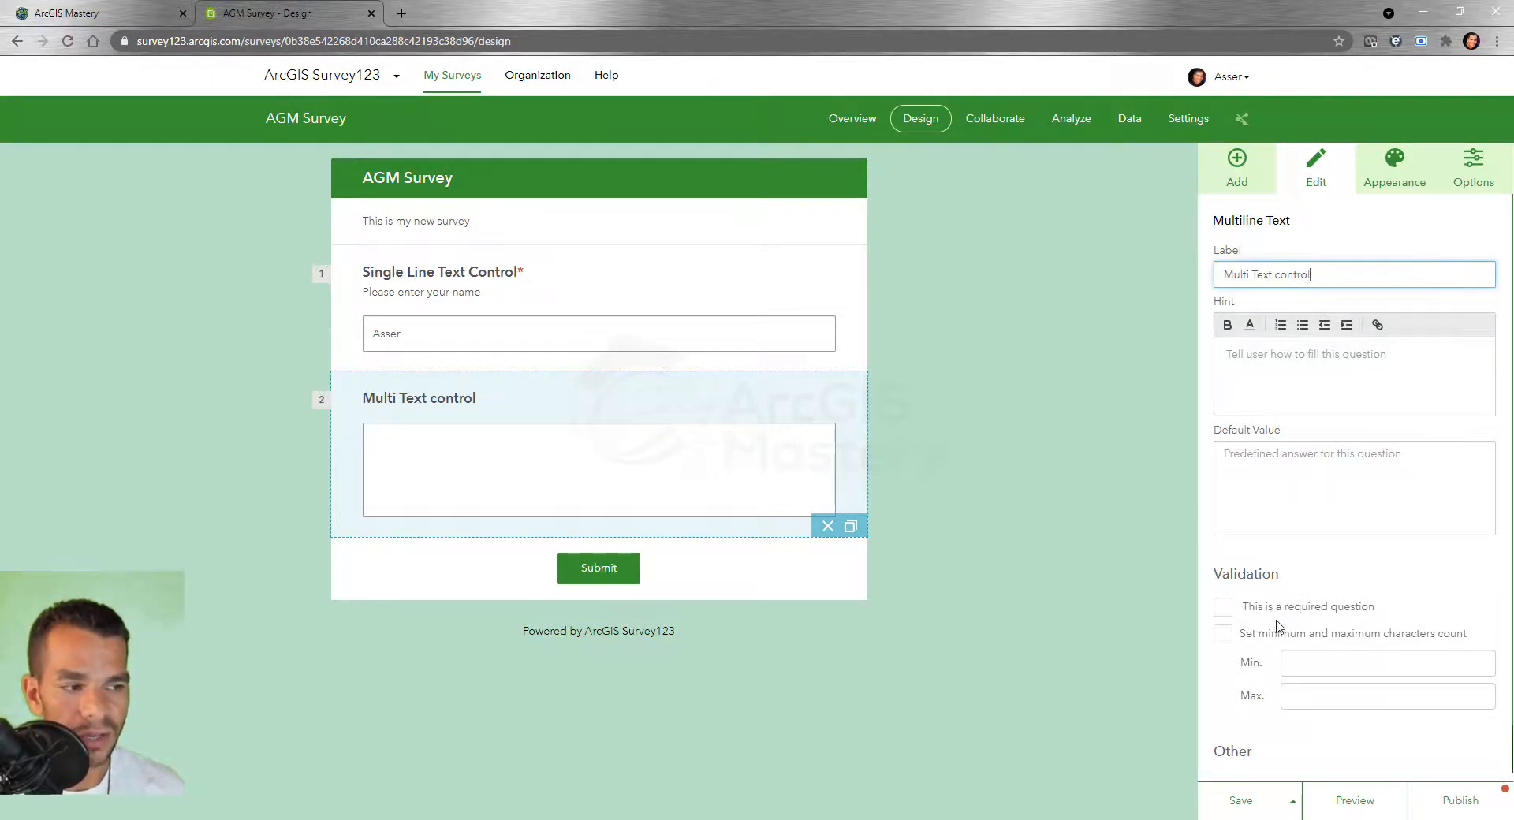
{"action": "scroll", "coordinate": [1288, 609], "scroll_direction": "down", "scroll_amount": 1}
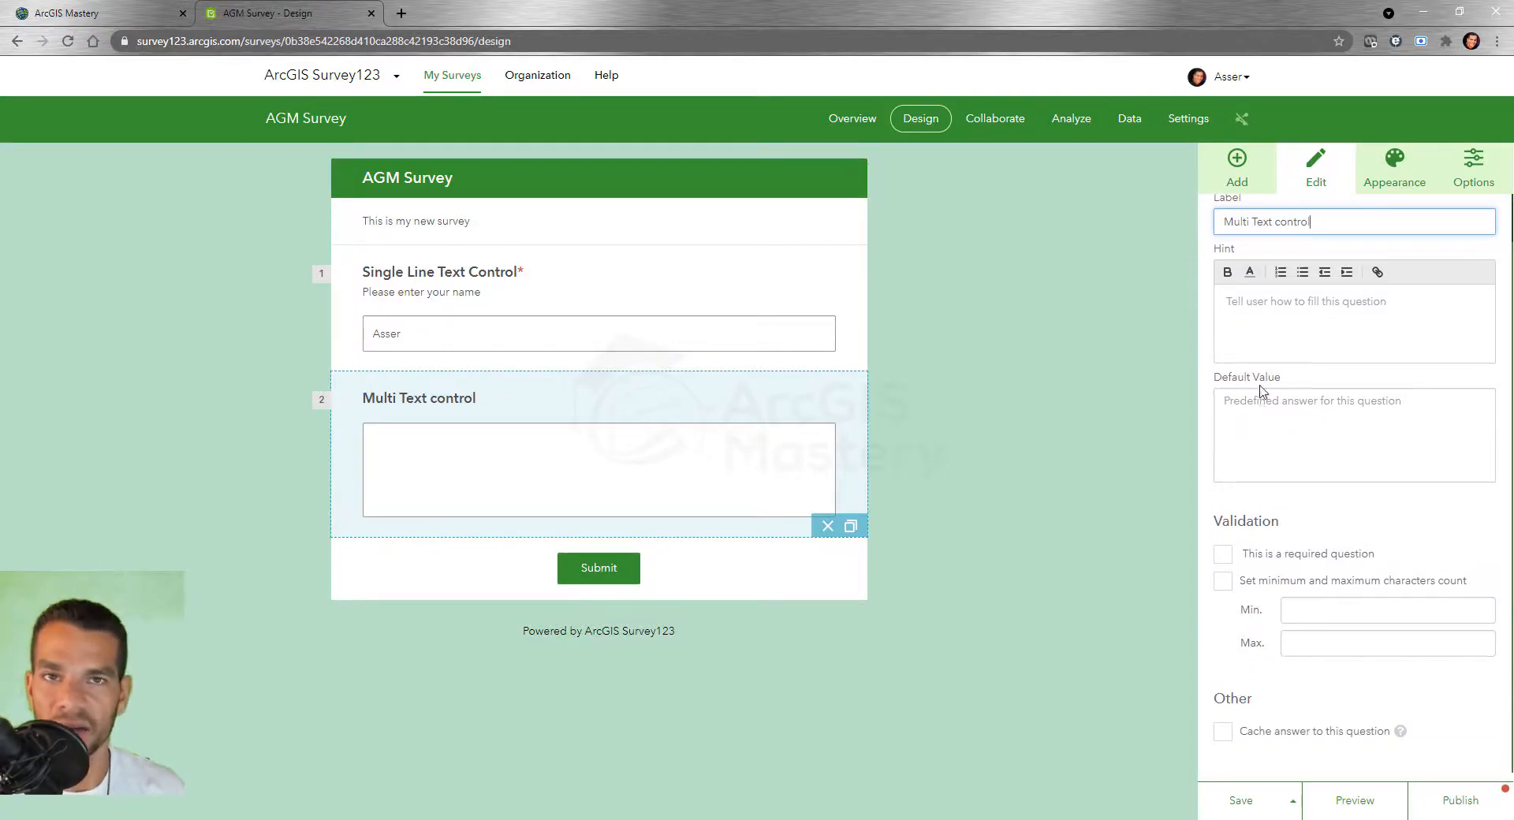
Add a single choice question below the multiline question and label it "What is Today"
{"action": "scroll", "coordinate": [1318, 402], "scroll_direction": "up", "scroll_amount": 1}
{"action": "left_click", "coordinate": [1238, 183]}
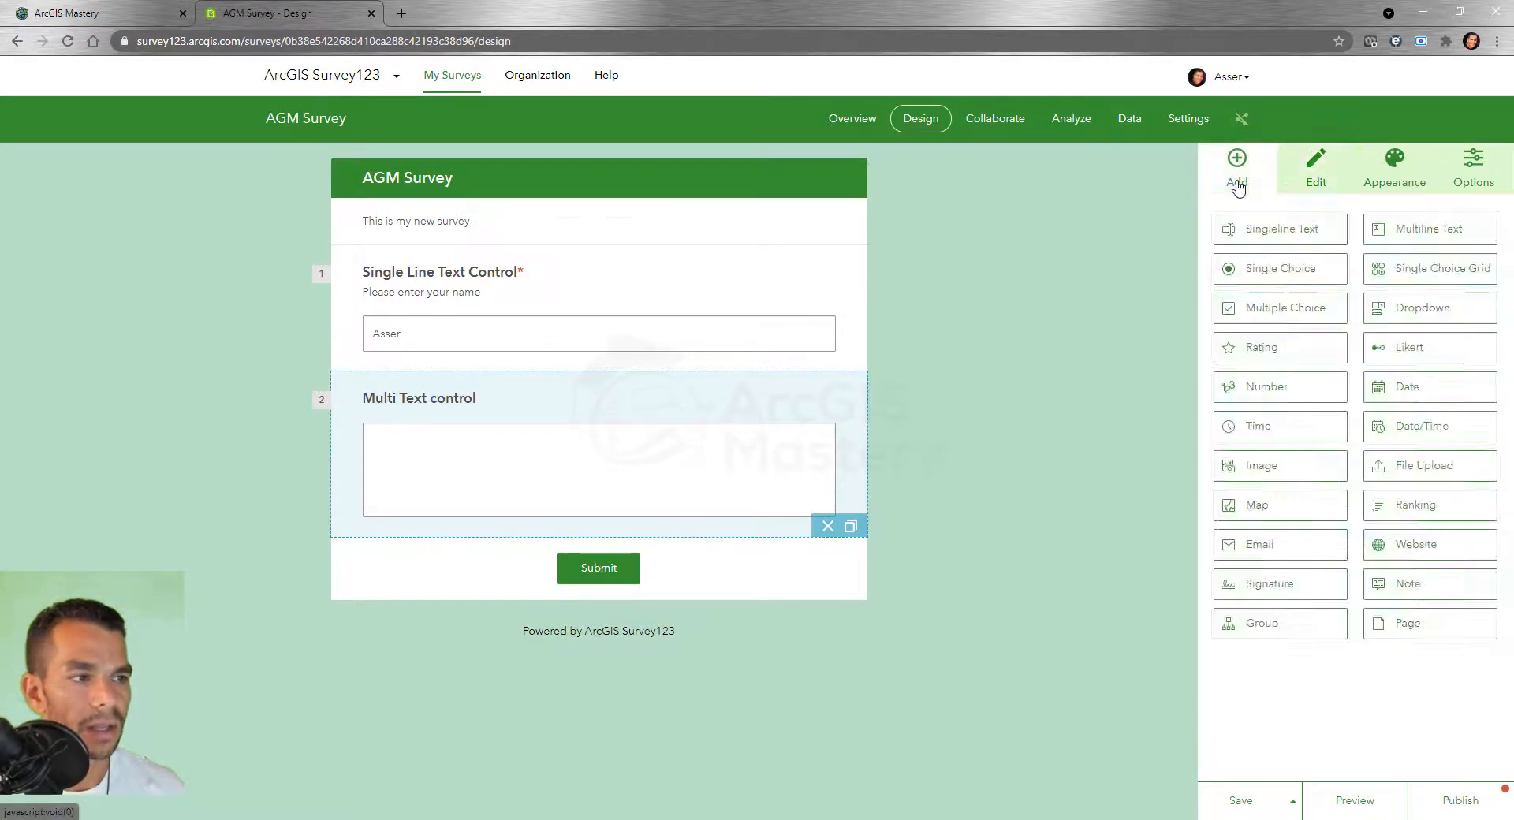
{"action": "left_click_drag", "start_coordinate": [1280, 276], "coordinate": [662, 568]}
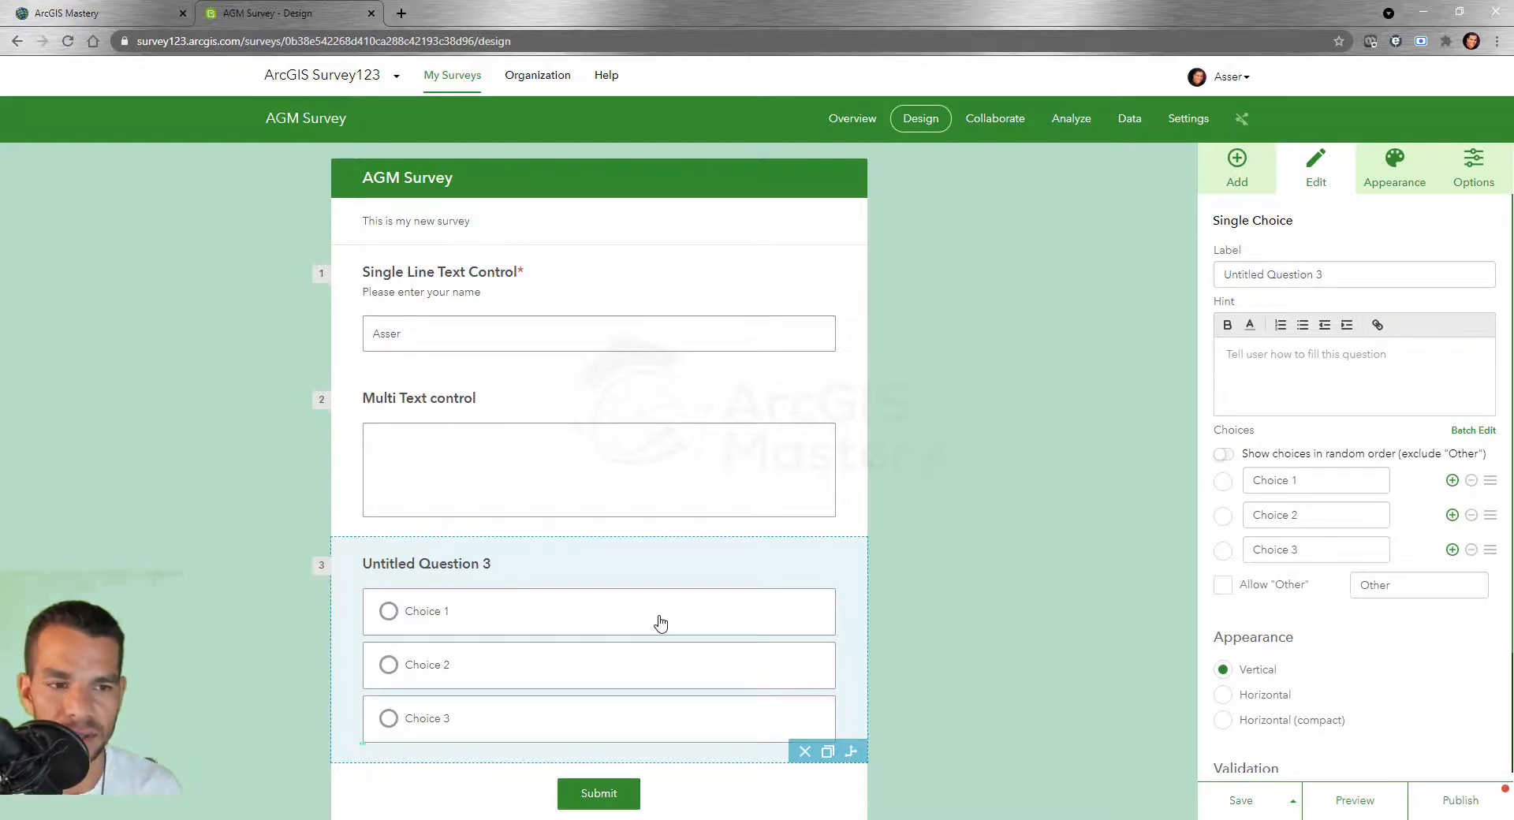
{"action": "left_click_drag", "start_coordinate": [1335, 274], "coordinate": [1200, 271]}
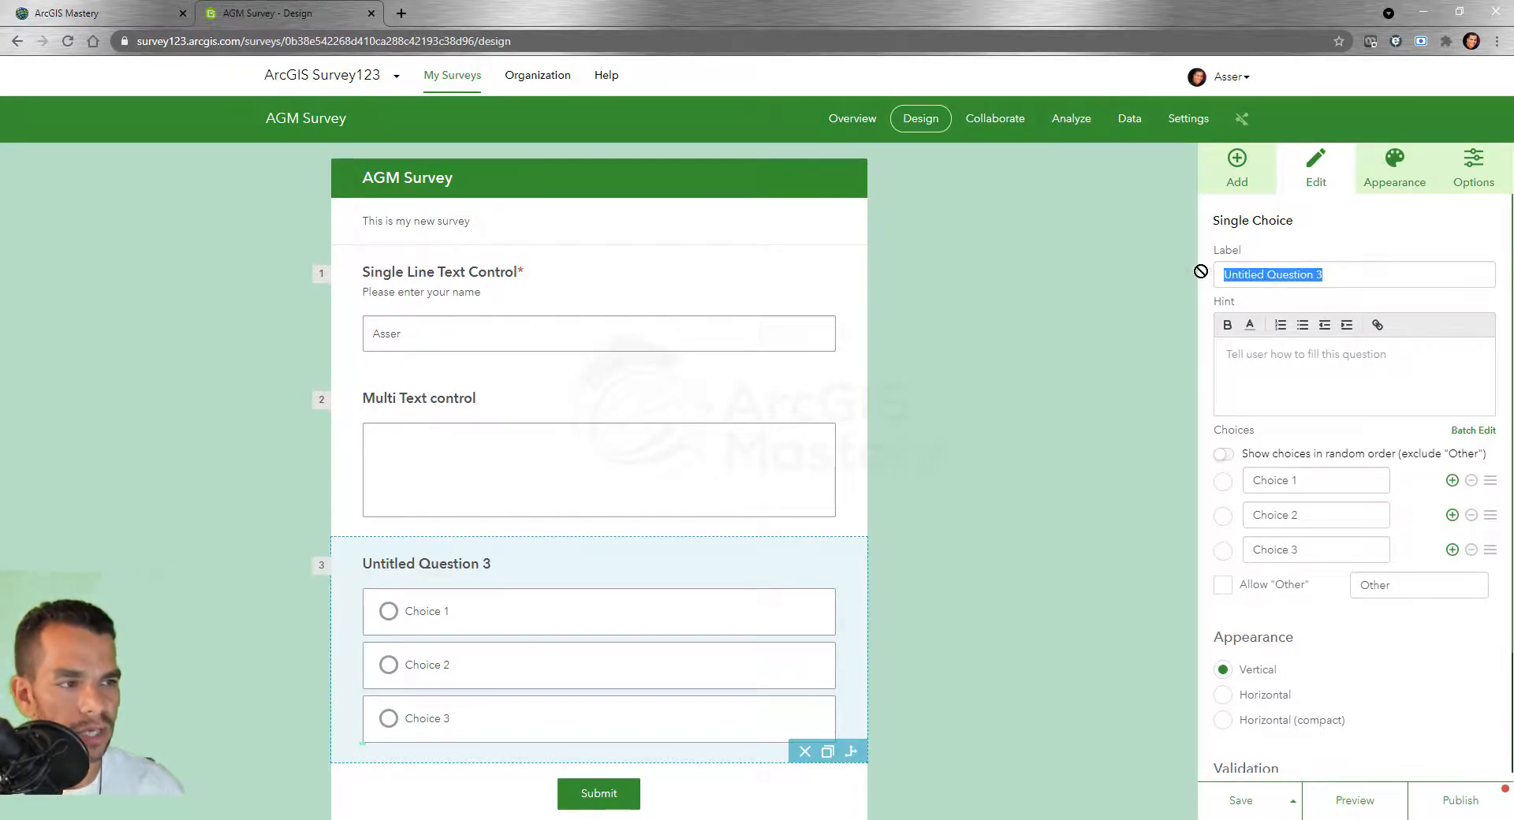
{"action": "type", "text": "What is "}
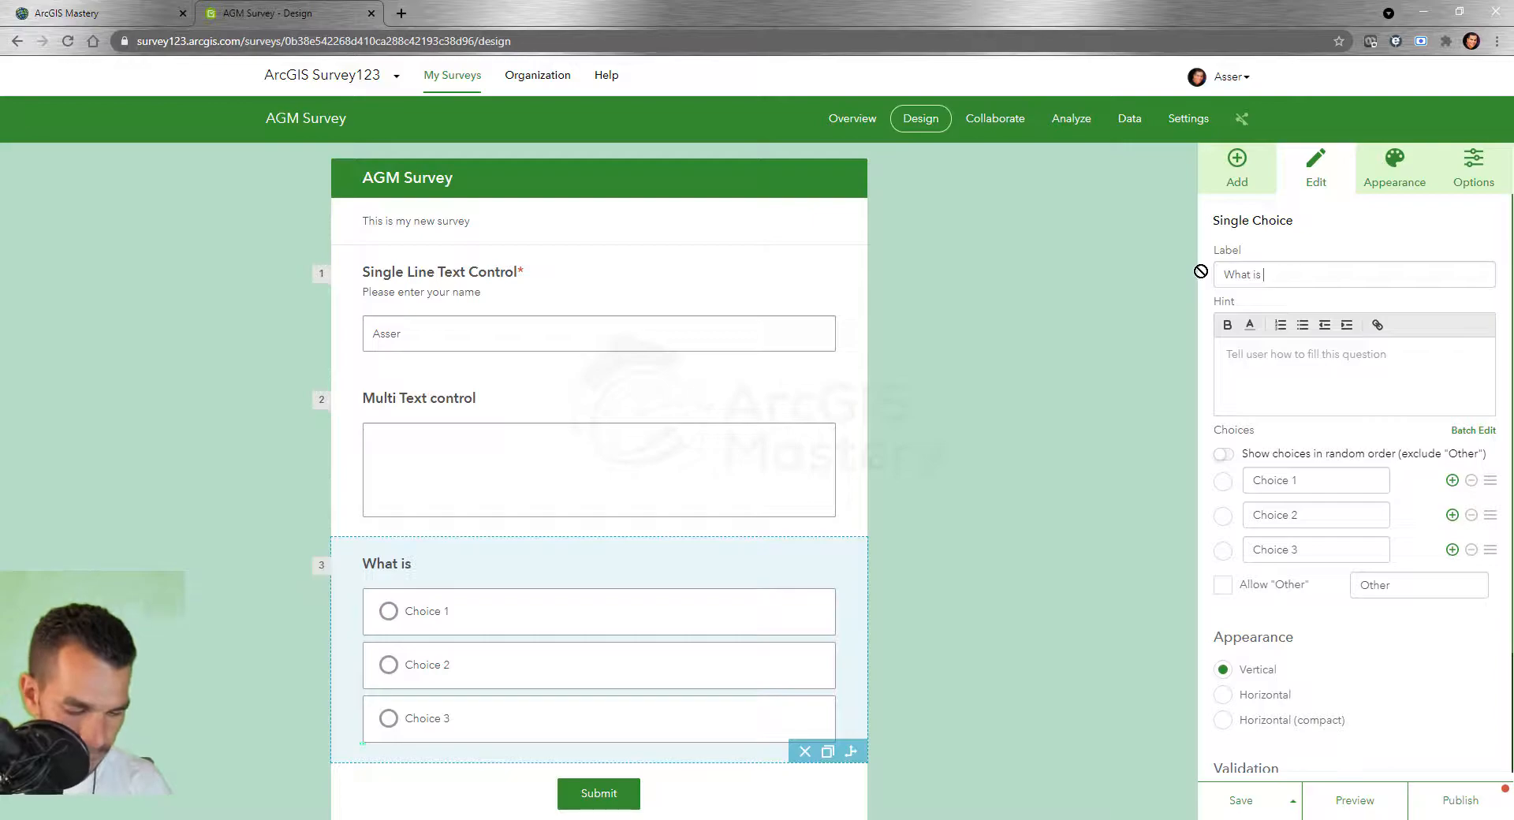
{"action": "type", "text": "Today"}
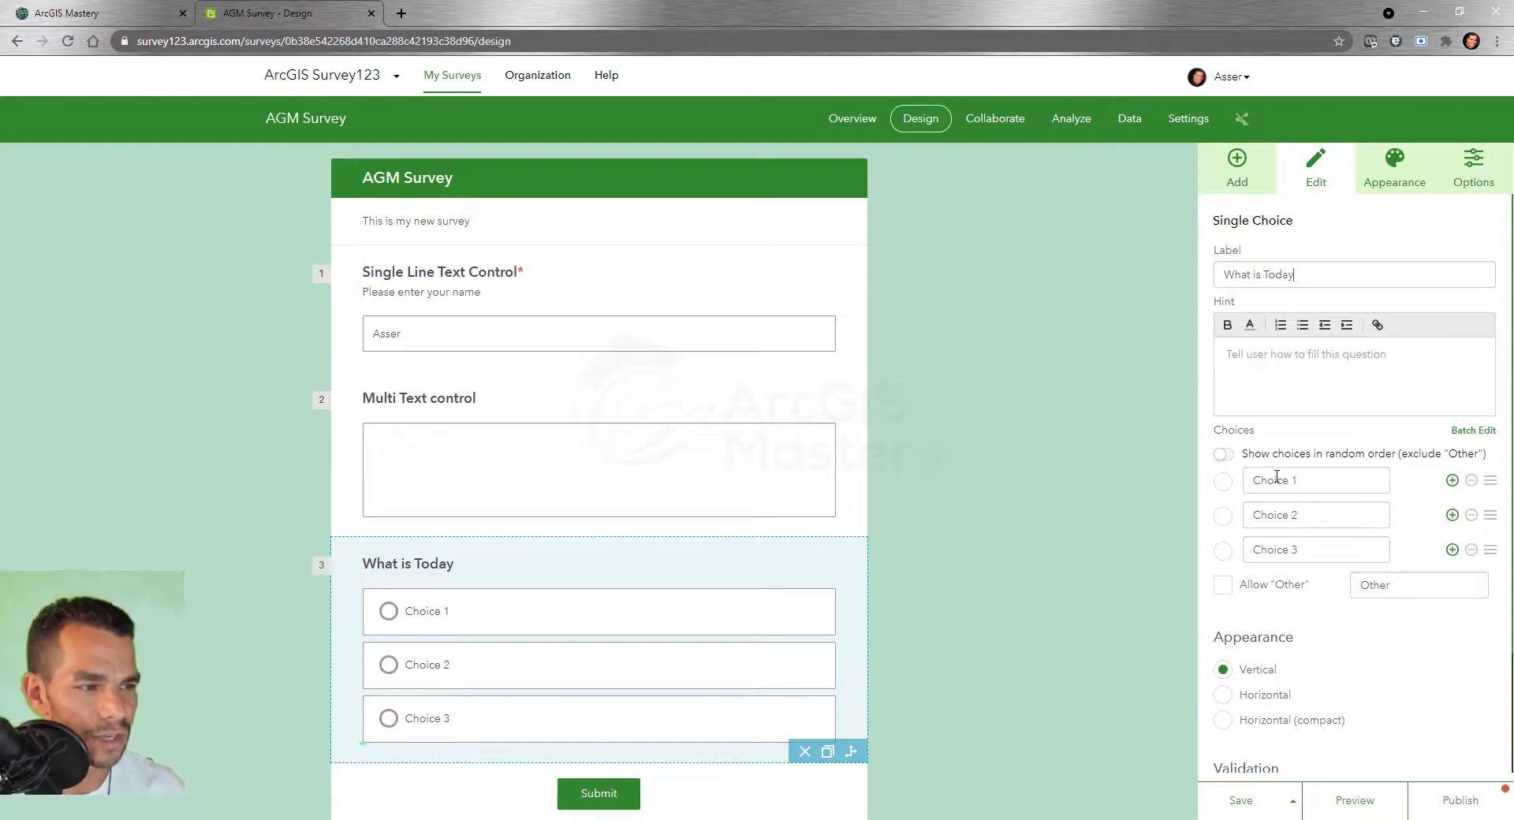
Rename the three choices of the single choice question to "Tue", "Monday" and "Sunday"
{"action": "left_click_drag", "start_coordinate": [1302, 480], "coordinate": [1250, 481]}
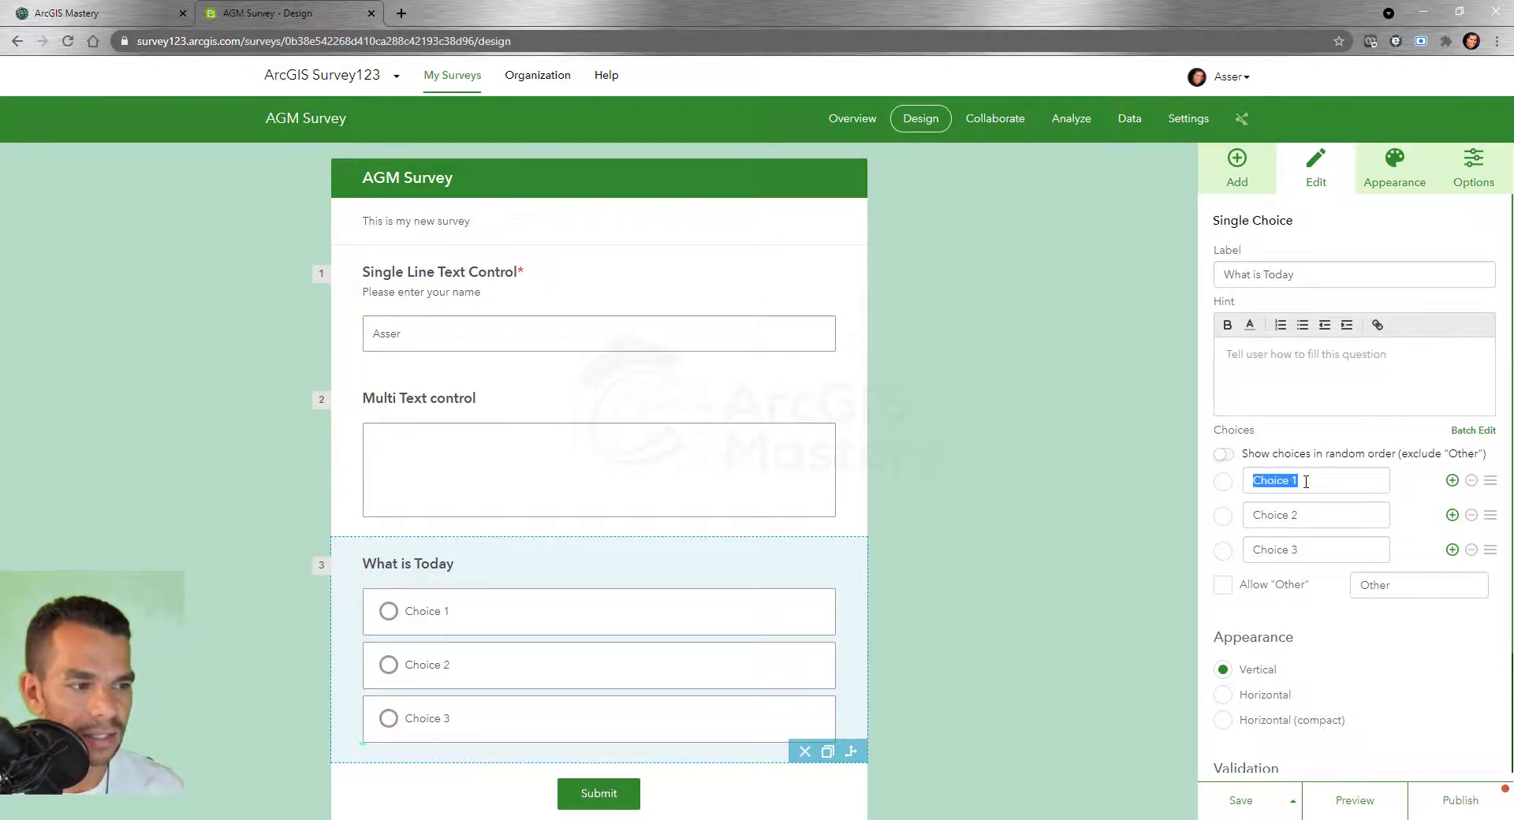
{"action": "type", "text": "Tue"}
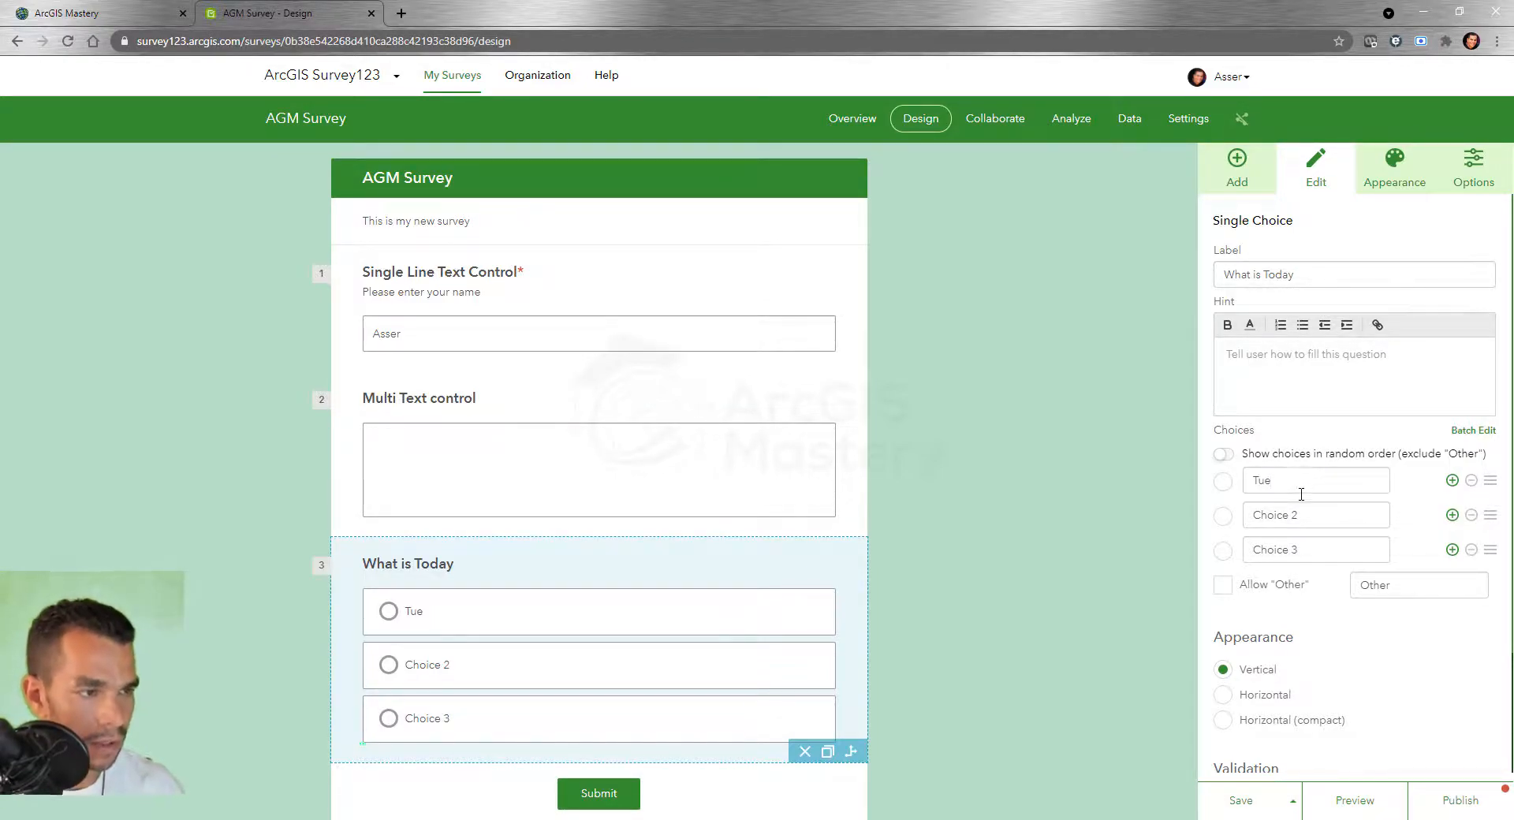
{"action": "triple_click", "coordinate": [1304, 519]}
{"action": "type", "text": "Mon"}
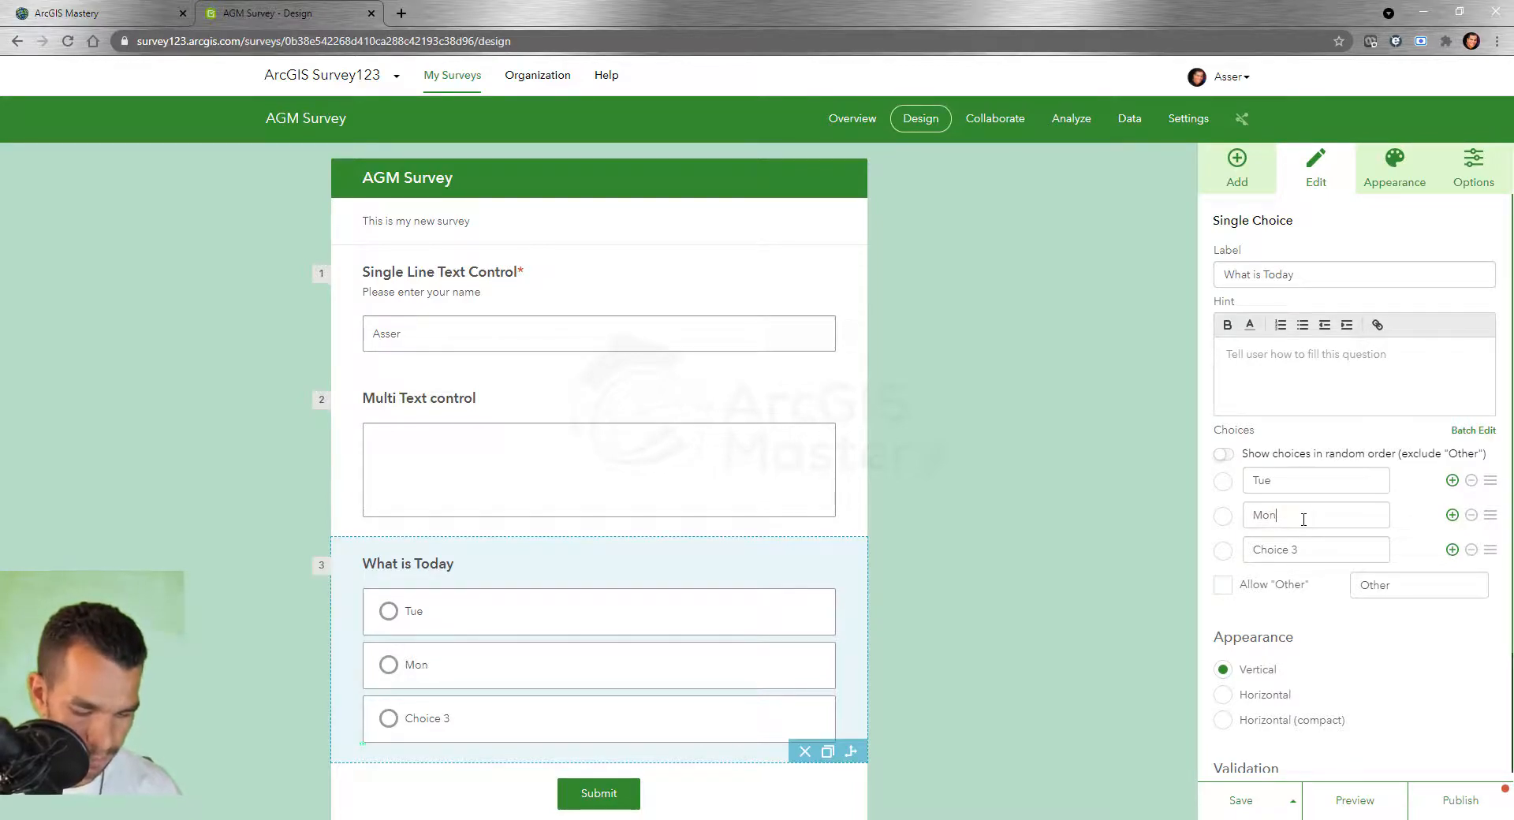
{"action": "type", "text": "day"}
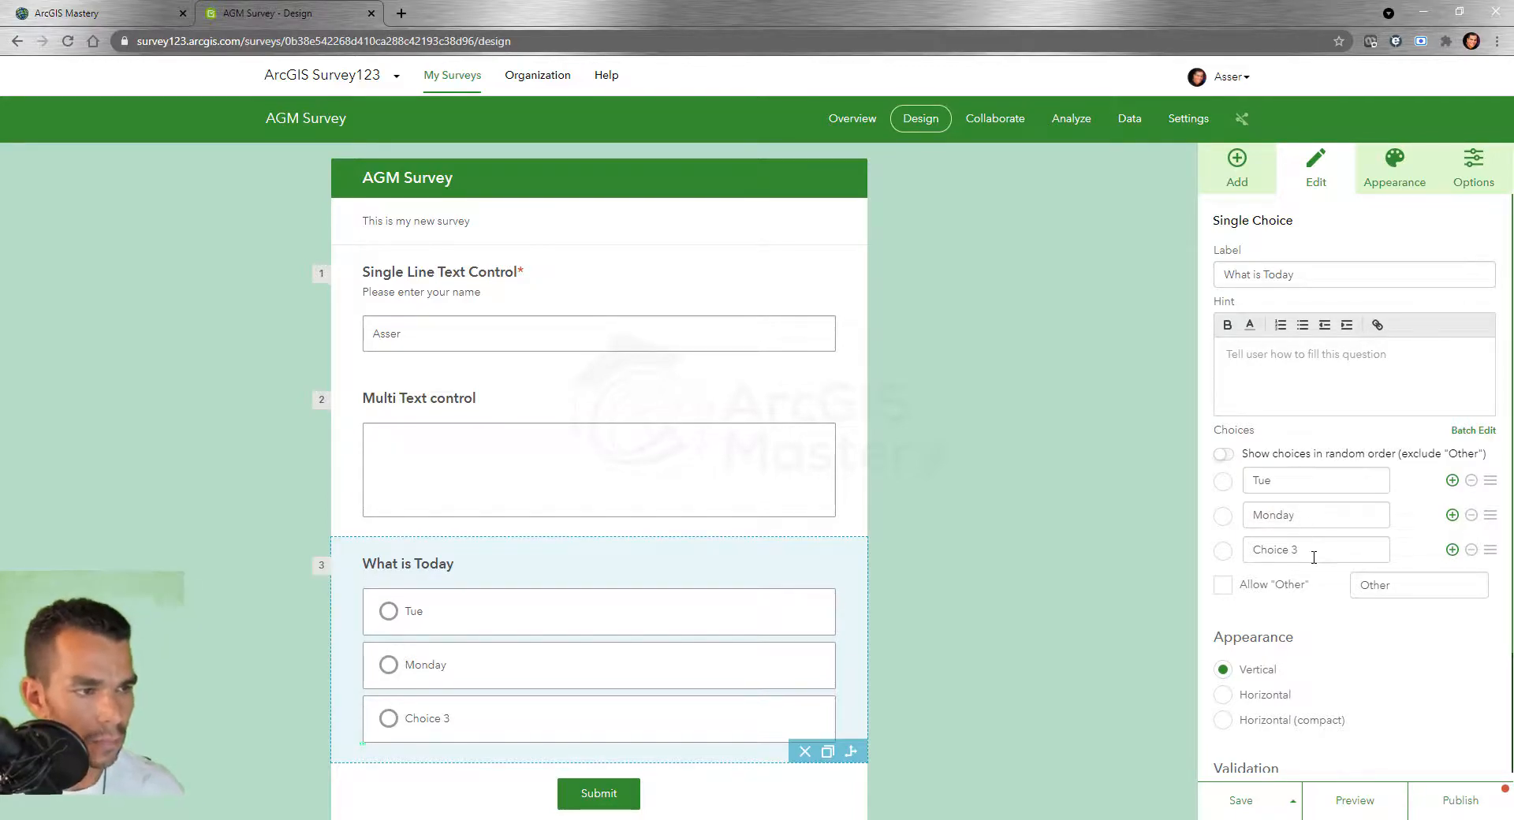
{"action": "triple_click", "coordinate": [1311, 553]}
{"action": "type", "text": "Fr"}
{"action": "key", "text": "BackSpace"}
{"action": "key", "text": "BackSpace"}
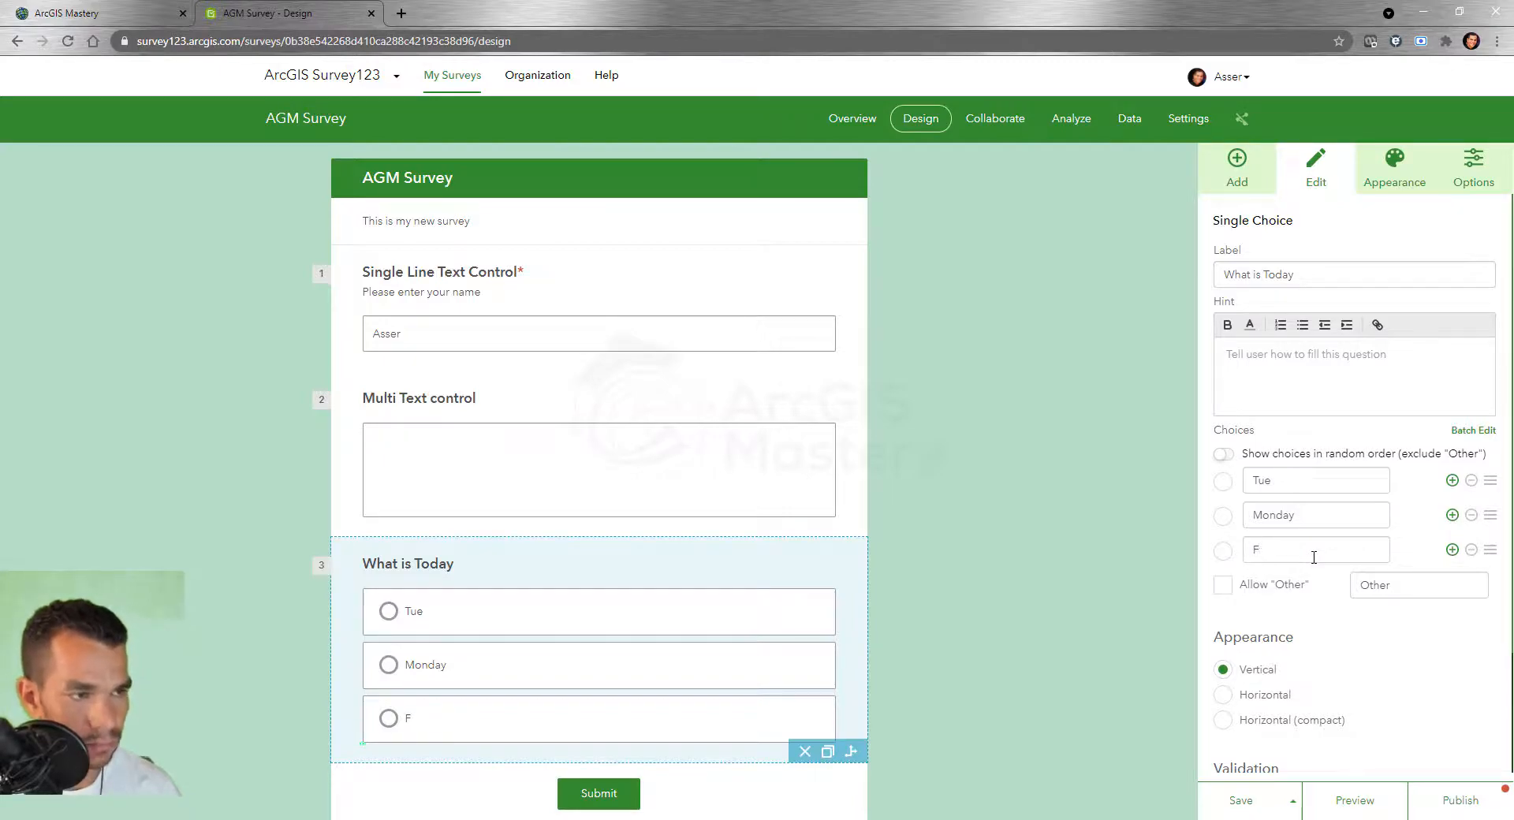
{"action": "type", "text": "Sunday"}
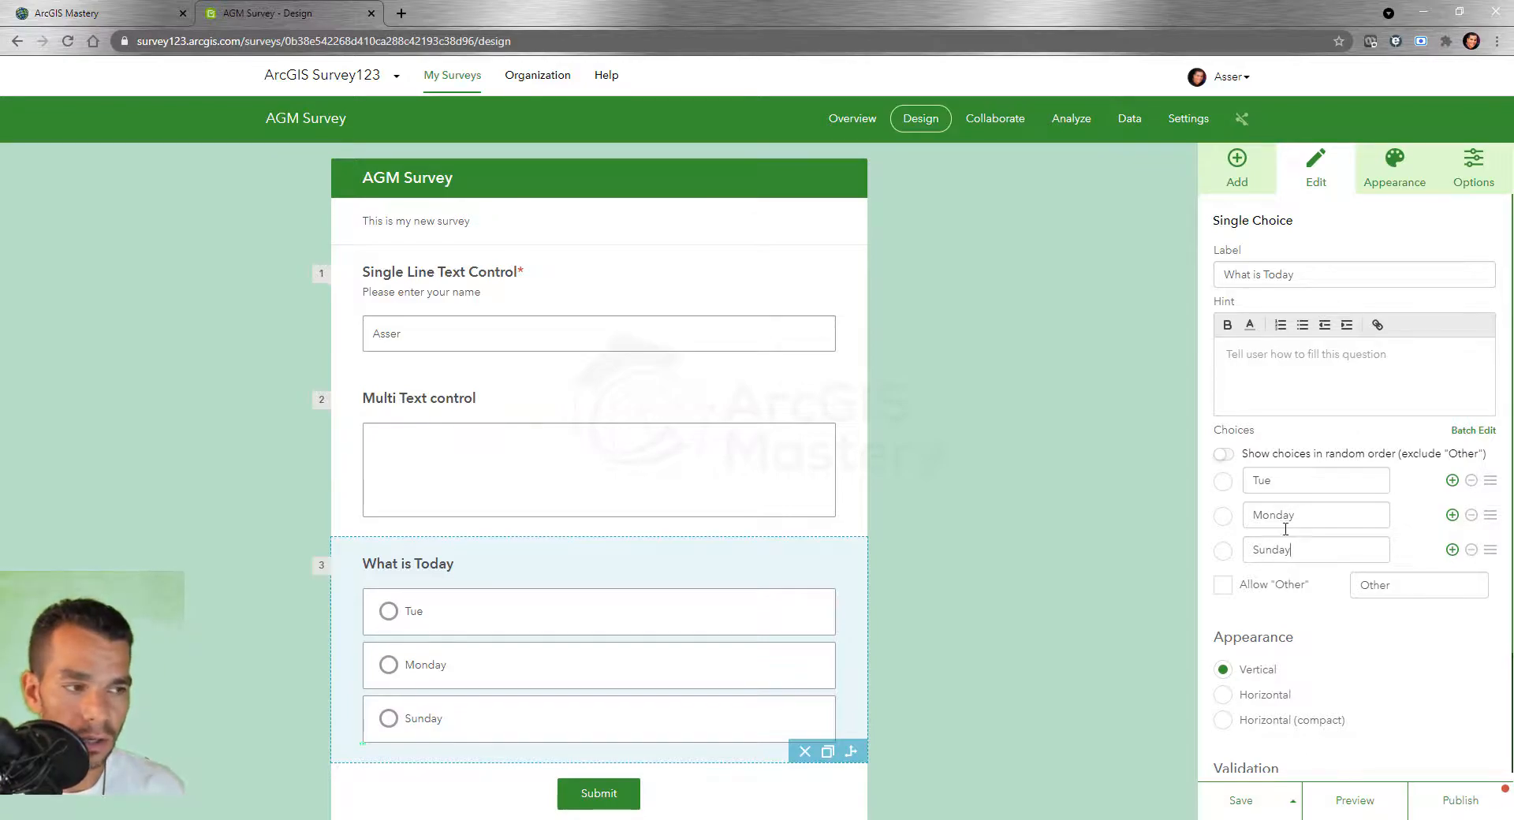
Try the random choice order and a default selection of Tue, switching each one off again
{"action": "left_click", "coordinate": [1223, 457]}
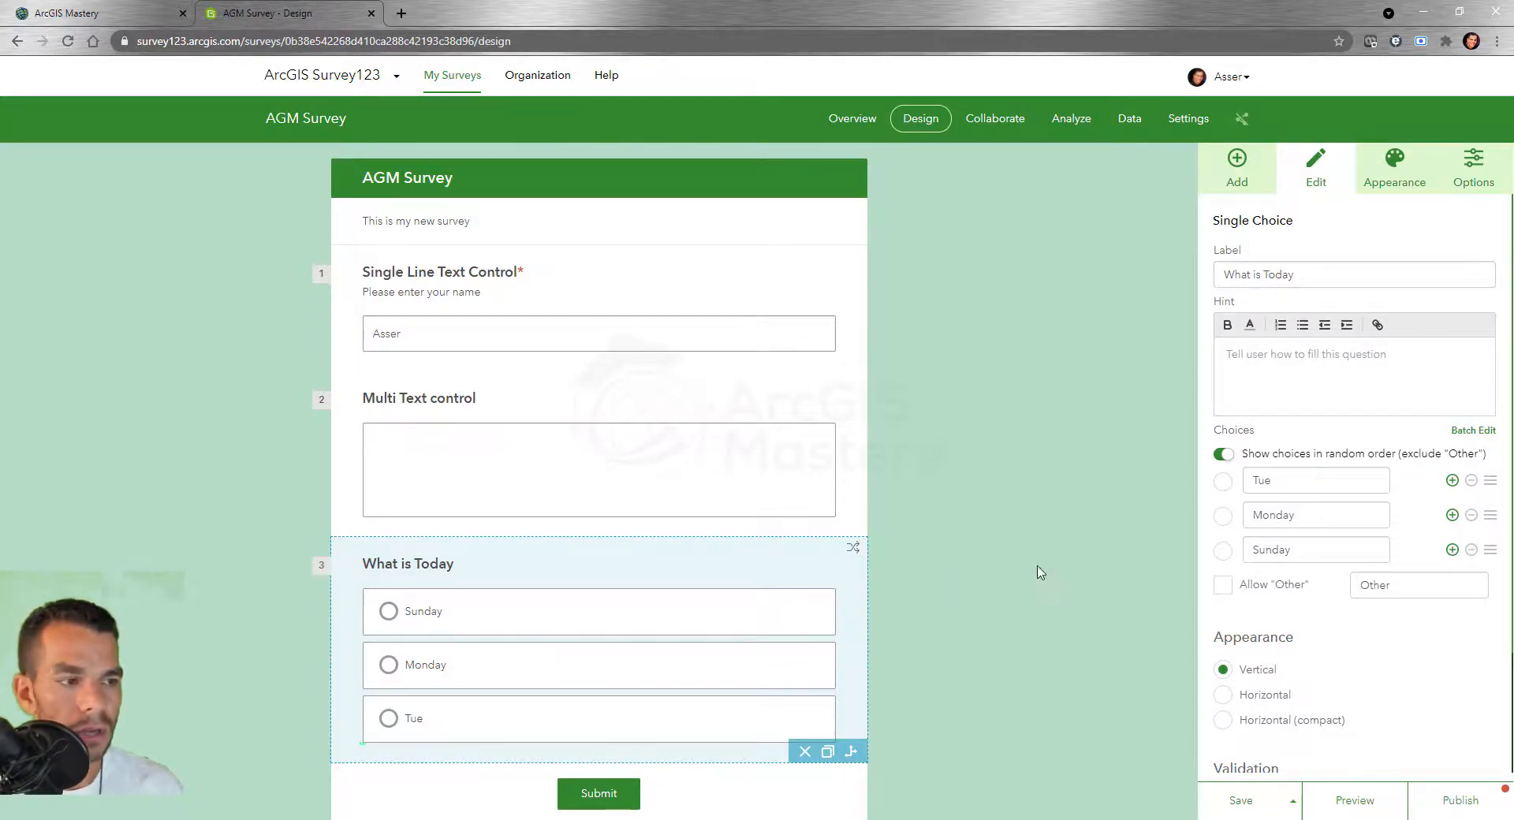
{"action": "left_click", "coordinate": [1224, 458]}
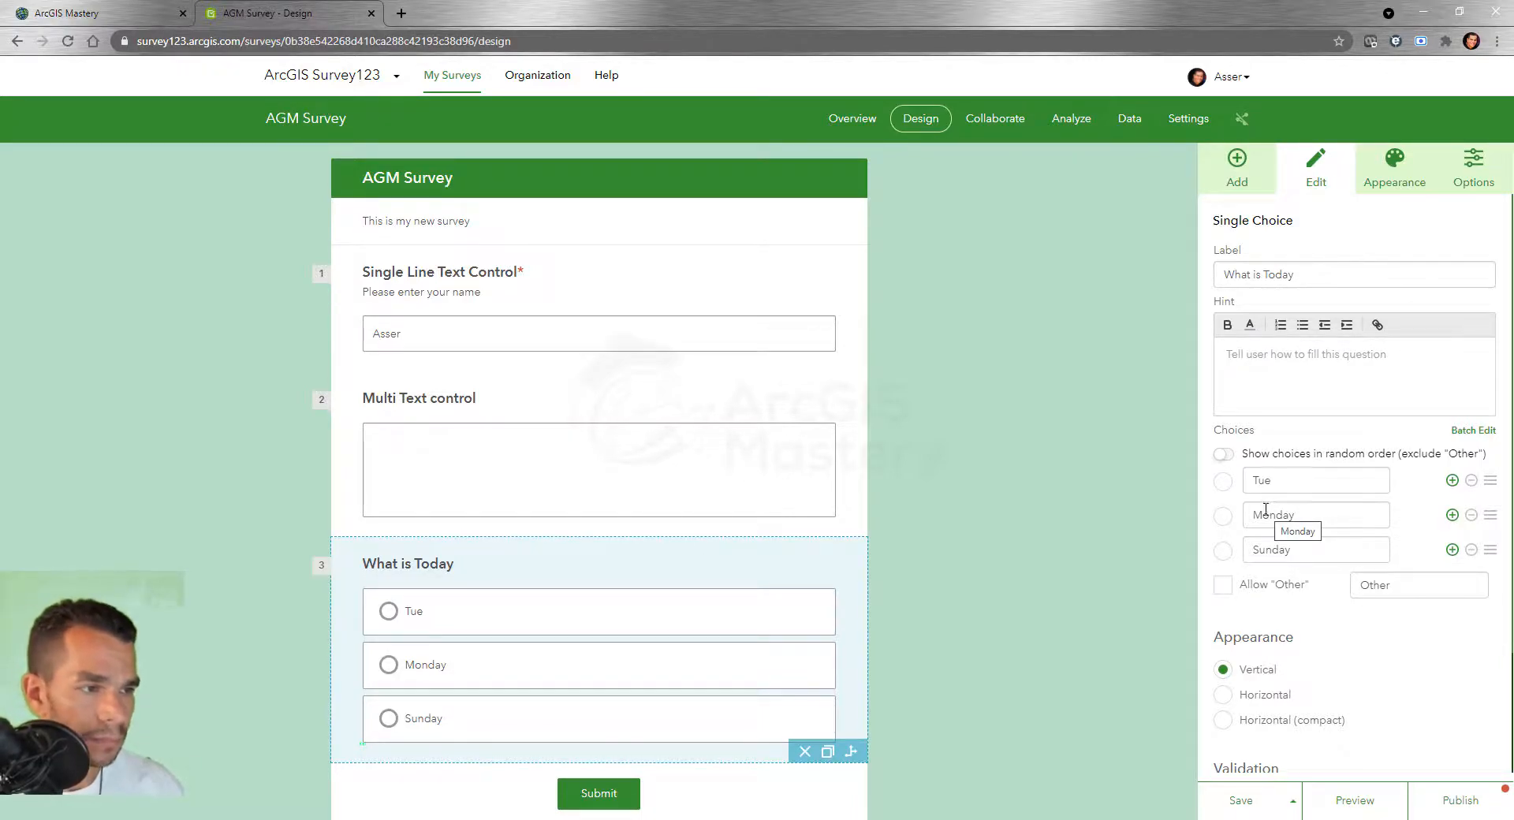
{"action": "left_click", "coordinate": [1227, 487]}
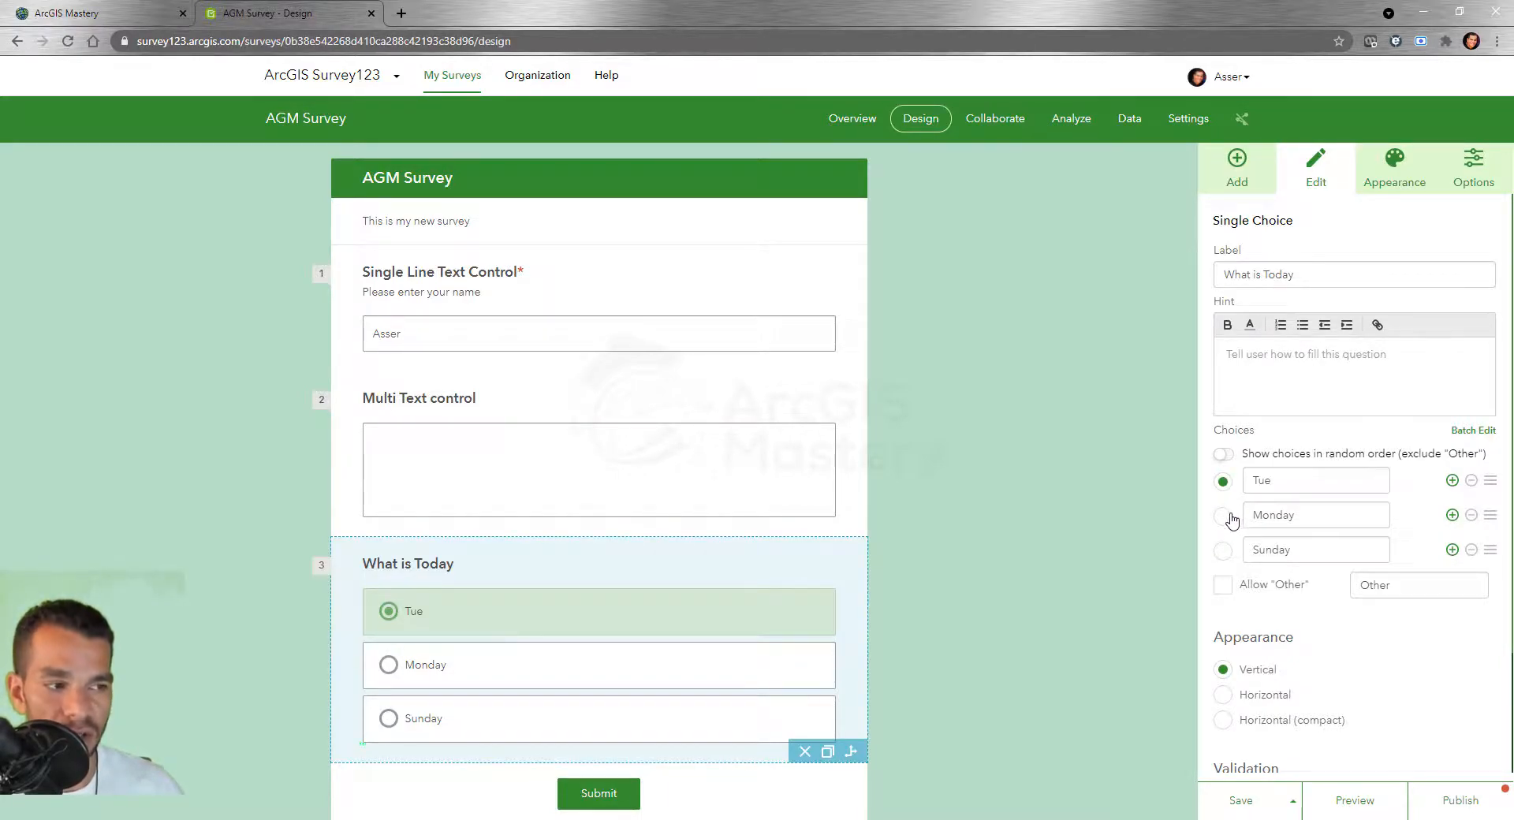
{"action": "left_click", "coordinate": [1224, 482]}
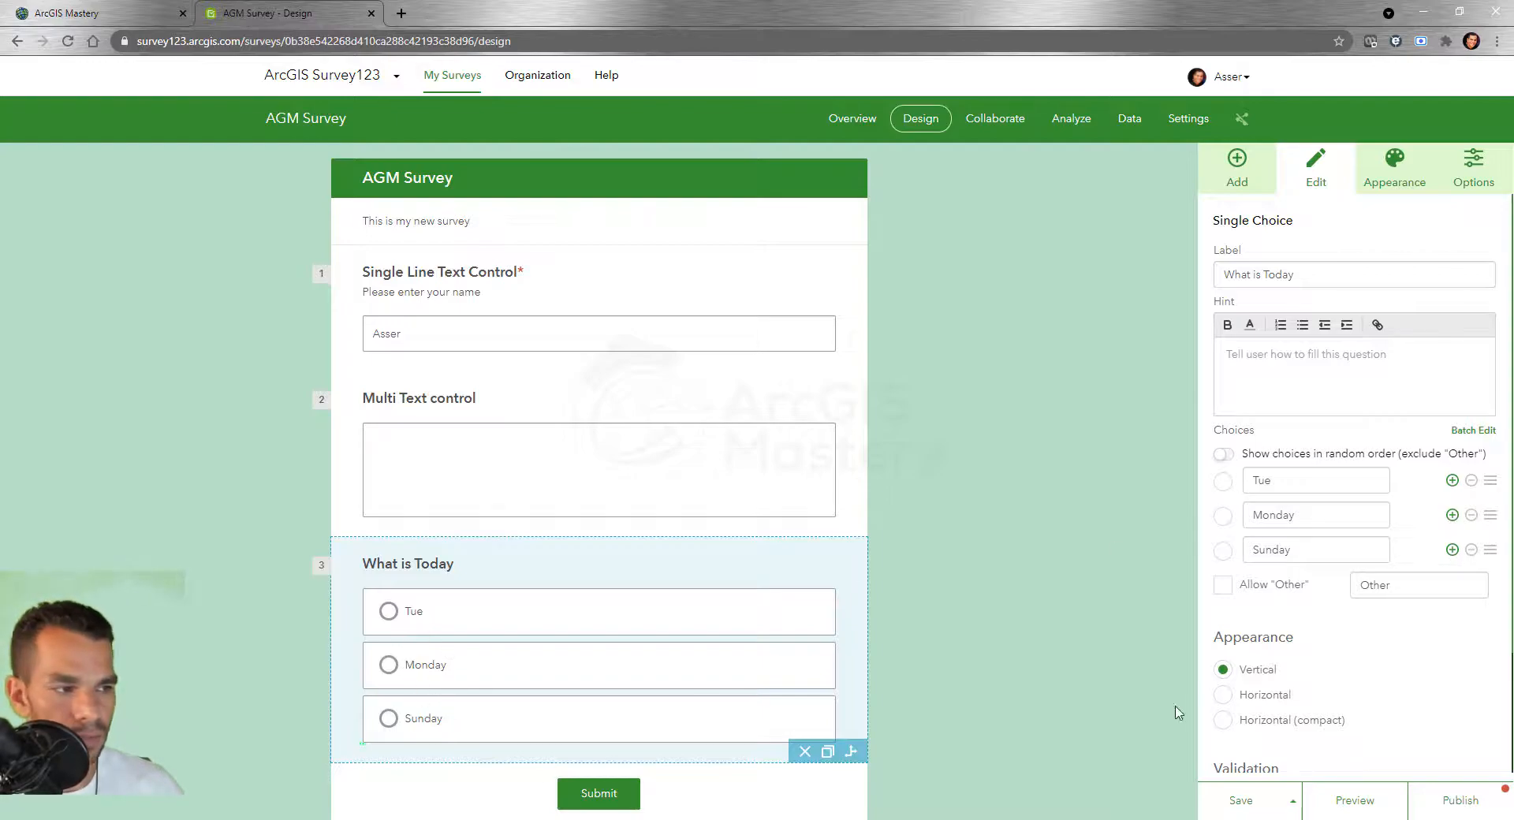
Make the "What is Today" question required
{"action": "scroll", "coordinate": [1238, 738], "scroll_direction": "down", "scroll_amount": 2}
{"action": "left_click", "coordinate": [1223, 652]}
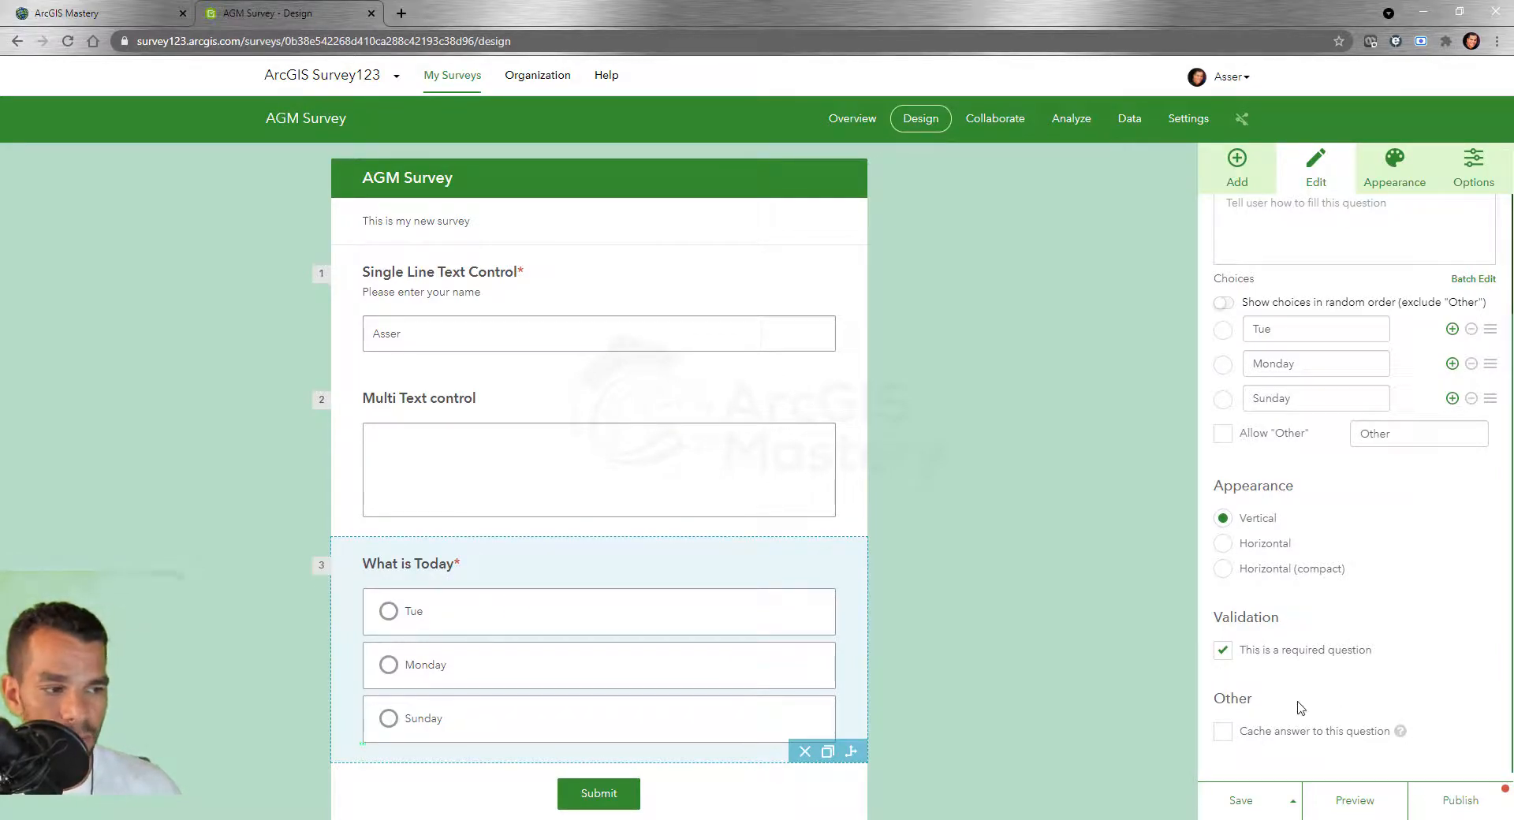
{"action": "scroll", "coordinate": [1333, 674], "scroll_direction": "up", "scroll_amount": 2}
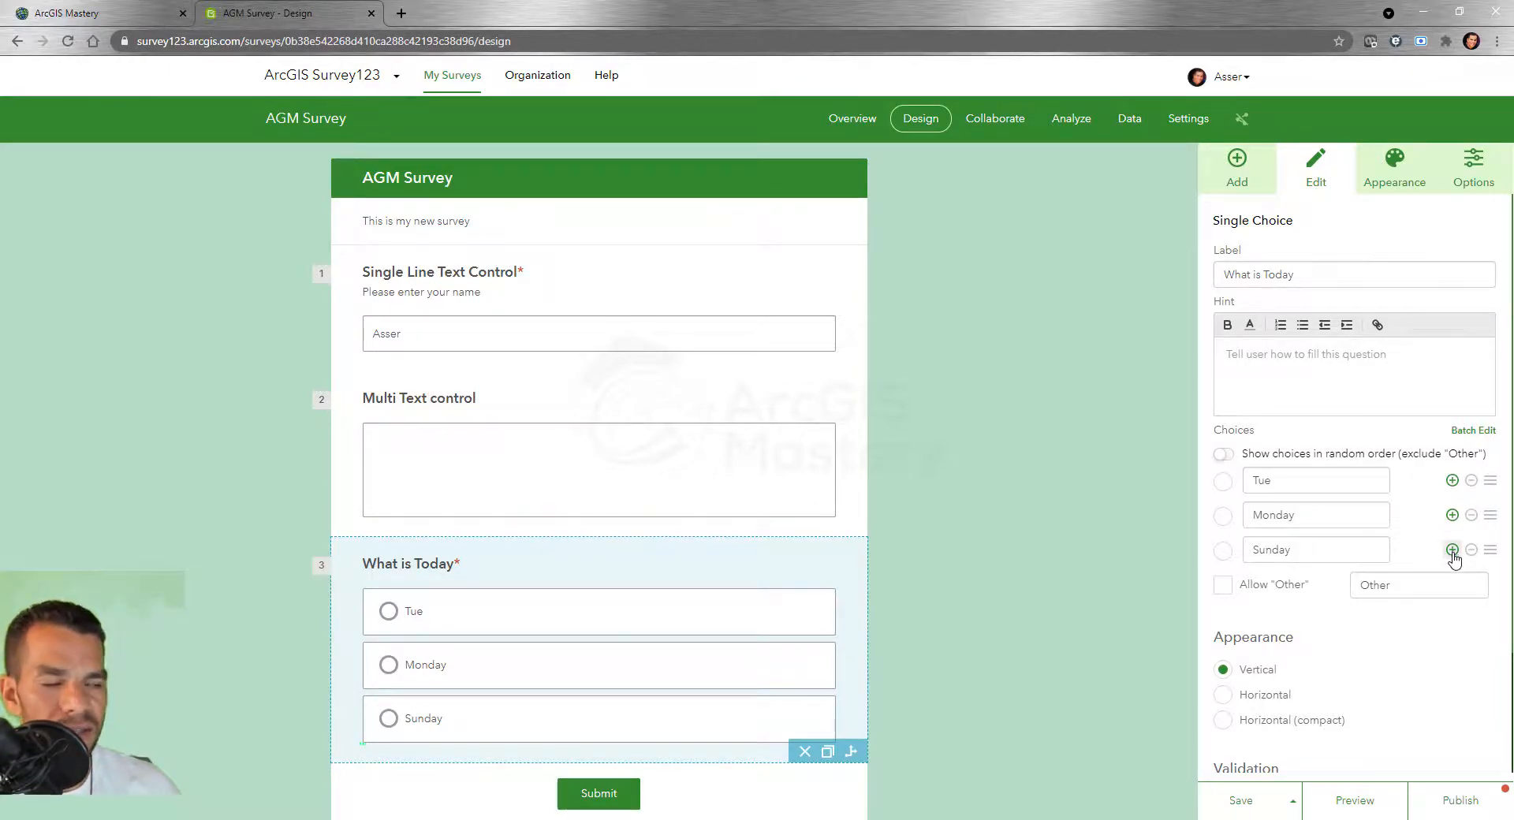
Try adding choices below Tue and Sunday, removing the one below Sunday, and moving Sunday above Monday
{"action": "left_click", "coordinate": [1452, 481]}
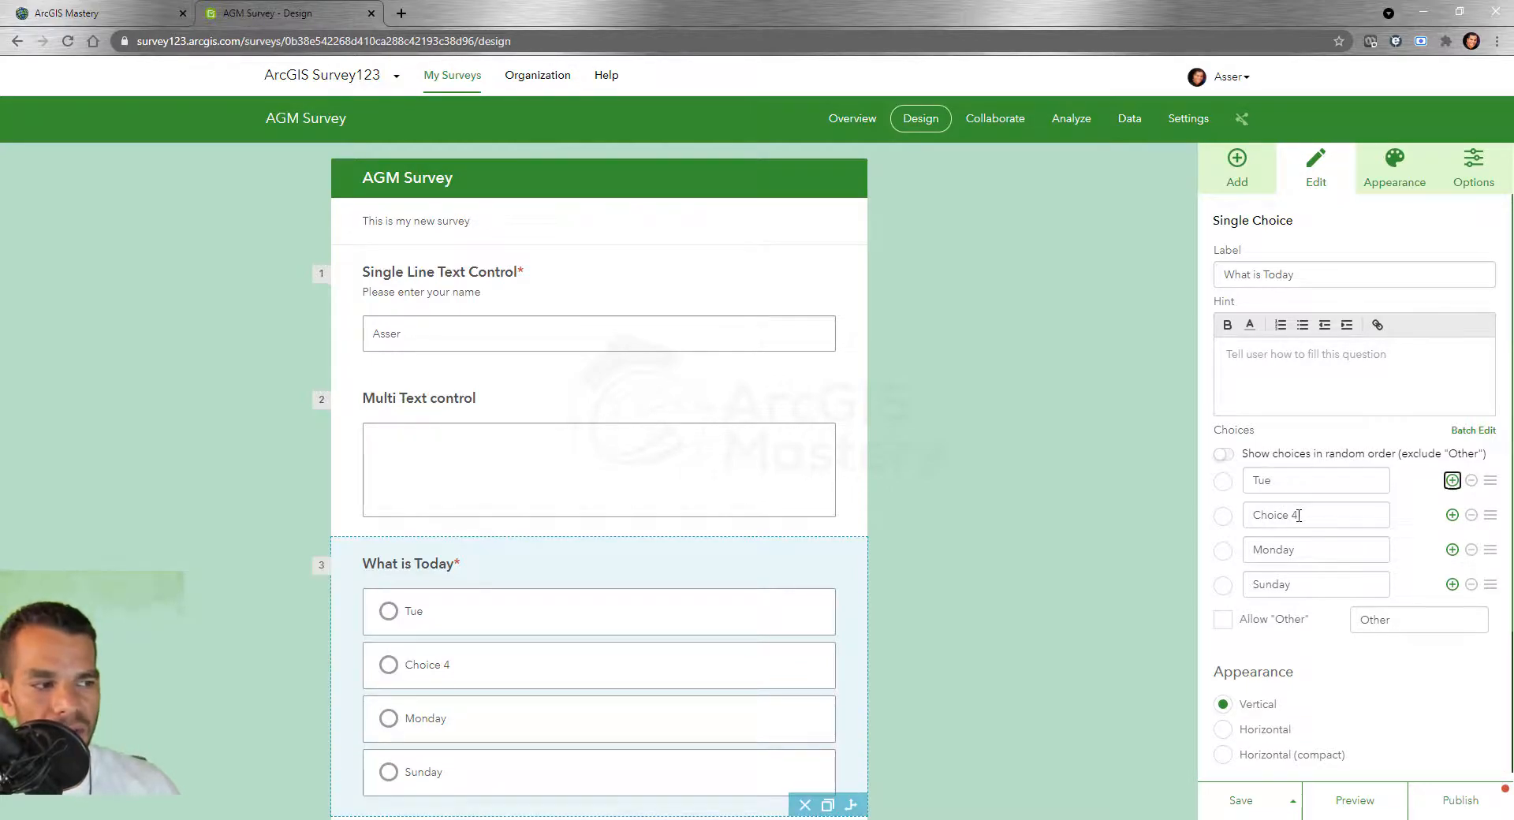
{"action": "left_click", "coordinate": [1452, 584]}
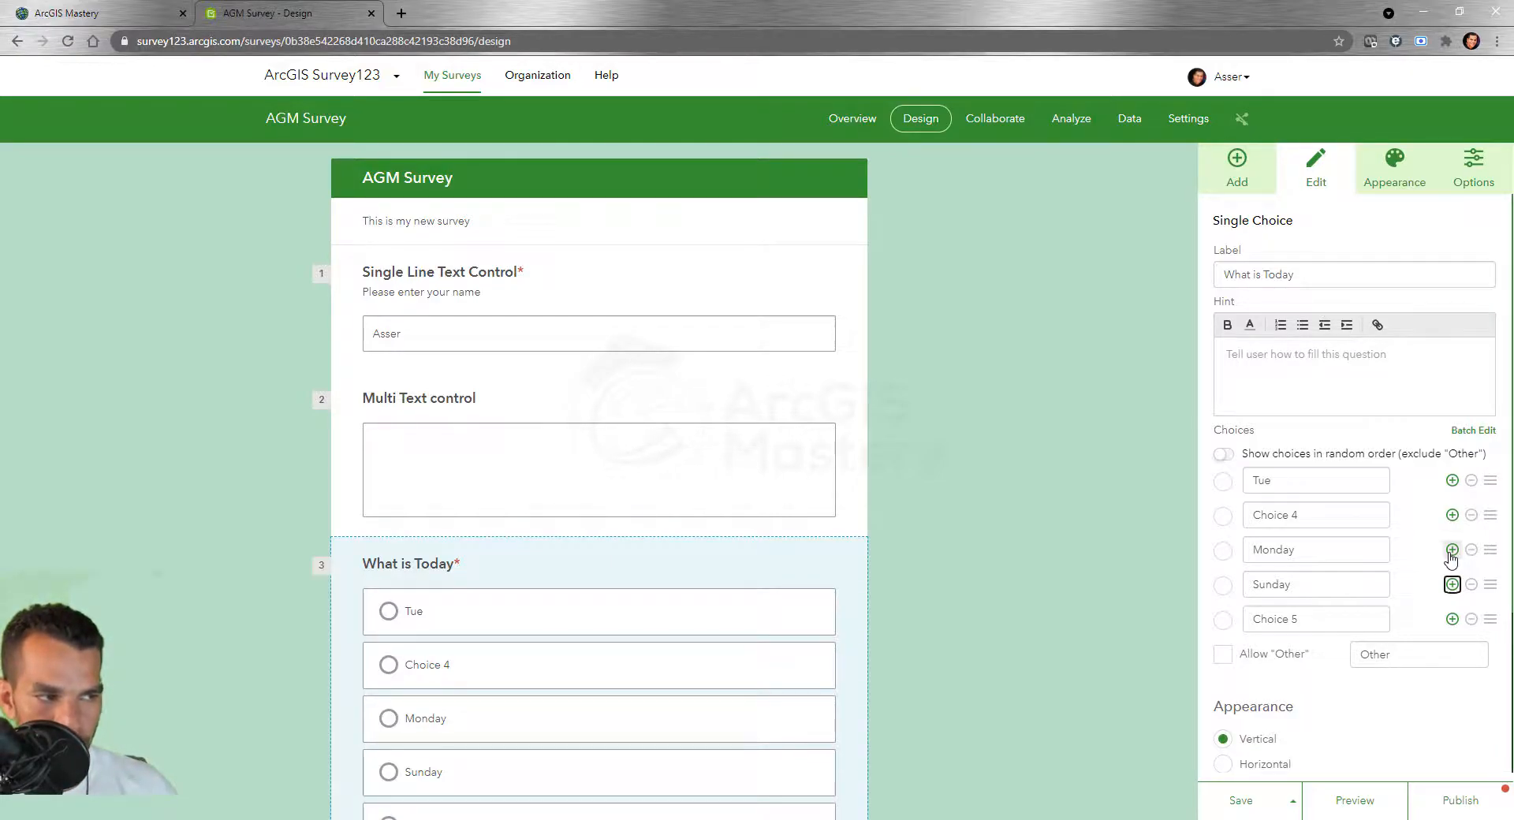
{"action": "left_click", "coordinate": [1472, 620]}
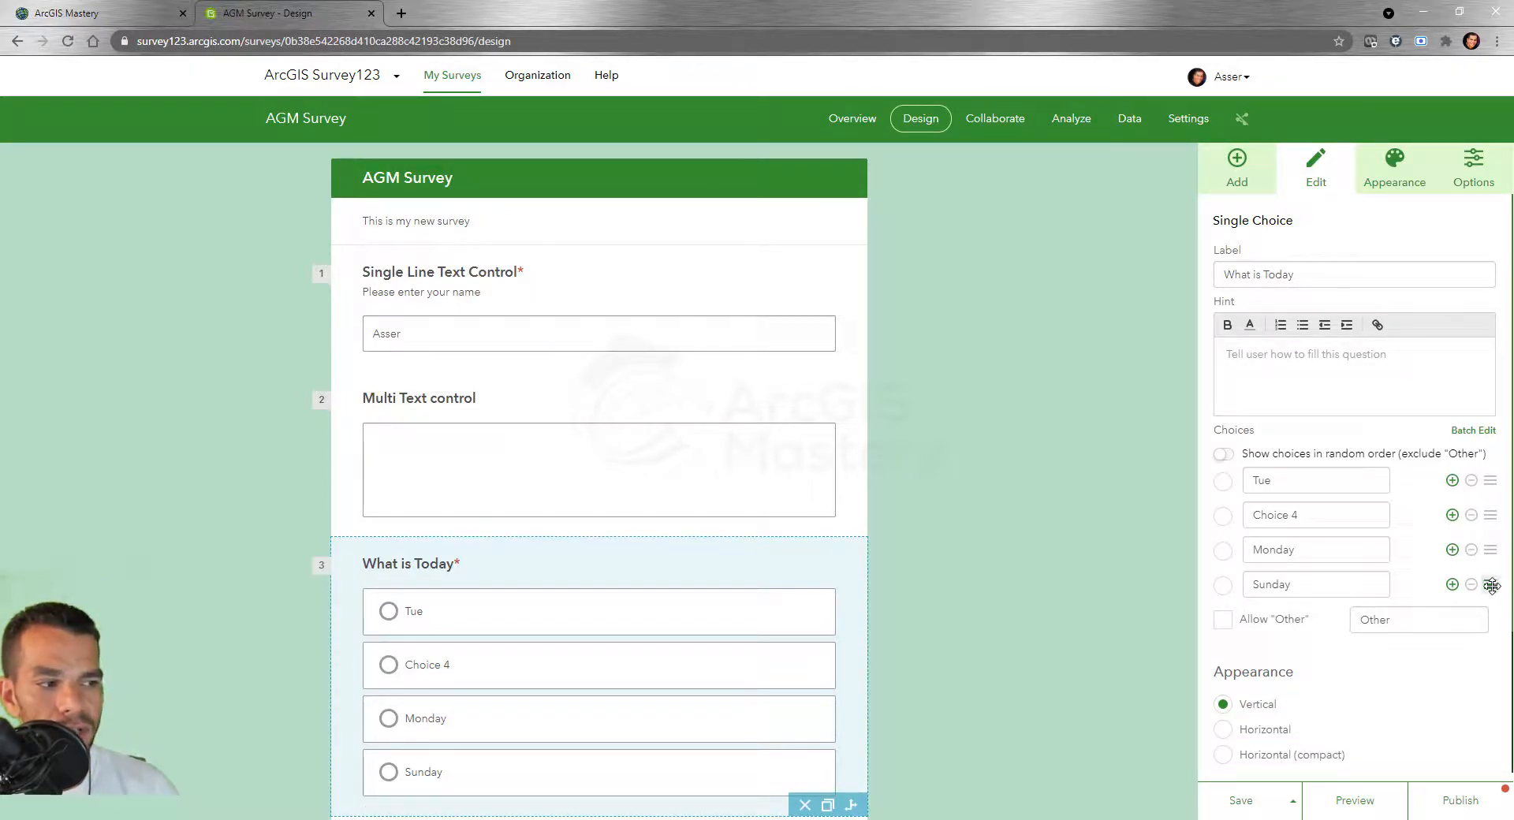
{"action": "left_click_drag", "start_coordinate": [1493, 585], "coordinate": [1489, 545]}
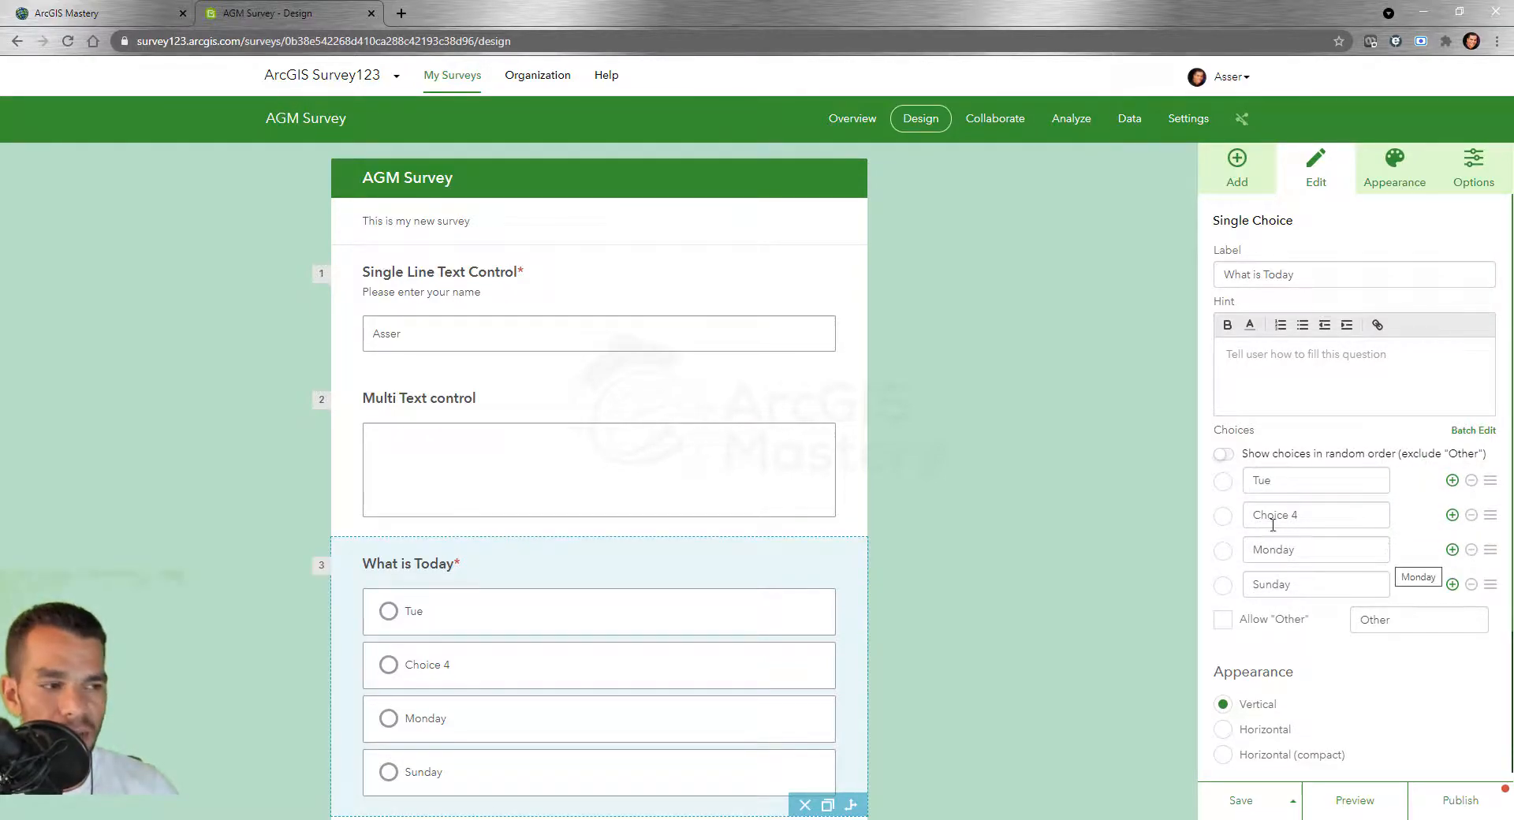
Try Tue and Choice 4 in turn as the default selection, ending with Tue
{"action": "left_click", "coordinate": [1224, 482]}
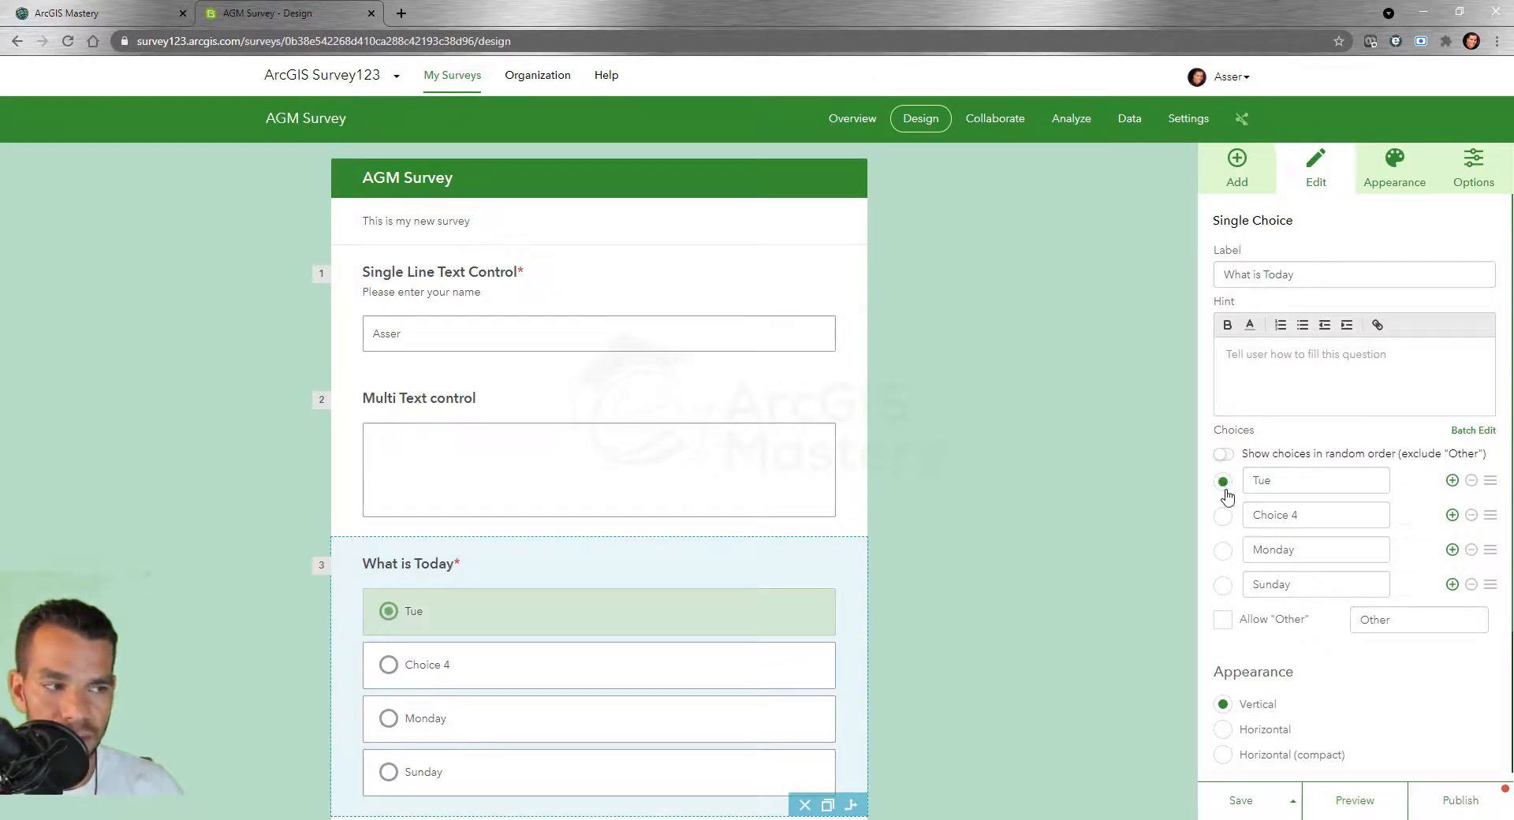
{"action": "left_click", "coordinate": [1223, 517]}
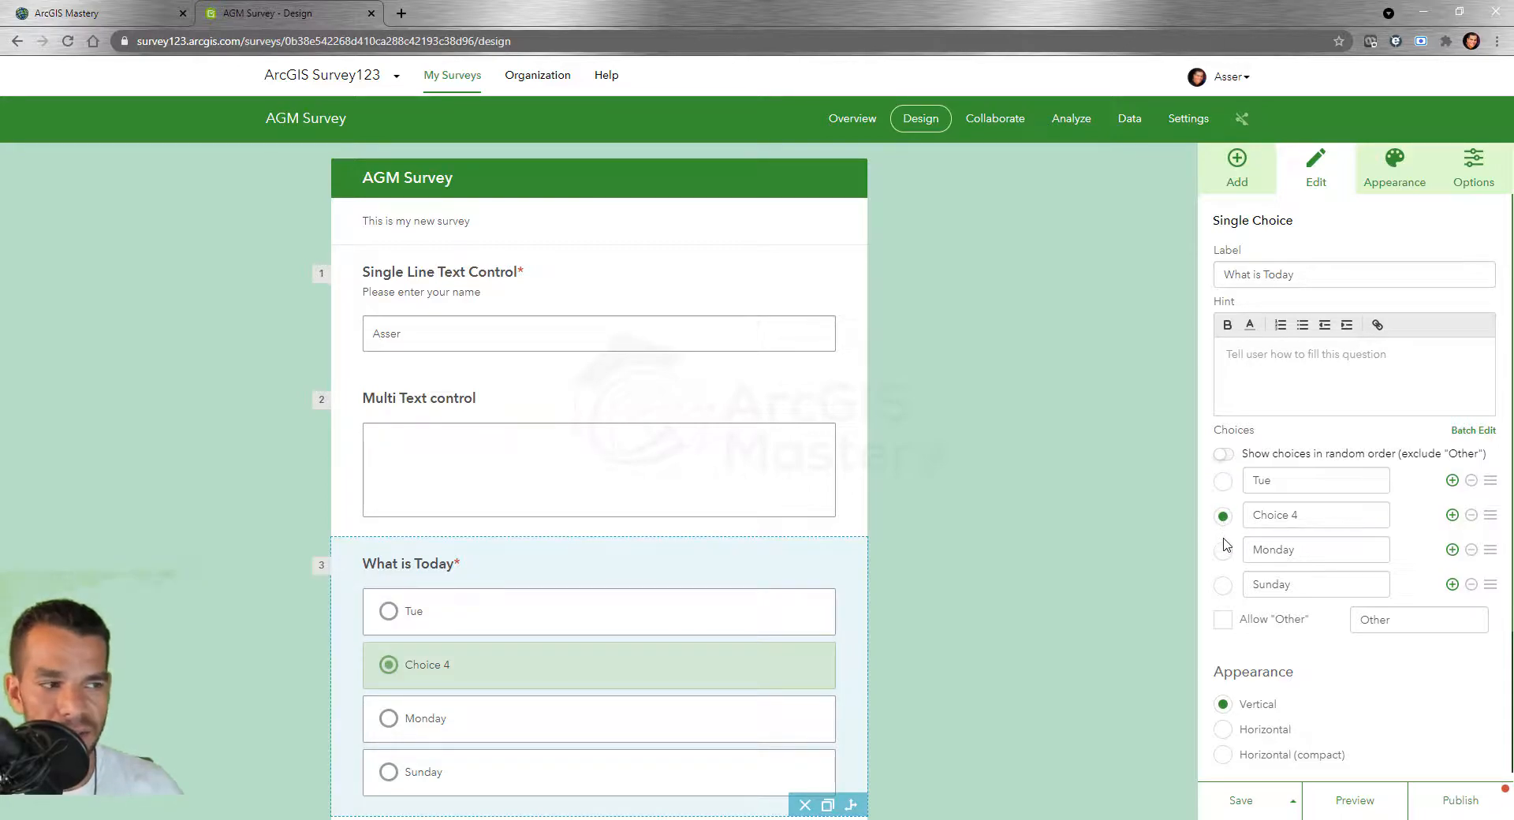
{"action": "left_click", "coordinate": [1223, 482]}
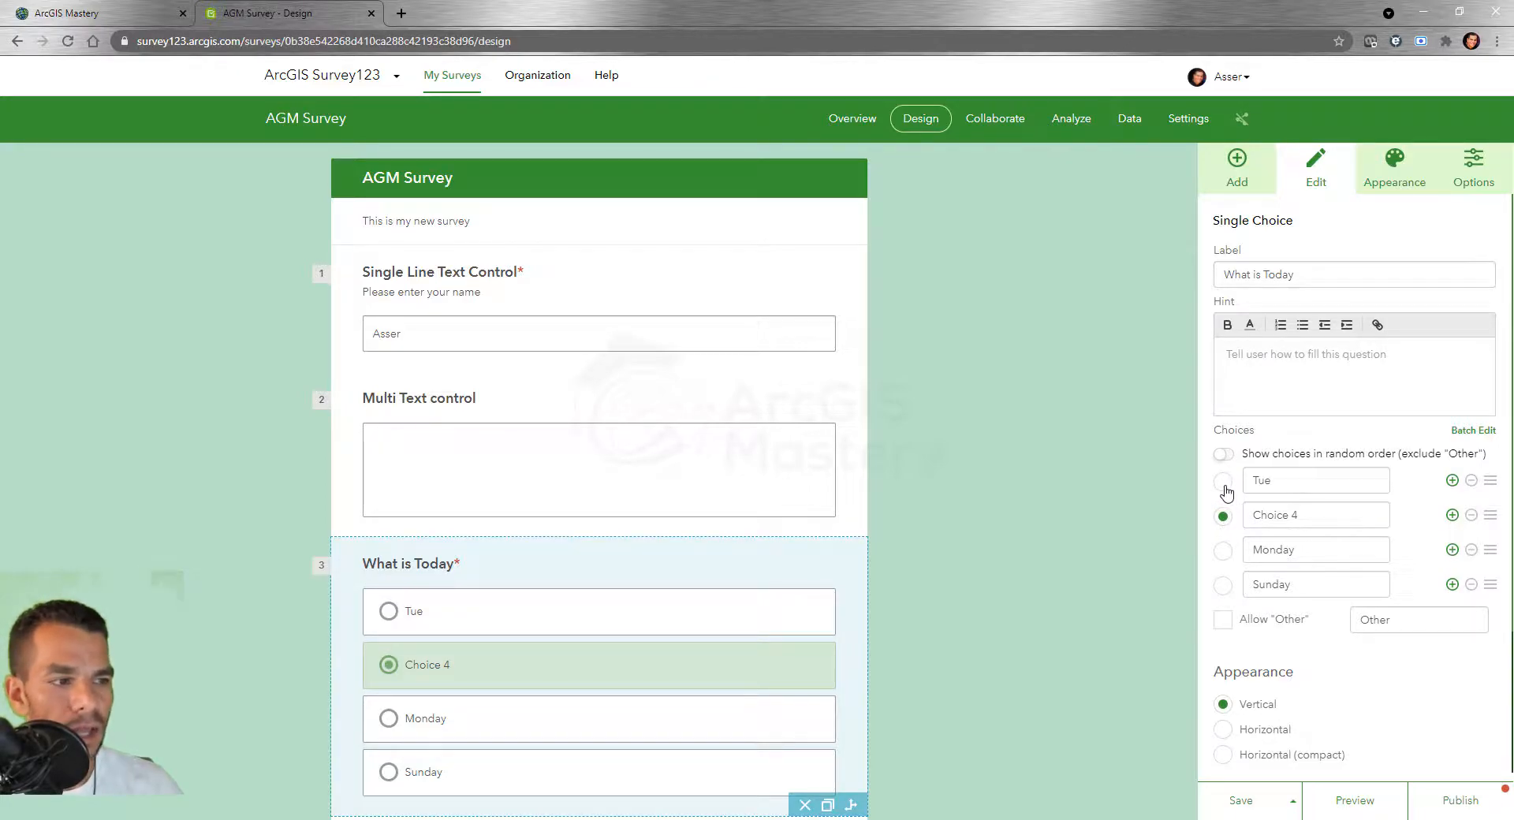
Insert another choice below Tue, remove both placeholder choices between Tue and Monday, and clear the default selection
{"action": "left_click", "coordinate": [1452, 482]}
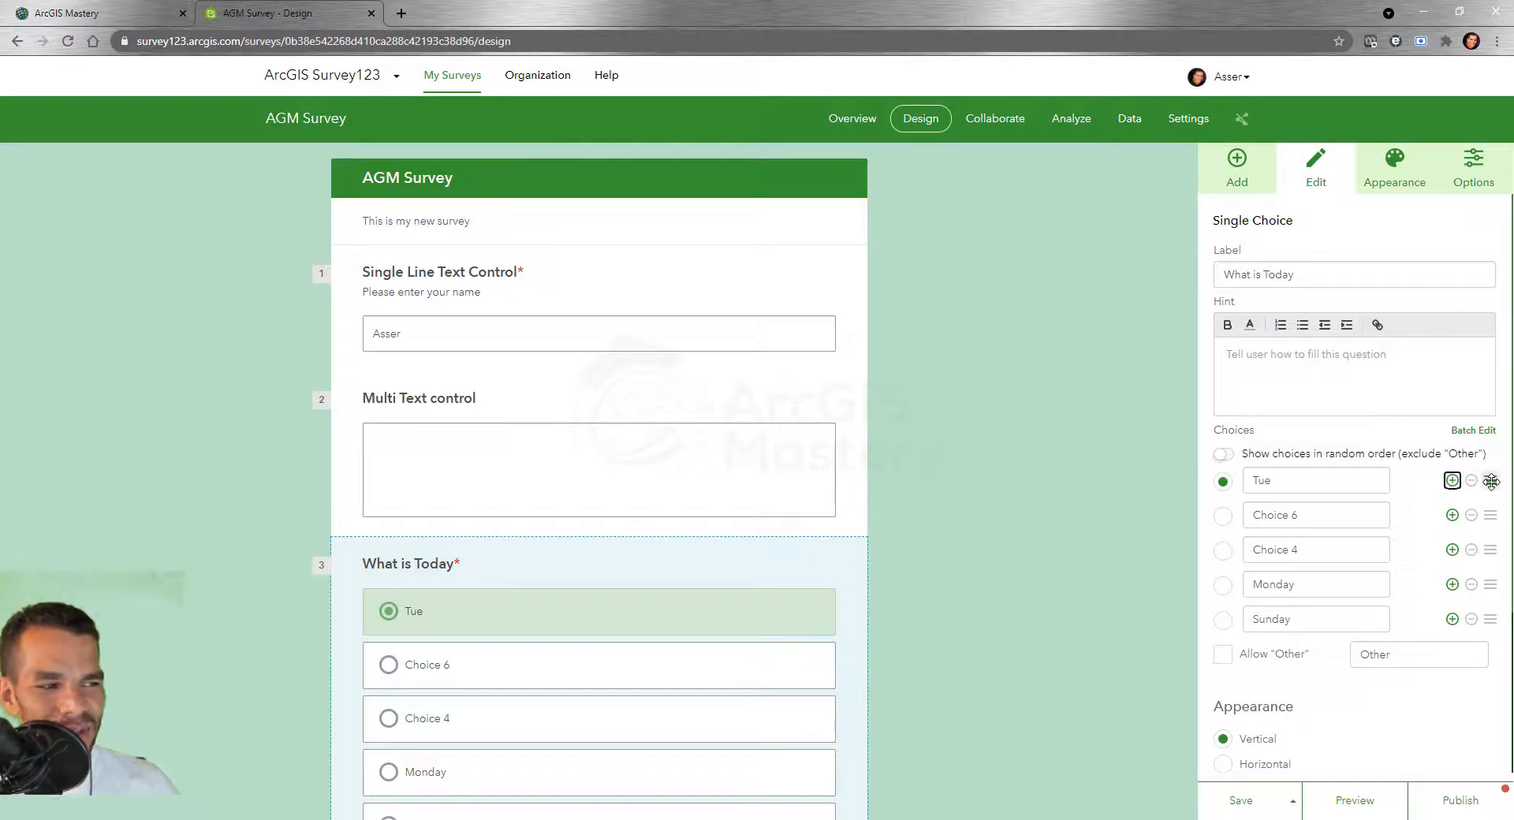
{"action": "mouse_move", "coordinate": [1491, 481]}
{"action": "left_mouse_down"}
{"action": "mouse_move", "coordinate": [1478, 591]}
{"action": "mouse_move", "coordinate": [1491, 482]}
{"action": "left_mouse_up"}
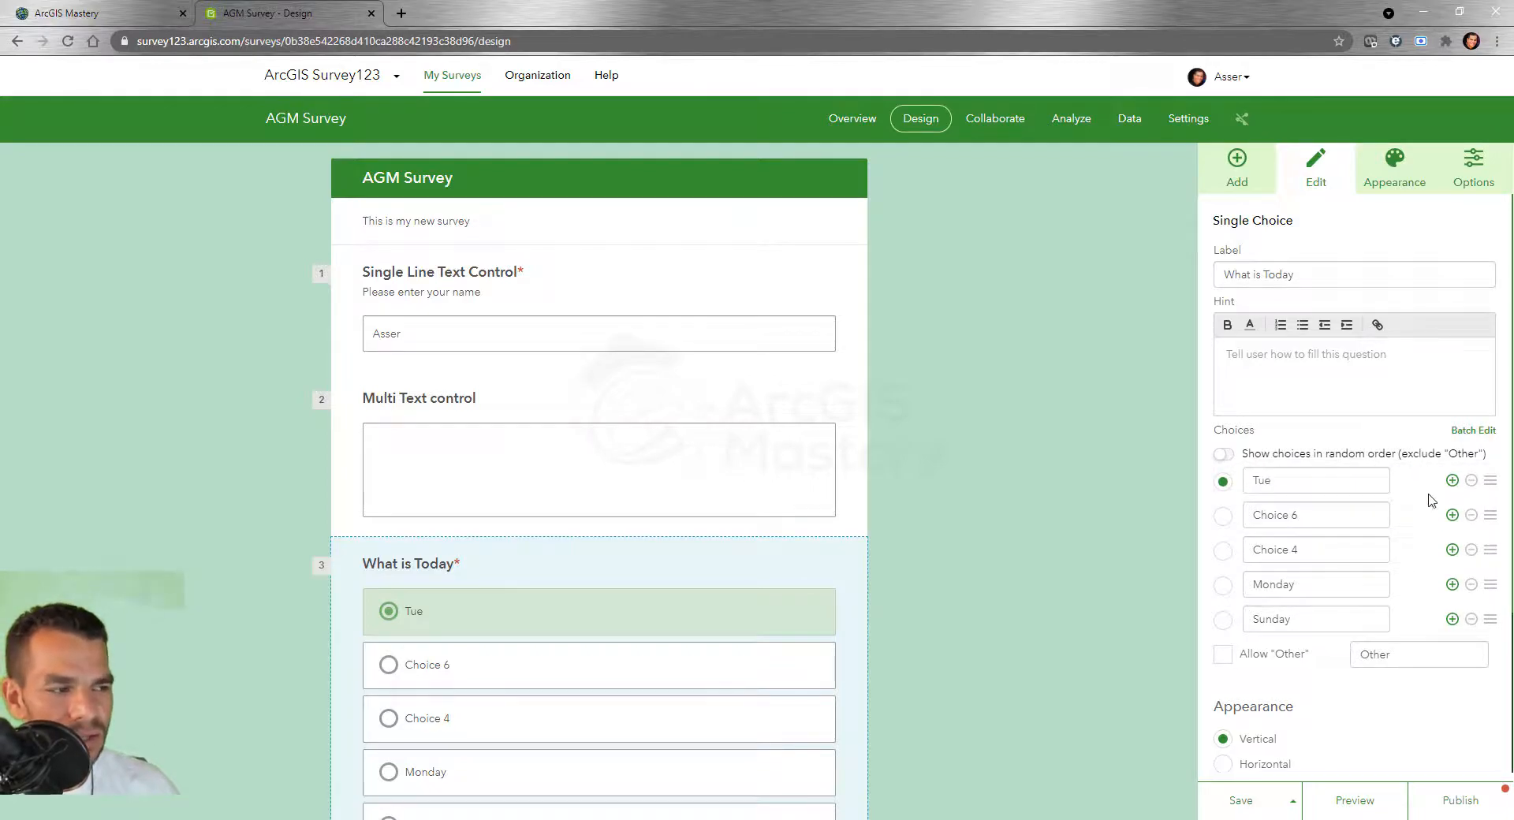
{"action": "left_click", "coordinate": [1472, 515]}
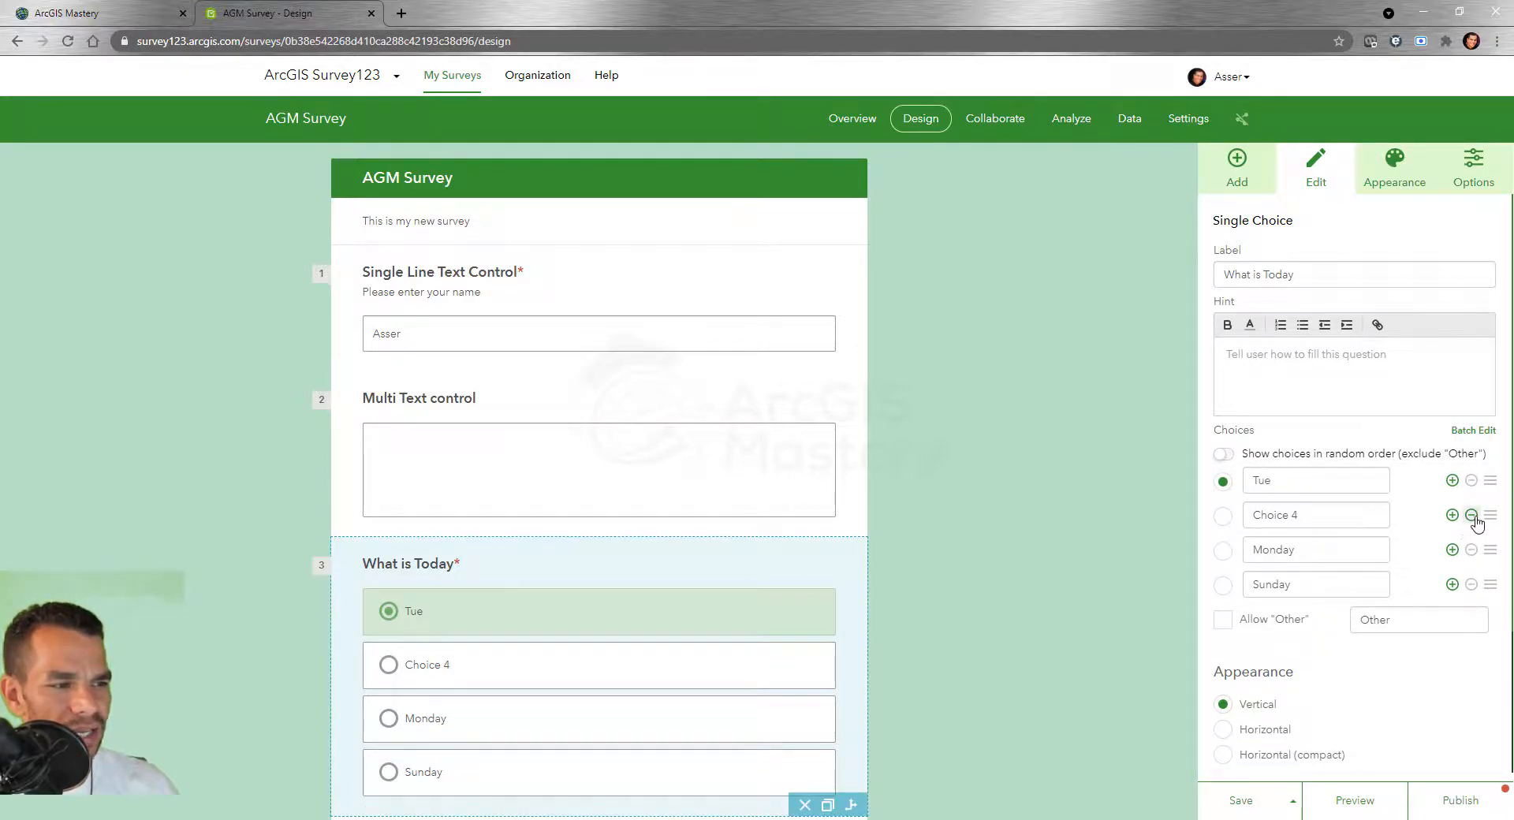
{"action": "left_click", "coordinate": [1472, 515]}
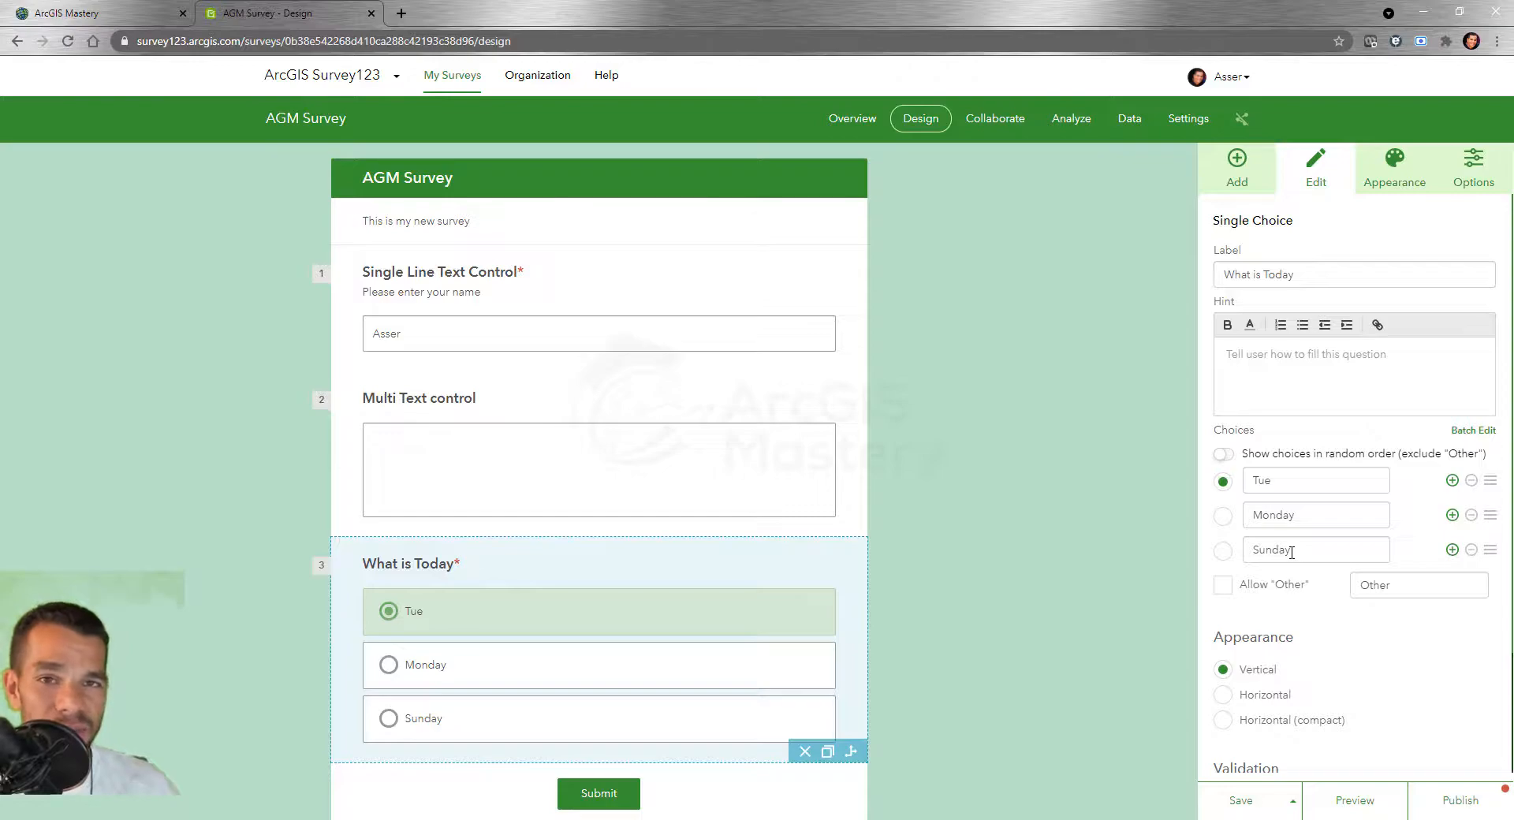
{"action": "left_click", "coordinate": [1222, 483]}
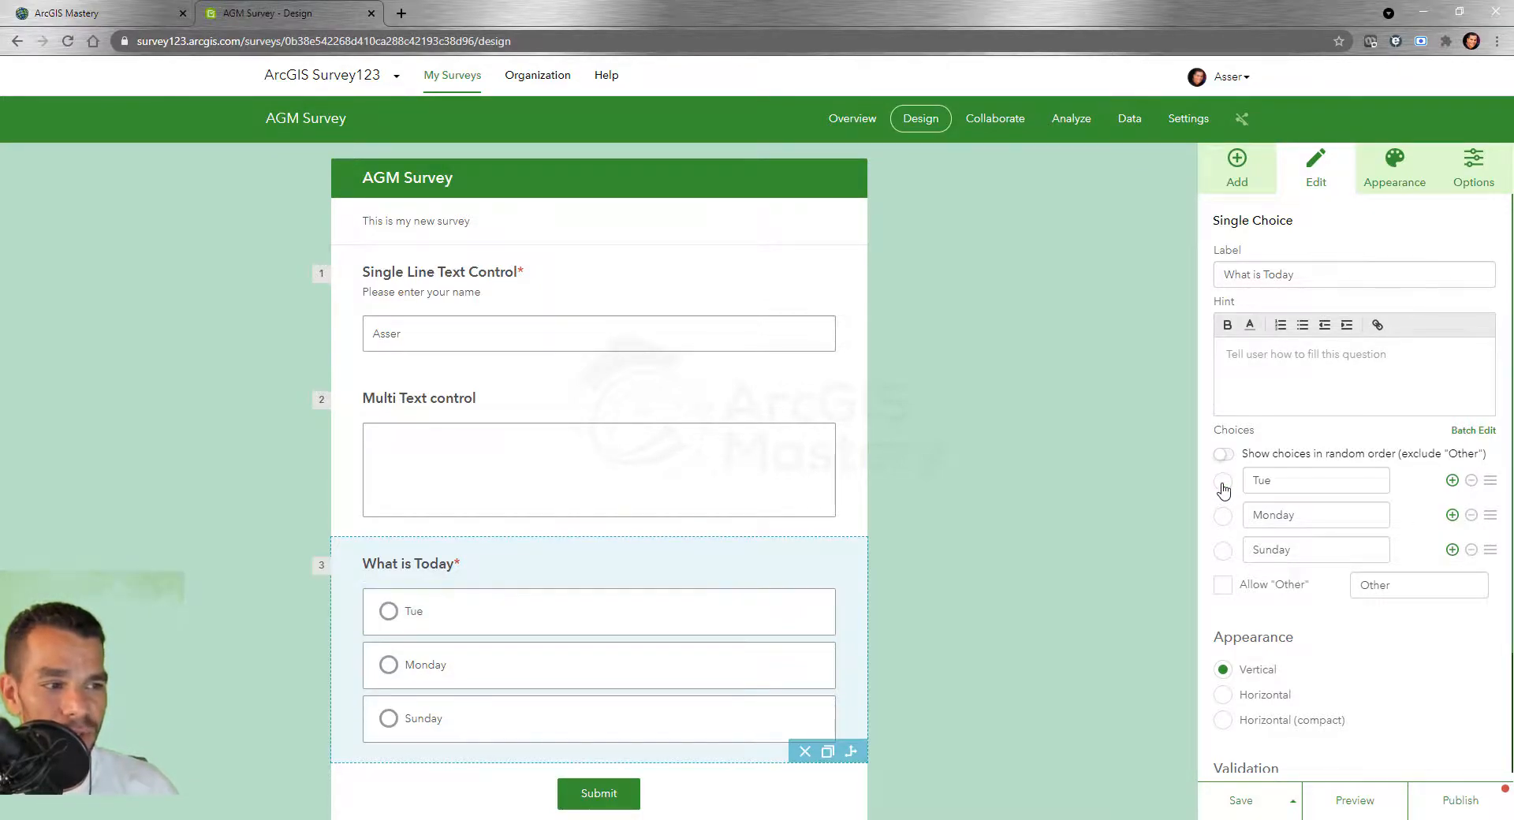
Batch edit the choices of the "What is Today" question to append Sat, Fri, Thur and Wed, one per line
{"action": "left_click", "coordinate": [1479, 436]}
{"action": "left_click", "coordinate": [1272, 477]}
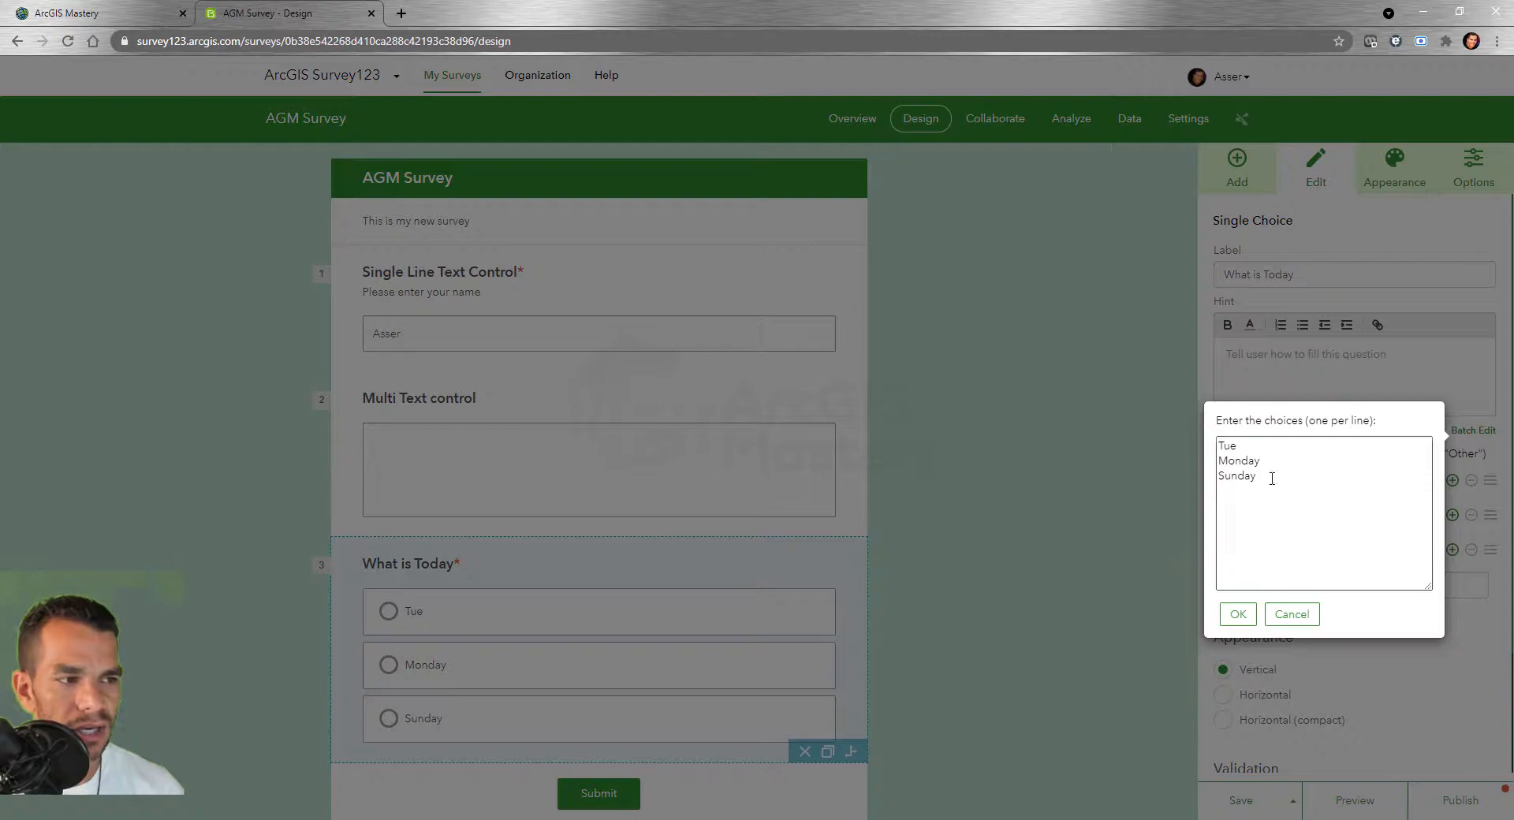
{"action": "key", "text": "Return"}
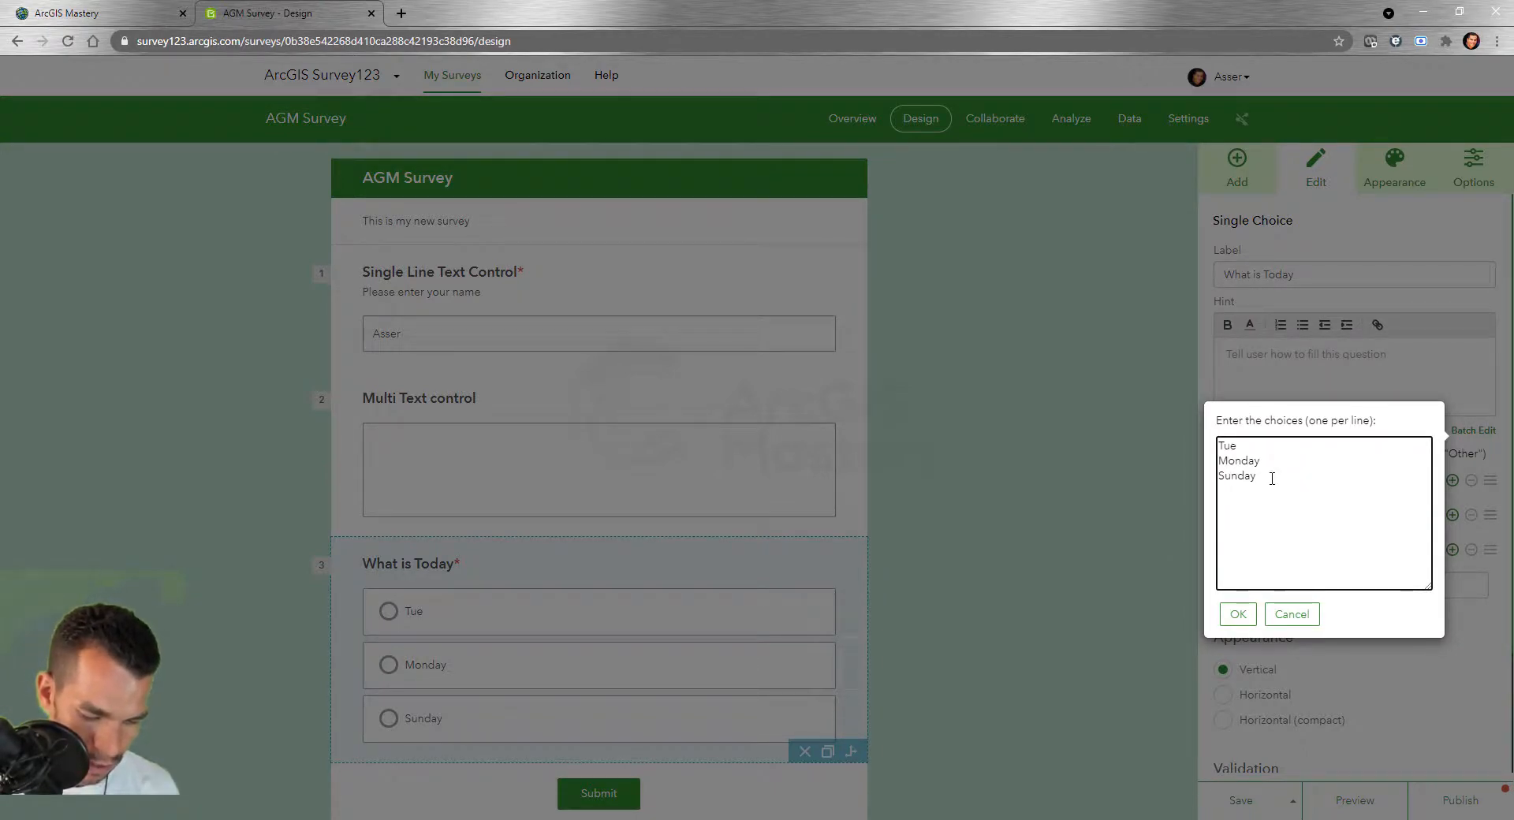
{"action": "type", "text": "Sat"}
{"action": "key", "text": "Return"}
{"action": "type", "text": "Fri"}
{"action": "key", "text": "Return"}
{"action": "type", "text": "Thur "}
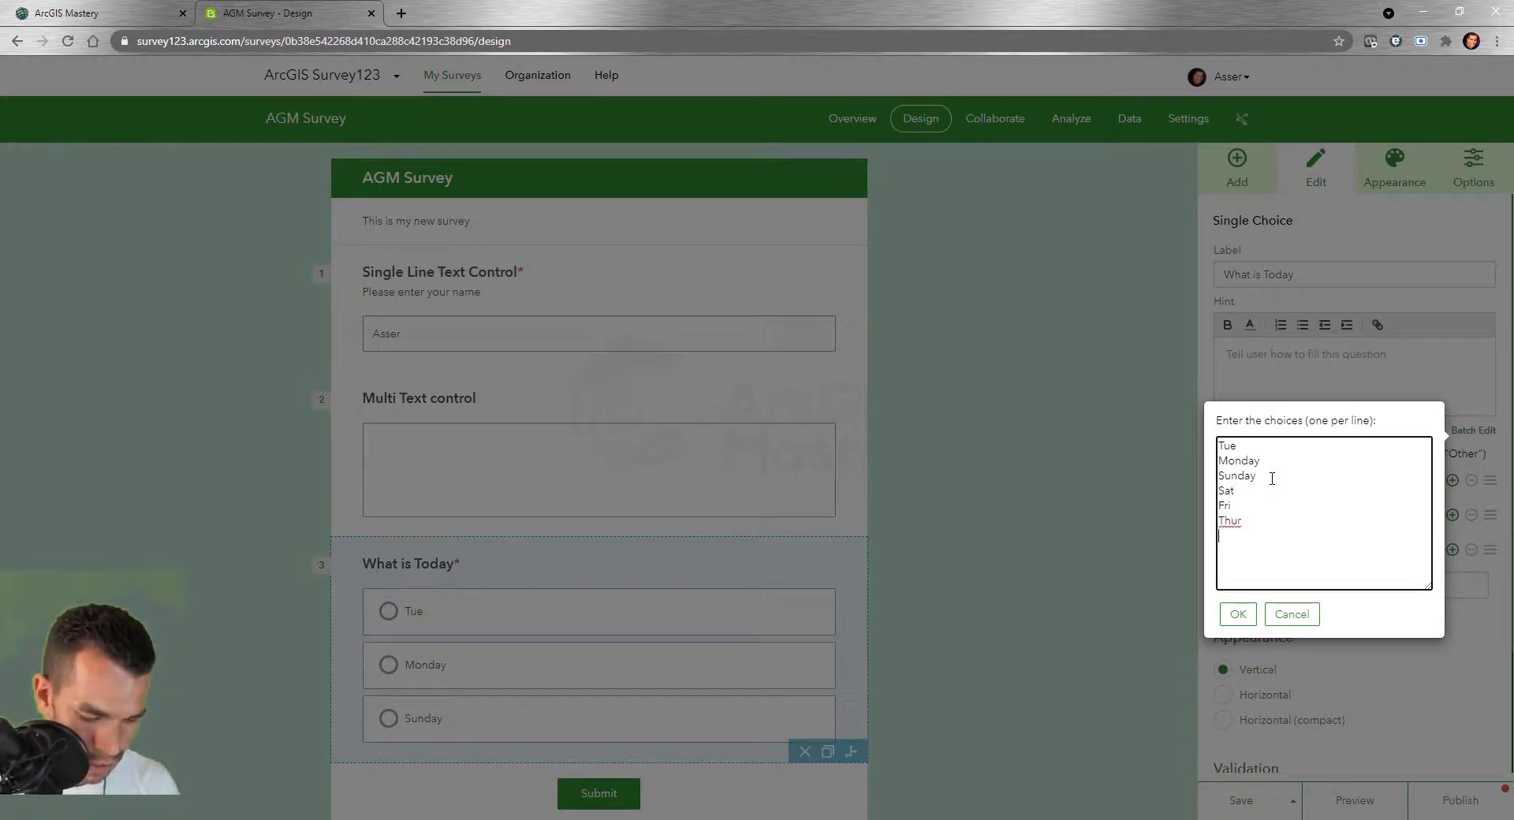
{"action": "type", "text": "Wed"}
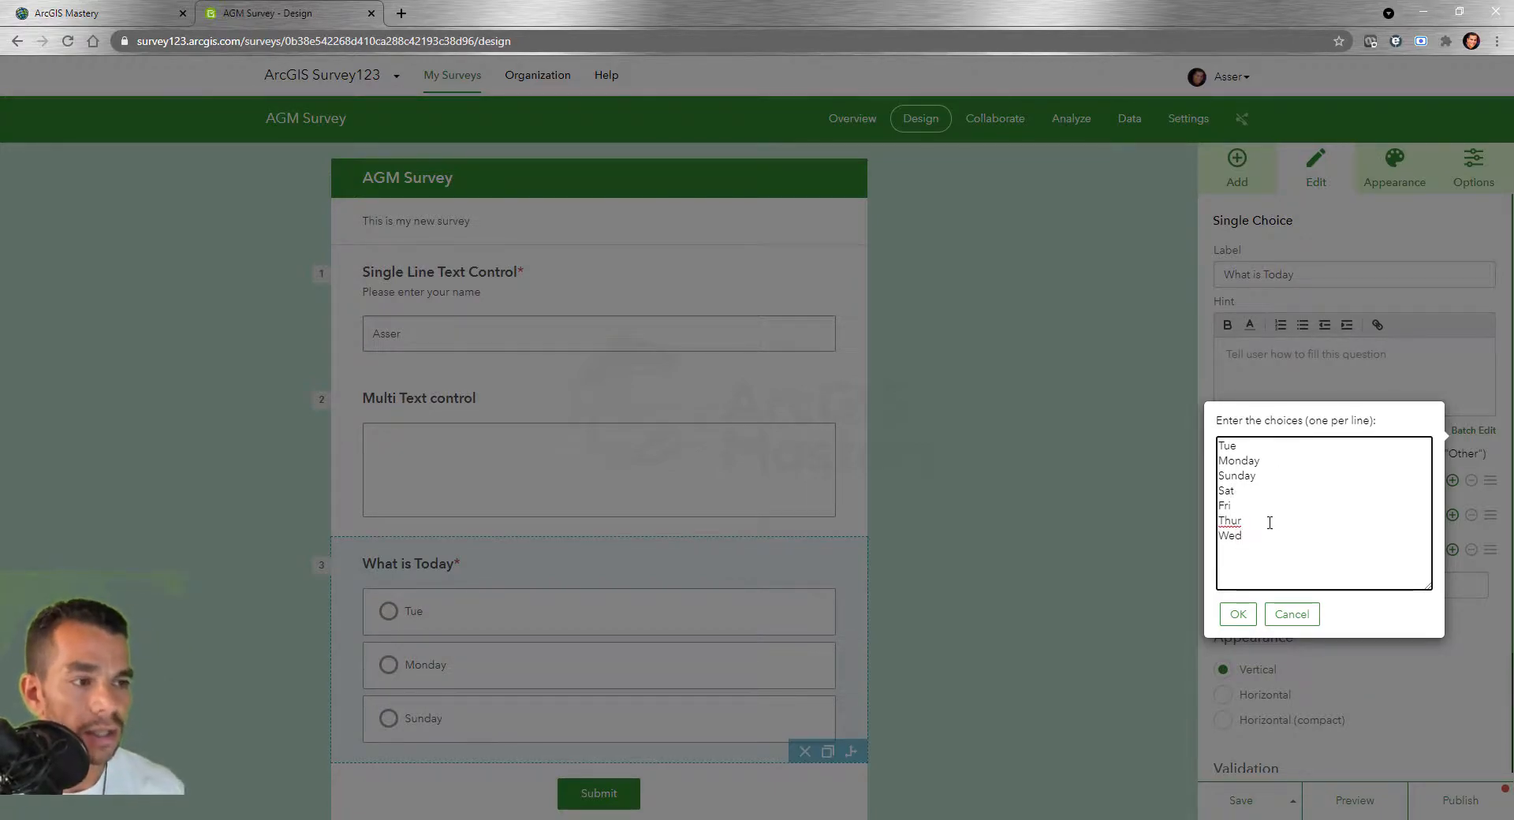
{"action": "left_click", "coordinate": [1238, 616]}
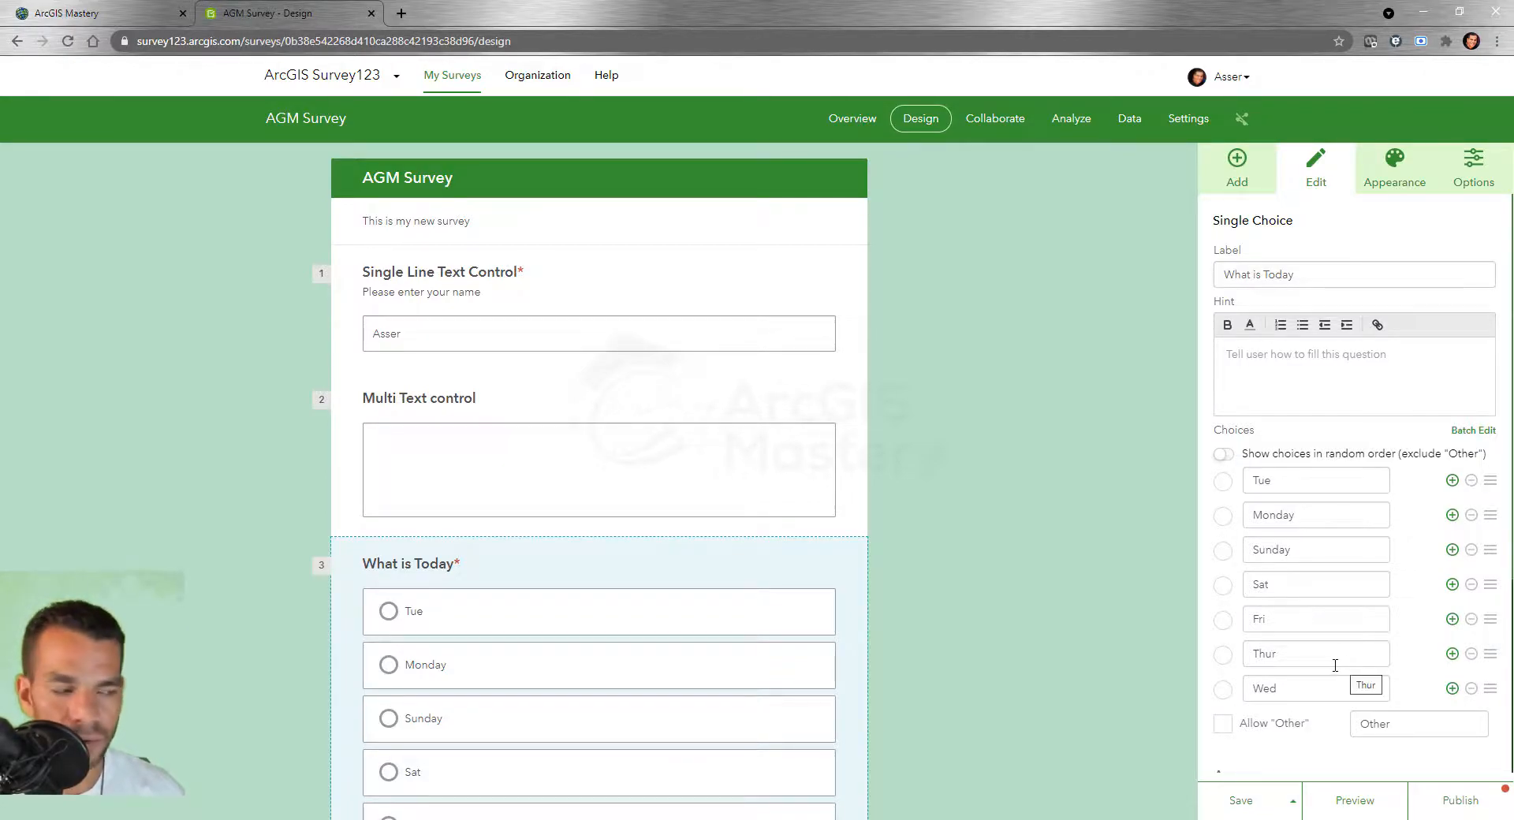
{"action": "scroll", "coordinate": [1318, 584], "scroll_direction": "down", "scroll_amount": 3}
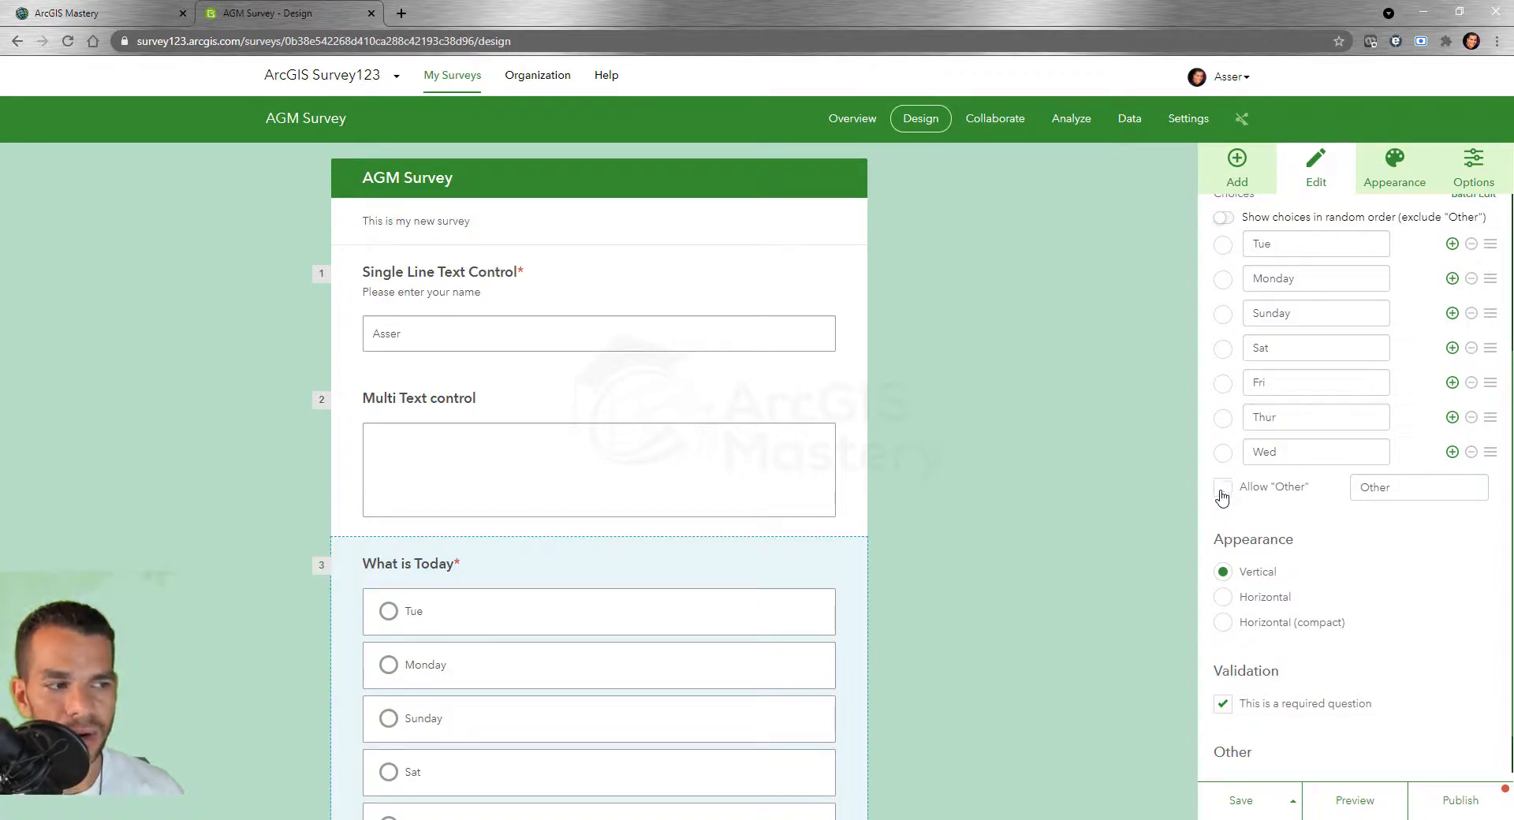
Allow an "Other" answer for the "What is Today" question and try the Horizontal and Horizontal (compact) layouts, ending with Vertical
{"action": "scroll", "coordinate": [649, 642], "scroll_direction": "down", "scroll_amount": 3}
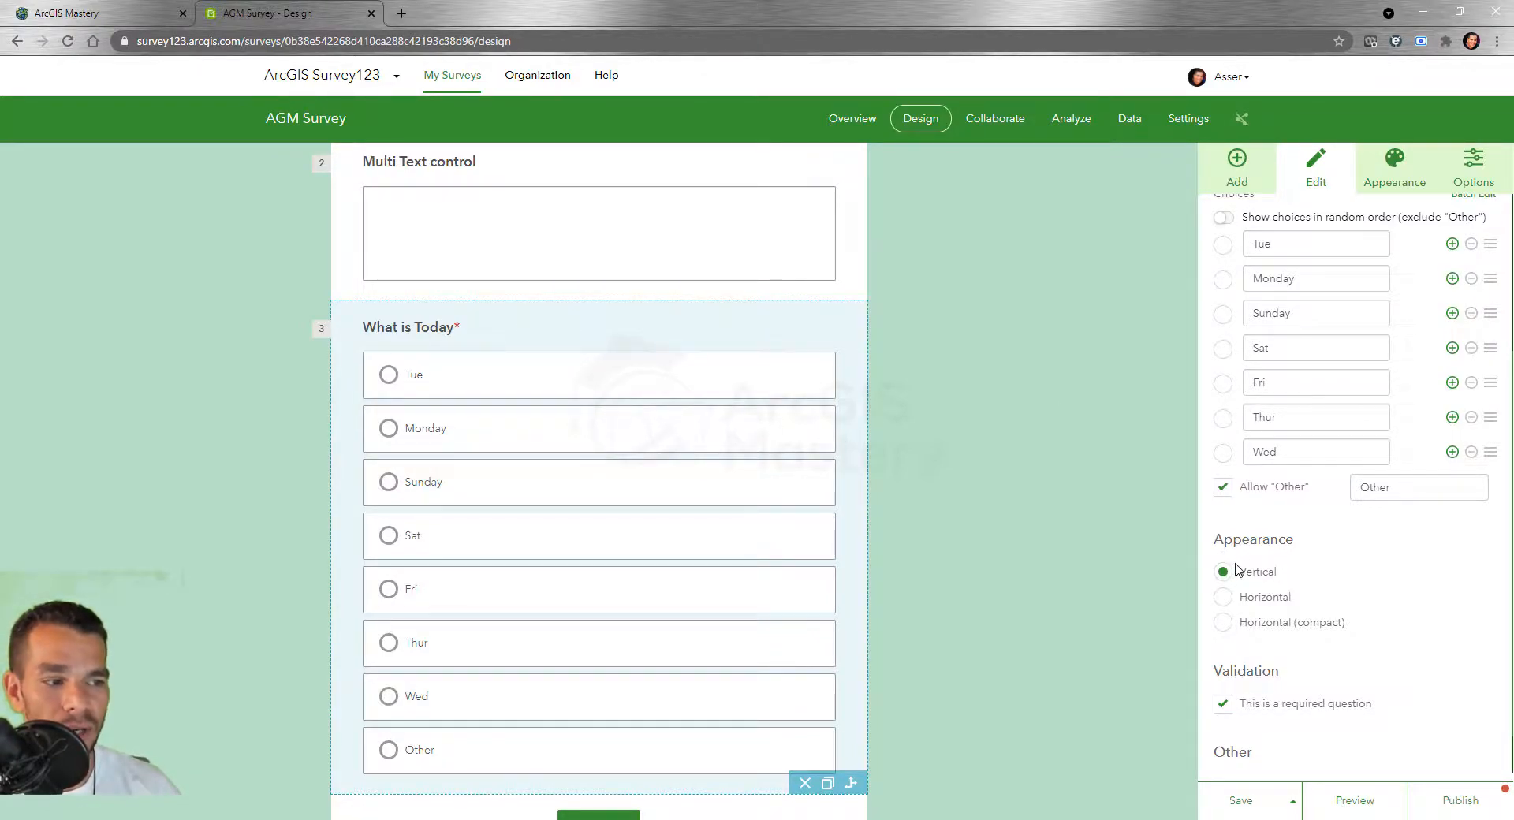
{"action": "left_click", "coordinate": [1223, 600]}
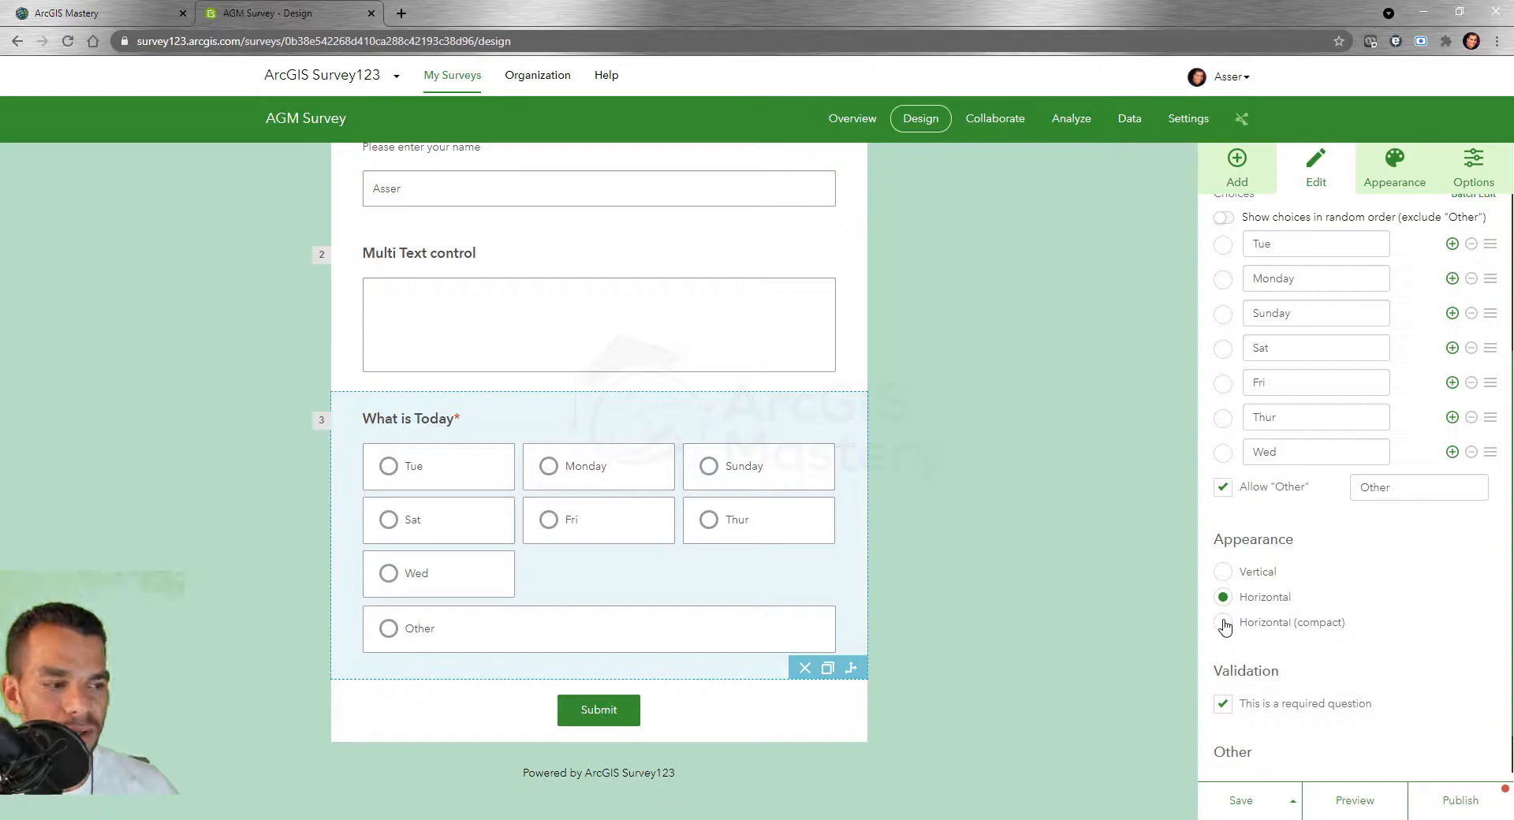
{"action": "left_click", "coordinate": [1223, 624]}
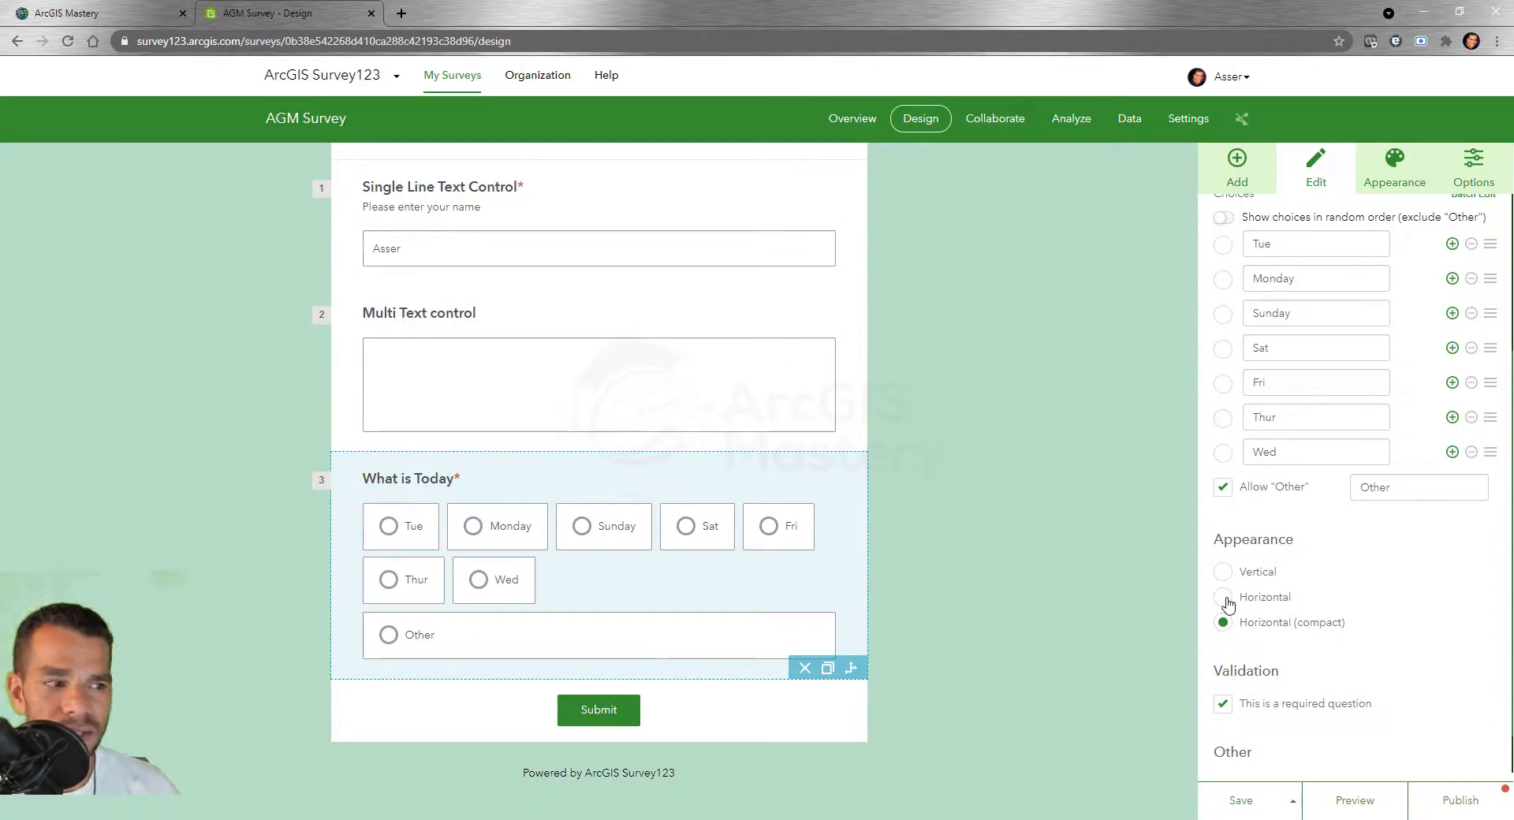
{"action": "left_click", "coordinate": [1223, 597]}
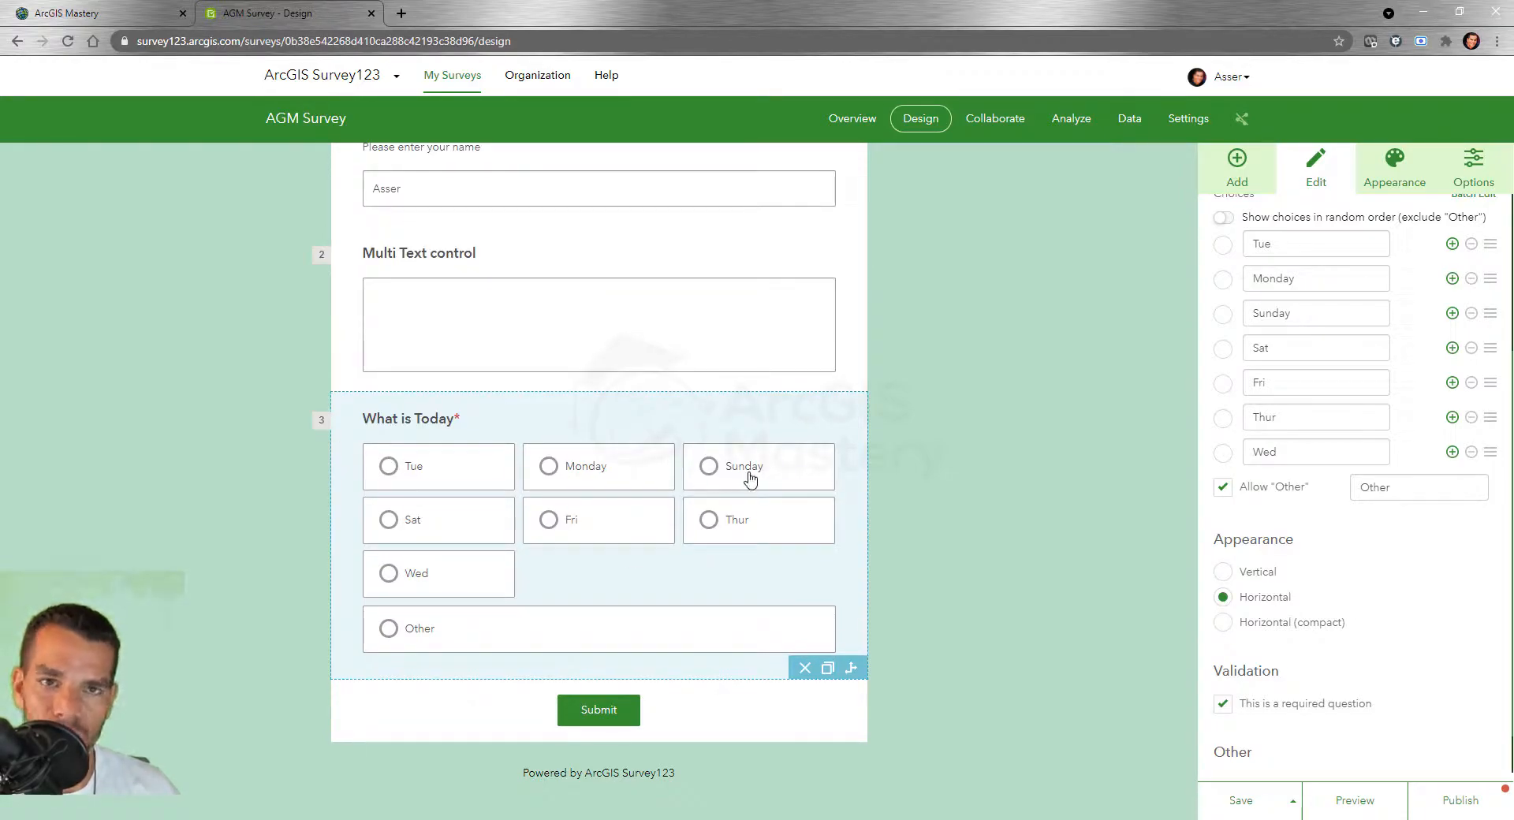
{"action": "left_click", "coordinate": [1222, 577]}
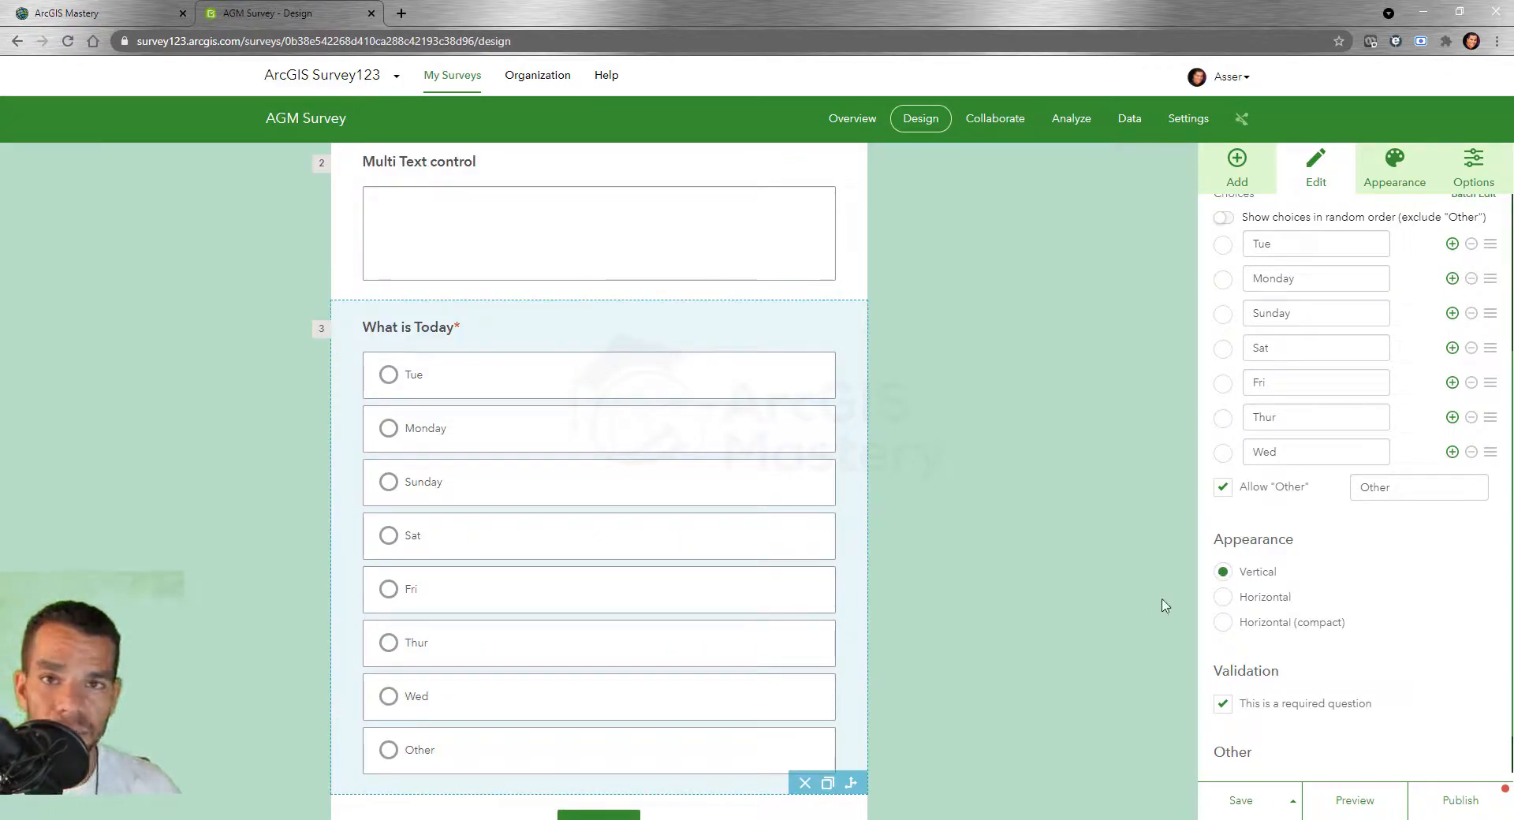
{"action": "scroll", "coordinate": [1439, 585], "scroll_direction": "down", "scroll_amount": 1}
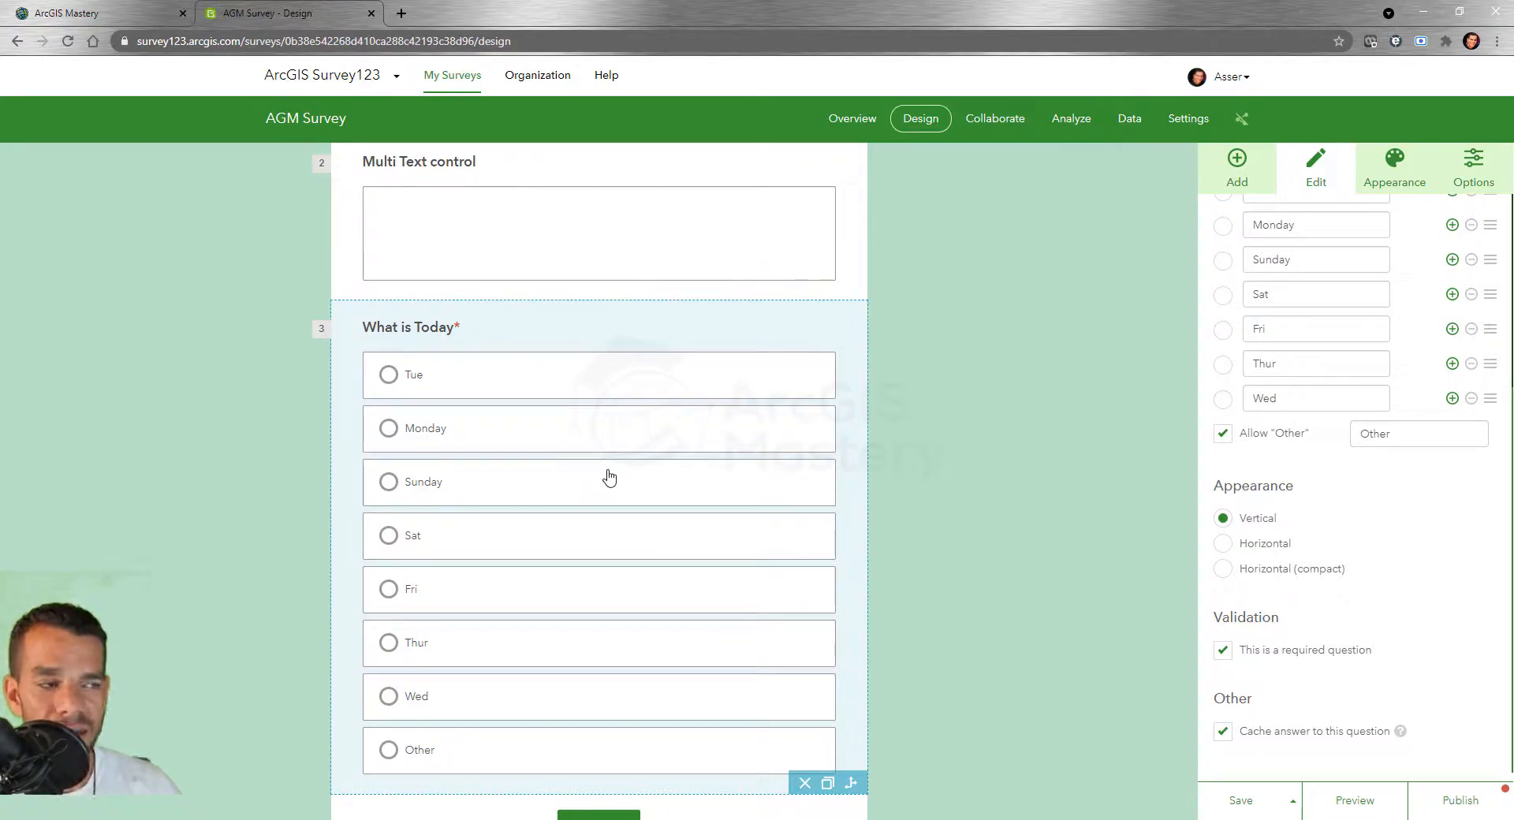
Add a Single Choice Grid question between the "Multi Text control" and "What is Today" questions
{"action": "scroll", "coordinate": [607, 473], "scroll_direction": "up", "scroll_amount": 3}
{"action": "left_click", "coordinate": [1239, 167]}
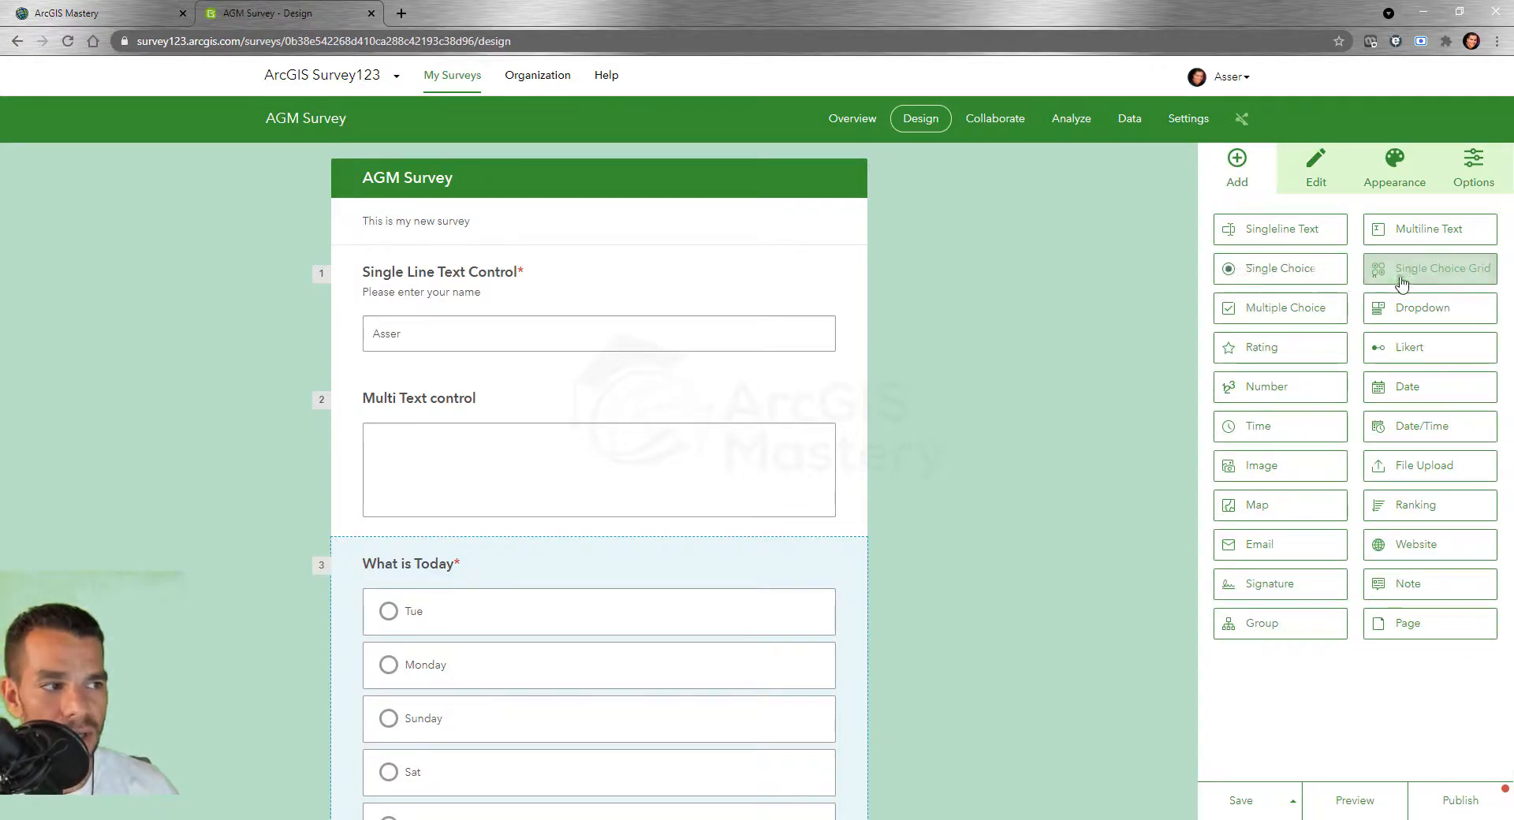
{"action": "scroll", "coordinate": [1440, 282], "scroll_direction": "down", "scroll_amount": 5}
{"action": "left_click_drag", "start_coordinate": [1429, 271], "coordinate": [616, 669]}
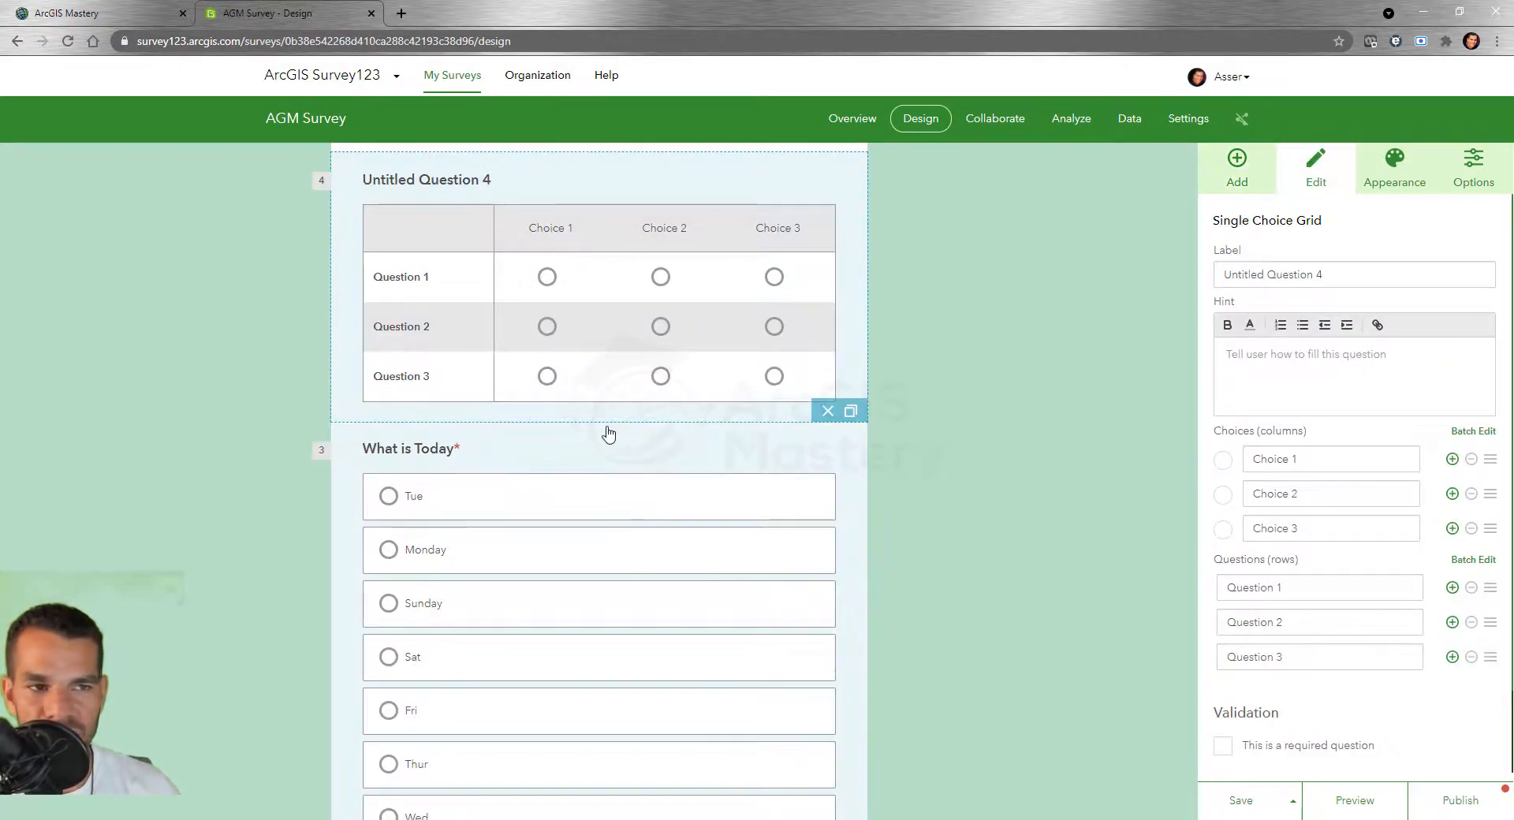
{"action": "scroll", "coordinate": [584, 505], "scroll_direction": "up", "scroll_amount": 3}
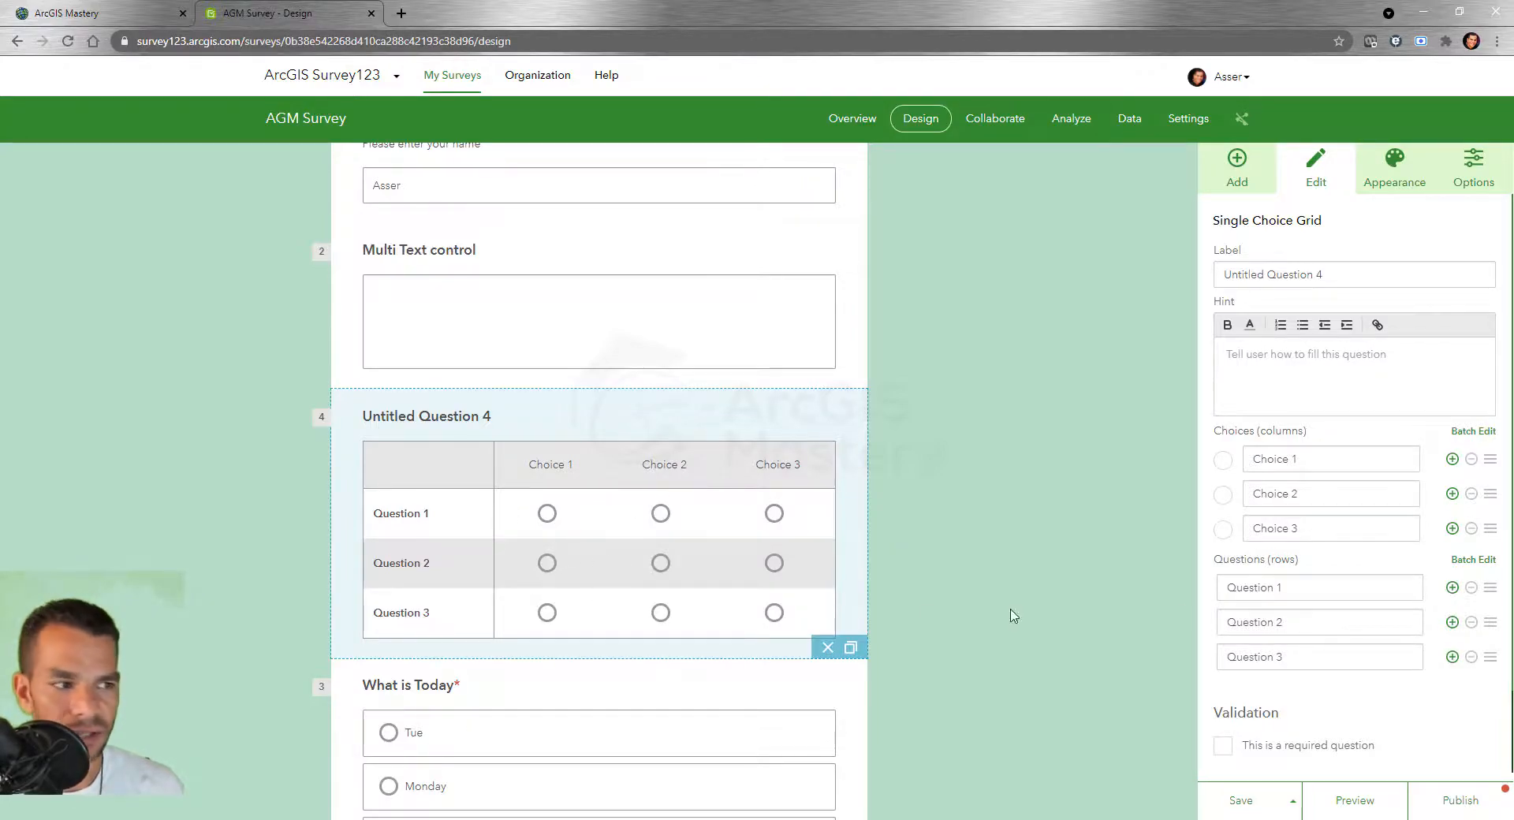
Name the three choice columns of the single choice grid Dog, Cat and Horse
{"action": "triple_click", "coordinate": [1315, 464]}
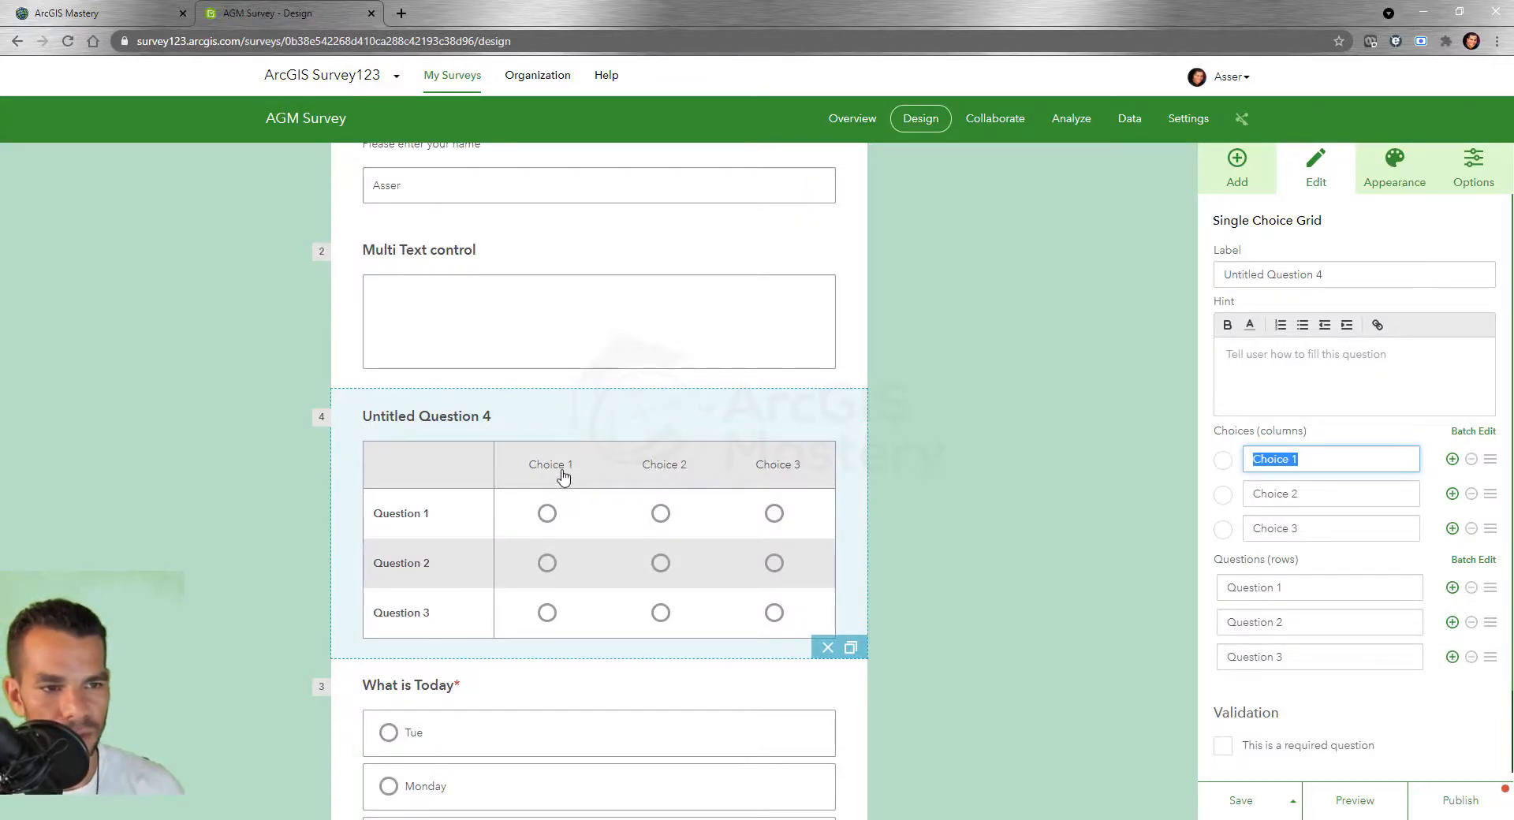
{"action": "type", "text": "Dog"}
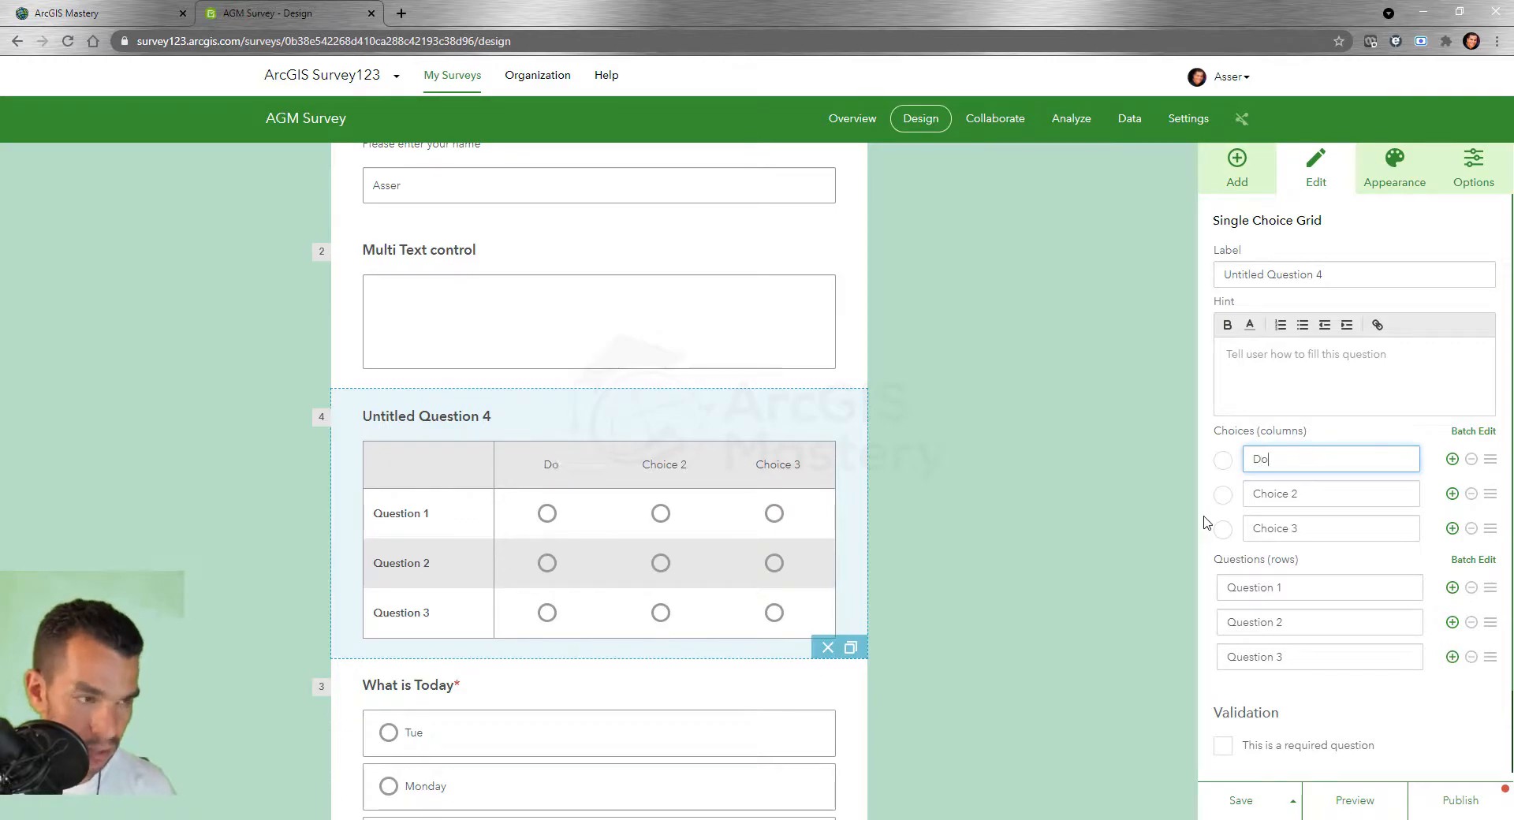
{"action": "triple_click", "coordinate": [1310, 486]}
{"action": "type", "text": "Cat"}
{"action": "triple_click", "coordinate": [1302, 522]}
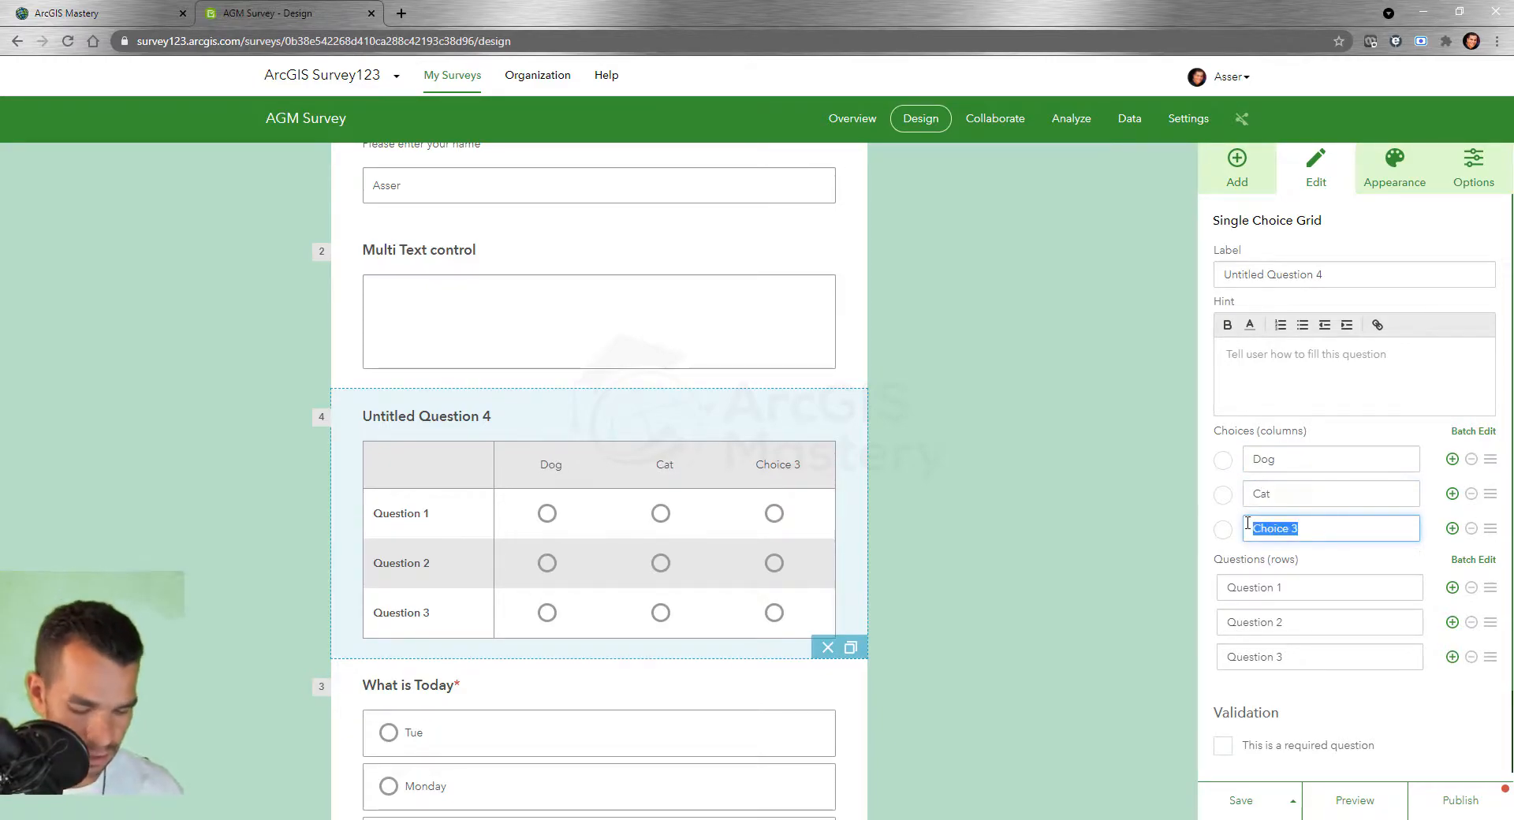
{"action": "type", "text": "Horse"}
Name the three question rows of the single choice grid Black, White and Brown
{"action": "triple_click", "coordinate": [1286, 589]}
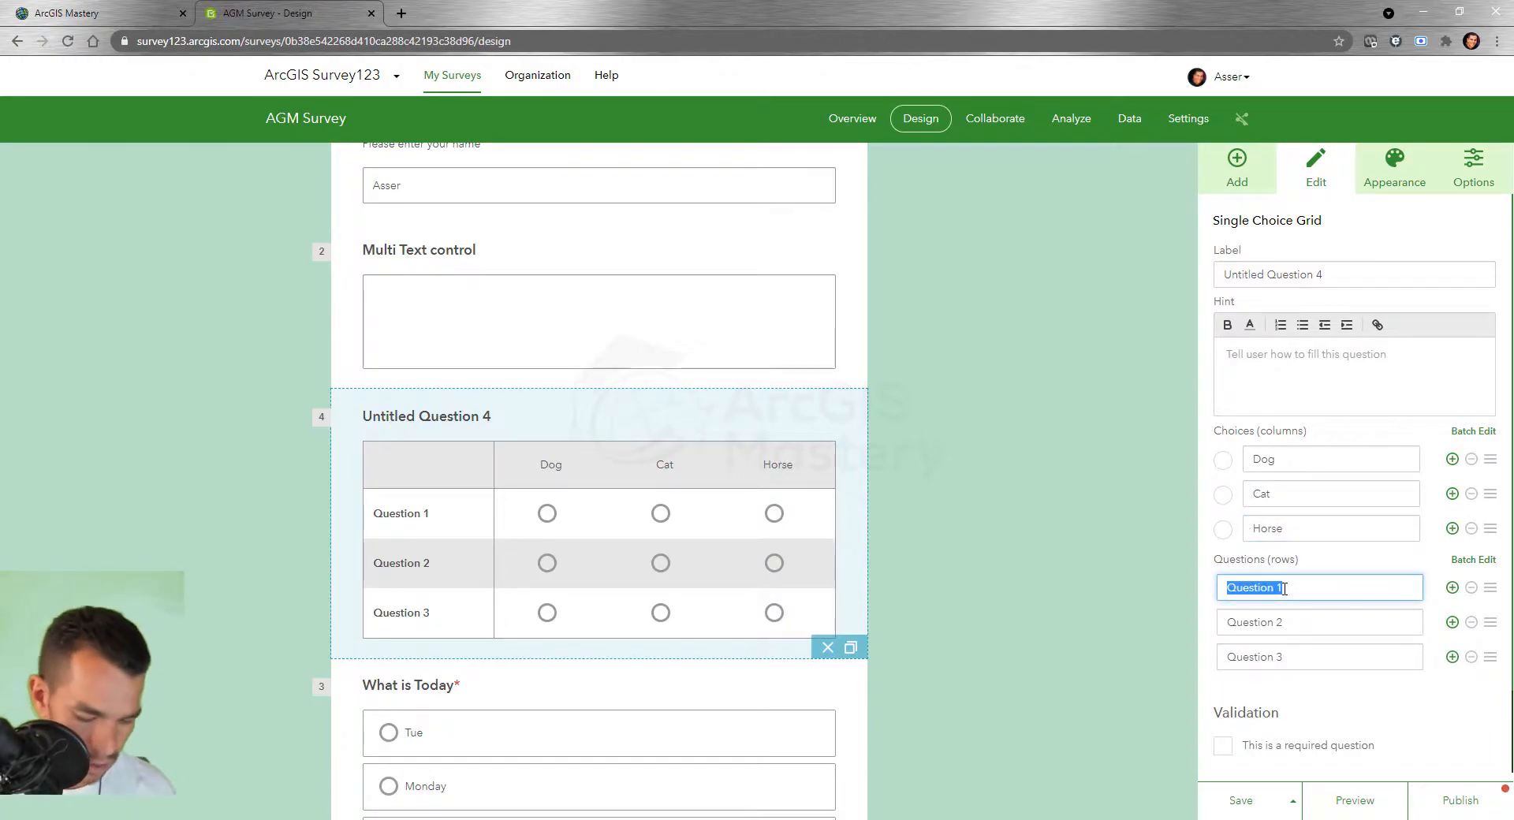
{"action": "type", "text": "Black"}
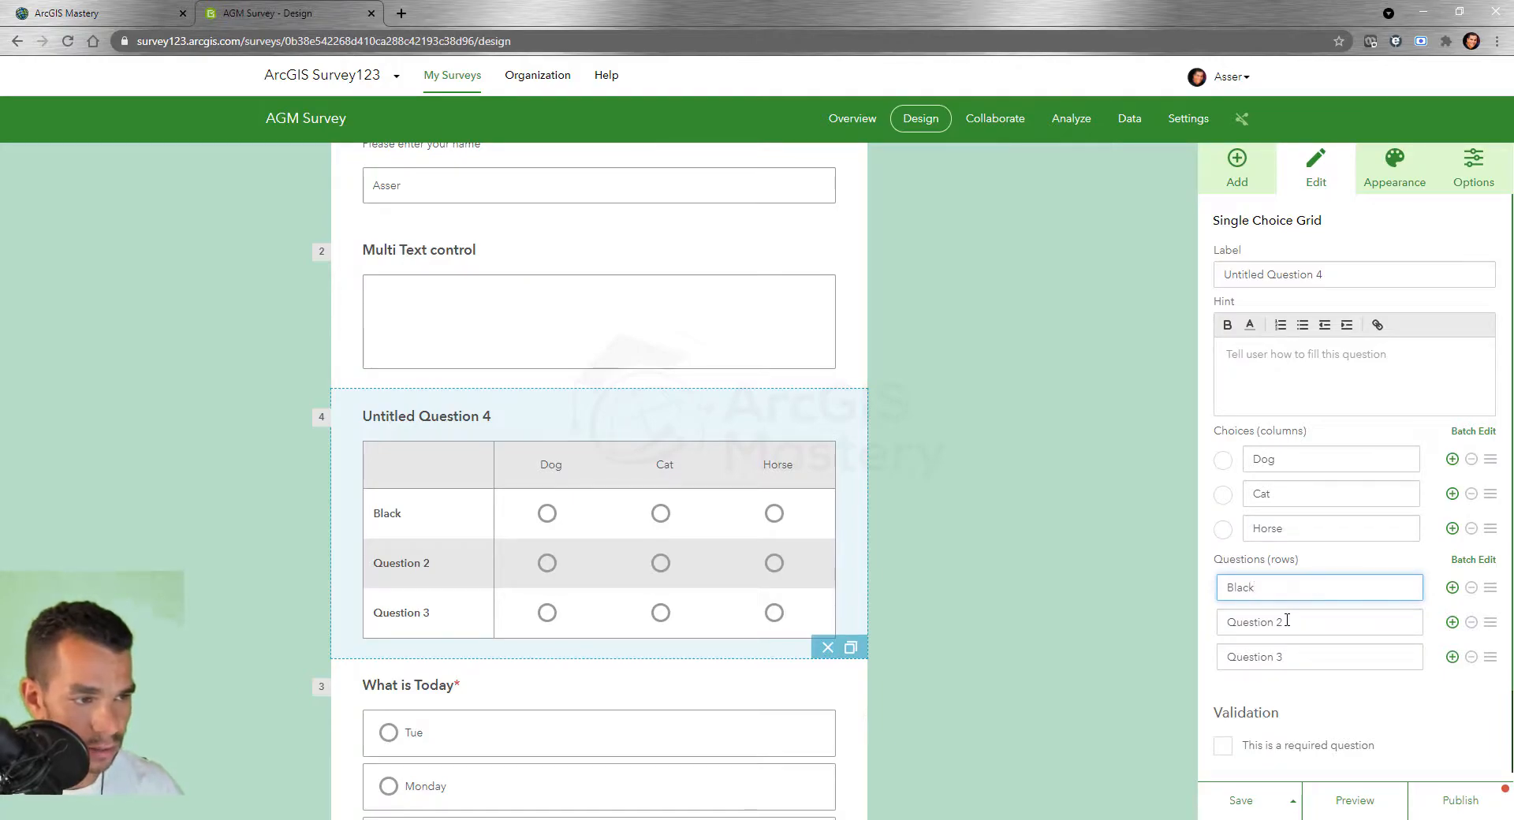
{"action": "triple_click", "coordinate": [1287, 621]}
{"action": "type", "text": "White"}
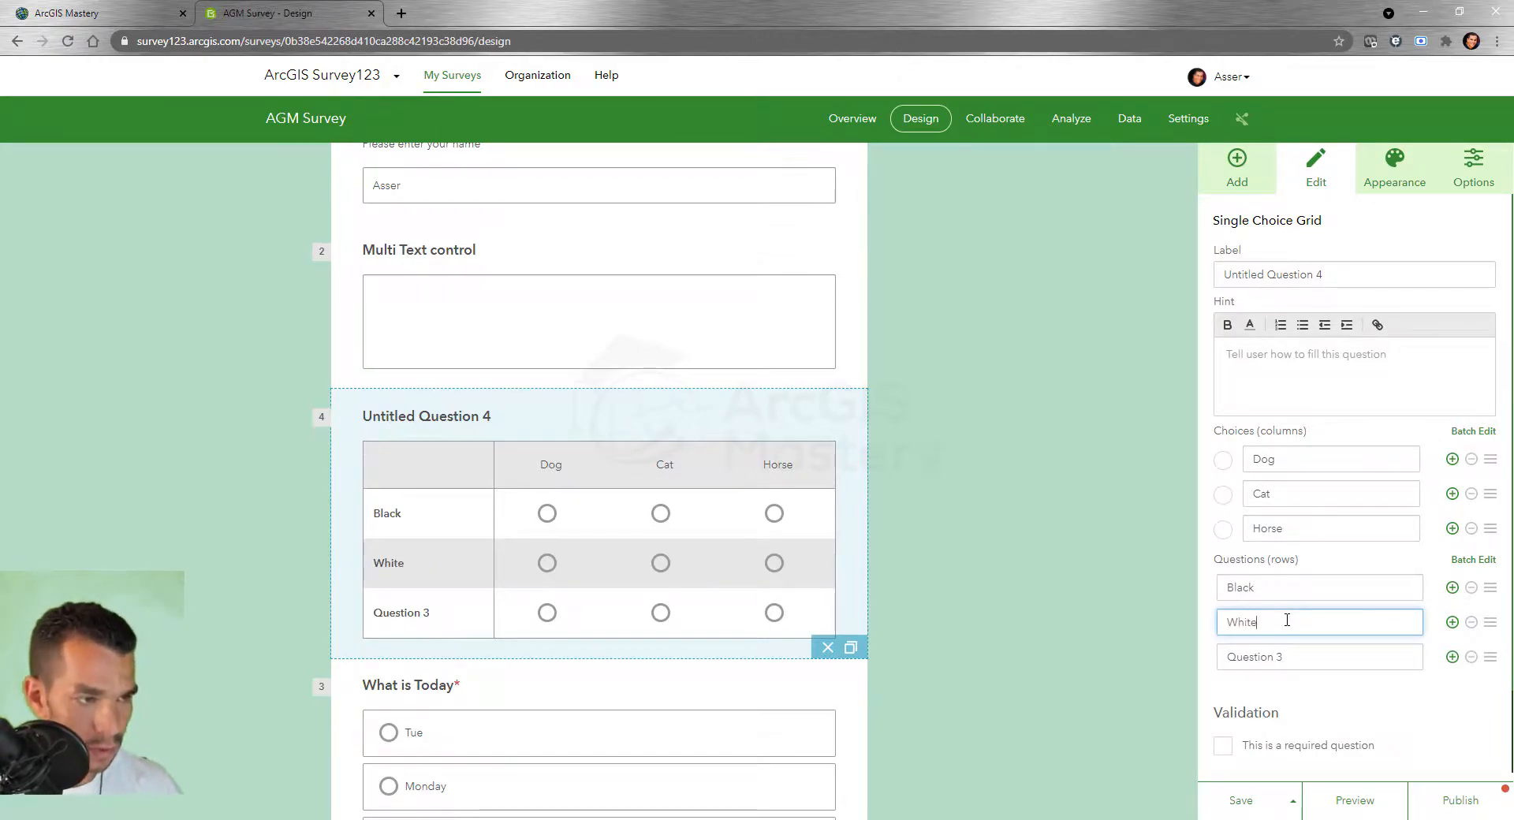
{"action": "triple_click", "coordinate": [1301, 658]}
{"action": "type", "text": "Brown"}
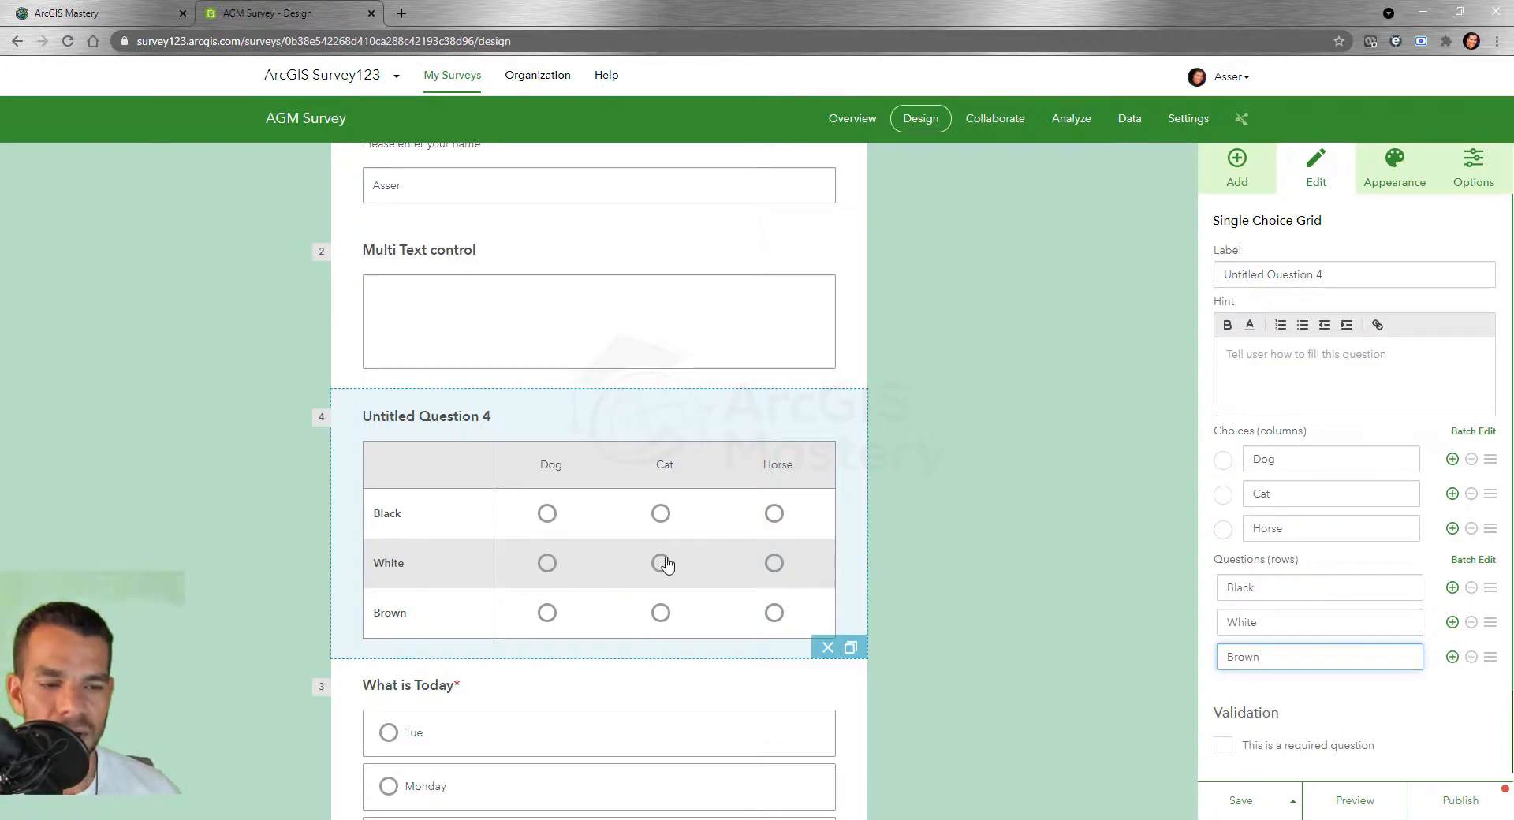
Add a Multiple Choice question between the single choice grid and the "What is Today" question
{"action": "scroll", "coordinate": [663, 572], "scroll_direction": "down", "scroll_amount": 3}
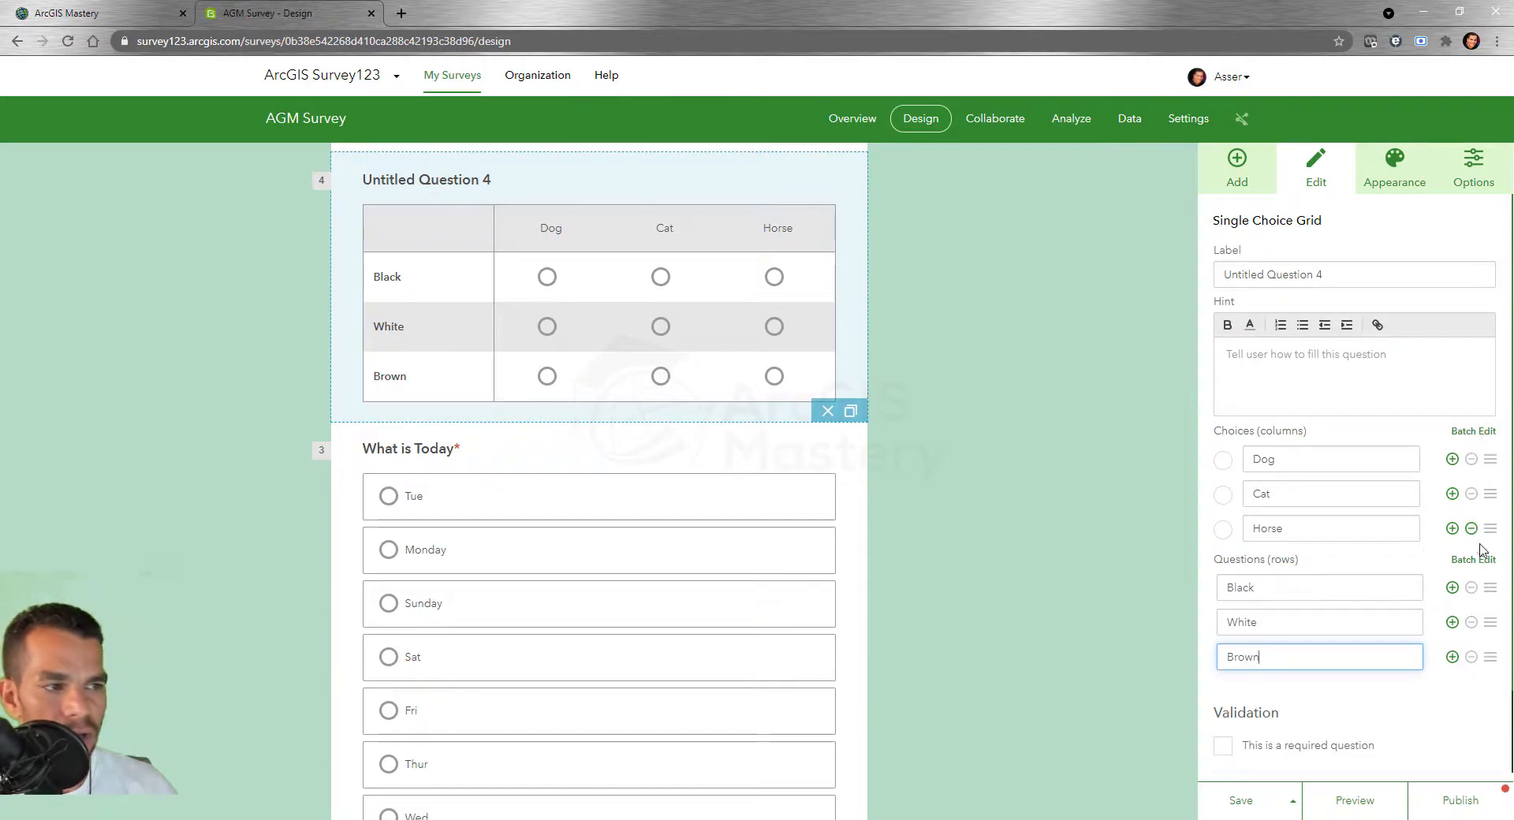
{"action": "scroll", "coordinate": [632, 552], "scroll_direction": "down", "scroll_amount": 3}
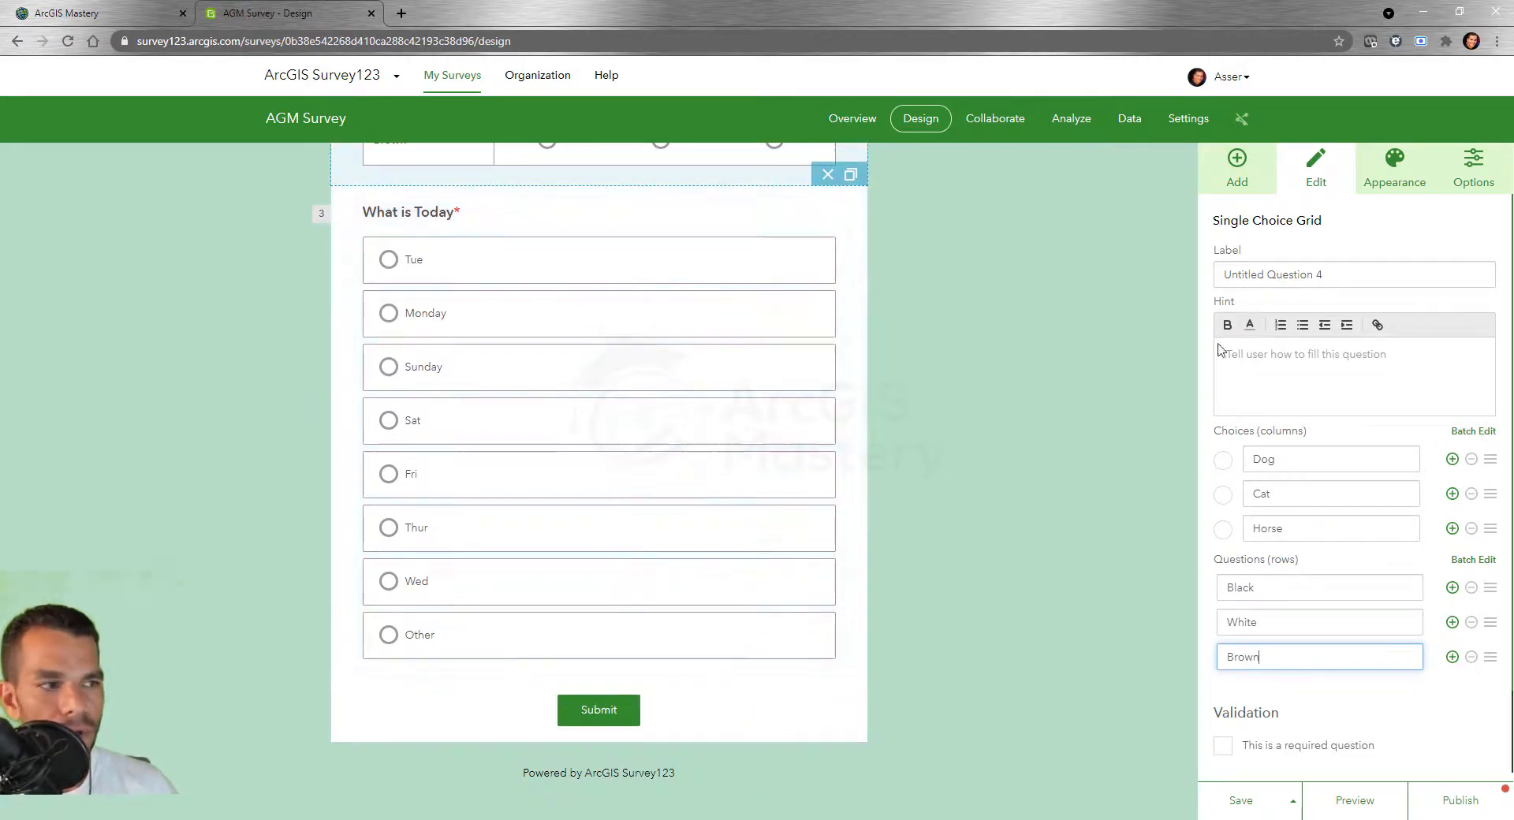
{"action": "left_click", "coordinate": [1237, 183]}
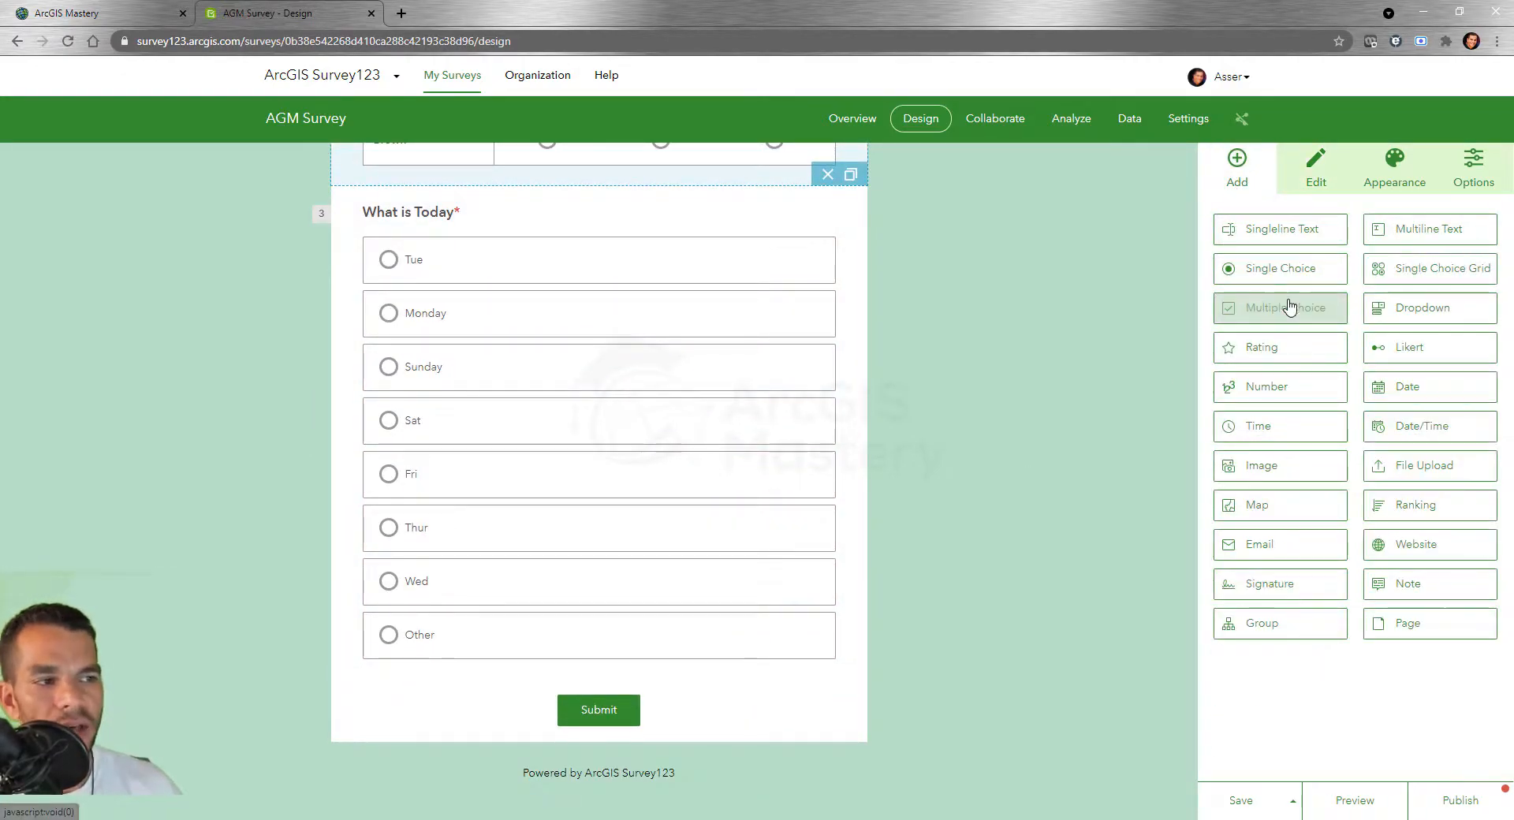
{"action": "left_click_drag", "start_coordinate": [1294, 313], "coordinate": [725, 680]}
{"action": "scroll", "coordinate": [740, 608], "scroll_direction": "down", "scroll_amount": 3}
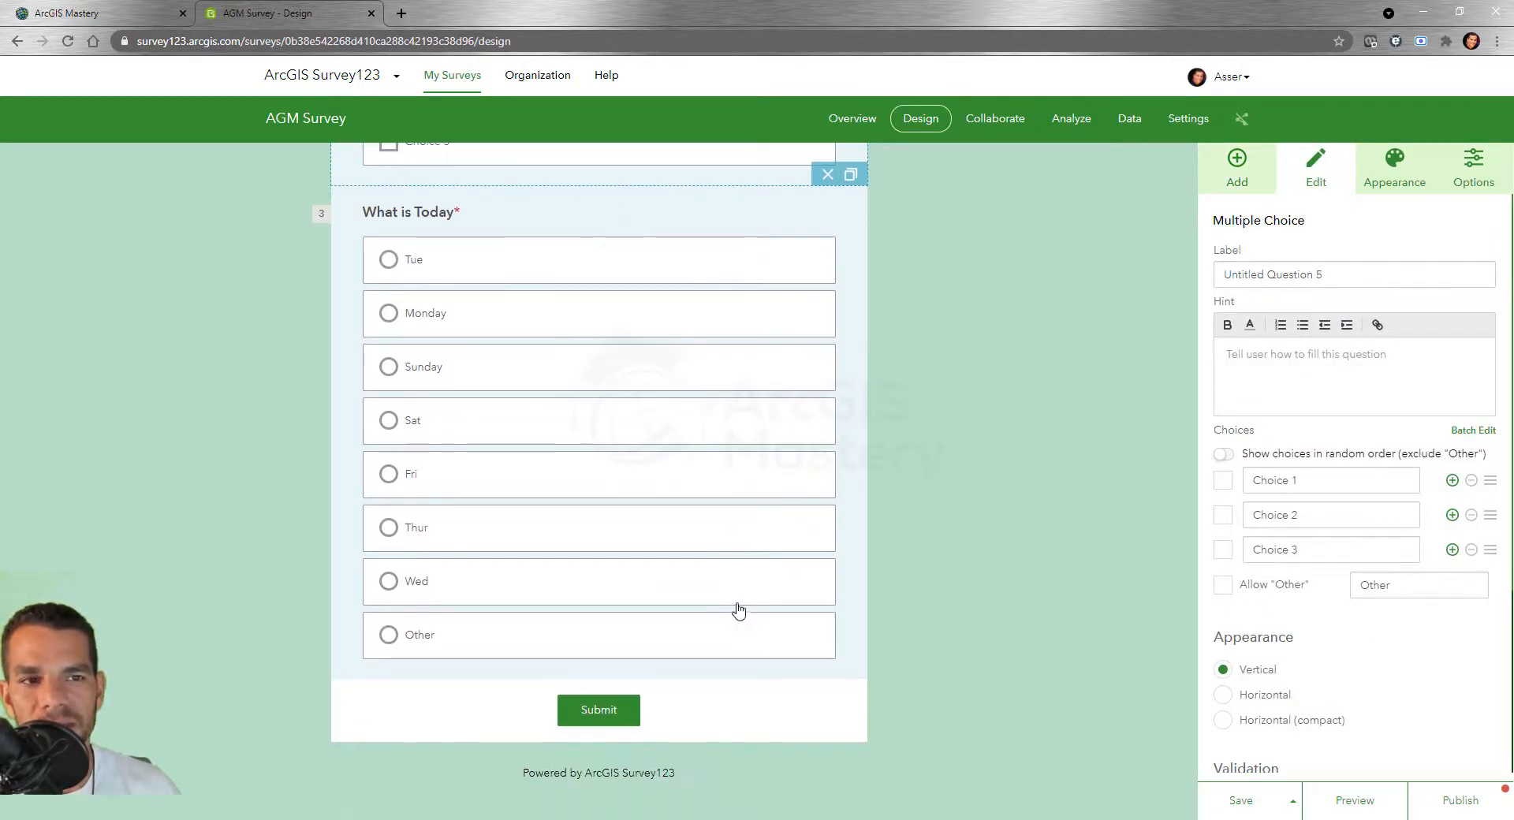
{"action": "scroll", "coordinate": [726, 609], "scroll_direction": "up", "scroll_amount": 8}
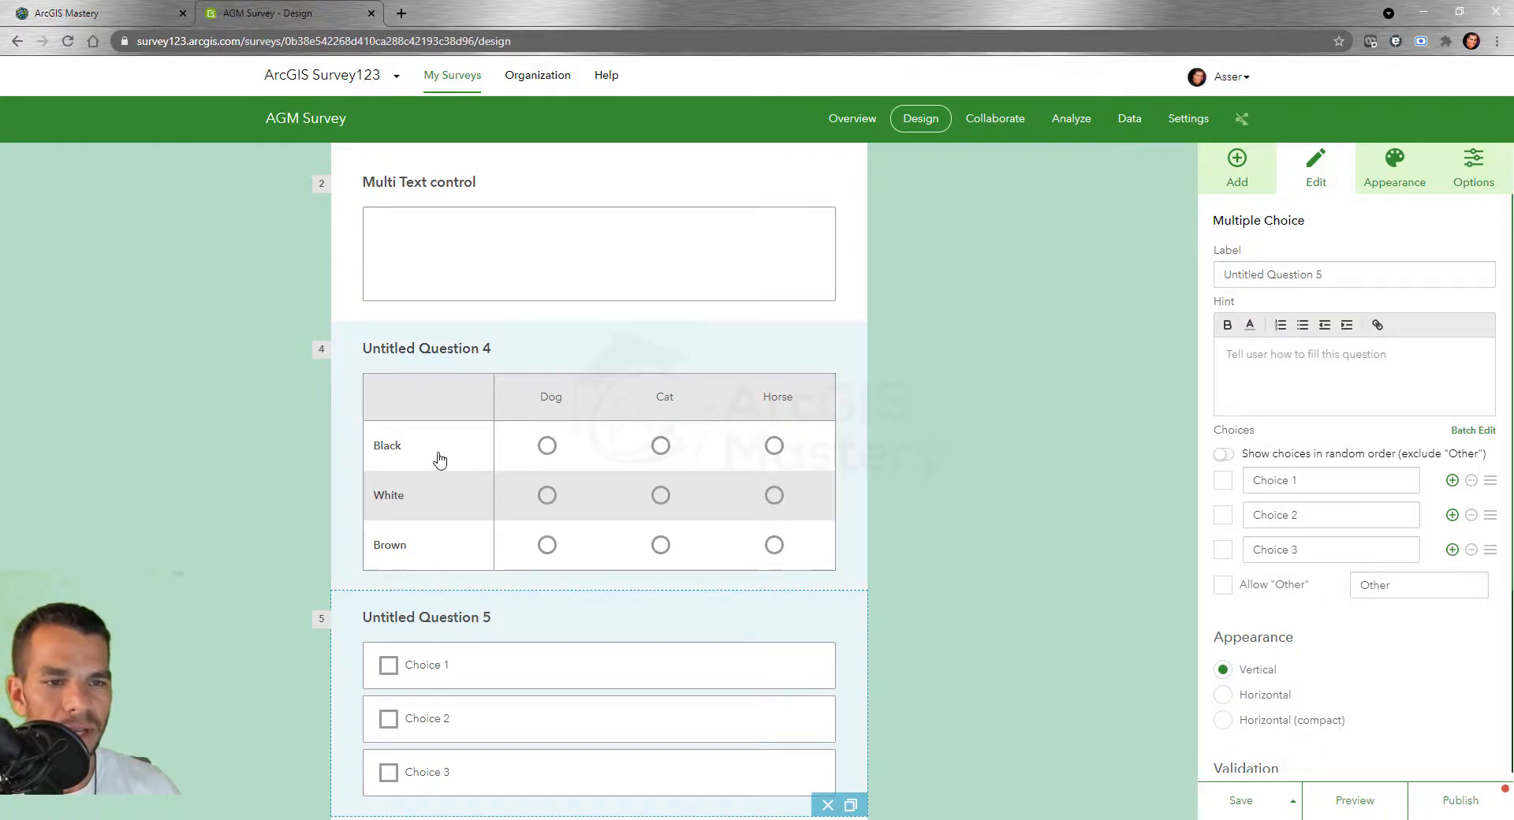
{"action": "scroll", "coordinate": [468, 359], "scroll_direction": "up", "scroll_amount": 1}
{"action": "scroll", "coordinate": [490, 413], "scroll_direction": "down", "scroll_amount": 8}
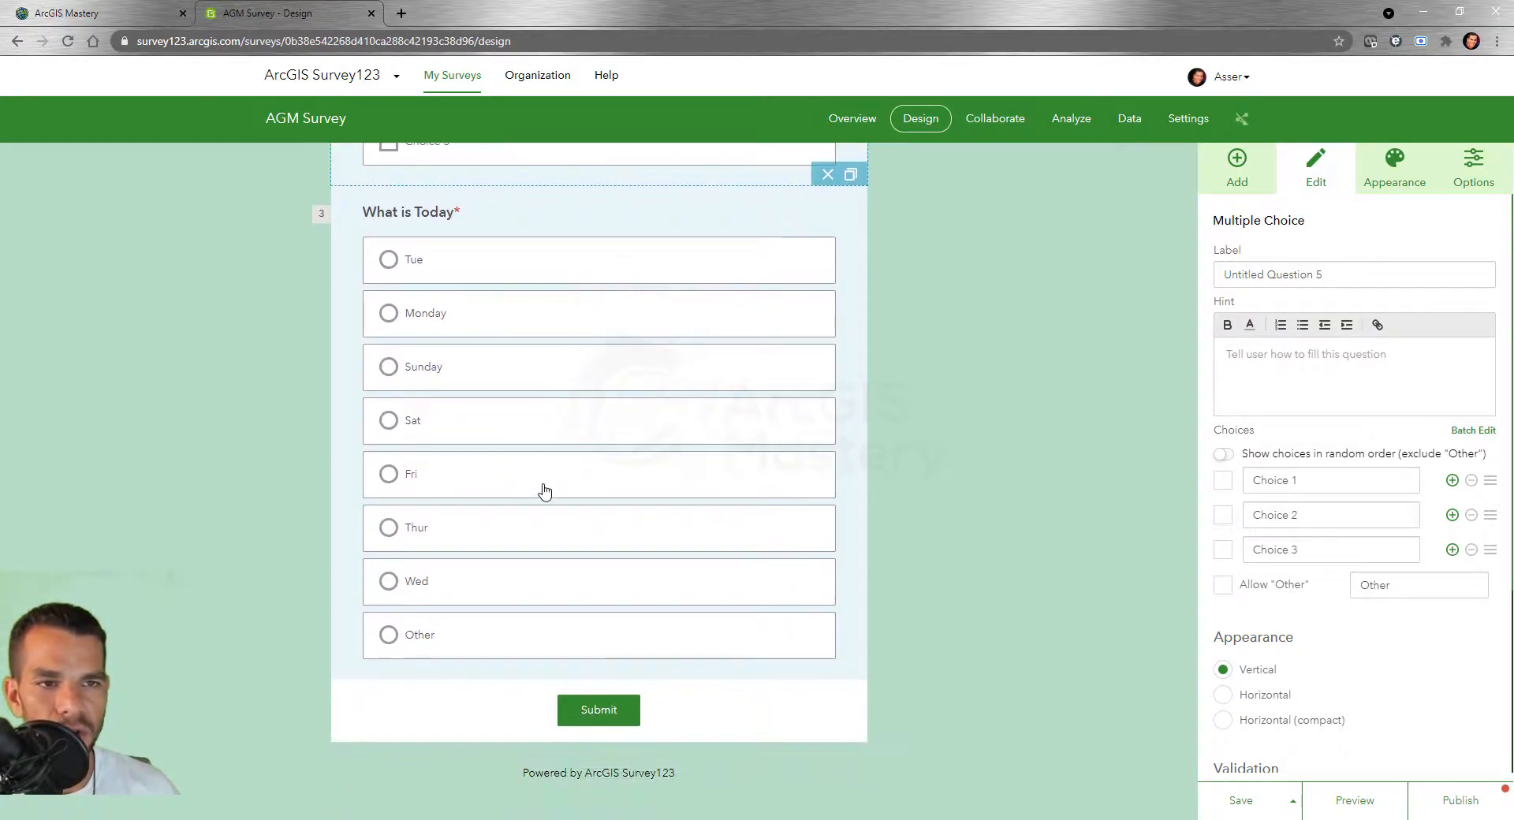
{"action": "scroll", "coordinate": [541, 490], "scroll_direction": "up", "scroll_amount": 3}
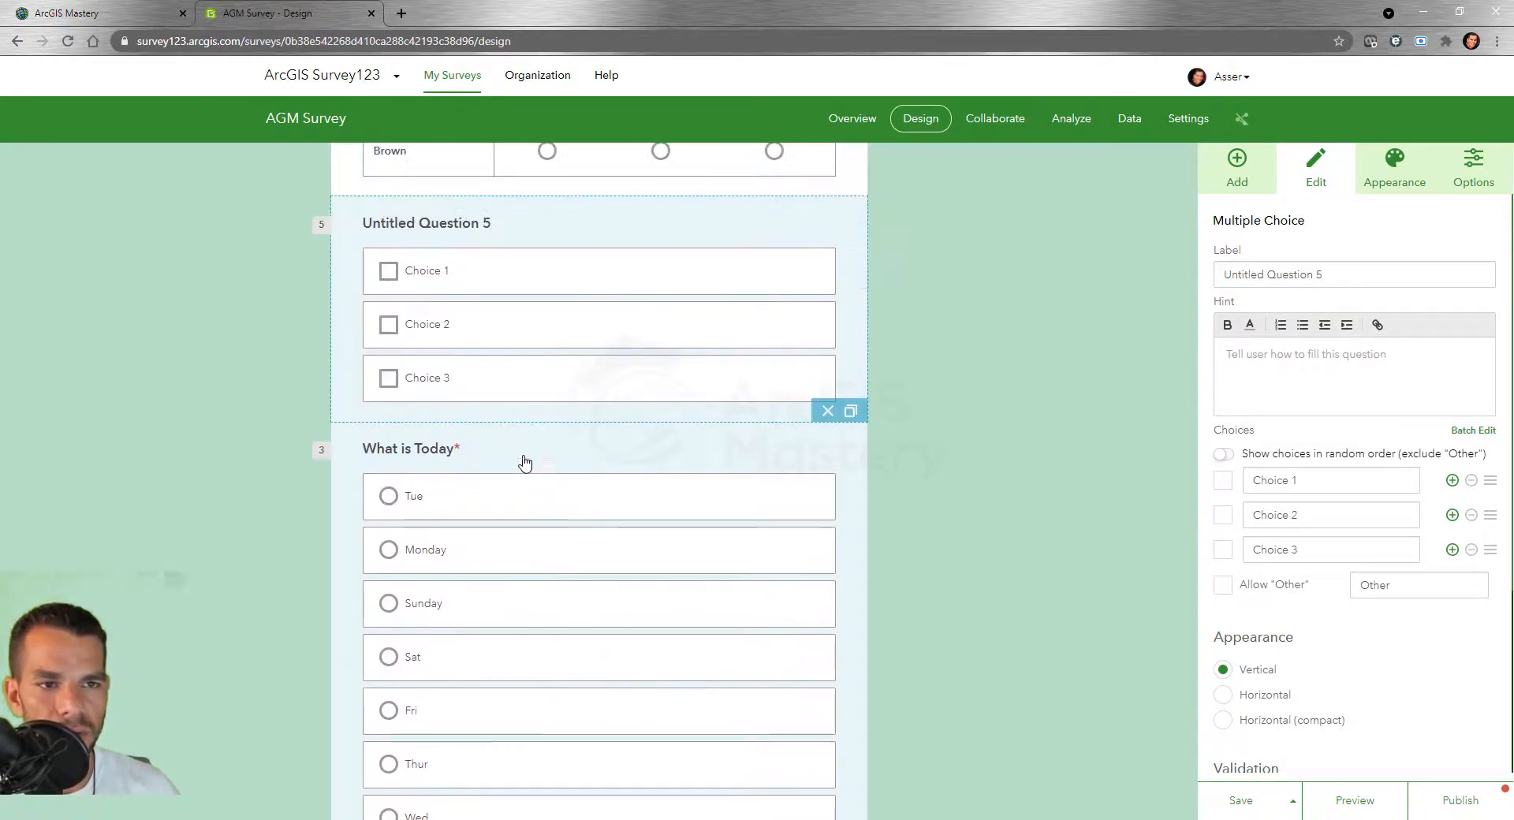
Preselect Choice 1 and Choice 2 as defaults of the multiple choice question and review its appearance and validation options
{"action": "left_click", "coordinate": [1223, 481]}
{"action": "left_click", "coordinate": [1223, 515]}
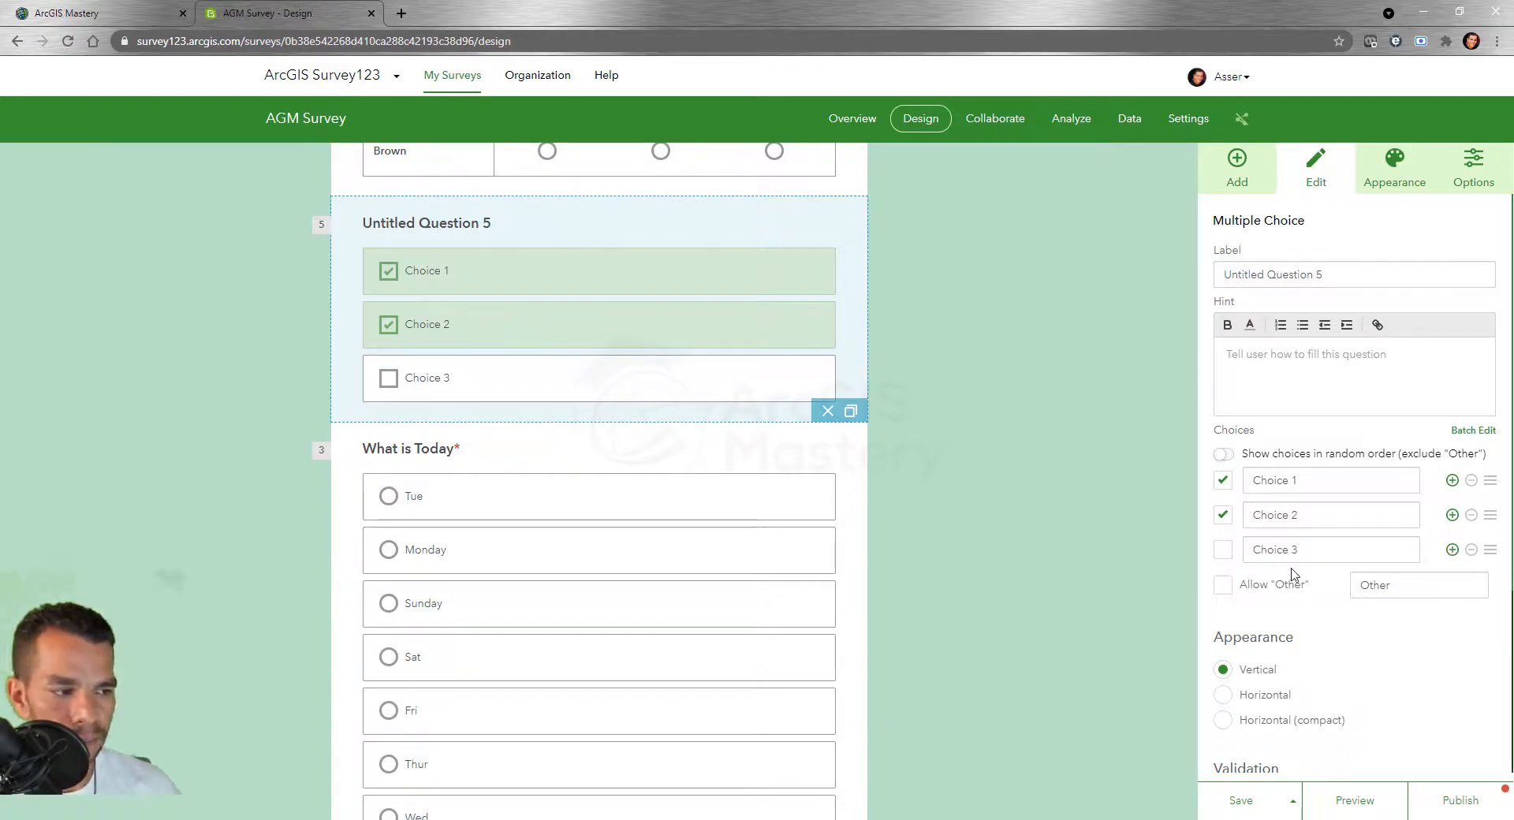
{"action": "scroll", "coordinate": [1296, 576], "scroll_direction": "down", "scroll_amount": 3}
{"action": "scroll", "coordinate": [1345, 592], "scroll_direction": "down", "scroll_amount": 1}
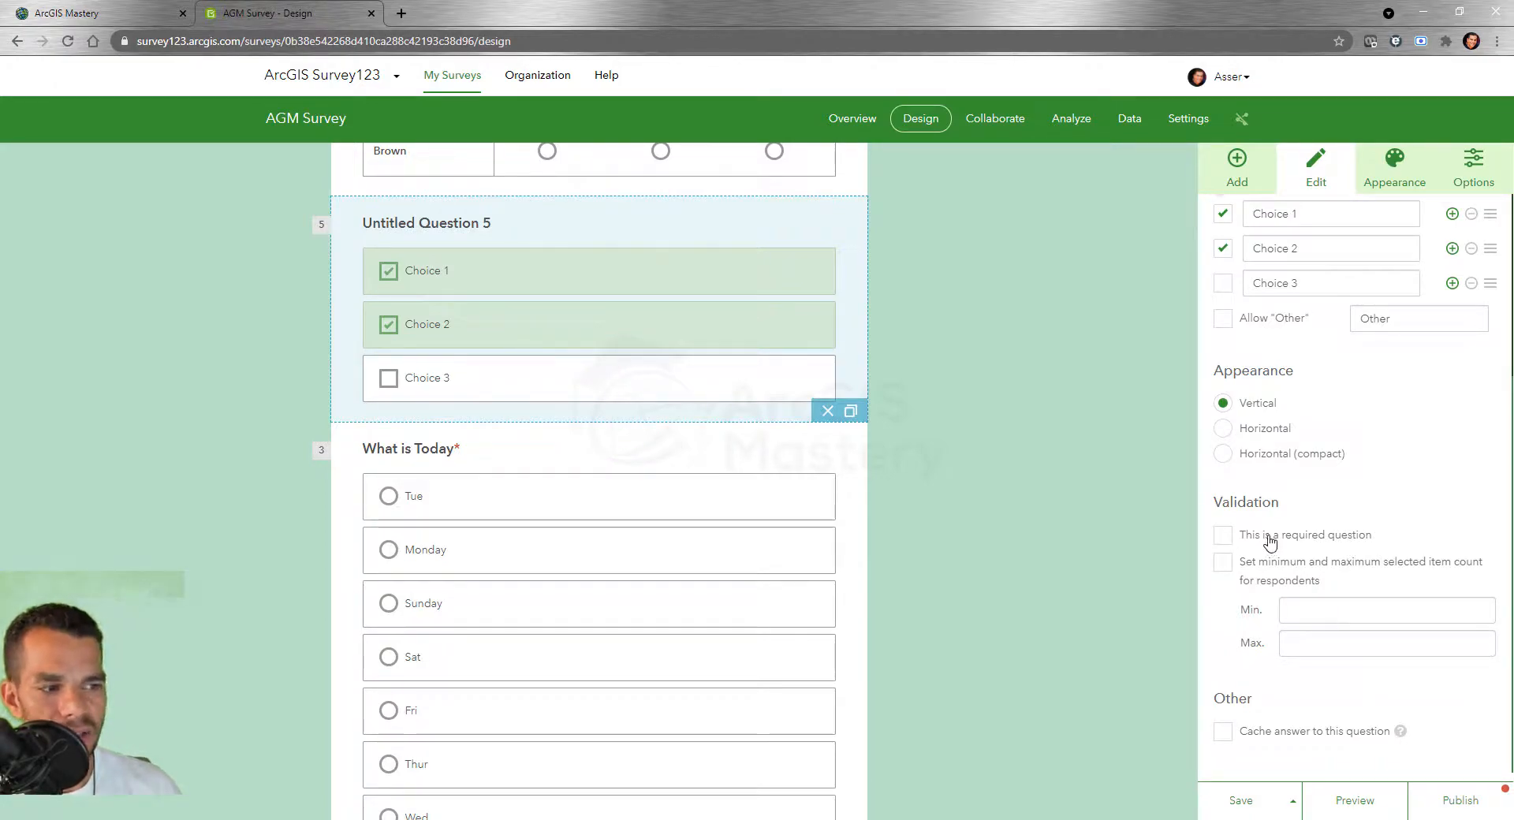
{"action": "scroll", "coordinate": [1316, 535], "scroll_direction": "up", "scroll_amount": 4}
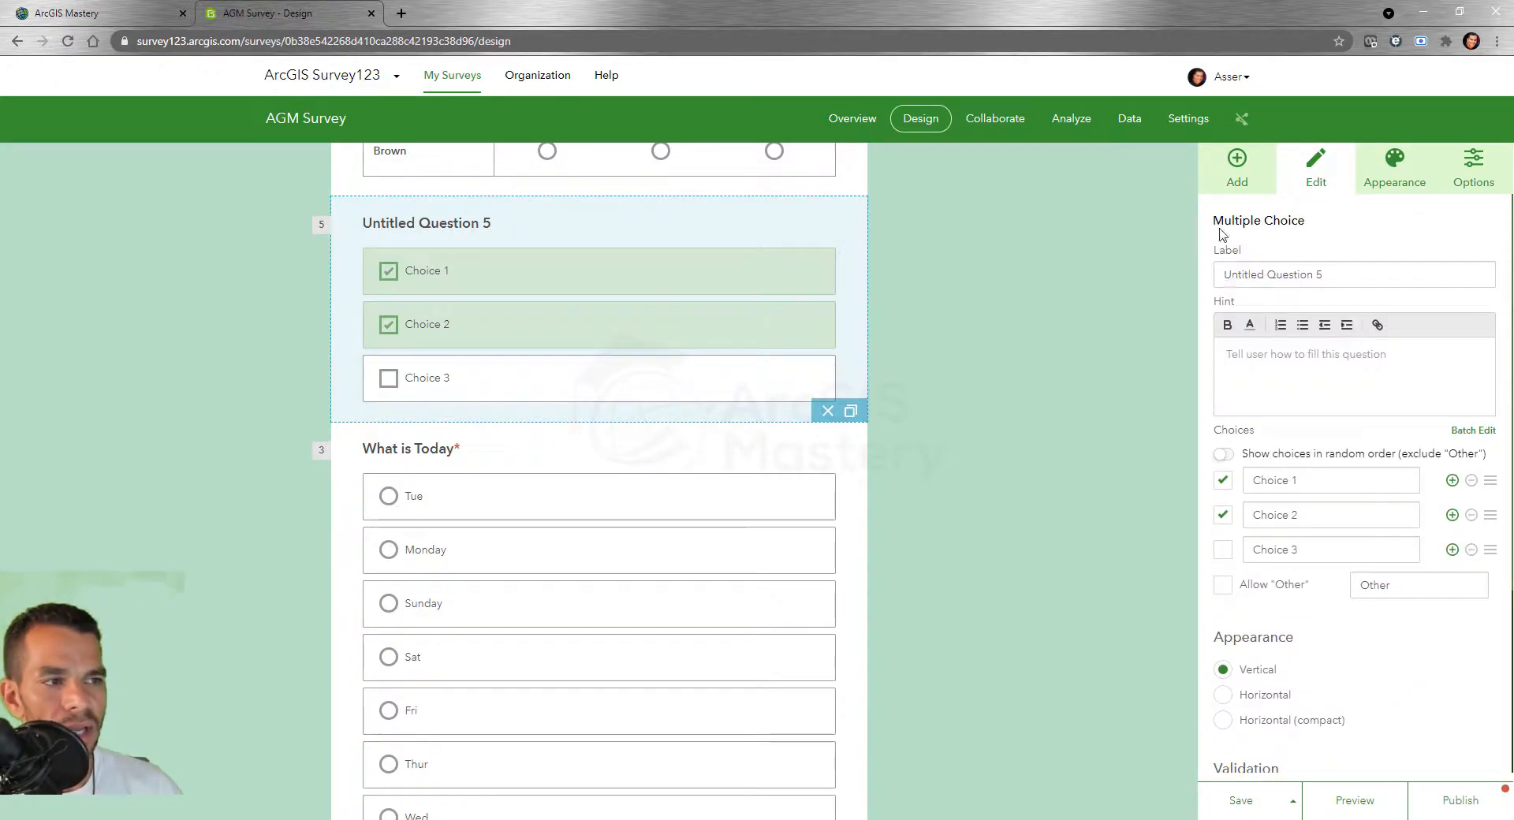
Add a Dropdown question between the multiple choice and "What is Today" questions and enable Autocomplete for it
{"action": "left_click", "coordinate": [1234, 179]}
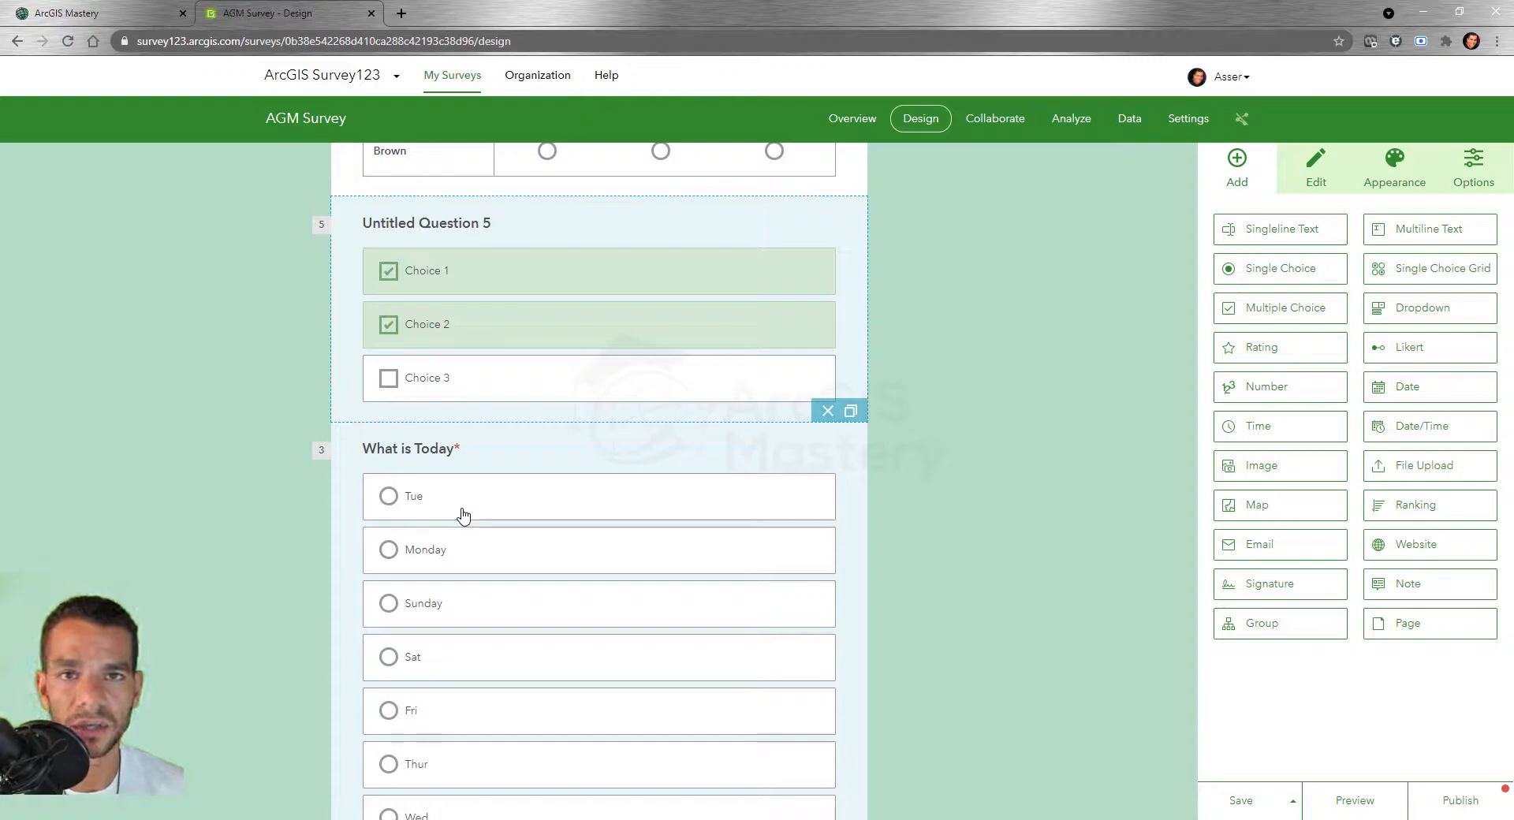
{"action": "scroll", "coordinate": [550, 512], "scroll_direction": "down", "scroll_amount": 1}
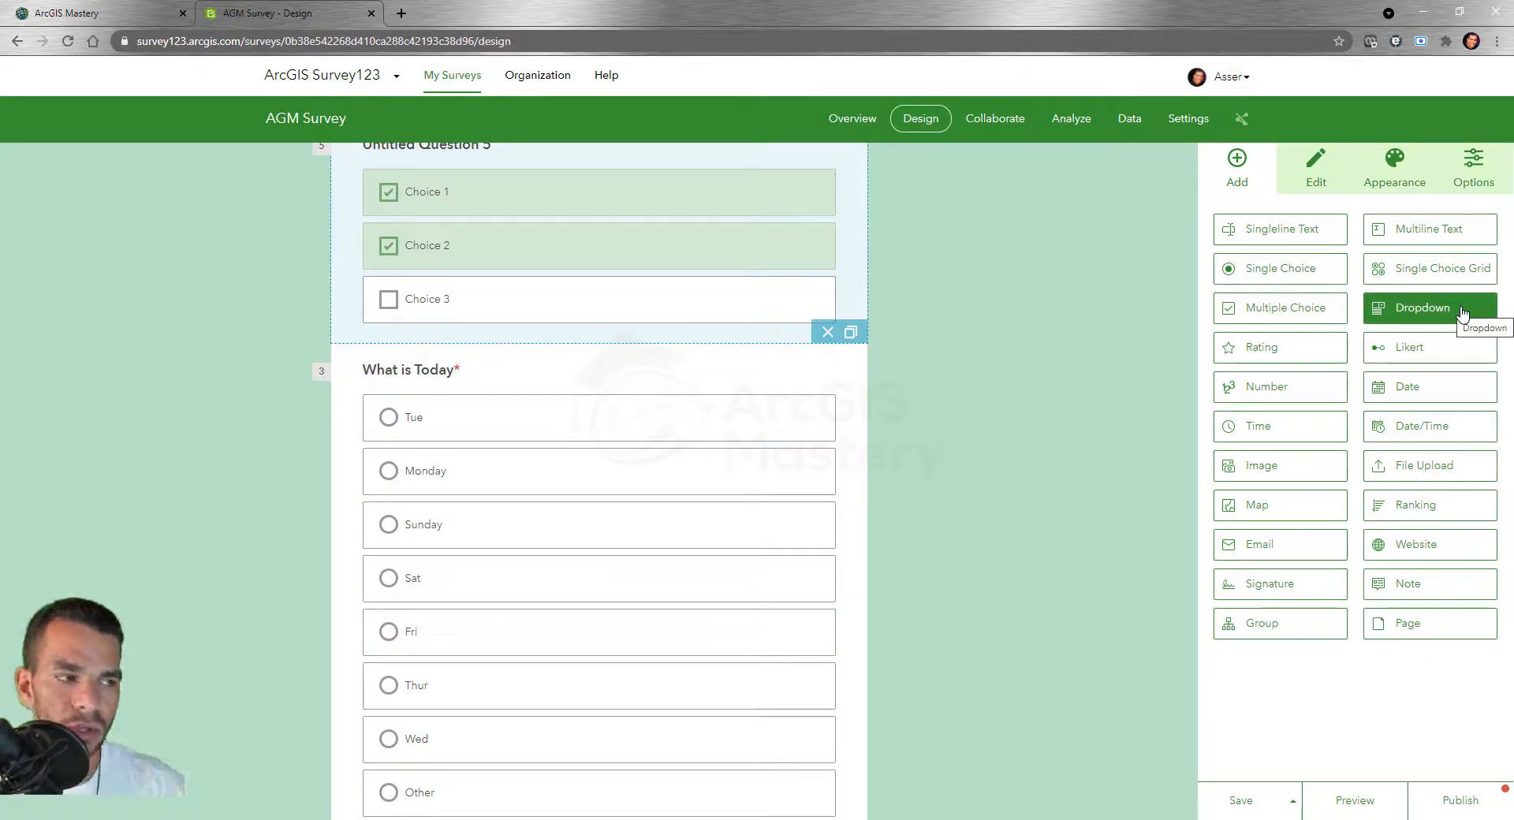
{"action": "left_click_drag", "start_coordinate": [1463, 314], "coordinate": [633, 365]}
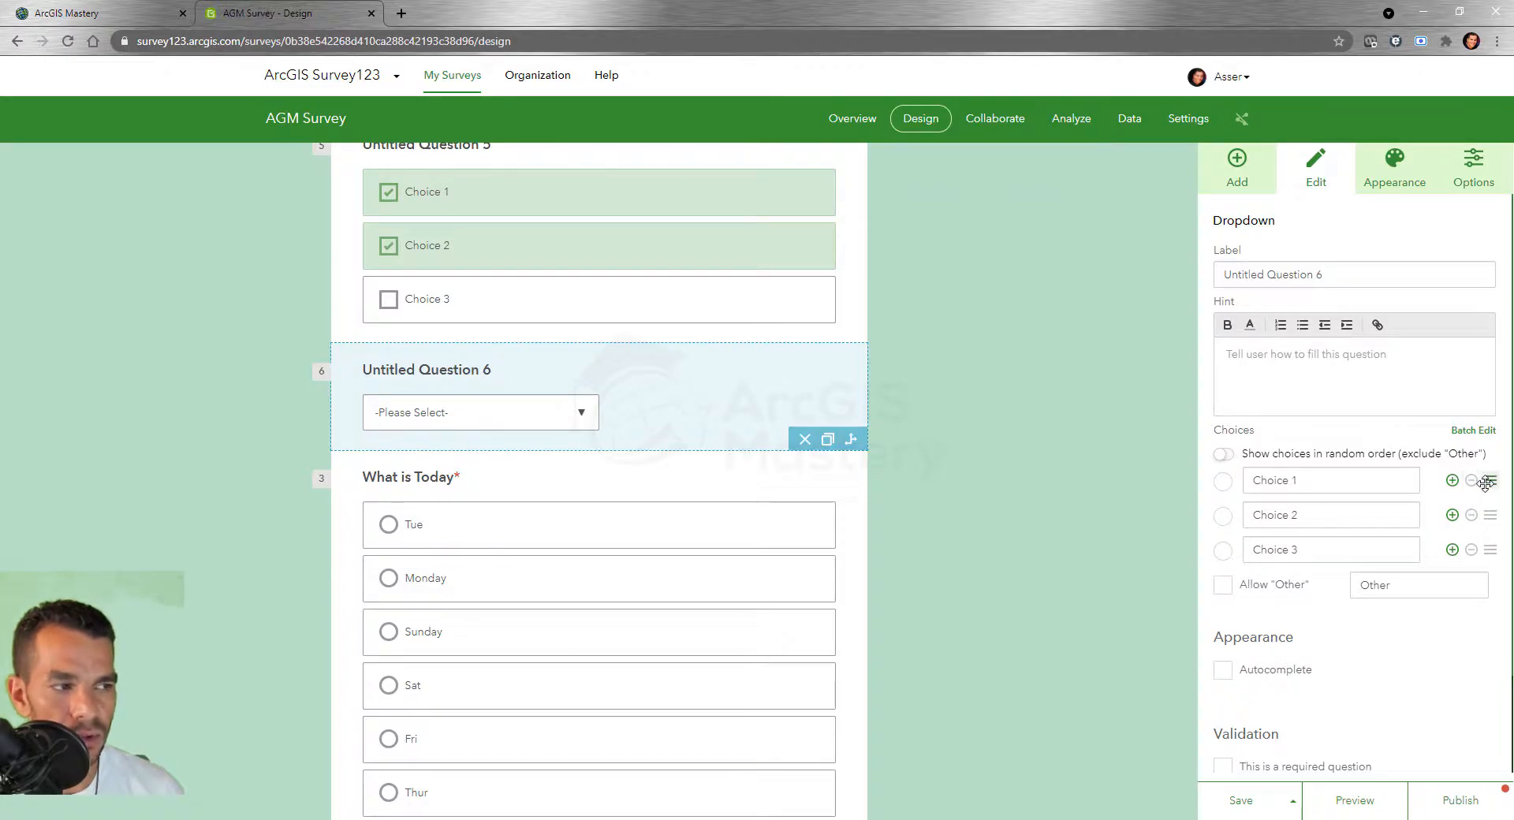
{"action": "scroll", "coordinate": [1476, 497], "scroll_direction": "down", "scroll_amount": 1}
{"action": "scroll", "coordinate": [1477, 497], "scroll_direction": "down", "scroll_amount": 1}
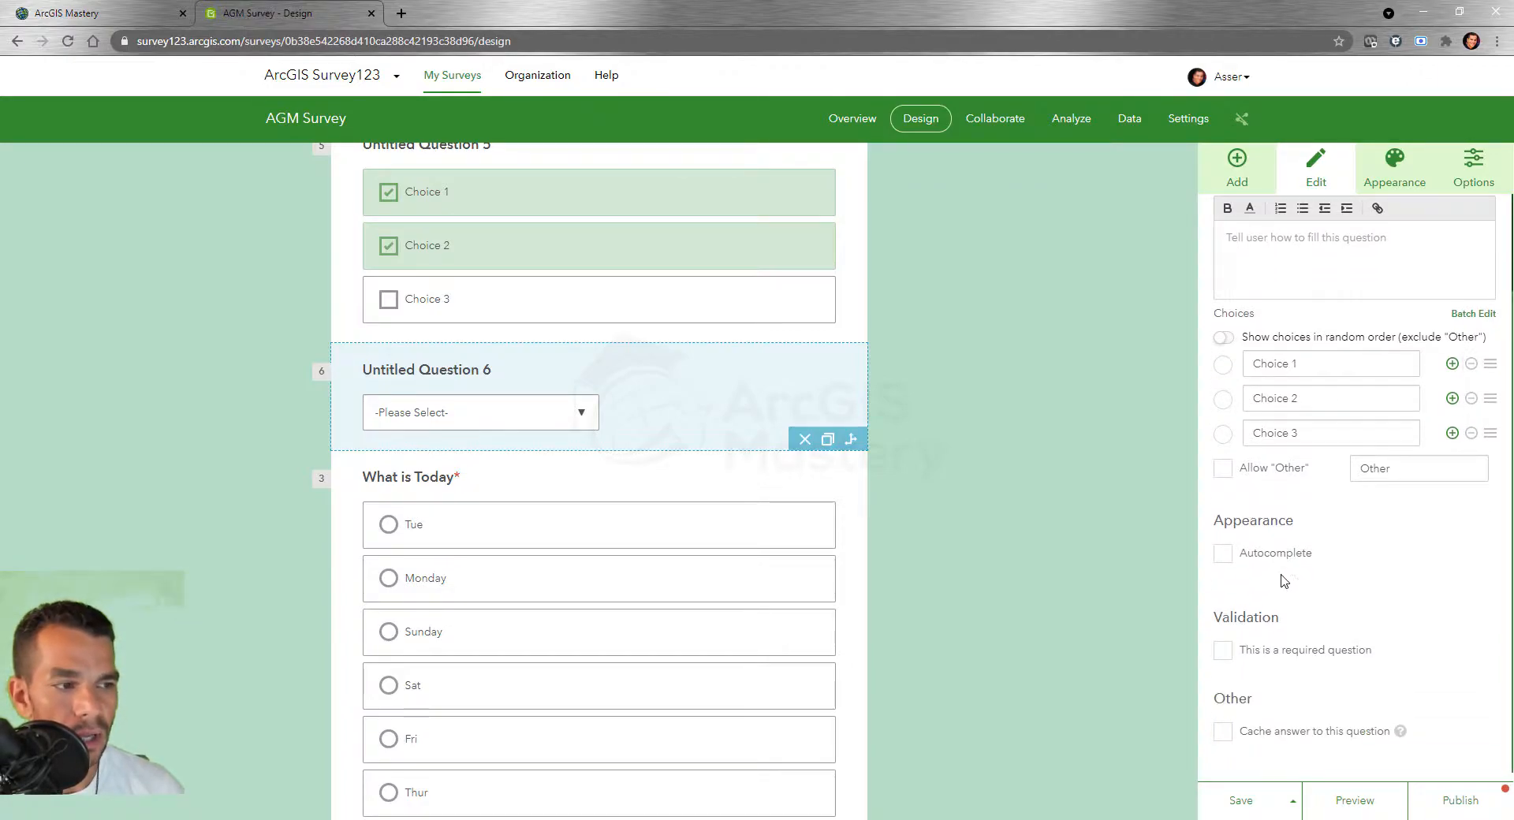
{"action": "left_click", "coordinate": [1223, 555]}
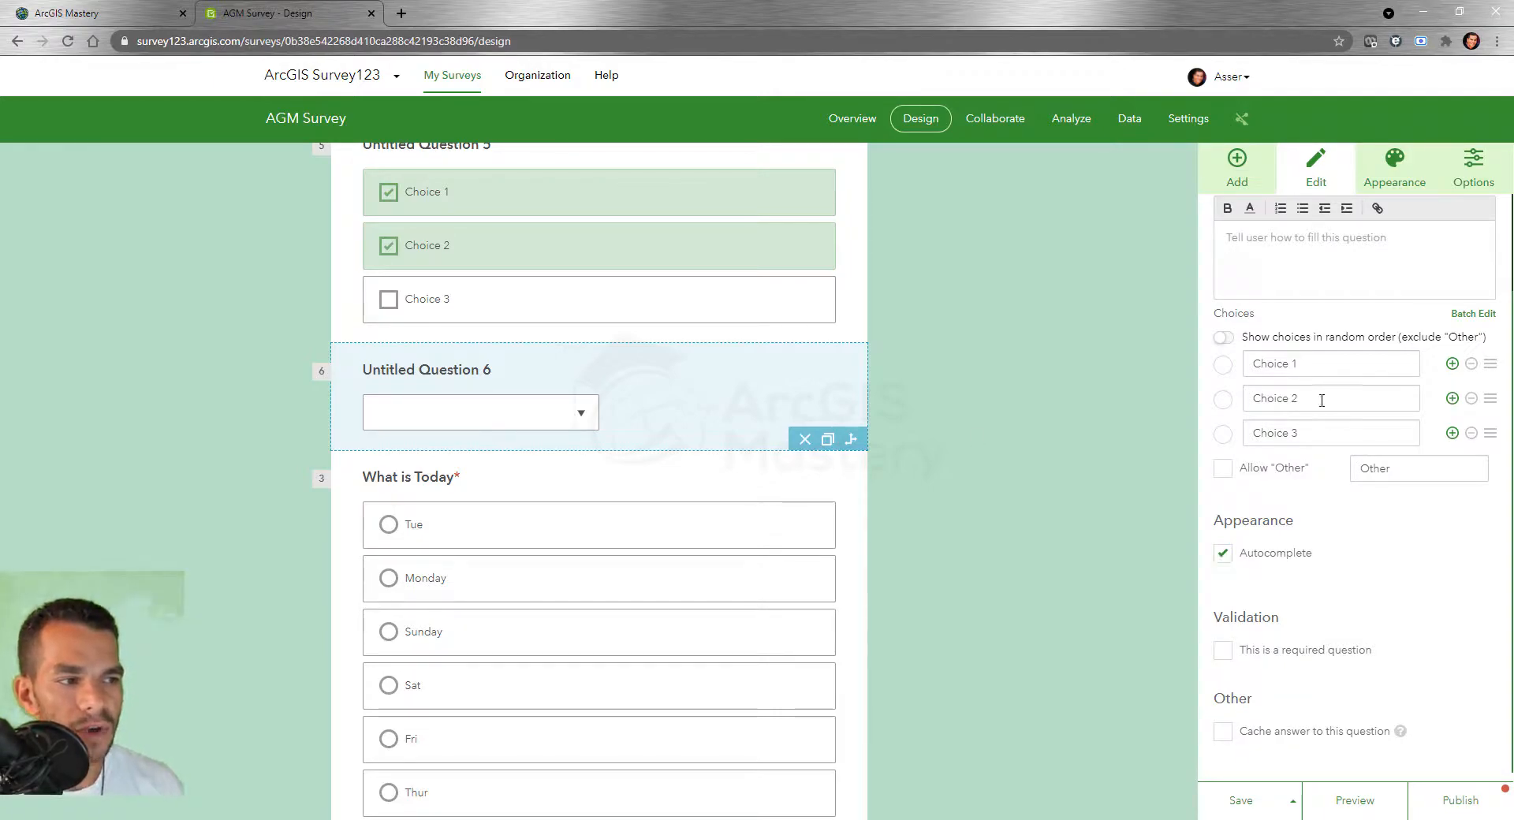
Name the three choices of the dropdown question Dog, Cat and Horse
{"action": "triple_click", "coordinate": [1306, 365]}
{"action": "type", "text": "Dog"}
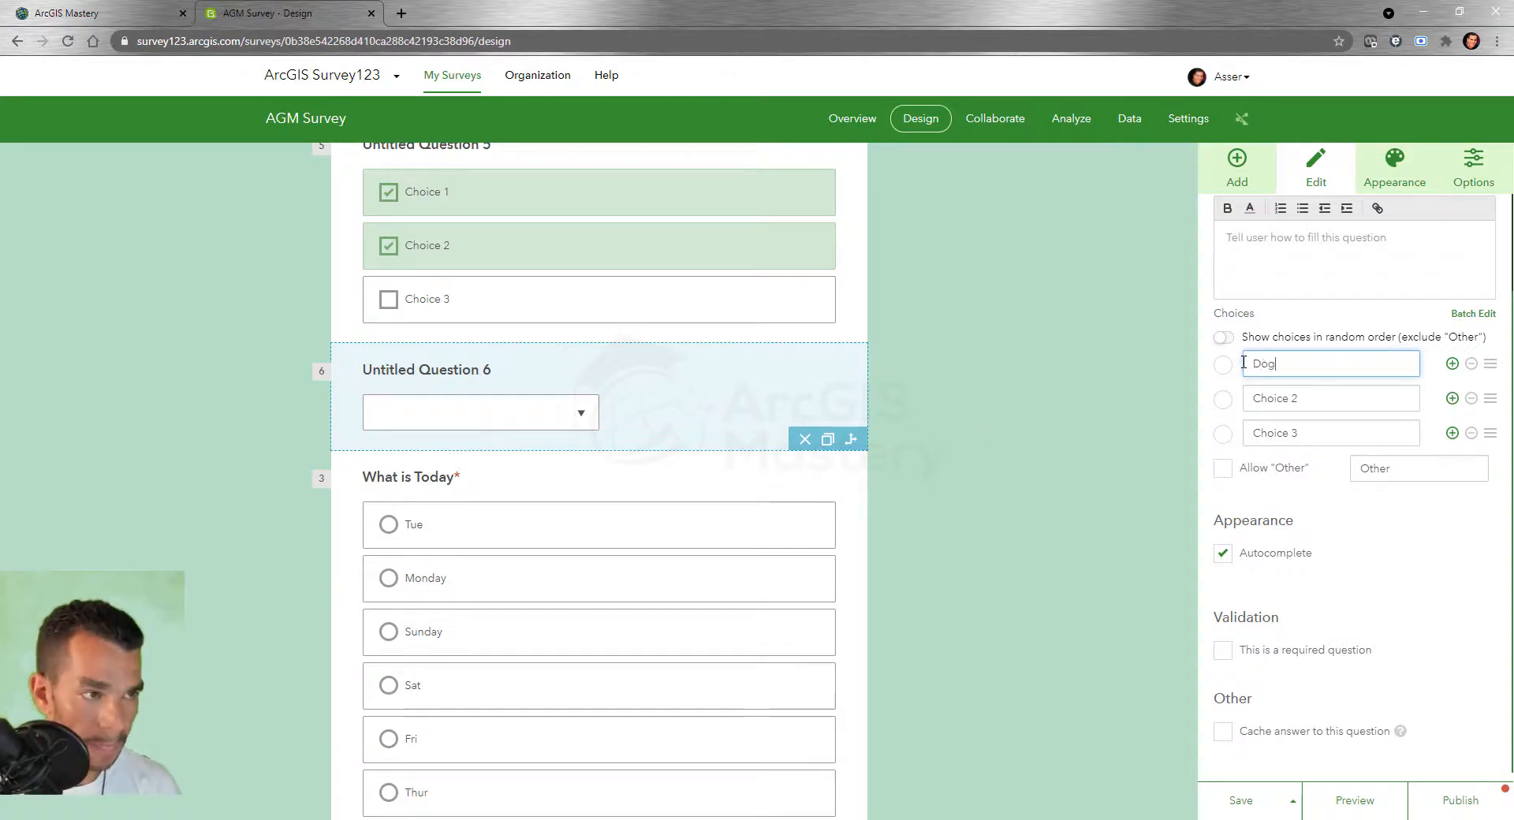
{"action": "triple_click", "coordinate": [1329, 397]}
{"action": "type", "text": "Cat"}
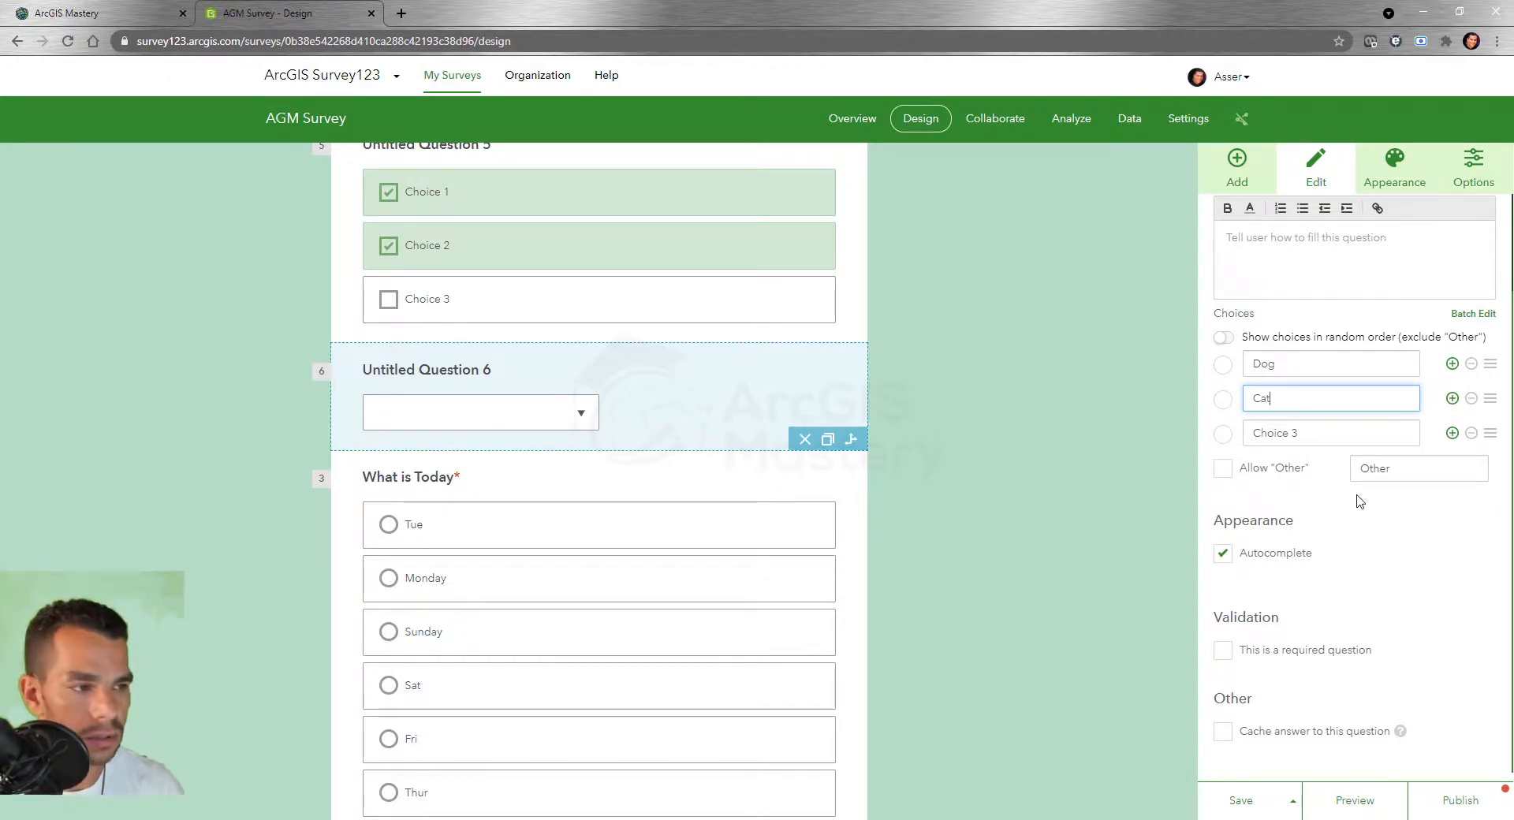
{"action": "triple_click", "coordinate": [1312, 433]}
{"action": "type", "text": "Horse"}
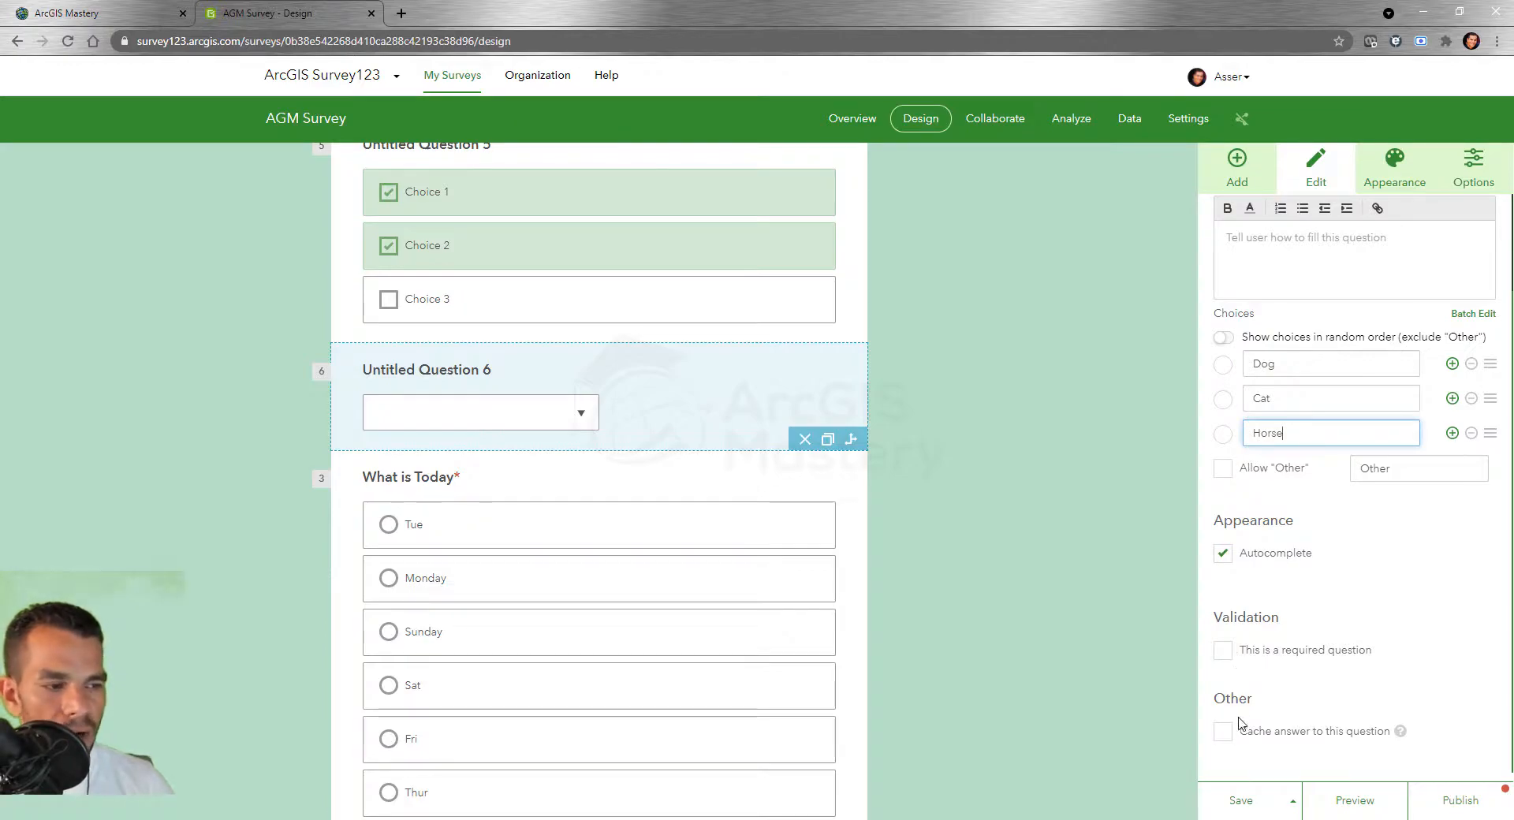
Add a Rating question between the dropdown and "What is Today" questions with a default value of 5 stars
{"action": "left_click", "coordinate": [1238, 175]}
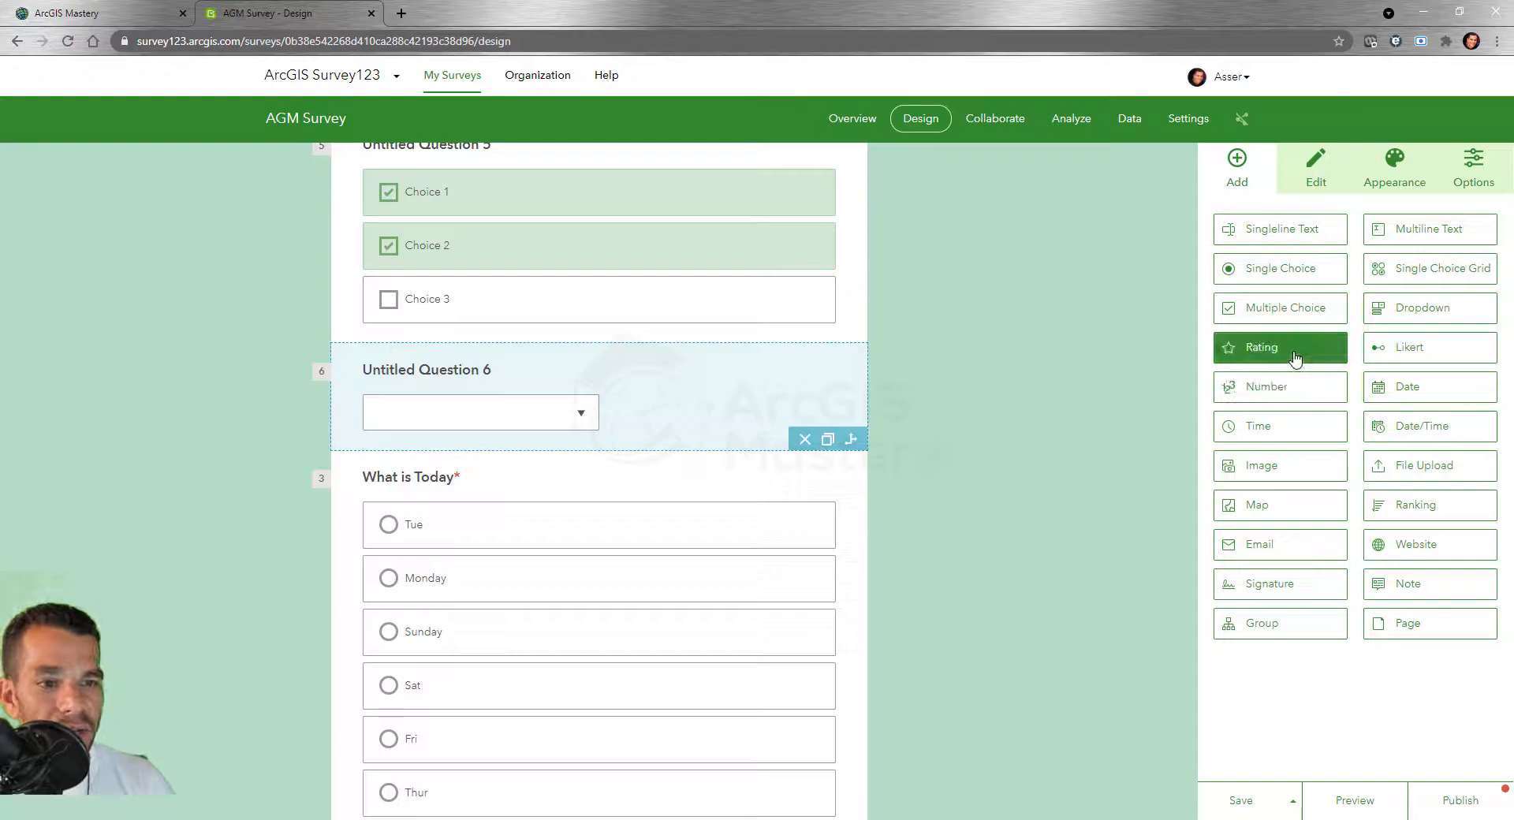
{"action": "left_click_drag", "start_coordinate": [1294, 357], "coordinate": [623, 485]}
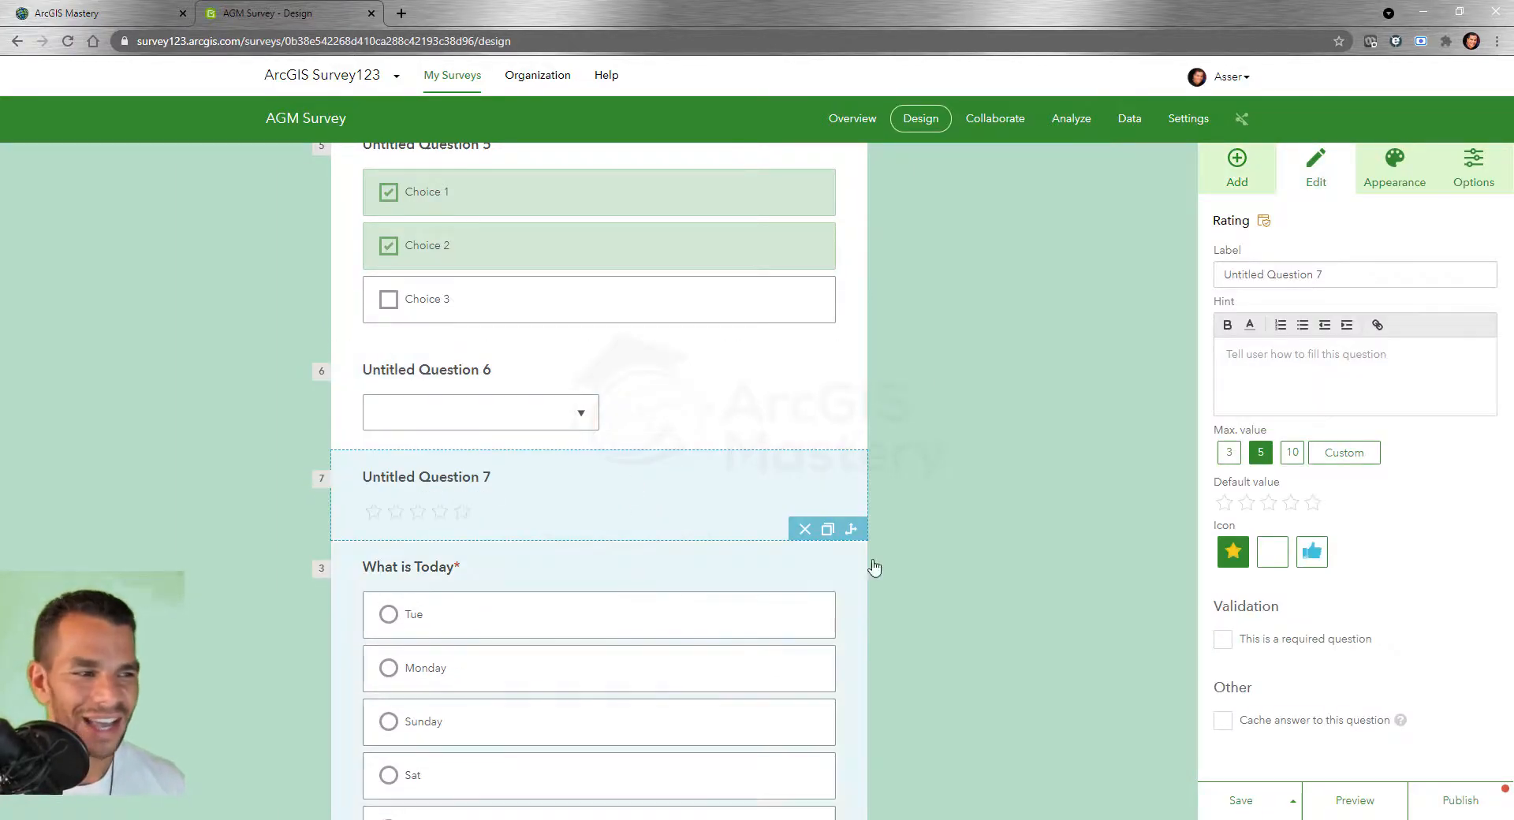
{"action": "left_click", "coordinate": [1313, 503]}
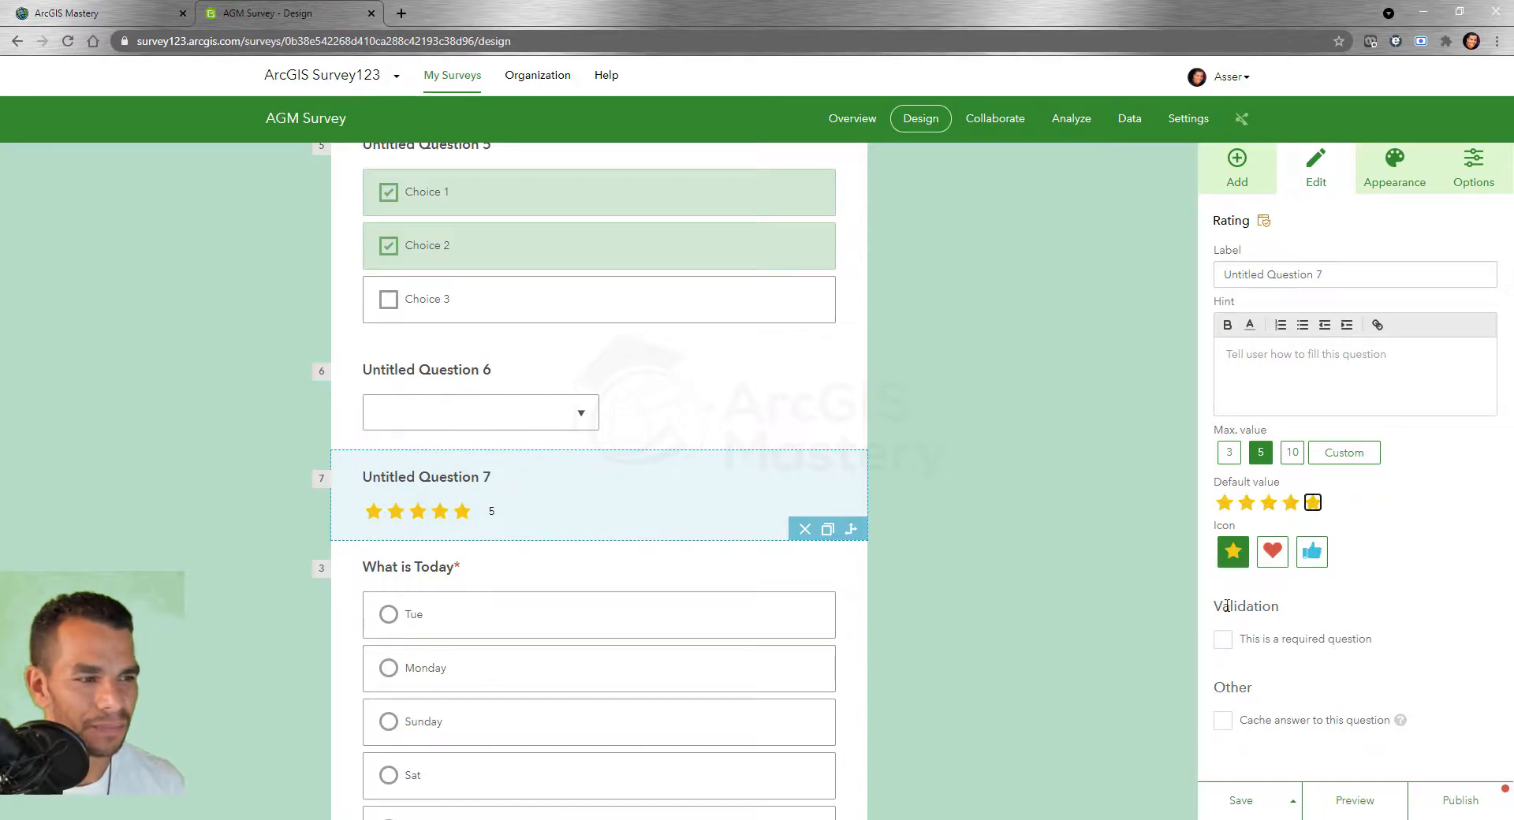
Try the heart and thumbs-up icons for the rating question and switch back to the star icon
{"action": "left_click", "coordinate": [1275, 557]}
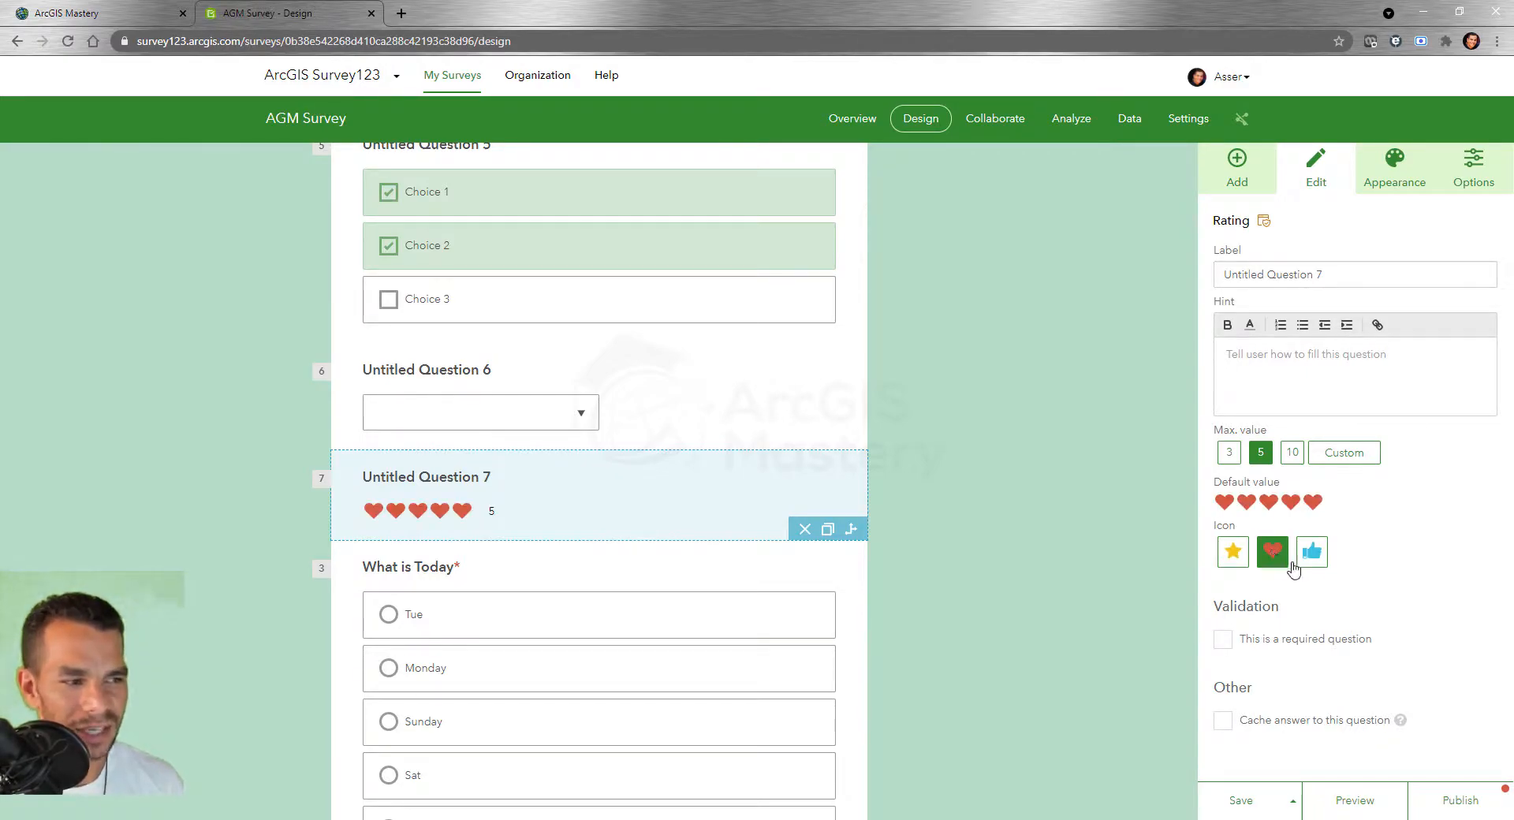
{"action": "left_click", "coordinate": [1312, 552]}
{"action": "left_click", "coordinate": [1235, 552]}
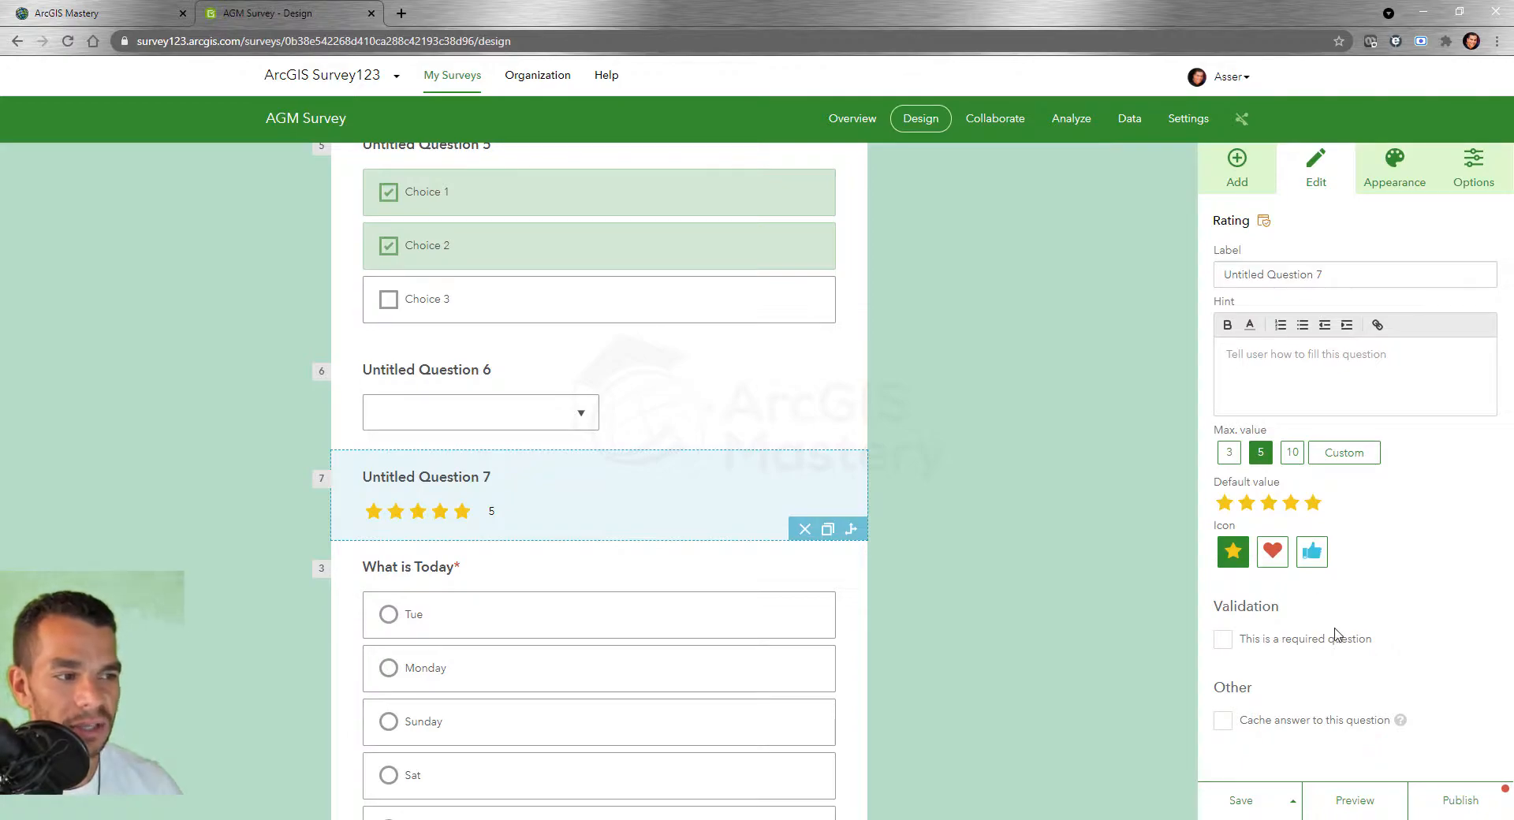
Try a maximum value of 3 and view the custom maximum values for the rating question, returning it to 5
{"action": "left_click", "coordinate": [1291, 503]}
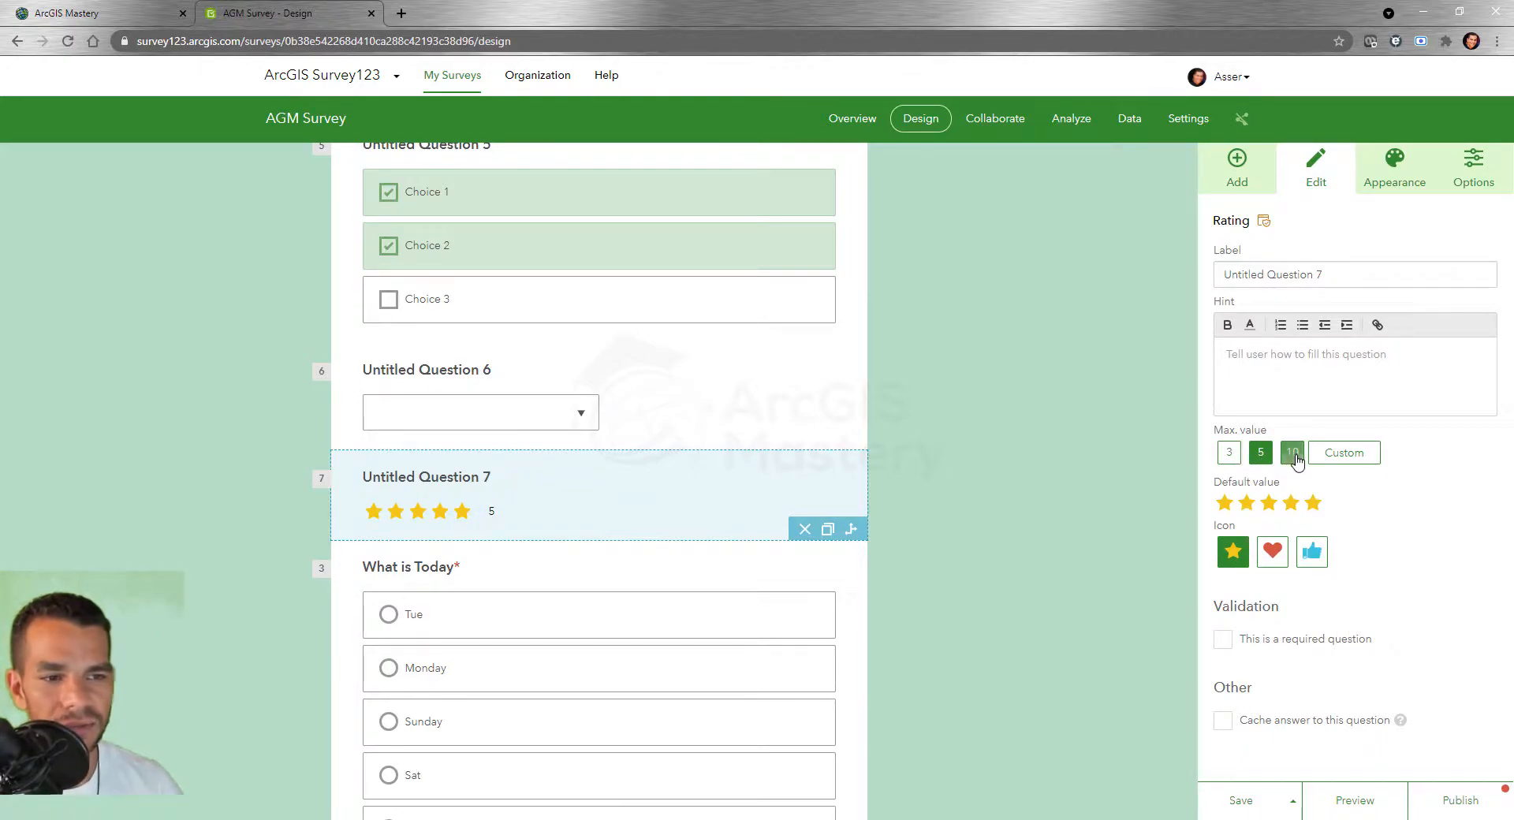
{"action": "left_click", "coordinate": [1229, 455]}
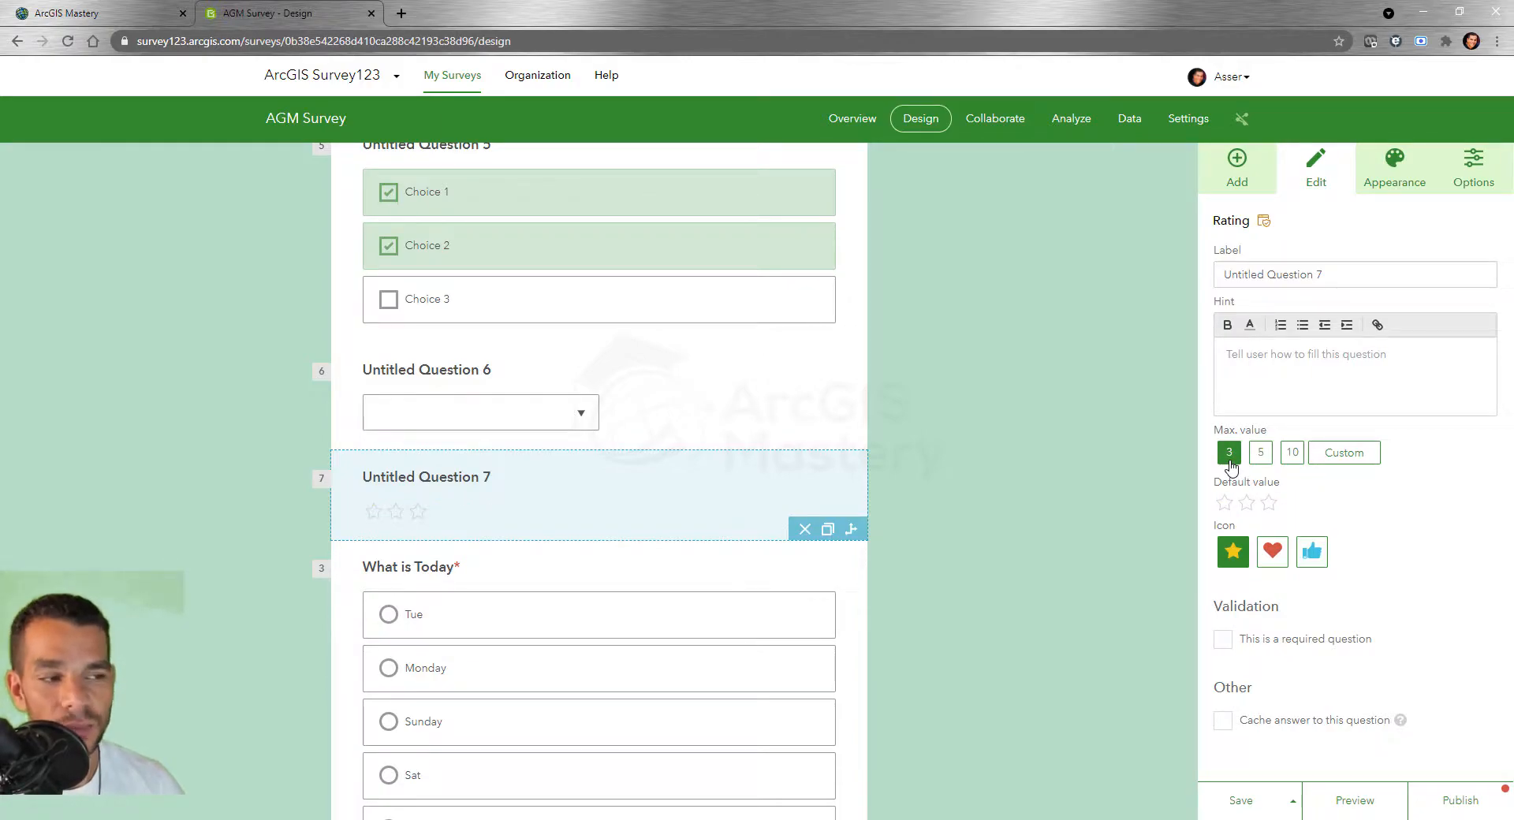
{"action": "left_click", "coordinate": [1260, 453]}
{"action": "left_click", "coordinate": [1344, 453]}
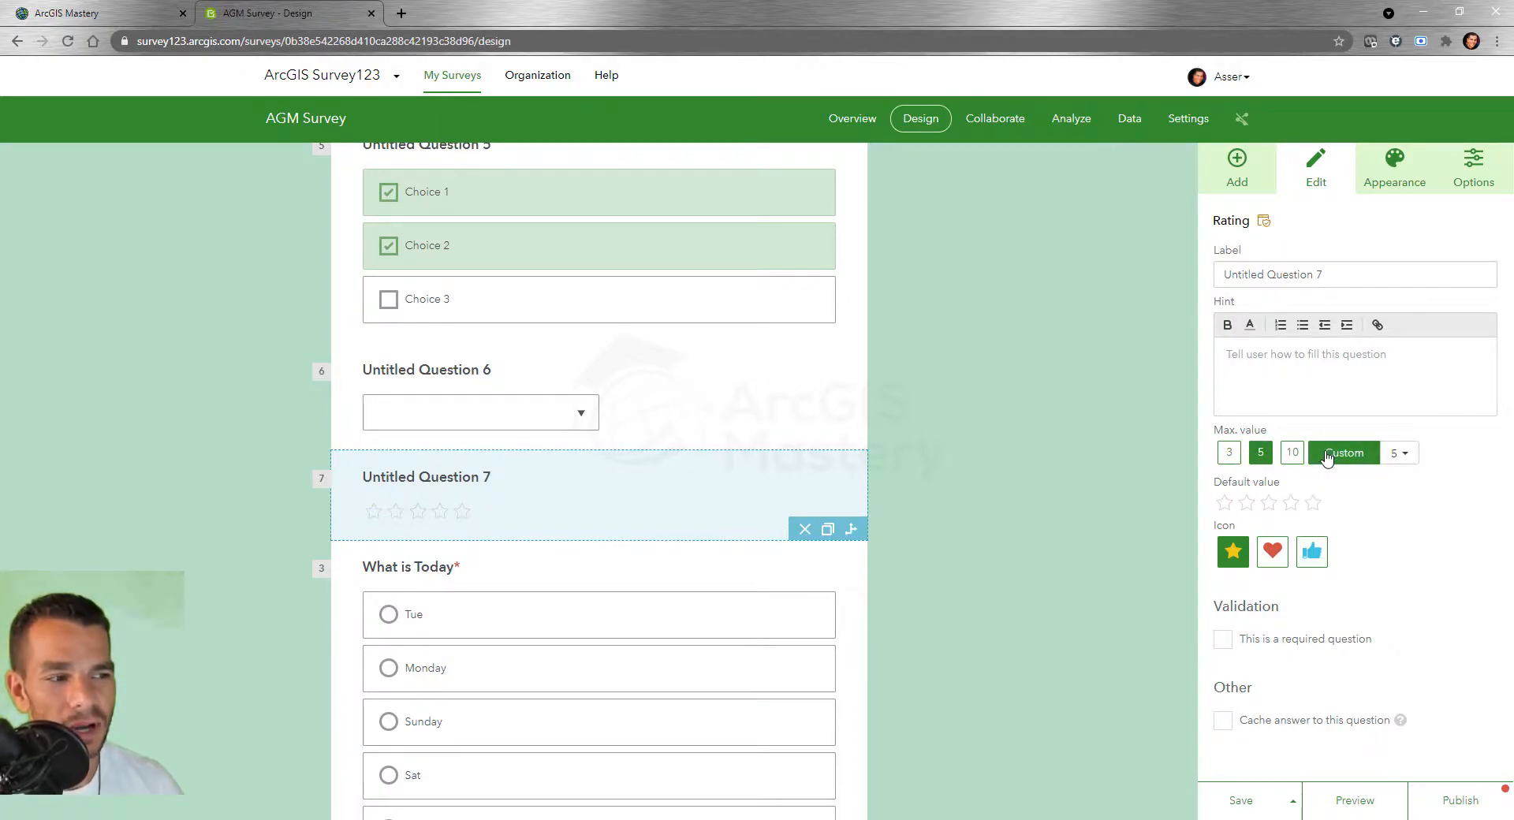
{"action": "left_click", "coordinate": [1399, 453]}
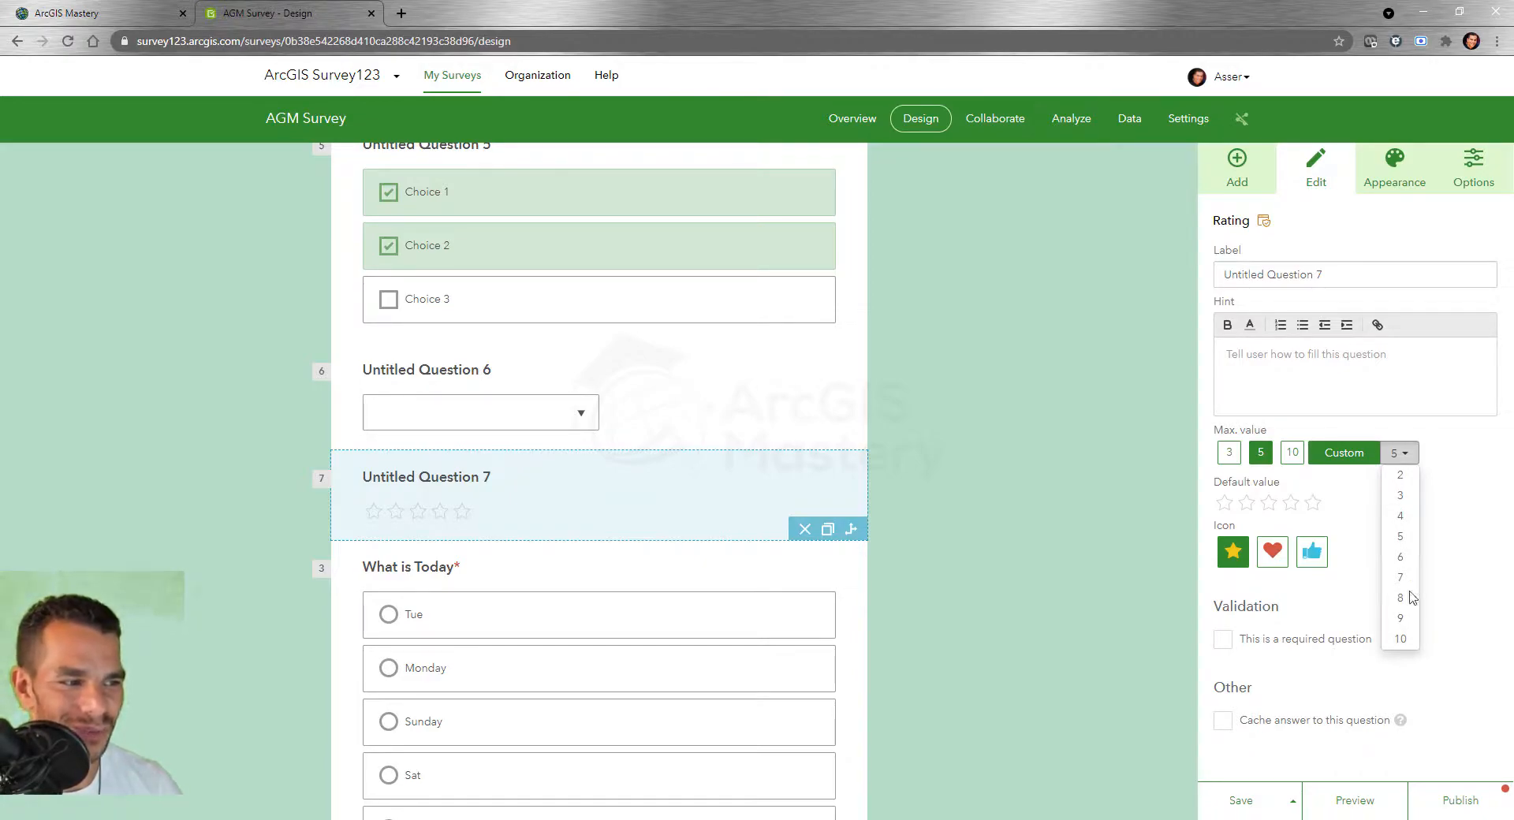
{"action": "left_click", "coordinate": [1265, 454]}
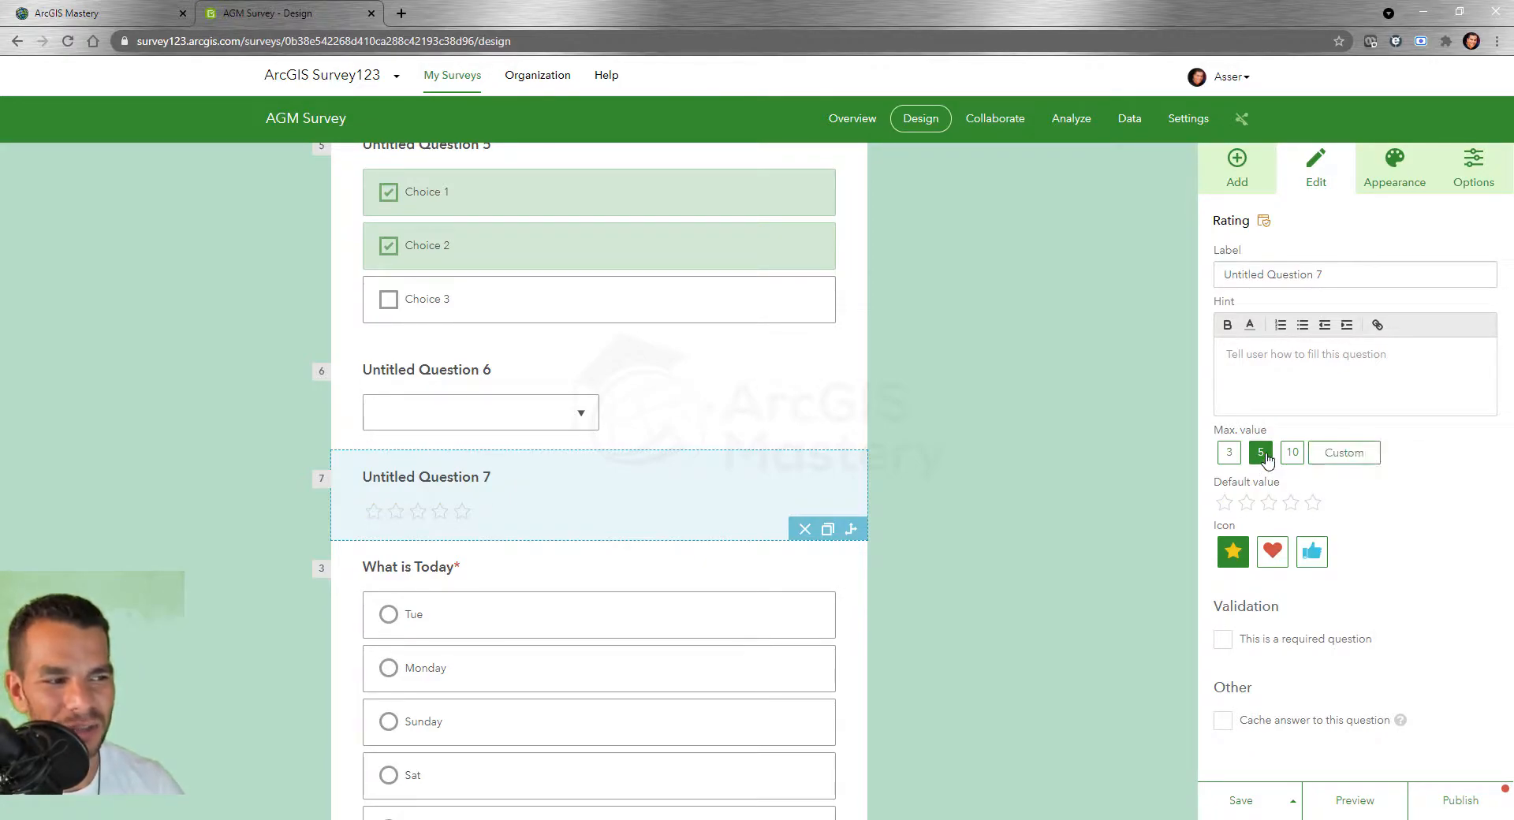
Try different default star values for the rating question and set the default to 5 stars
{"action": "left_click", "coordinate": [1315, 505]}
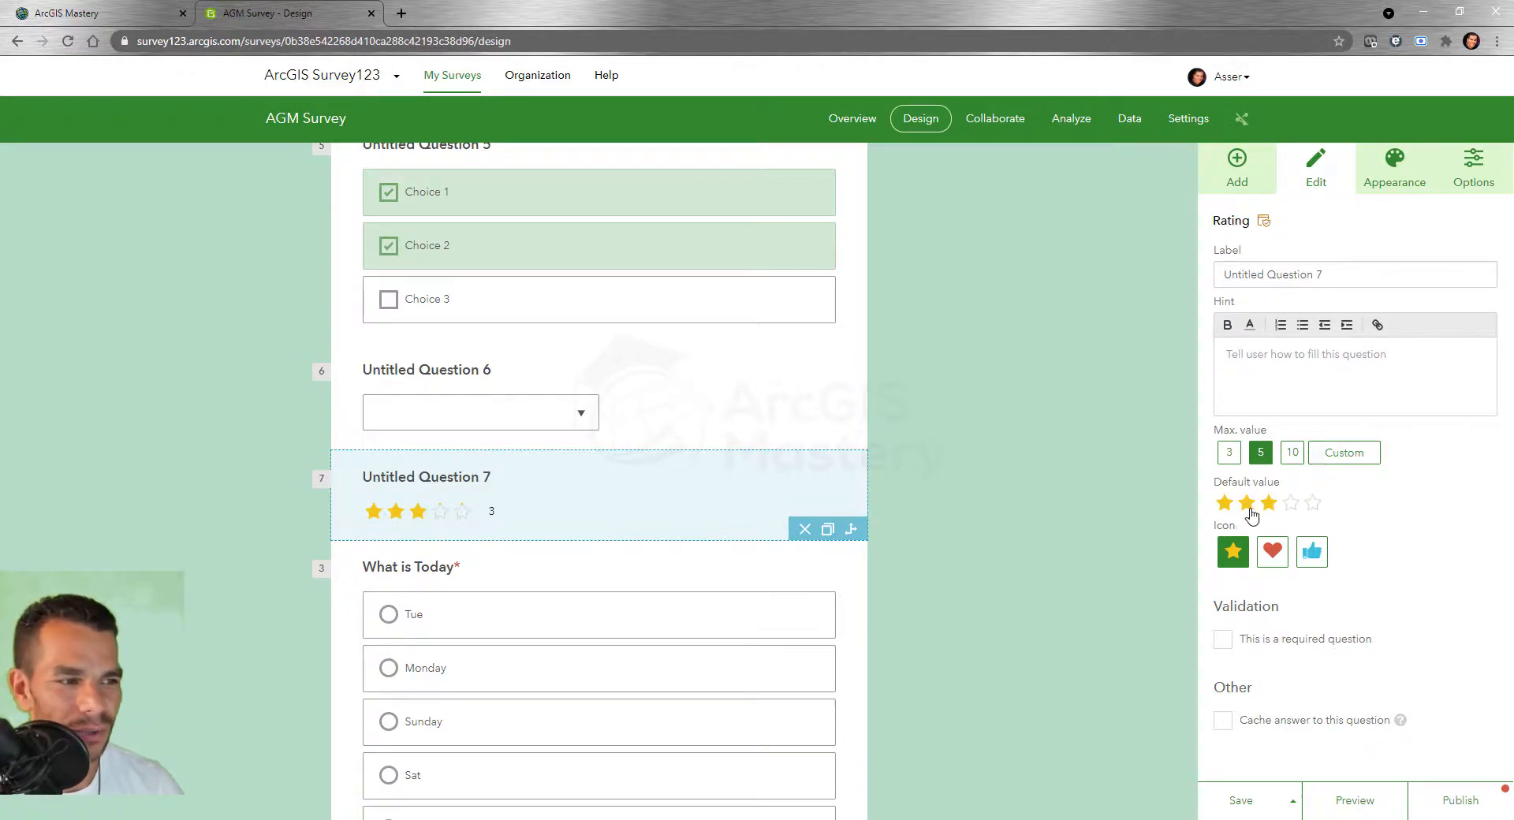
{"action": "left_click", "coordinate": [1313, 504]}
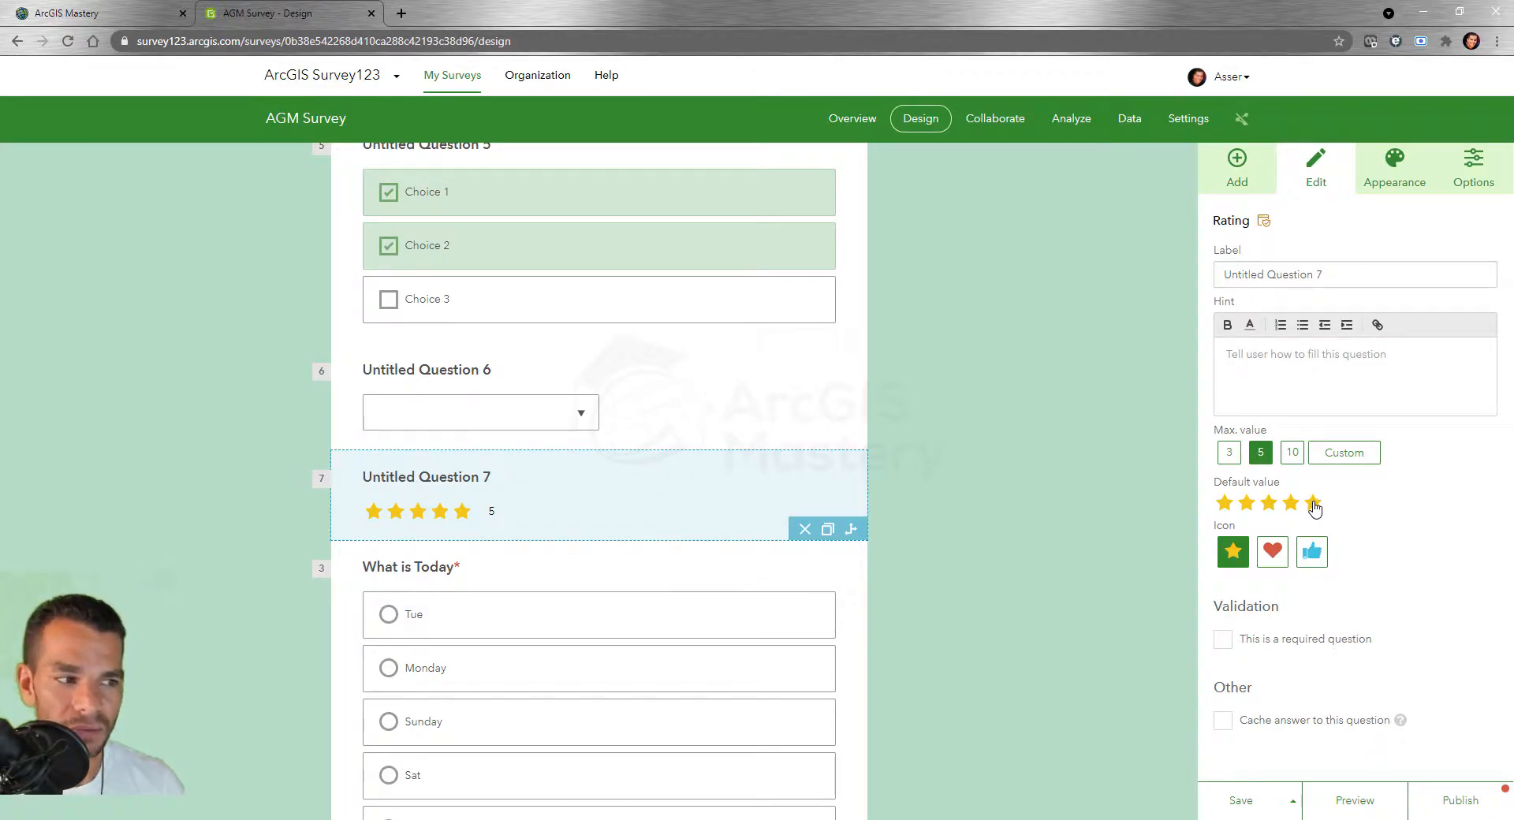
{"action": "left_click", "coordinate": [1226, 506]}
{"action": "left_click", "coordinate": [1313, 506]}
{"action": "left_click", "coordinate": [1225, 503]}
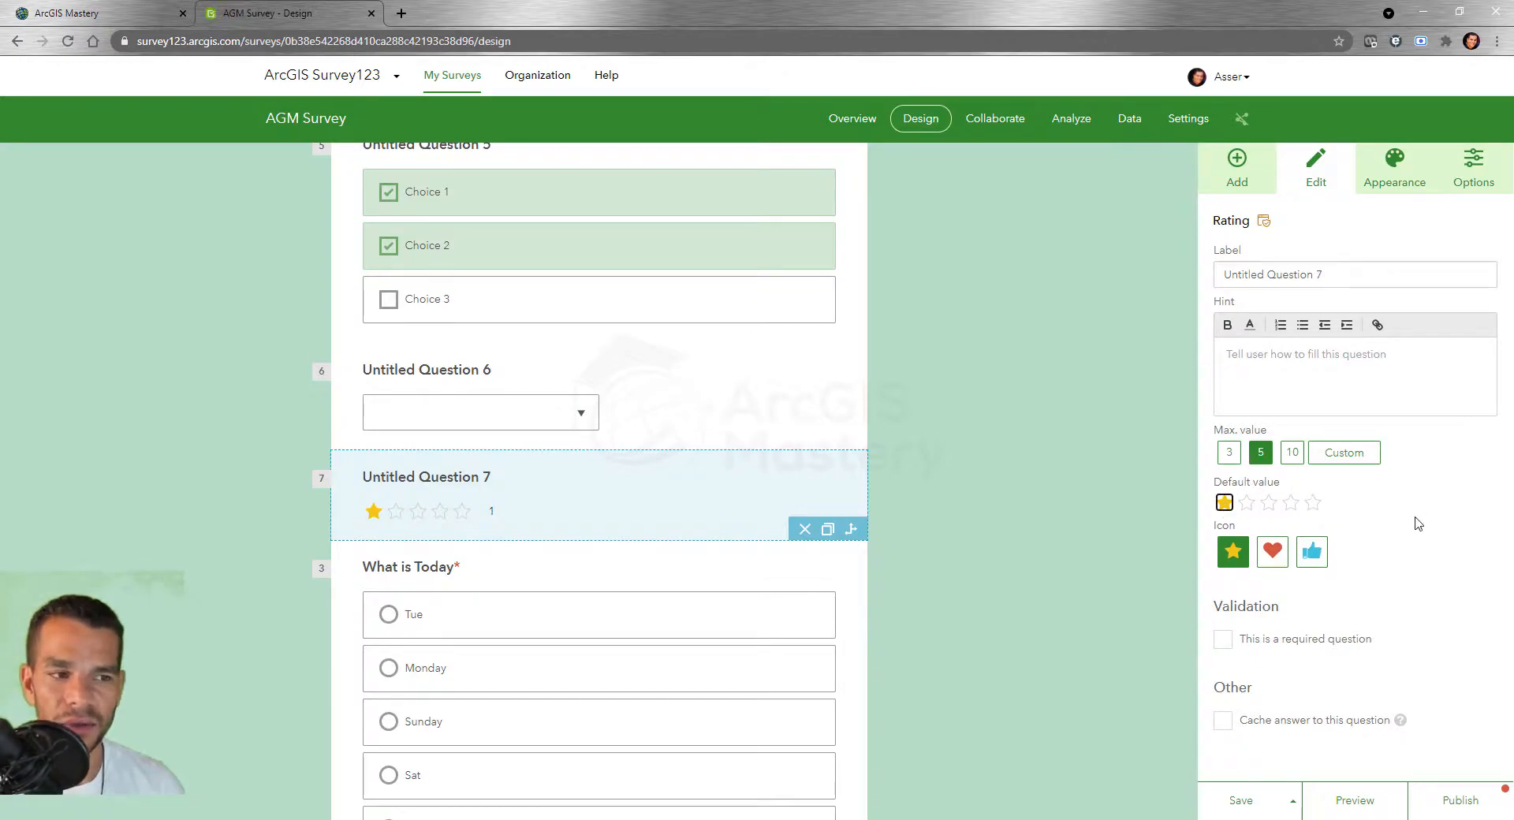
{"action": "left_click", "coordinate": [1290, 505]}
{"action": "left_click", "coordinate": [1247, 505]}
{"action": "left_click", "coordinate": [1314, 506]}
{"action": "left_click", "coordinate": [1368, 530]}
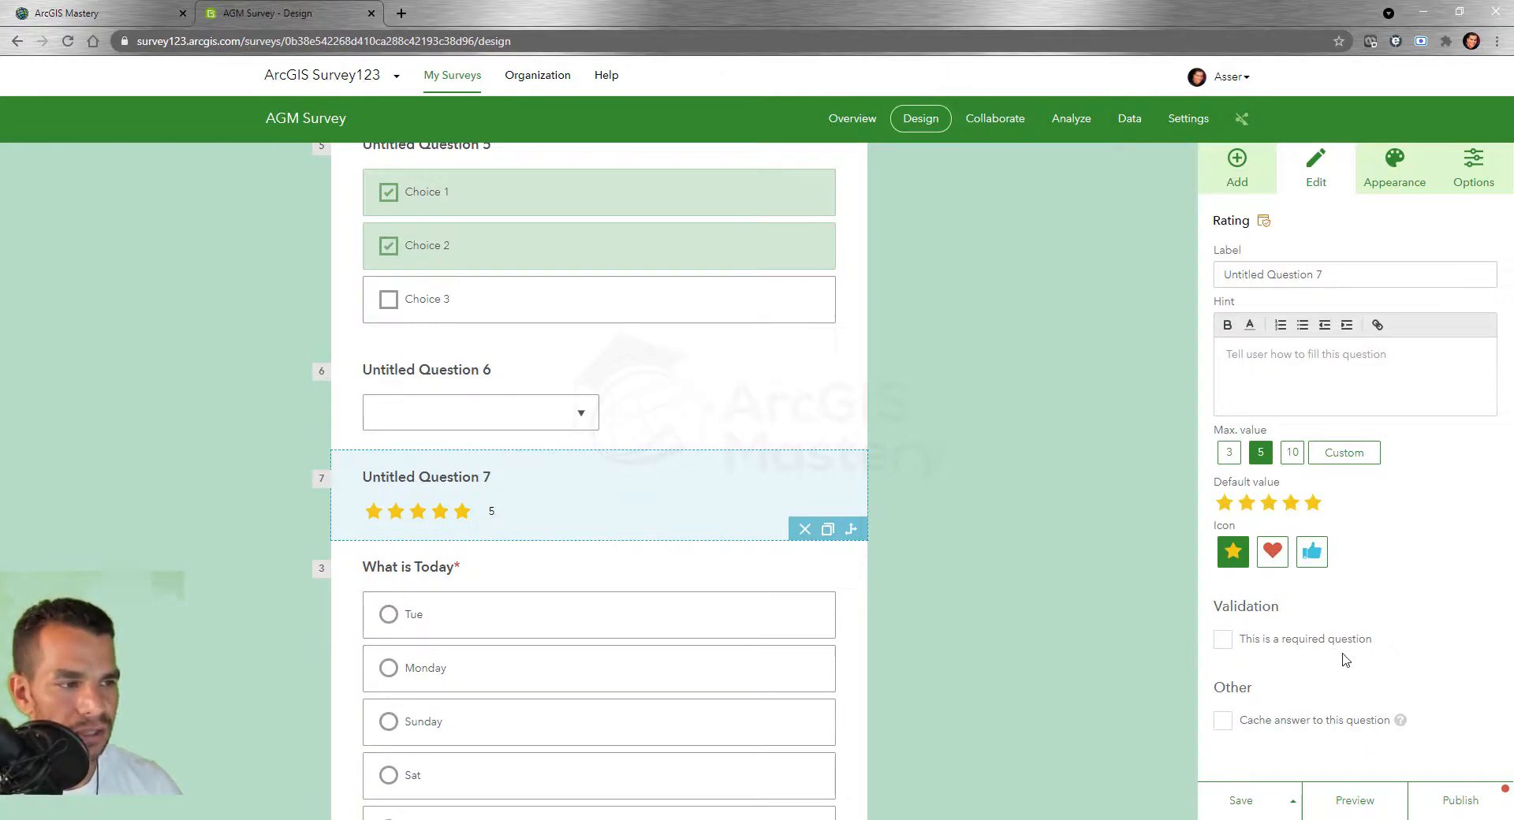
Add a Likert question between the dropdown and rating questions, try maximum values of 3 and 7, and set it to 5
{"action": "left_click", "coordinate": [1237, 171]}
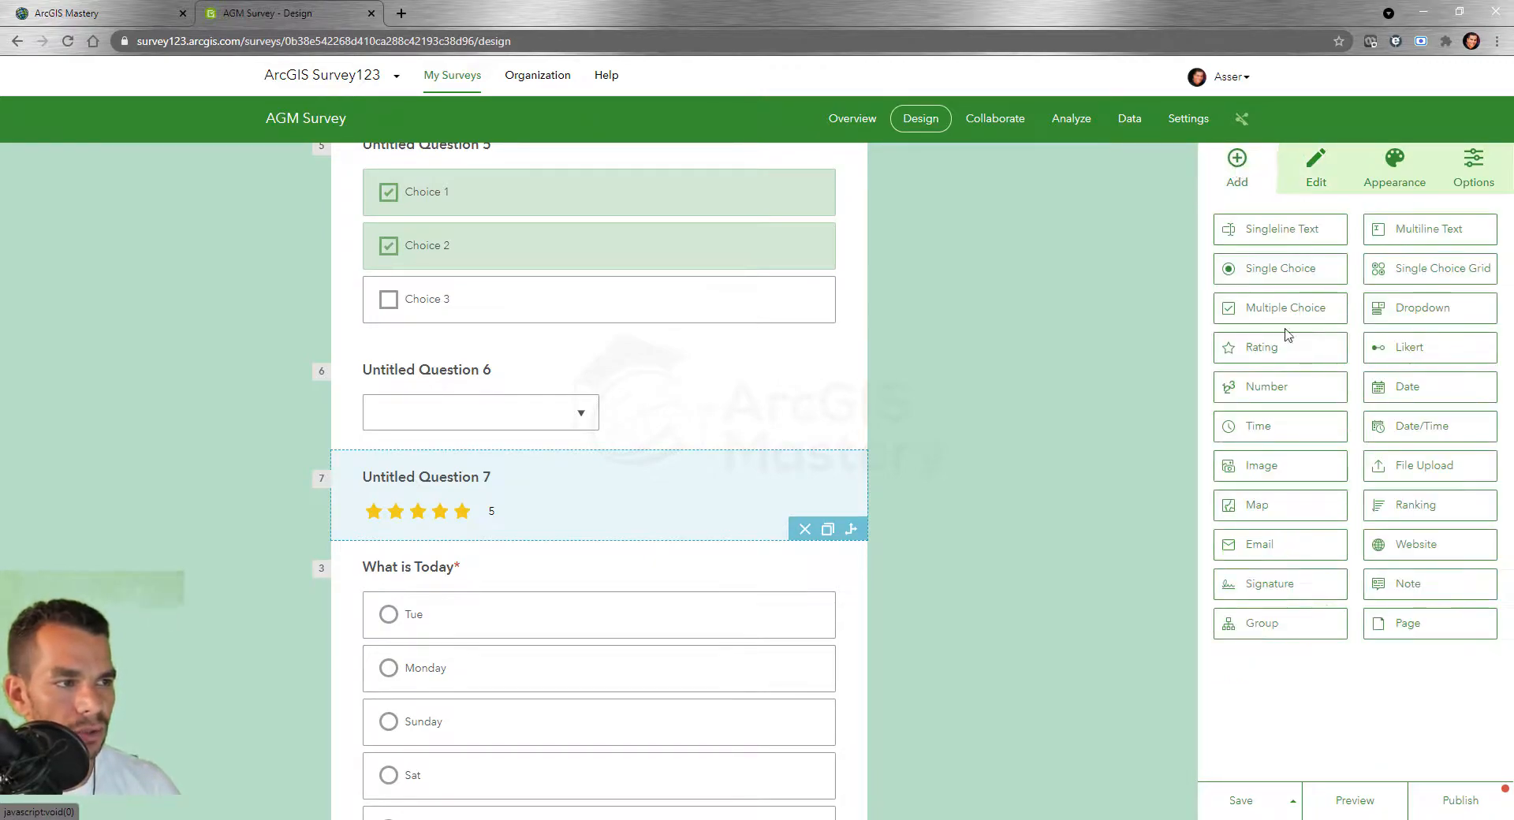
{"action": "left_click_drag", "start_coordinate": [1424, 365], "coordinate": [575, 487]}
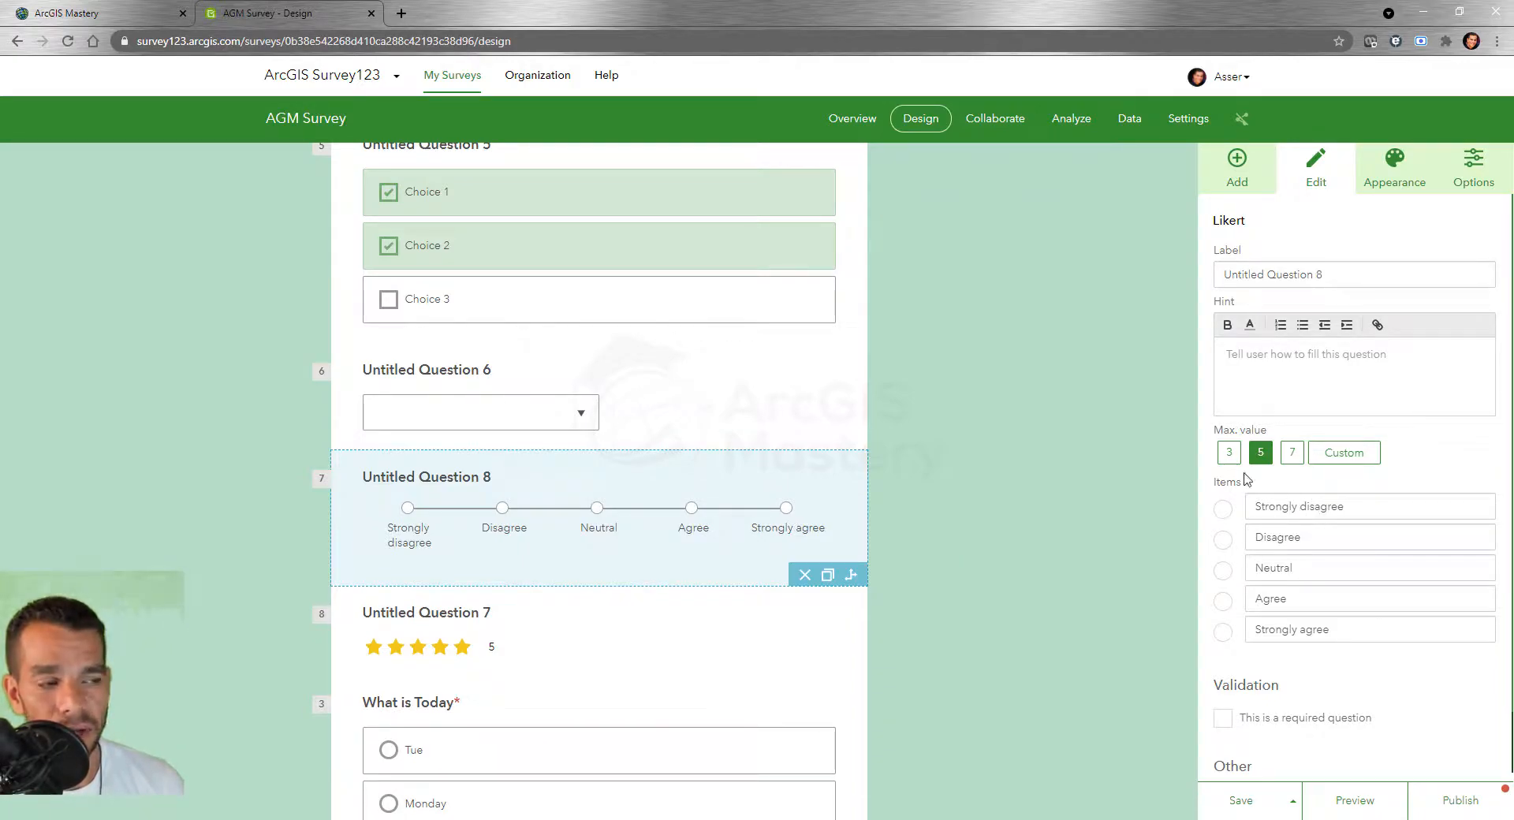
{"action": "left_click", "coordinate": [1230, 454]}
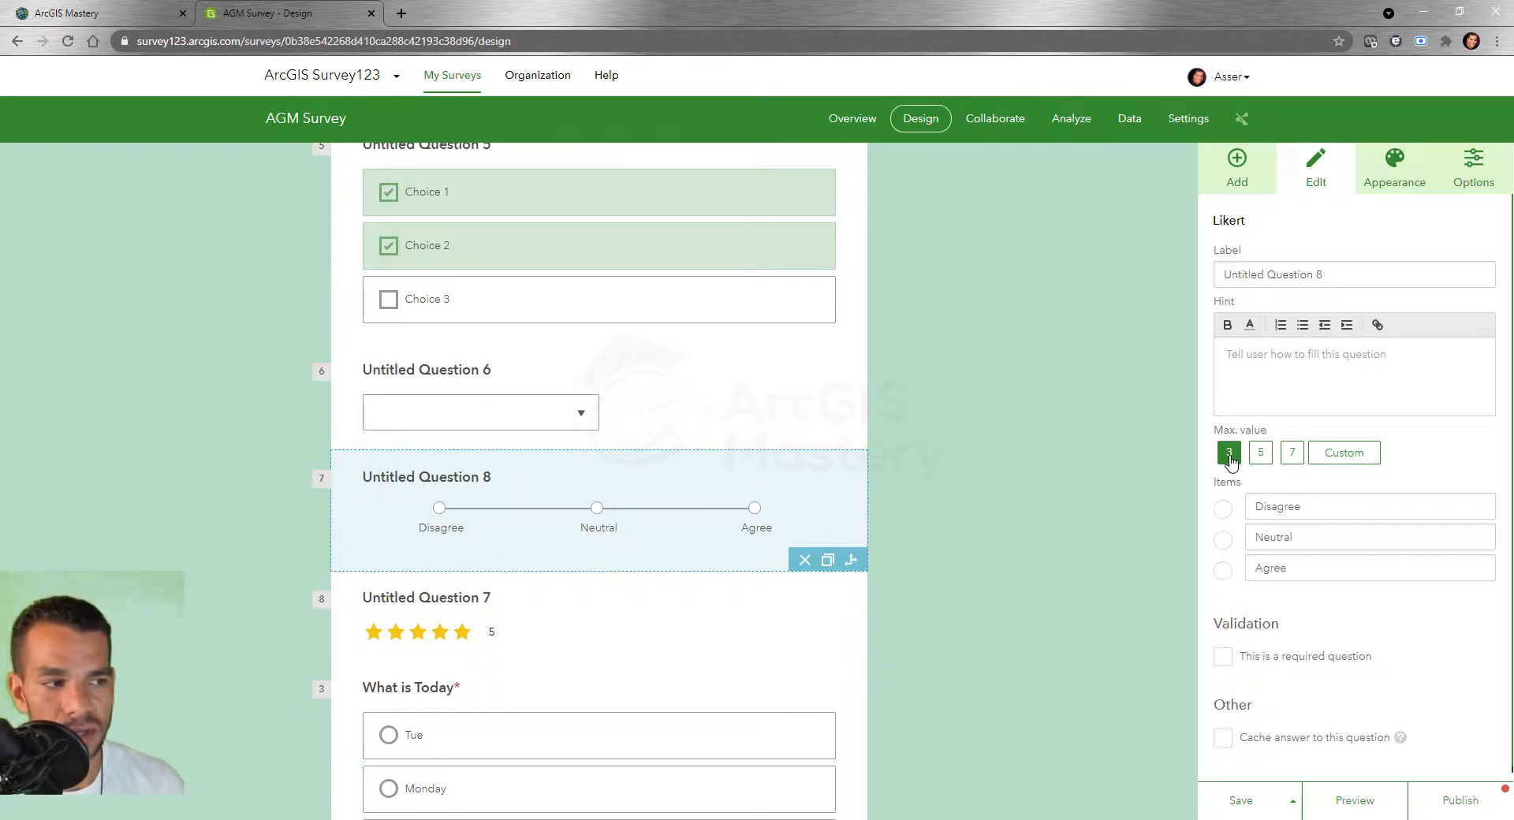
{"action": "left_click", "coordinate": [1260, 457]}
{"action": "left_click", "coordinate": [1293, 458]}
{"action": "left_click", "coordinate": [1328, 461]}
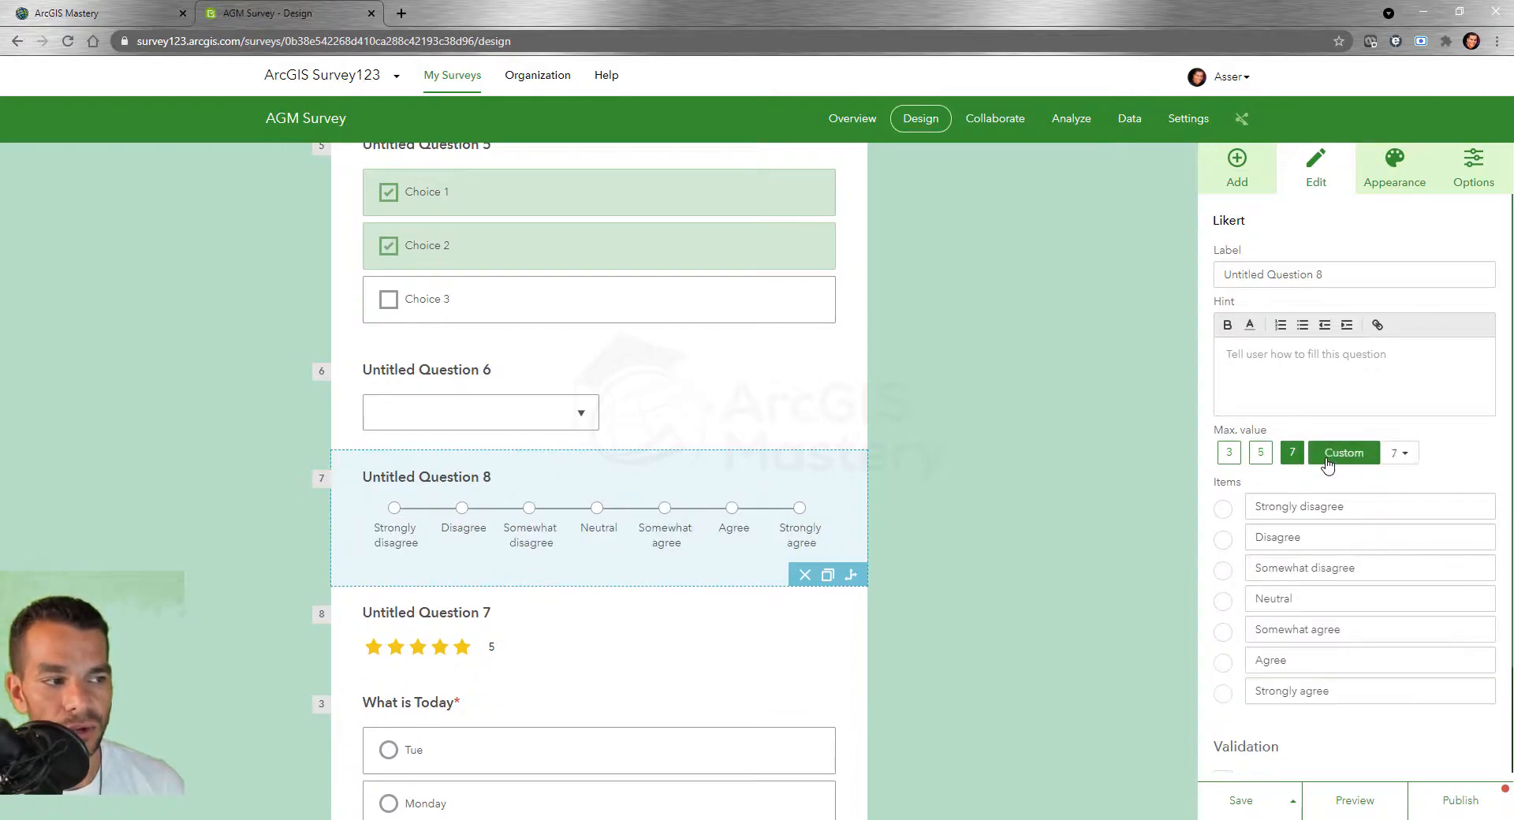
{"action": "left_click", "coordinate": [1400, 453]}
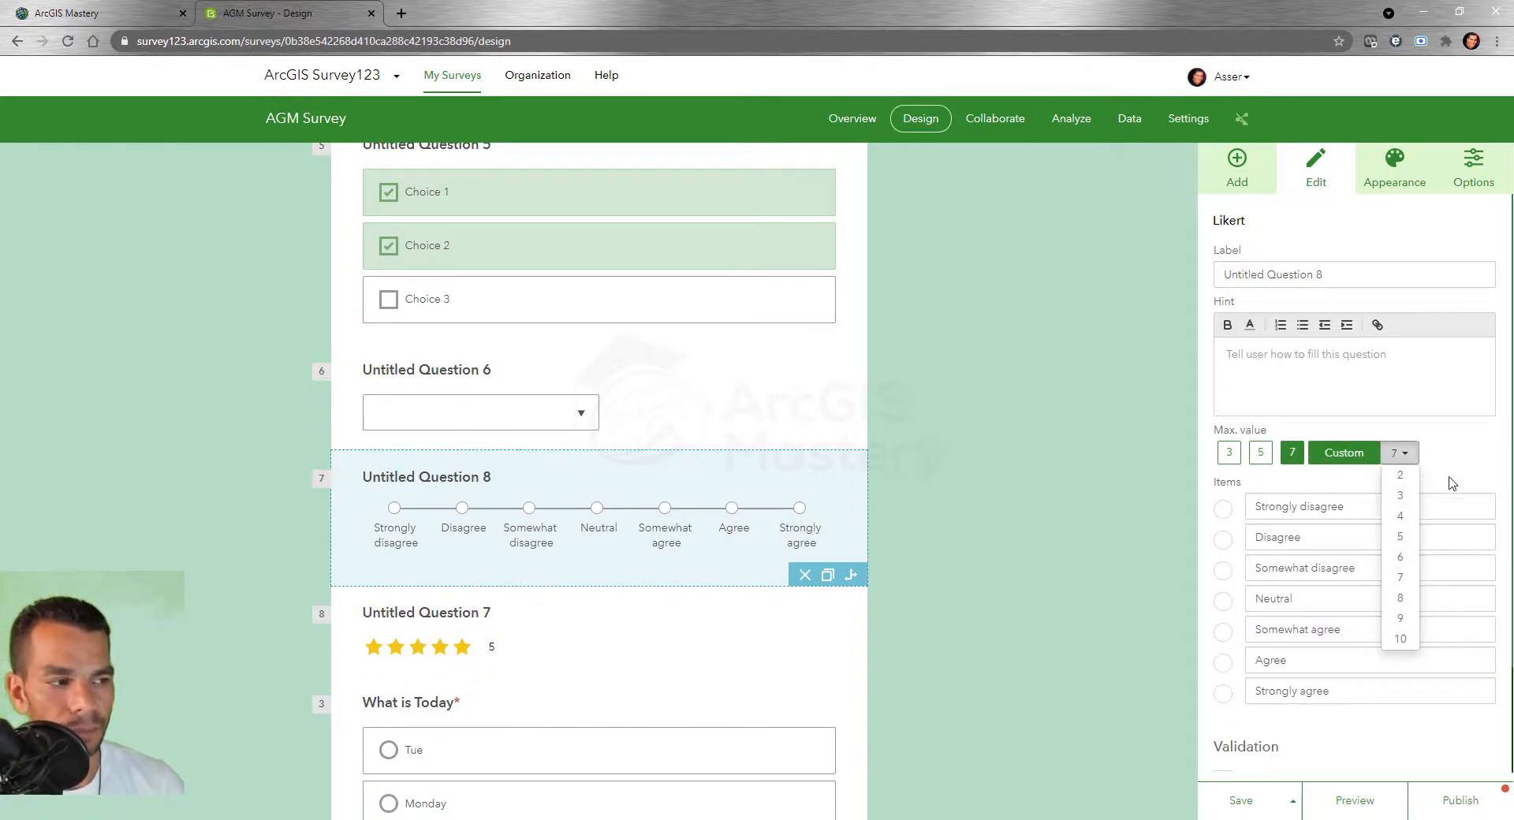
{"action": "left_click", "coordinate": [1451, 485]}
{"action": "left_click", "coordinate": [1260, 454]}
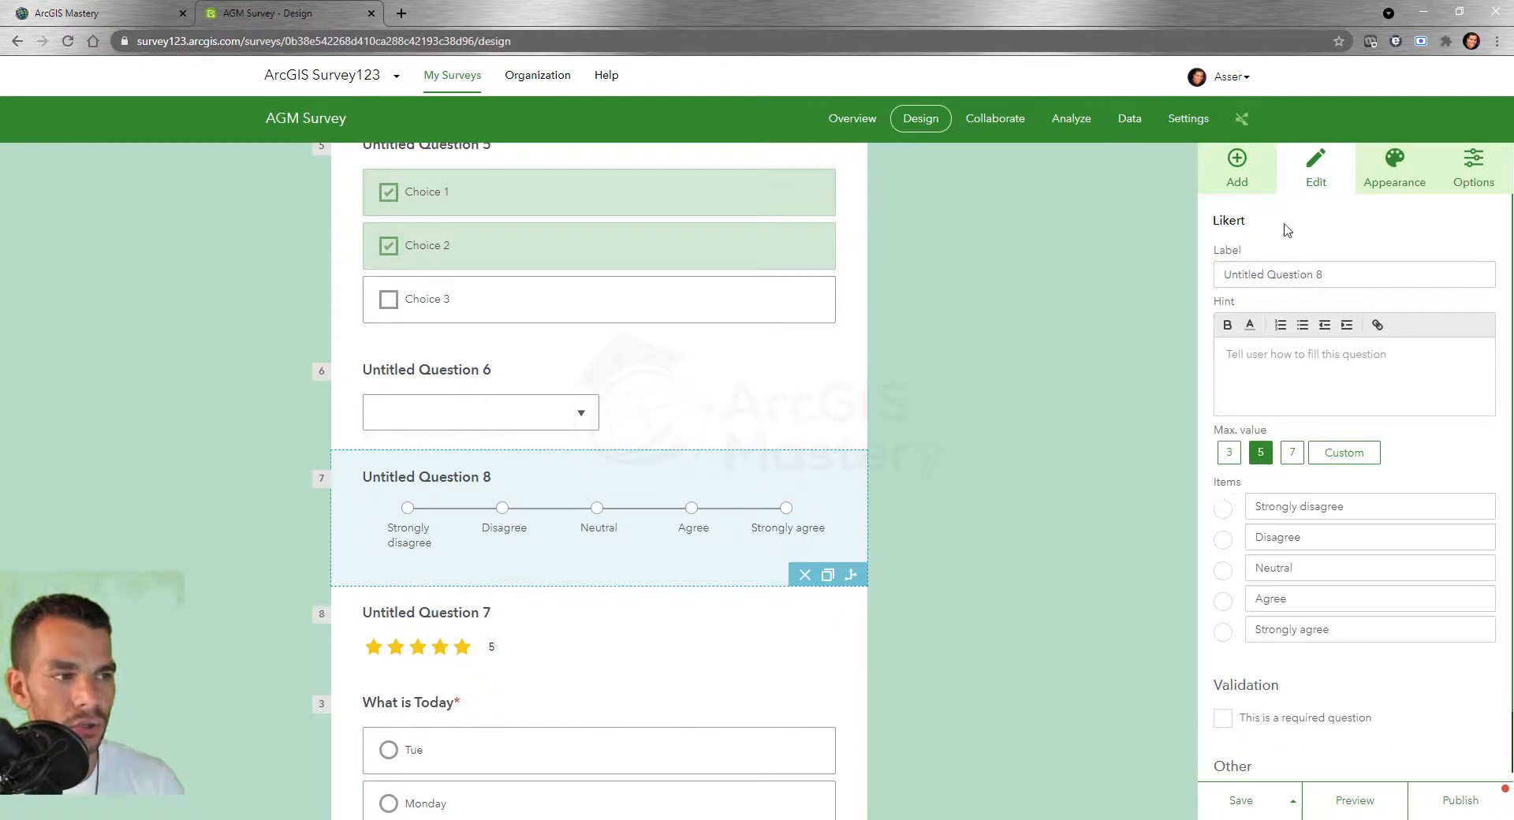
Add a Number question between the dropdown and Likert questions and look over the preceding survey questions
{"action": "left_click", "coordinate": [1235, 172]}
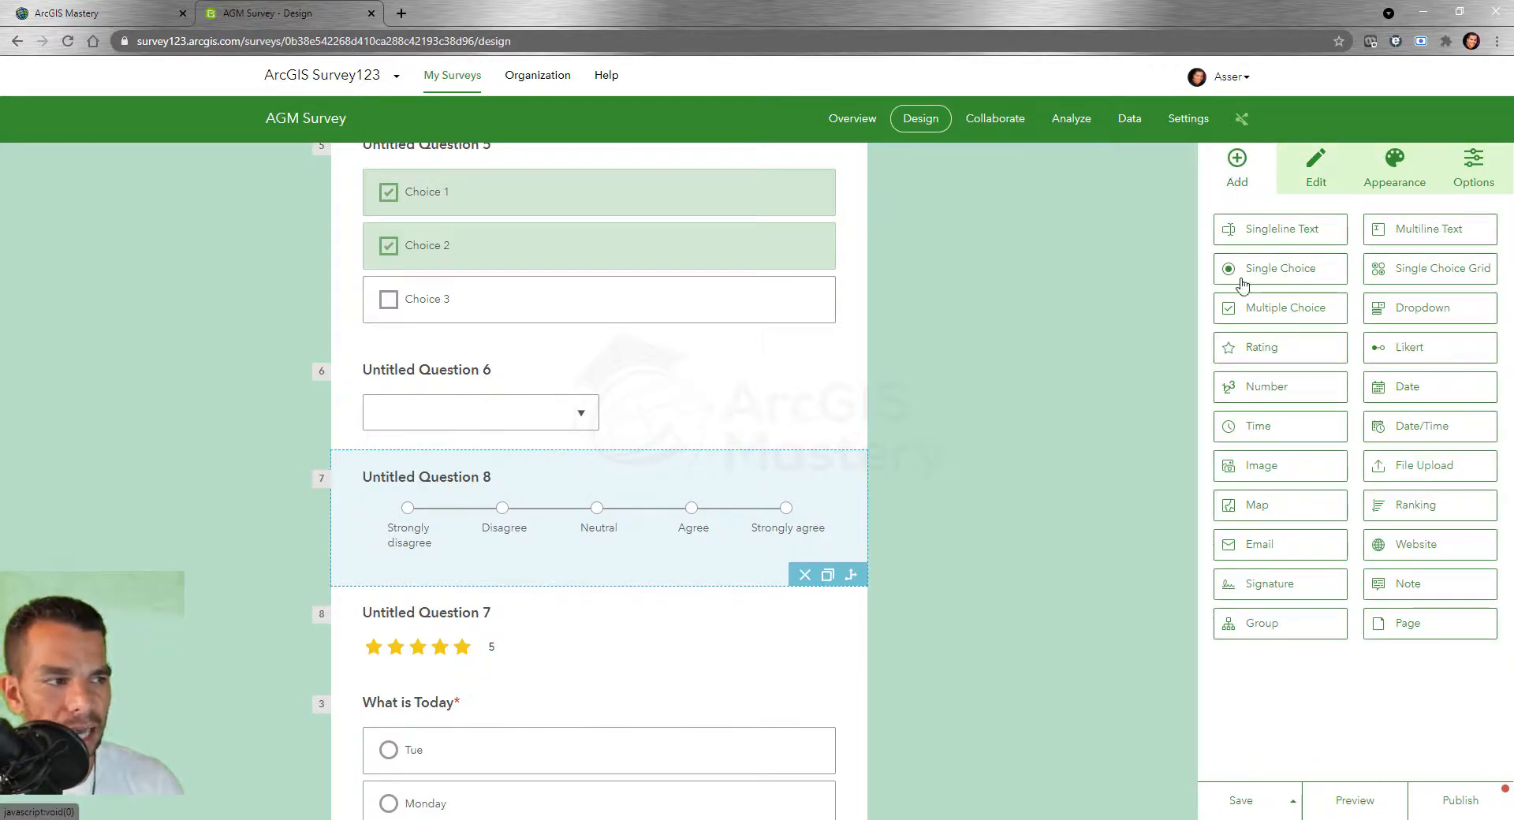
{"action": "left_click_drag", "start_coordinate": [1341, 392], "coordinate": [566, 474]}
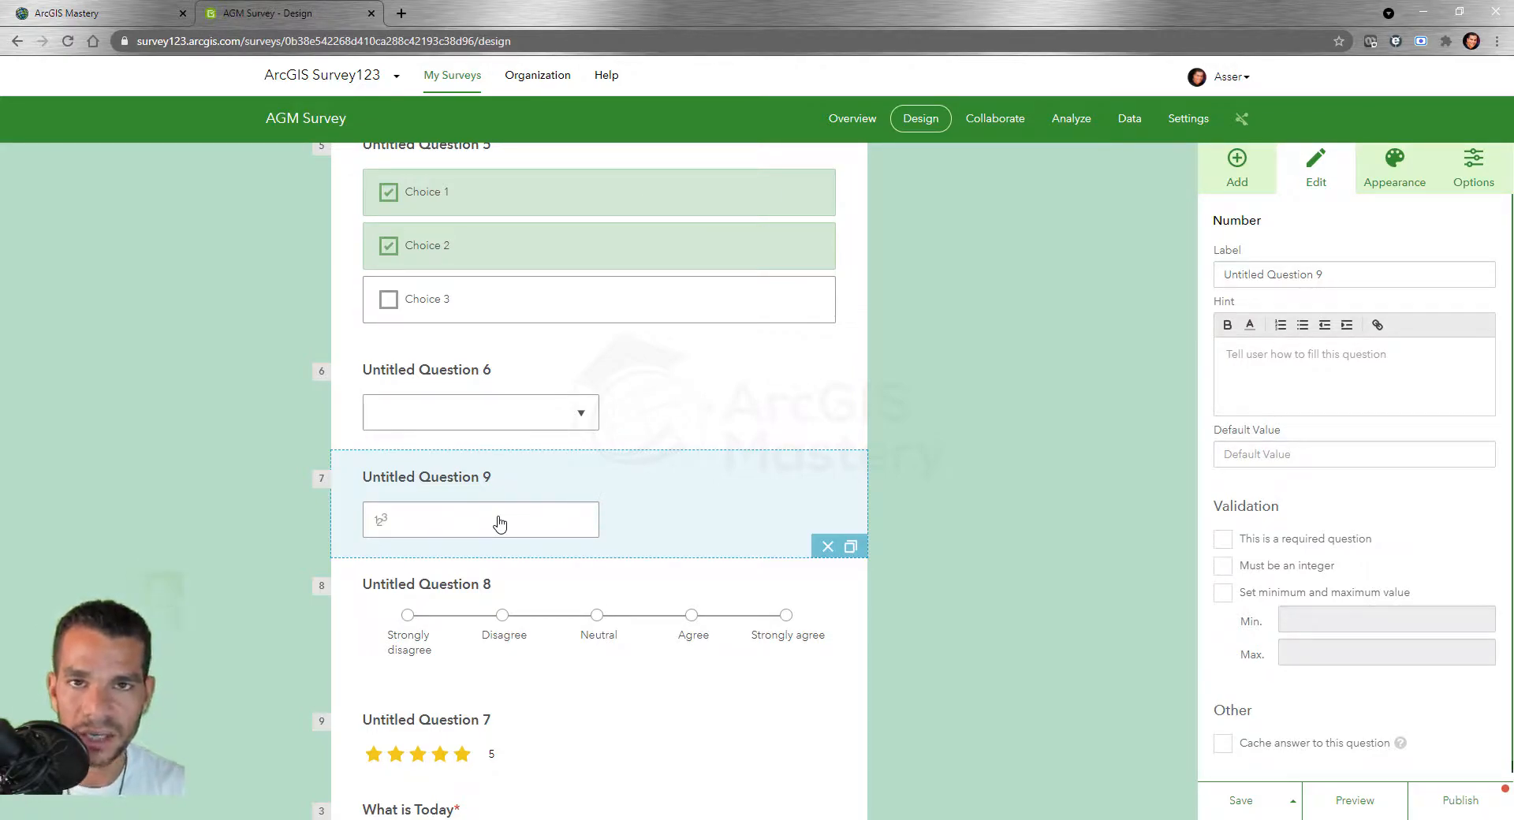
{"action": "scroll", "coordinate": [499, 522], "scroll_direction": "up", "scroll_amount": 8}
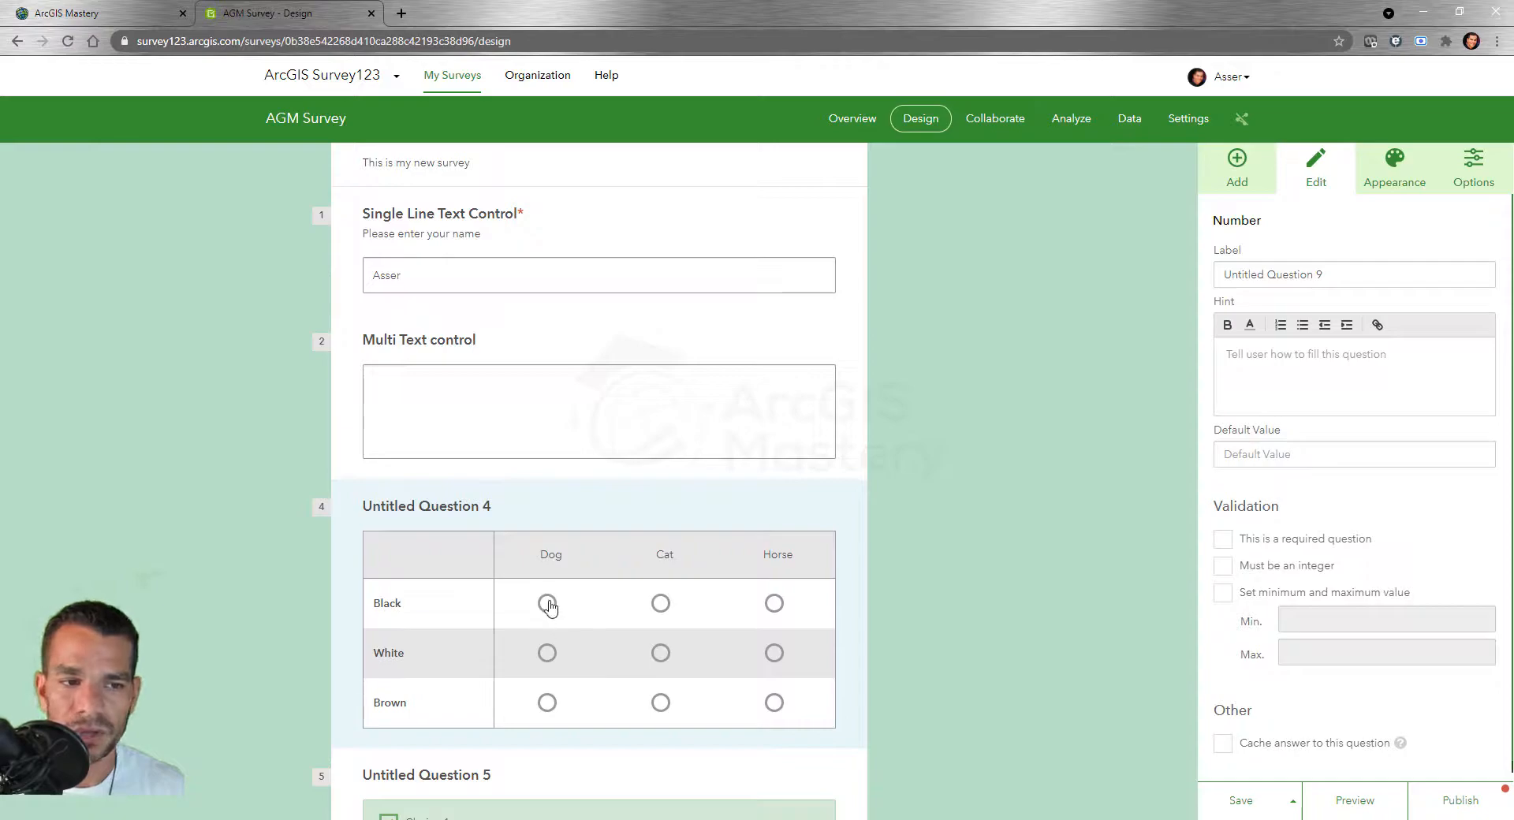
{"action": "scroll", "coordinate": [568, 623], "scroll_direction": "down", "scroll_amount": 6}
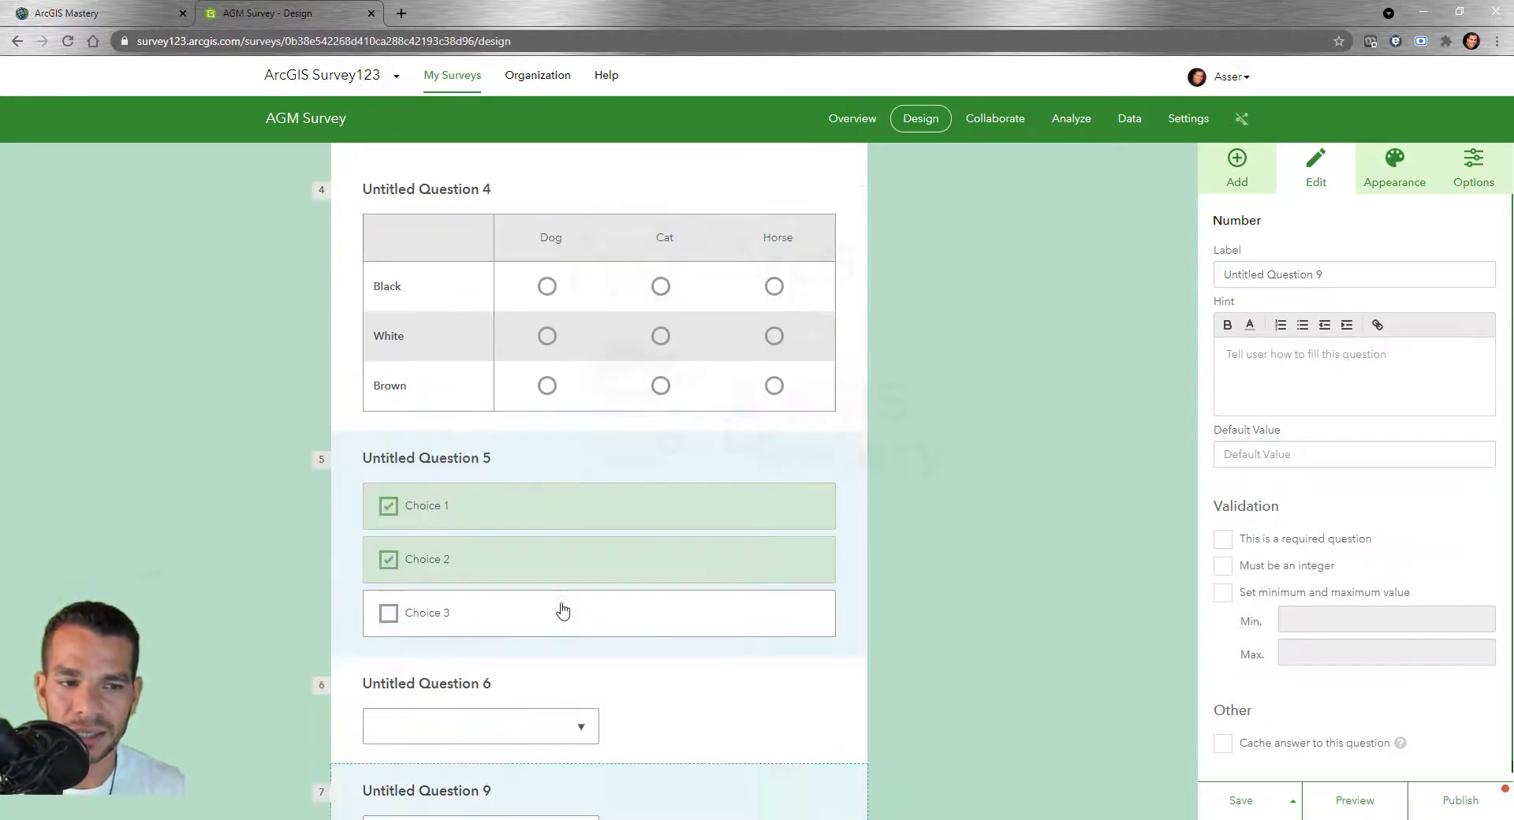
{"action": "scroll", "coordinate": [490, 438], "scroll_direction": "down", "scroll_amount": 3}
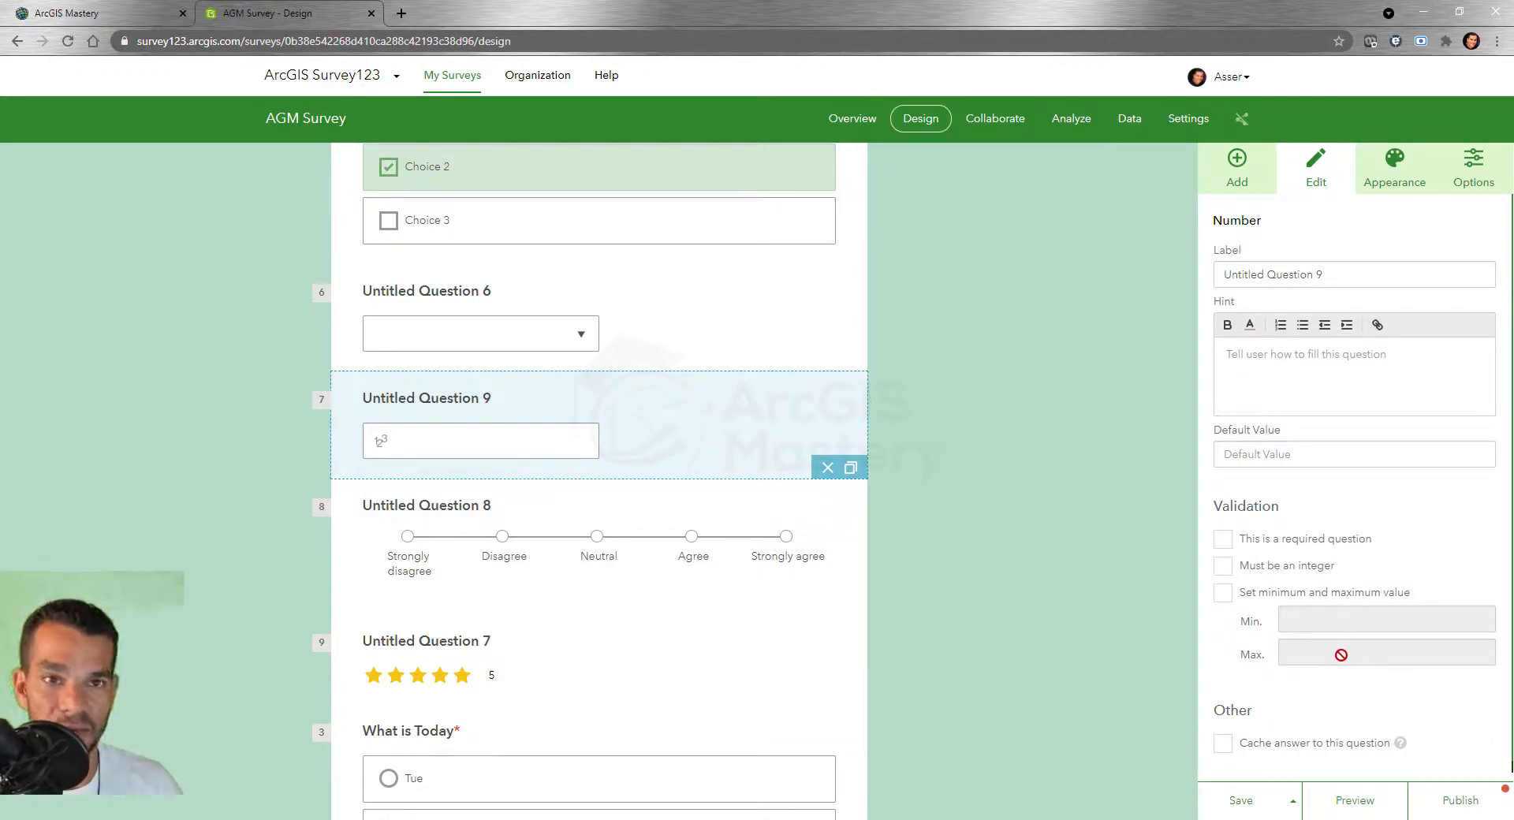
Add a Date question between the number and Likert questions and set its specified default date to 8/10/21
{"action": "left_click", "coordinate": [1239, 183]}
{"action": "left_click_drag", "start_coordinate": [1416, 395], "coordinate": [505, 541]}
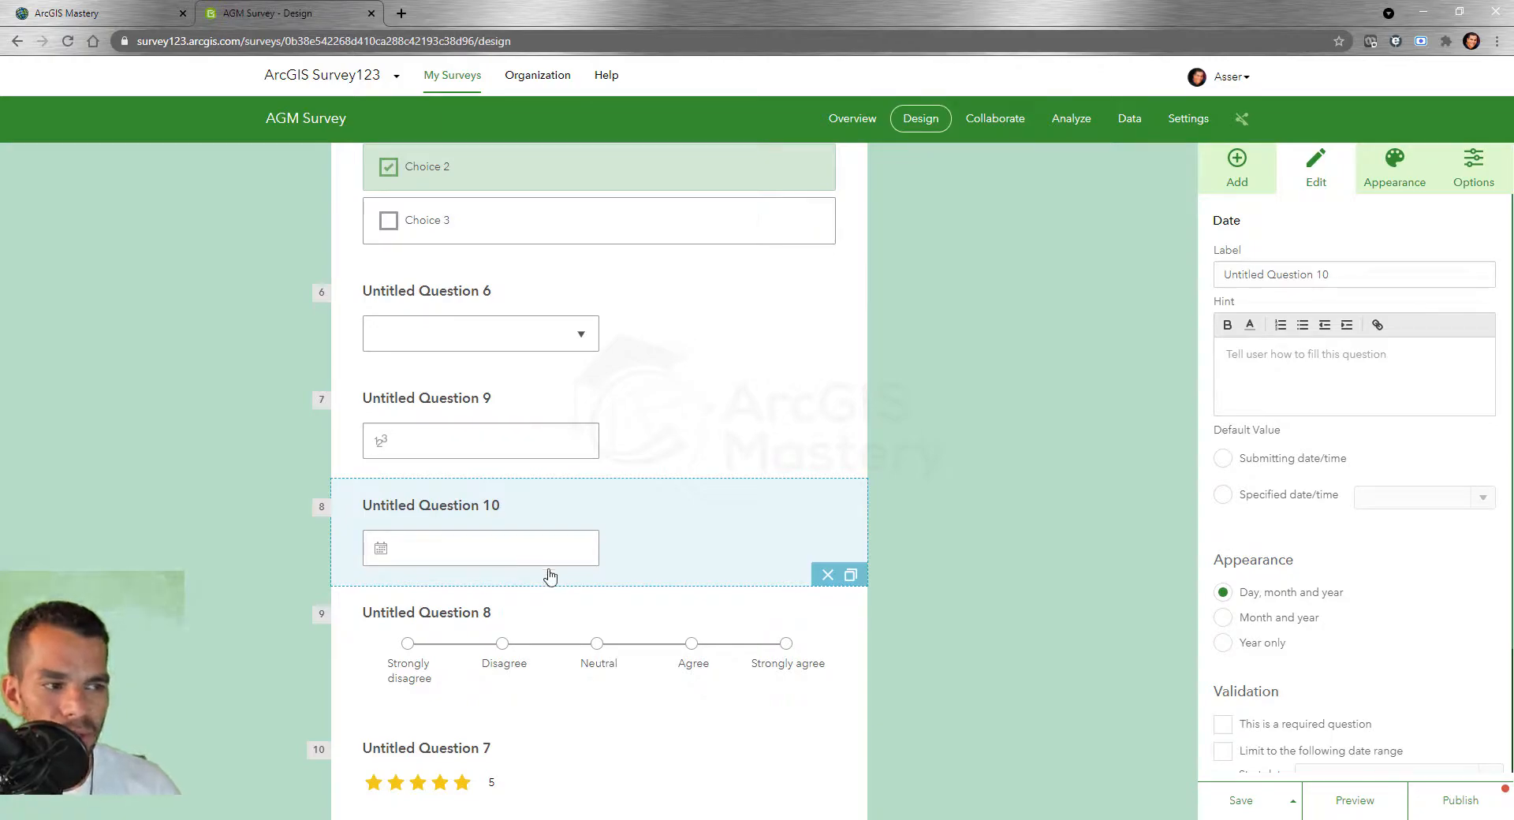
{"action": "left_click", "coordinate": [1225, 460]}
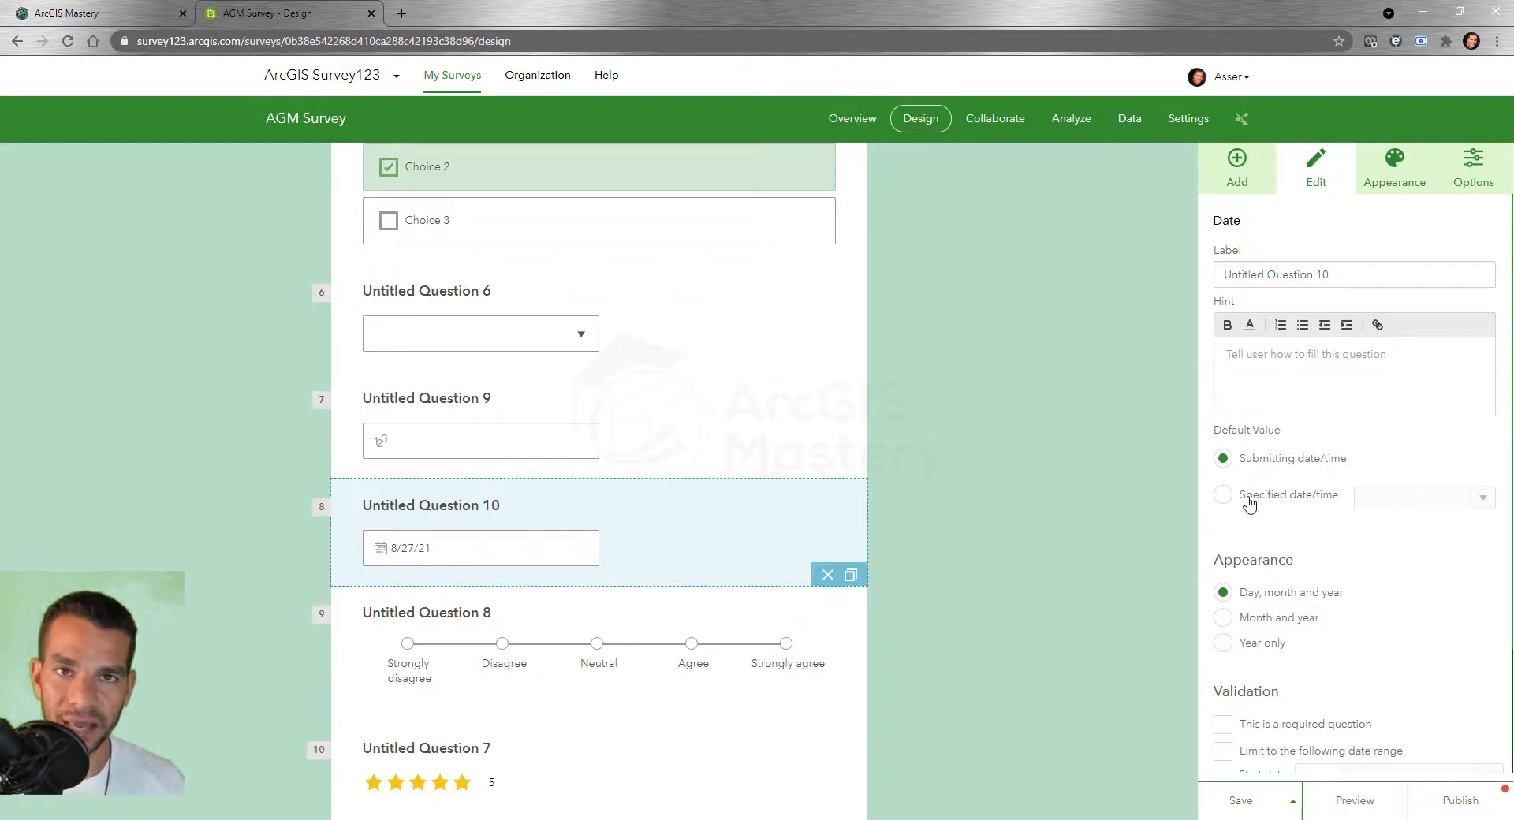
{"action": "left_click", "coordinate": [1248, 500]}
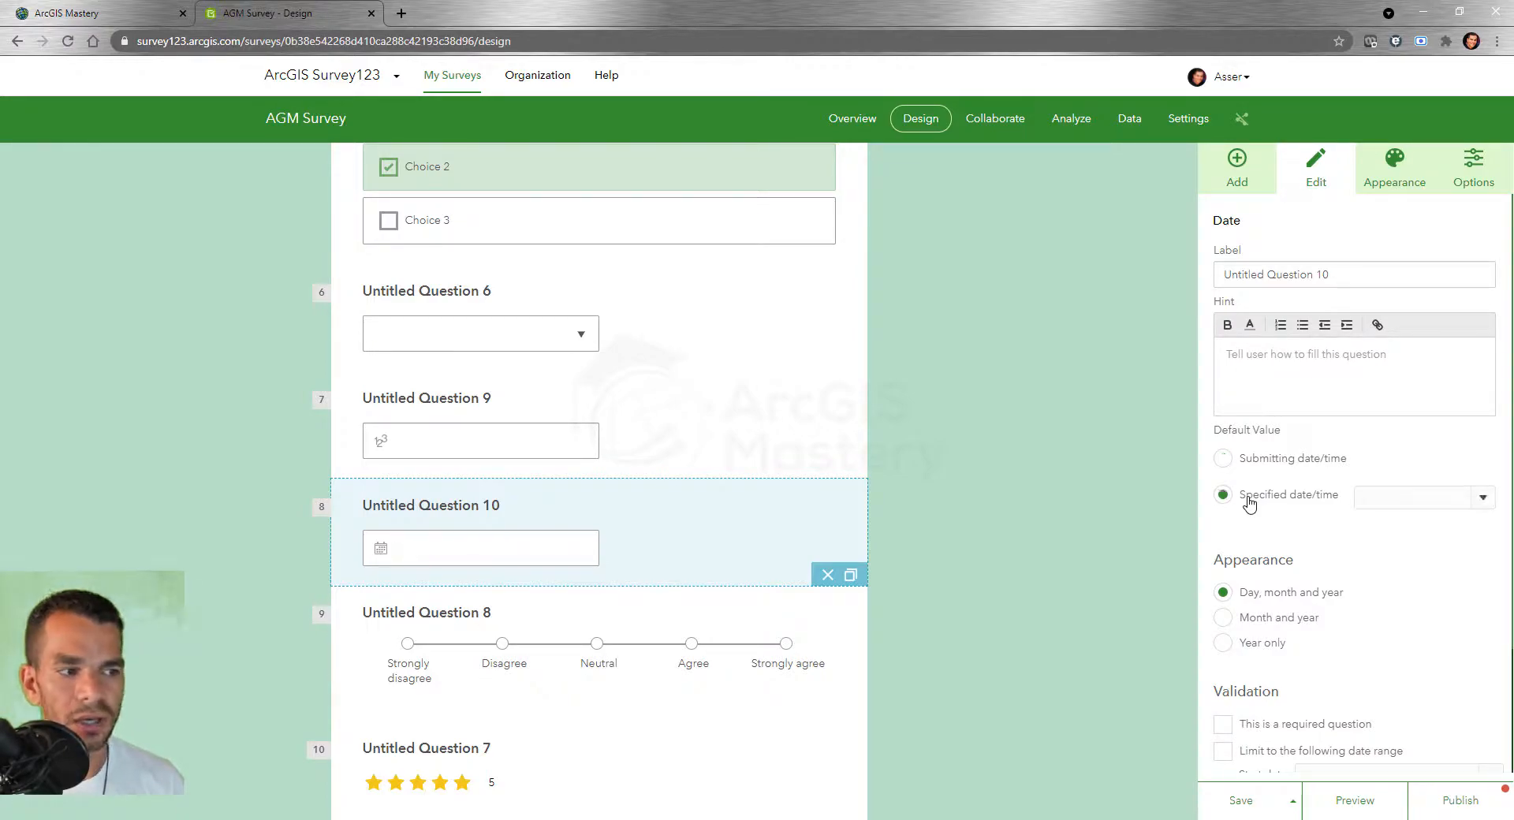
{"action": "left_click", "coordinate": [1483, 498]}
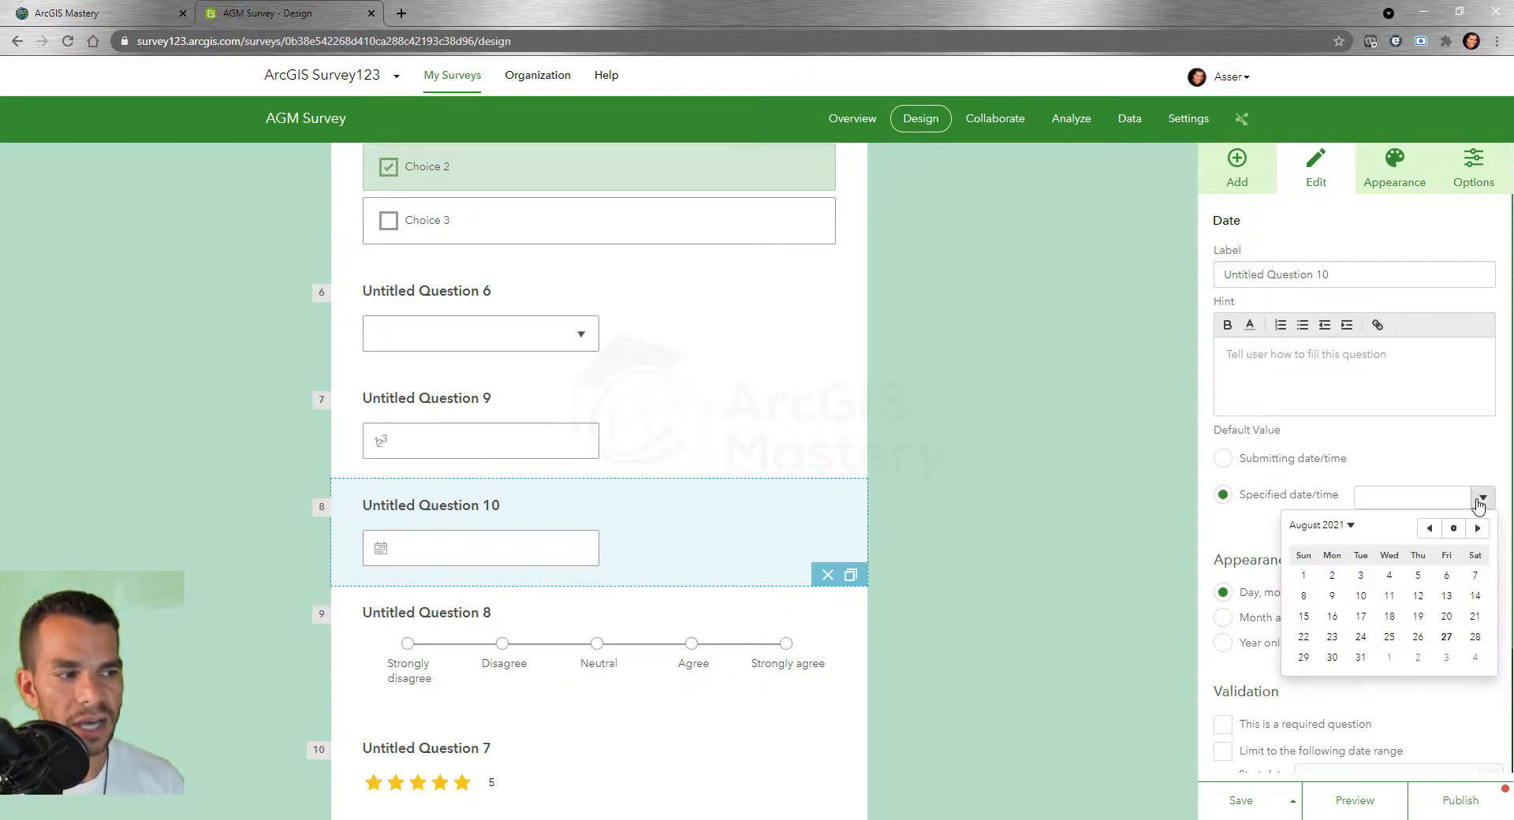
{"action": "left_click", "coordinate": [1362, 597]}
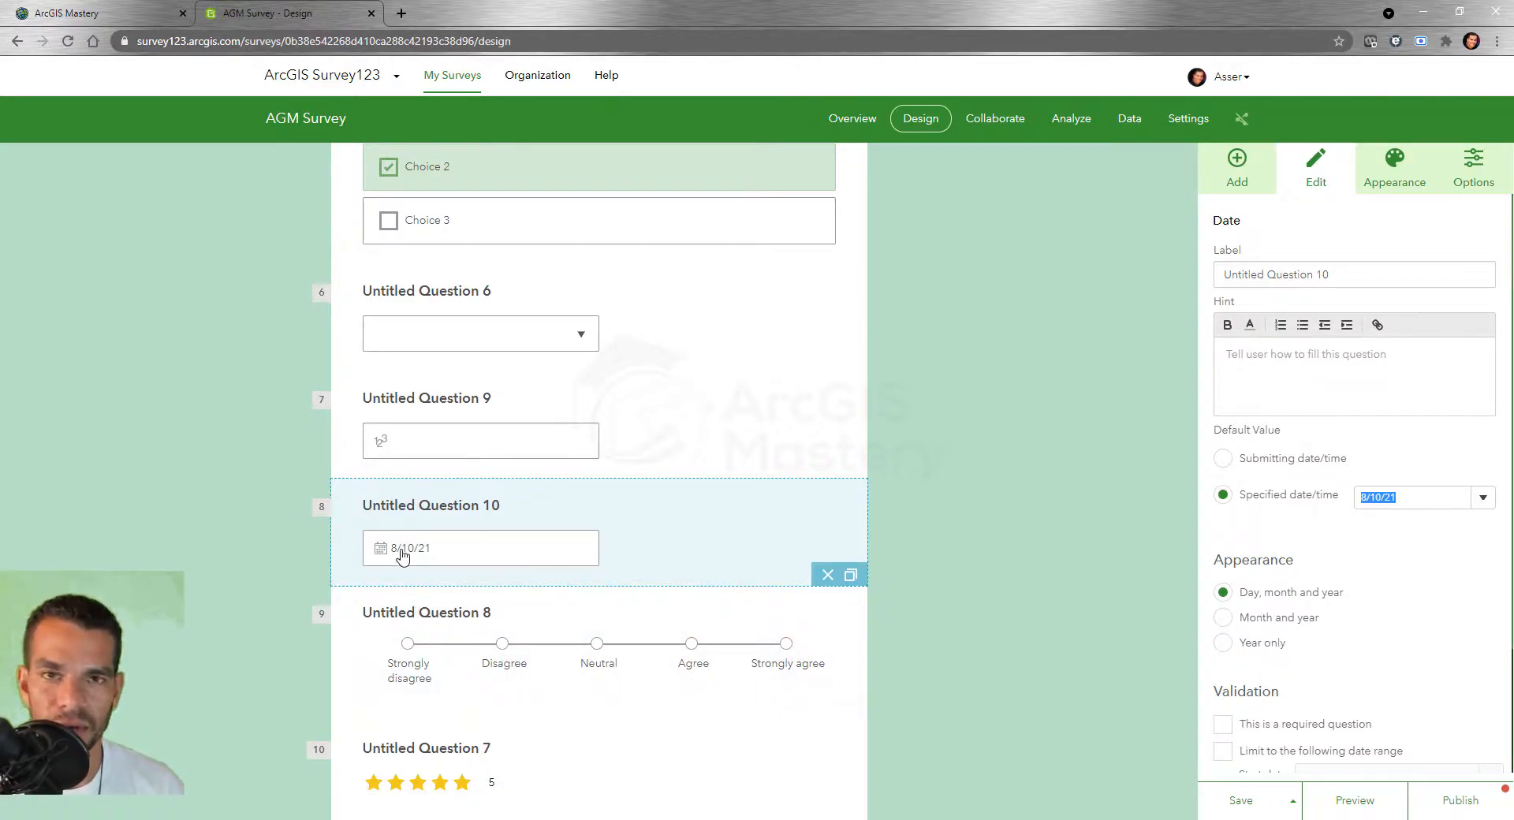
Limit the date question to a date range and set the range's start date to 1/1/21
{"action": "scroll", "coordinate": [1412, 585], "scroll_direction": "down", "scroll_amount": 2}
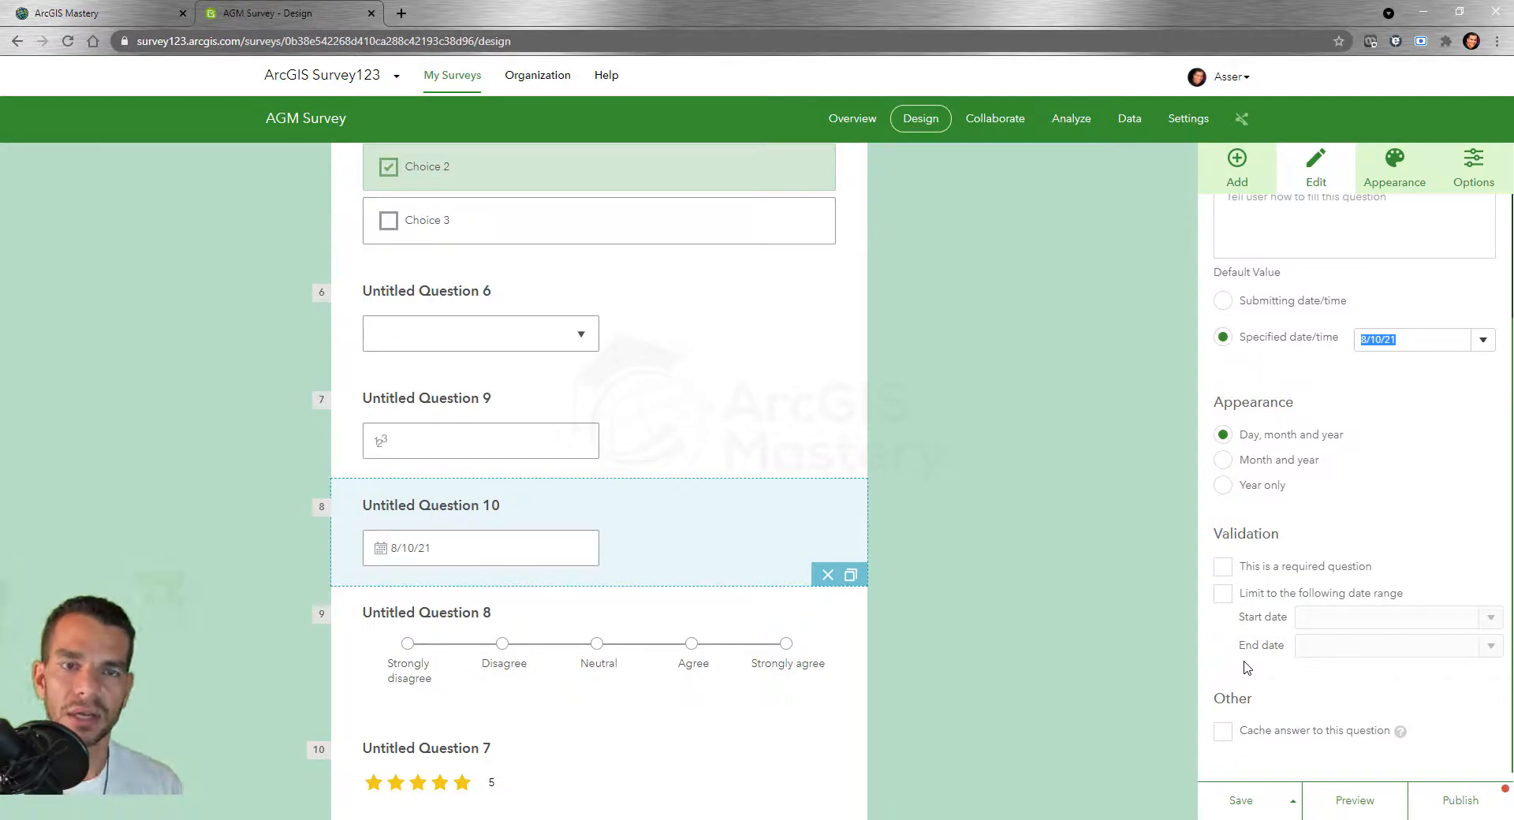
{"action": "left_click", "coordinate": [1498, 628]}
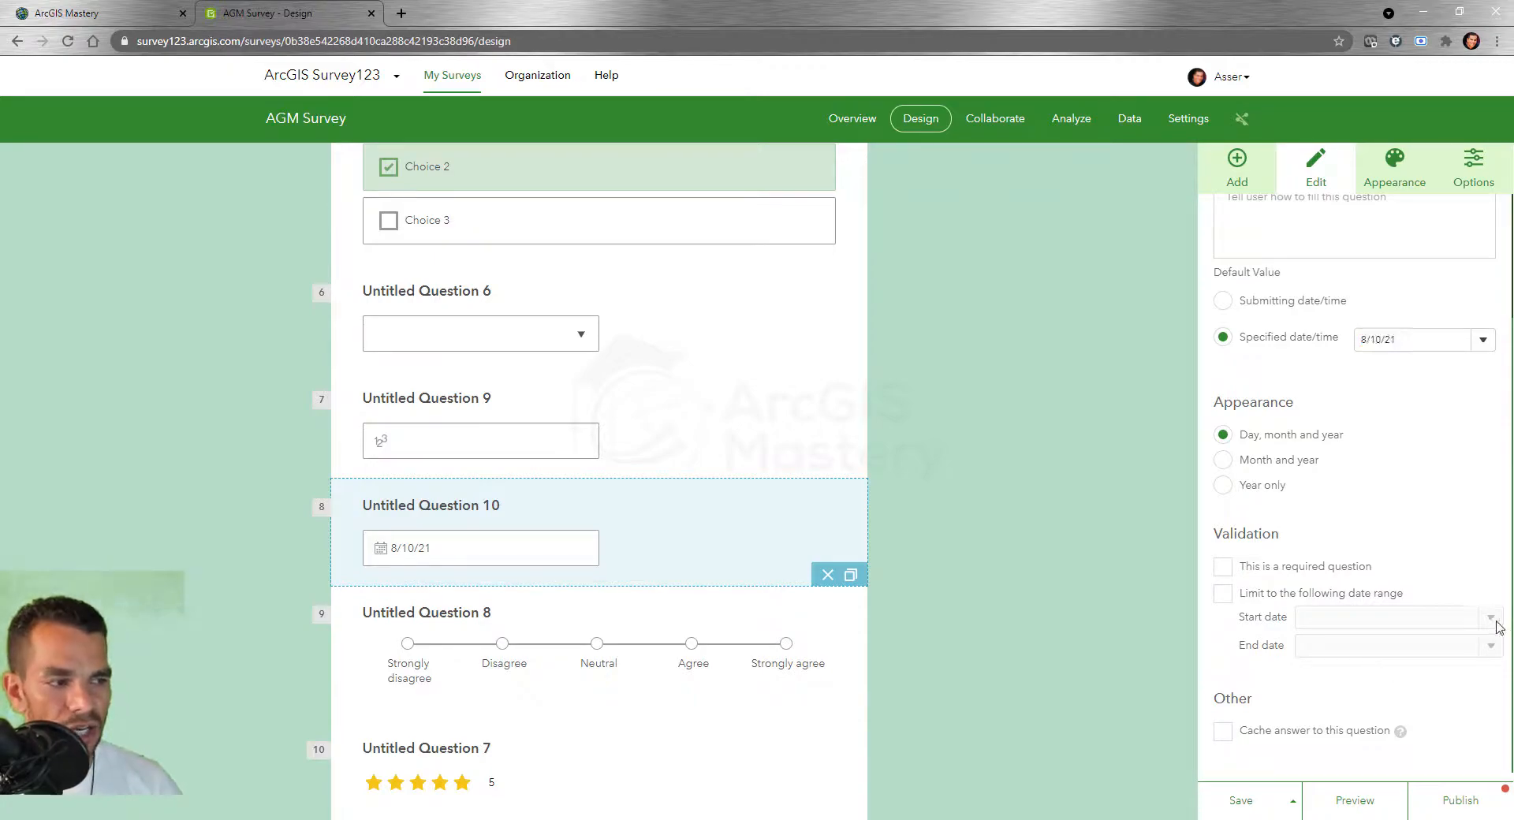
{"action": "left_click", "coordinate": [1222, 596]}
{"action": "left_click", "coordinate": [1490, 620]}
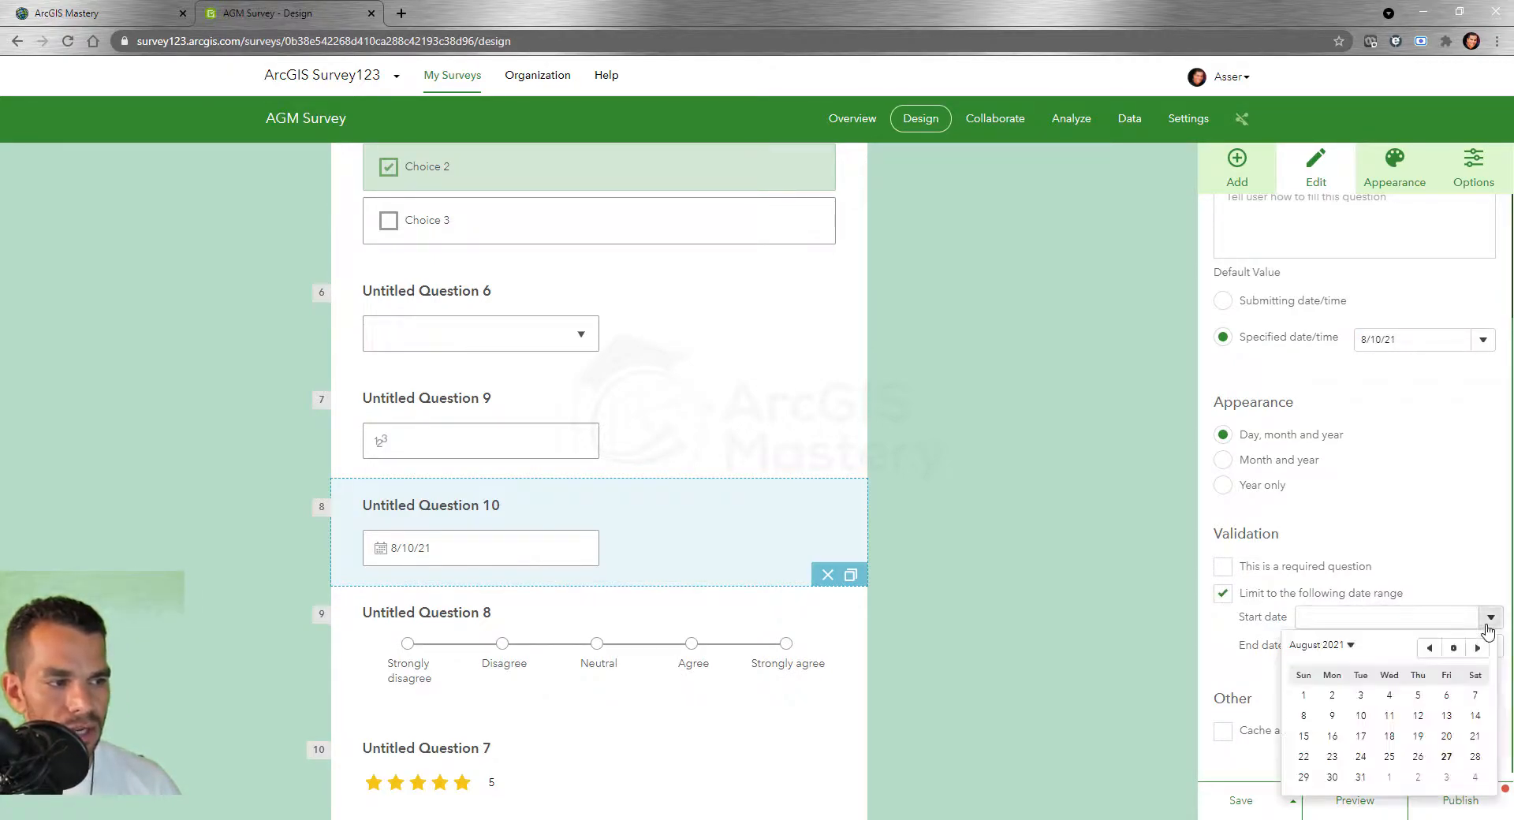
{"action": "left_click", "coordinate": [1427, 649]}
{"action": "left_click", "coordinate": [1427, 649]}
{"action": "left_click", "coordinate": [1426, 649]}
{"action": "left_click", "coordinate": [1427, 649]}
{"action": "left_click", "coordinate": [1427, 649]}
{"action": "left_click", "coordinate": [1427, 649]}
{"action": "left_click", "coordinate": [1427, 650]}
{"action": "left_click", "coordinate": [1427, 649]}
{"action": "left_click", "coordinate": [1427, 649]}
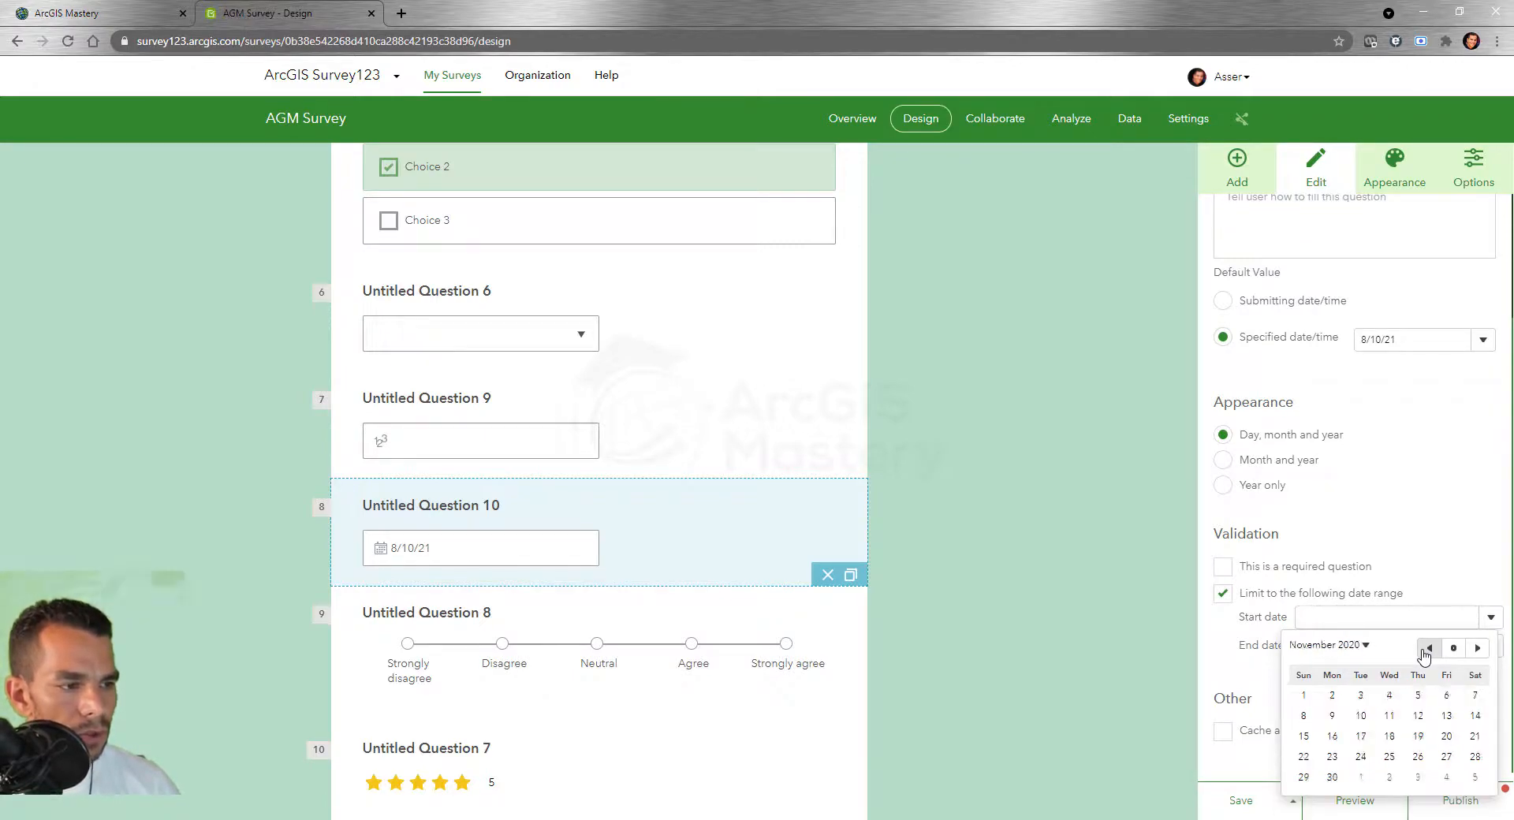
{"action": "left_click", "coordinate": [1427, 650]}
{"action": "left_click", "coordinate": [1427, 649]}
{"action": "left_click", "coordinate": [1427, 649]}
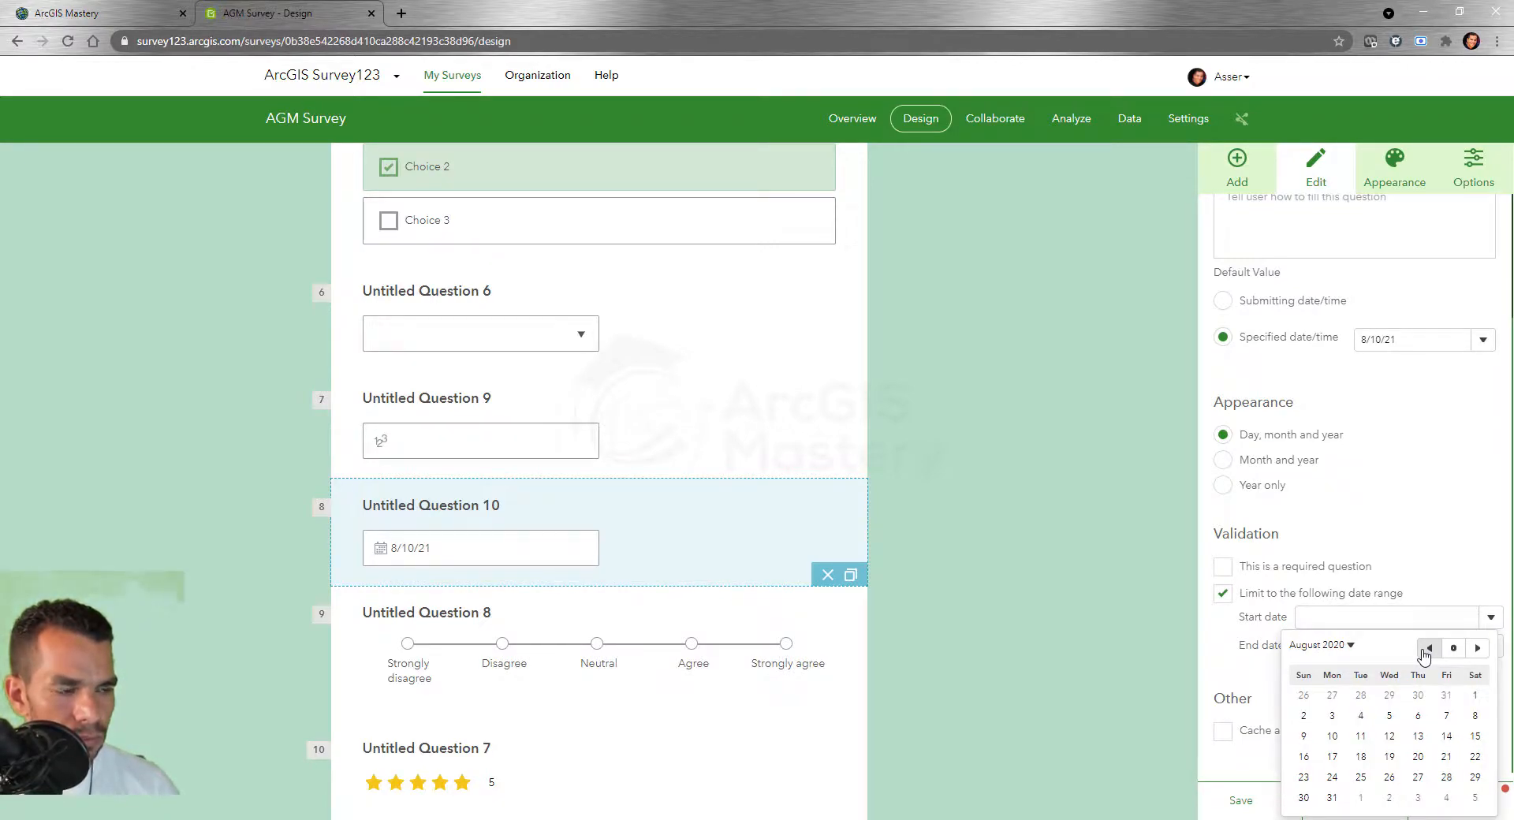
{"action": "left_click", "coordinate": [1477, 648]}
{"action": "left_click", "coordinate": [1477, 649]}
{"action": "left_click", "coordinate": [1477, 648]}
{"action": "left_click", "coordinate": [1478, 648]}
{"action": "left_click", "coordinate": [1477, 648]}
{"action": "left_click", "coordinate": [1477, 648]}
{"action": "left_click", "coordinate": [1477, 649]}
{"action": "left_click", "coordinate": [1477, 648]}
{"action": "left_click", "coordinate": [1429, 649]}
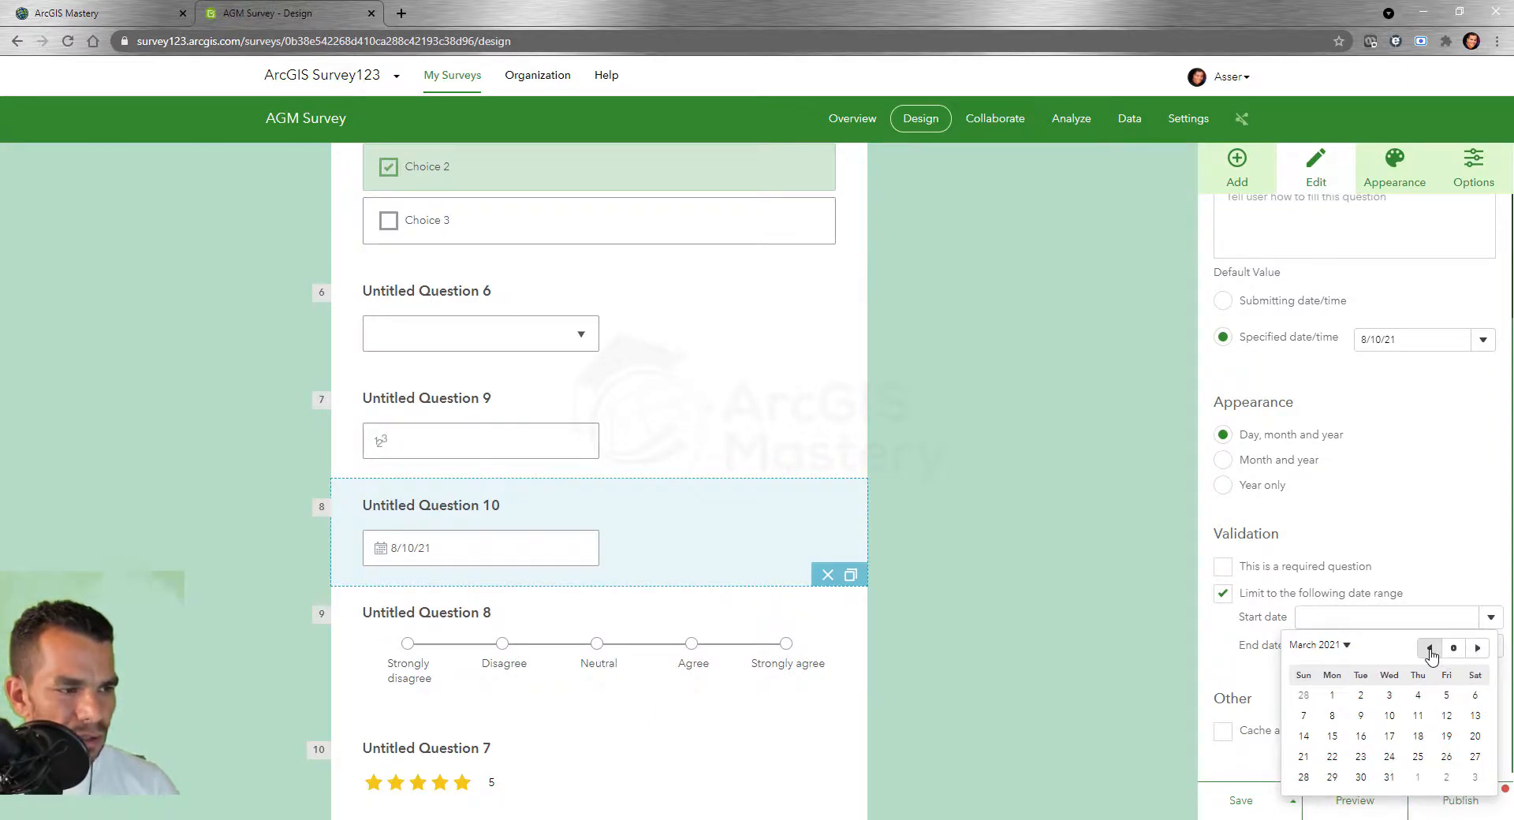
{"action": "left_click", "coordinate": [1431, 650]}
{"action": "left_click", "coordinate": [1430, 649]}
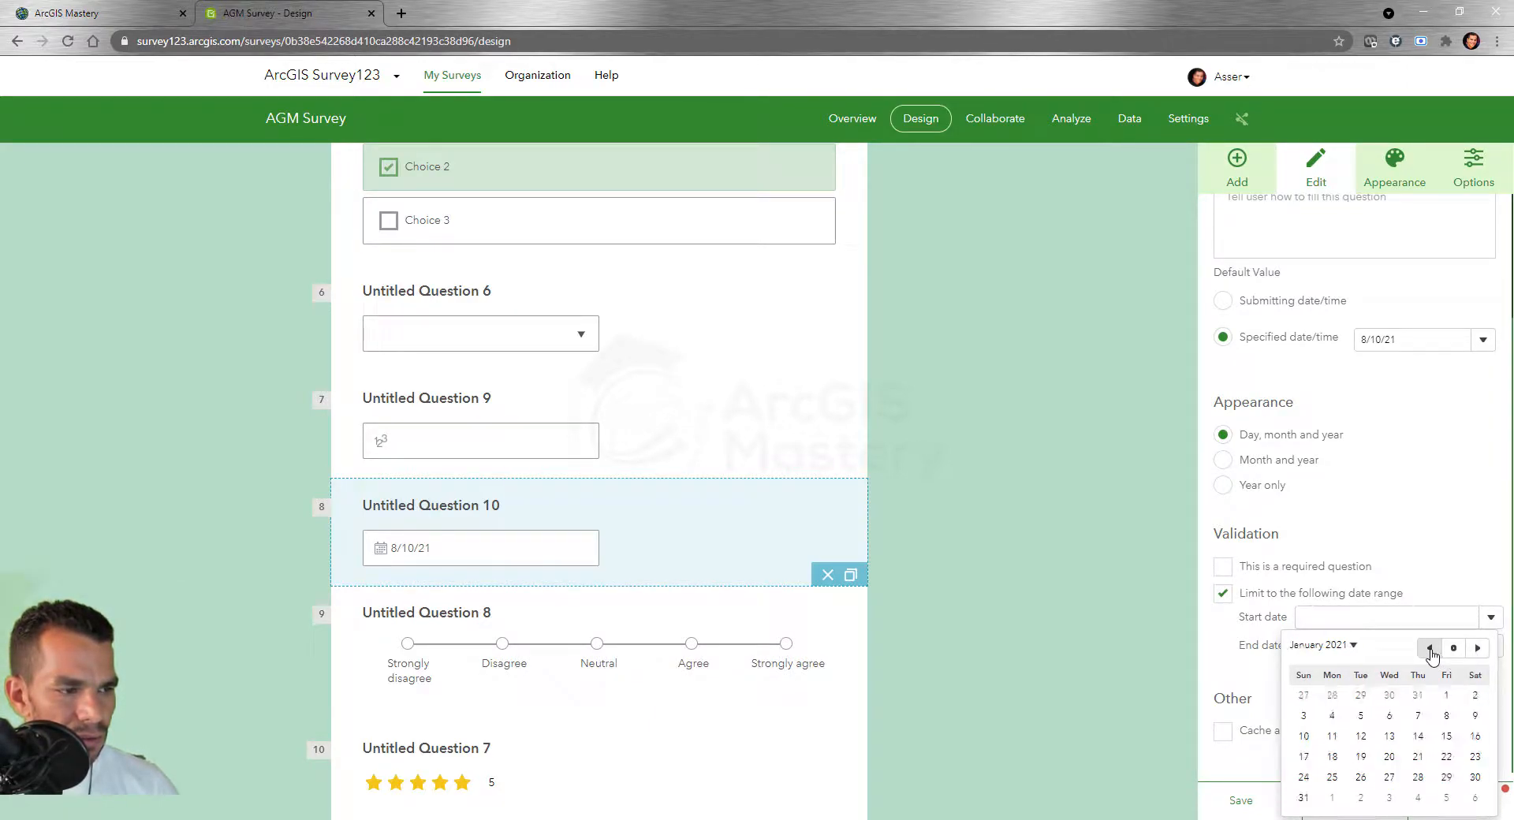
{"action": "left_click", "coordinate": [1447, 697]}
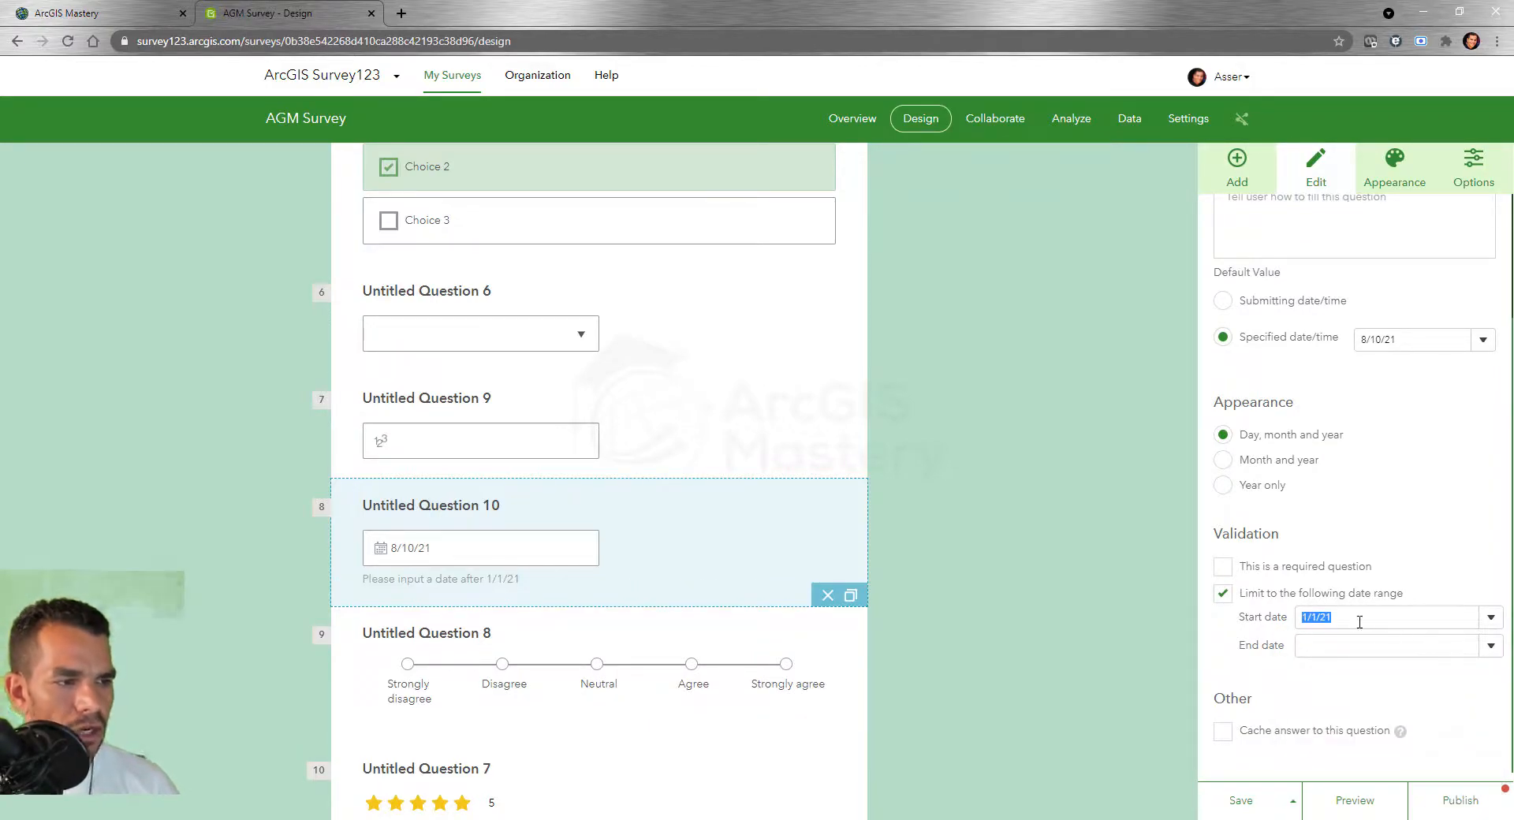
Set the end date of the date question's allowed range to 12/31/21
{"action": "key", "text": "ctrl+c"}
{"action": "left_click", "coordinate": [1357, 647]}
{"action": "key", "text": "ctrl+v"}
{"action": "left_click", "coordinate": [1306, 645]}
{"action": "type", "text": "2/"}
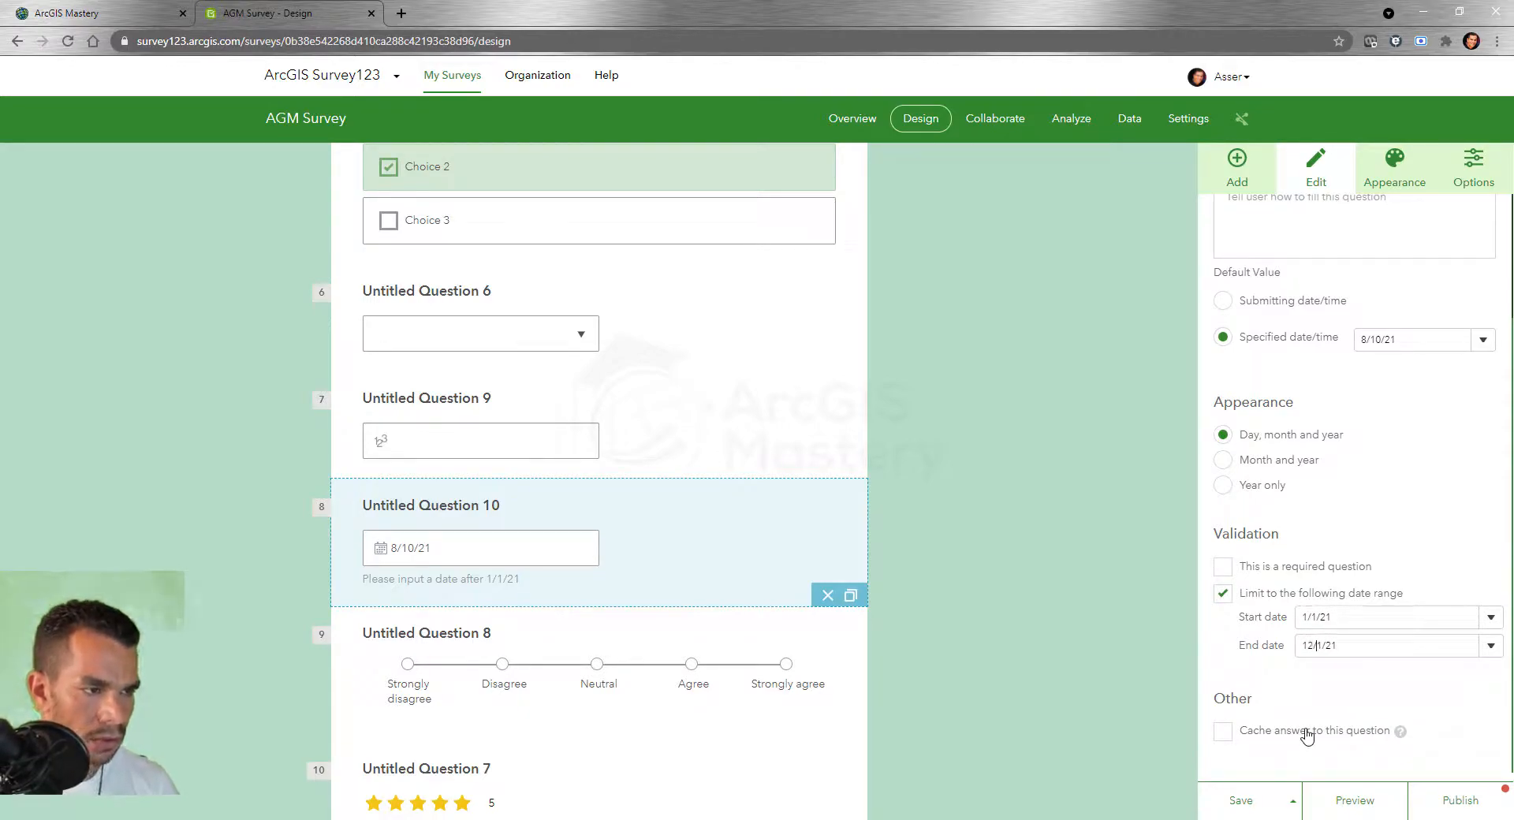
{"action": "type", "text": "3"}
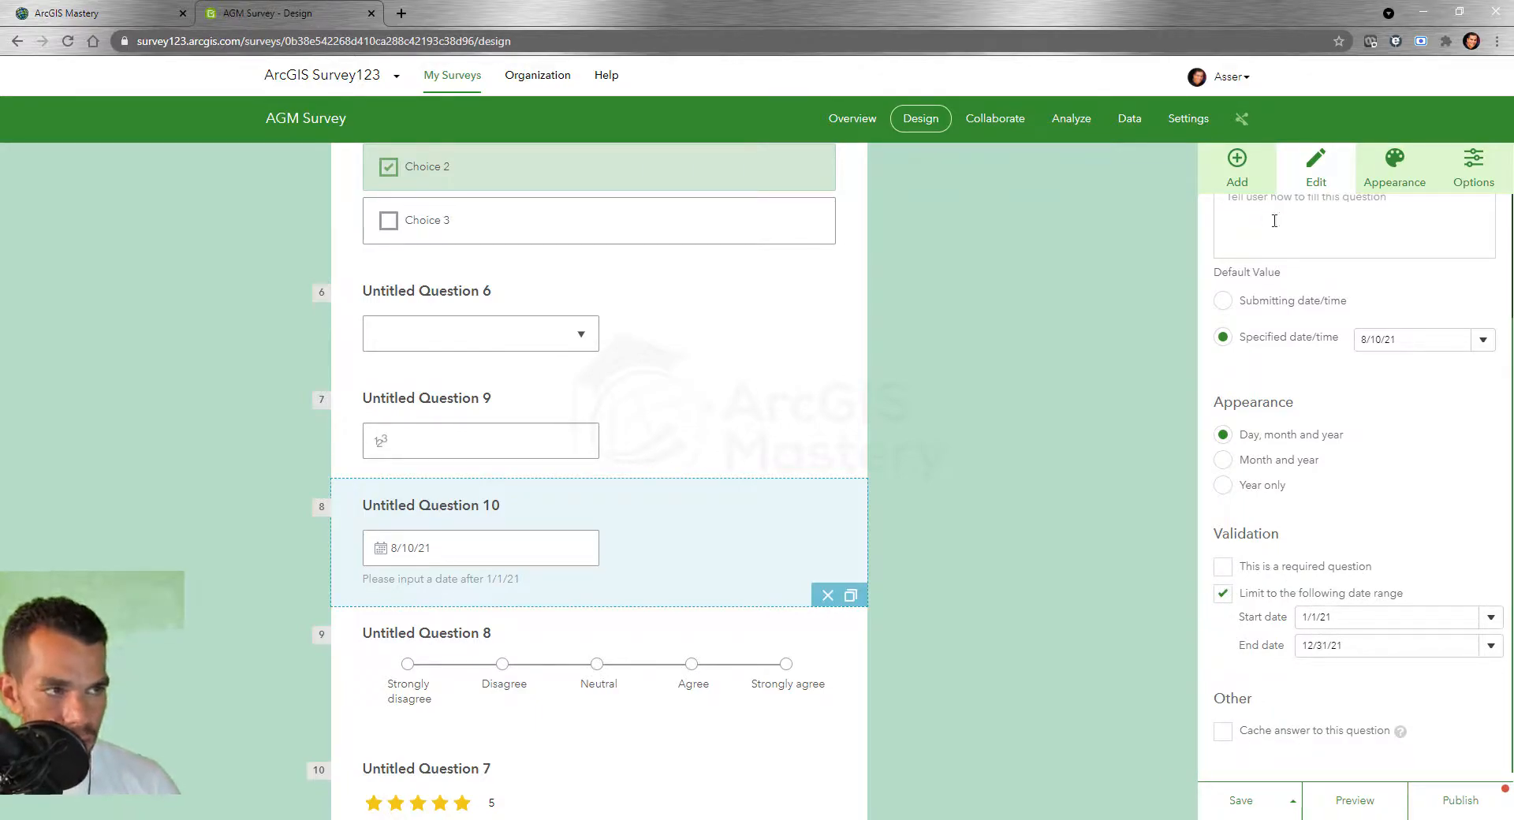
Add a Time question directly below the date question and a Date/Time question below that
{"action": "left_click", "coordinate": [1237, 167]}
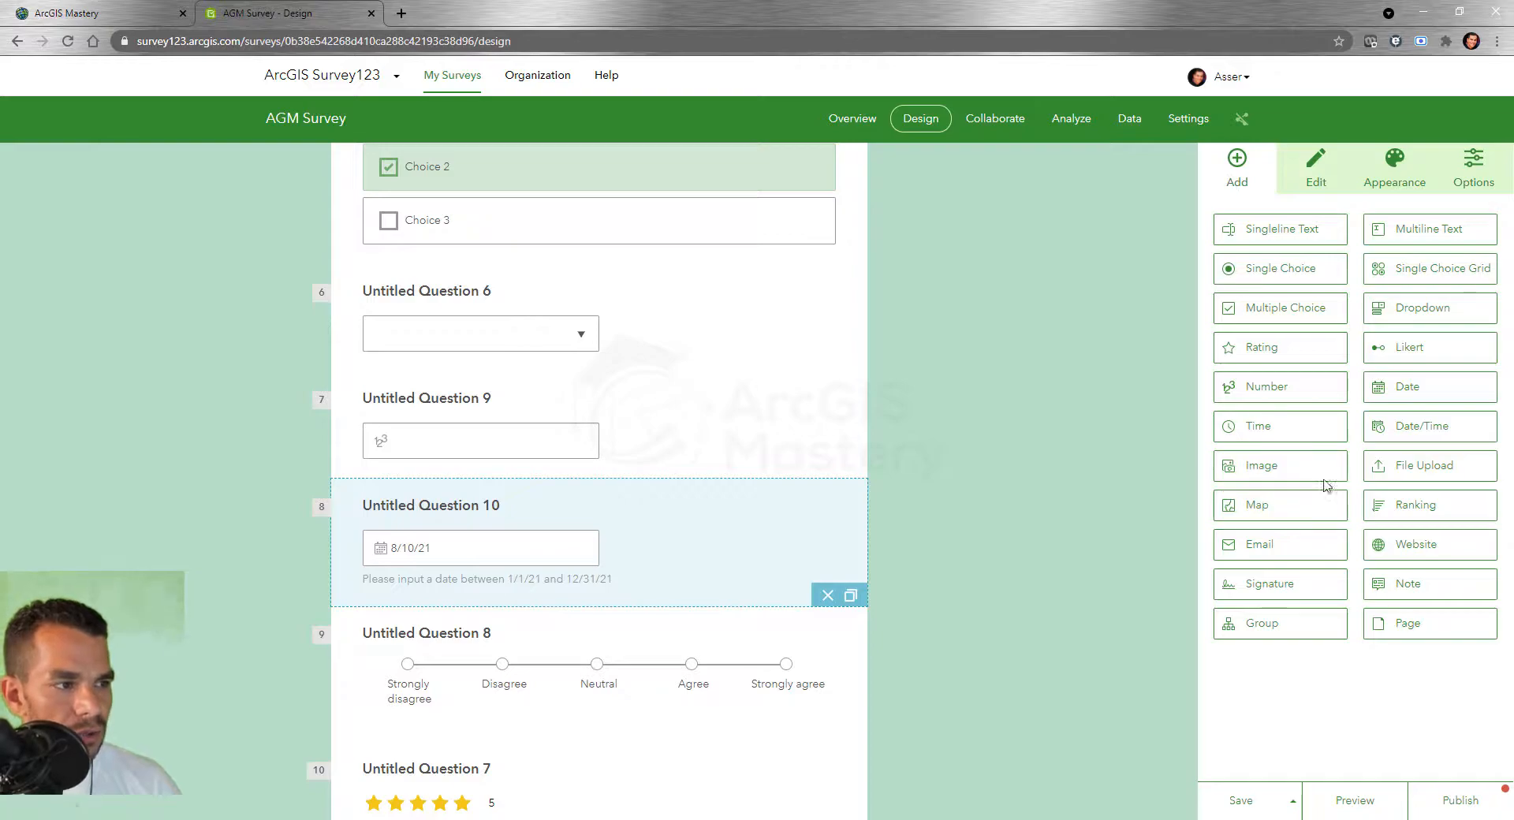
{"action": "left_click_drag", "start_coordinate": [1304, 433], "coordinate": [576, 642]}
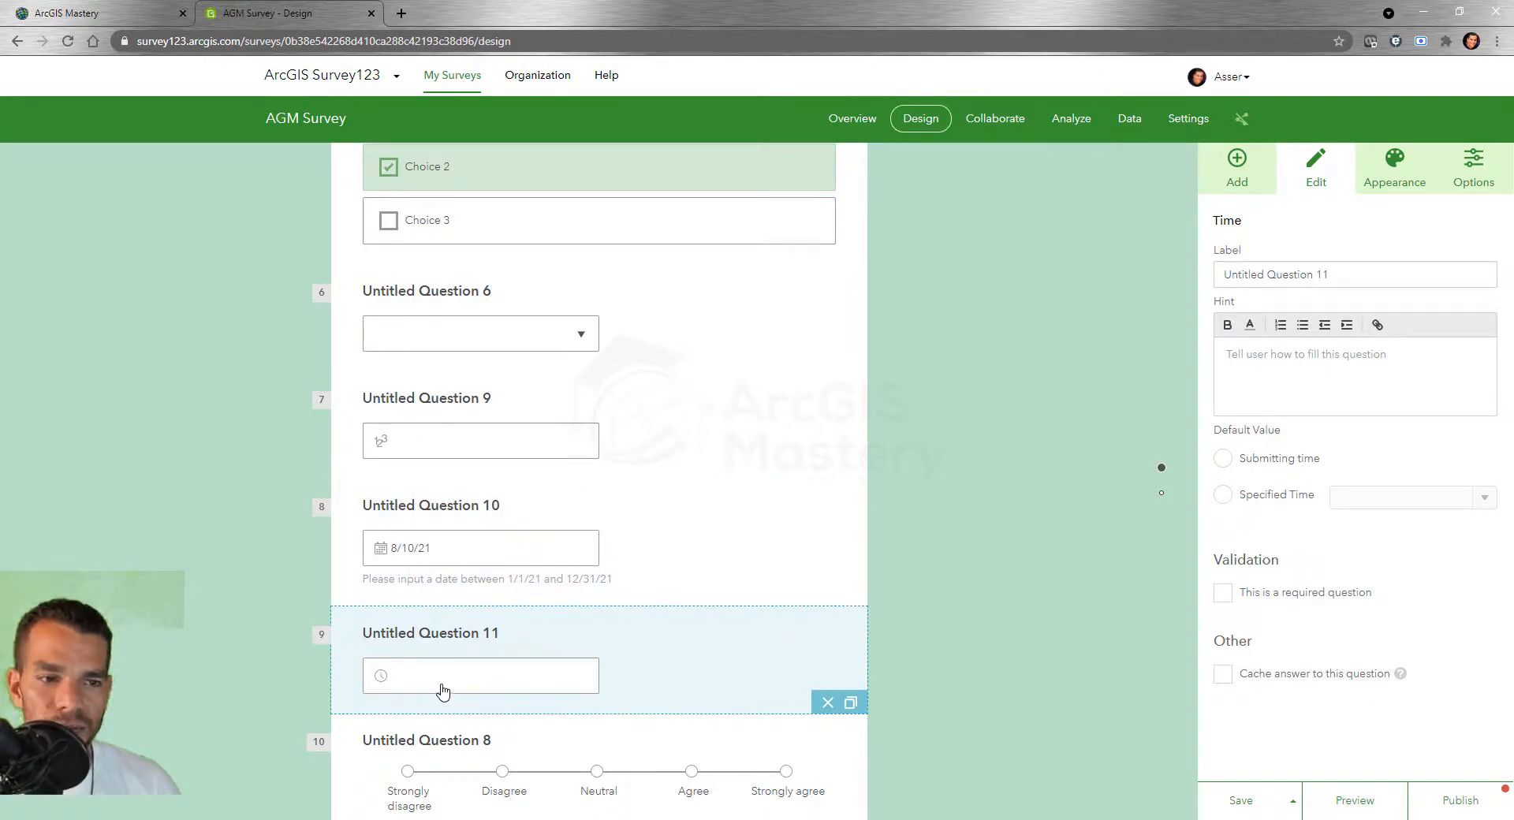
{"action": "left_click", "coordinate": [1237, 162]}
{"action": "left_click_drag", "start_coordinate": [1404, 436], "coordinate": [590, 511]}
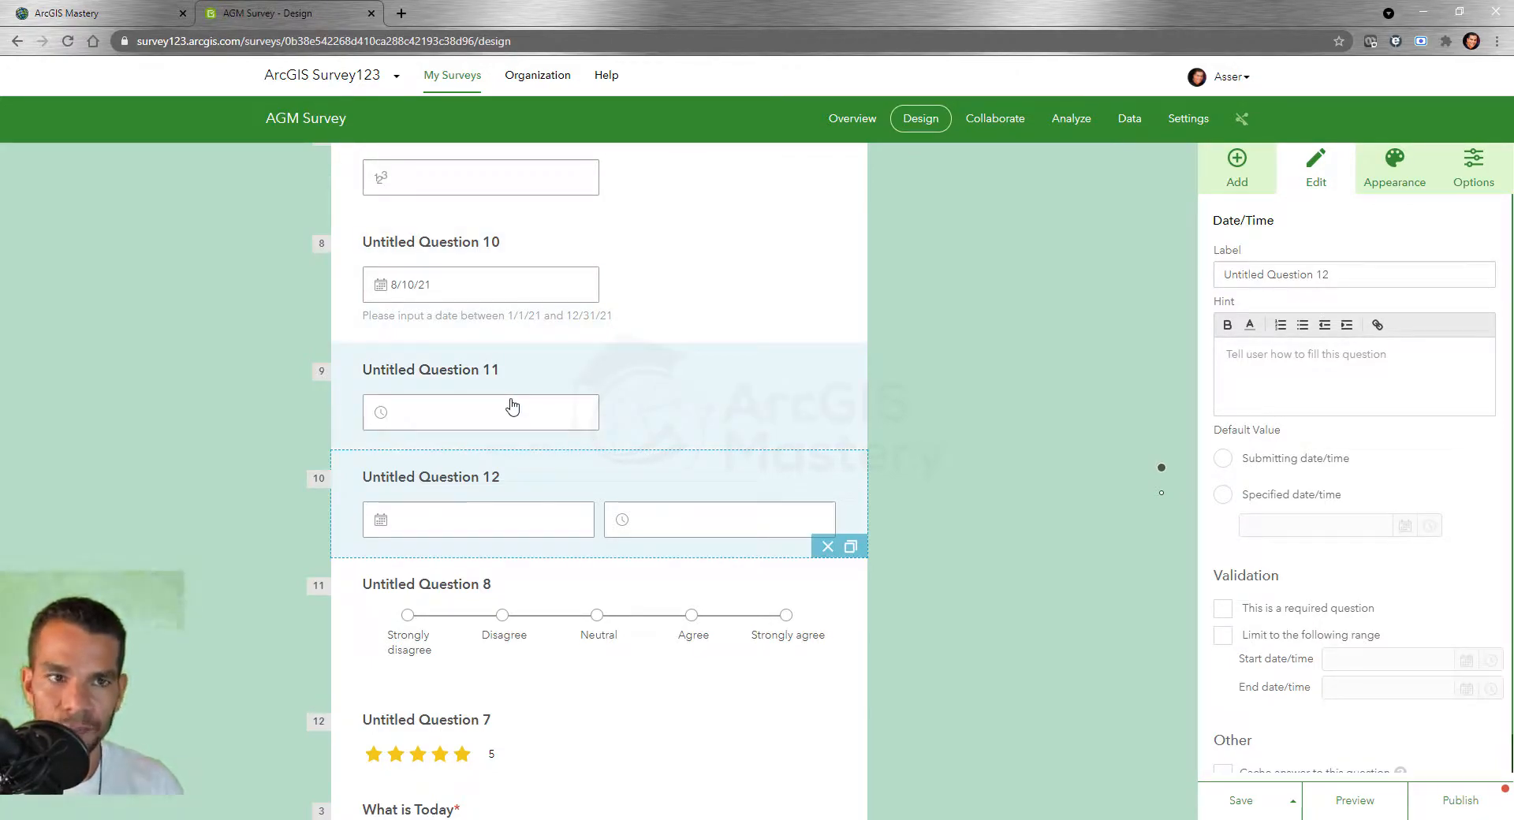
Delete the separate Date and Time questions from the survey
{"action": "left_click", "coordinate": [482, 293]}
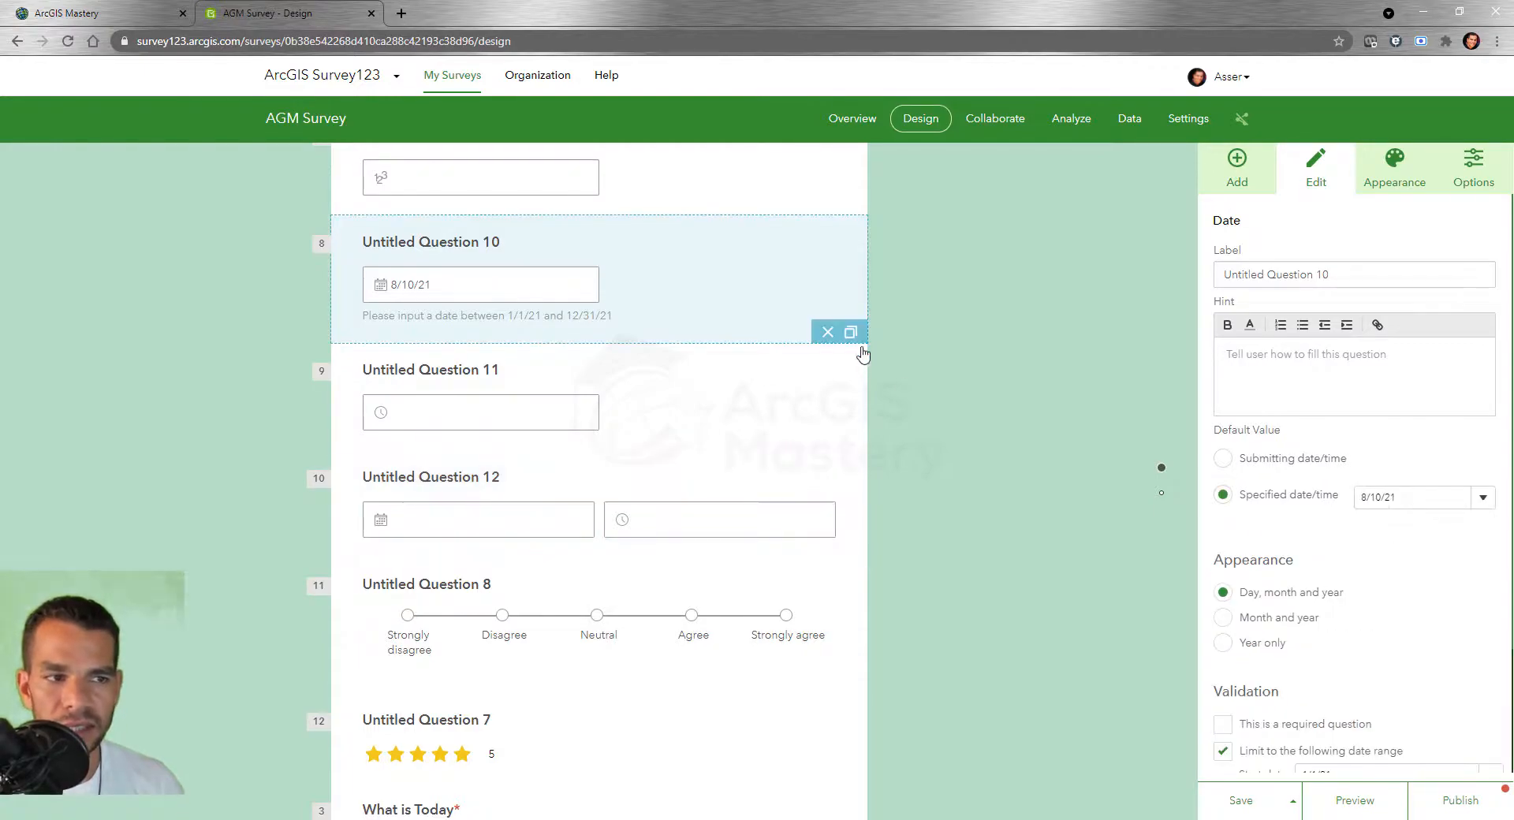
{"action": "left_click", "coordinate": [828, 331]}
{"action": "left_click", "coordinate": [554, 315]}
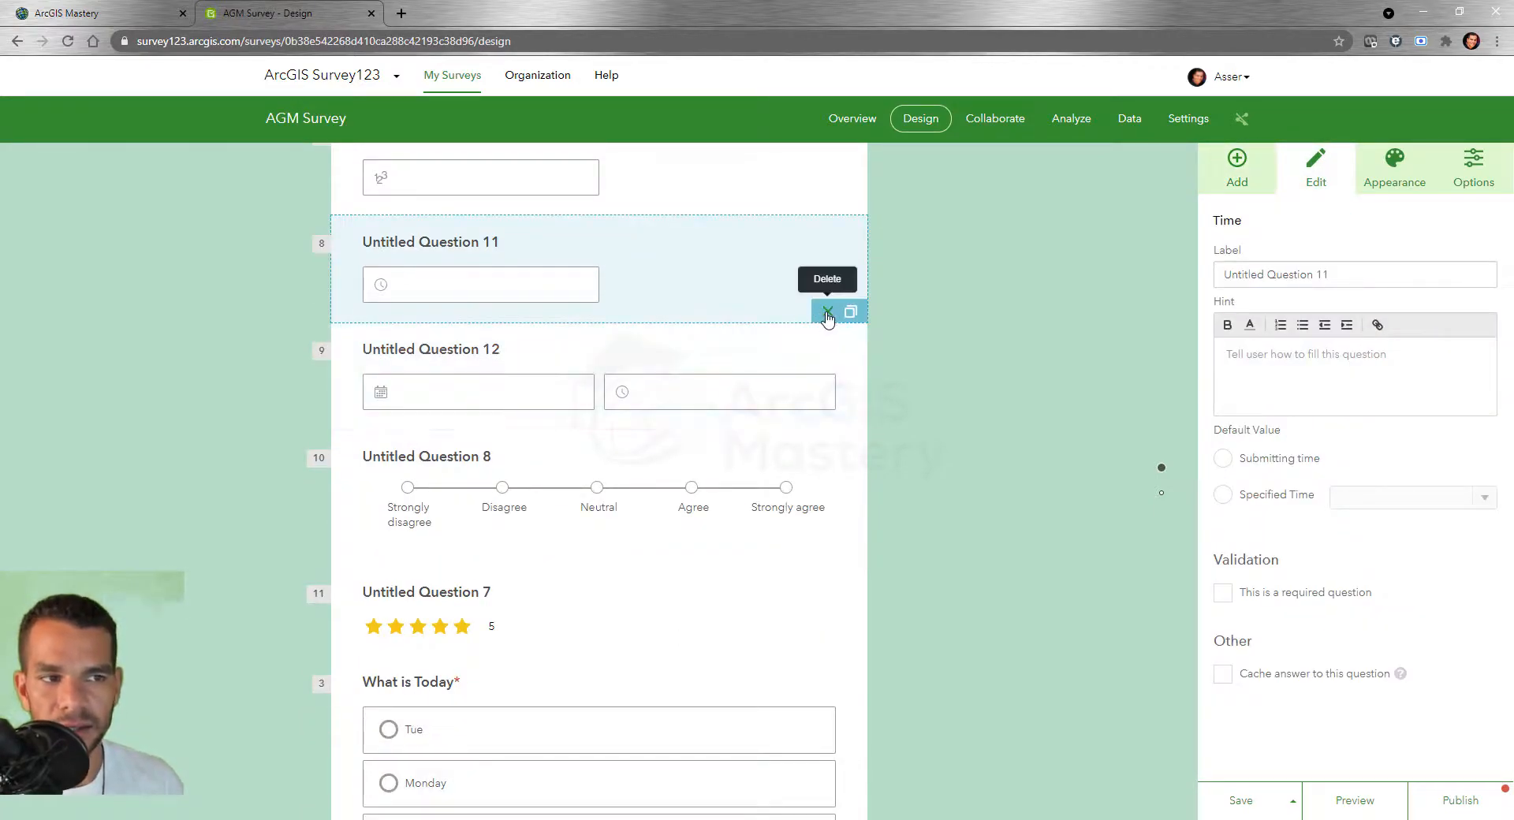
{"action": "left_click", "coordinate": [827, 315]}
Duplicate the Date/Time question and delete the copy
{"action": "left_click", "coordinate": [544, 292]}
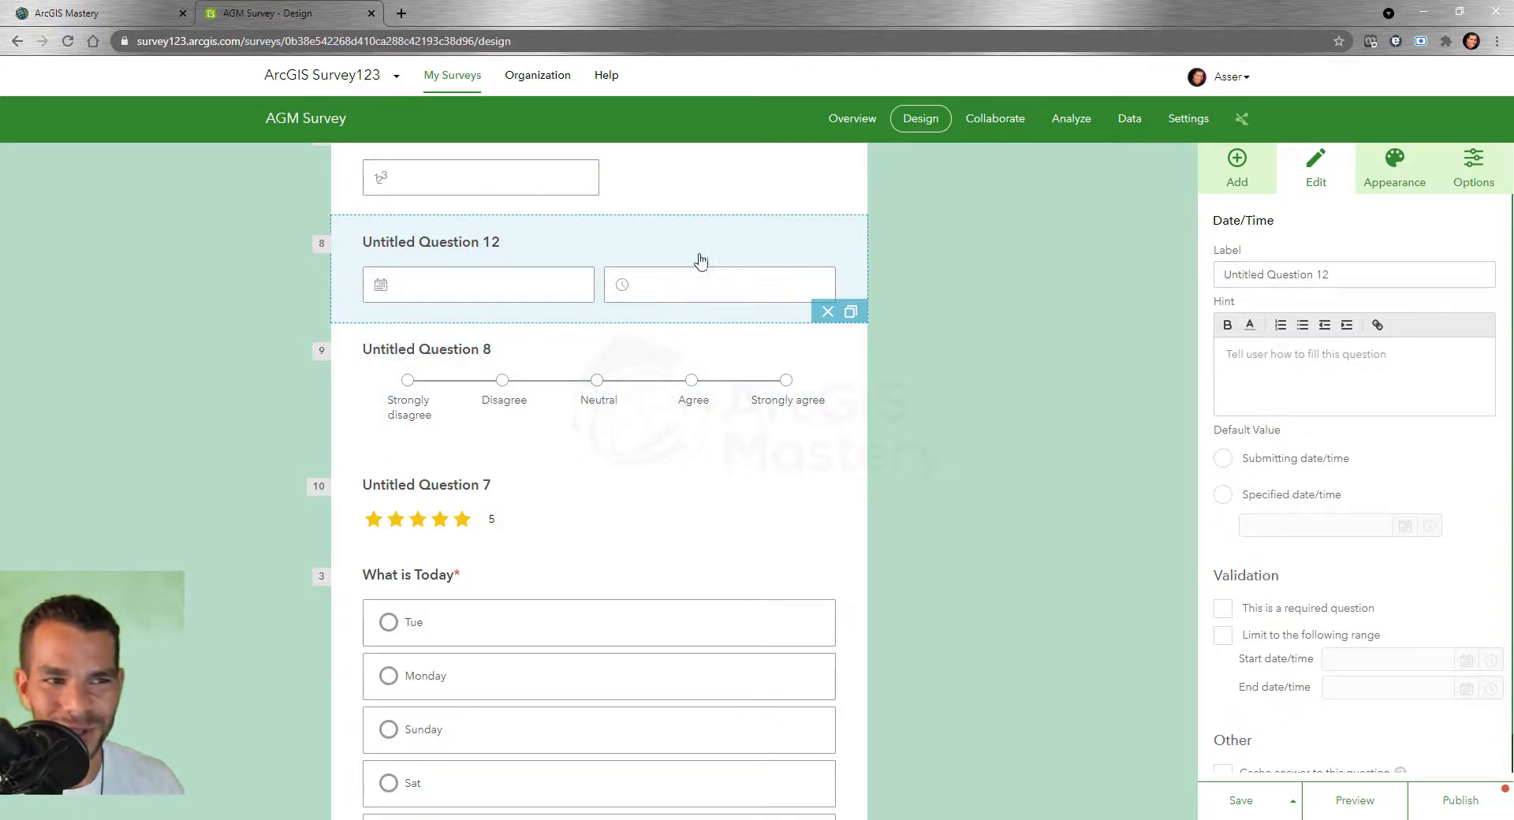
{"action": "left_click", "coordinate": [606, 361]}
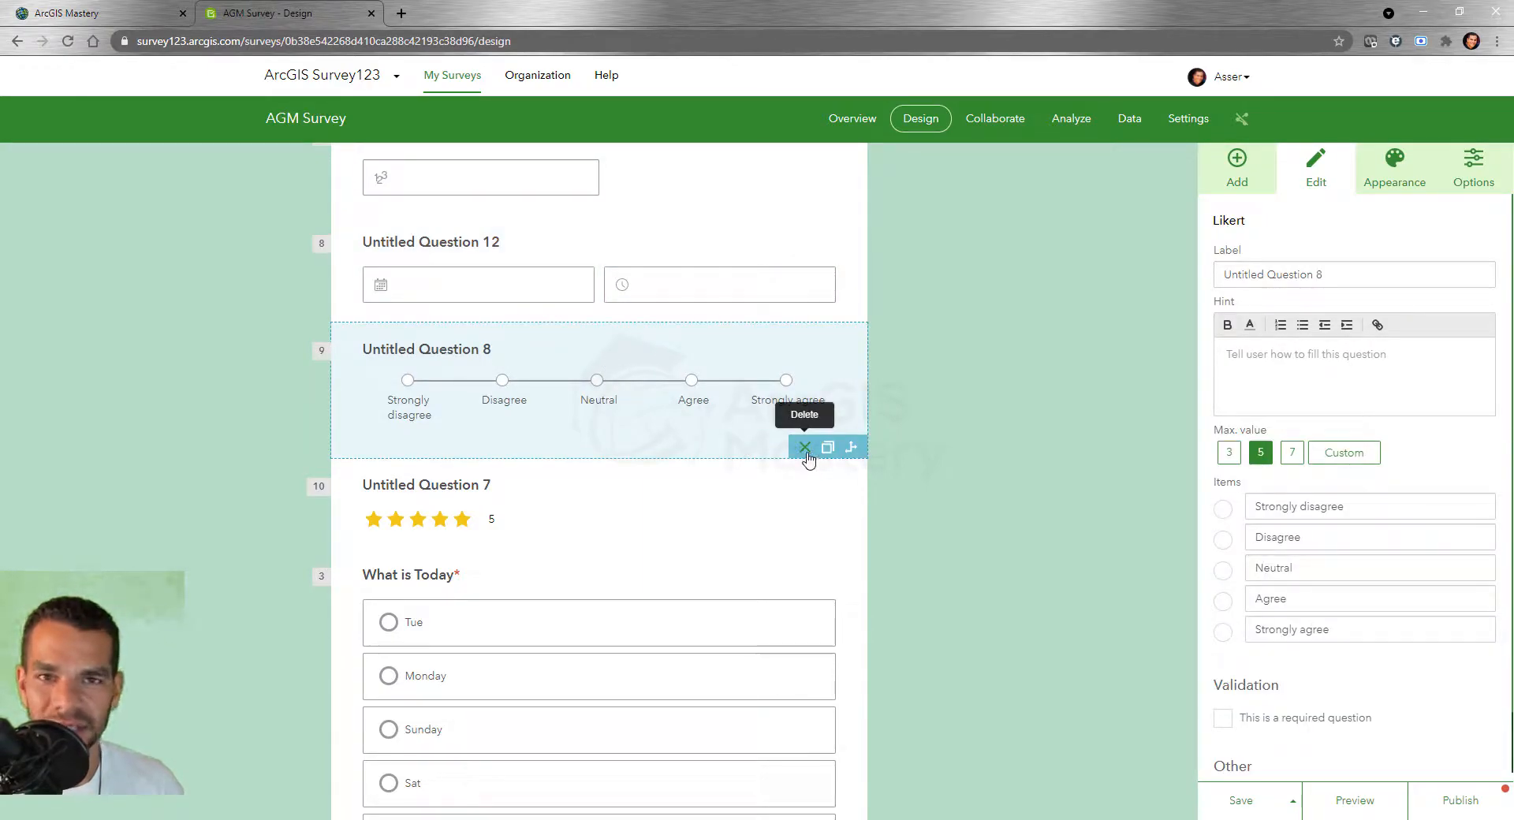
{"action": "left_click", "coordinate": [649, 249]}
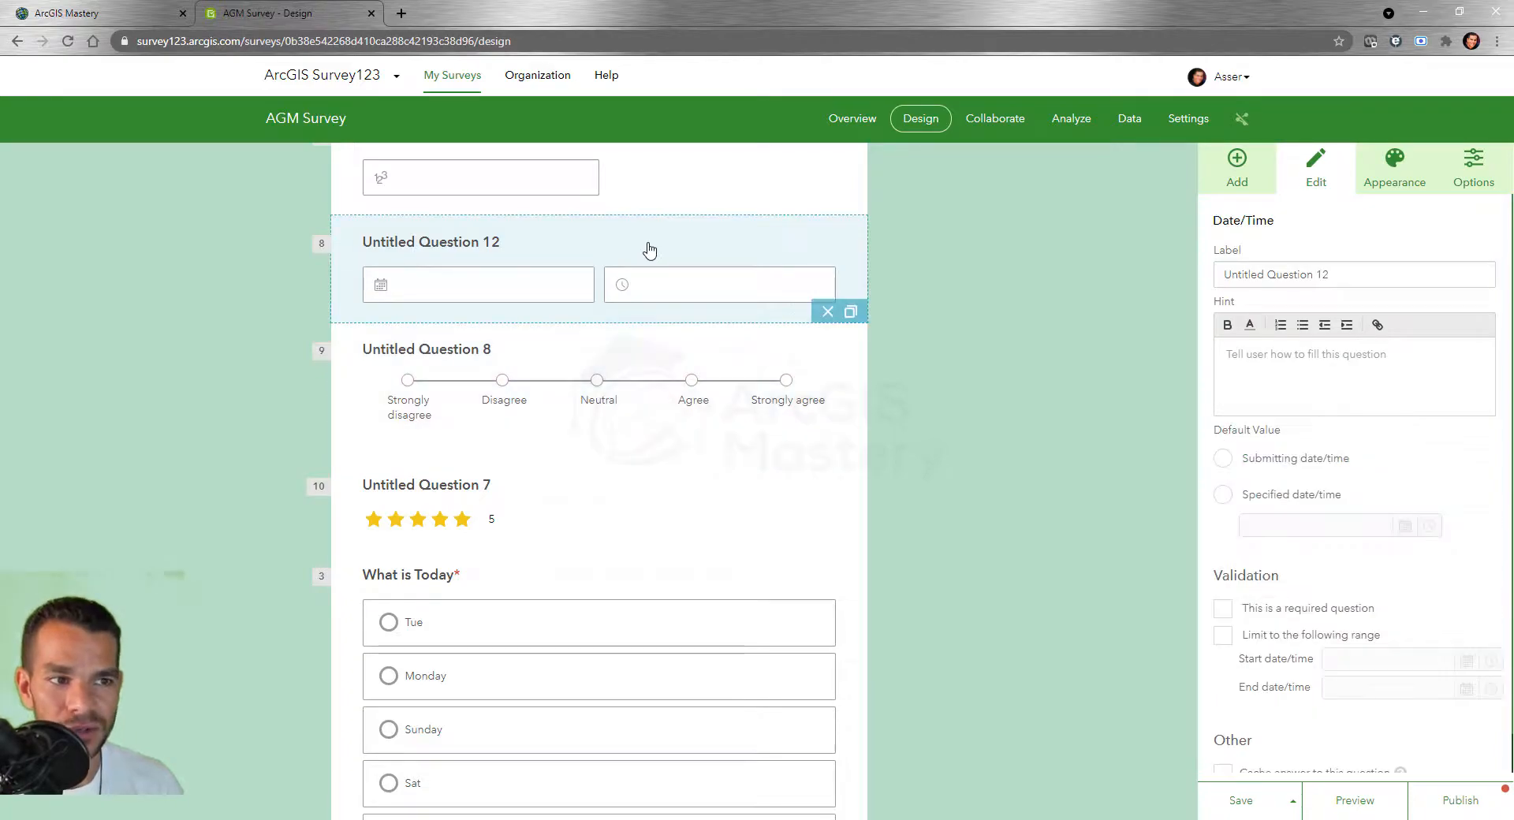
{"action": "left_click", "coordinate": [851, 311]}
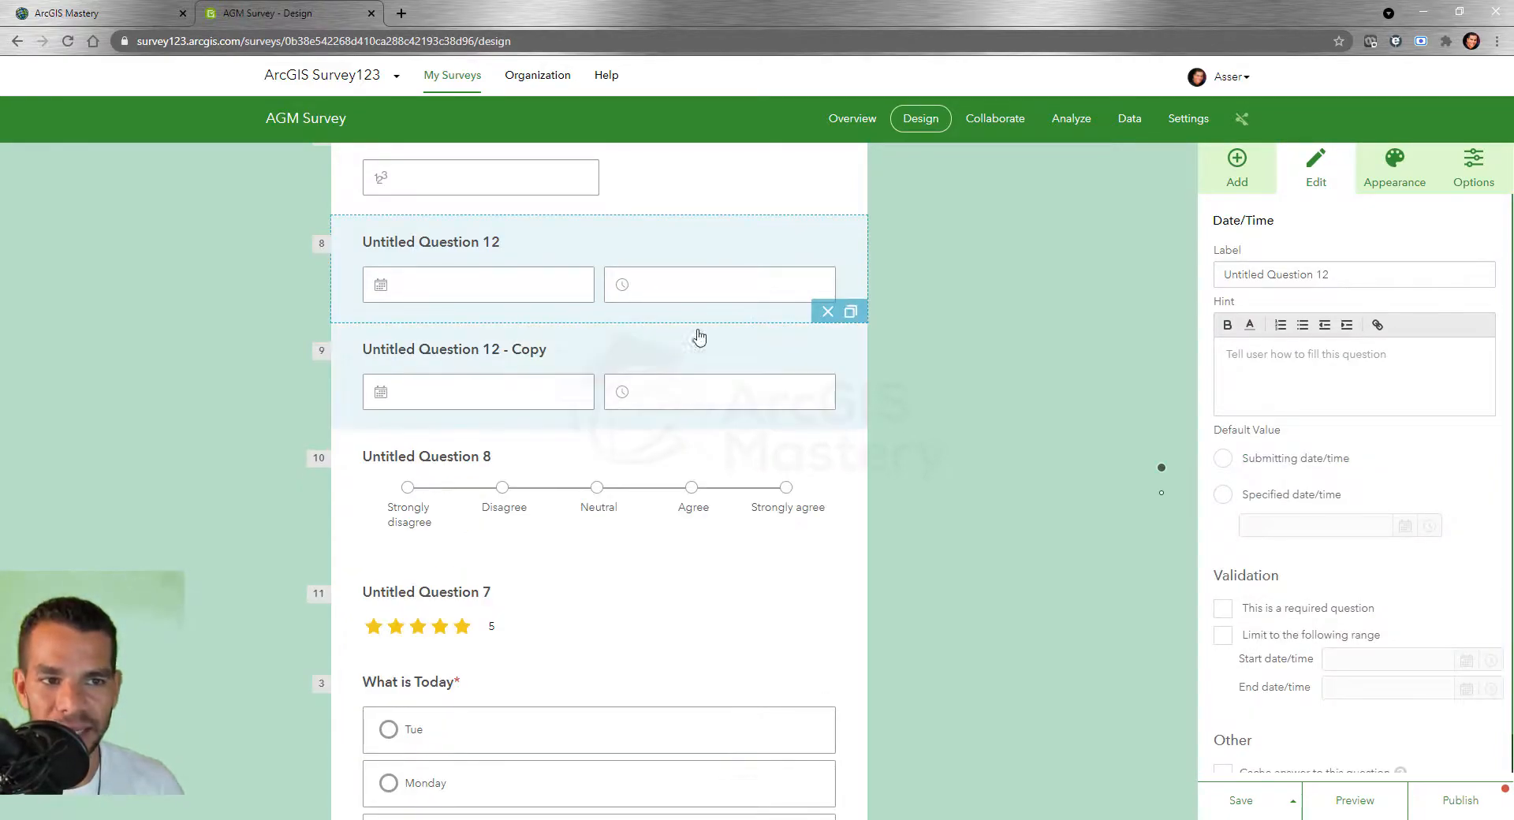
{"action": "left_click", "coordinate": [523, 361]}
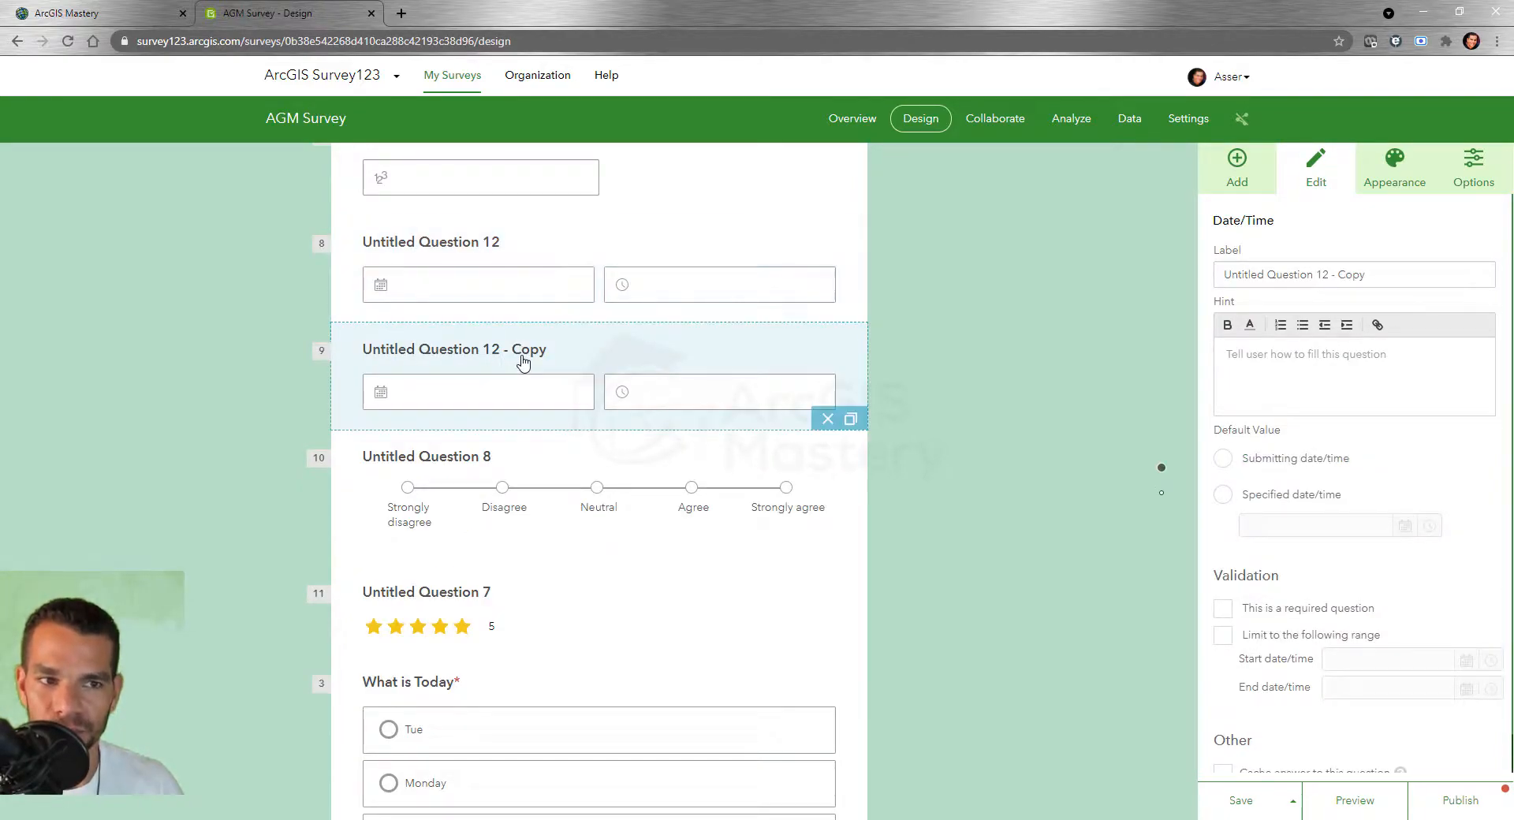
{"action": "left_click", "coordinate": [829, 420]}
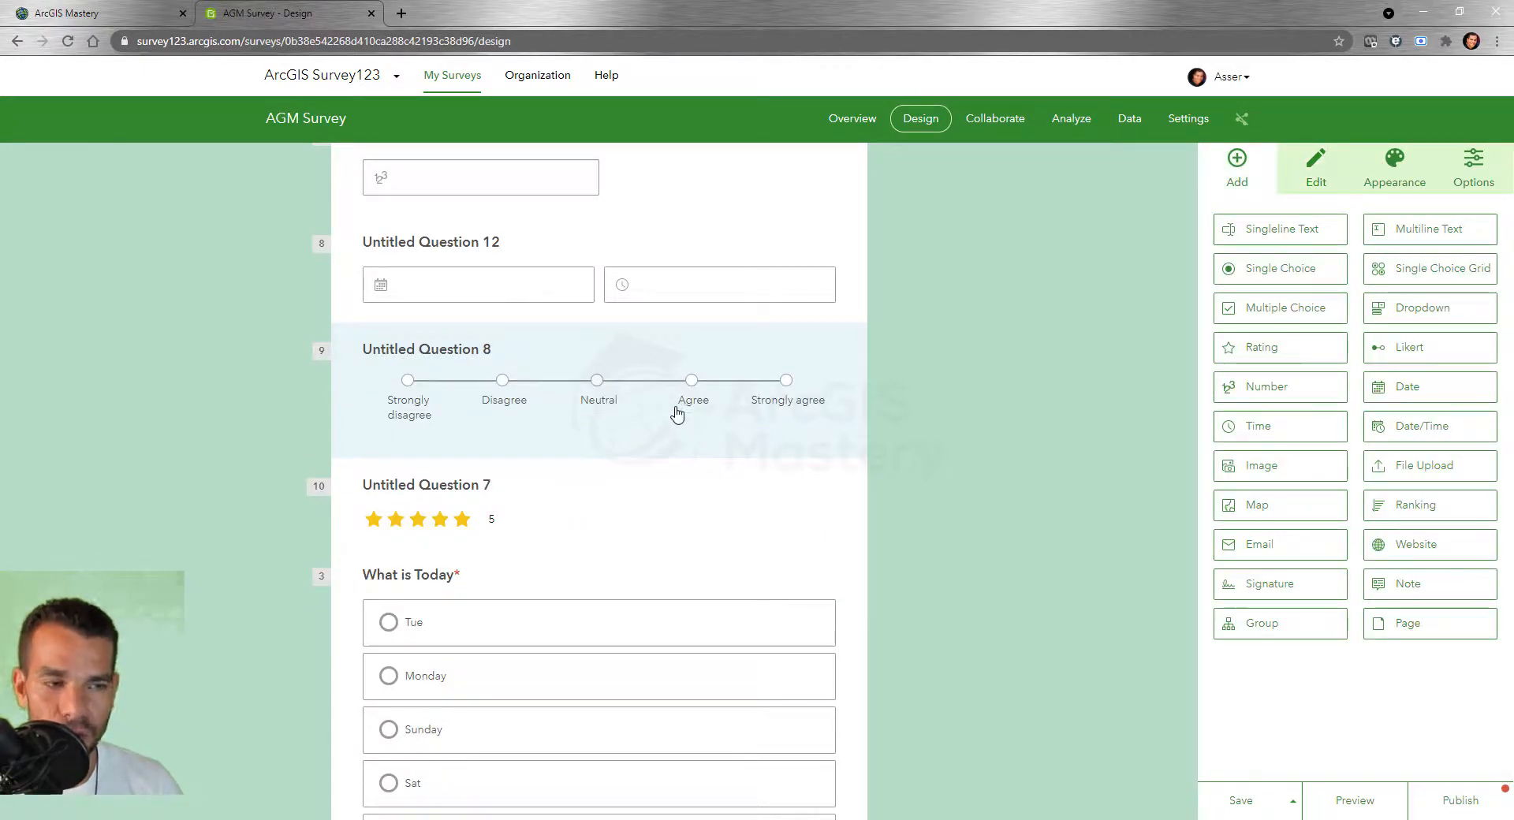
Examine the rating question's settings and look over the other questions in the survey
{"action": "left_click", "coordinate": [743, 452]}
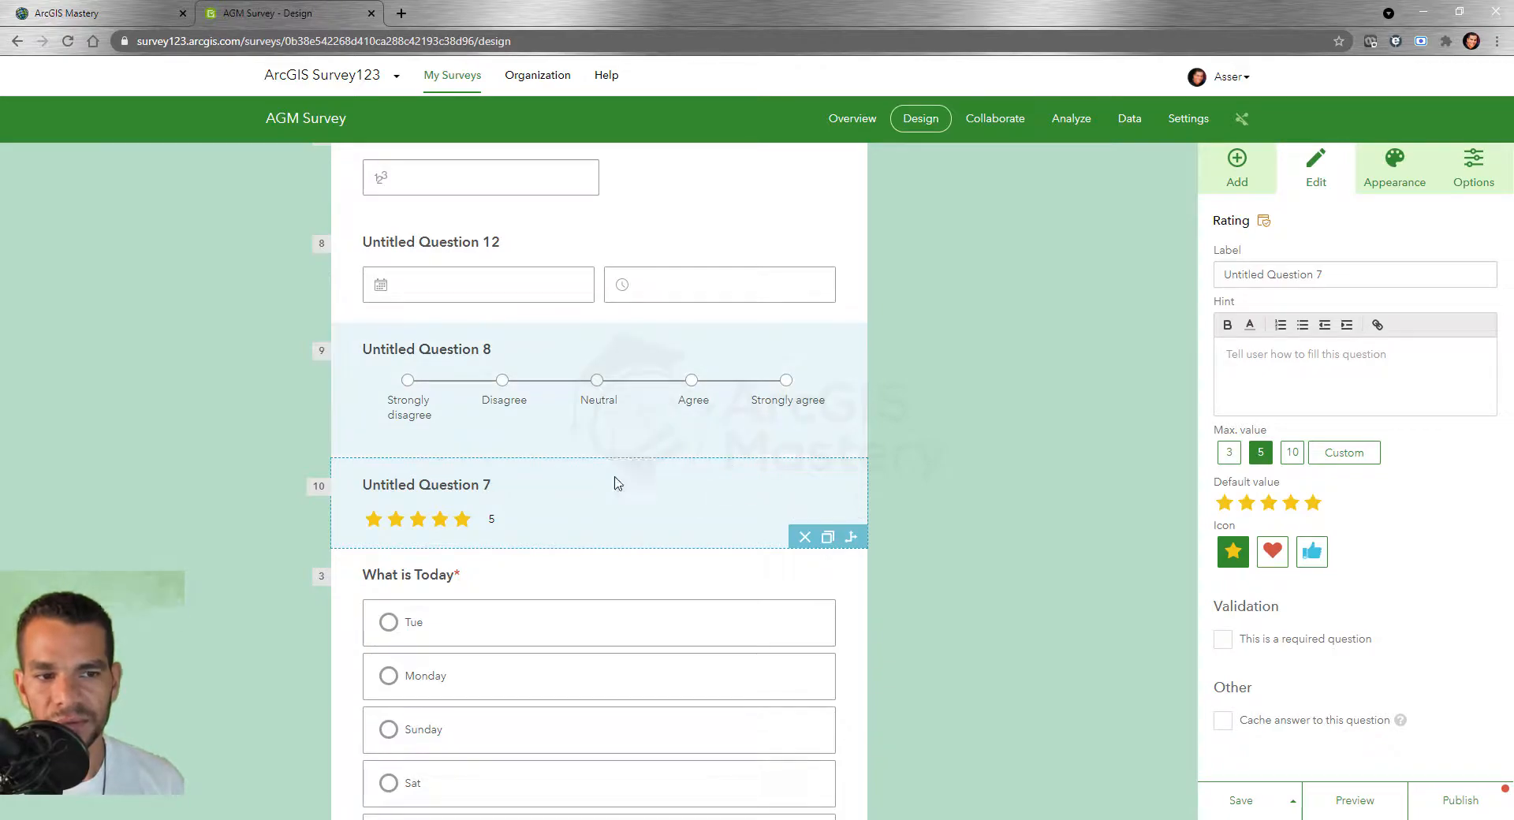
{"action": "scroll", "coordinate": [575, 558], "scroll_direction": "down", "scroll_amount": 4}
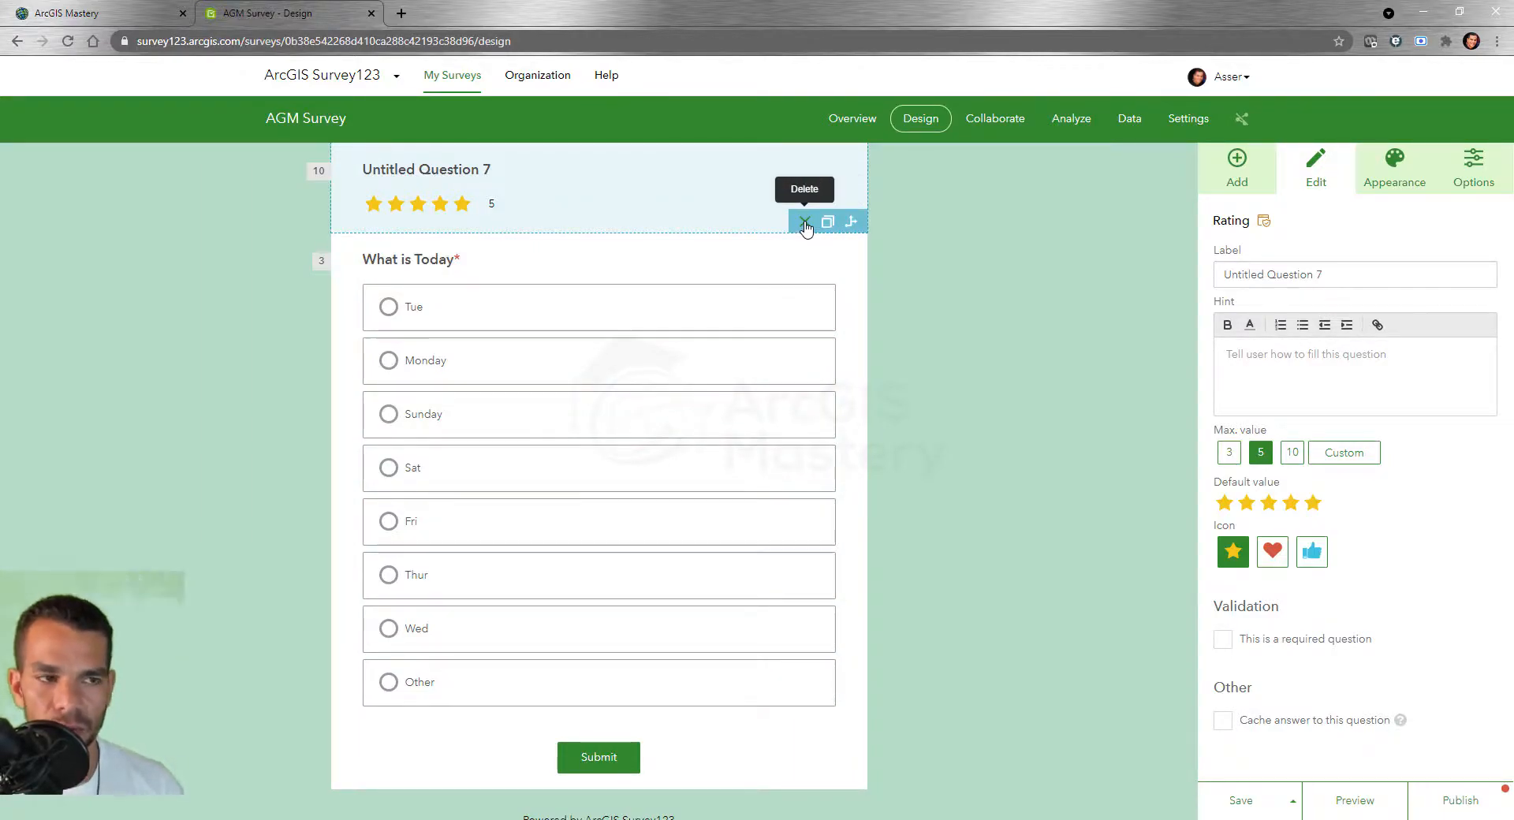
{"action": "scroll", "coordinate": [788, 321], "scroll_direction": "up", "scroll_amount": 8}
{"action": "scroll", "coordinate": [788, 331], "scroll_direction": "up", "scroll_amount": 3}
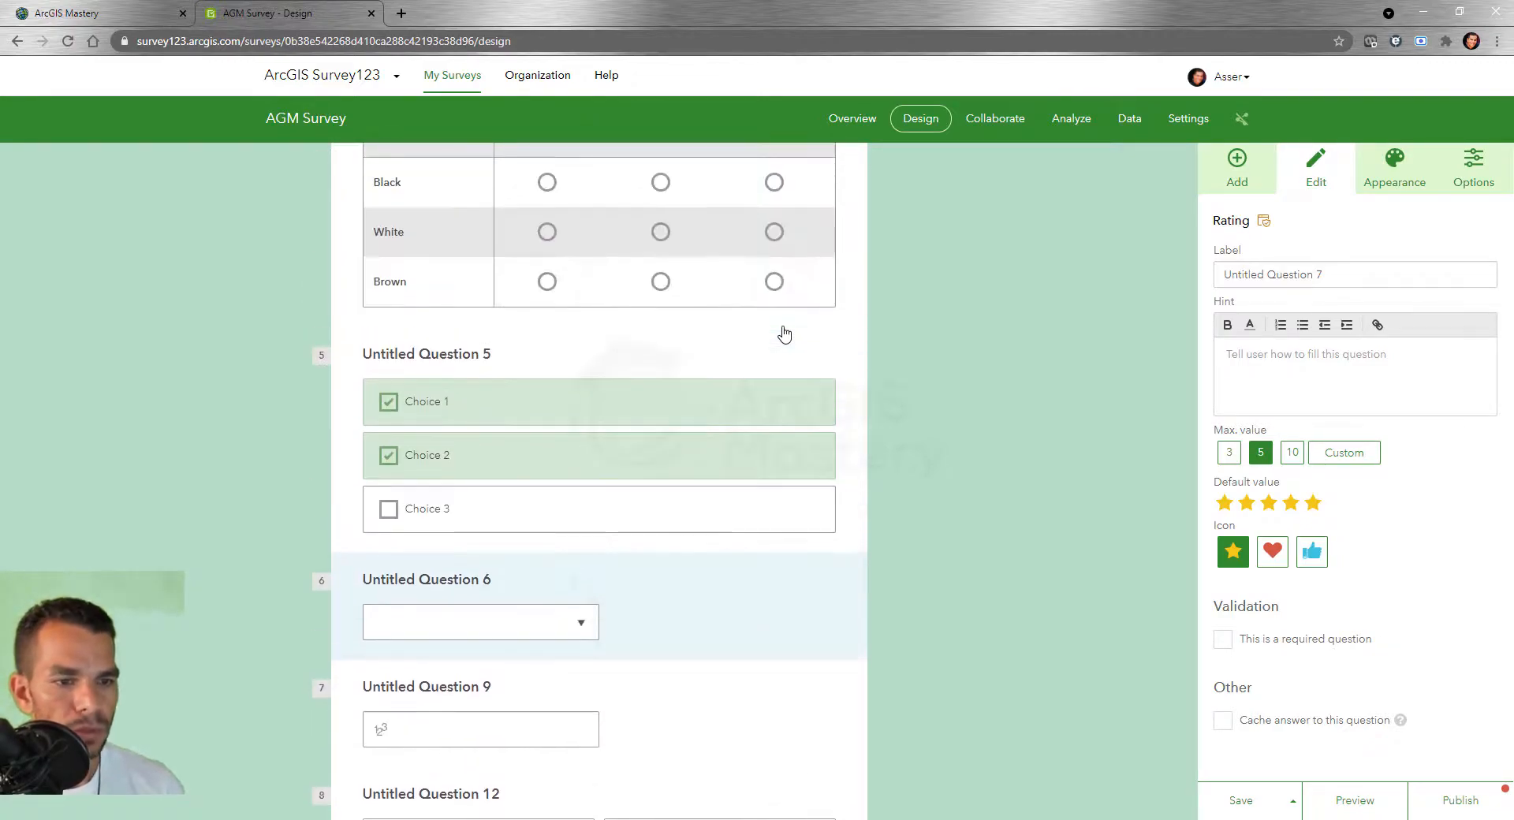
{"action": "scroll", "coordinate": [784, 332], "scroll_direction": "down", "scroll_amount": 6}
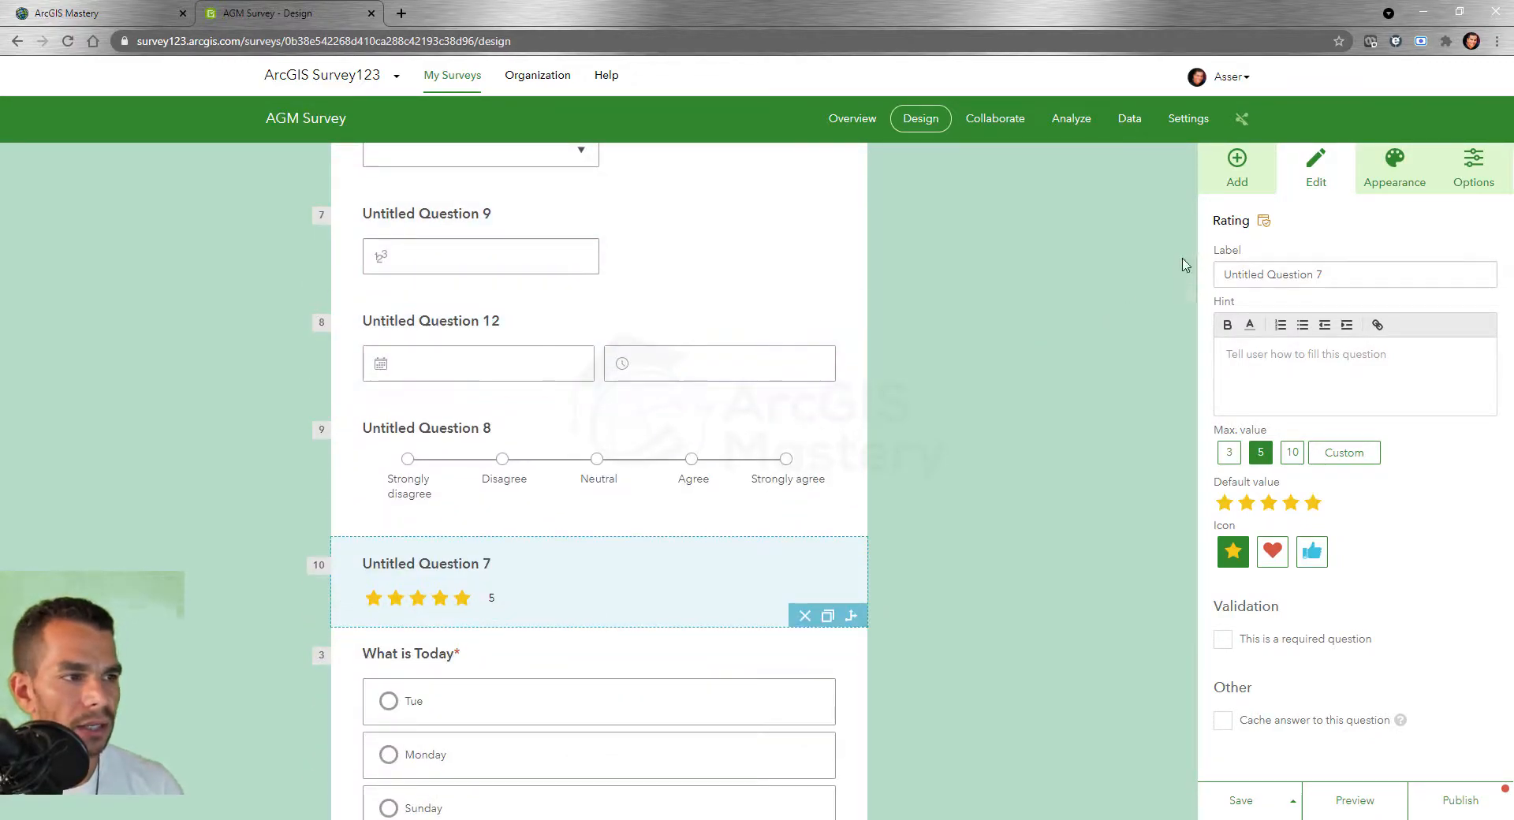
Add an Image question between the Date/Time and Likert questions, try the camera-only source, and return it to browse images or use camera
{"action": "left_click", "coordinate": [524, 324]}
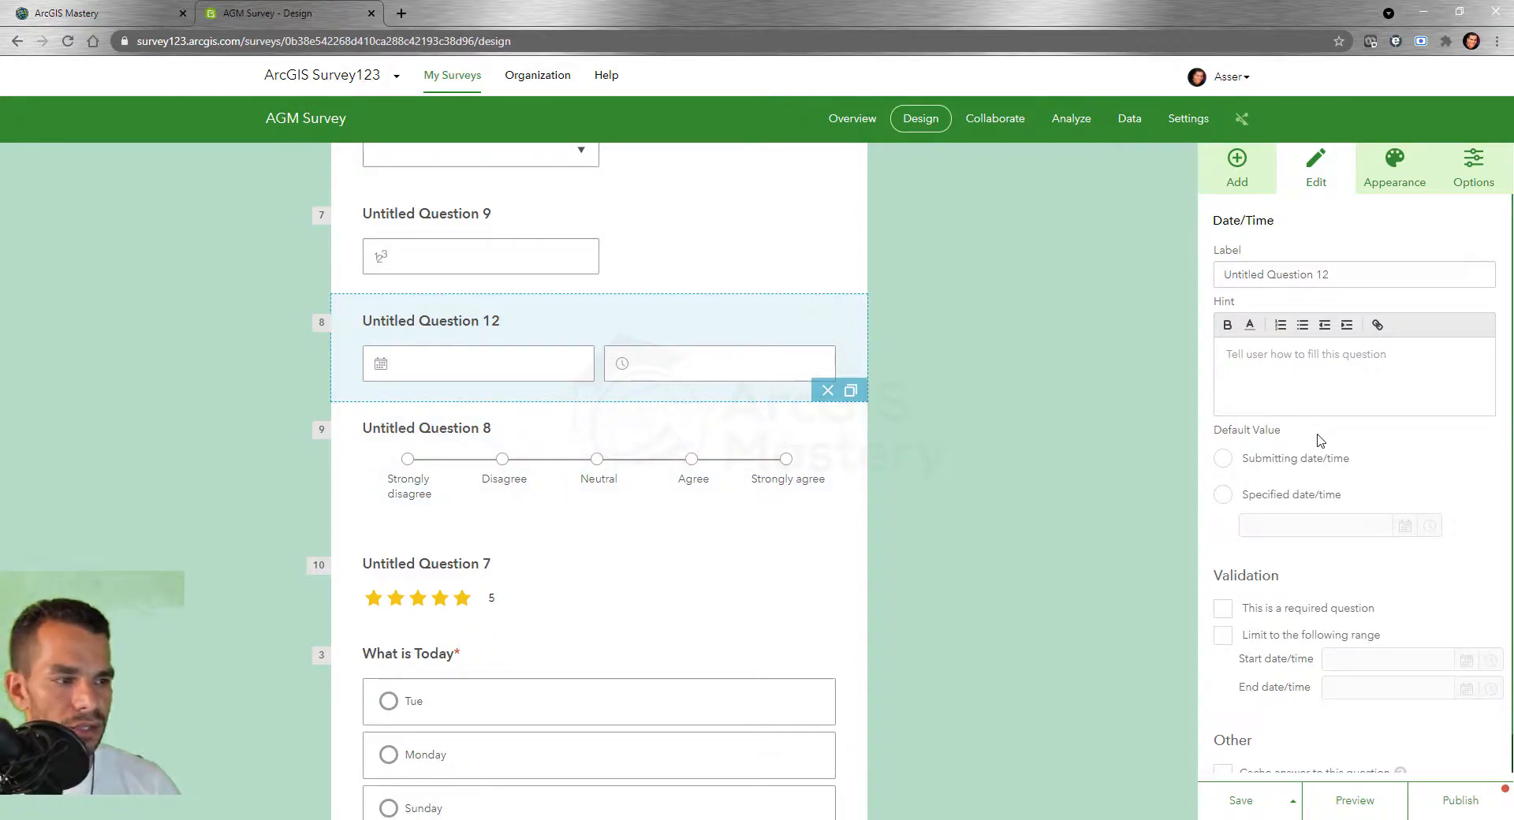
{"action": "left_click", "coordinate": [1237, 167]}
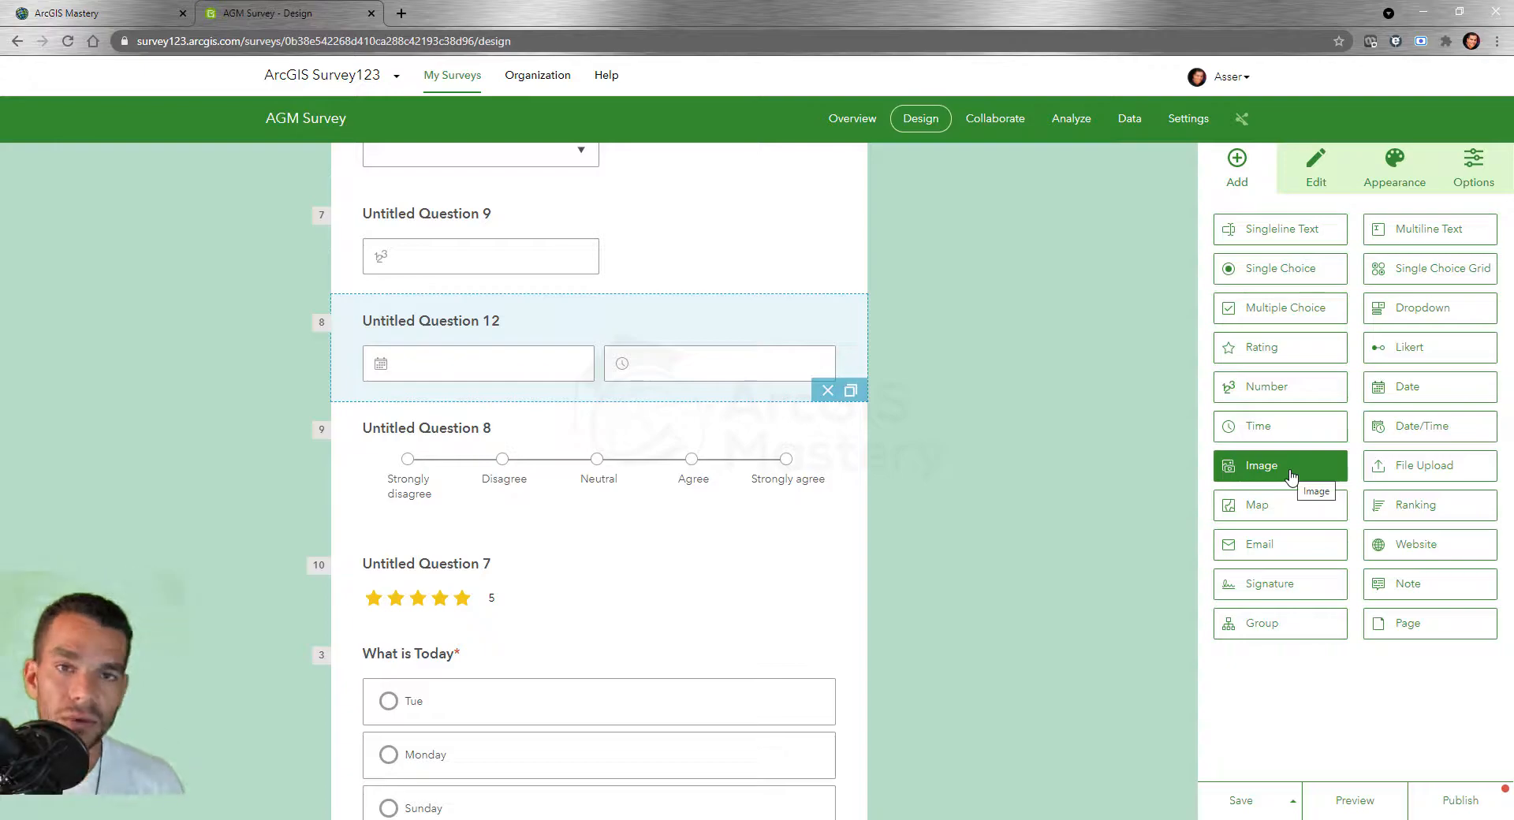
{"action": "left_click_drag", "start_coordinate": [1291, 473], "coordinate": [666, 483]}
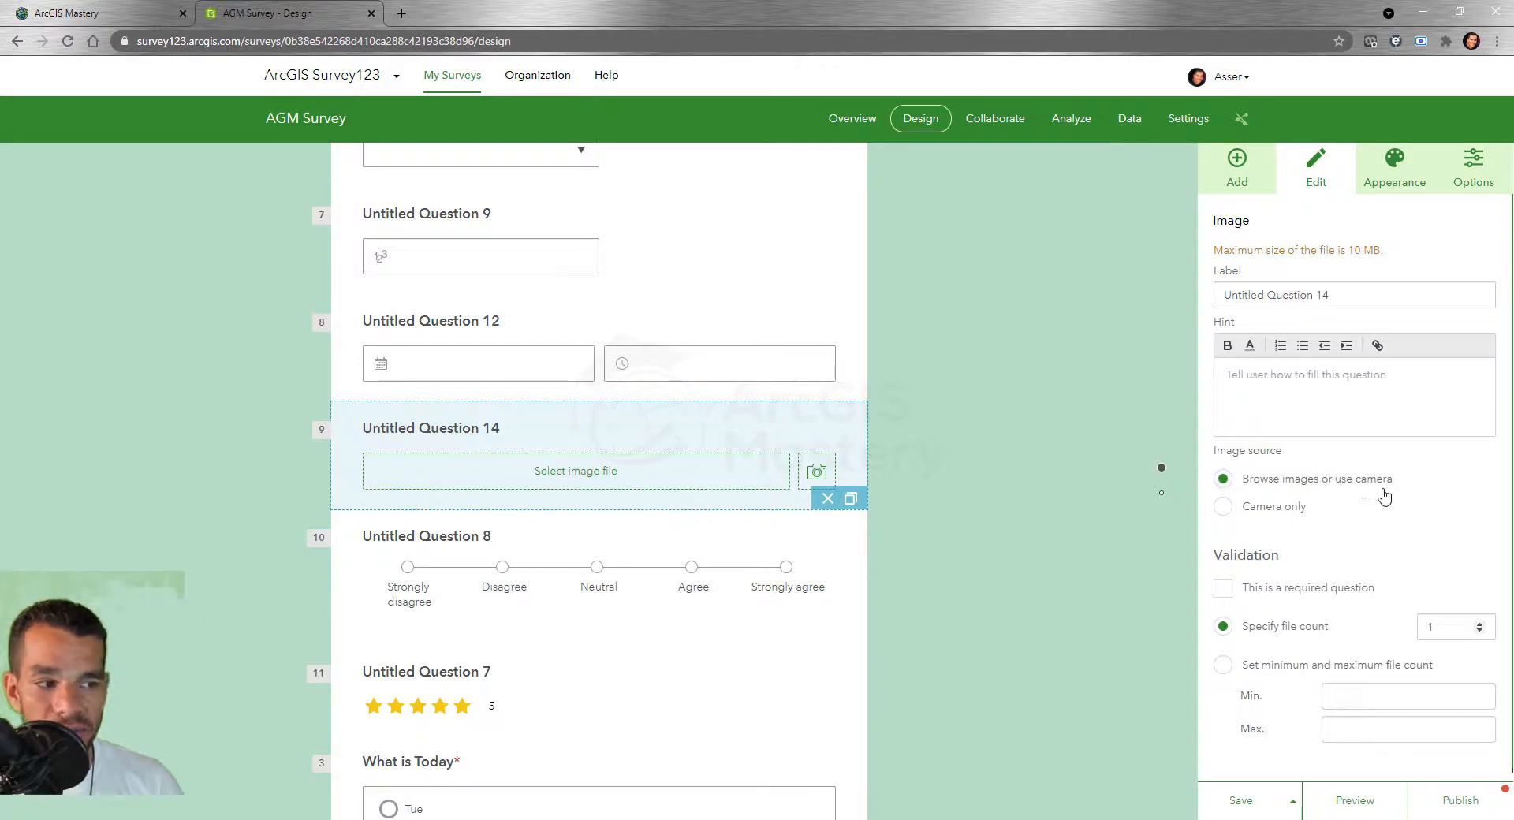
{"action": "left_click", "coordinate": [1223, 507]}
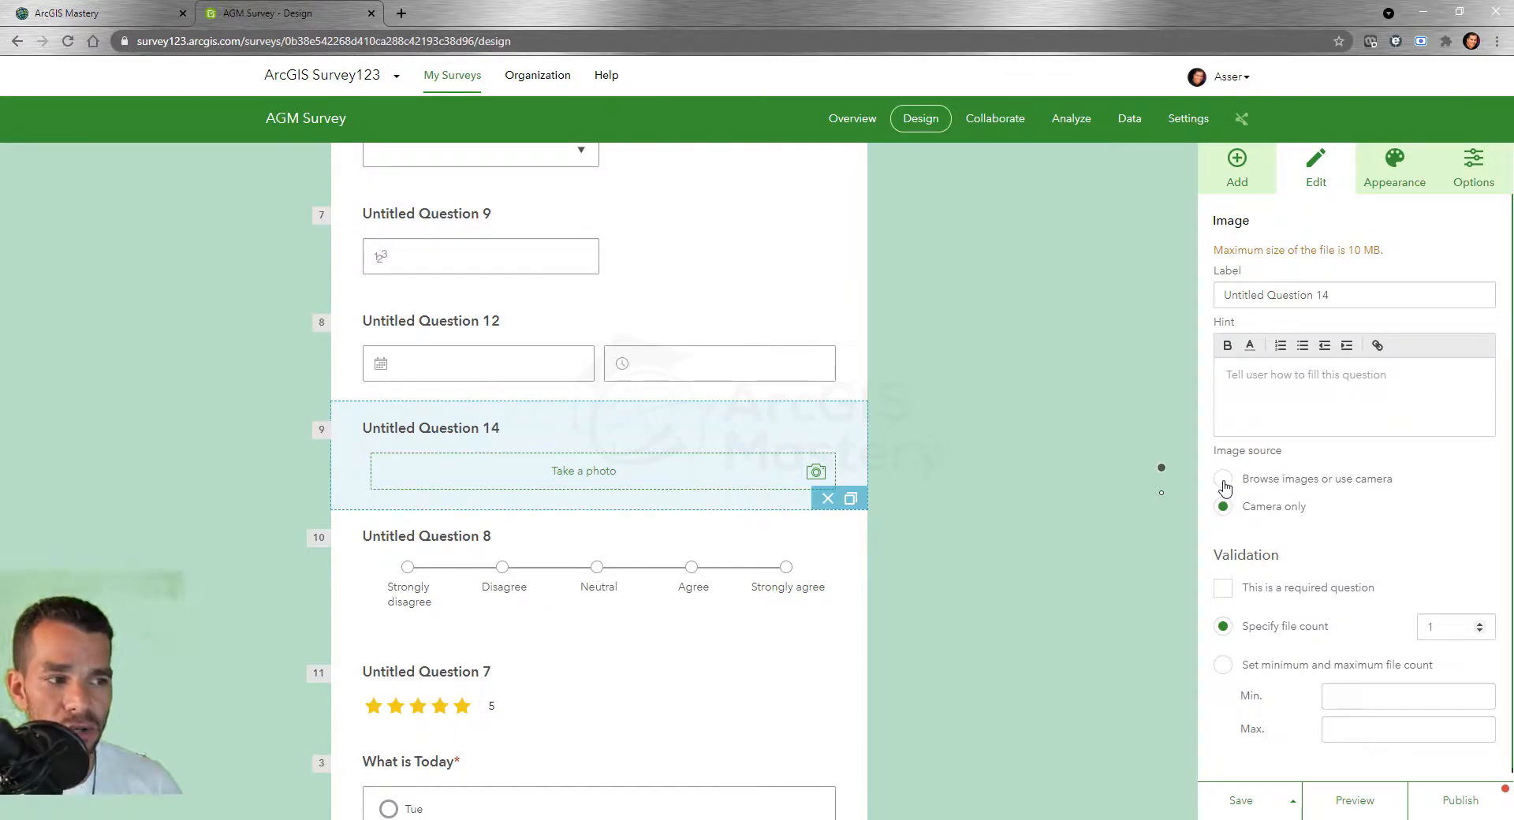
{"action": "left_click", "coordinate": [1224, 481]}
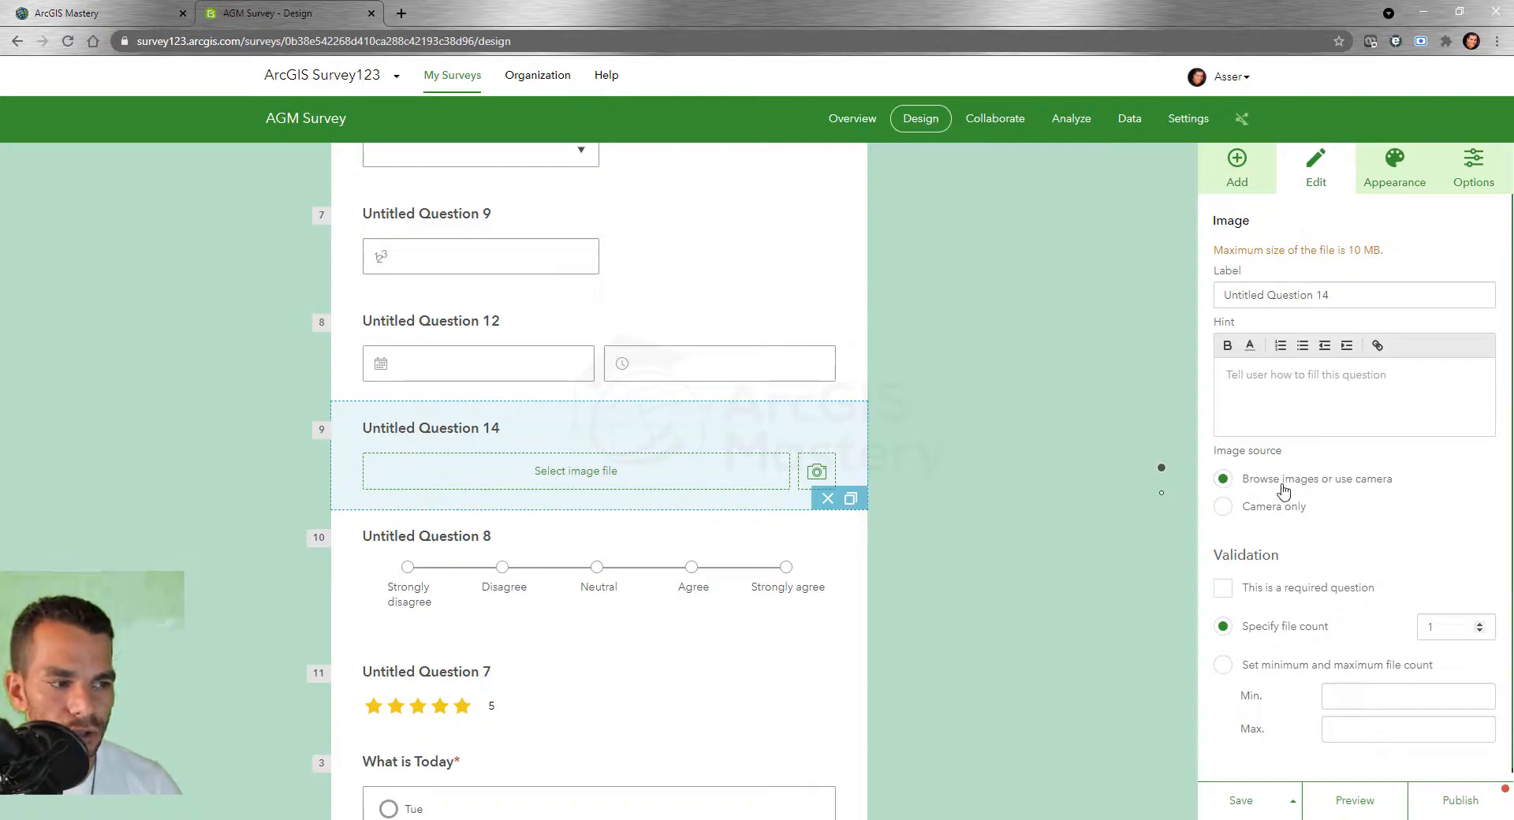
Make the Image question required and set its specified file count to 5
{"action": "scroll", "coordinate": [1408, 538], "scroll_direction": "down", "scroll_amount": 1}
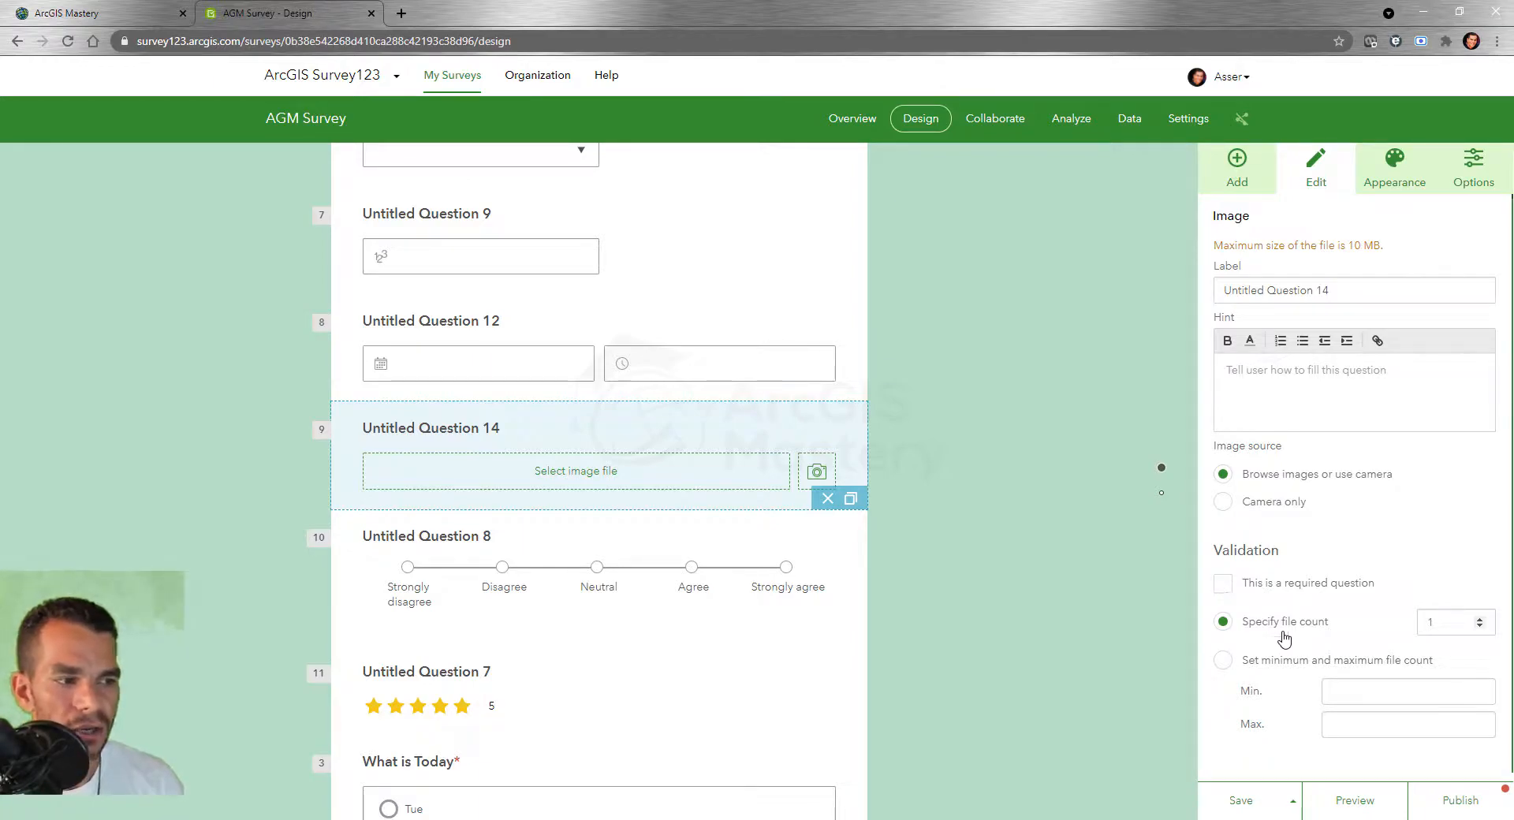
{"action": "left_click", "coordinate": [1225, 585]}
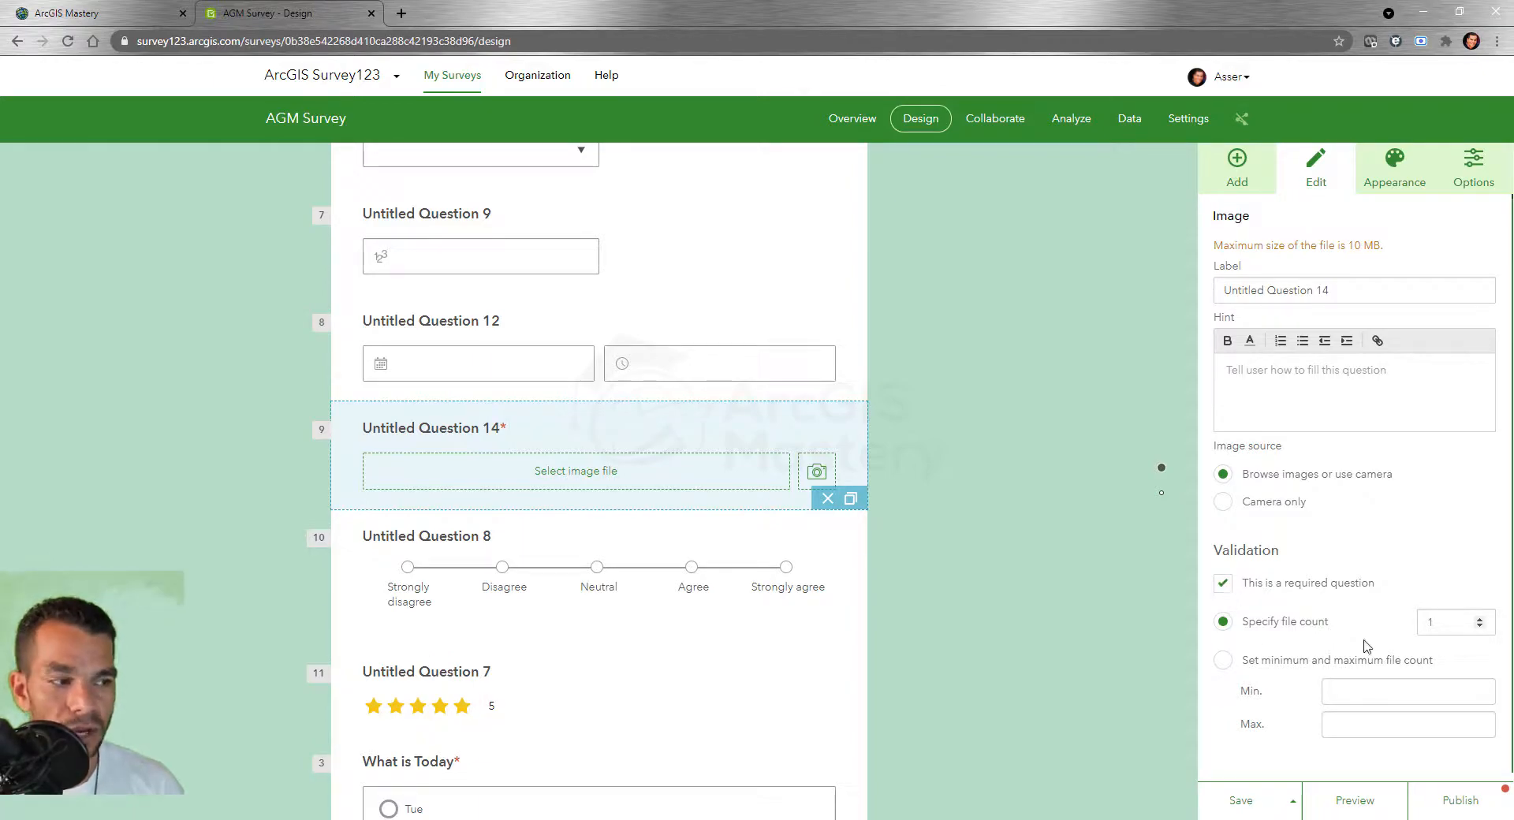
{"action": "double_click", "coordinate": [1481, 621]}
{"action": "left_click", "coordinate": [1273, 644]}
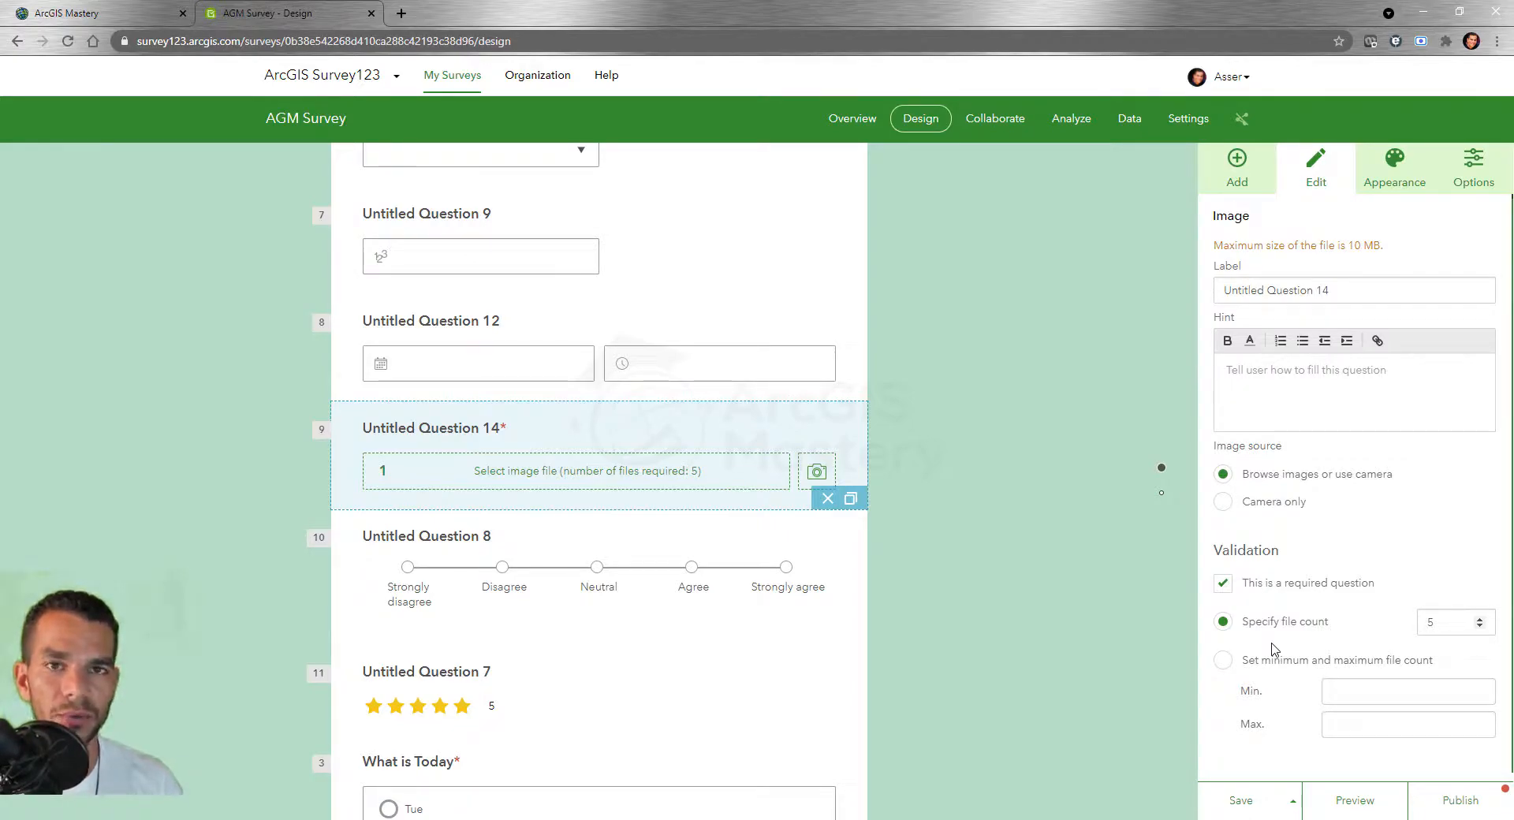
Switch the Image question's validation to a file count range with a minimum of 1 and a maximum of 5
{"action": "left_click", "coordinate": [1223, 662]}
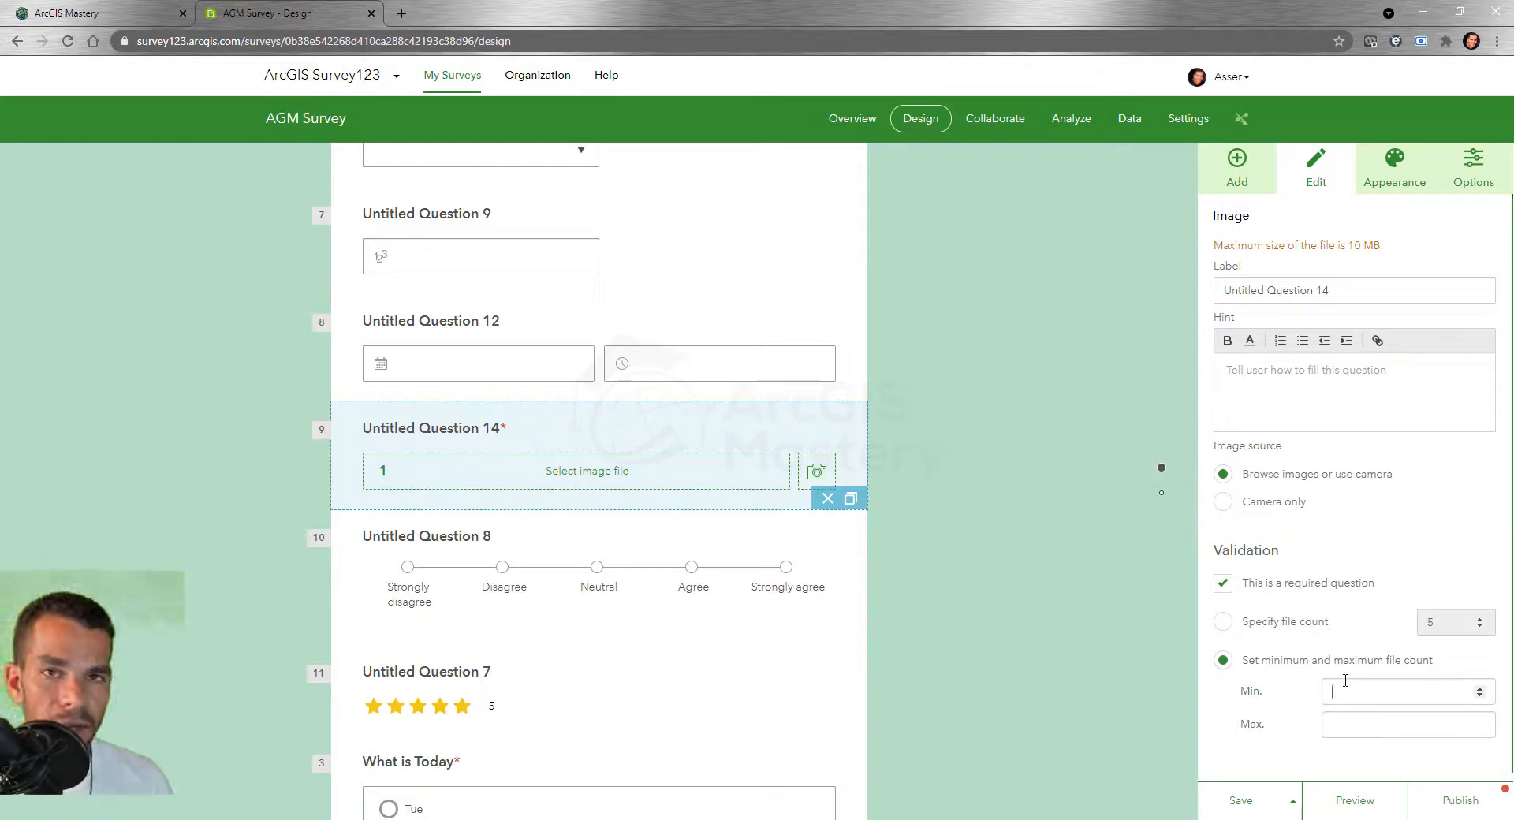
{"action": "left_click", "coordinate": [1346, 683]}
{"action": "type", "text": "1"}
{"action": "left_click", "coordinate": [1351, 726]}
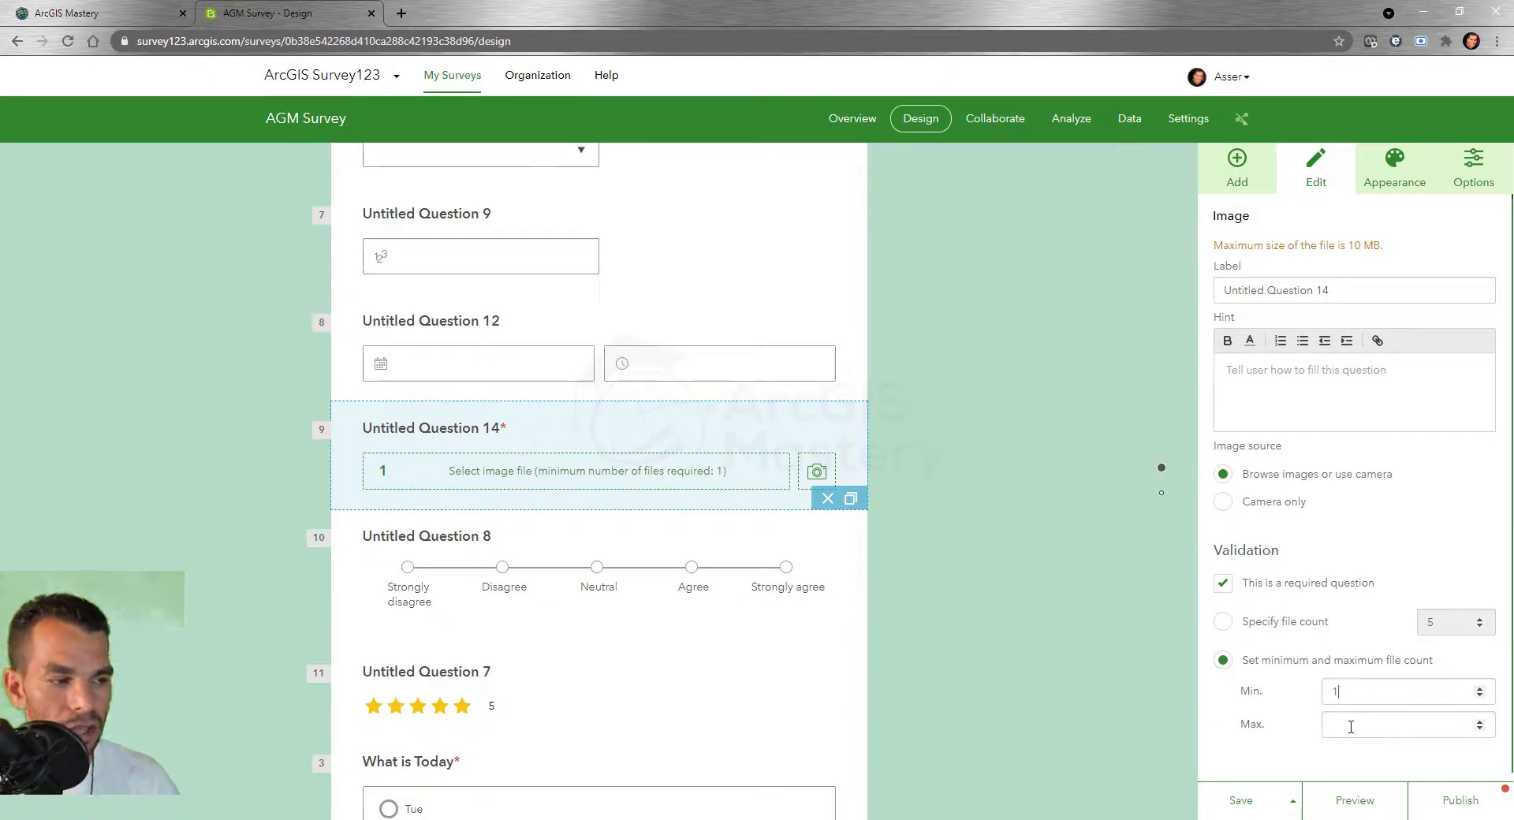
{"action": "type", "text": "5"}
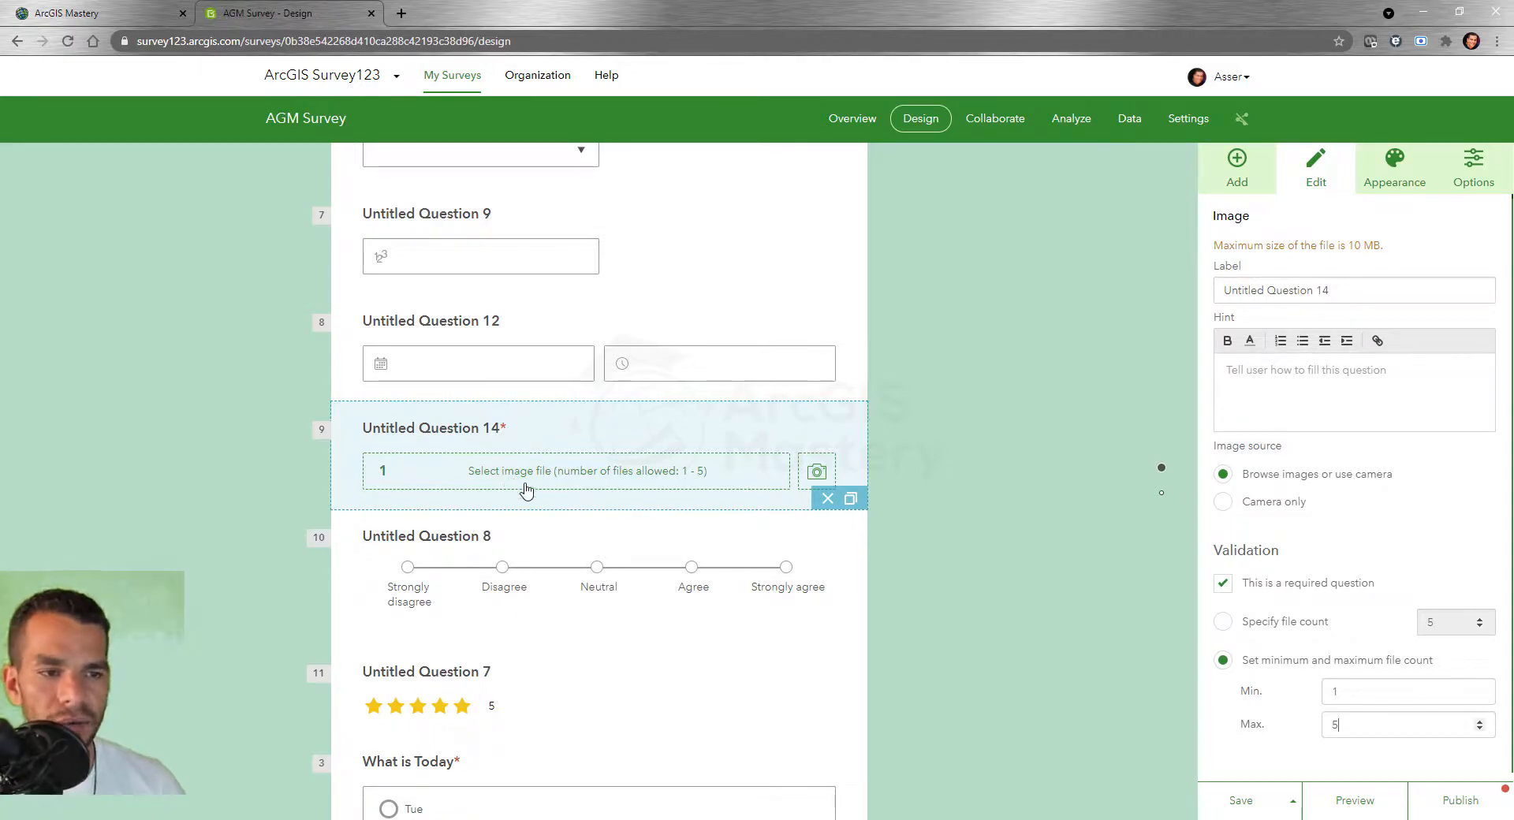
Add a File Upload question between the Image and Likert questions, with Document as its allowed file types
{"action": "left_click", "coordinate": [1239, 162]}
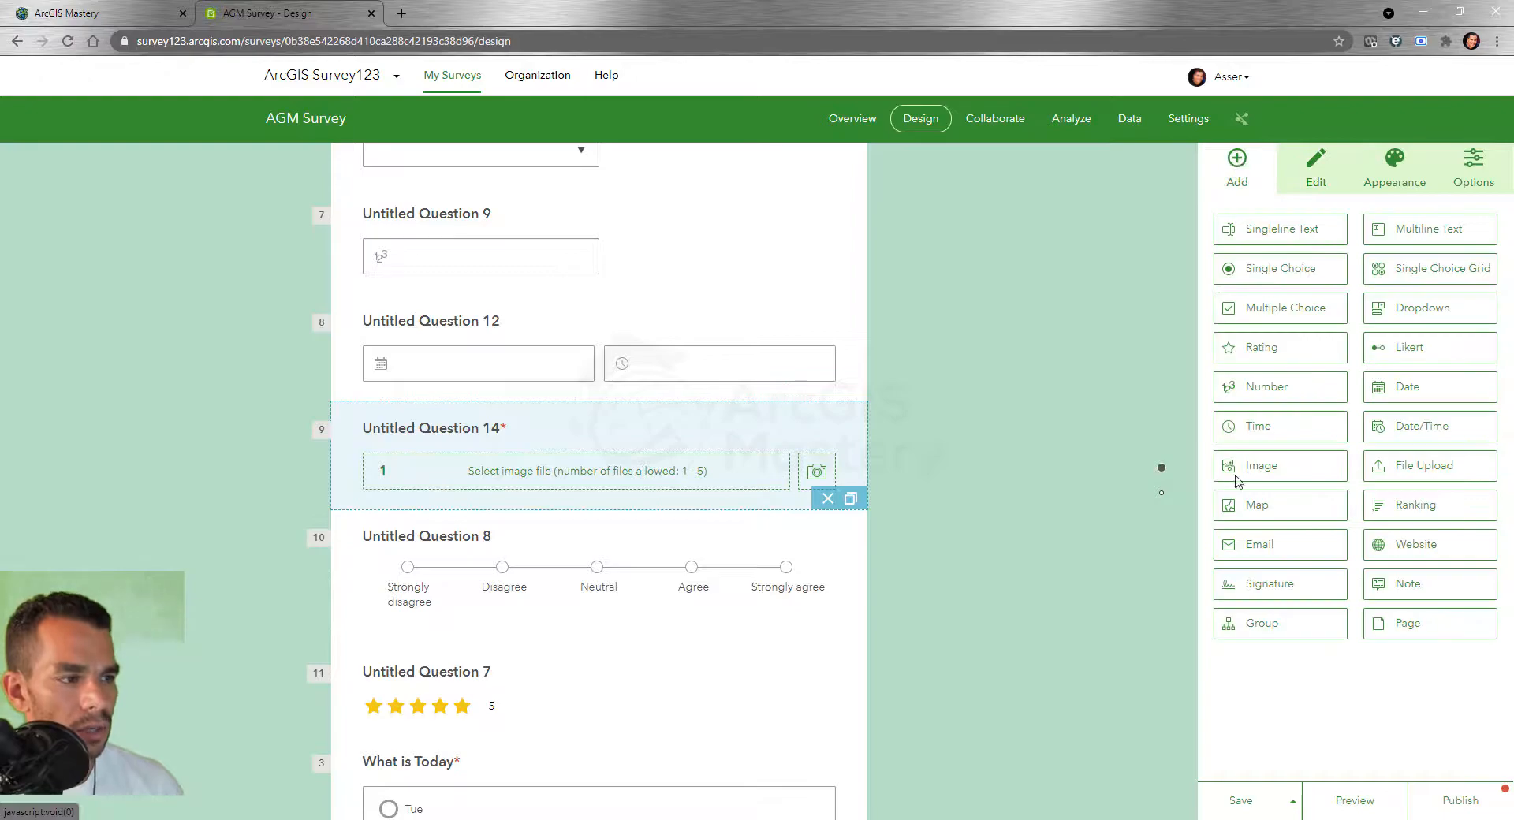
{"action": "left_click_drag", "start_coordinate": [1316, 497], "coordinate": [643, 552]}
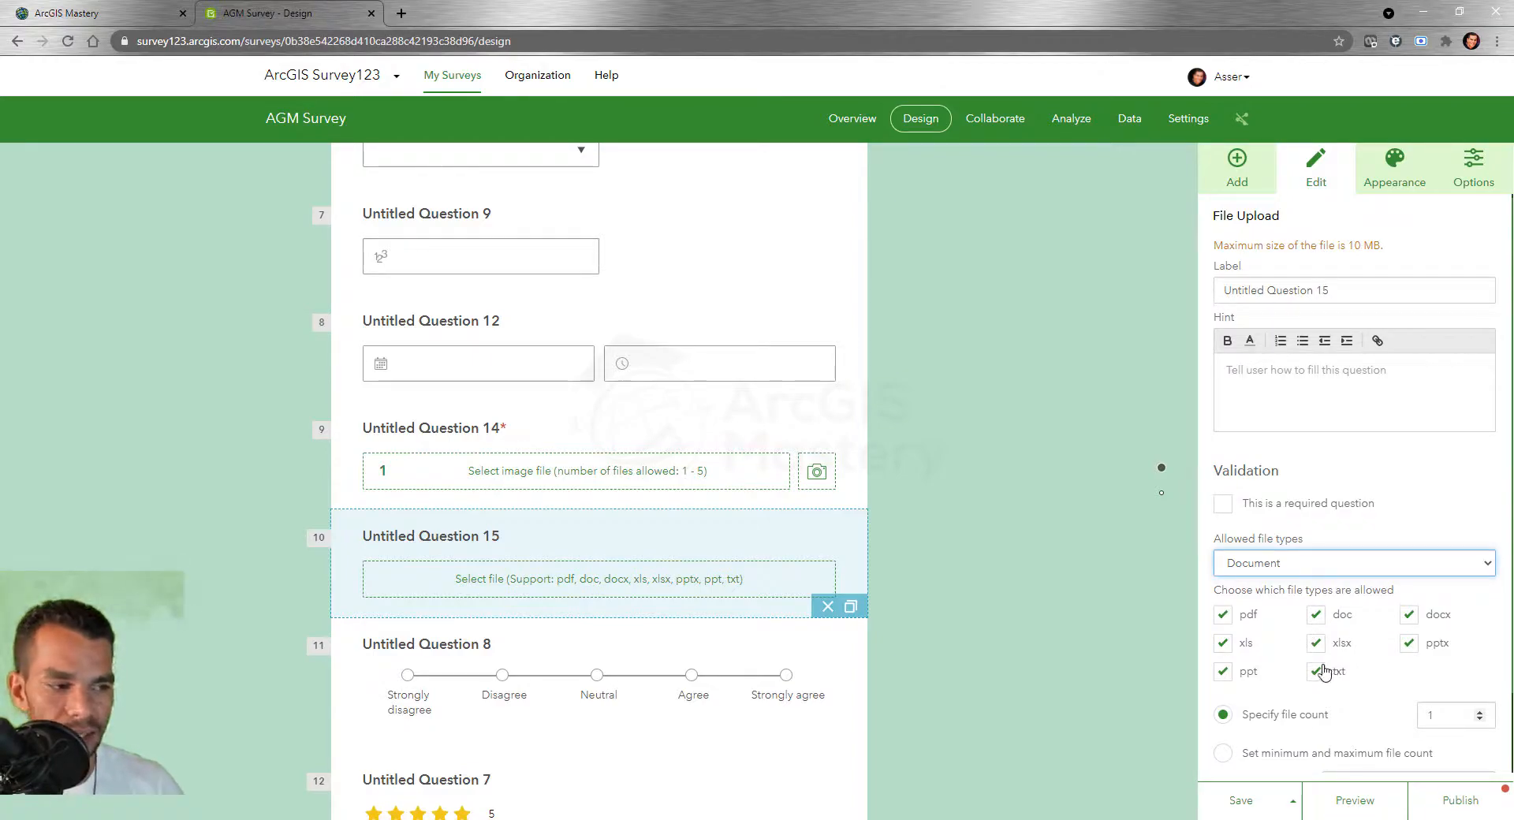
{"action": "scroll", "coordinate": [1384, 681], "scroll_direction": "down", "scroll_amount": 2}
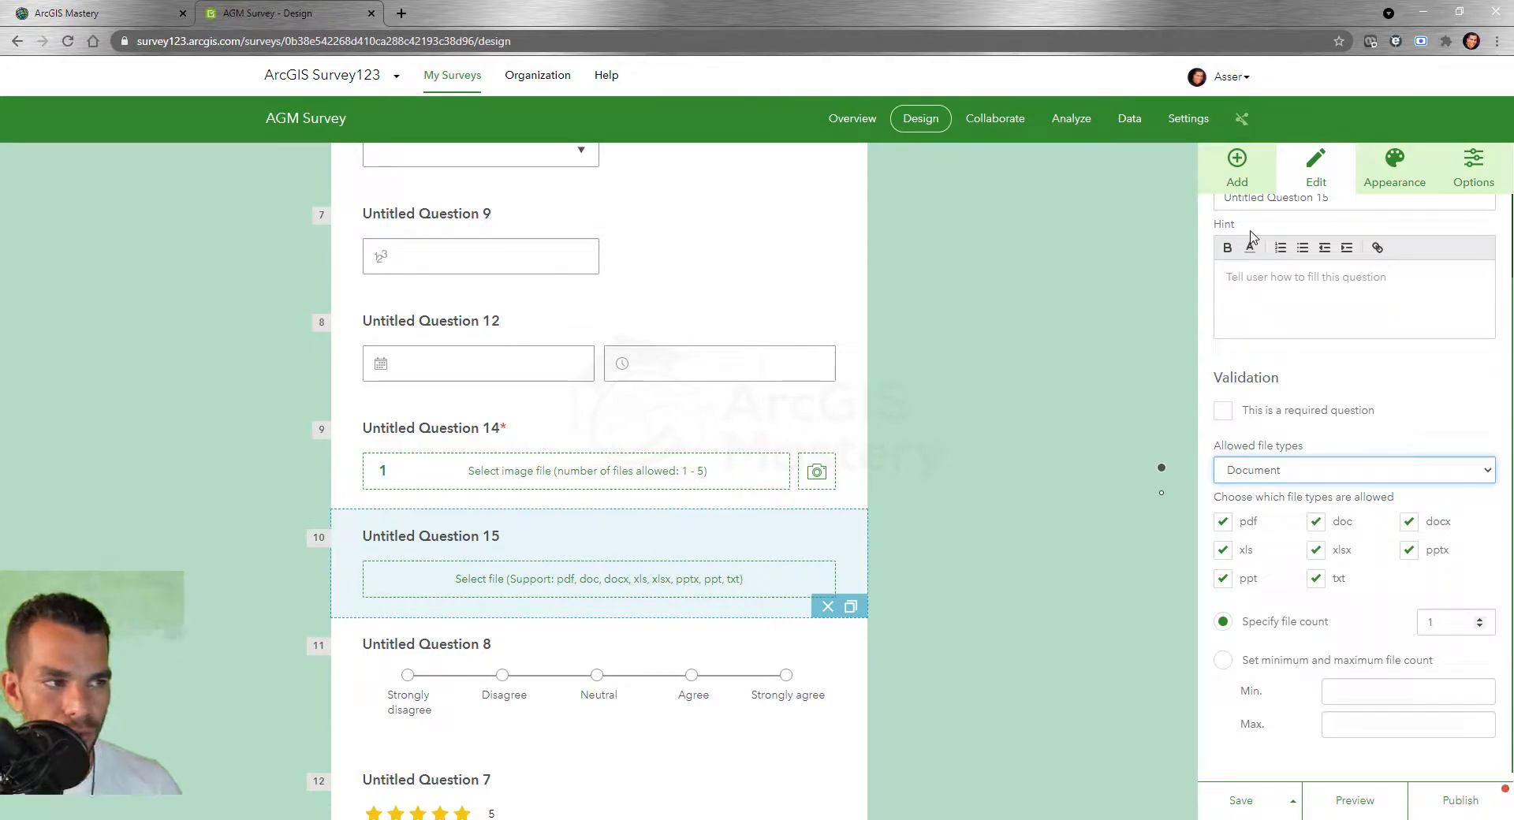
Add a Map question between the File Upload and Likert questions, try the line and area drawing tools, and return it to point
{"action": "left_click", "coordinate": [1237, 173]}
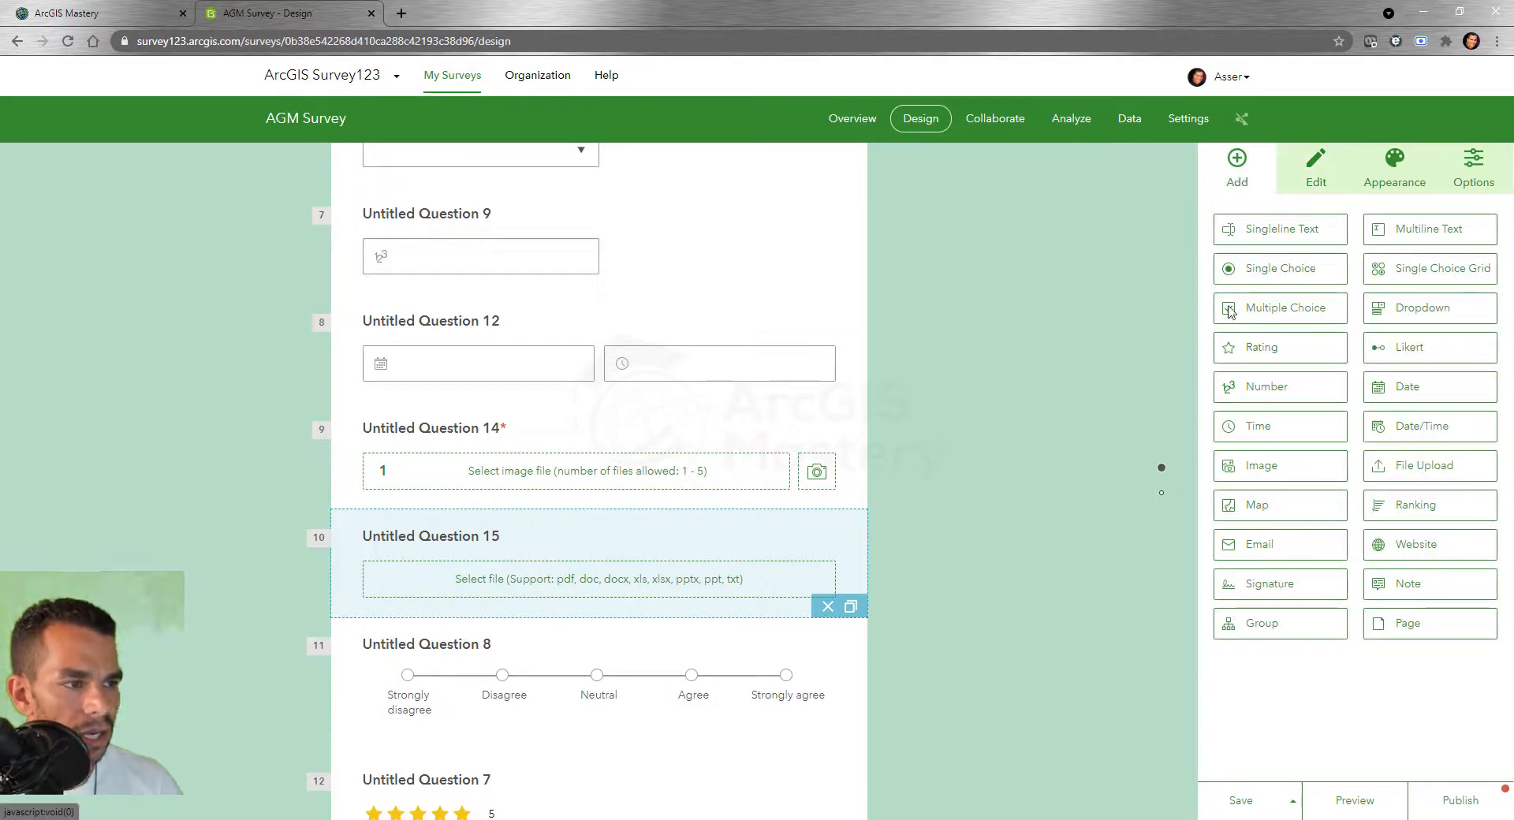
{"action": "left_click_drag", "start_coordinate": [1309, 517], "coordinate": [694, 648]}
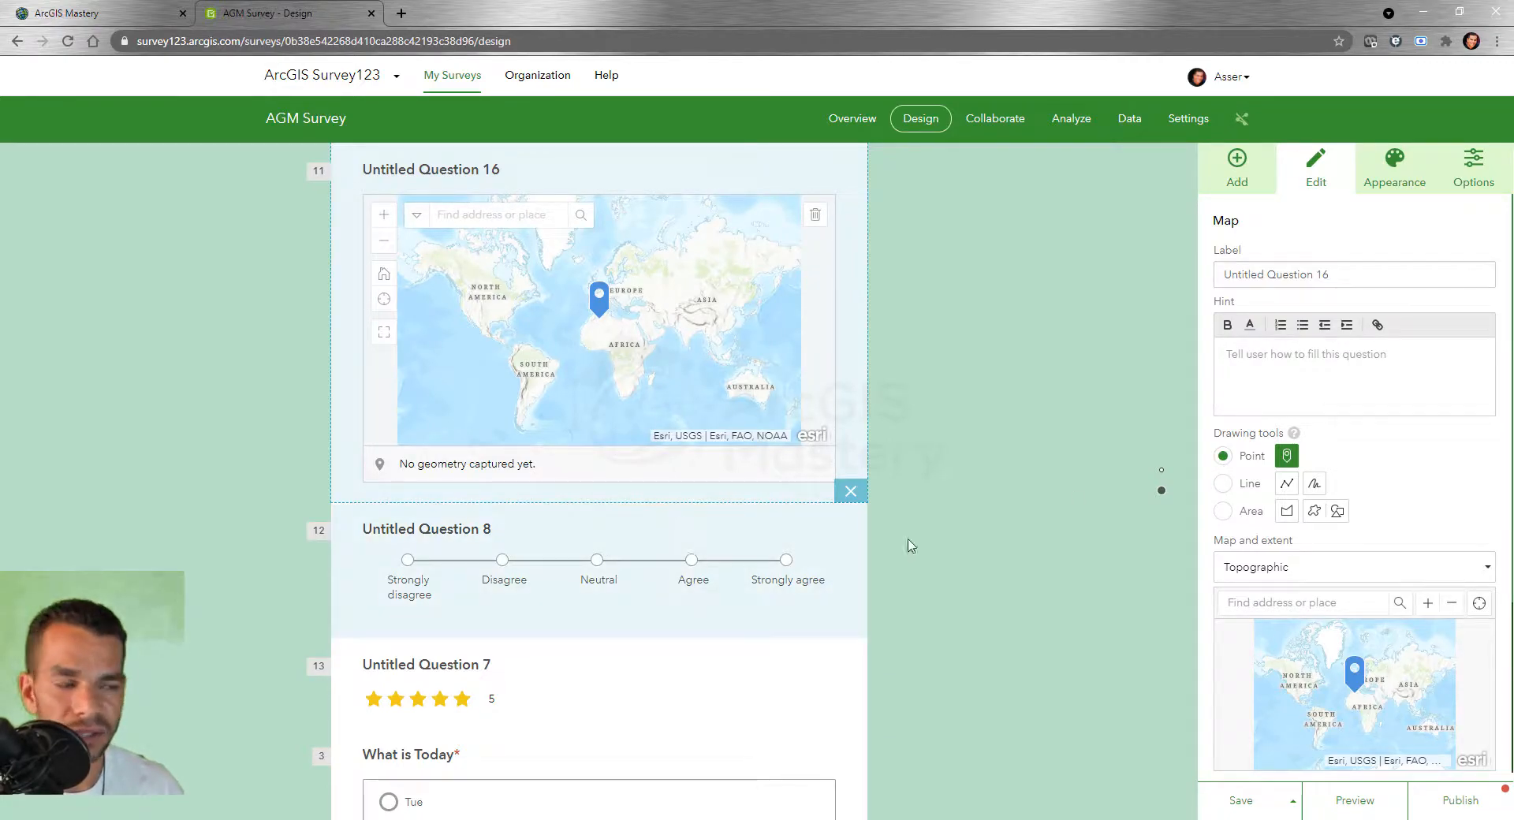
{"action": "left_click", "coordinate": [1223, 484]}
{"action": "left_click", "coordinate": [1223, 511]}
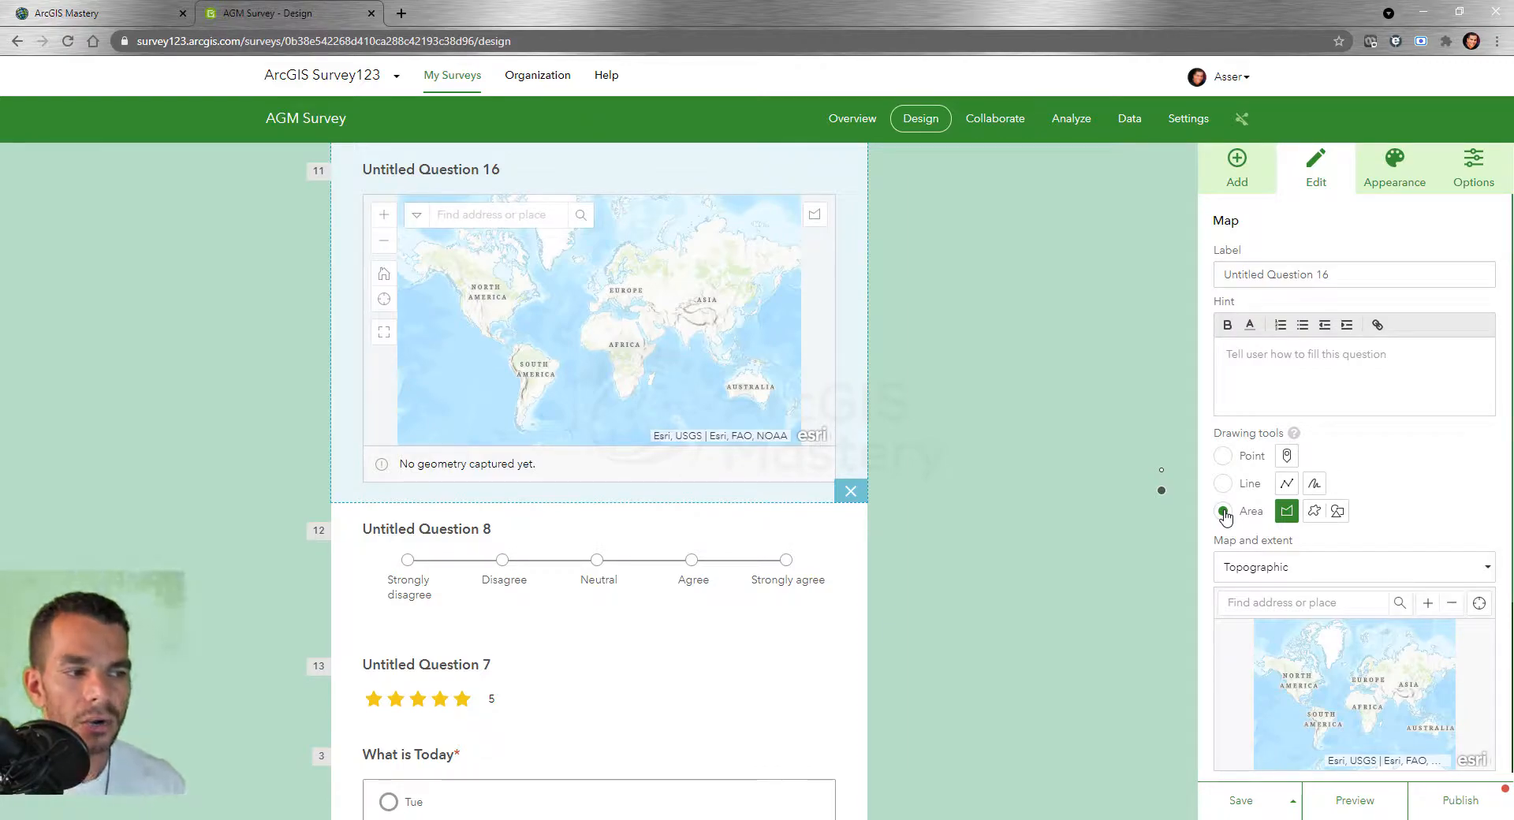
{"action": "left_click", "coordinate": [1224, 484]}
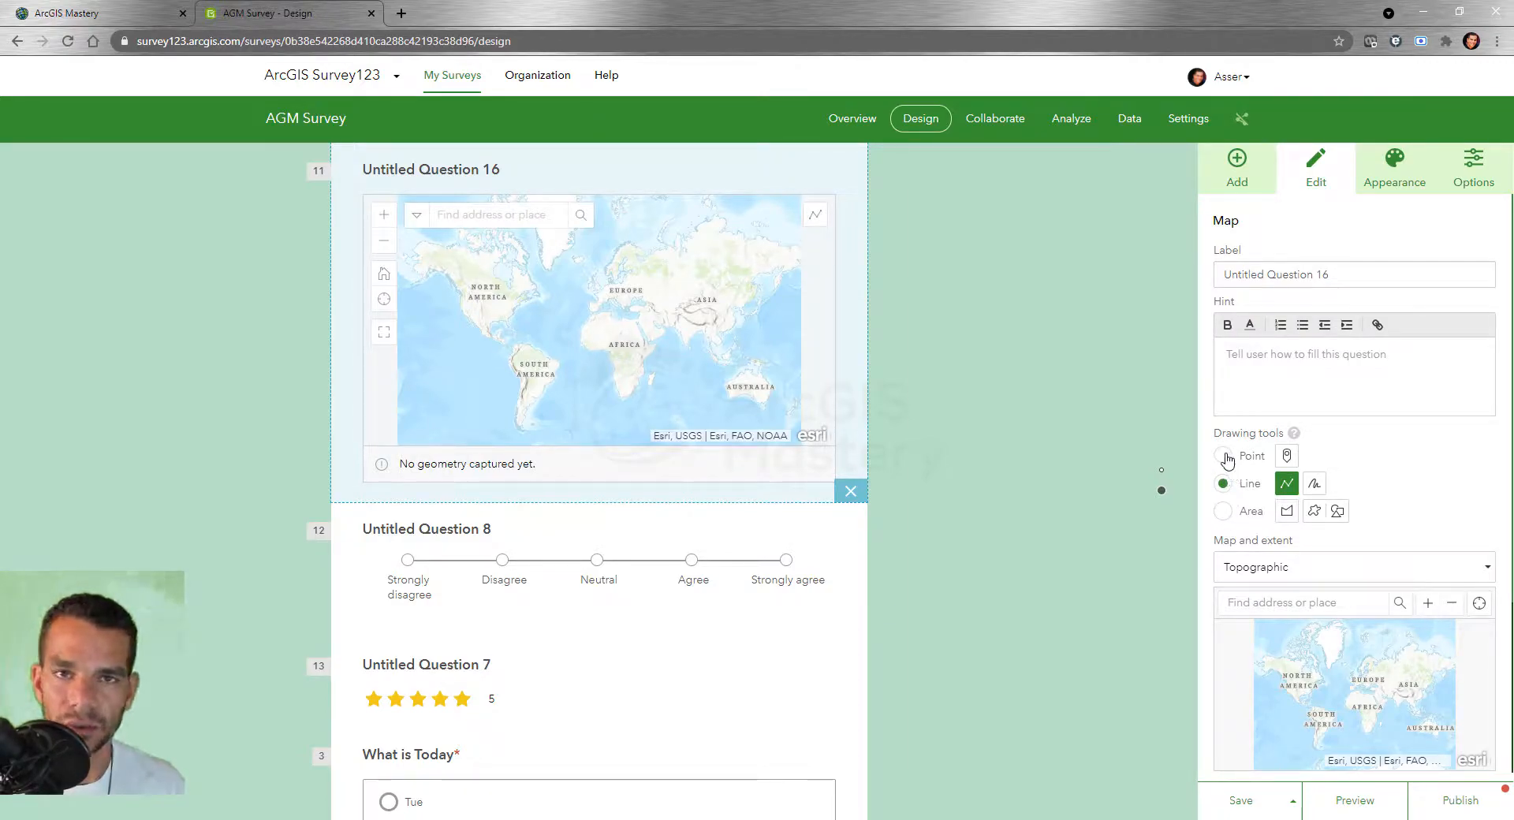
{"action": "left_click", "coordinate": [1224, 457]}
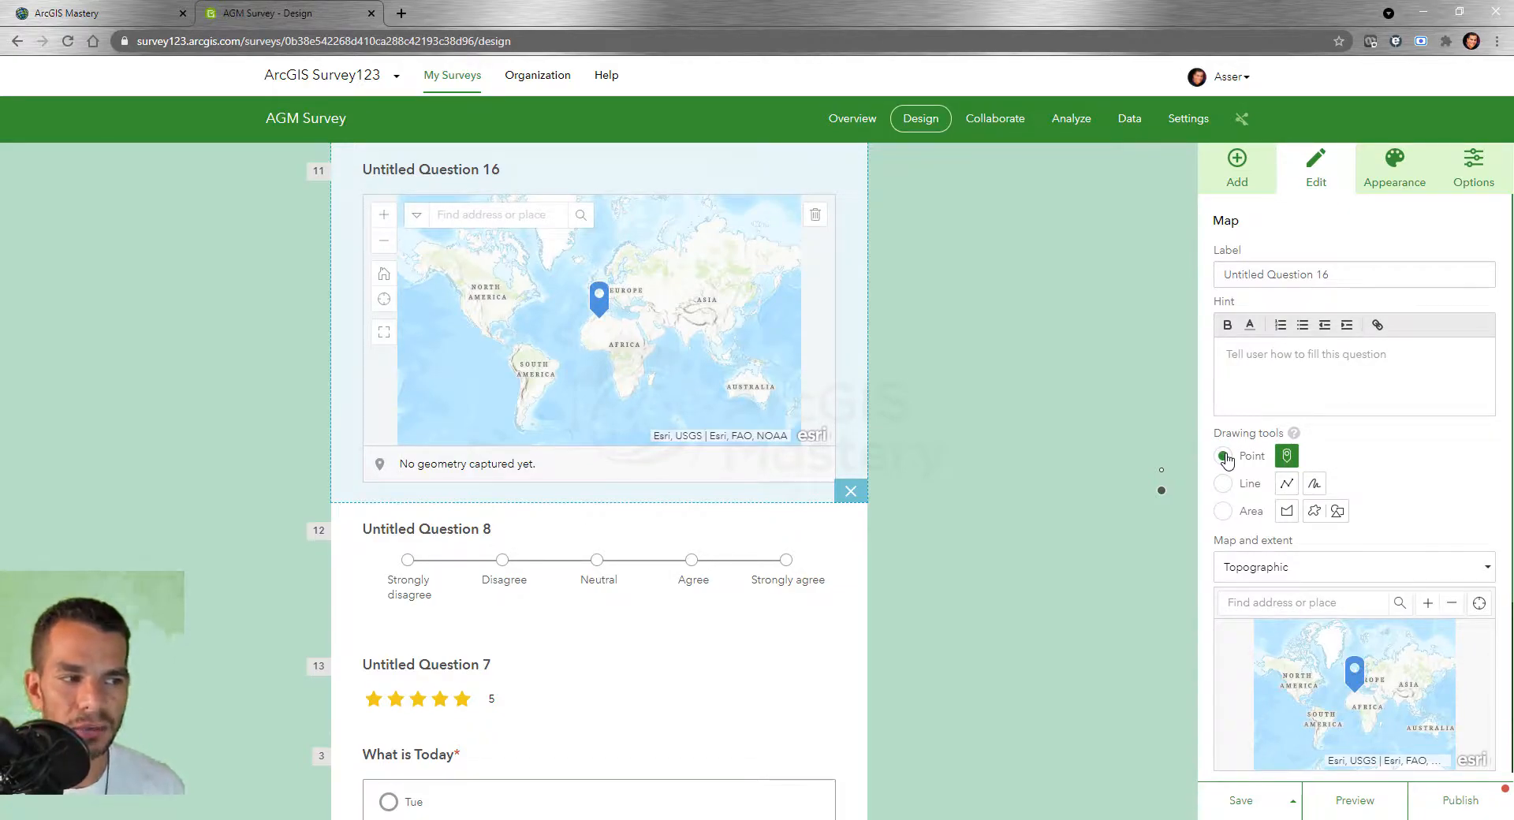
{"action": "left_click", "coordinate": [1225, 517]}
{"action": "left_click", "coordinate": [1315, 515]}
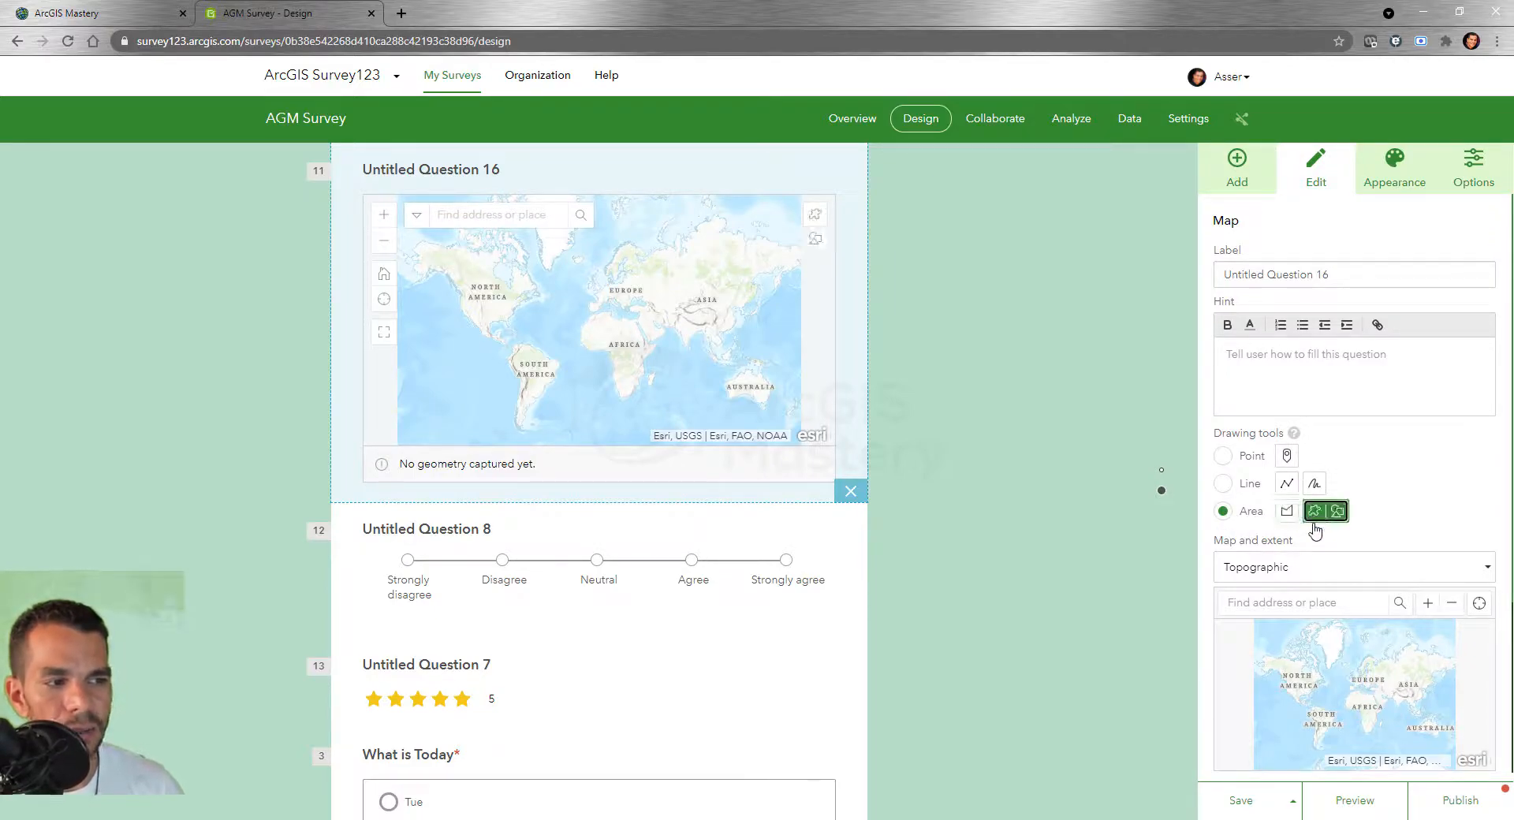
{"action": "left_click", "coordinate": [1225, 485]}
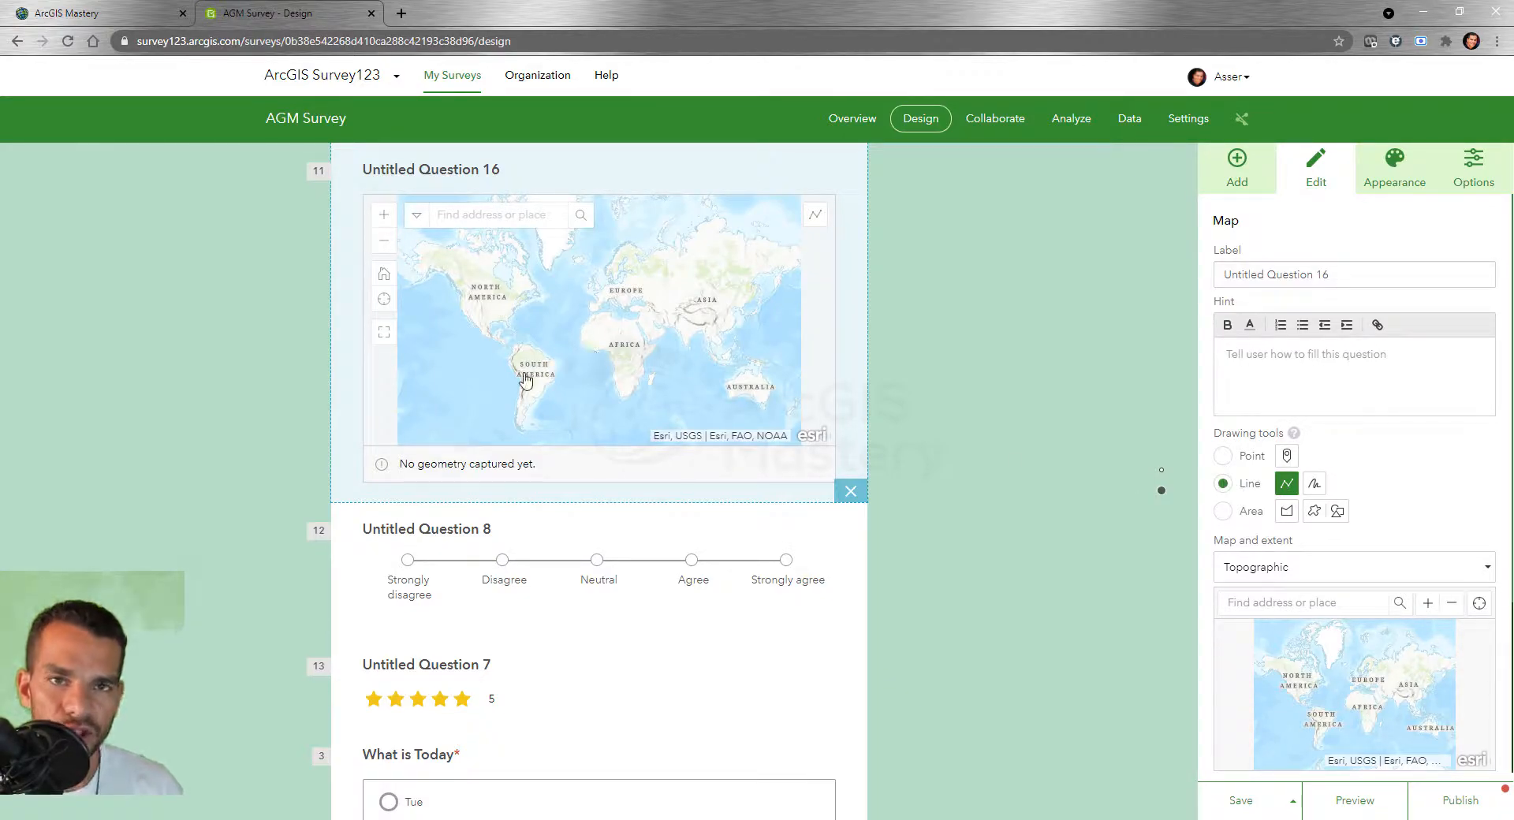
{"action": "left_click", "coordinate": [1223, 458]}
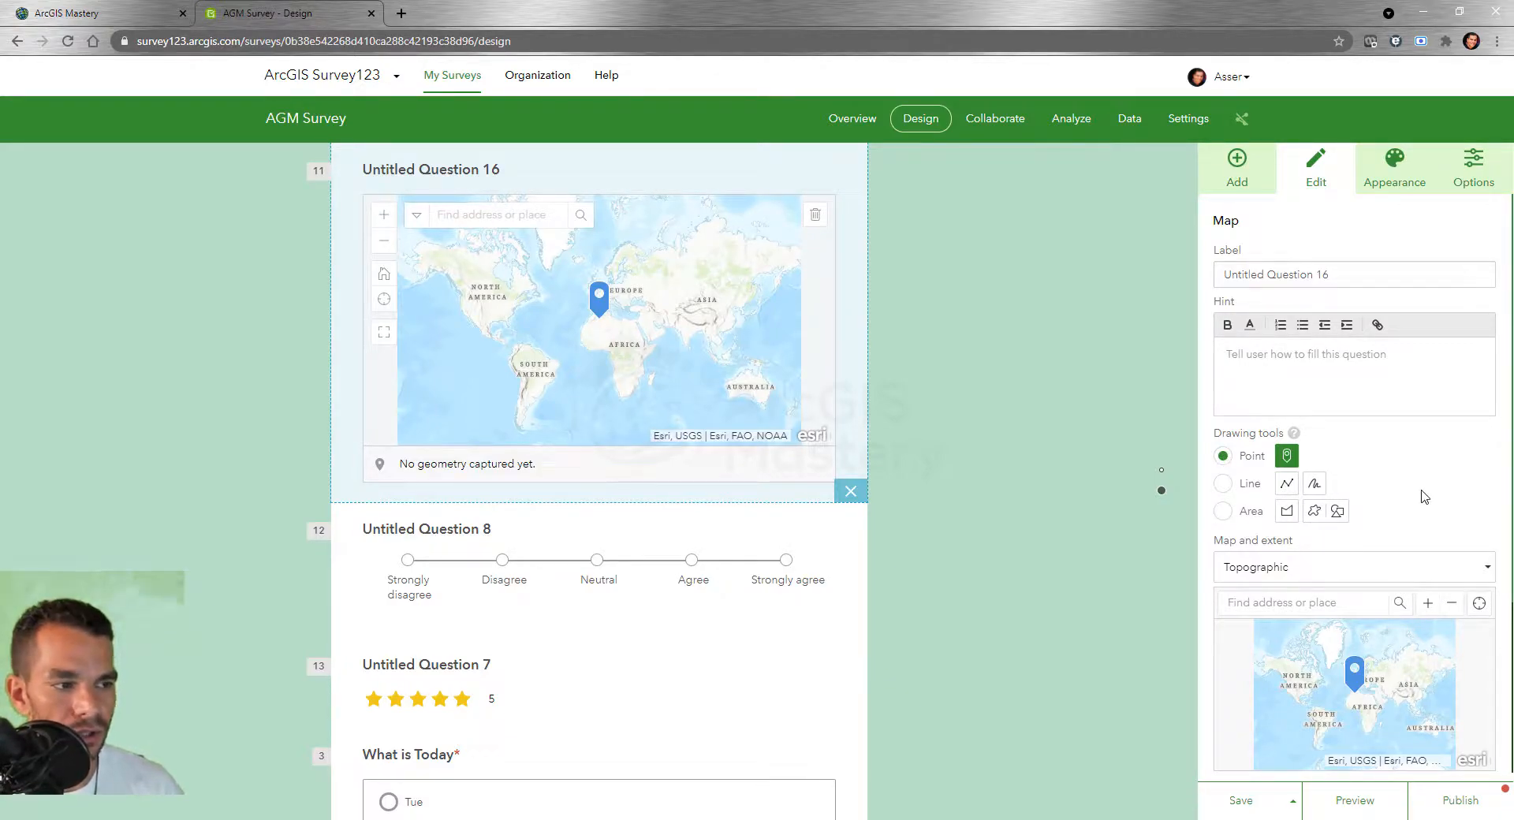
Set the Map question's basemap to Streets
{"action": "scroll", "coordinate": [1442, 482], "scroll_direction": "down", "scroll_amount": 1}
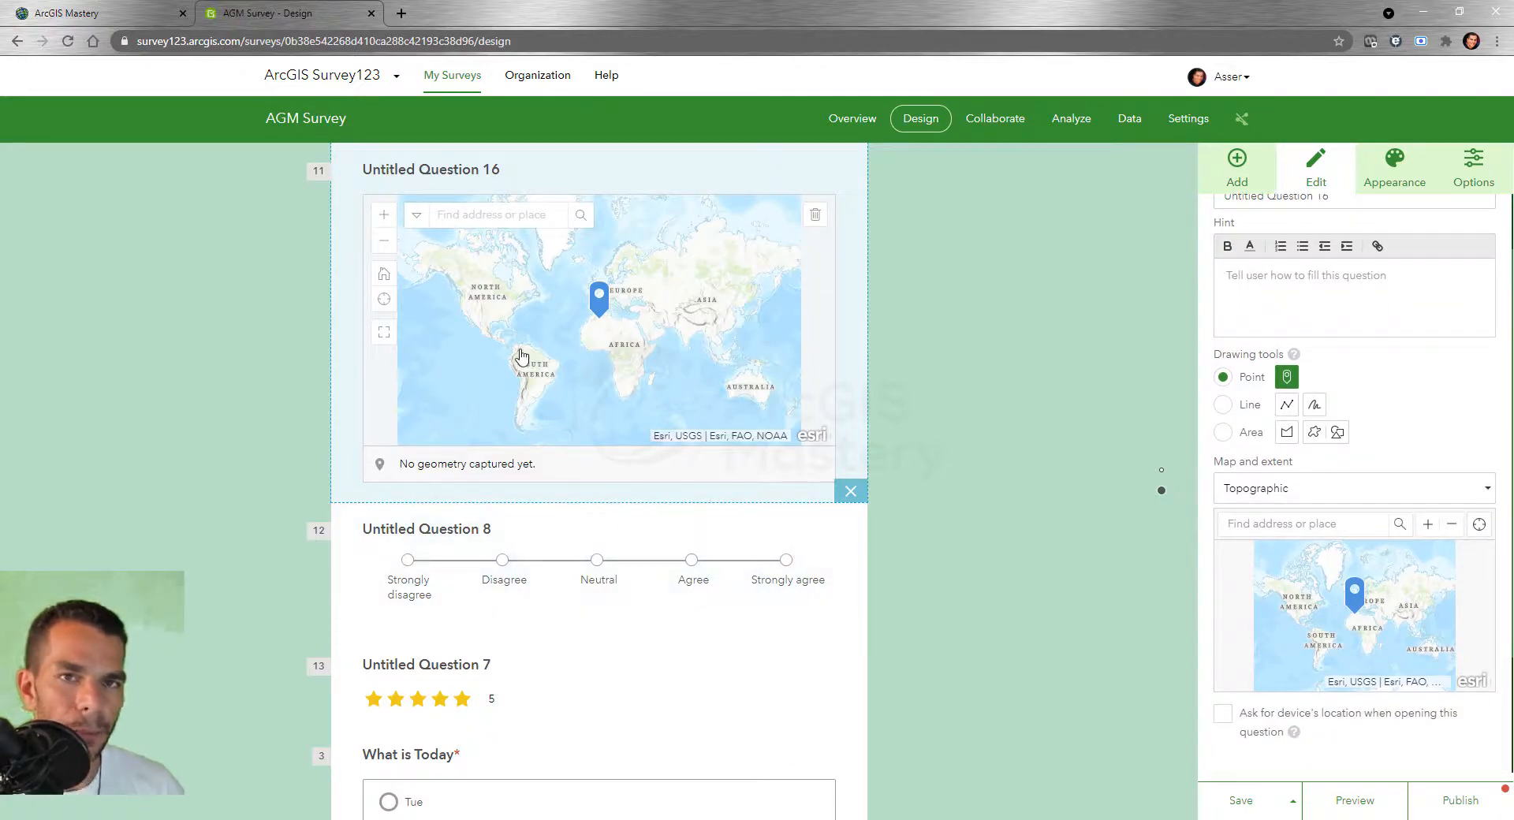
{"action": "left_click", "coordinate": [1319, 494]}
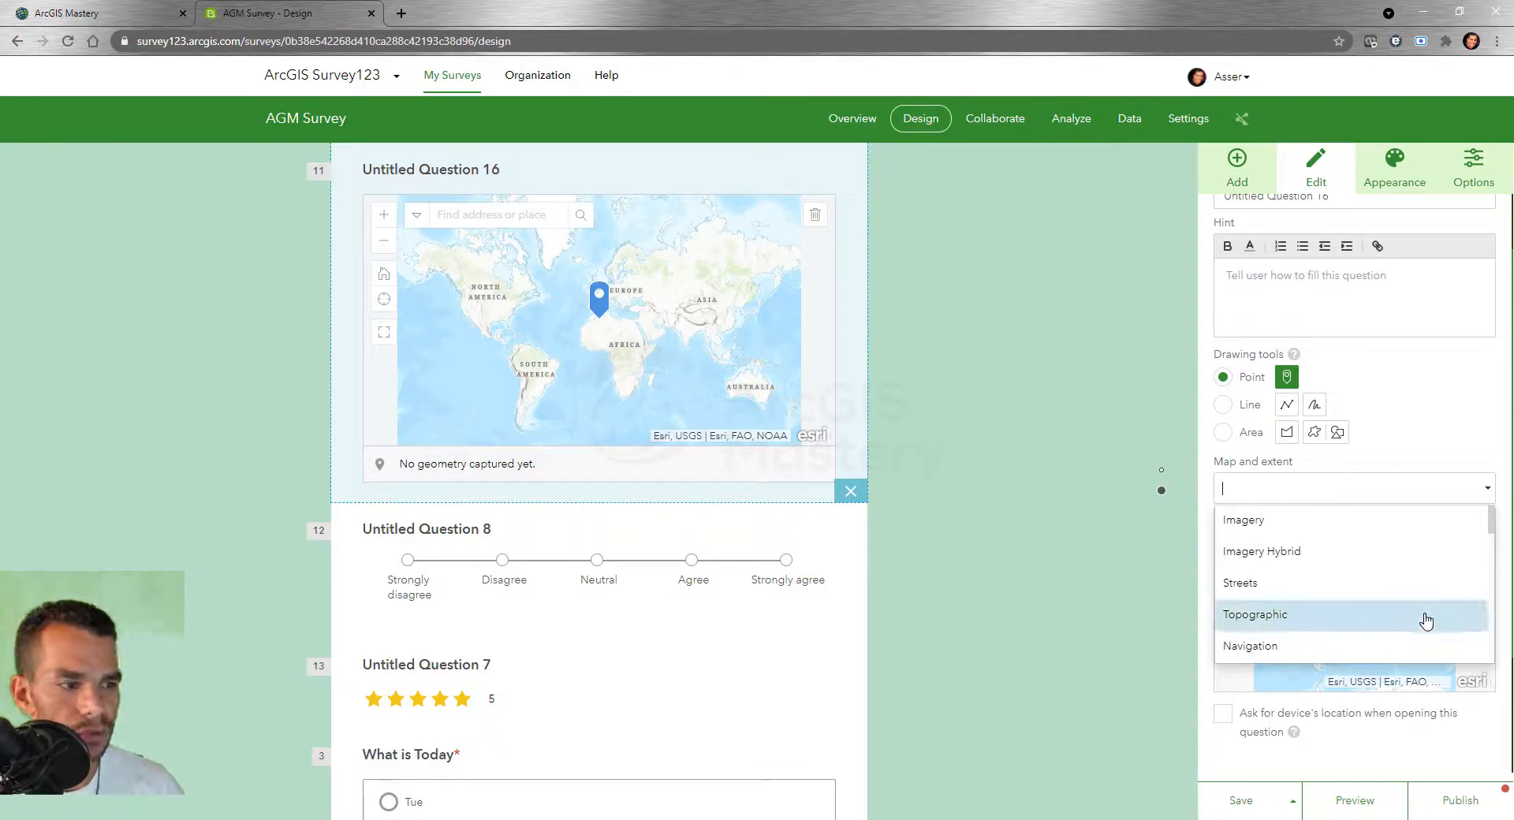
{"action": "left_click", "coordinate": [1283, 593]}
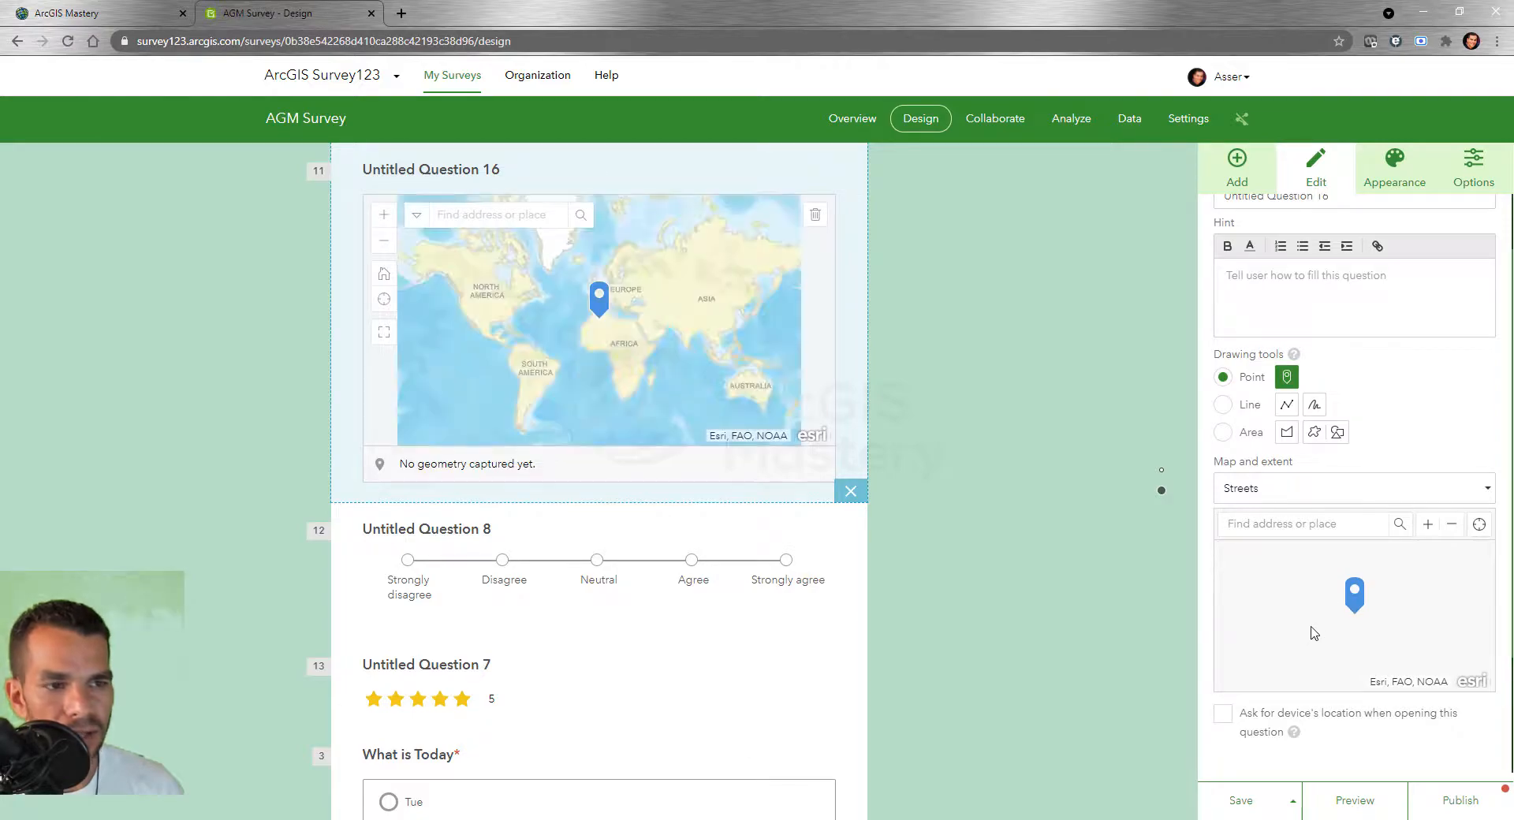
Set the Map question's default extent and marker location to the Southern California coast just north of San Diego
{"action": "left_click_drag", "start_coordinate": [1313, 606], "coordinate": [1445, 676]}
{"action": "scroll", "coordinate": [1339, 632], "scroll_direction": "up", "scroll_amount": 2}
{"action": "scroll", "coordinate": [1402, 645], "scroll_direction": "up", "scroll_amount": 3}
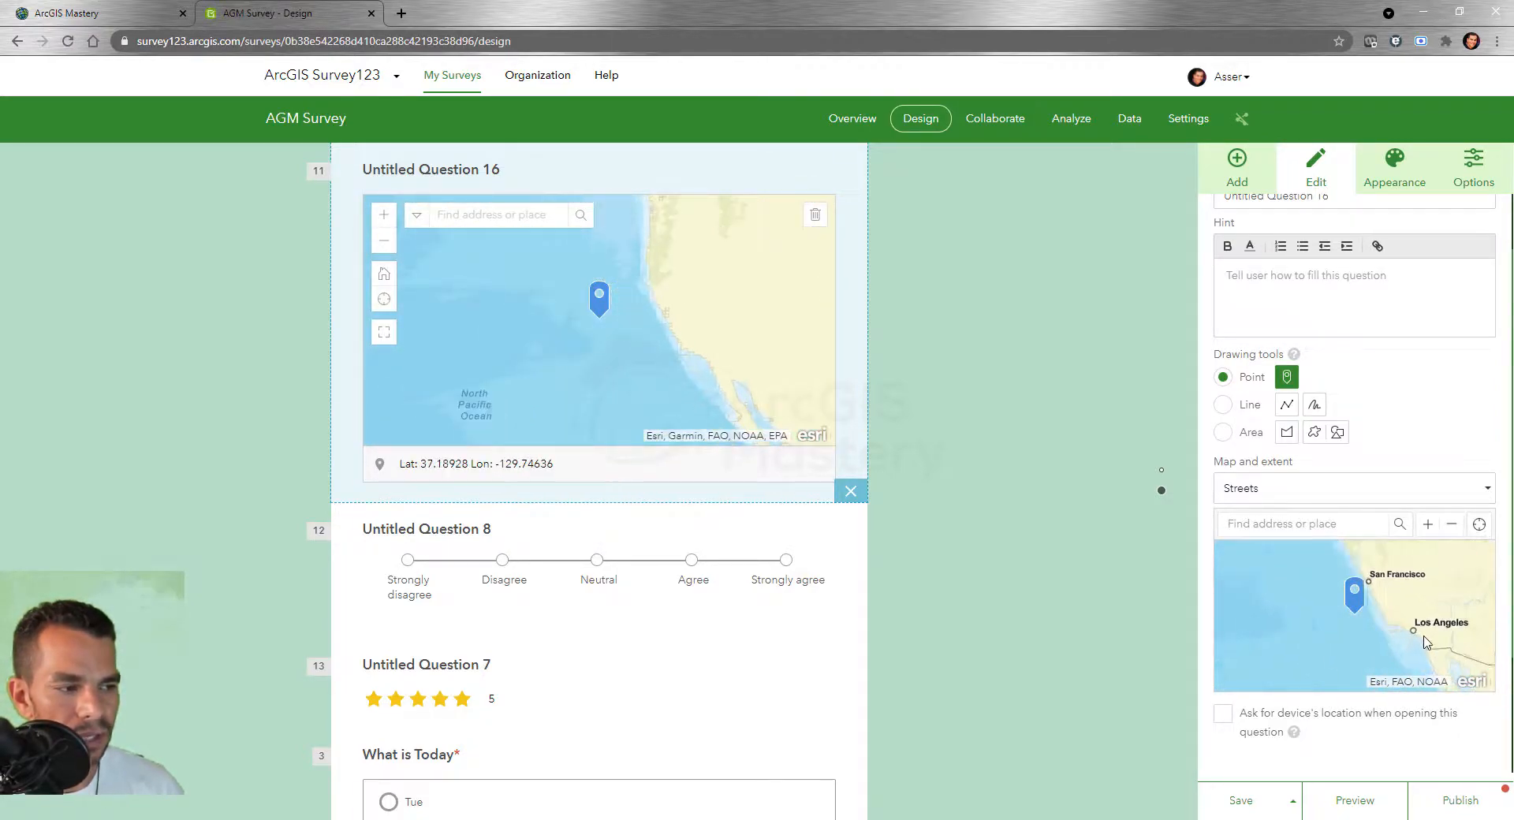
{"action": "scroll", "coordinate": [1401, 648], "scroll_direction": "up", "scroll_amount": 3}
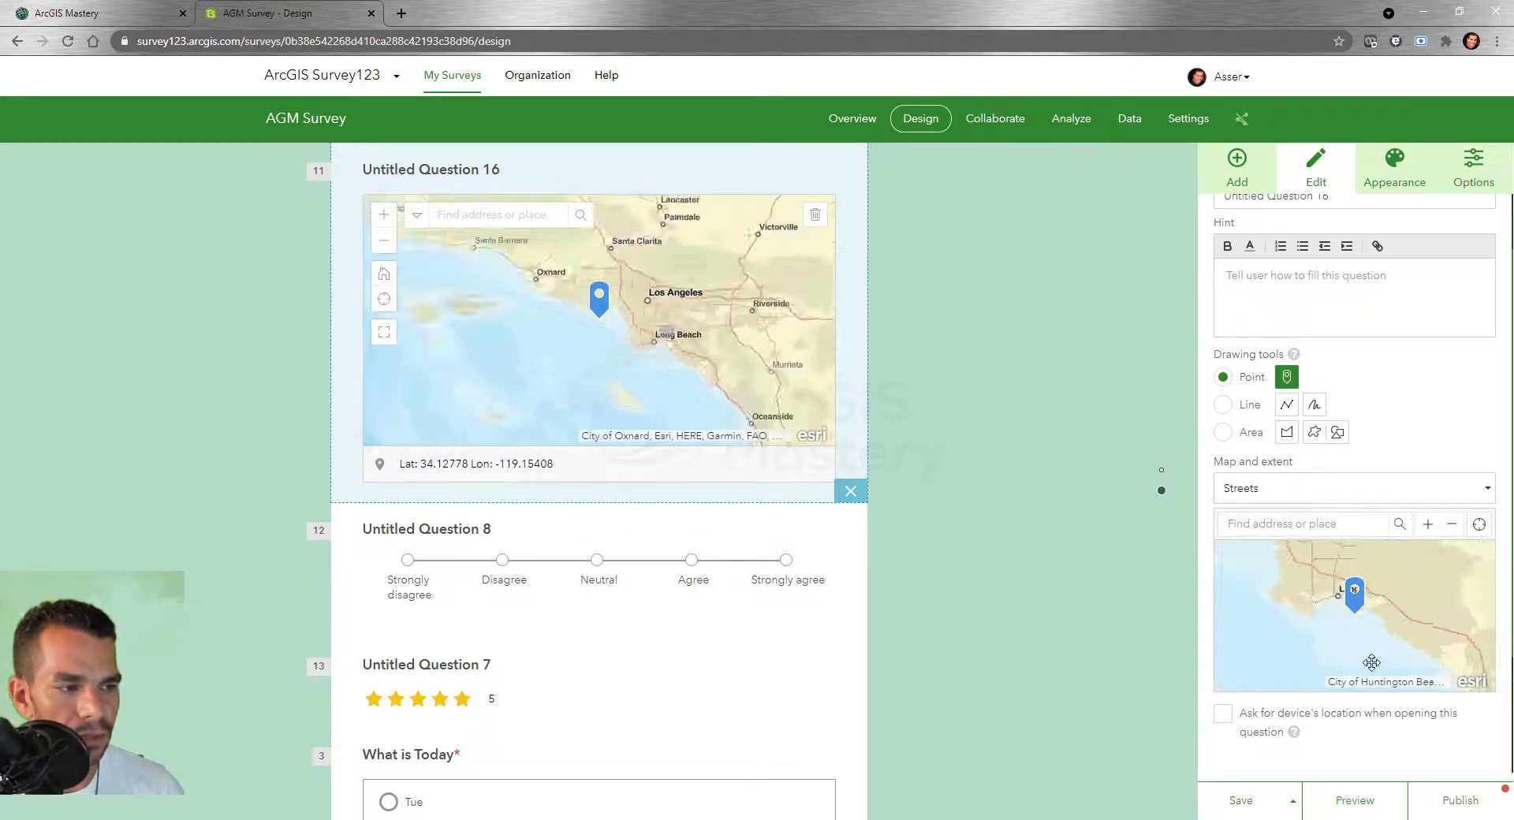
{"action": "left_click_drag", "start_coordinate": [1429, 670], "coordinate": [1341, 588]}
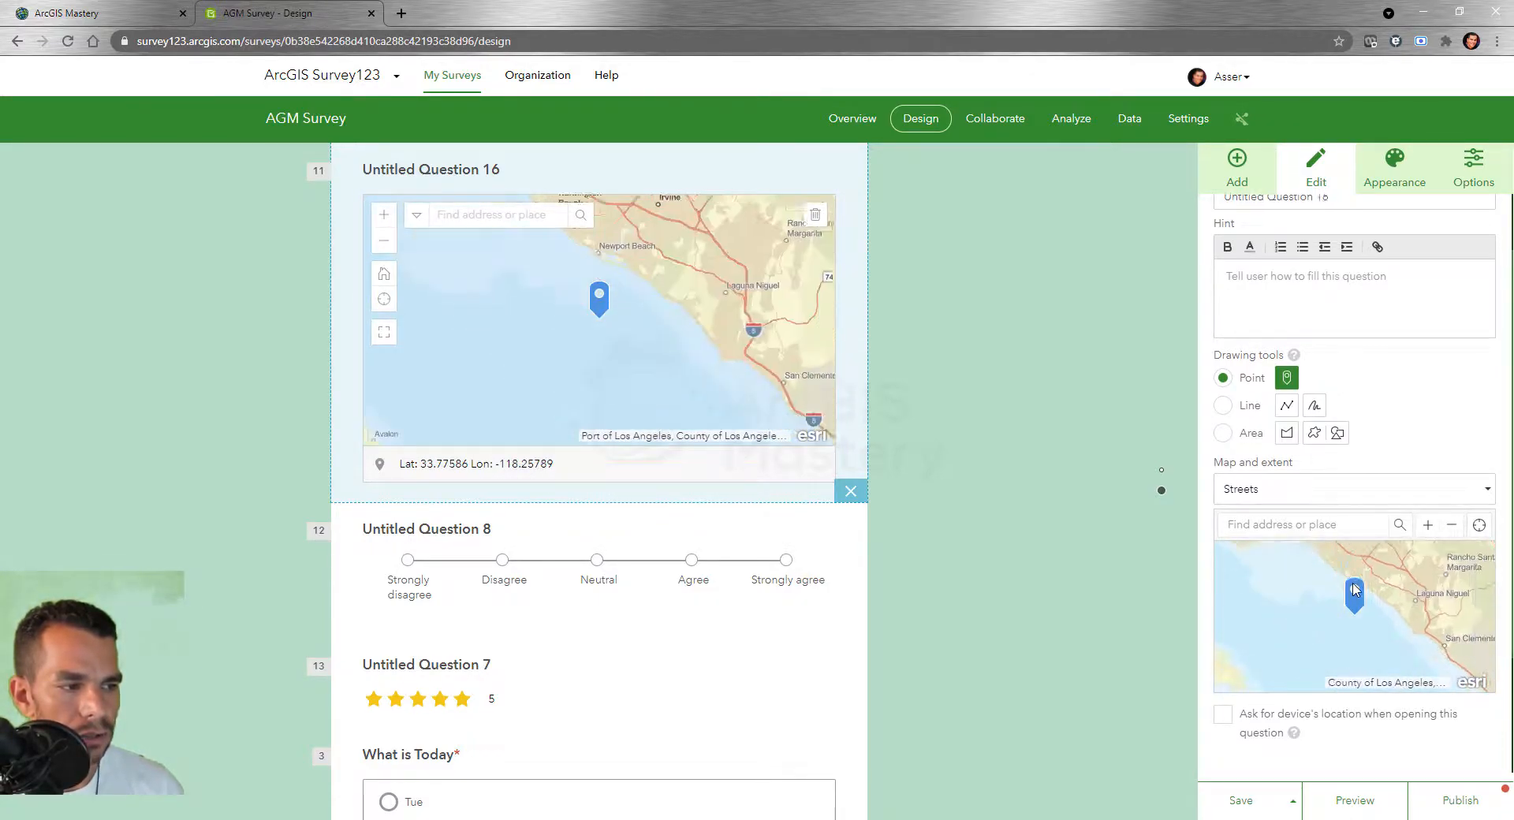
{"action": "left_click_drag", "start_coordinate": [1321, 676], "coordinate": [1312, 698]}
{"action": "scroll", "coordinate": [1312, 698], "scroll_direction": "down", "scroll_amount": 2}
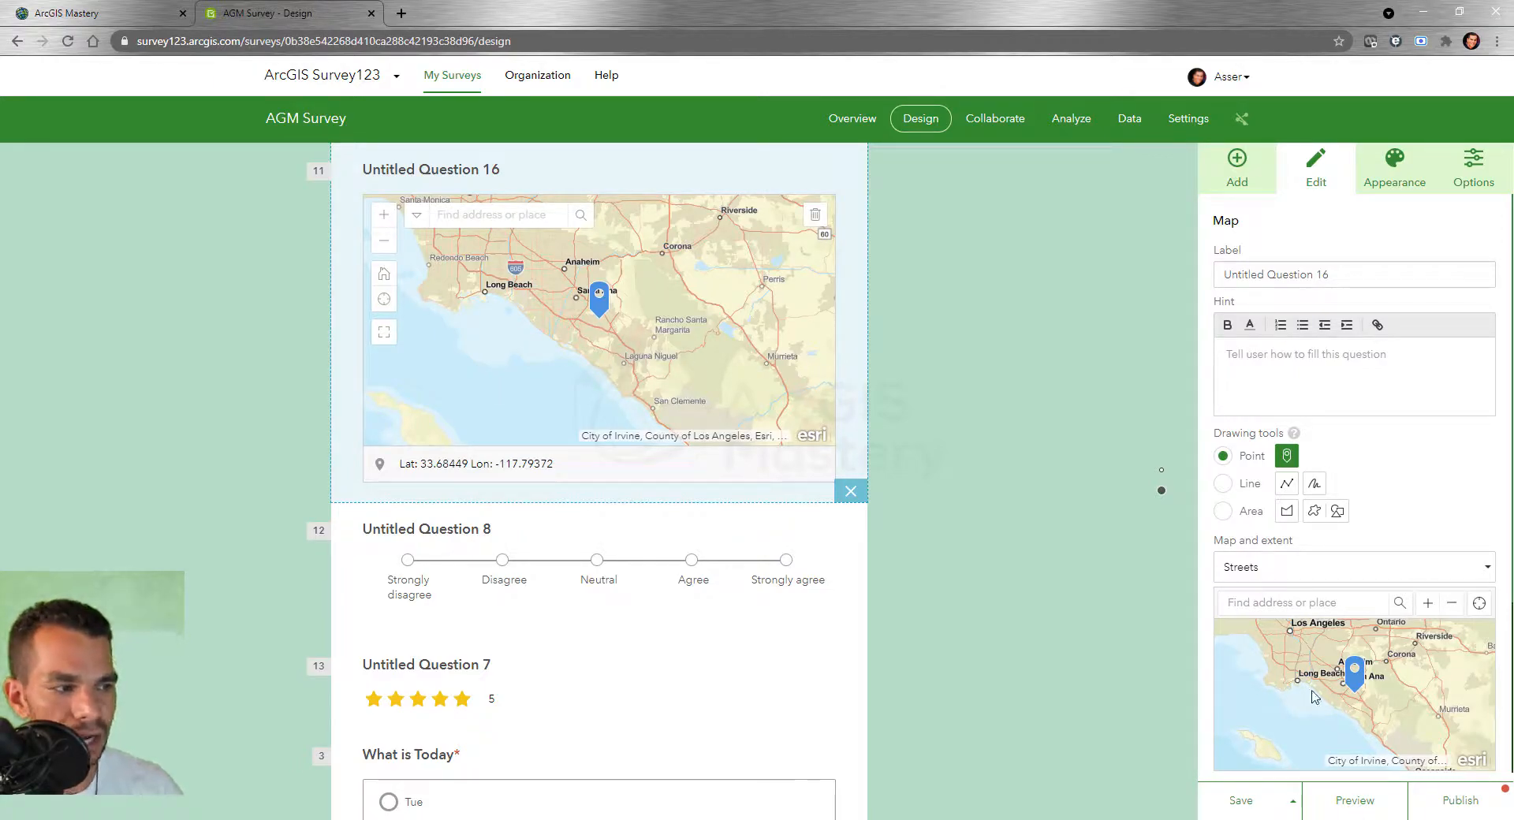
{"action": "scroll", "coordinate": [1156, 564], "scroll_direction": "down", "scroll_amount": 2}
{"action": "scroll", "coordinate": [1328, 532], "scroll_direction": "down", "scroll_amount": 3}
{"action": "scroll", "coordinate": [1352, 494], "scroll_direction": "down", "scroll_amount": 1}
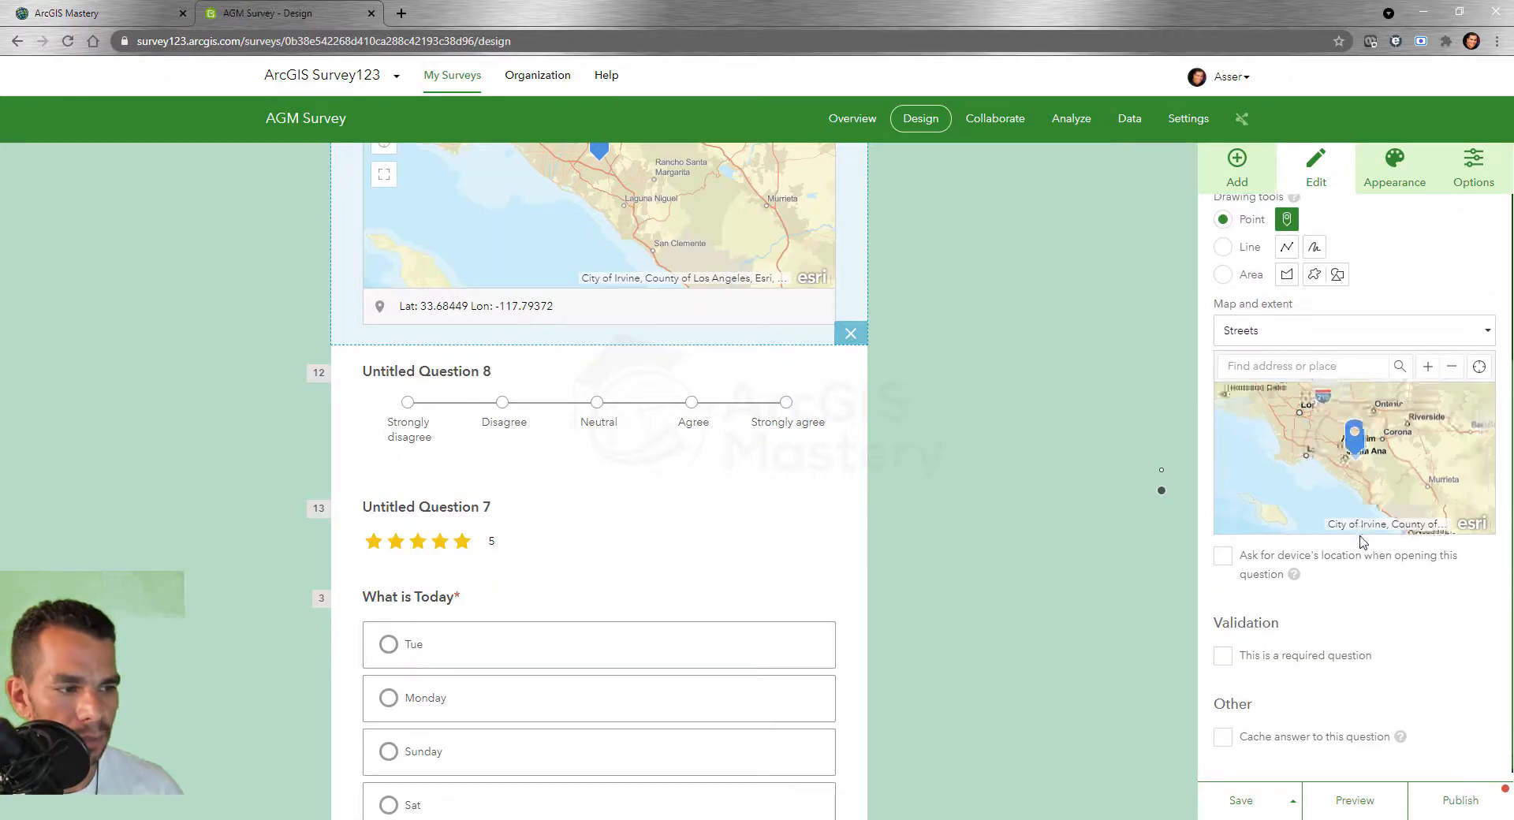
{"action": "scroll", "coordinate": [1352, 495], "scroll_direction": "up", "scroll_amount": 1}
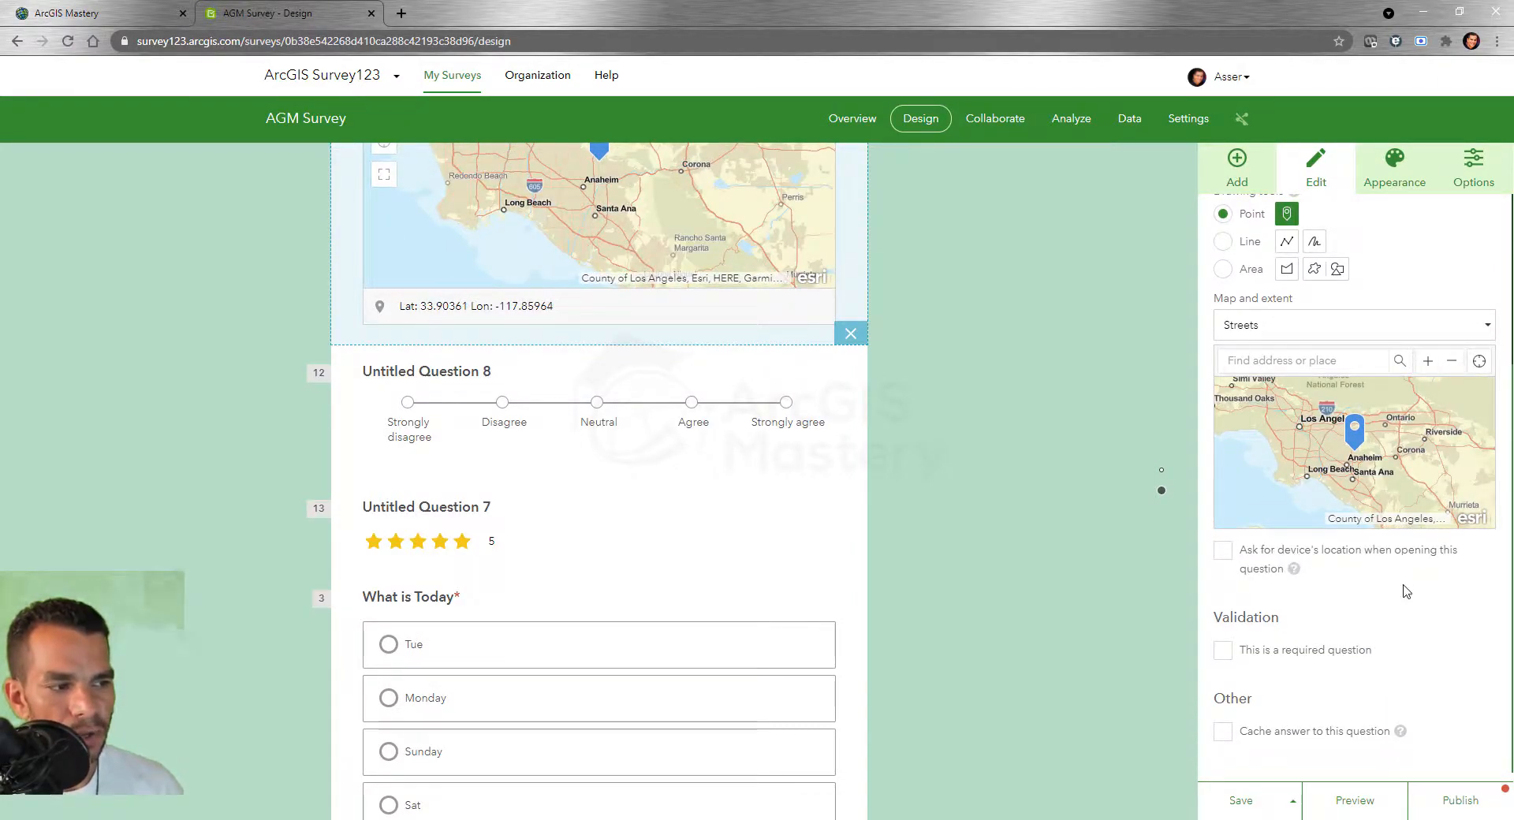
{"action": "scroll", "coordinate": [1002, 543], "scroll_direction": "up", "scroll_amount": 3}
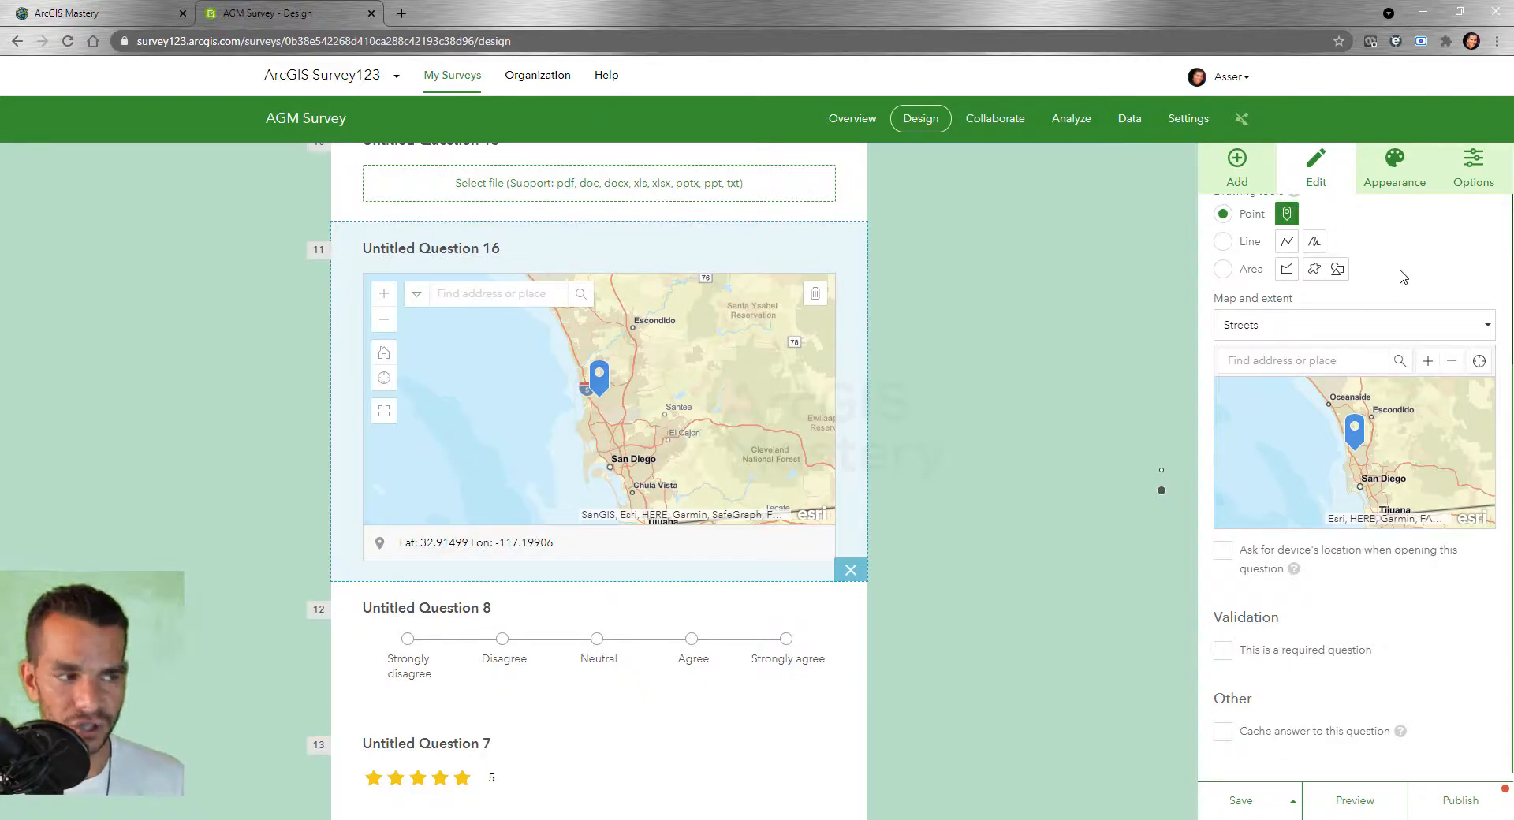
{"action": "scroll", "coordinate": [1403, 276], "scroll_direction": "up", "scroll_amount": 3}
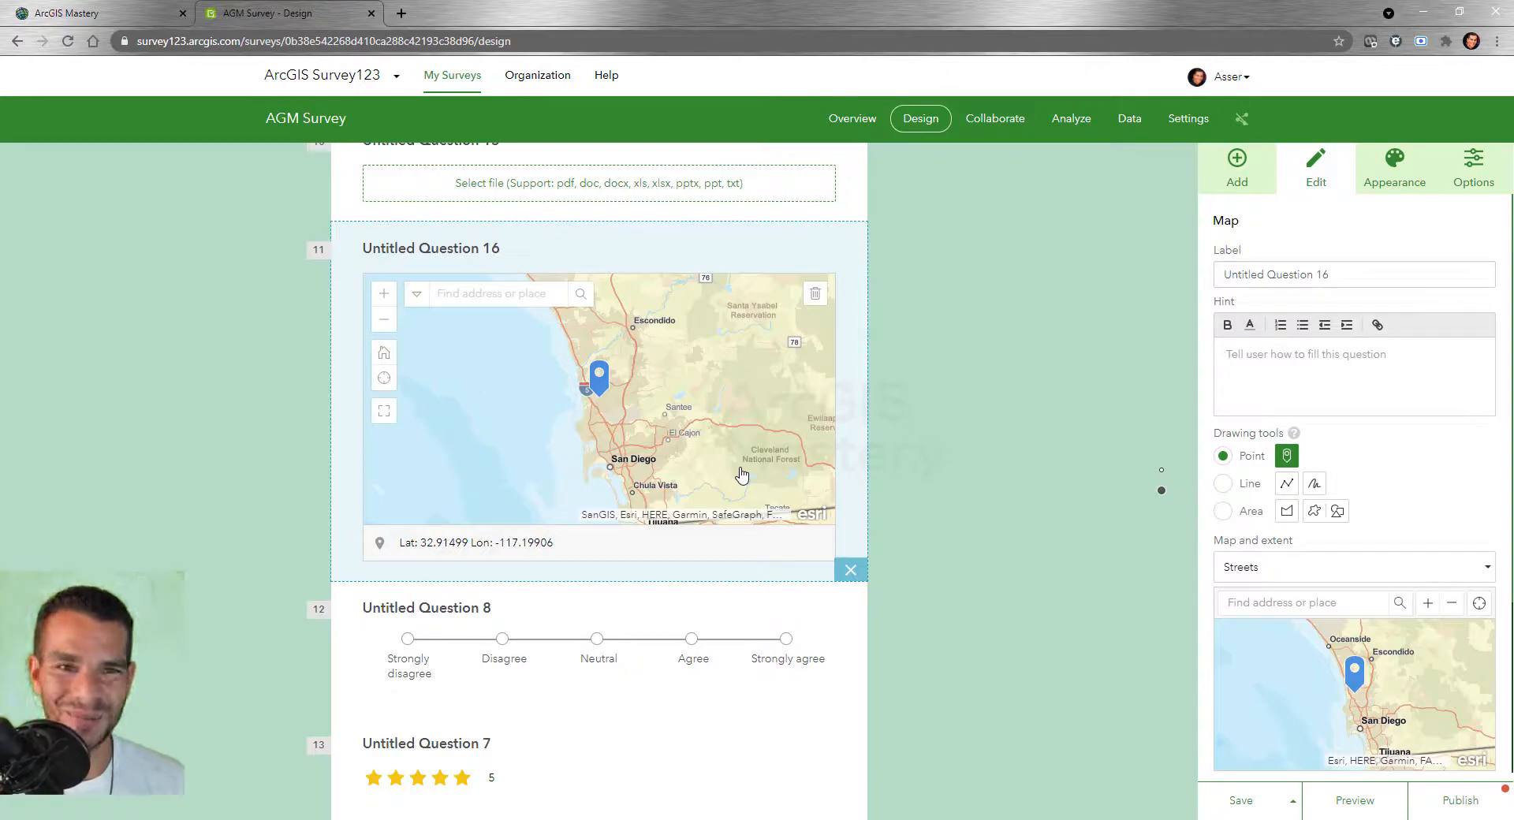
Add a Ranking question below the map with choices 1, 2 and 3, and label it "Ranking Control"
{"action": "left_click", "coordinate": [1241, 183]}
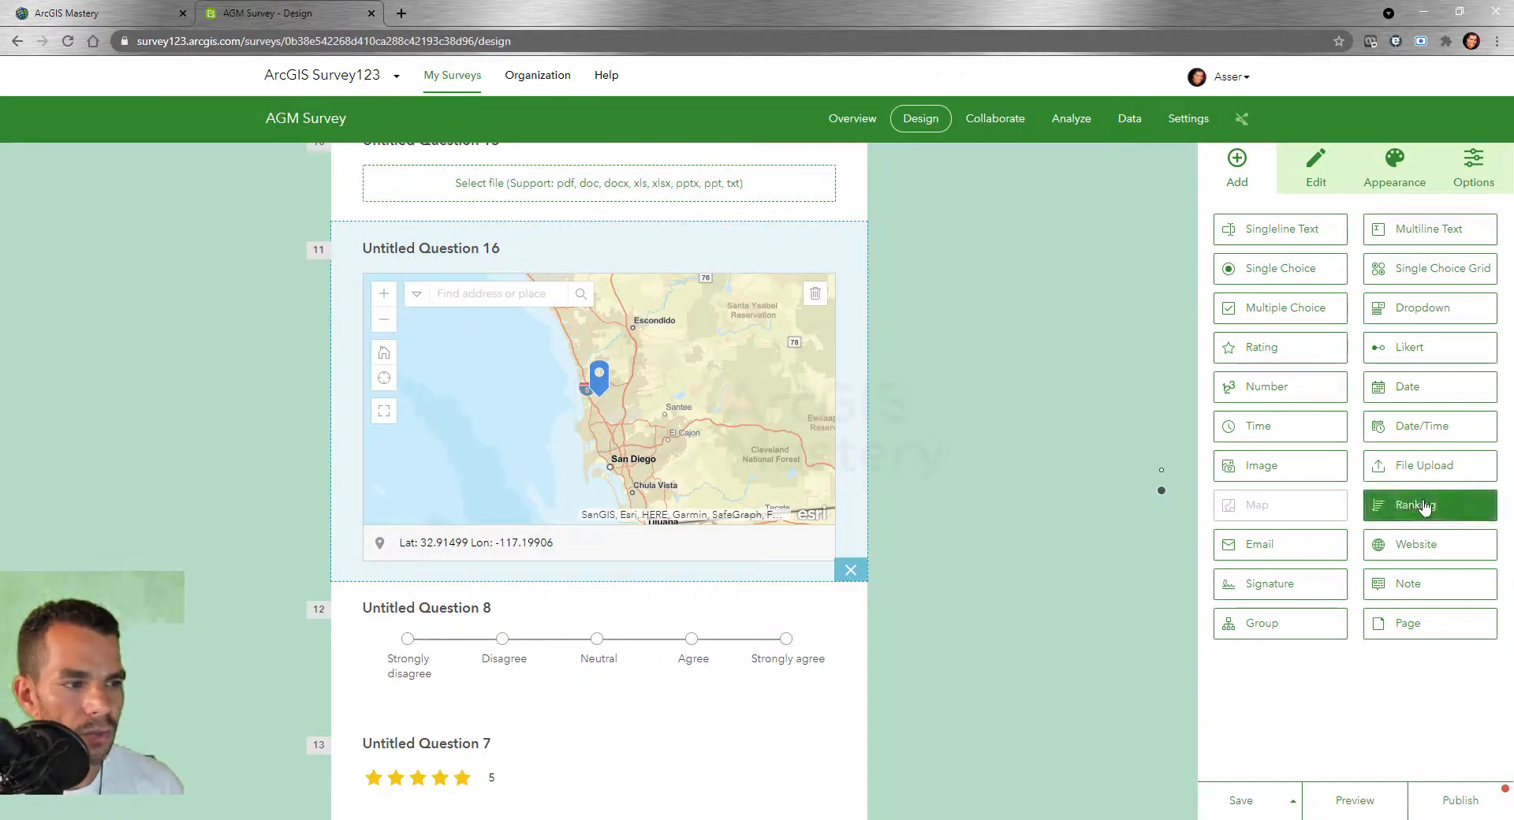
{"action": "left_click_drag", "start_coordinate": [1420, 511], "coordinate": [625, 629]}
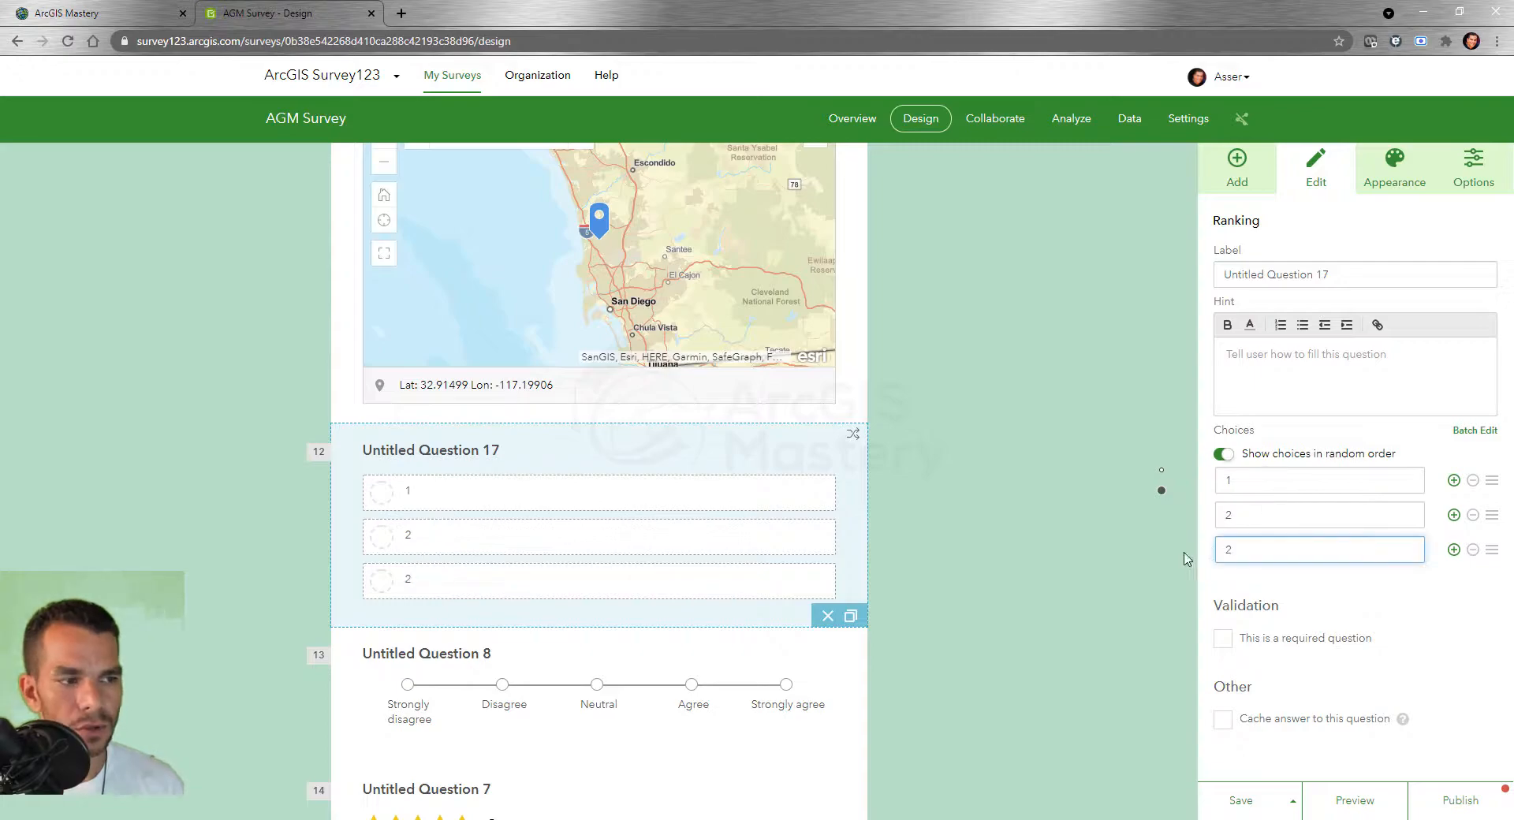
{"action": "triple_click", "coordinate": [1343, 275]}
{"action": "type", "text": "Ran"}
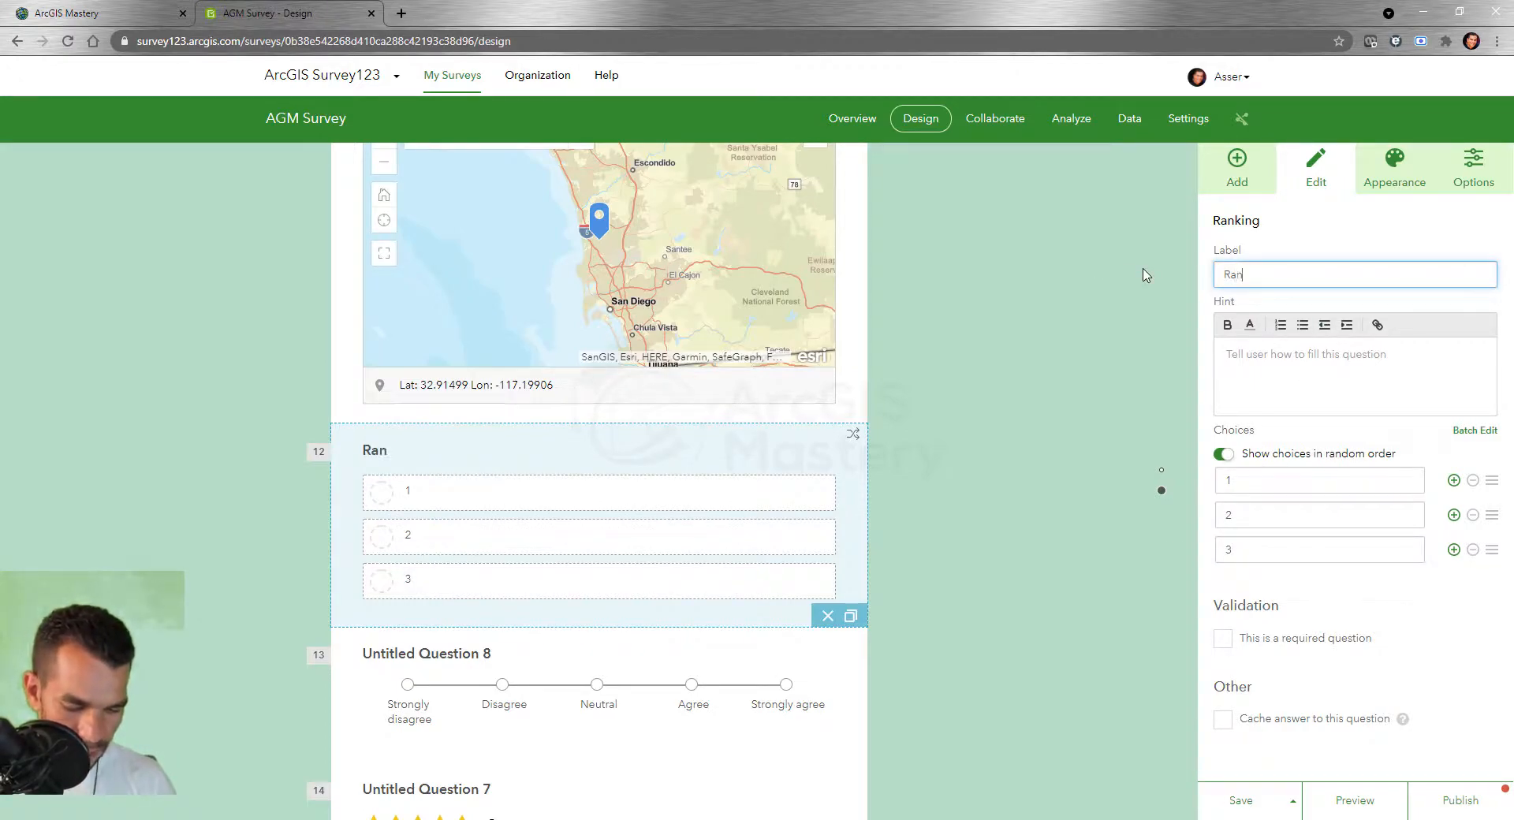
{"action": "type", "text": "king Control"}
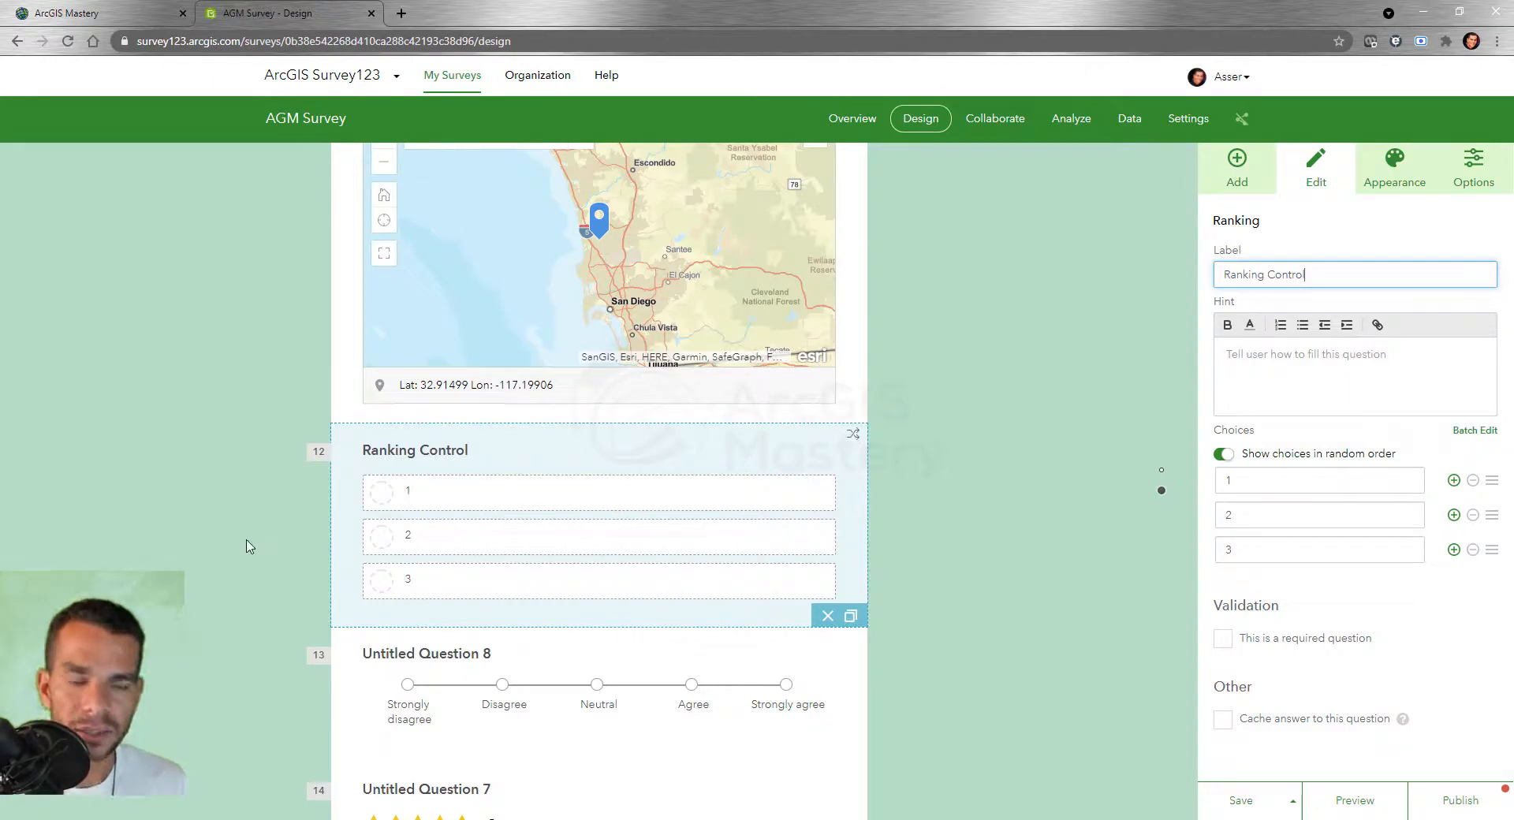
Turn off random order for the Ranking question, reorder its choices to 3, 2, 1, and turn random order back on
{"action": "mouse_move", "coordinate": [855, 446]}
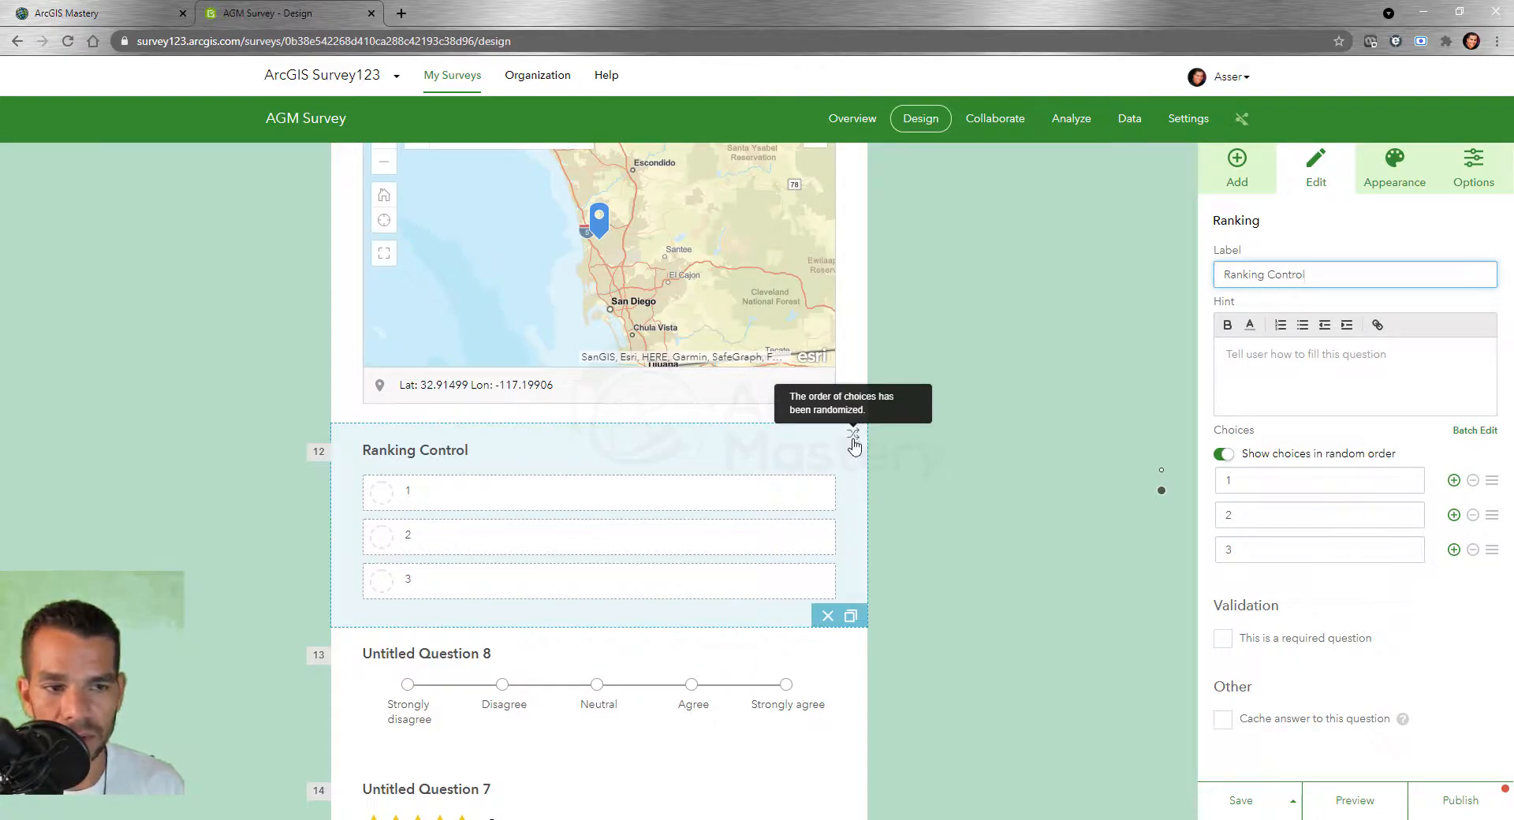
{"action": "left_click", "coordinate": [1224, 460]}
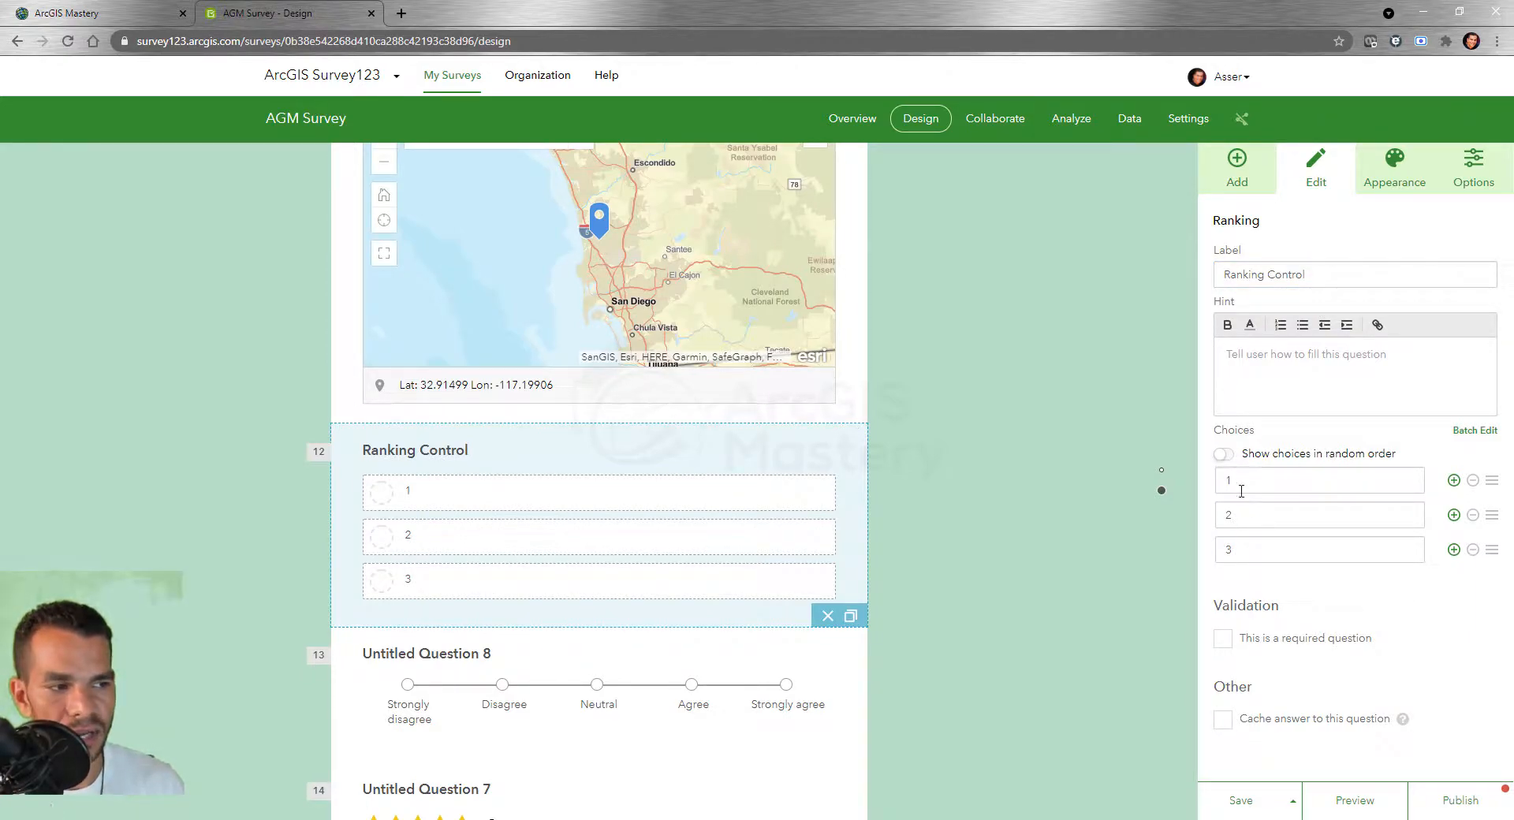
{"action": "double_click", "coordinate": [1239, 480]}
{"action": "type", "text": "3"}
{"action": "double_click", "coordinate": [1251, 554]}
{"action": "type", "text": "1"}
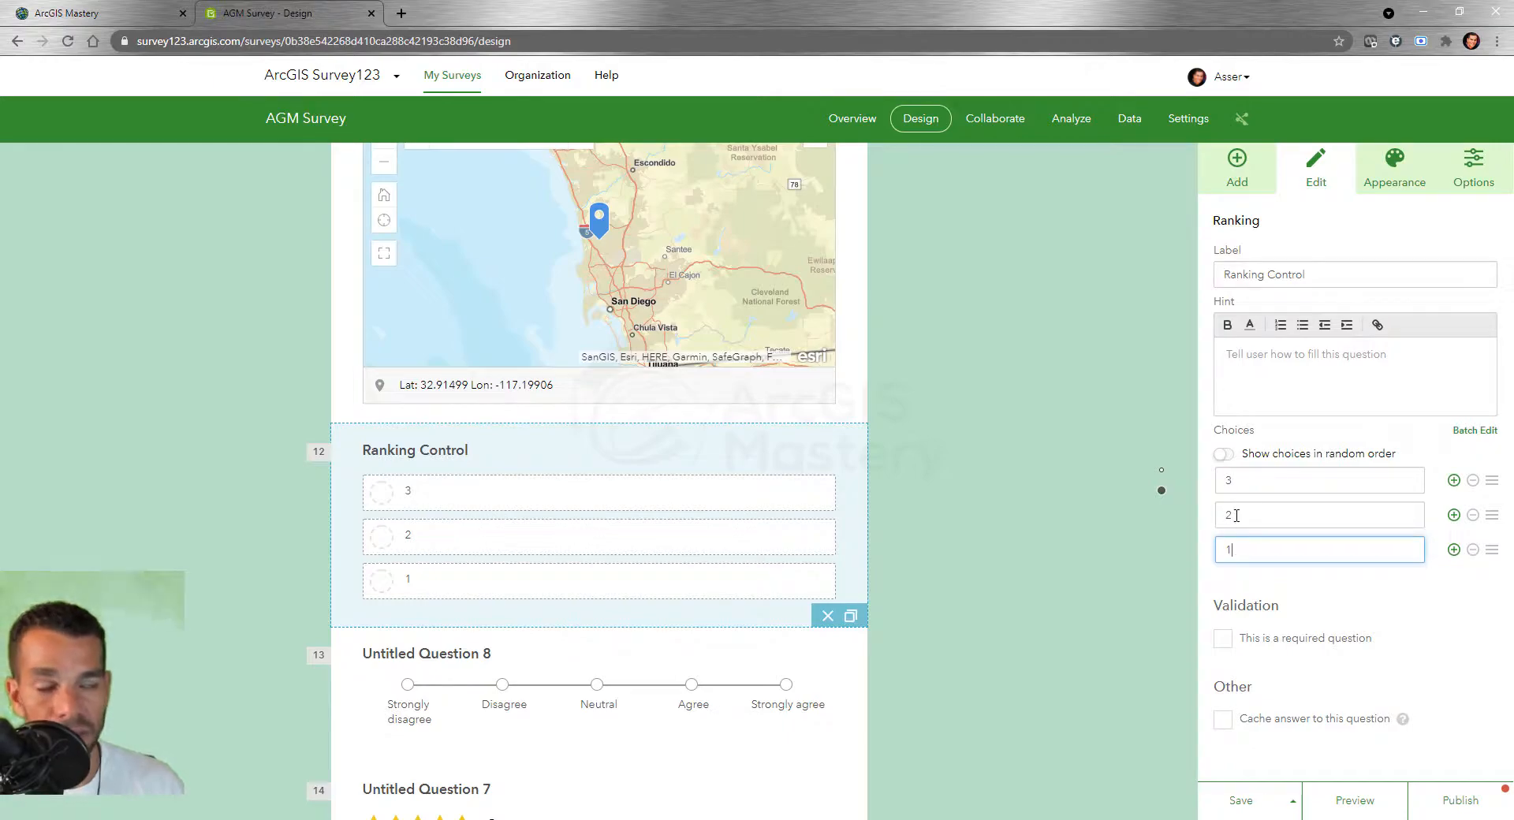
{"action": "left_click", "coordinate": [1227, 458]}
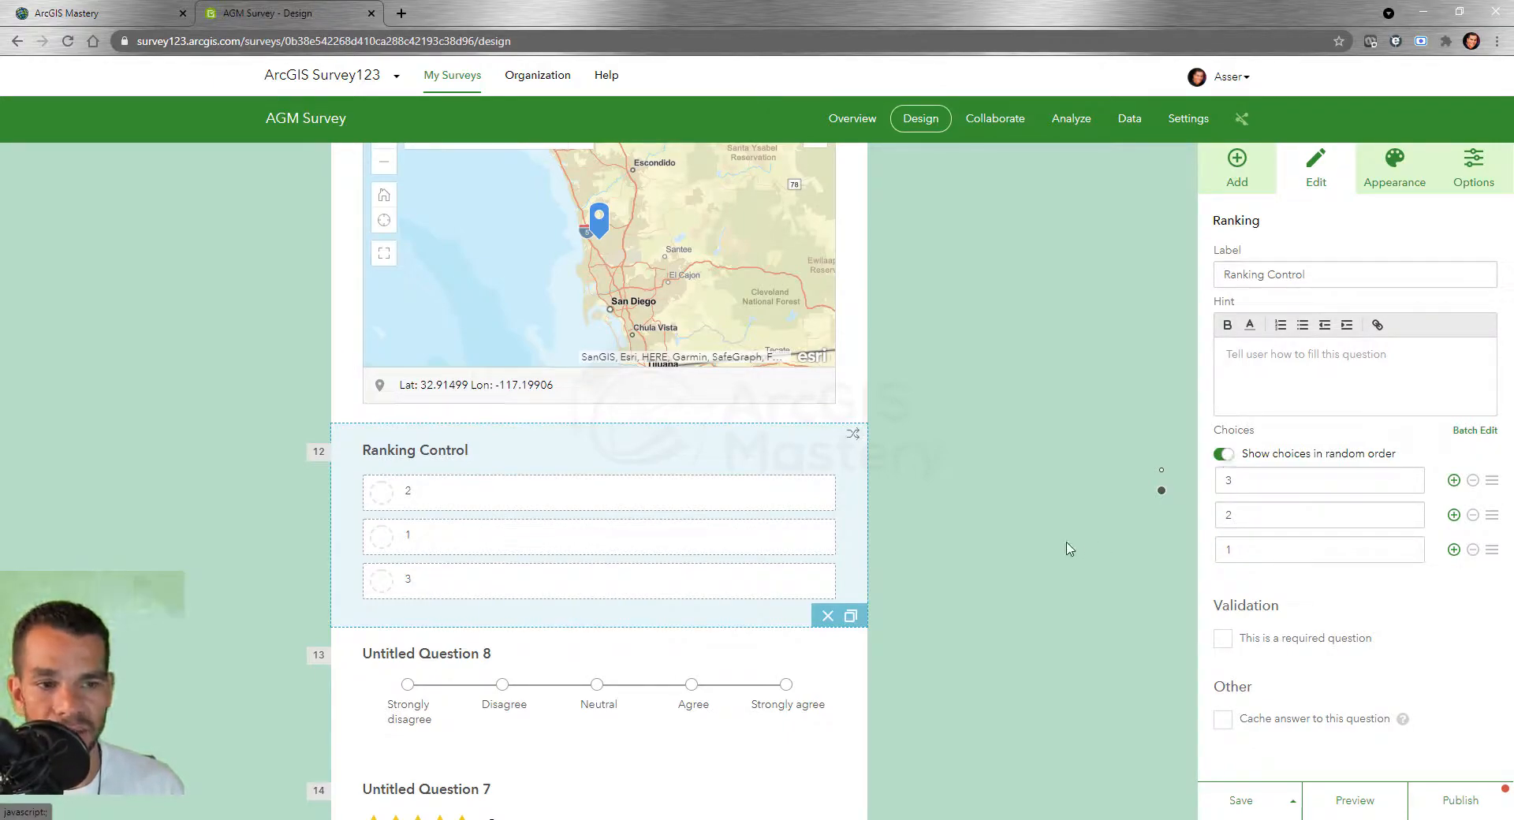
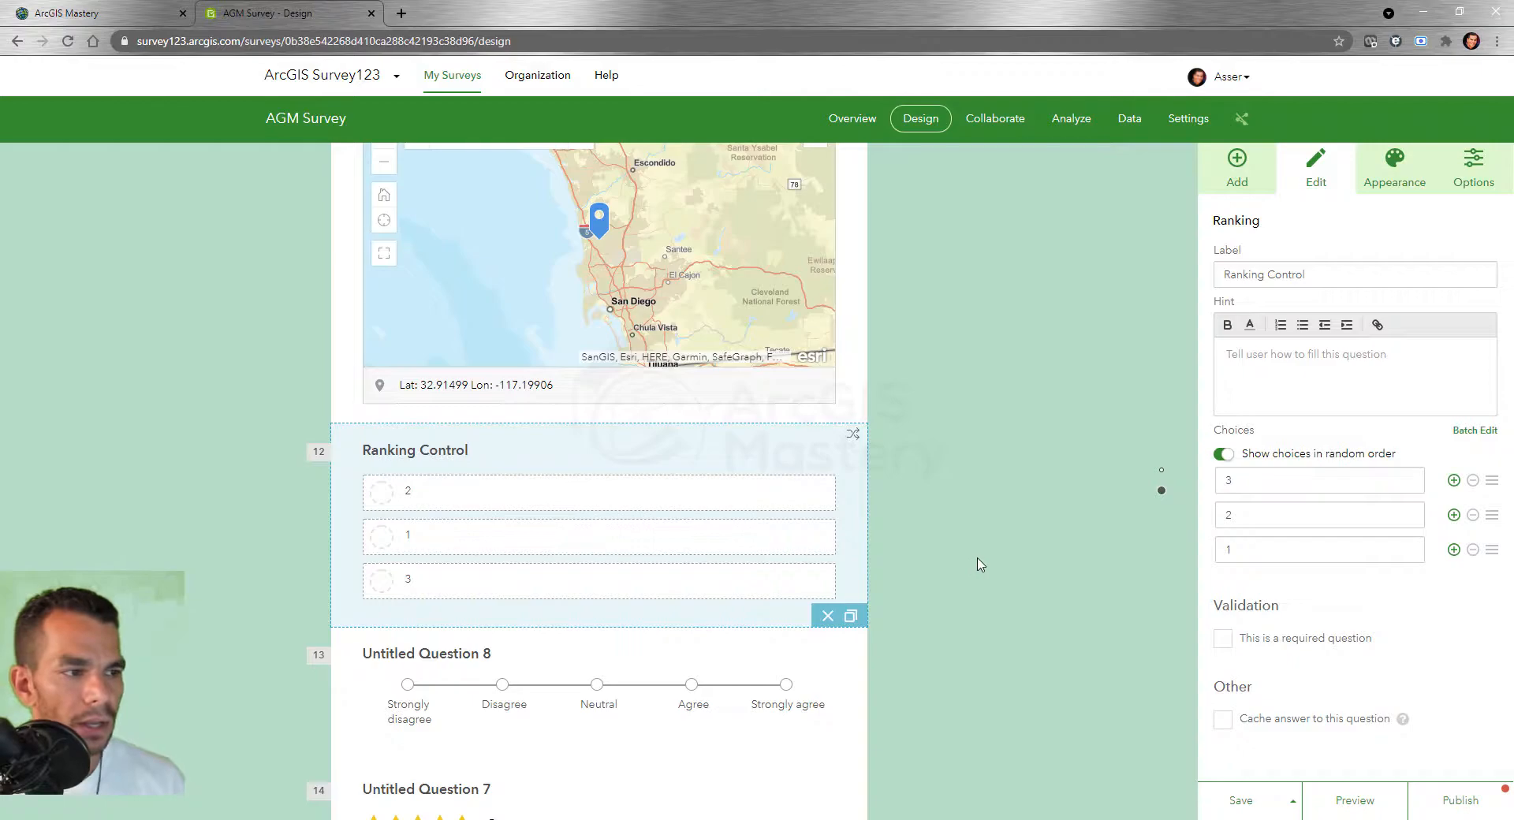
Add an Email question between the Ranking and Likert questions
{"action": "left_click", "coordinate": [1239, 162]}
{"action": "left_click_drag", "start_coordinate": [1280, 552], "coordinate": [557, 683]}
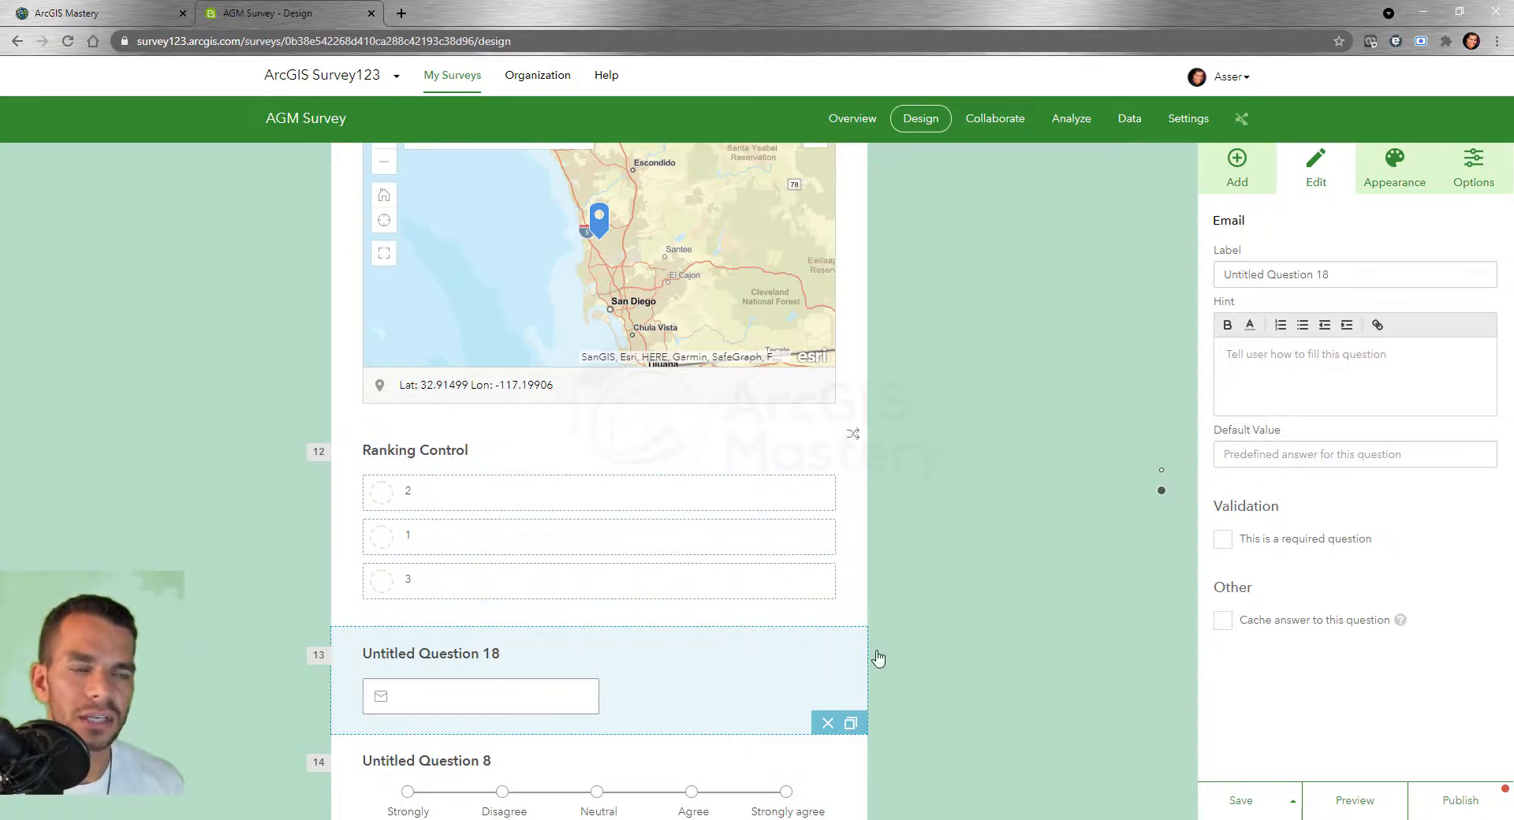
Add a Website question between the Ranking and Email questions, and a Signature question between the Number and Date/Time questions
{"action": "left_click", "coordinate": [1219, 190]}
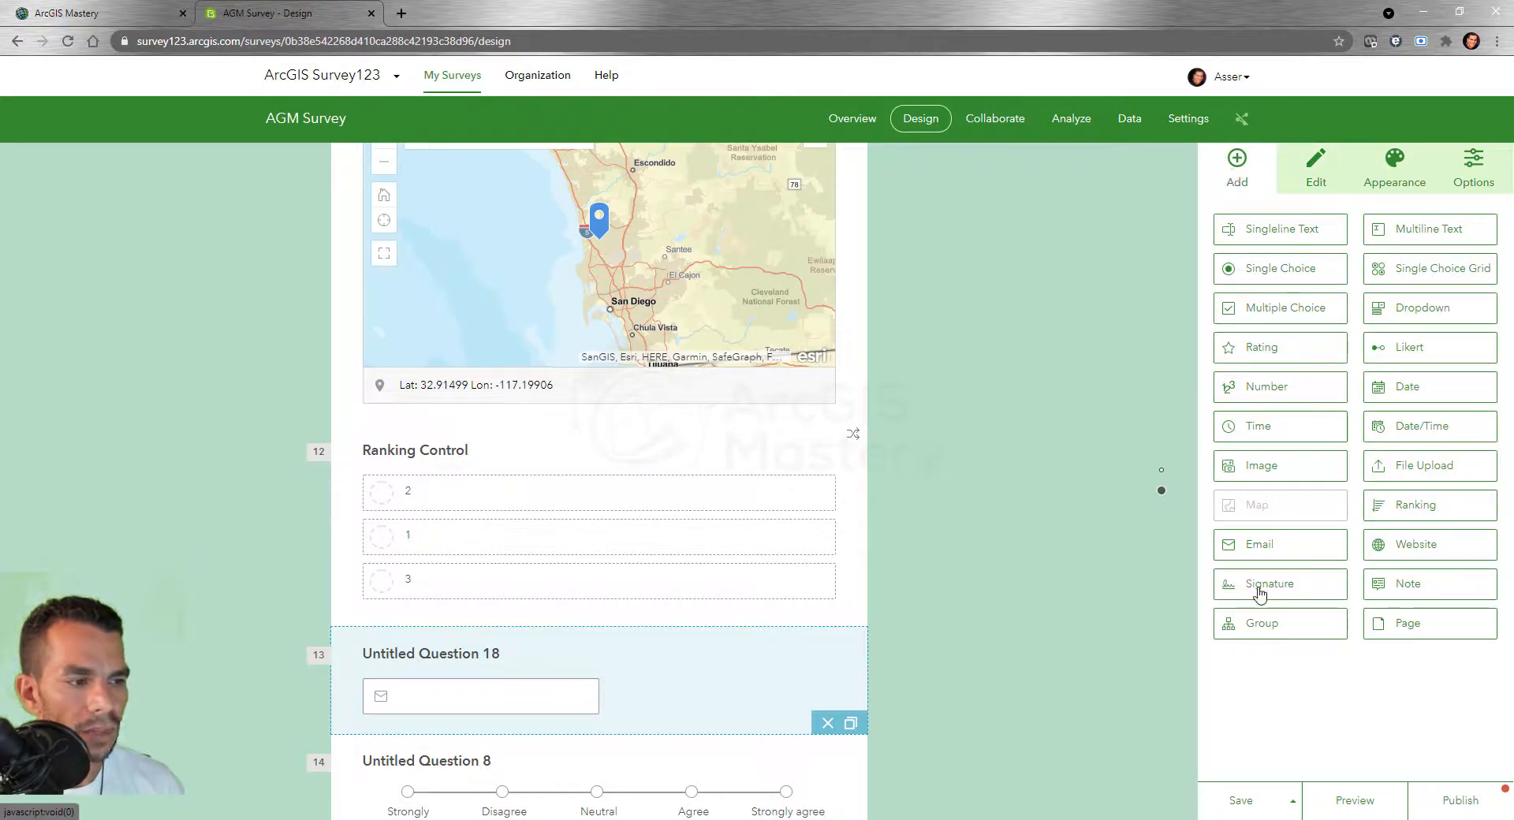
{"action": "left_click_drag", "start_coordinate": [1413, 555], "coordinate": [497, 663]}
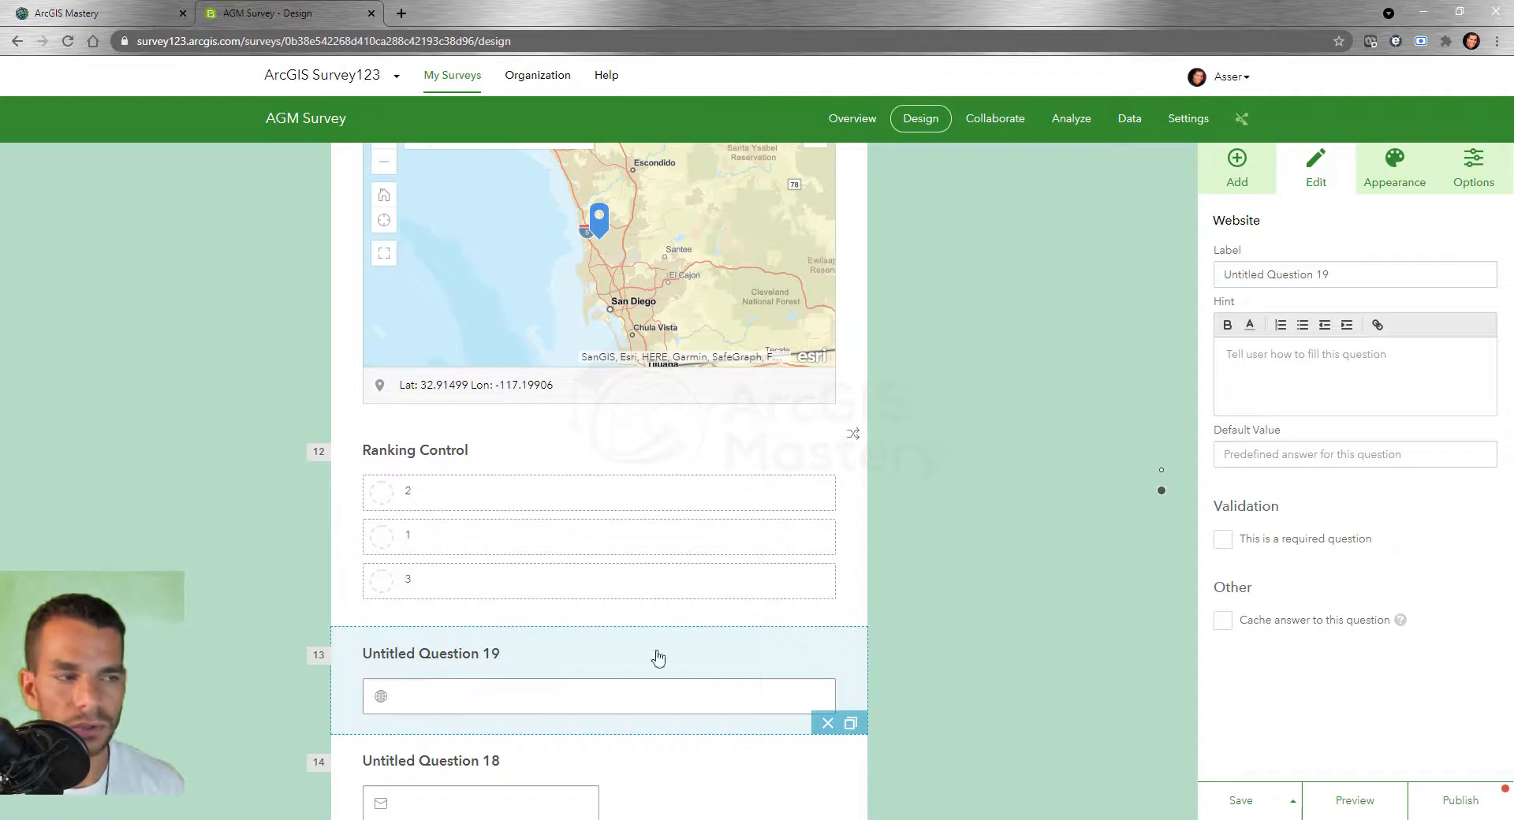
{"action": "left_click", "coordinate": [1237, 167]}
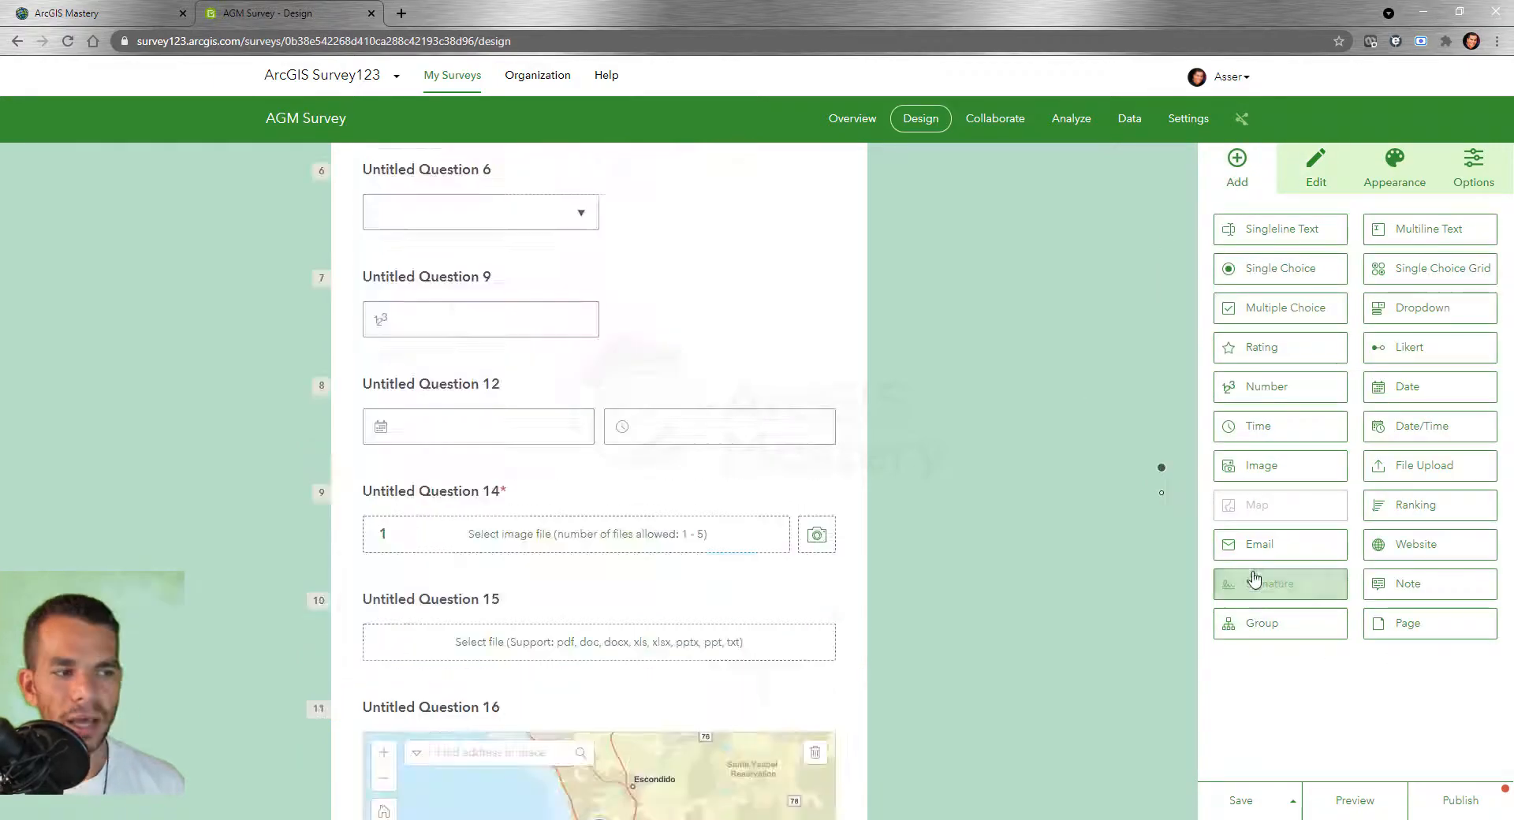
{"action": "mouse_move", "coordinate": [1254, 592]}
{"action": "left_mouse_down"}
{"action": "mouse_move", "coordinate": [1233, 598]}
{"action": "mouse_move", "coordinate": [561, 400]}
{"action": "left_mouse_up"}
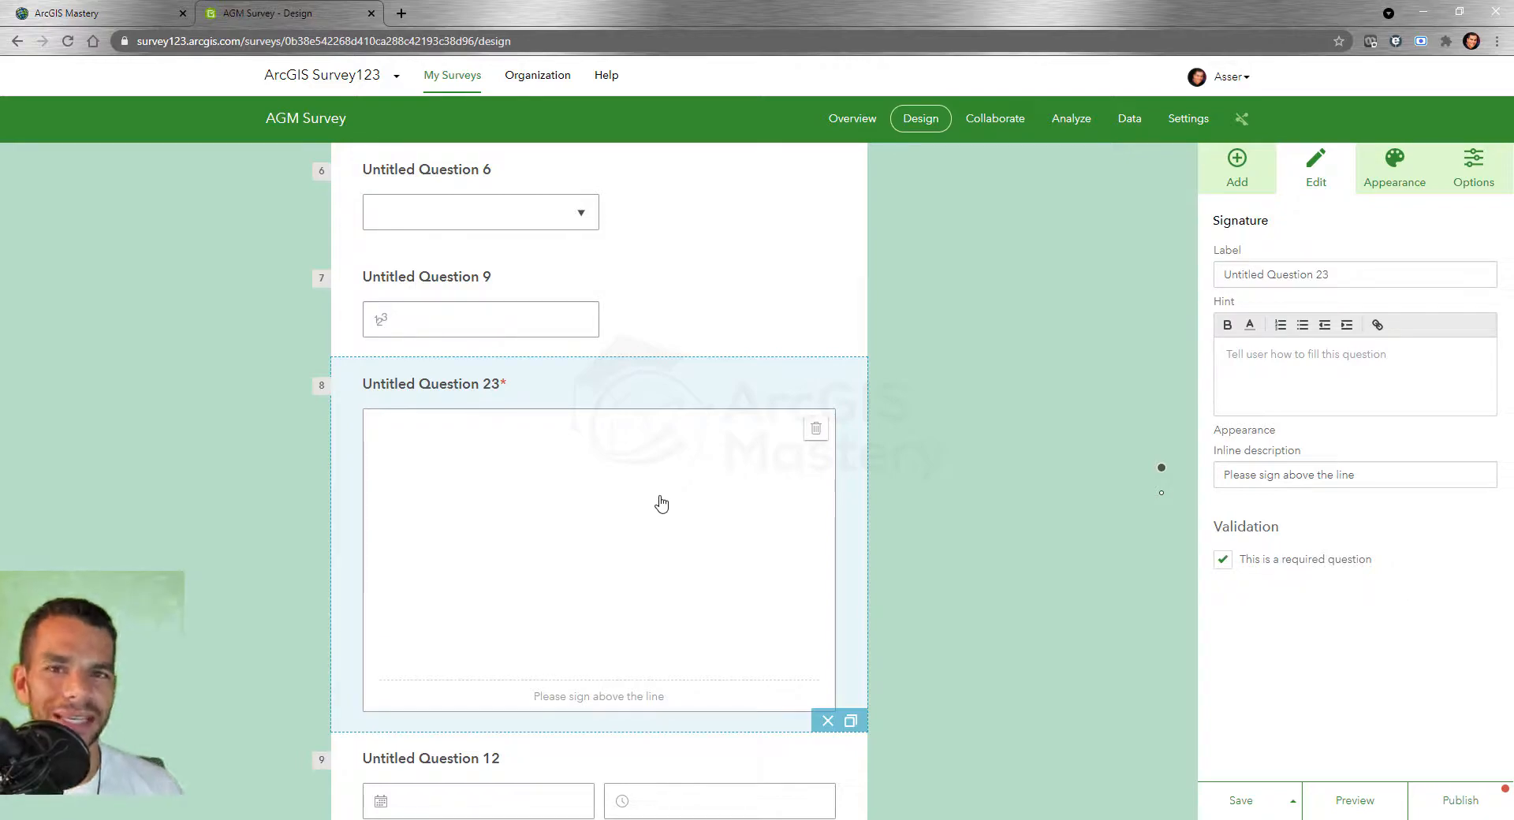
Set the Signature question's inline description to "---Please sign above the line---"
{"action": "triple_click", "coordinate": [1274, 475]}
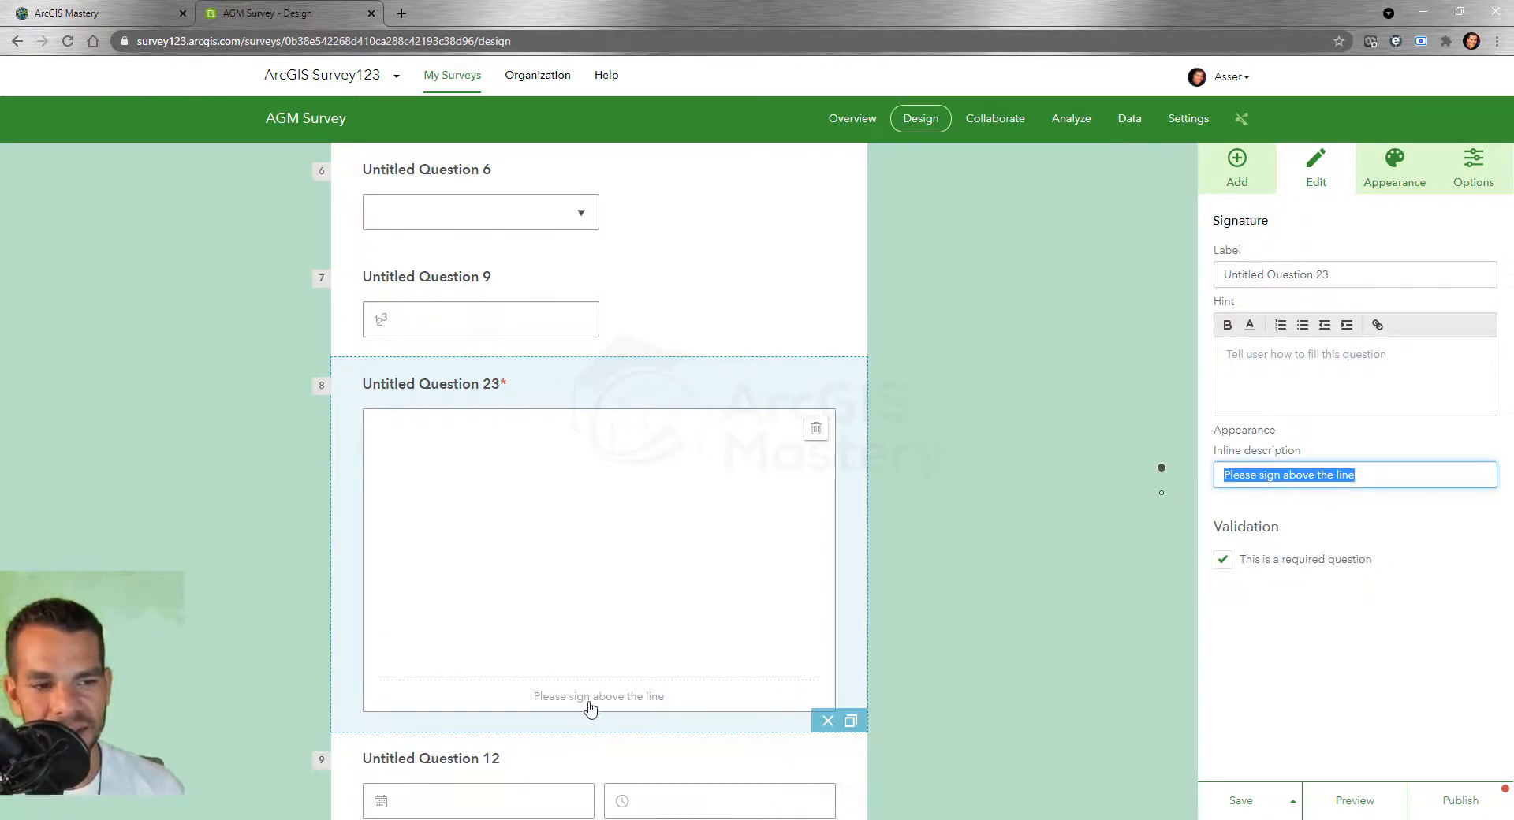
{"action": "left_click", "coordinate": [1368, 475]}
{"action": "type", "text": "---"}
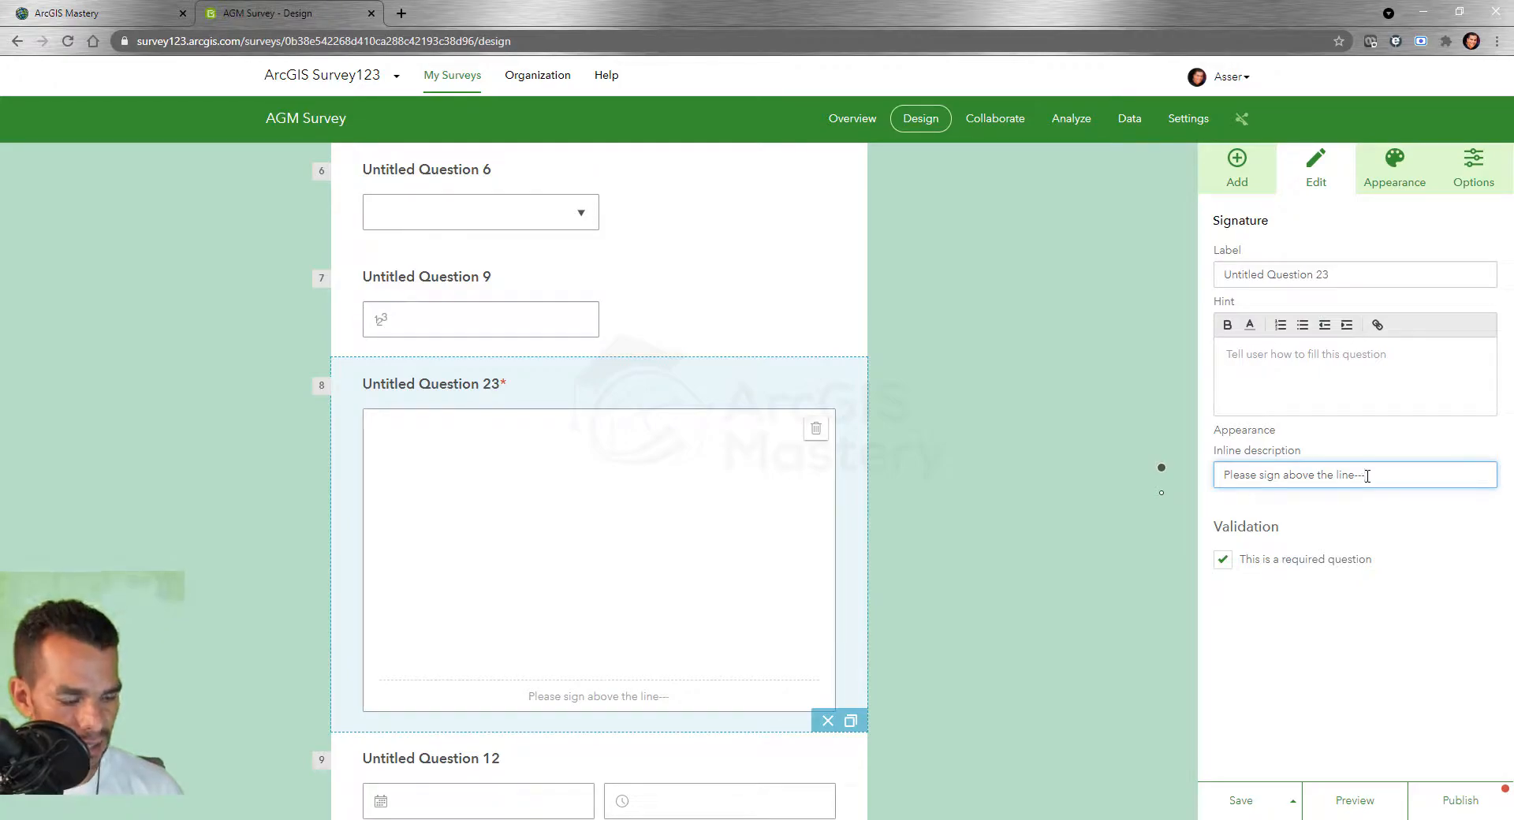
{"action": "key", "text": "Home"}
{"action": "type", "text": "---"}
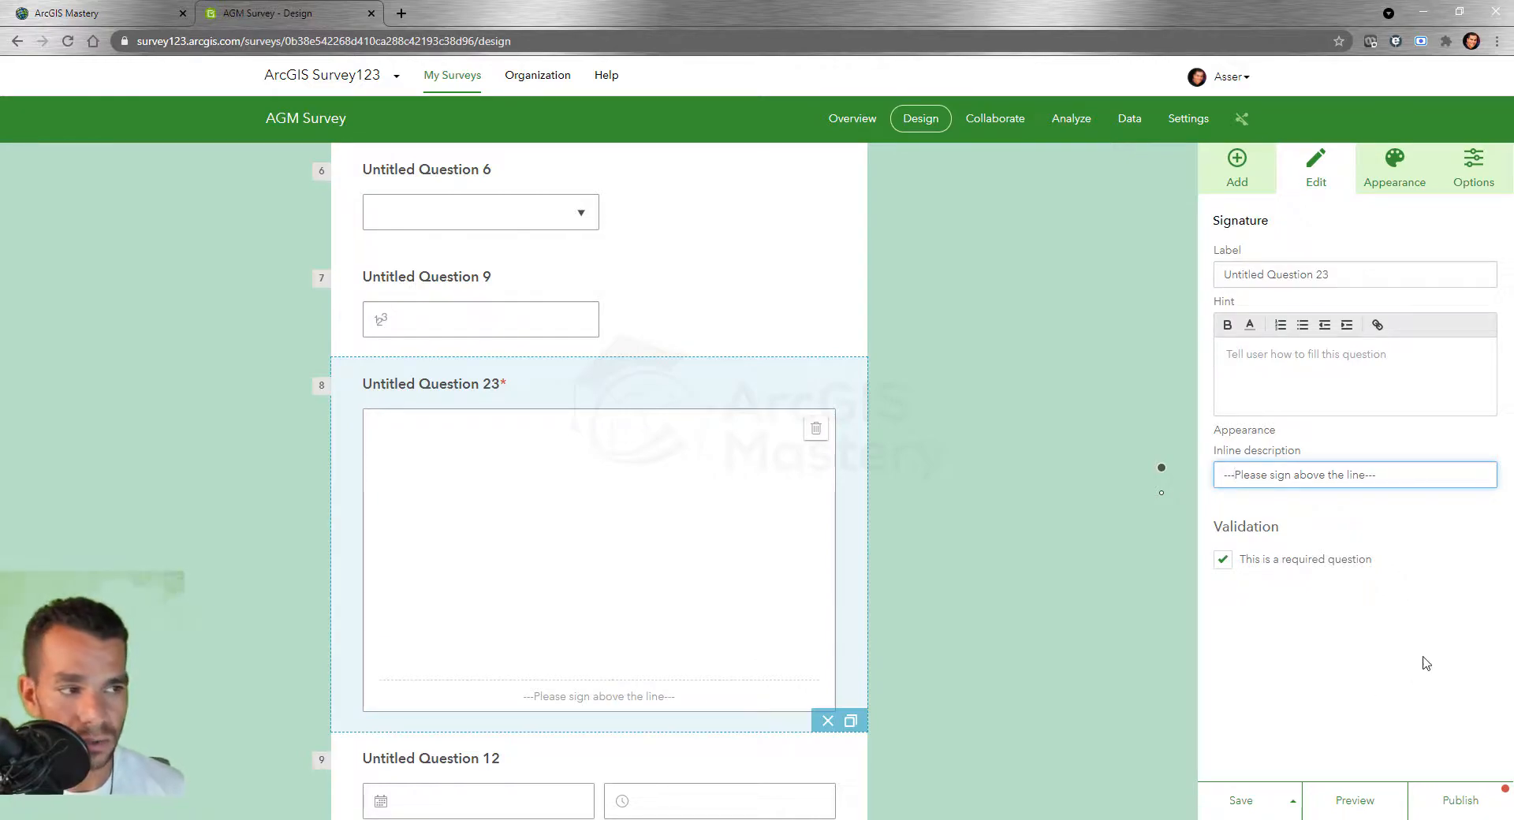
{"action": "left_click", "coordinate": [1460, 599]}
Label the Signature question "Signature" and give it the hint "Please sign here"
{"action": "left_click_drag", "start_coordinate": [1340, 275], "coordinate": [1216, 283]}
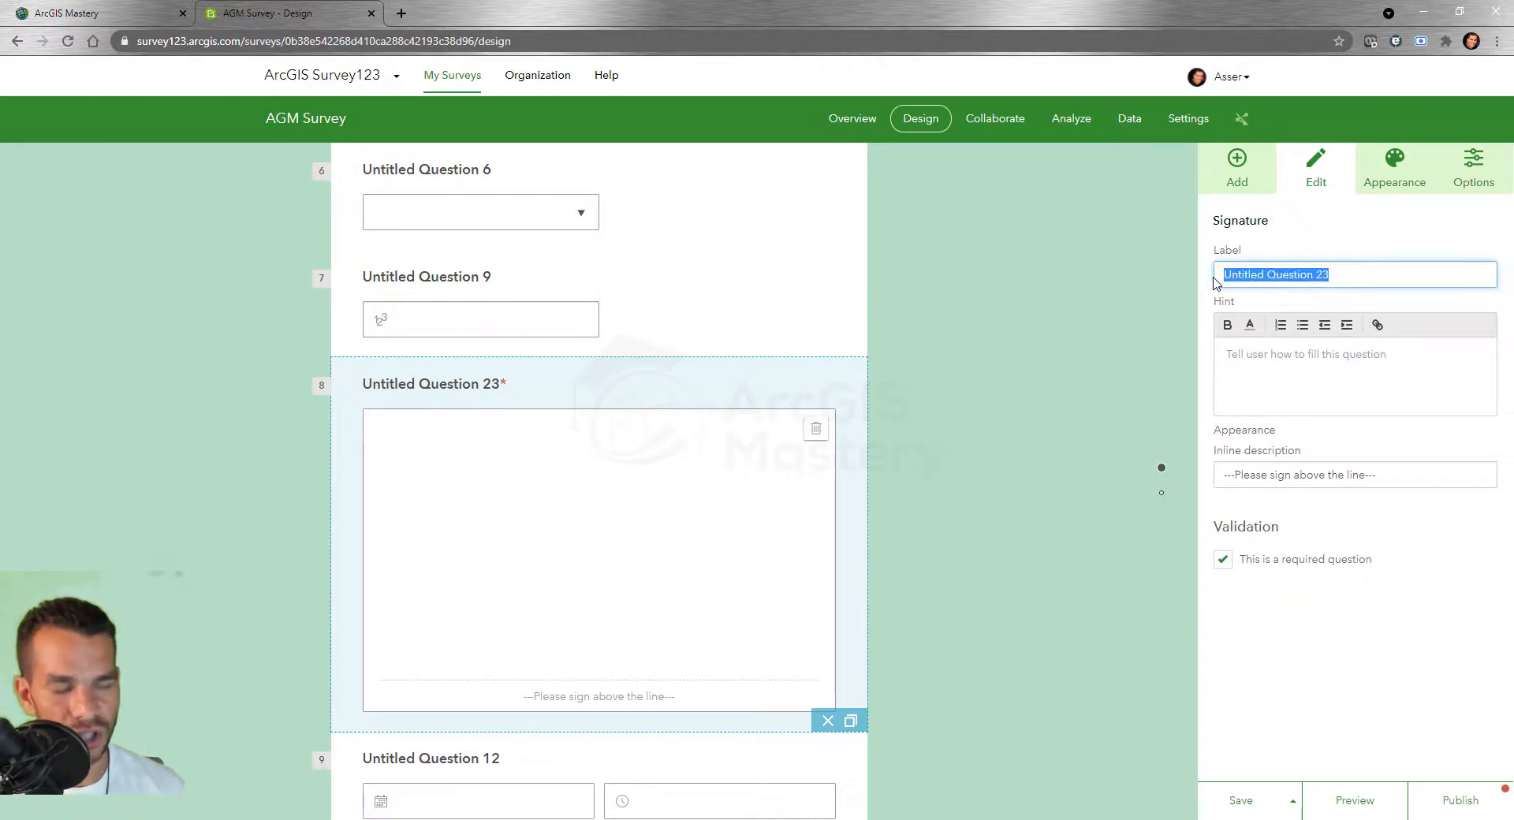
{"action": "type", "text": "Signature"}
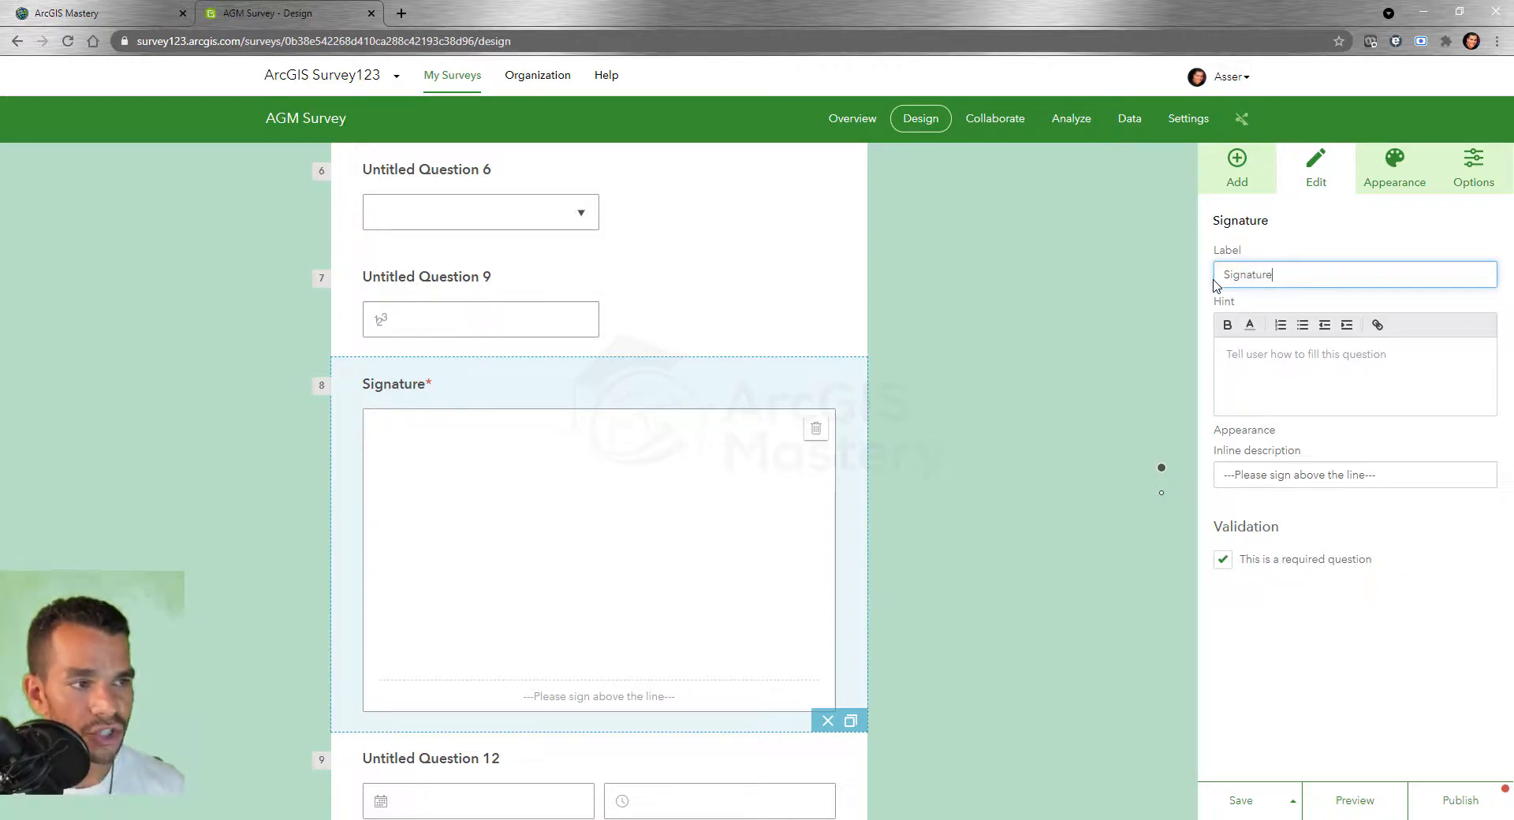
{"action": "left_click", "coordinate": [1266, 351]}
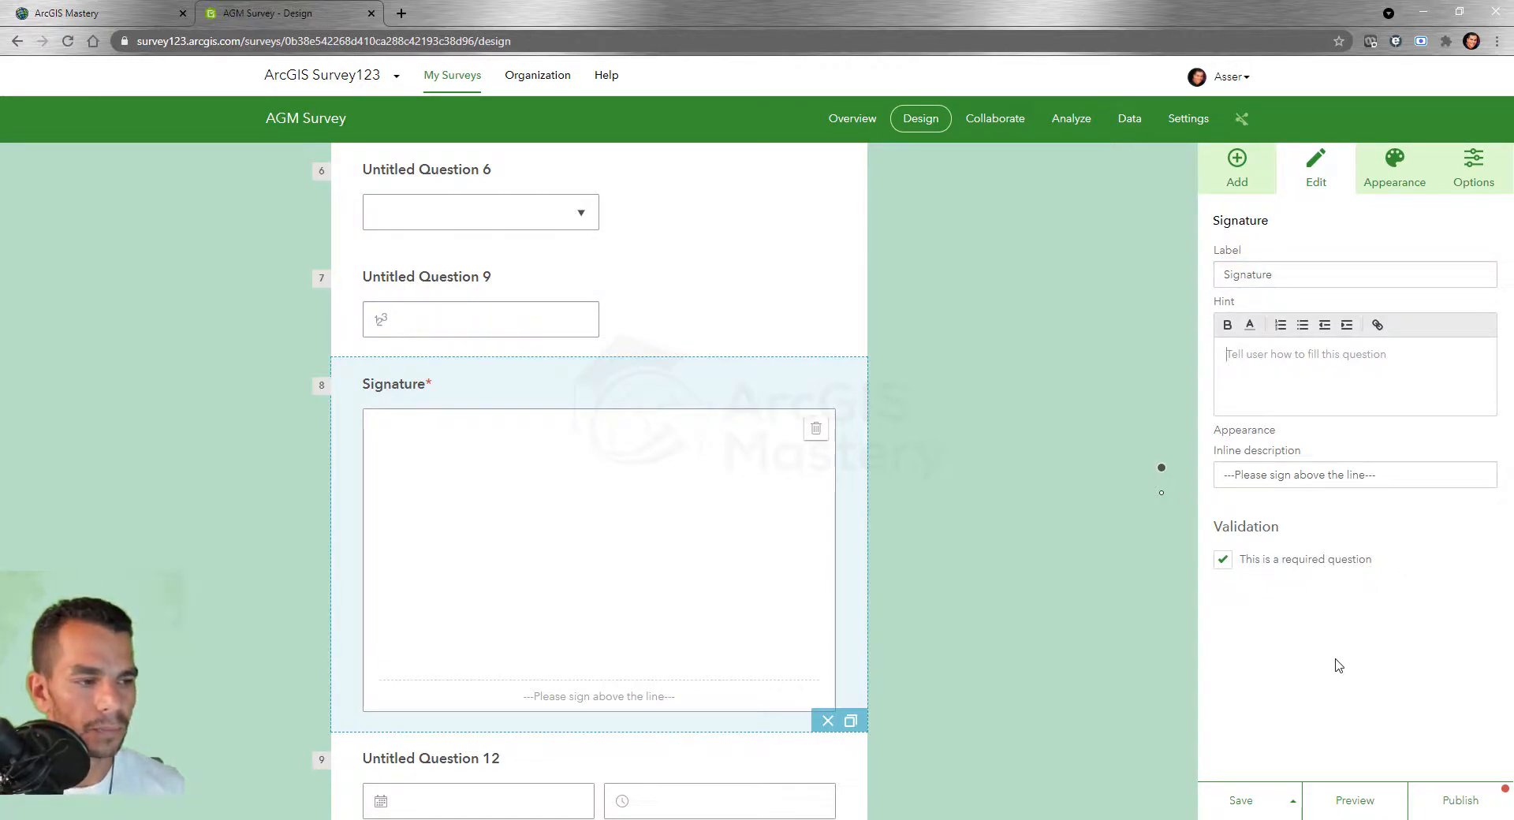
{"action": "type", "text": "Please "}
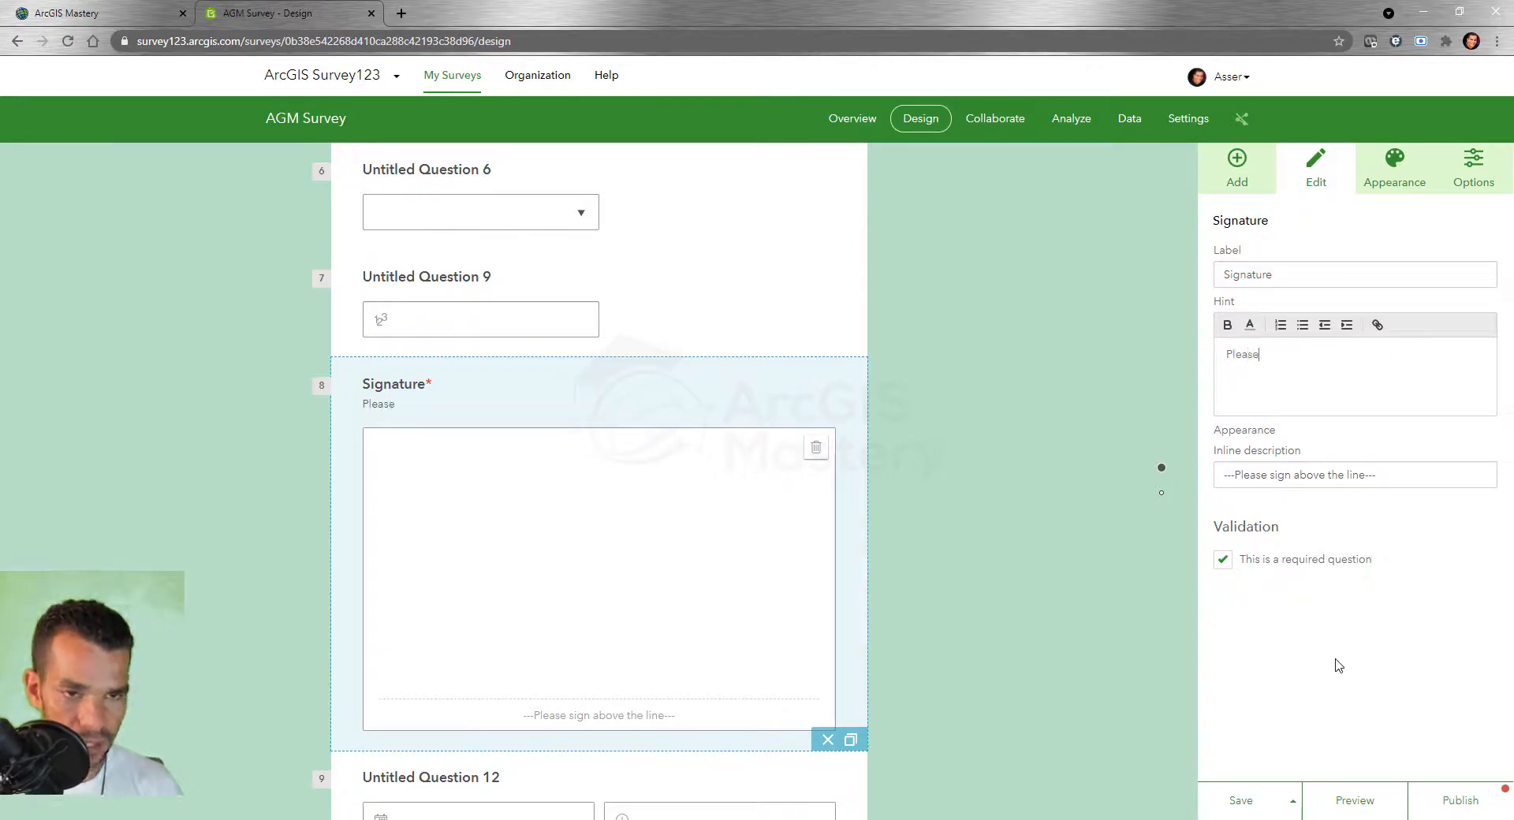
{"action": "type", "text": "sign here"}
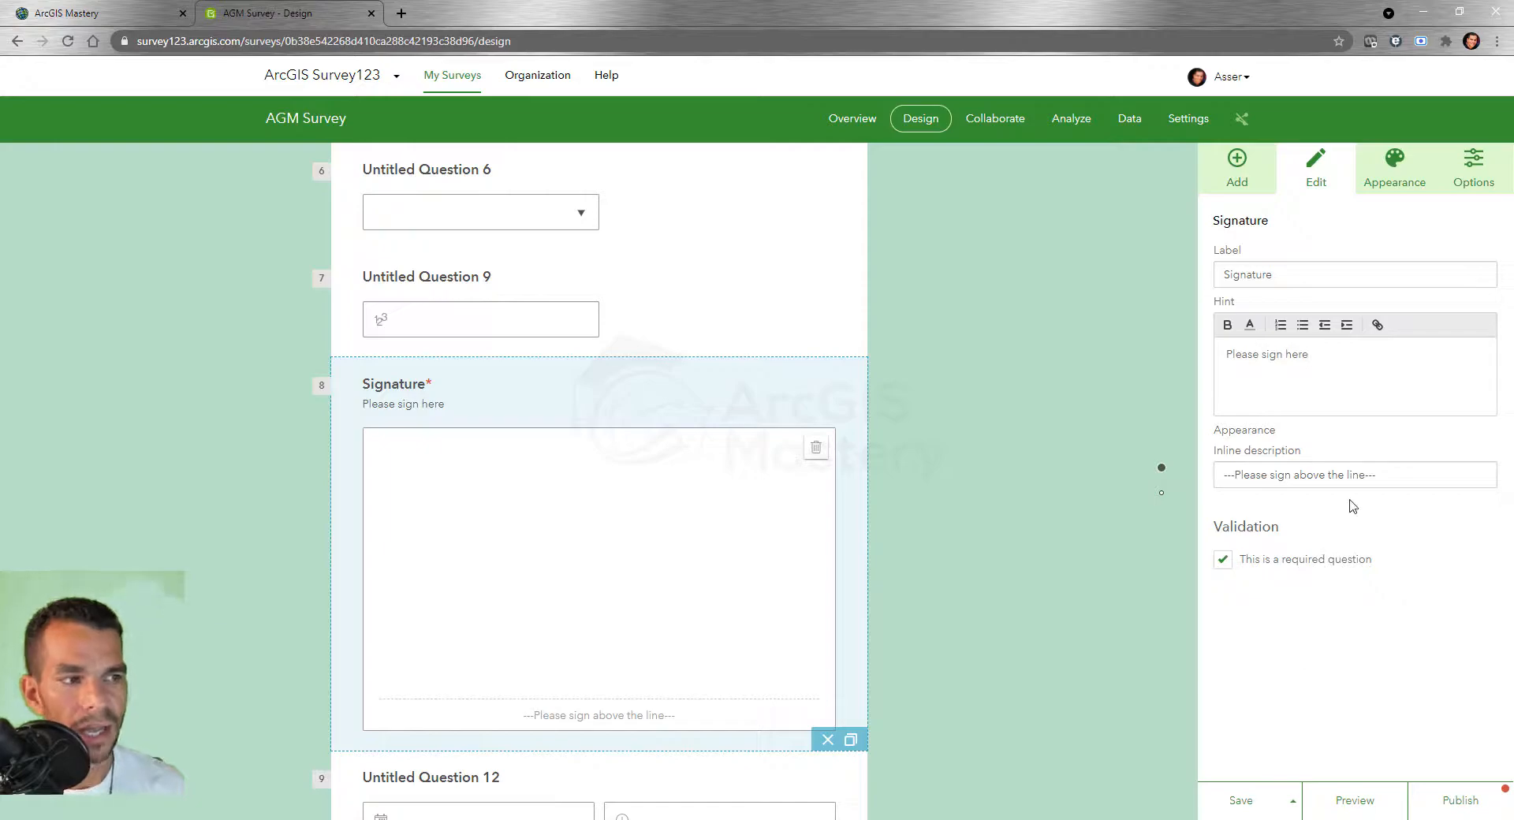
Add a Note below the Signature question, labelled "Notes" with the description "Please enter your note here"
{"action": "left_click", "coordinate": [1247, 170]}
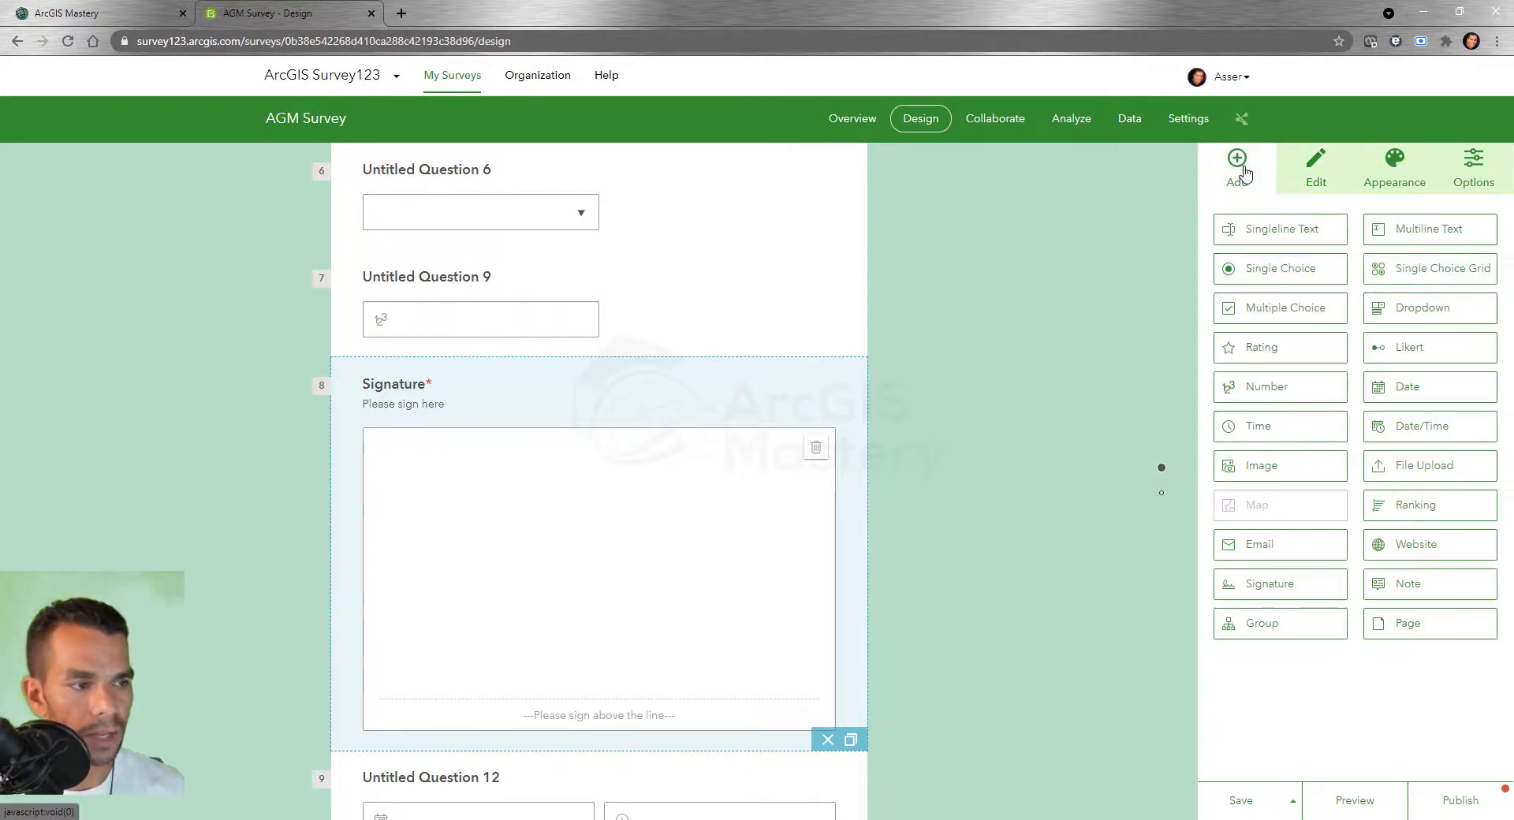
{"action": "left_click_drag", "start_coordinate": [1460, 588], "coordinate": [619, 430]}
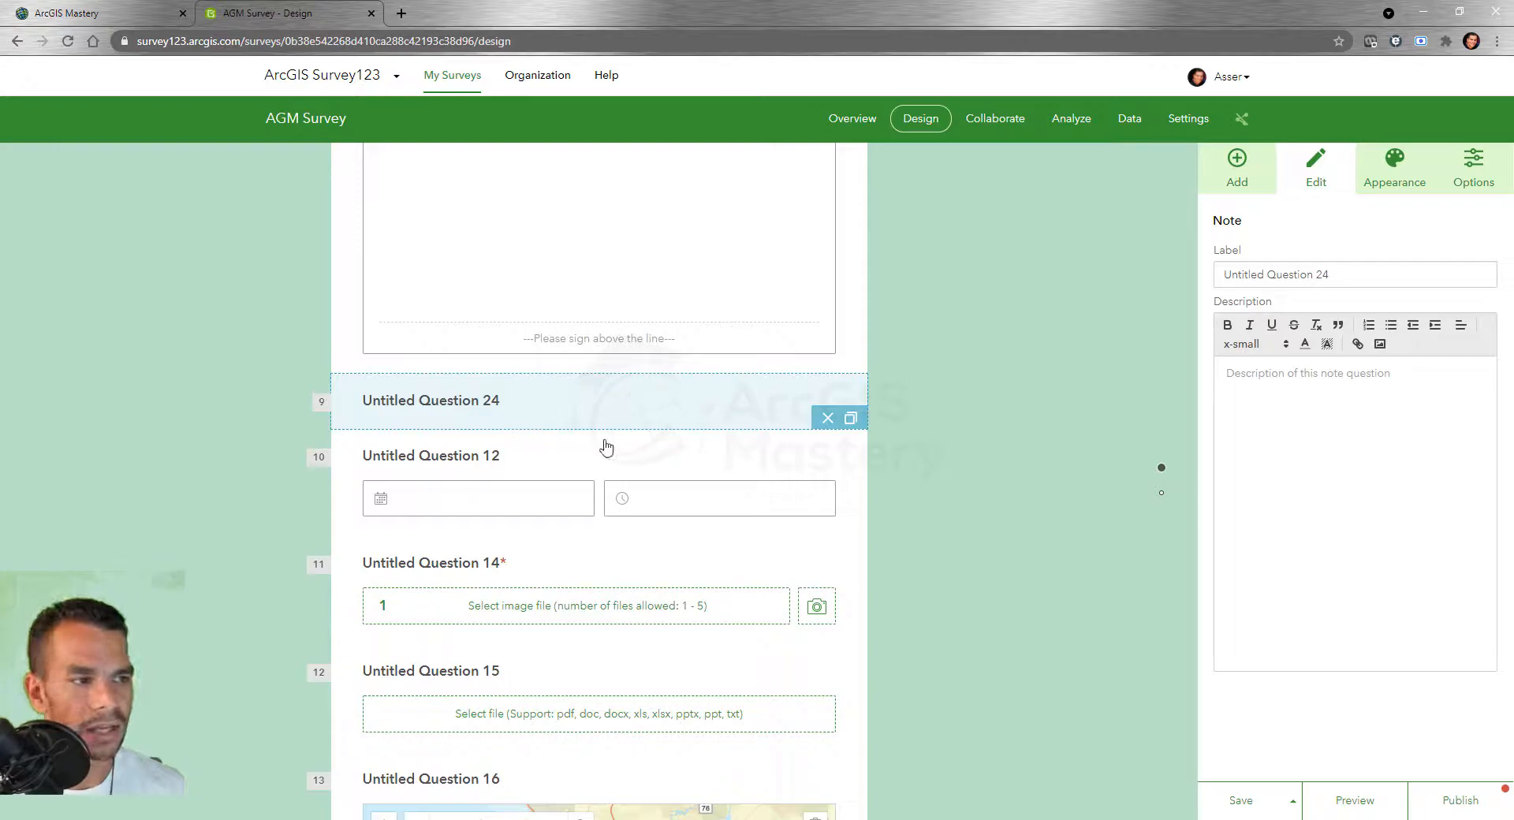
{"action": "left_click_drag", "start_coordinate": [1333, 280], "coordinate": [1168, 272]}
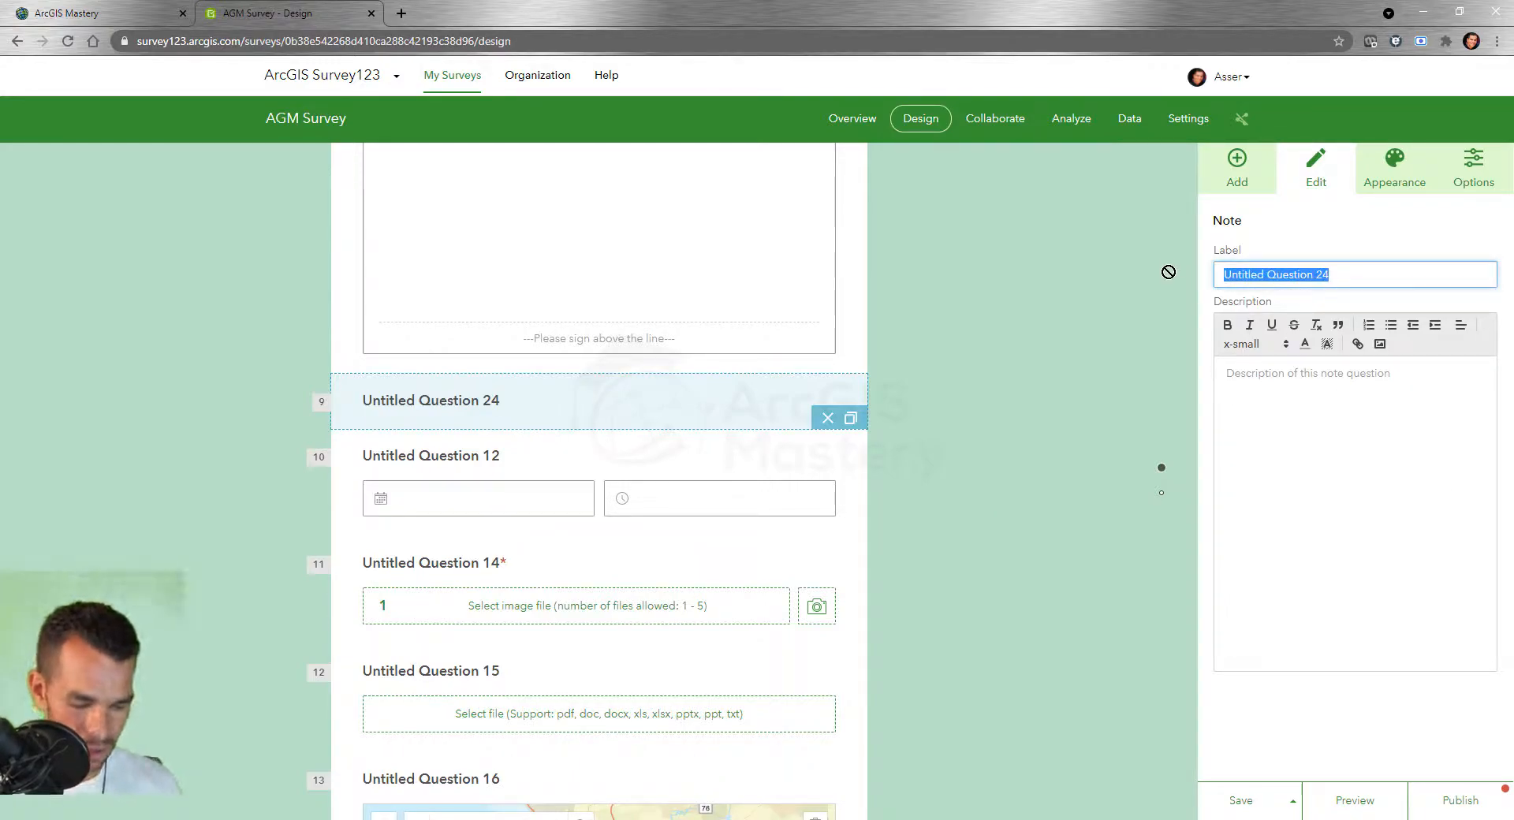
{"action": "type", "text": "Notes"}
{"action": "left_click", "coordinate": [1321, 401]}
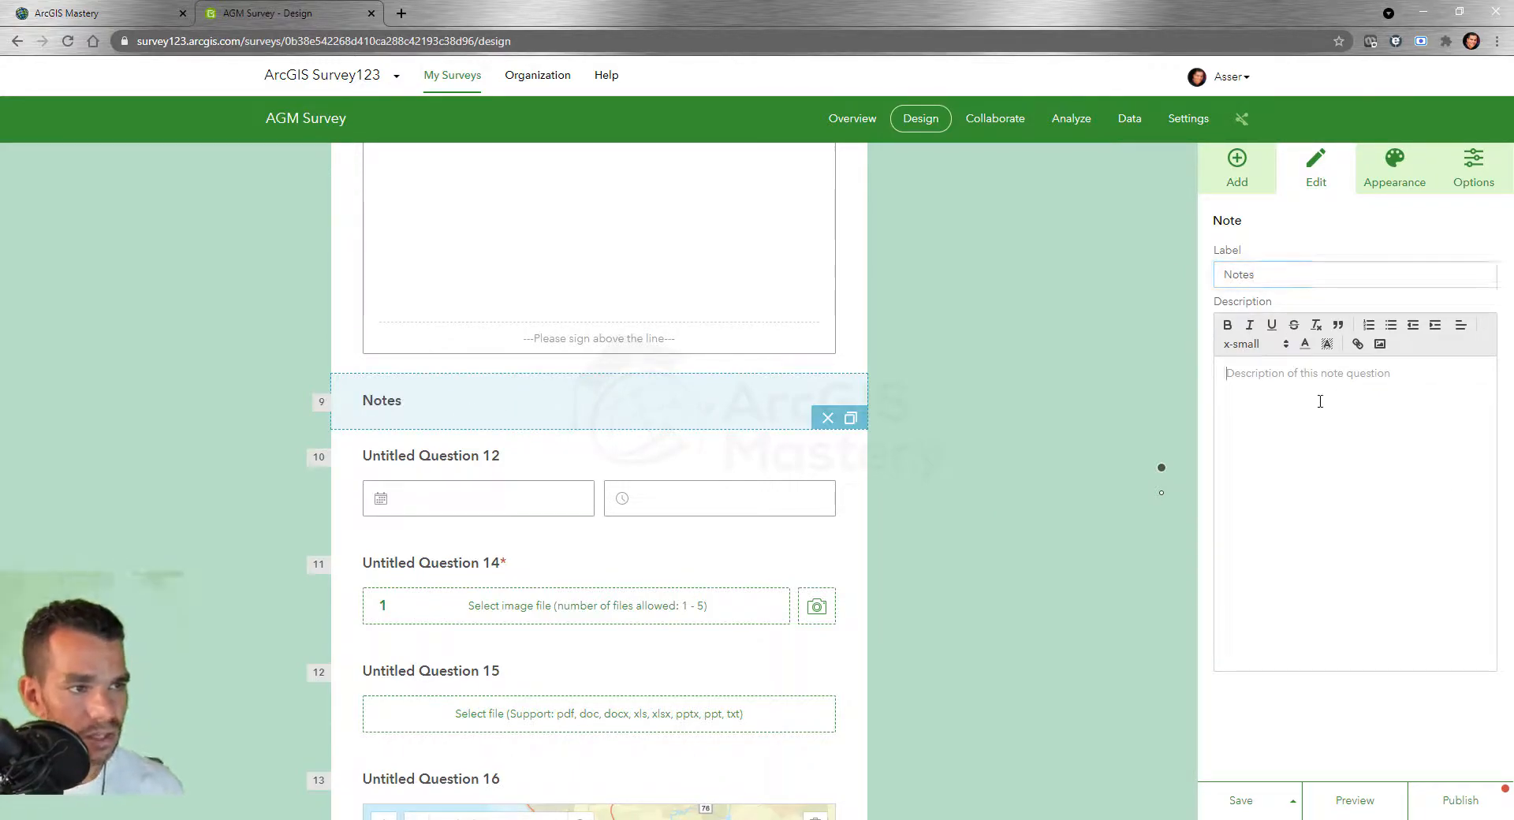
{"action": "type", "text": "Please e"}
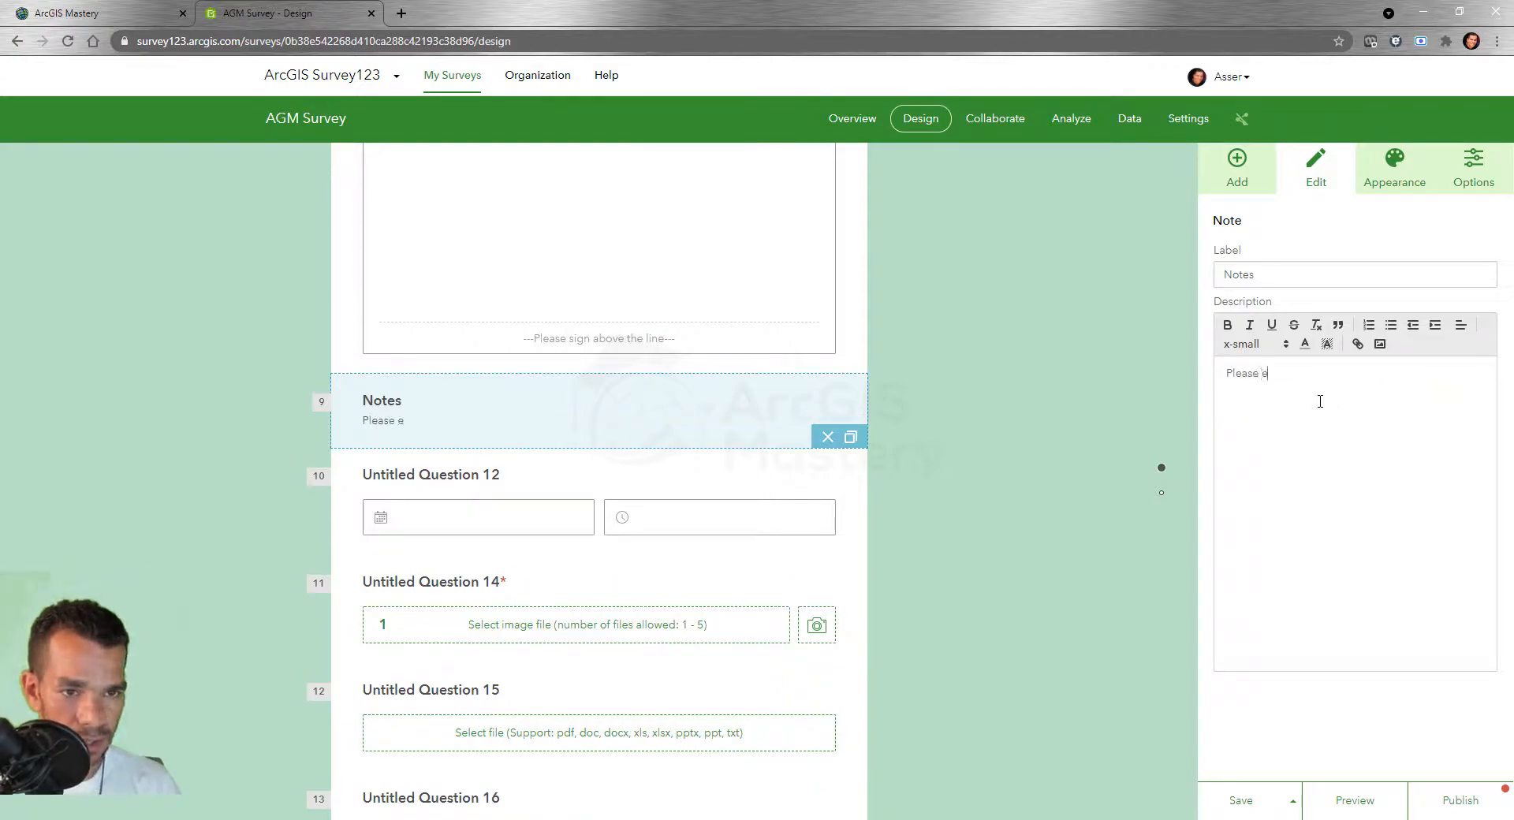
{"action": "type", "text": "nter you"}
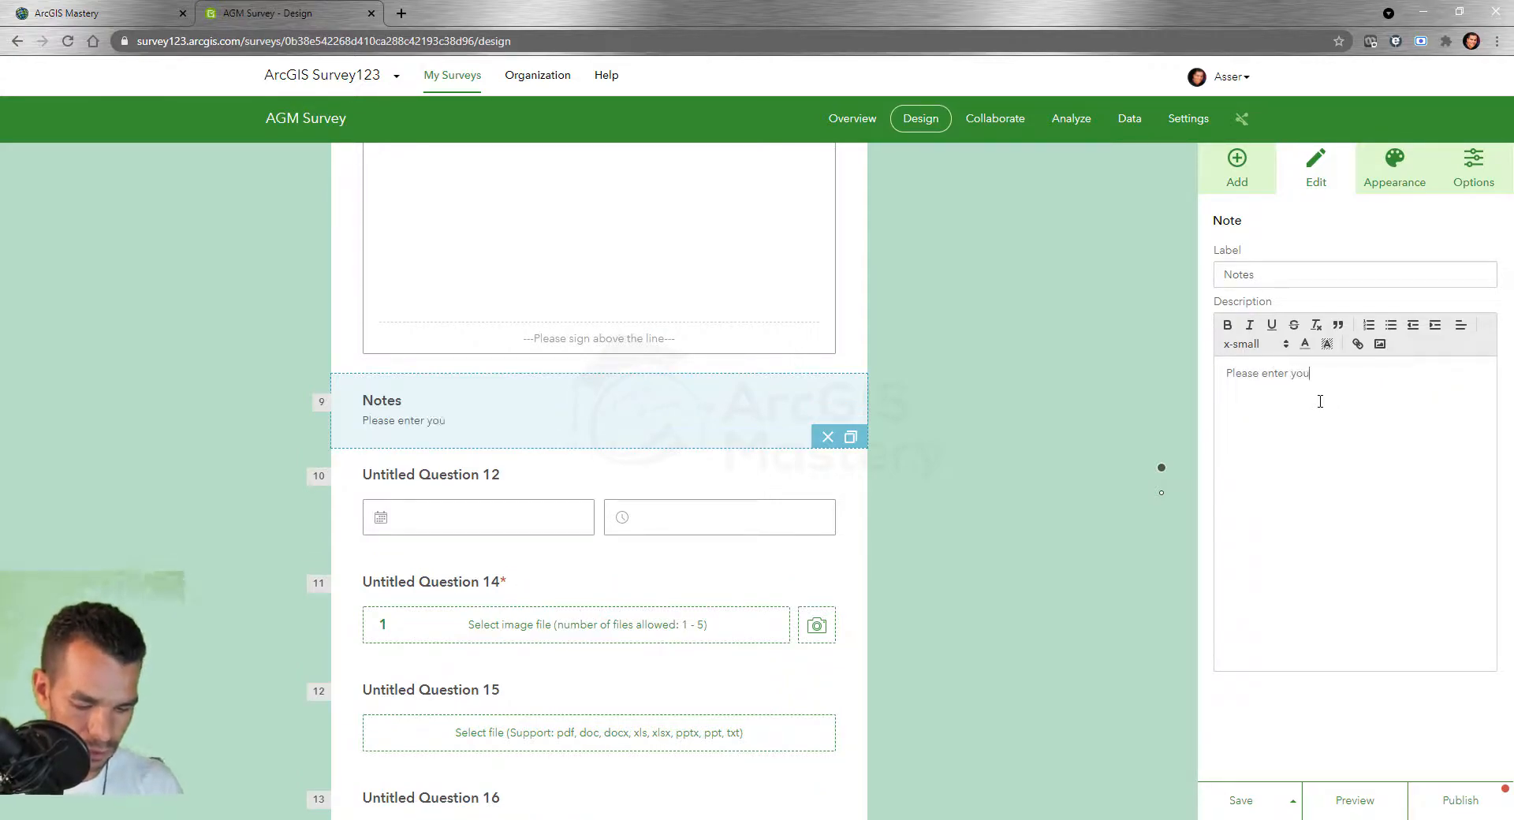
{"action": "type", "text": "r note here"}
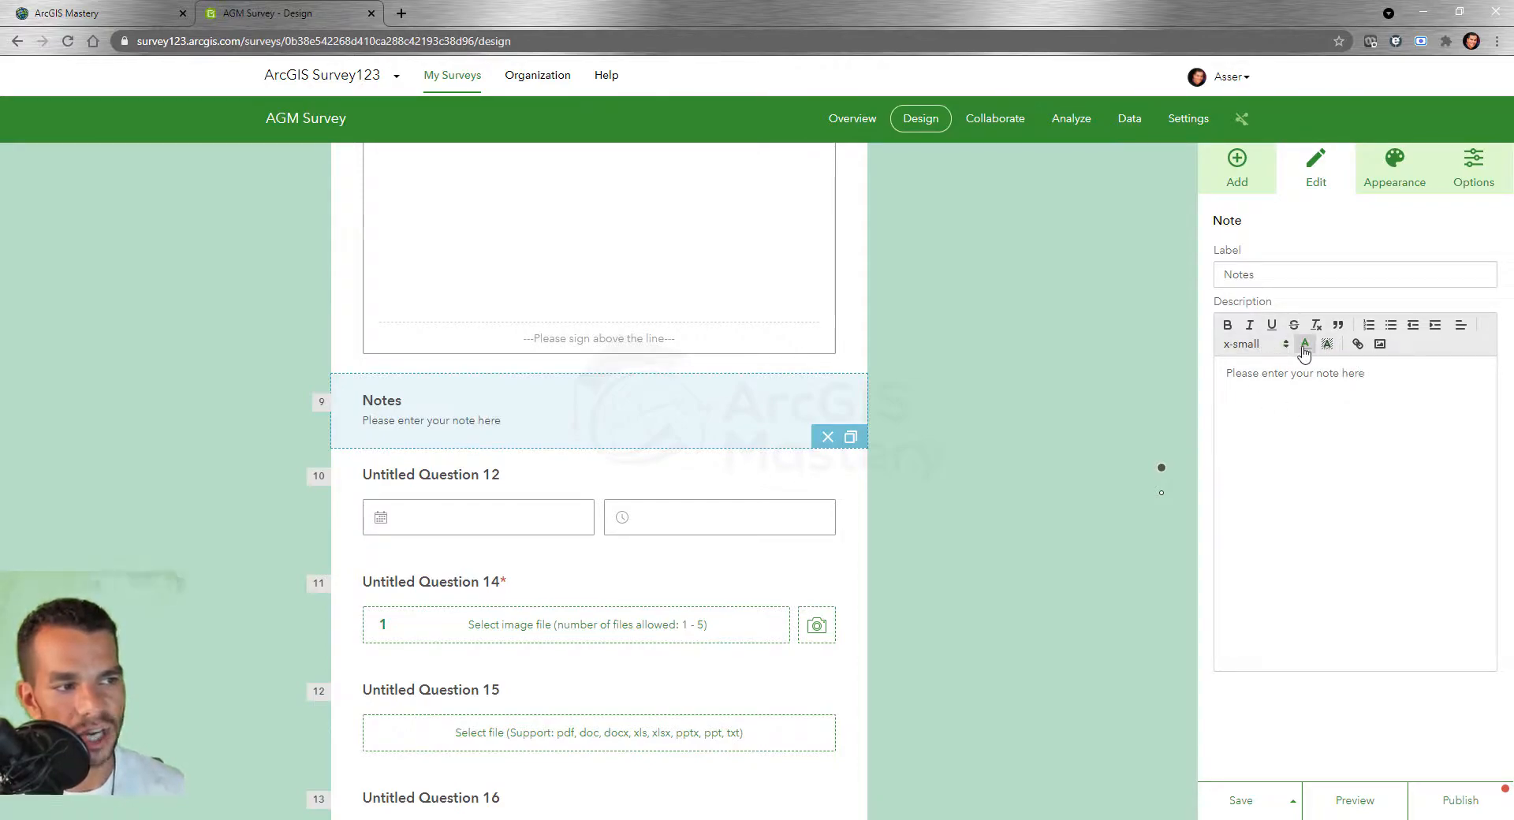
Set the text size of the note's description to large
{"action": "left_click_drag", "start_coordinate": [1368, 373], "coordinate": [1223, 374]}
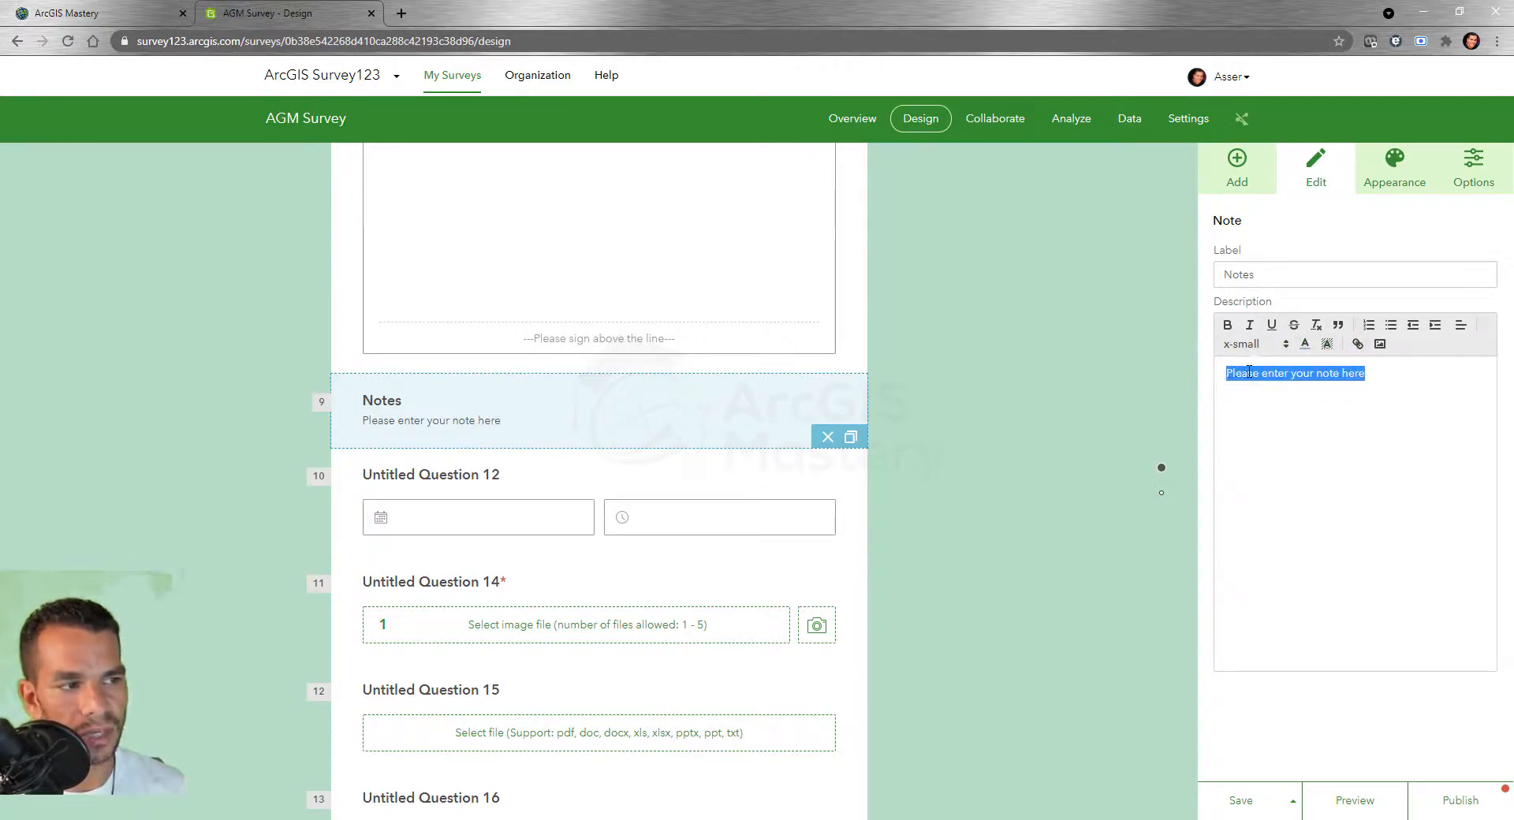
{"action": "left_click", "coordinate": [1266, 353]}
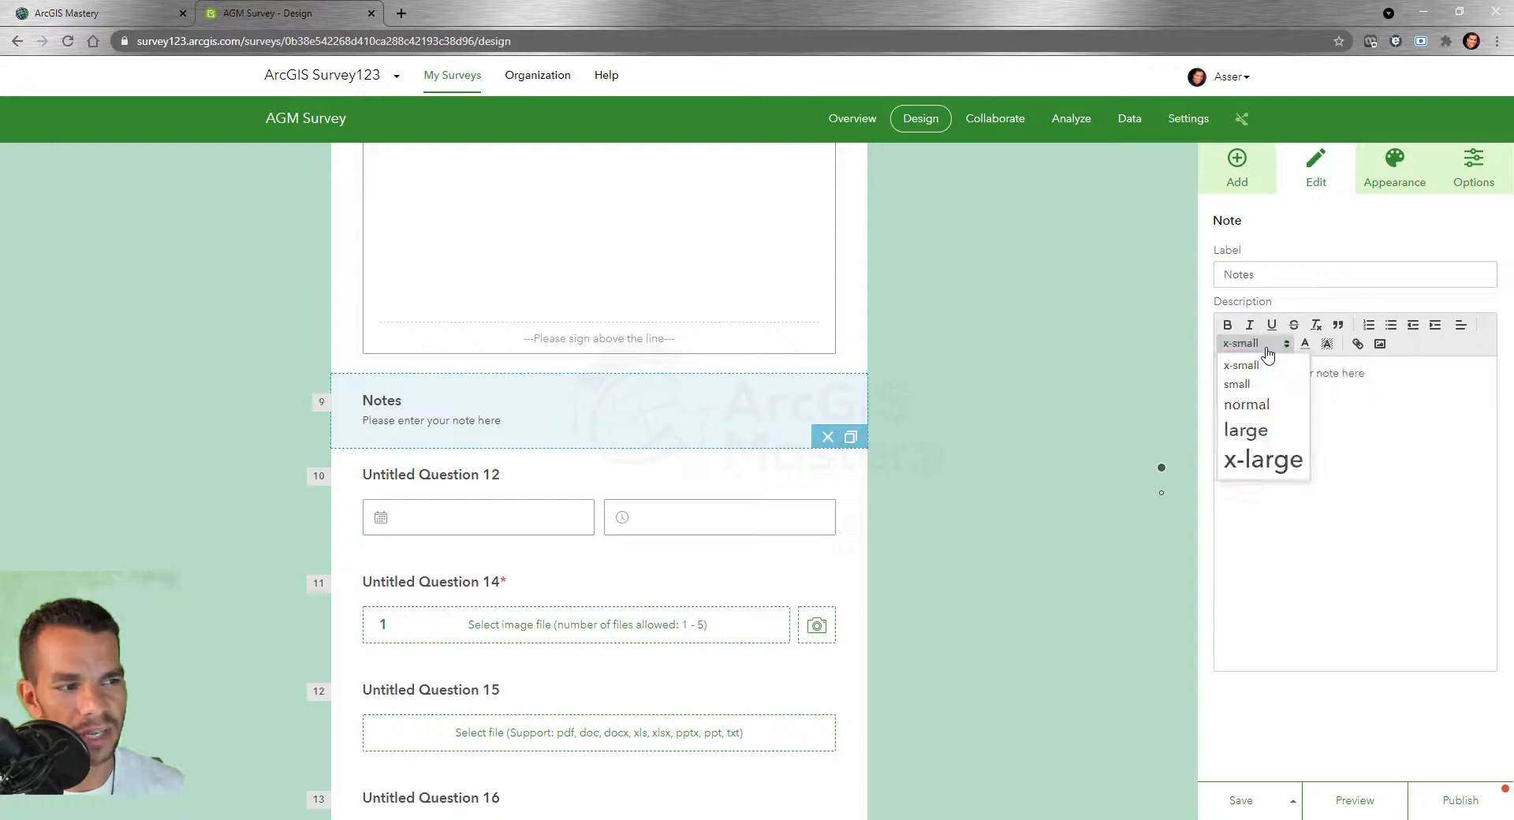
{"action": "left_click", "coordinate": [1252, 430]}
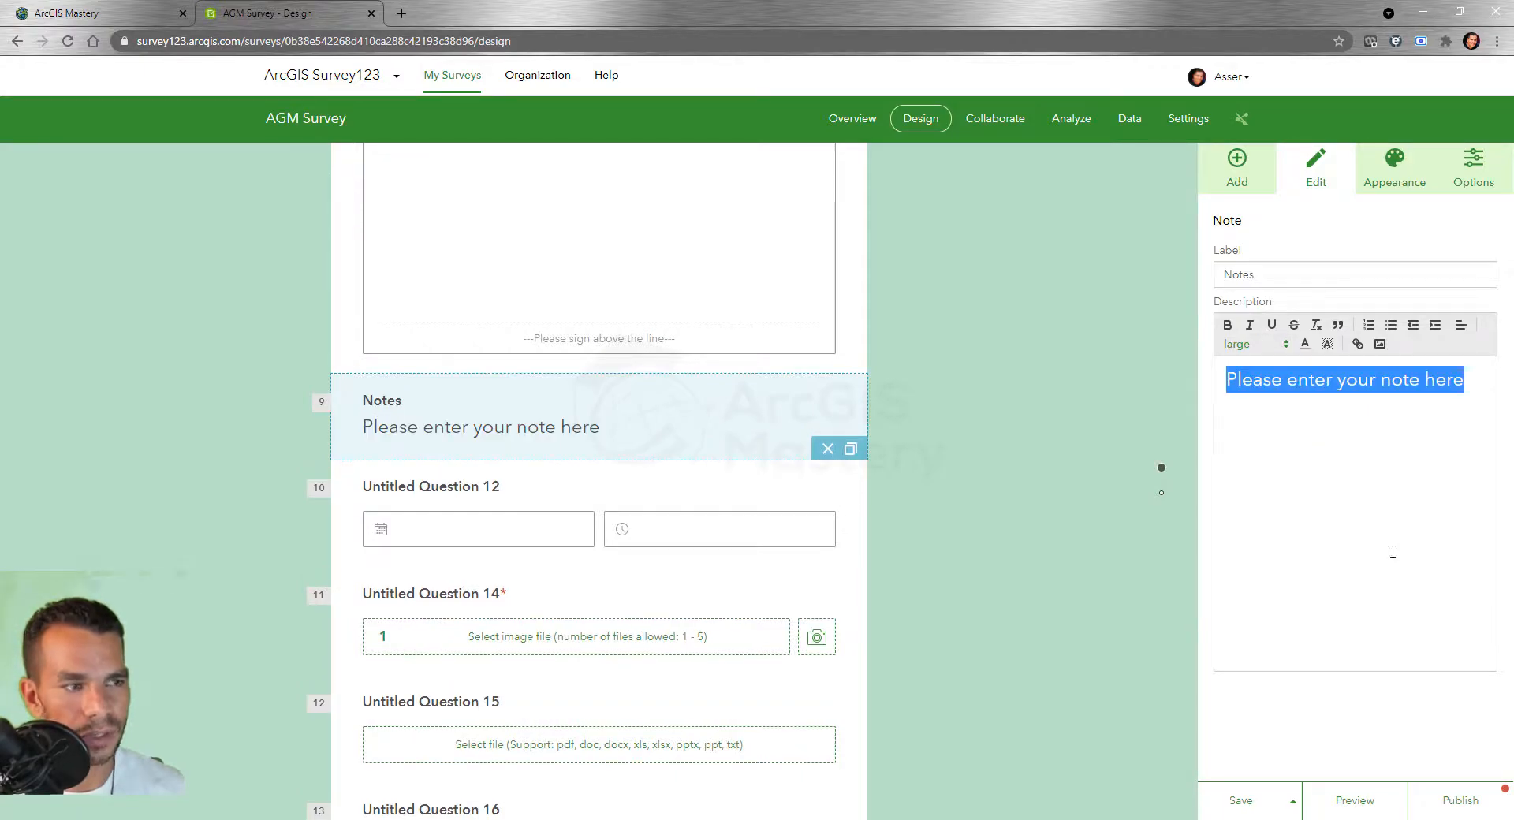
{"action": "left_click", "coordinate": [1358, 345]}
{"action": "left_click", "coordinate": [1346, 401]}
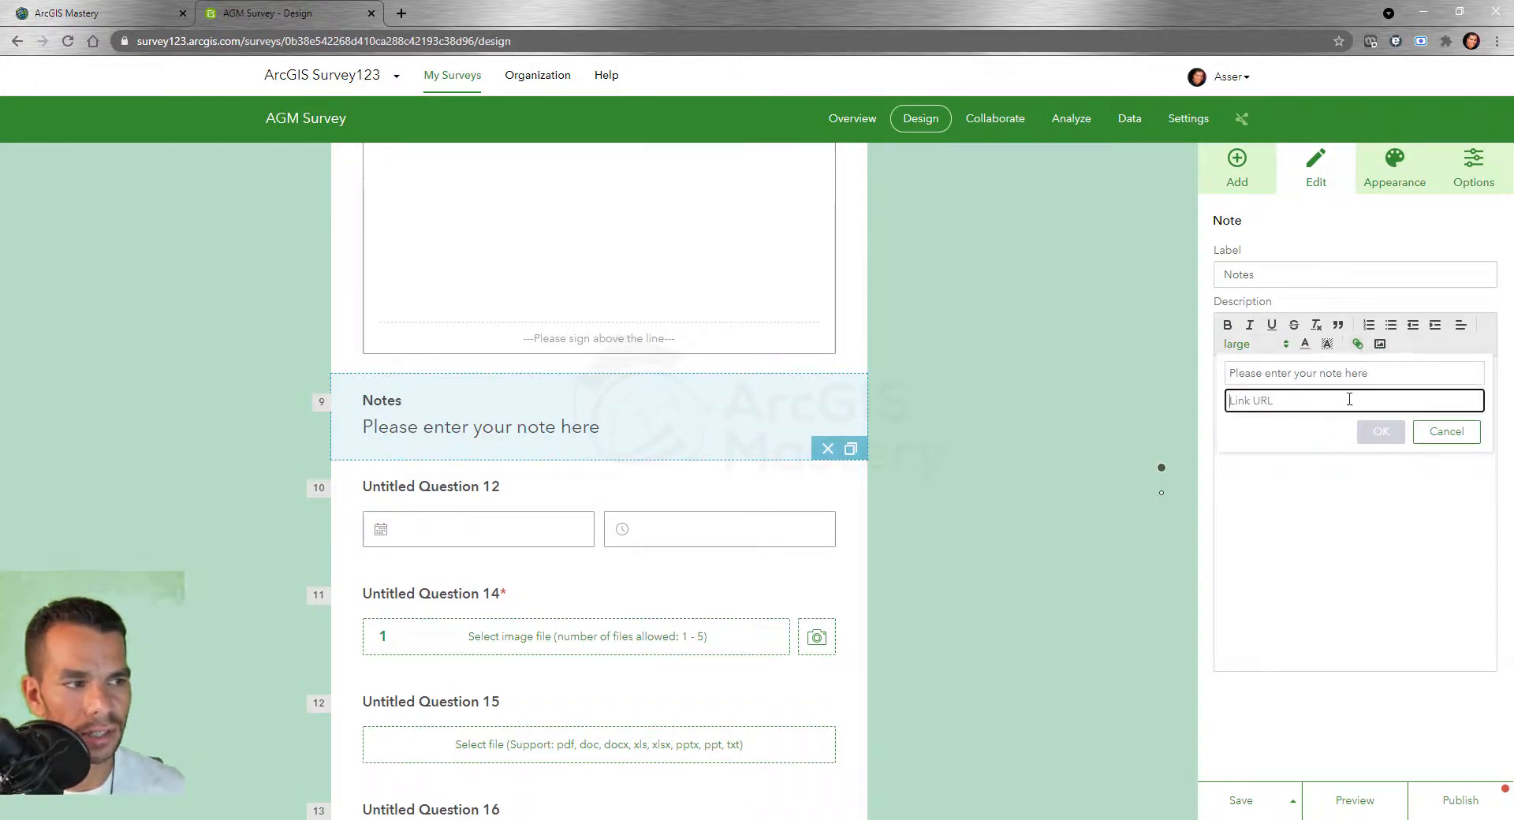
{"action": "type", "text": "www.arc"}
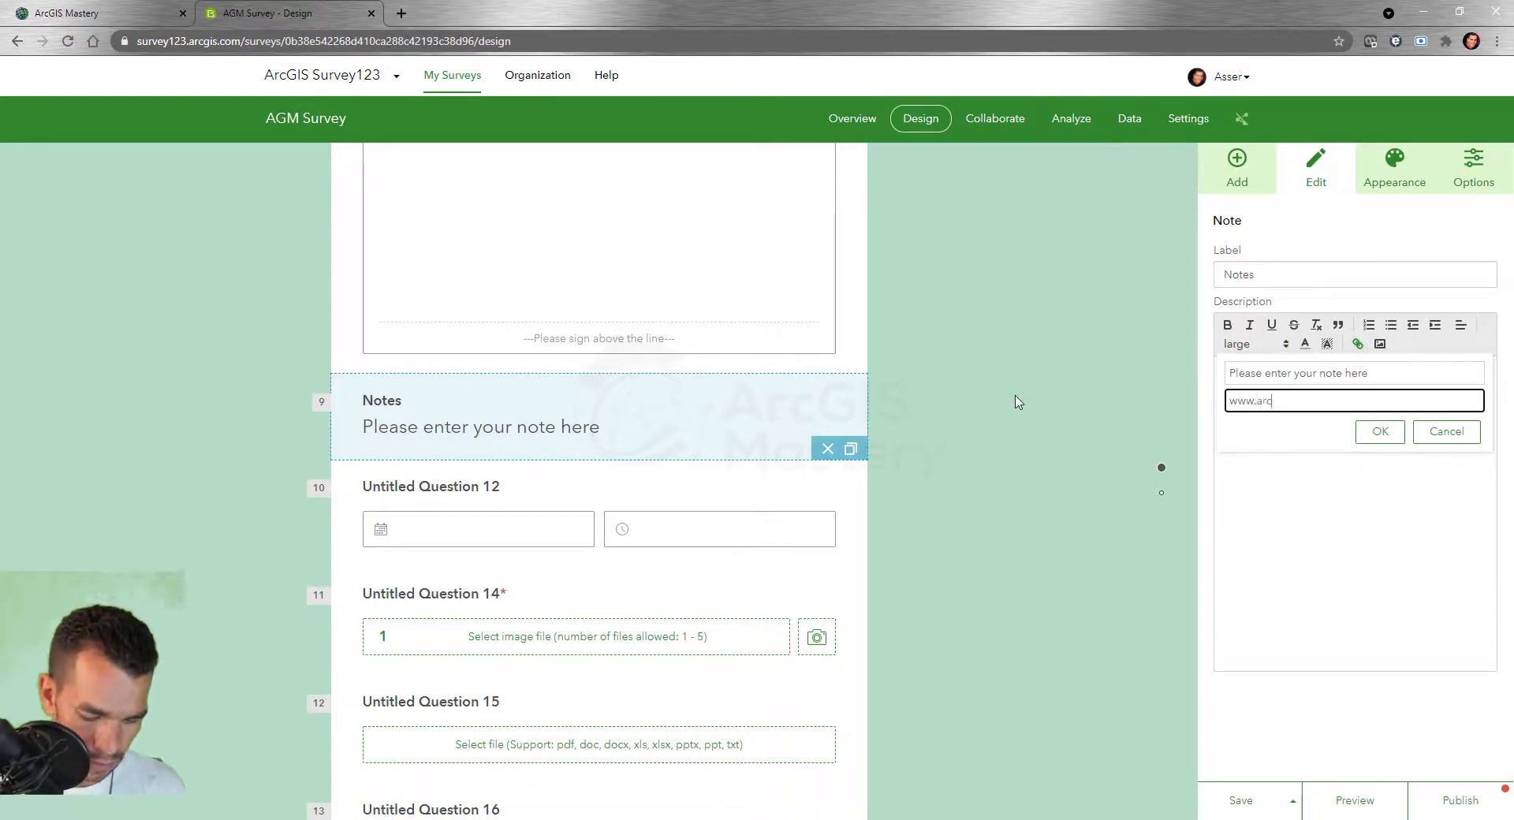
{"action": "type", "text": "gismastery.com"}
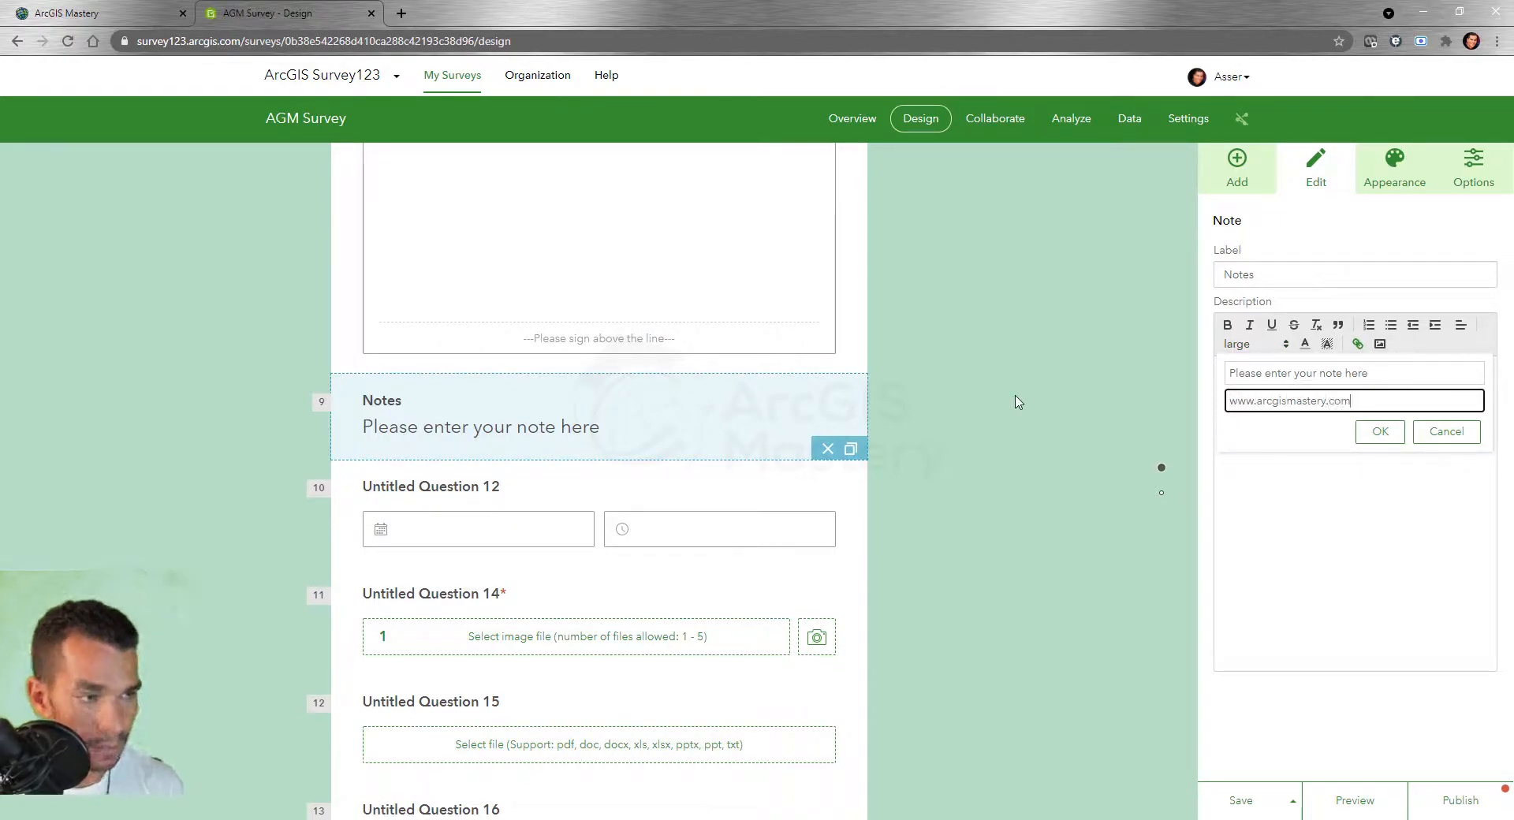
{"action": "left_click", "coordinate": [1327, 469]}
{"action": "left_click", "coordinate": [1381, 432]}
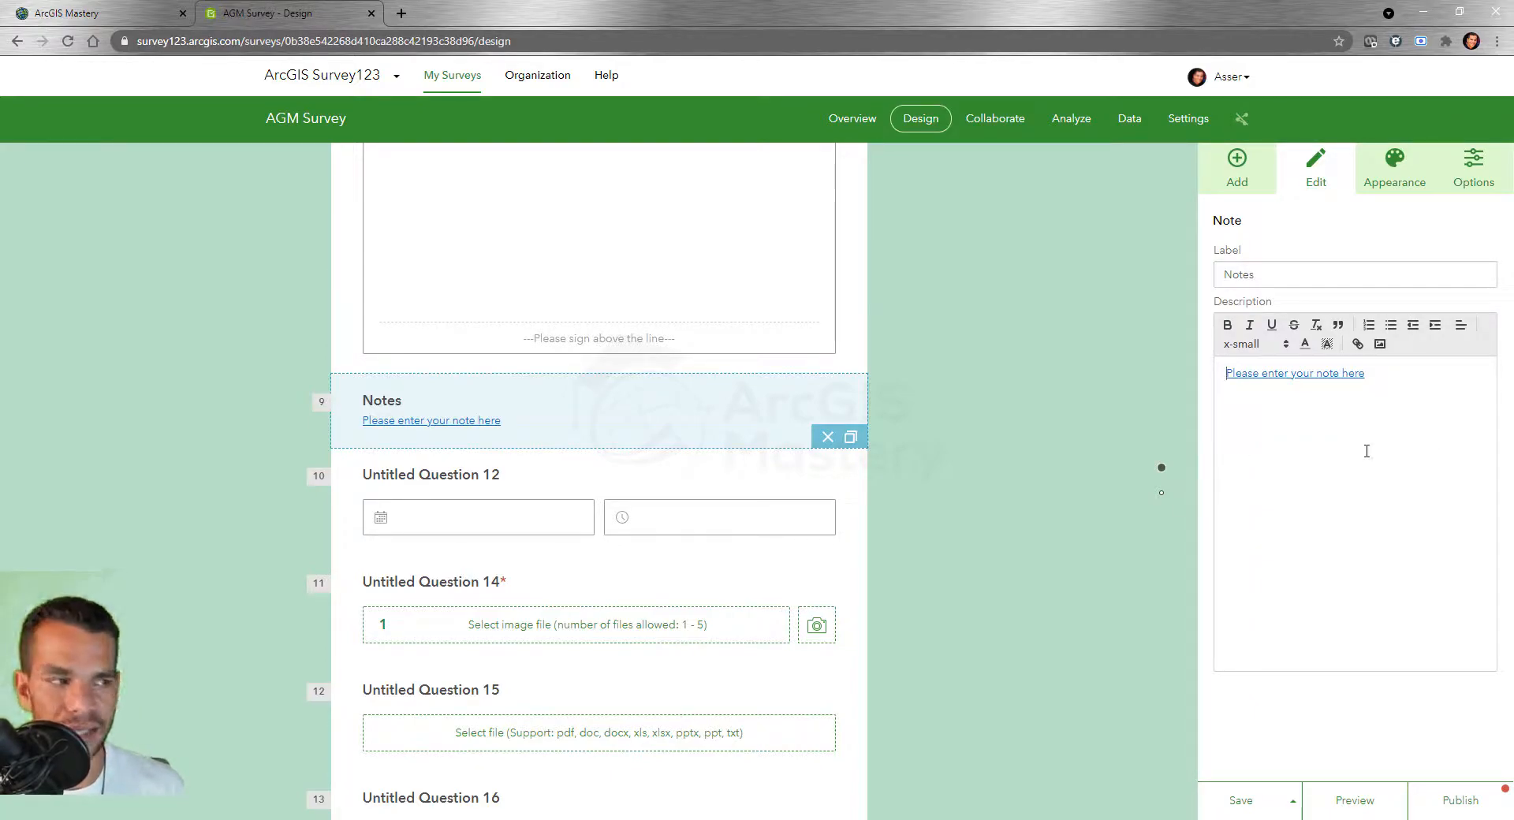
Add a Group labelled "Attachment Group" below the note, containing the date/time, image and file upload questions
{"action": "left_click", "coordinate": [1238, 168]}
{"action": "left_click_drag", "start_coordinate": [1300, 634], "coordinate": [576, 489]}
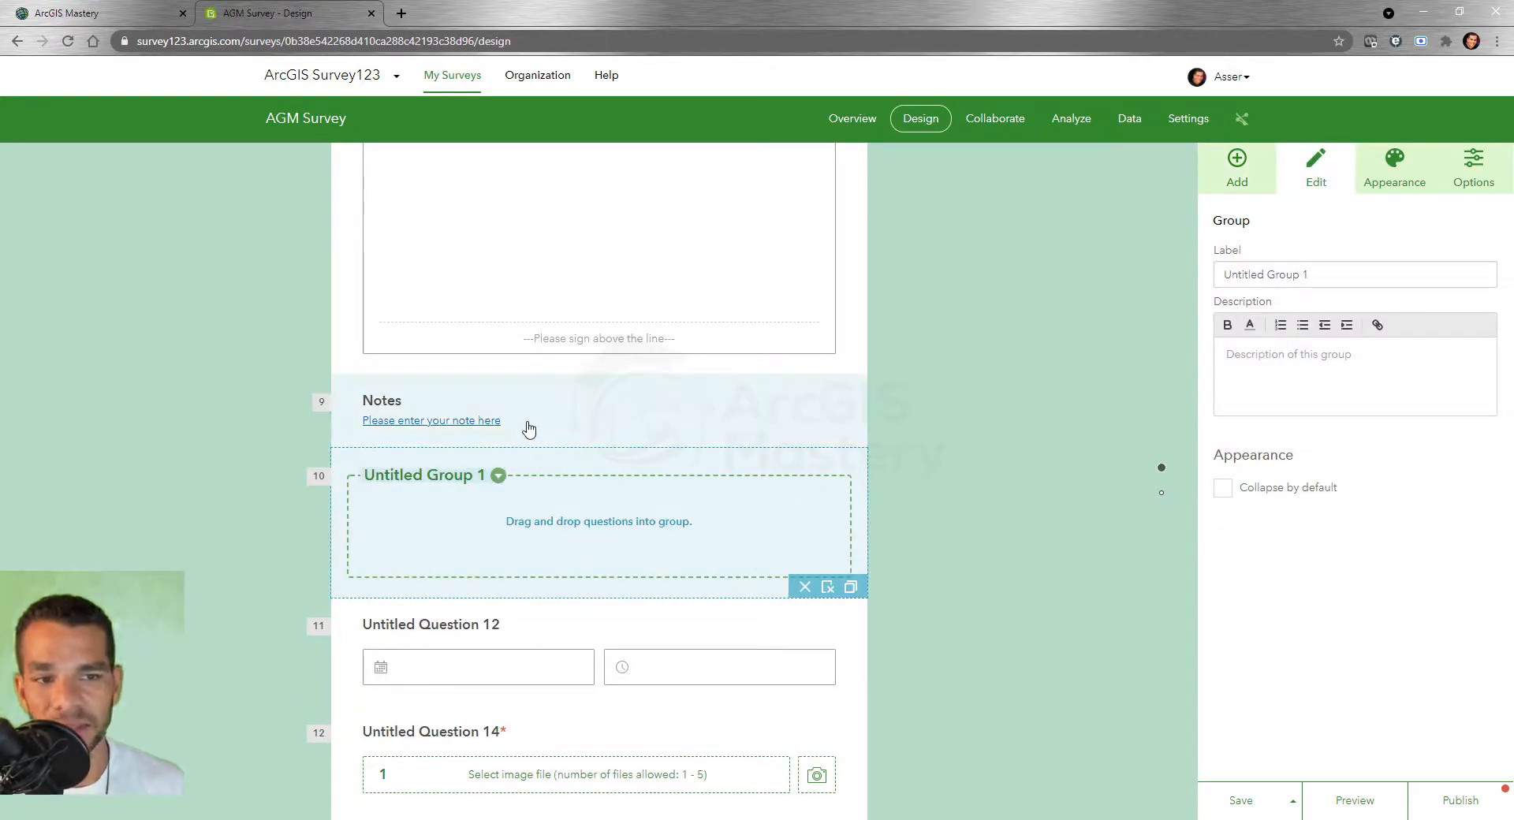
{"action": "left_click_drag", "start_coordinate": [564, 635], "coordinate": [579, 525]}
{"action": "scroll", "coordinate": [829, 528], "scroll_direction": "down", "scroll_amount": 2}
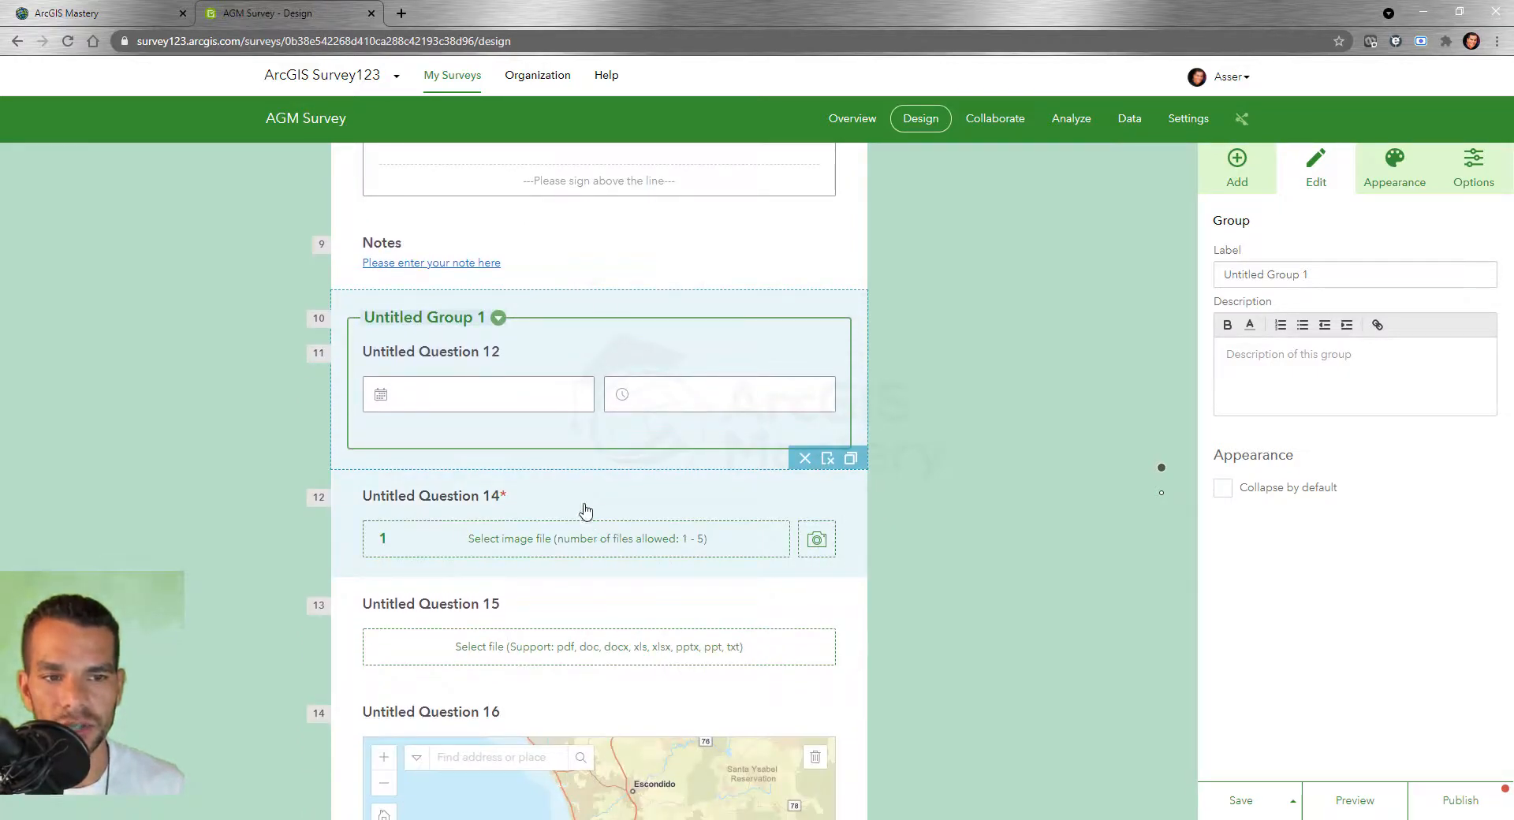
{"action": "left_click_drag", "start_coordinate": [585, 511], "coordinate": [592, 430]}
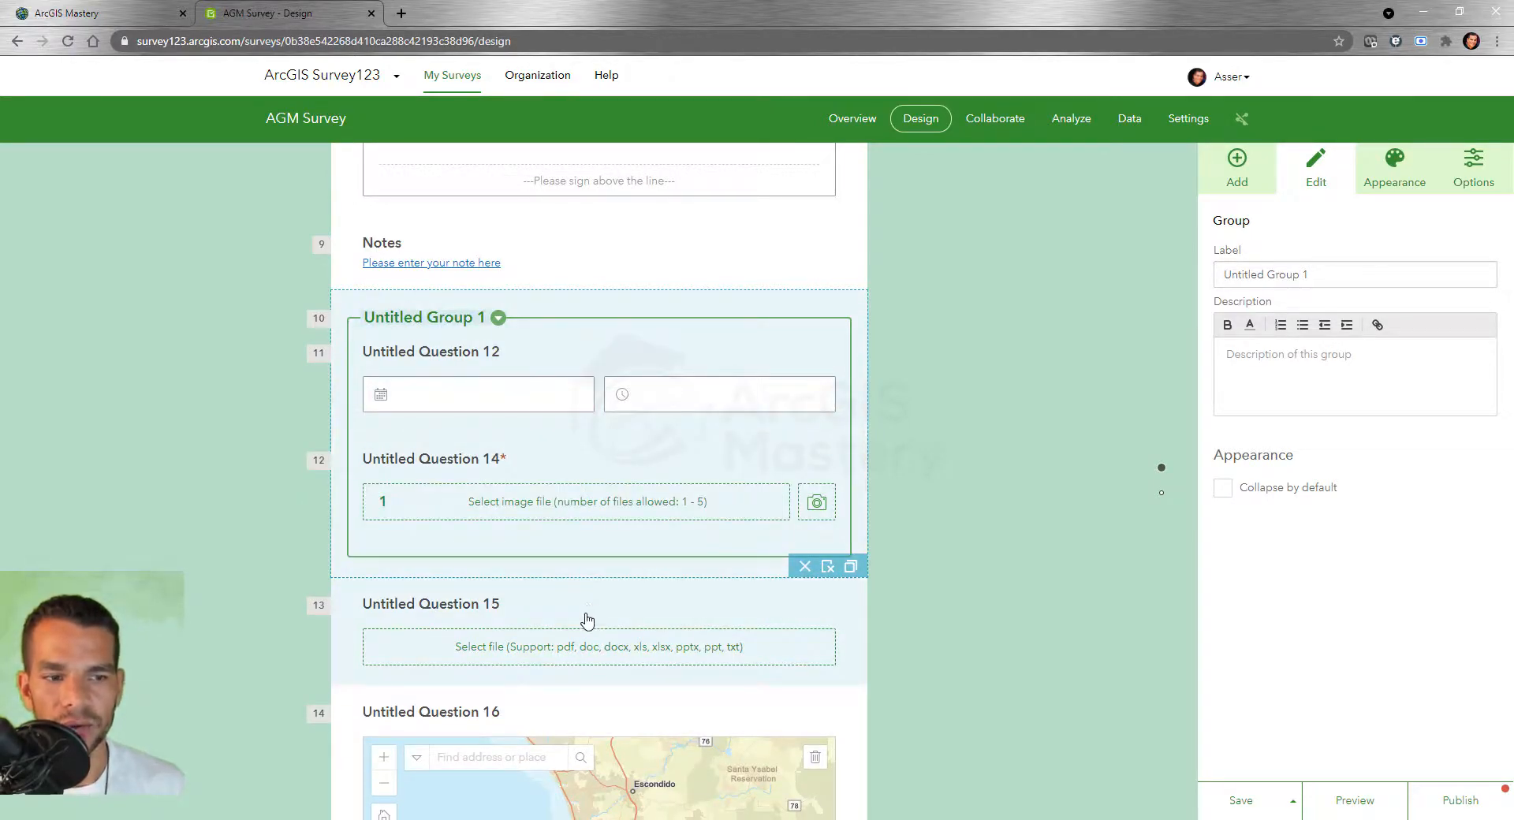
{"action": "left_click_drag", "start_coordinate": [586, 621], "coordinate": [581, 565]}
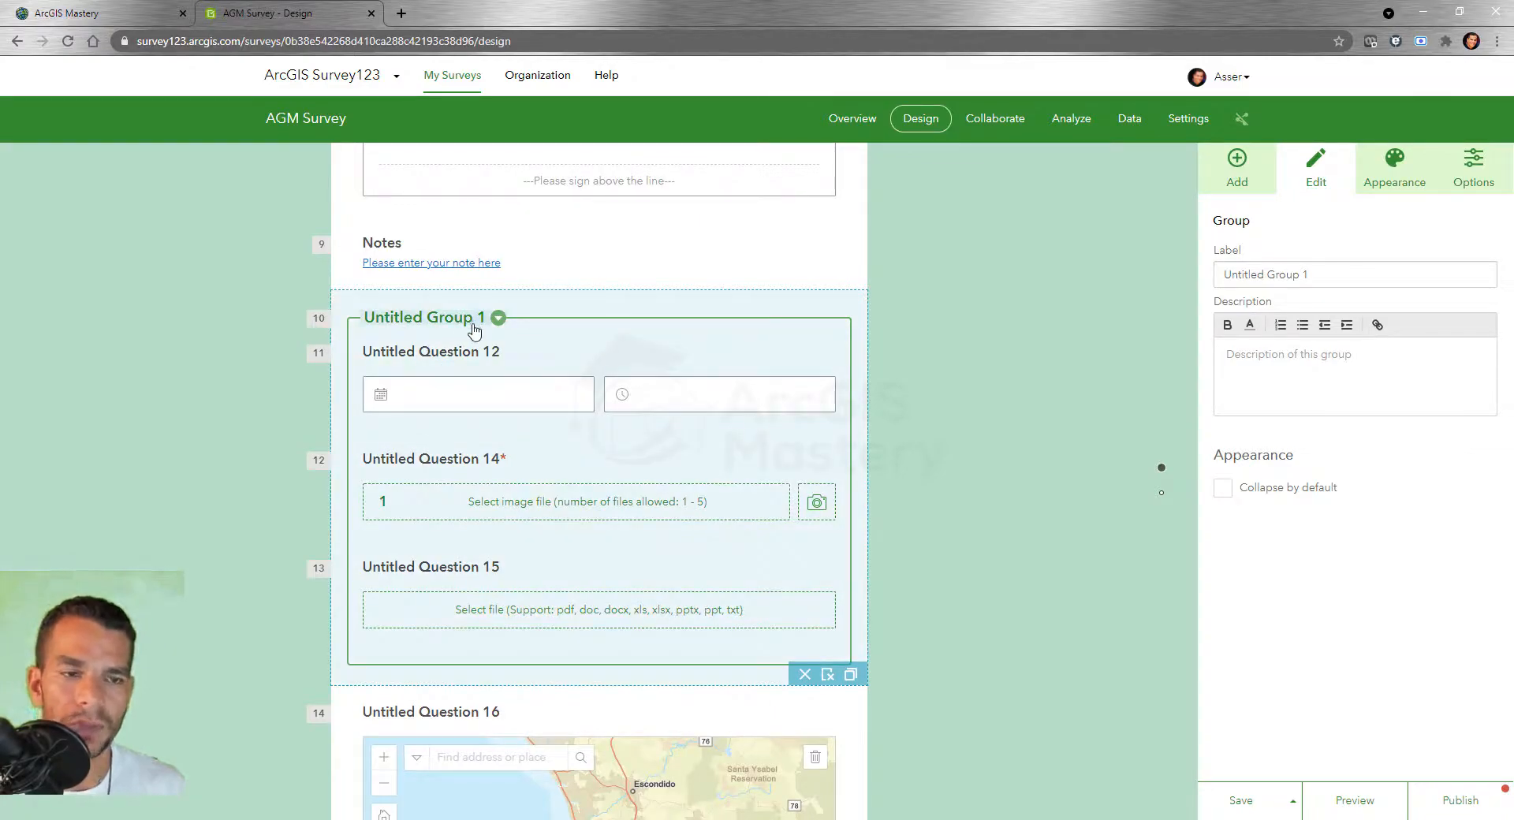
{"action": "left_click_drag", "start_coordinate": [1333, 274], "coordinate": [1140, 276]}
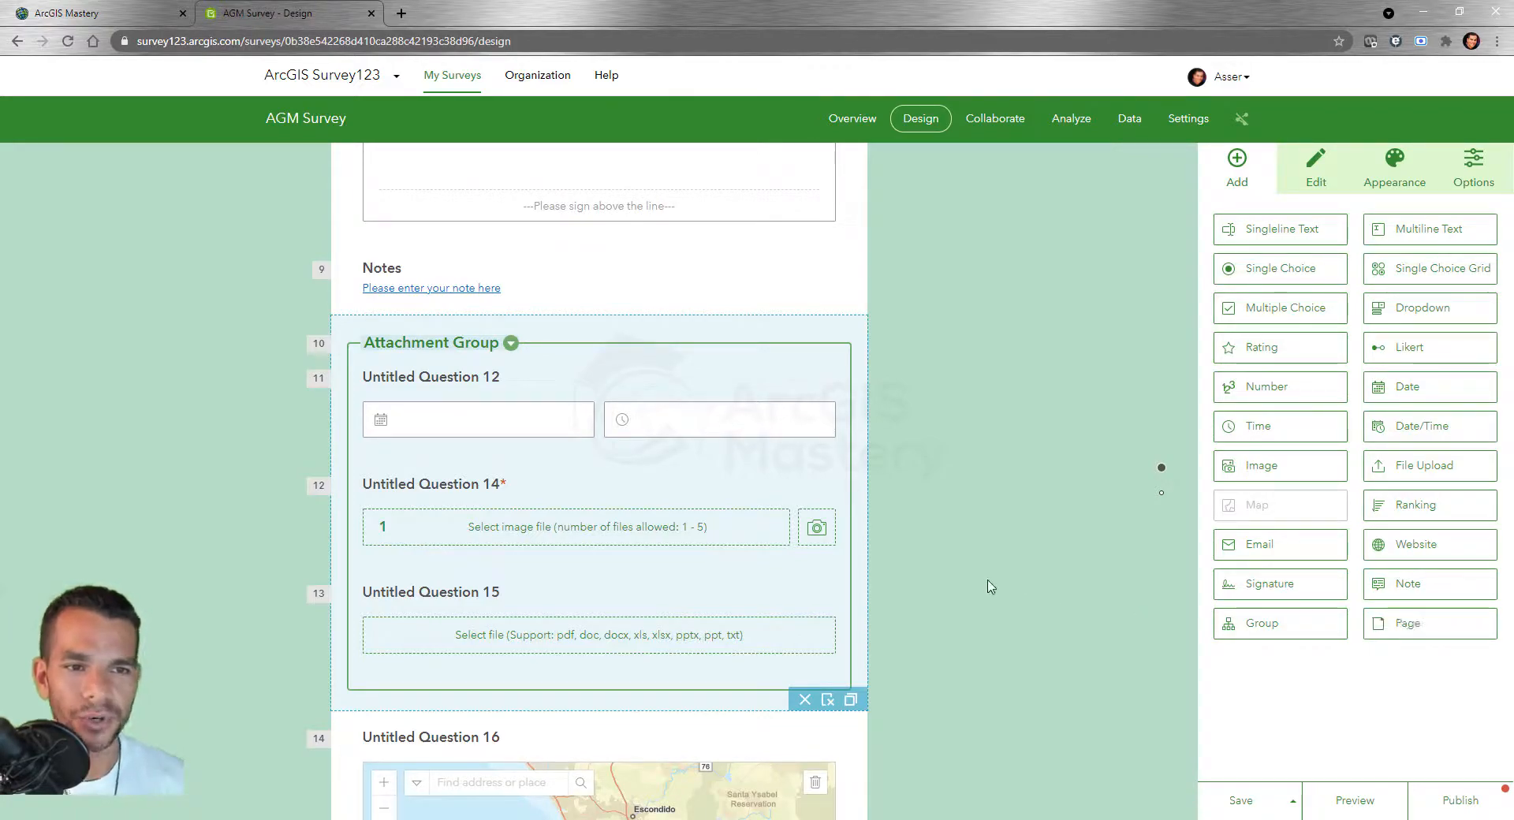
Move the Dropdown question between the Notes question and the Attachment Group
{"action": "scroll", "coordinate": [663, 464], "scroll_direction": "up", "scroll_amount": 10}
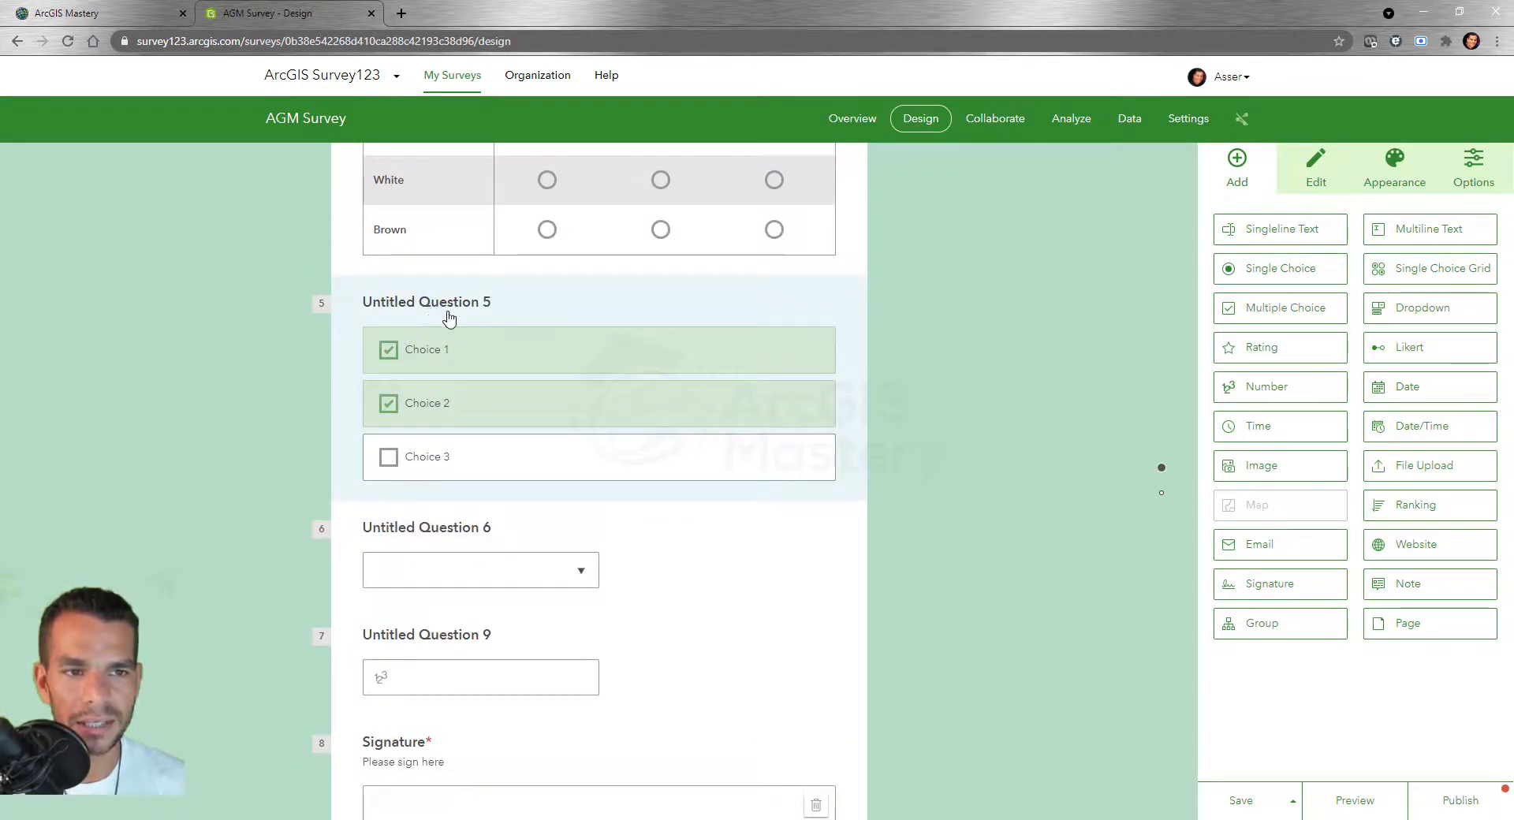
{"action": "scroll", "coordinate": [500, 361], "scroll_direction": "up", "scroll_amount": 1}
{"action": "scroll", "coordinate": [502, 370], "scroll_direction": "down", "scroll_amount": 2}
{"action": "scroll", "coordinate": [467, 378], "scroll_direction": "down", "scroll_amount": 1}
{"action": "mouse_move", "coordinate": [470, 375]}
{"action": "left_mouse_down"}
{"action": "mouse_move", "coordinate": [551, 736]}
{"action": "mouse_move", "coordinate": [423, 670]}
{"action": "mouse_move", "coordinate": [449, 639]}
{"action": "mouse_move", "coordinate": [473, 691]}
{"action": "mouse_move", "coordinate": [513, 422]}
{"action": "mouse_move", "coordinate": [494, 470]}
{"action": "mouse_move", "coordinate": [473, 432]}
{"action": "left_mouse_up"}
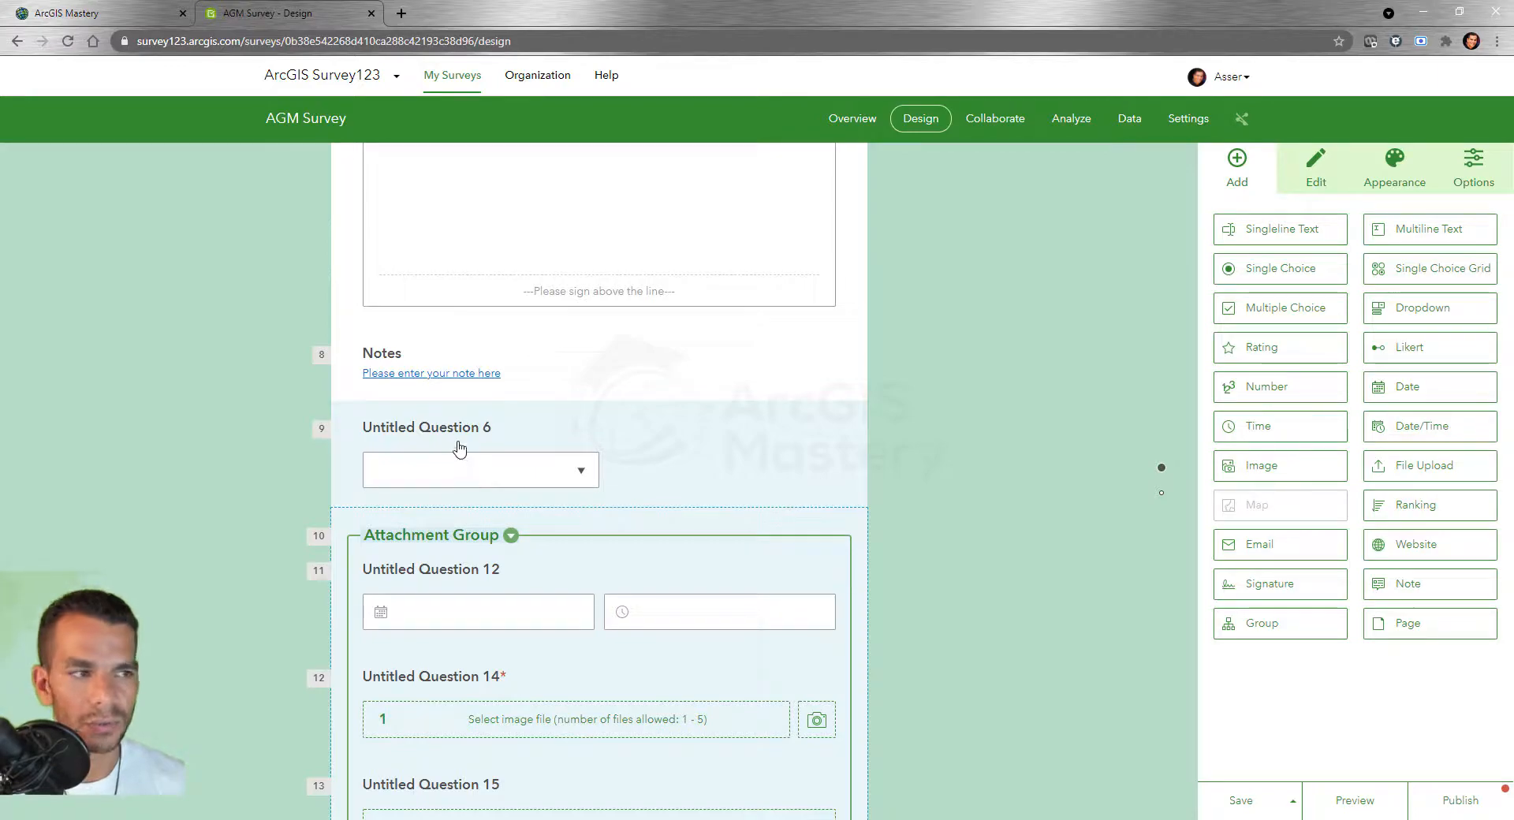
Label the Dropdown question "Do you want to add attachment?"
{"action": "left_click", "coordinate": [456, 440]}
{"action": "triple_click", "coordinate": [1330, 277]}
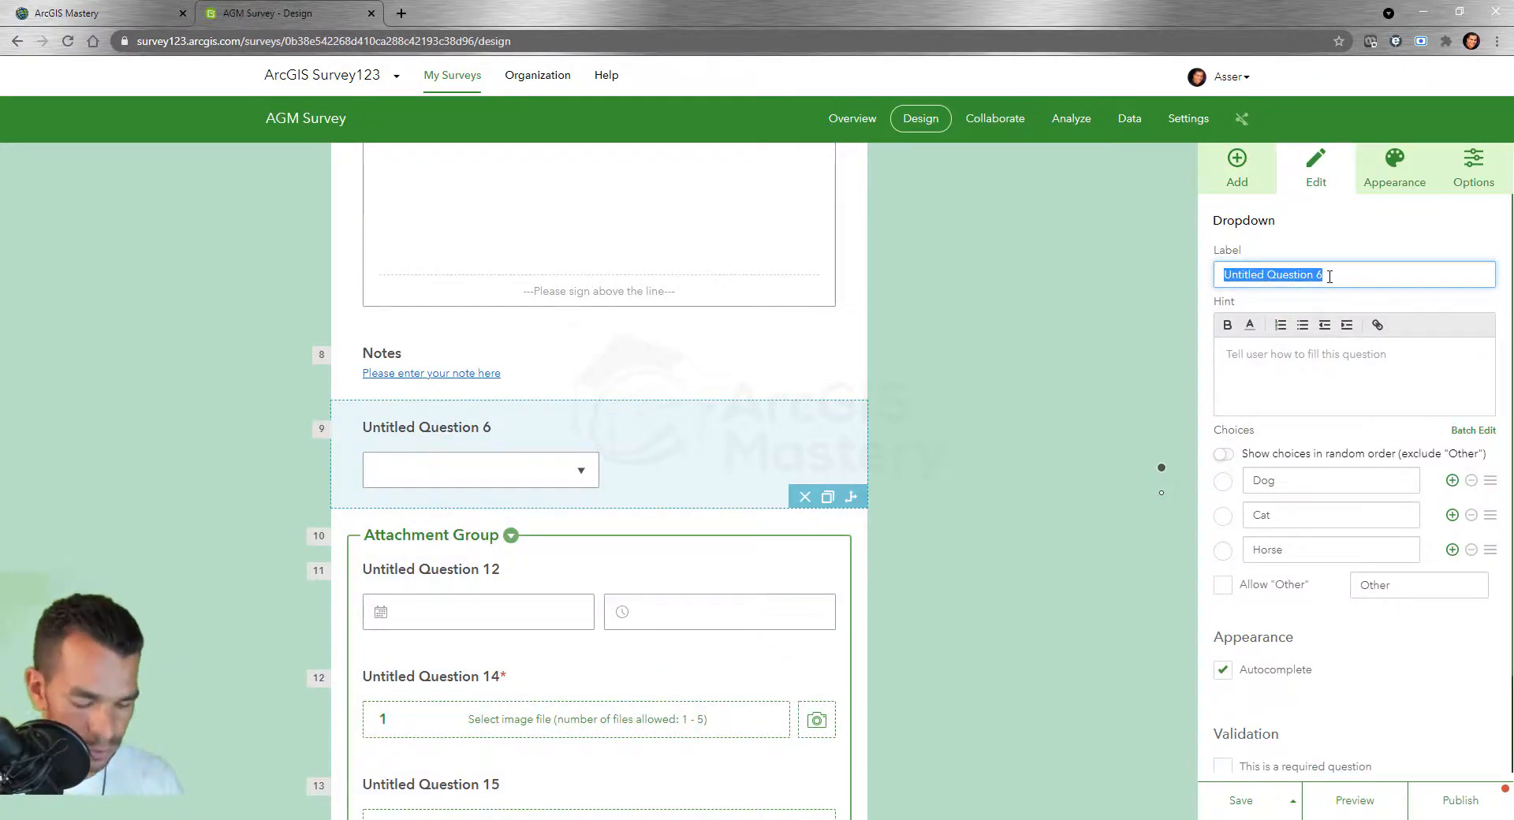
{"action": "type", "text": "D"}
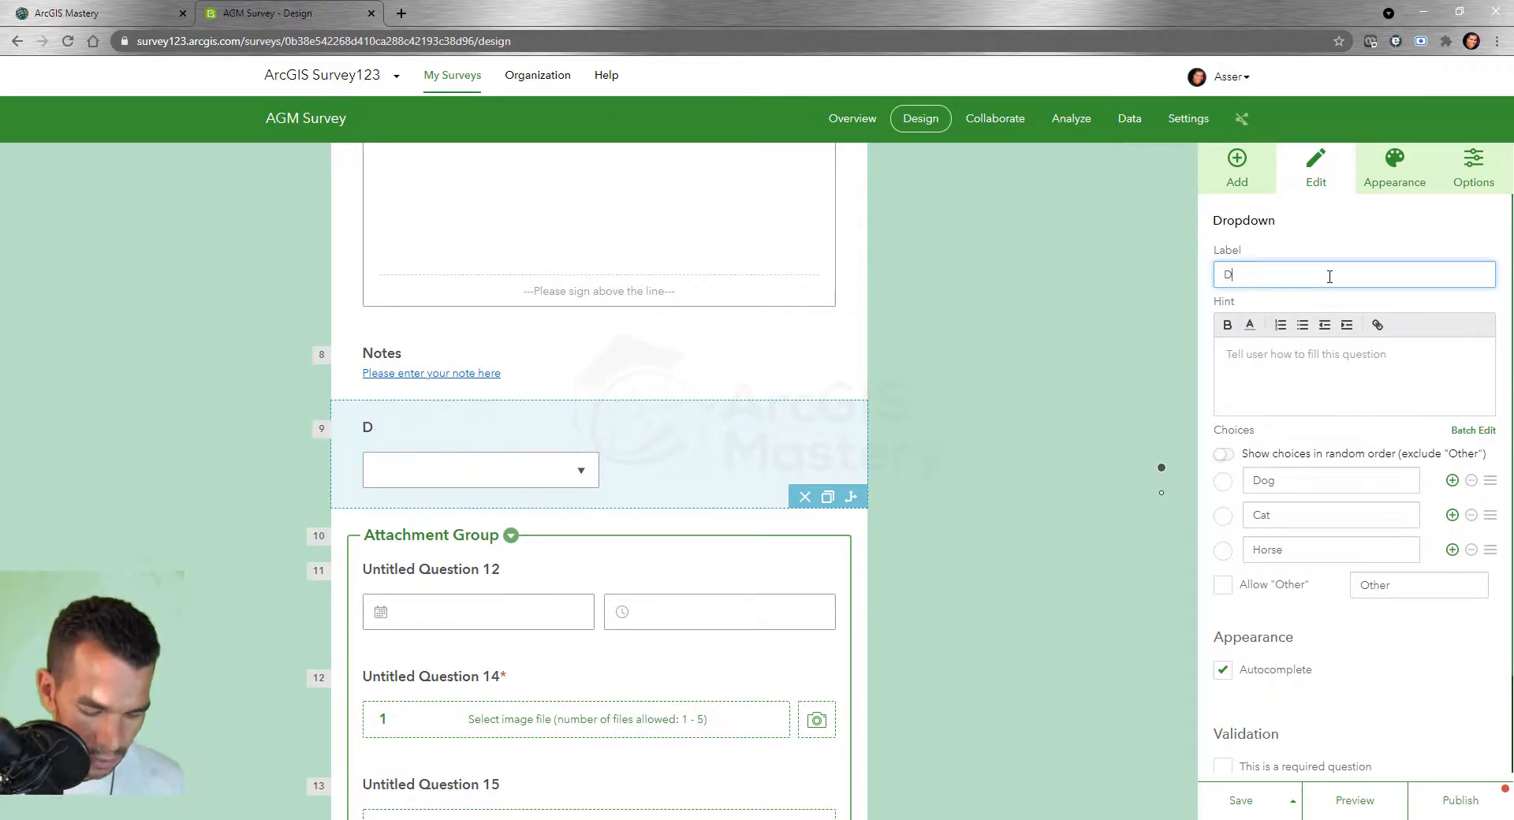
{"action": "type", "text": "o you want to add atat"}
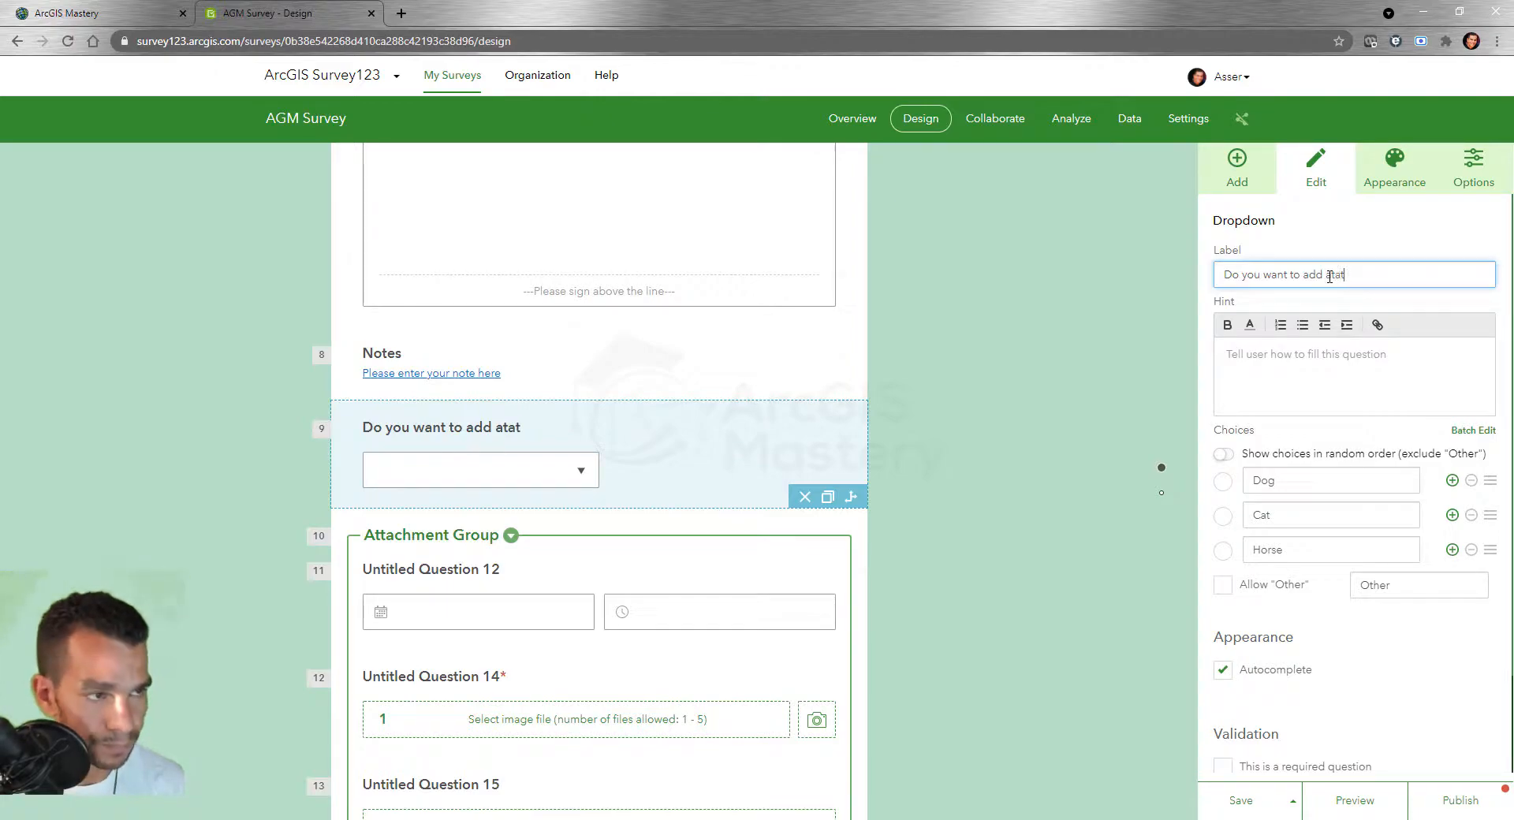
{"action": "key", "text": "BackSpace"}
{"action": "type", "text": "achment?"}
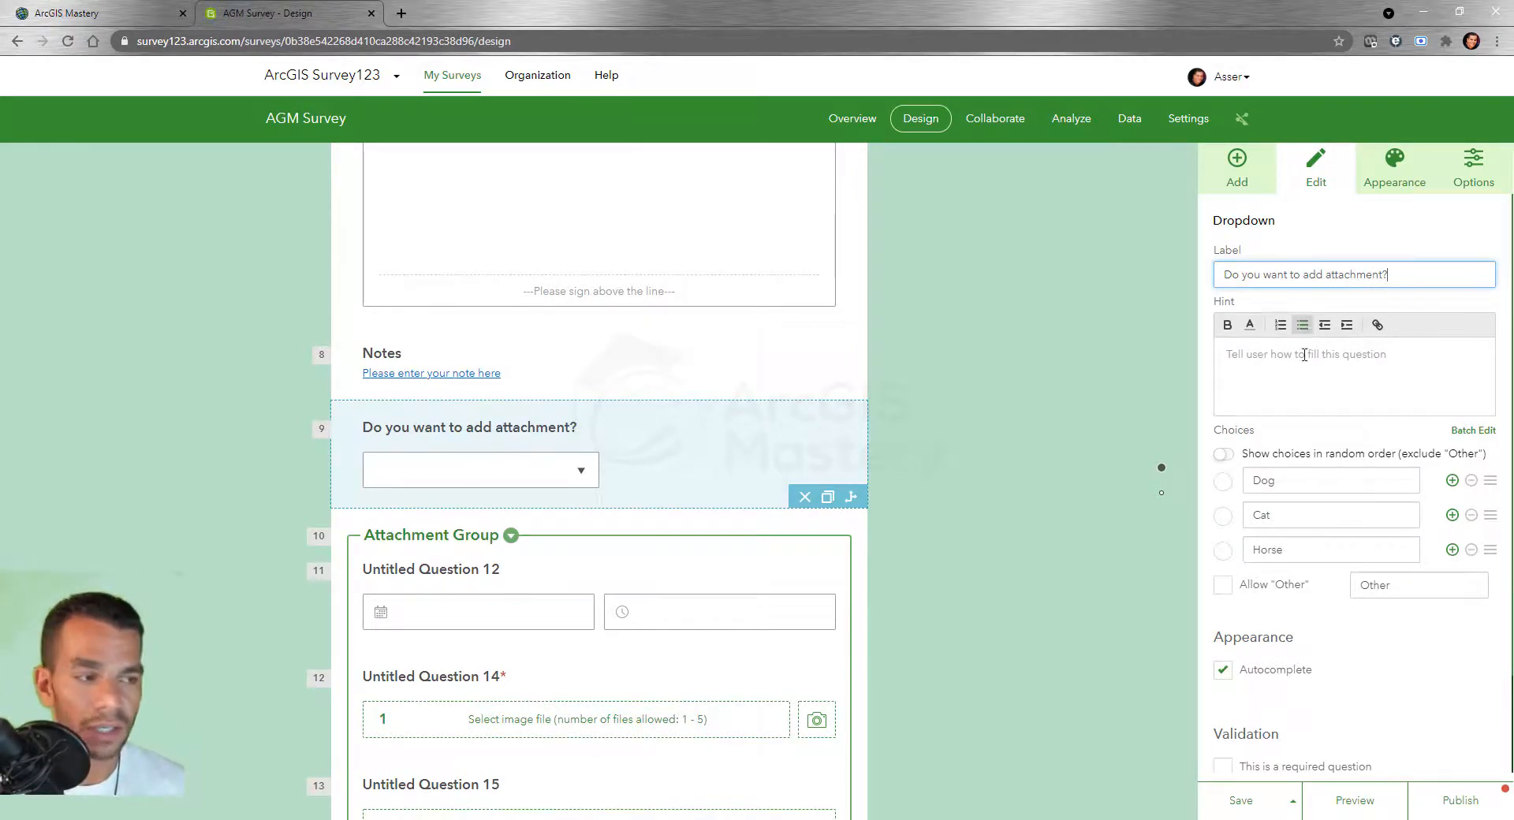
Make the attachment question's only choices "Yes" and "No", with "No" as the default answer
{"action": "double_click", "coordinate": [1265, 480]}
{"action": "type", "text": "Yes"}
{"action": "double_click", "coordinate": [1276, 519]}
{"action": "type", "text": "No"}
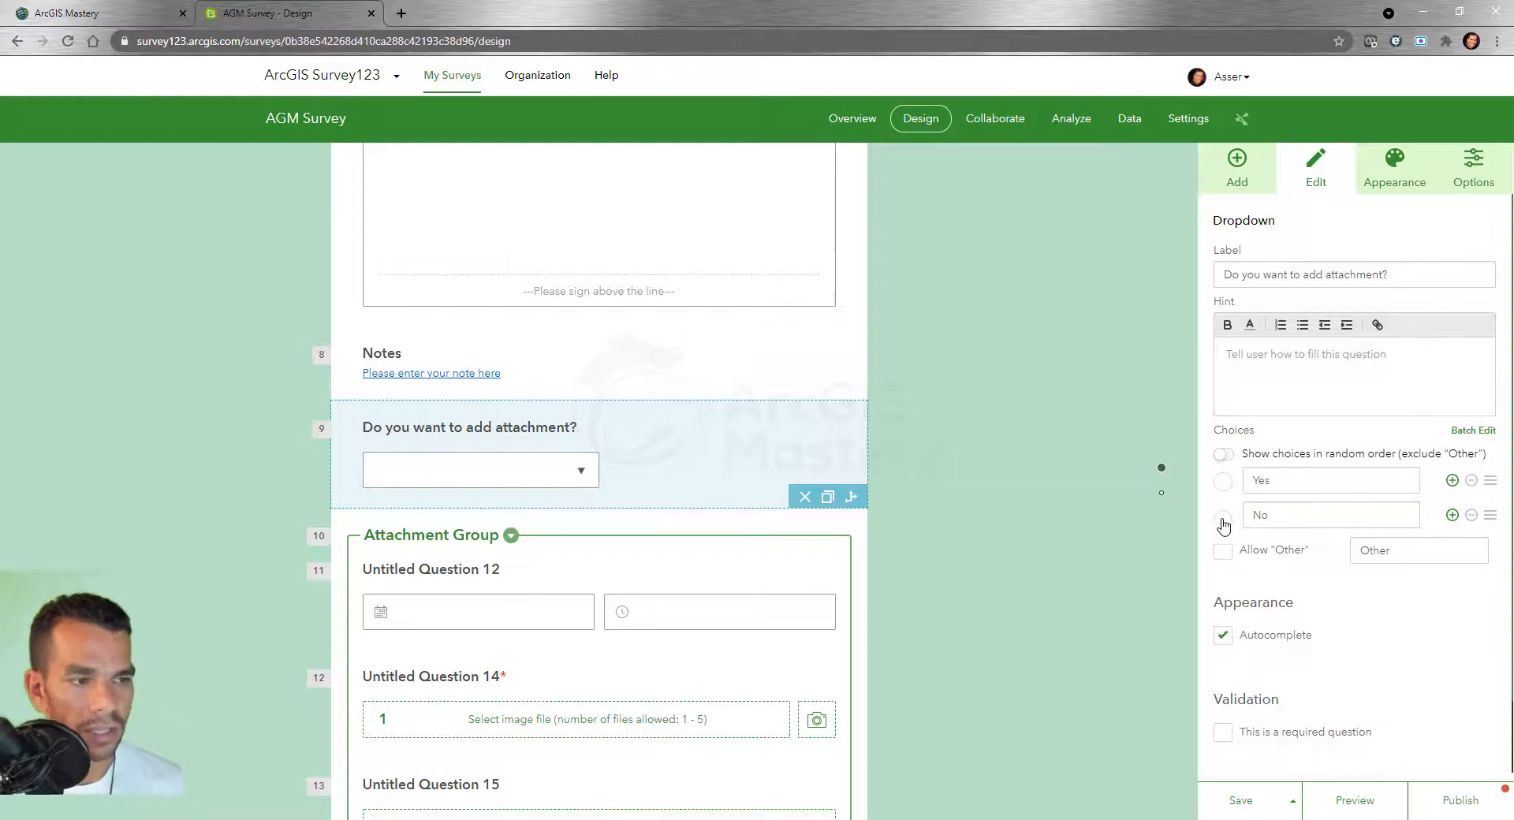
{"action": "left_click", "coordinate": [1225, 518]}
Set a rule on the attachment question that shows the Attachment Group if the answer is Yes
{"action": "scroll", "coordinate": [957, 534], "scroll_direction": "down", "scroll_amount": 2}
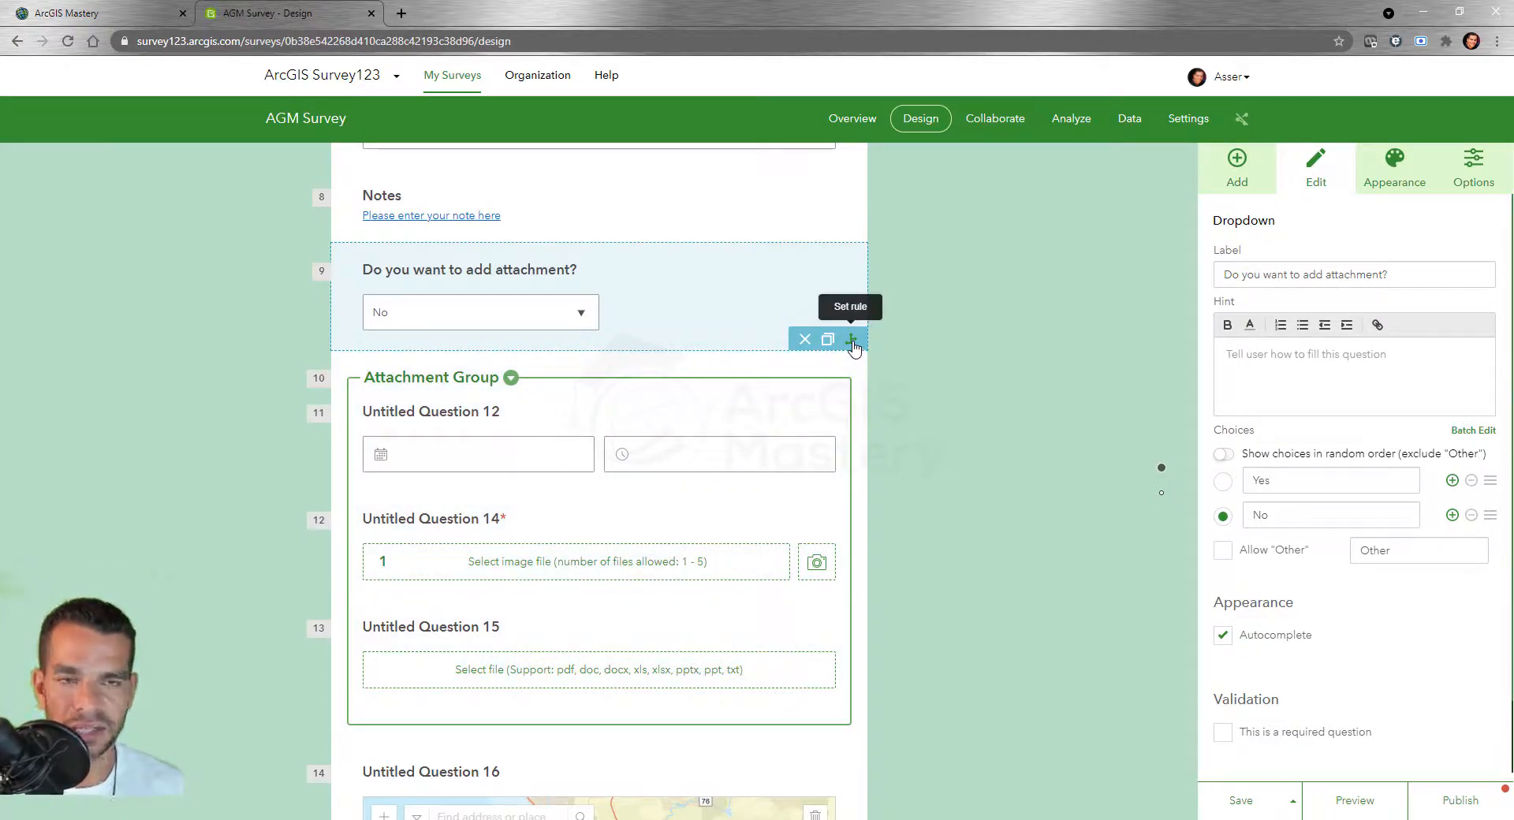
{"action": "left_click", "coordinate": [852, 341]}
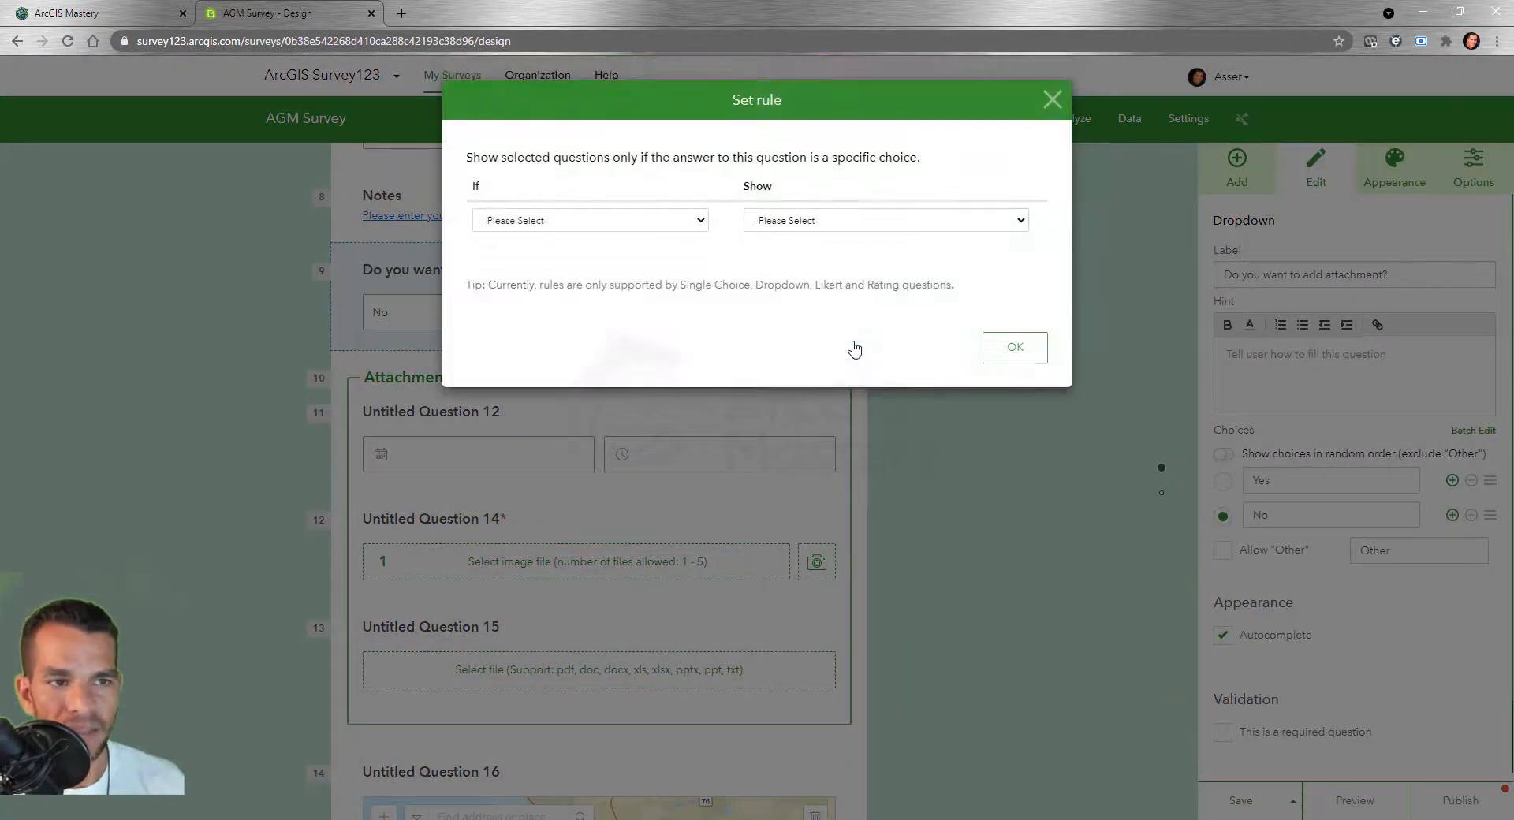
{"action": "left_click", "coordinate": [683, 221]}
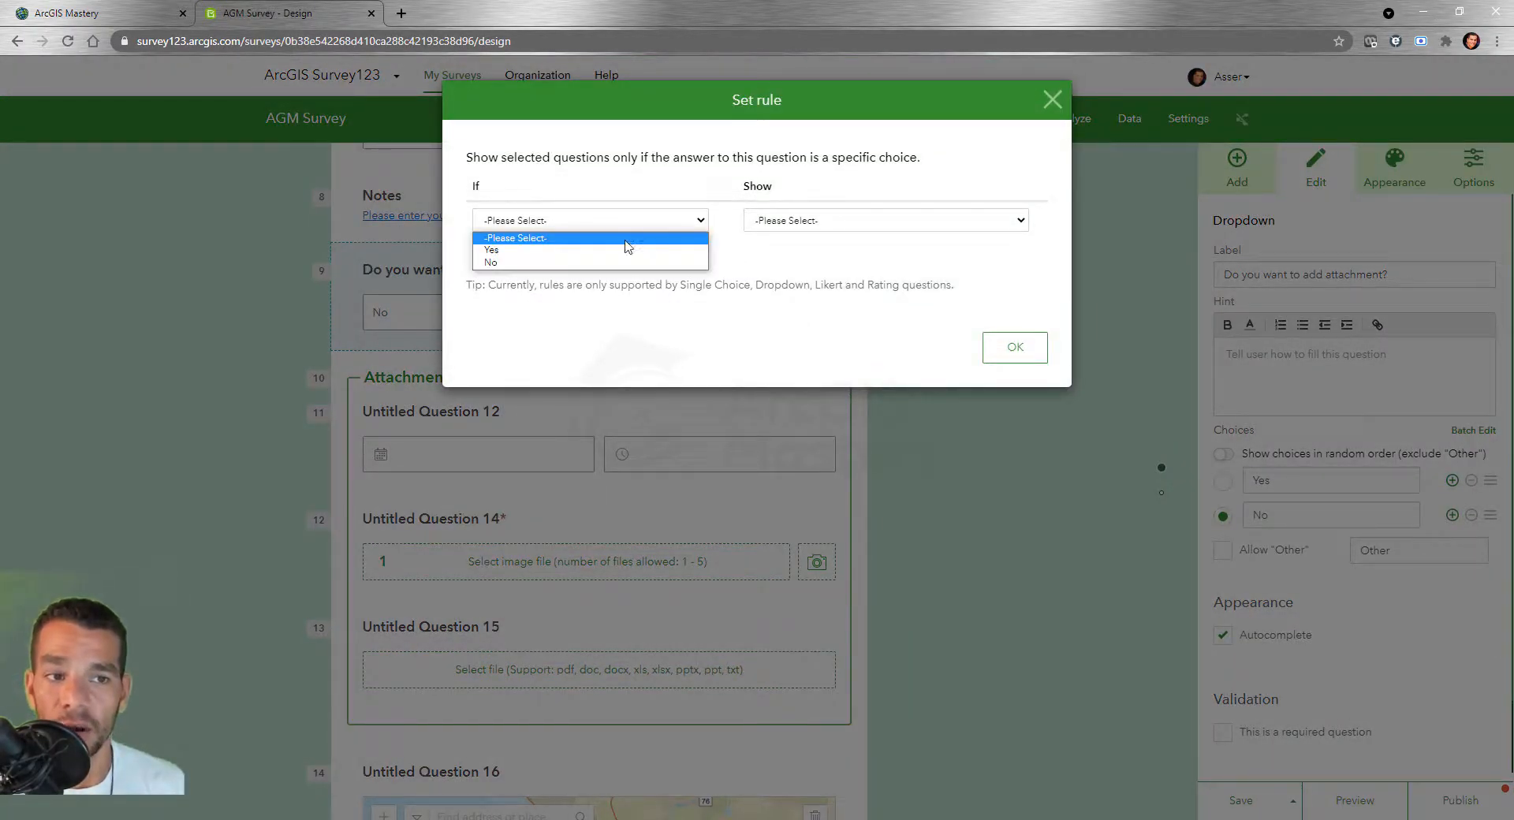
{"action": "left_click", "coordinate": [603, 251]}
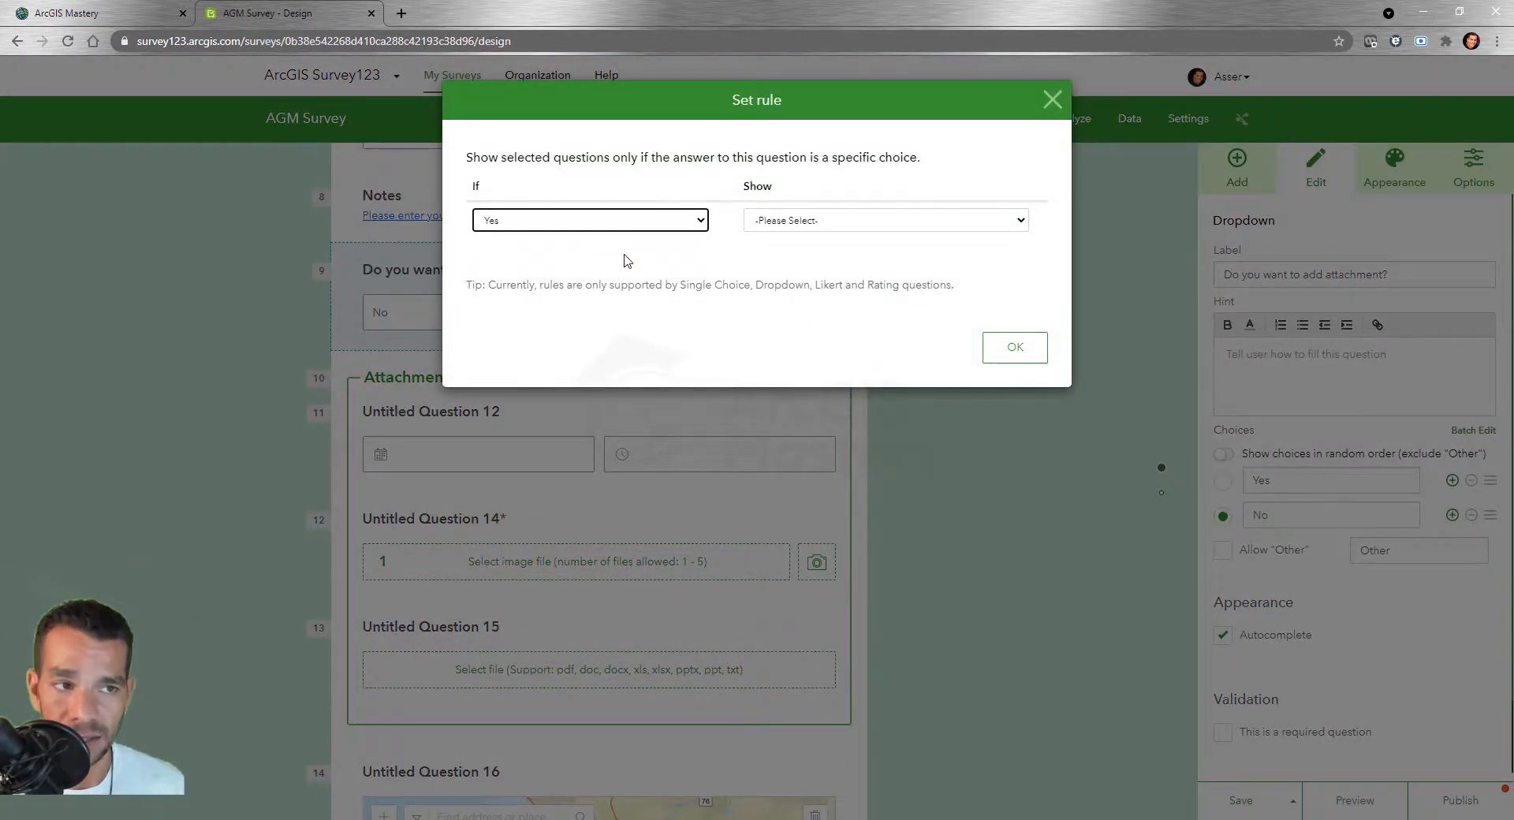
{"action": "left_click", "coordinate": [847, 229]}
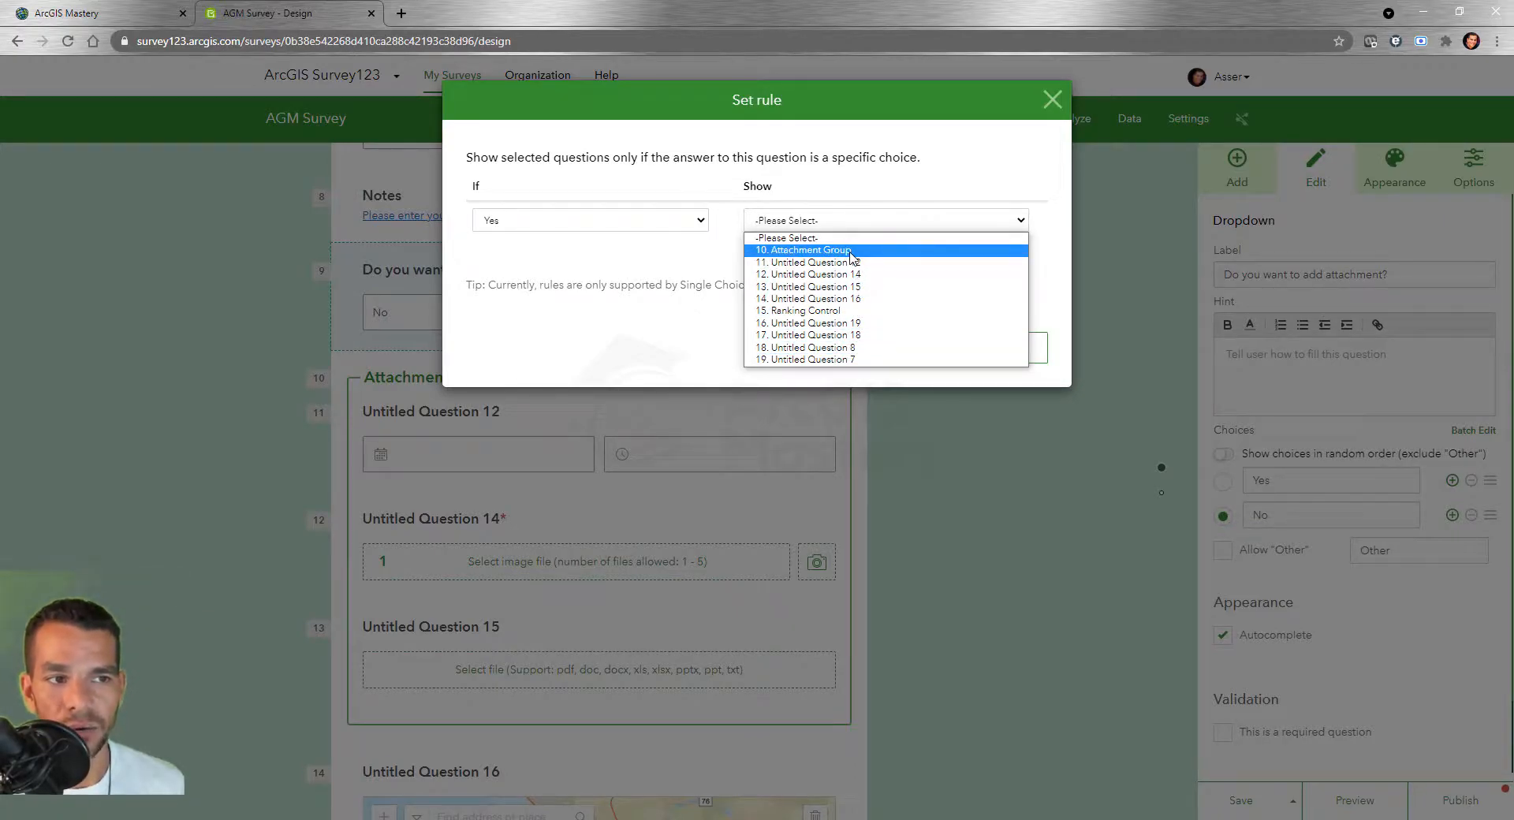
{"action": "left_click", "coordinate": [810, 251]}
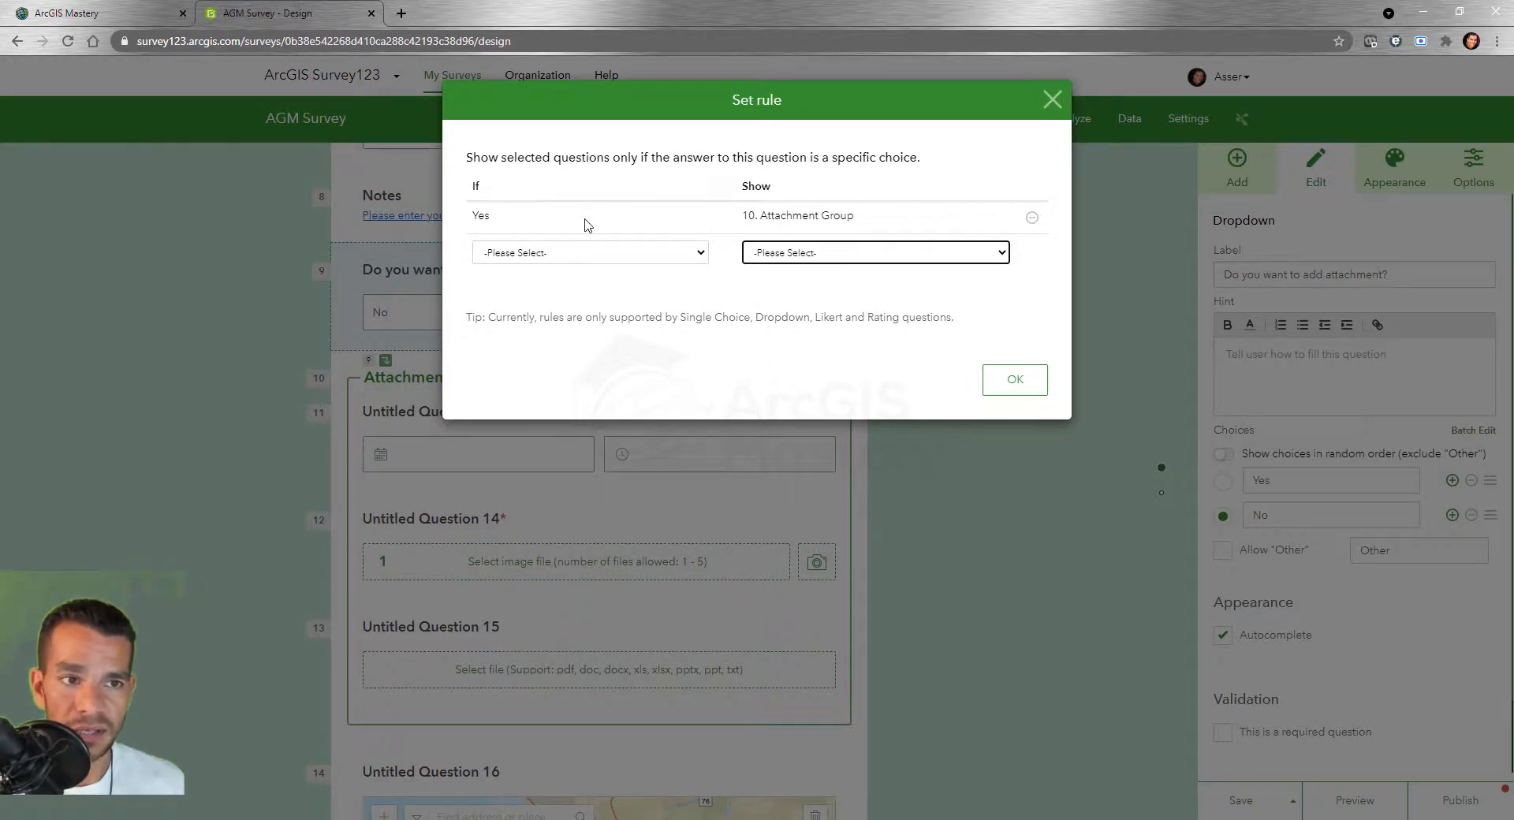
{"action": "left_click", "coordinate": [1014, 379]}
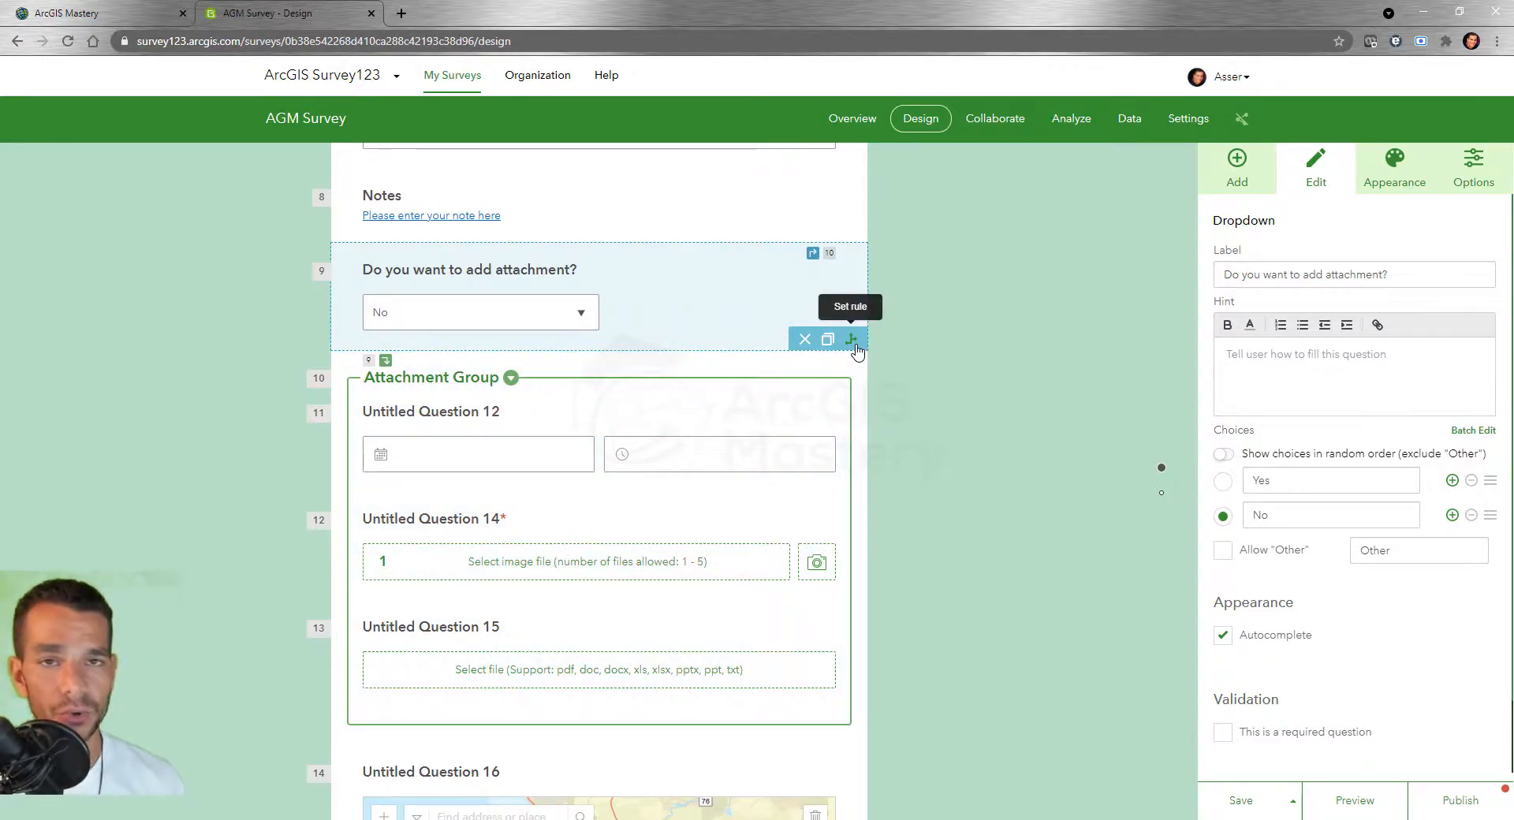
Add a second rule to the attachment question that shows the Ranking Control question if the answer is No
{"action": "left_click", "coordinate": [855, 347]}
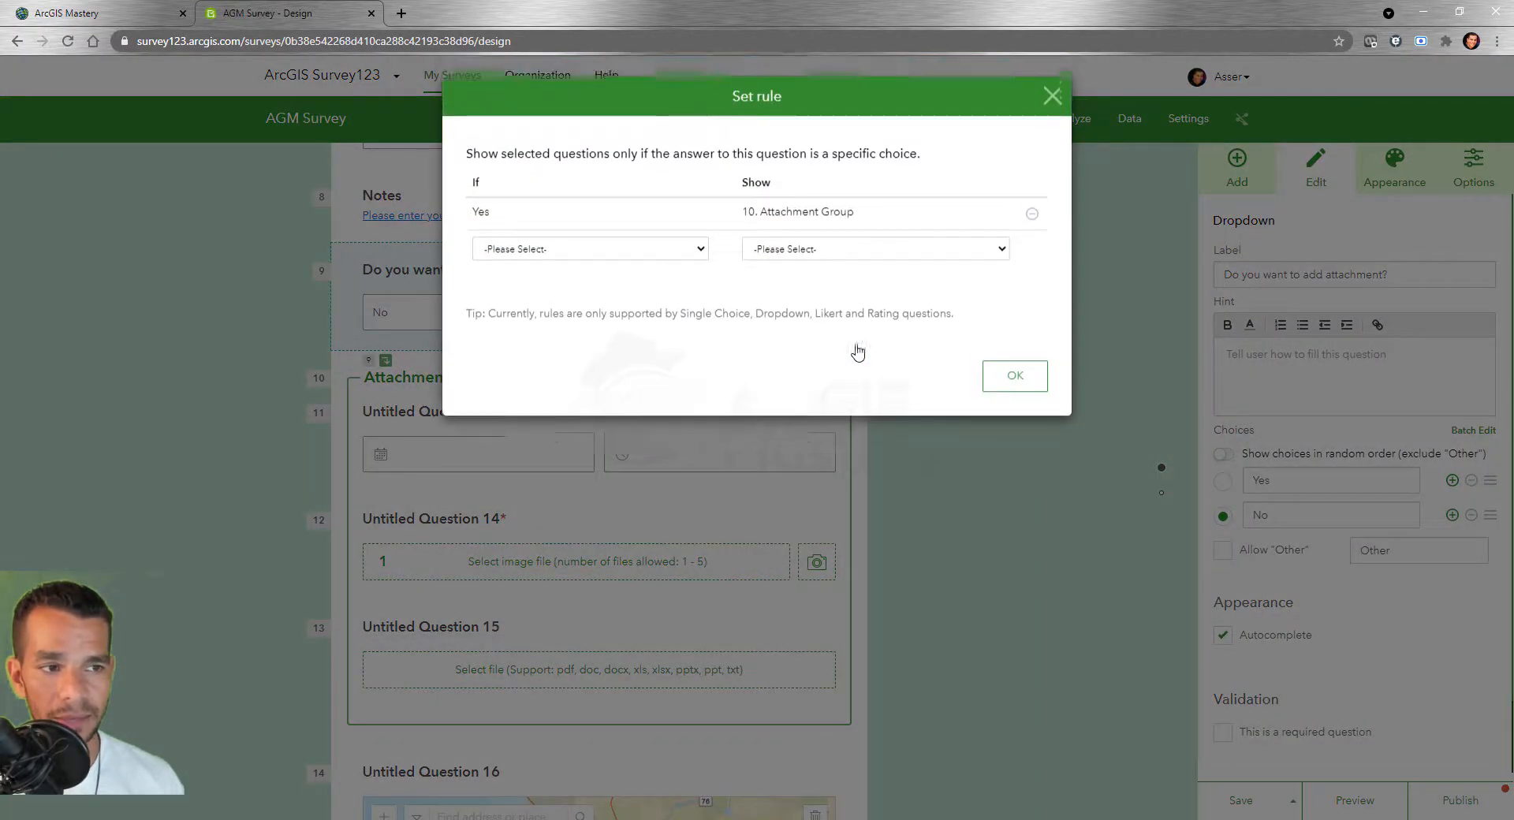
{"action": "left_click", "coordinate": [654, 256]}
{"action": "left_click", "coordinate": [607, 295]}
{"action": "left_click", "coordinate": [833, 252]}
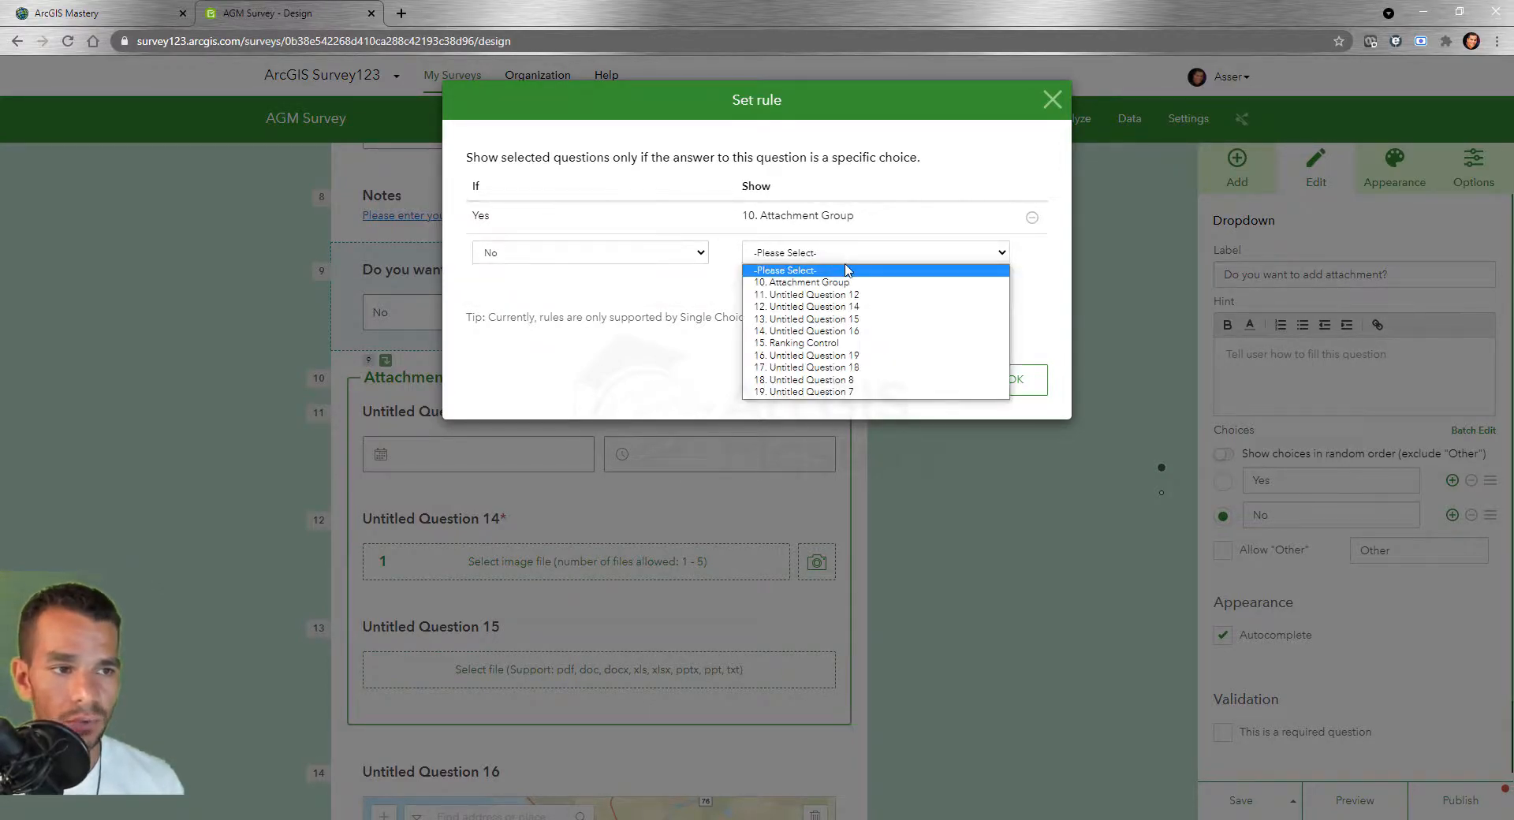
{"action": "left_click", "coordinate": [842, 345]}
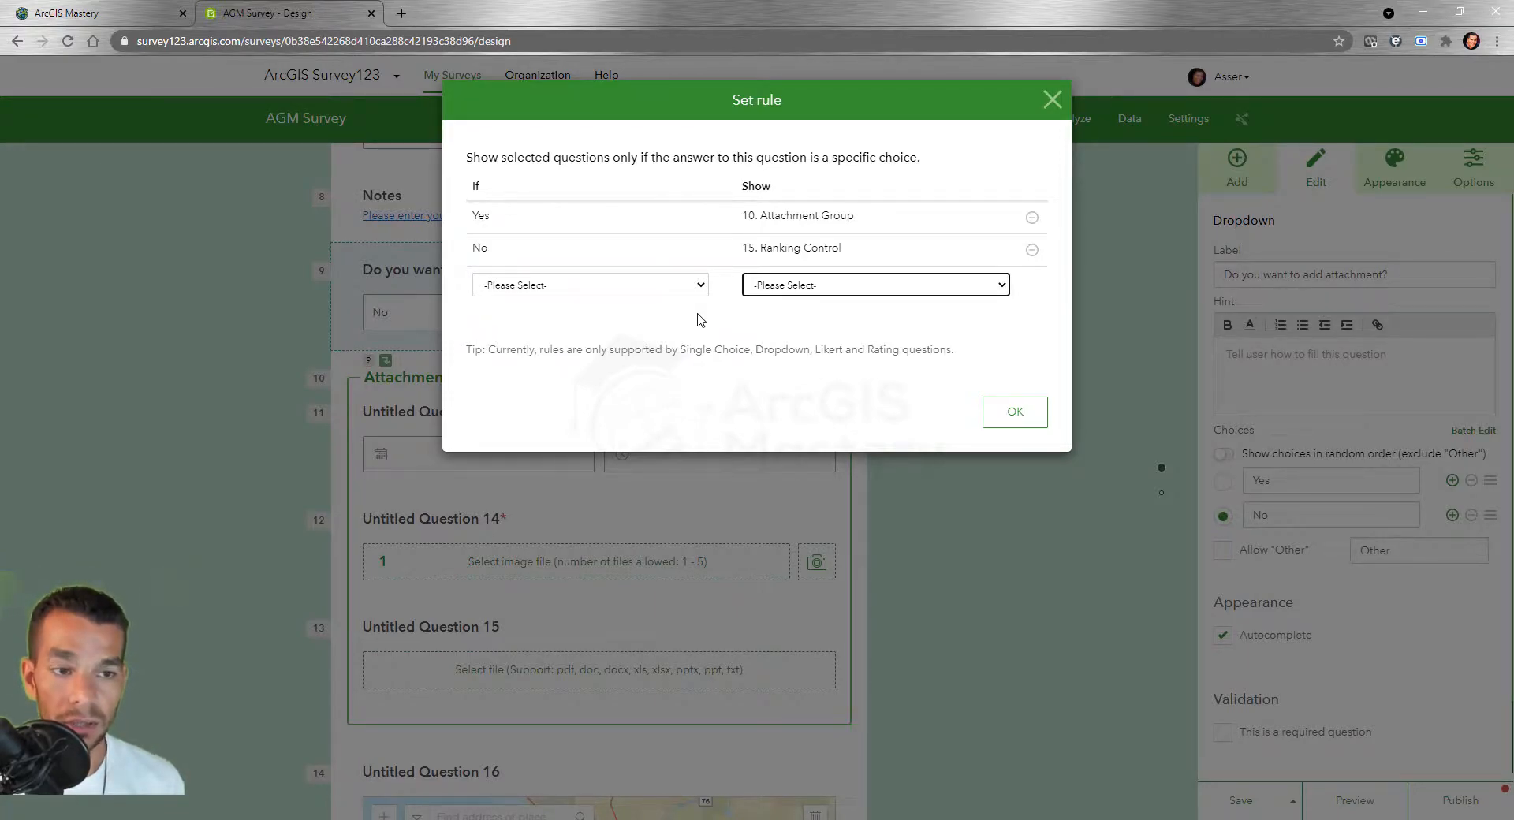
{"action": "left_click", "coordinate": [1015, 413]}
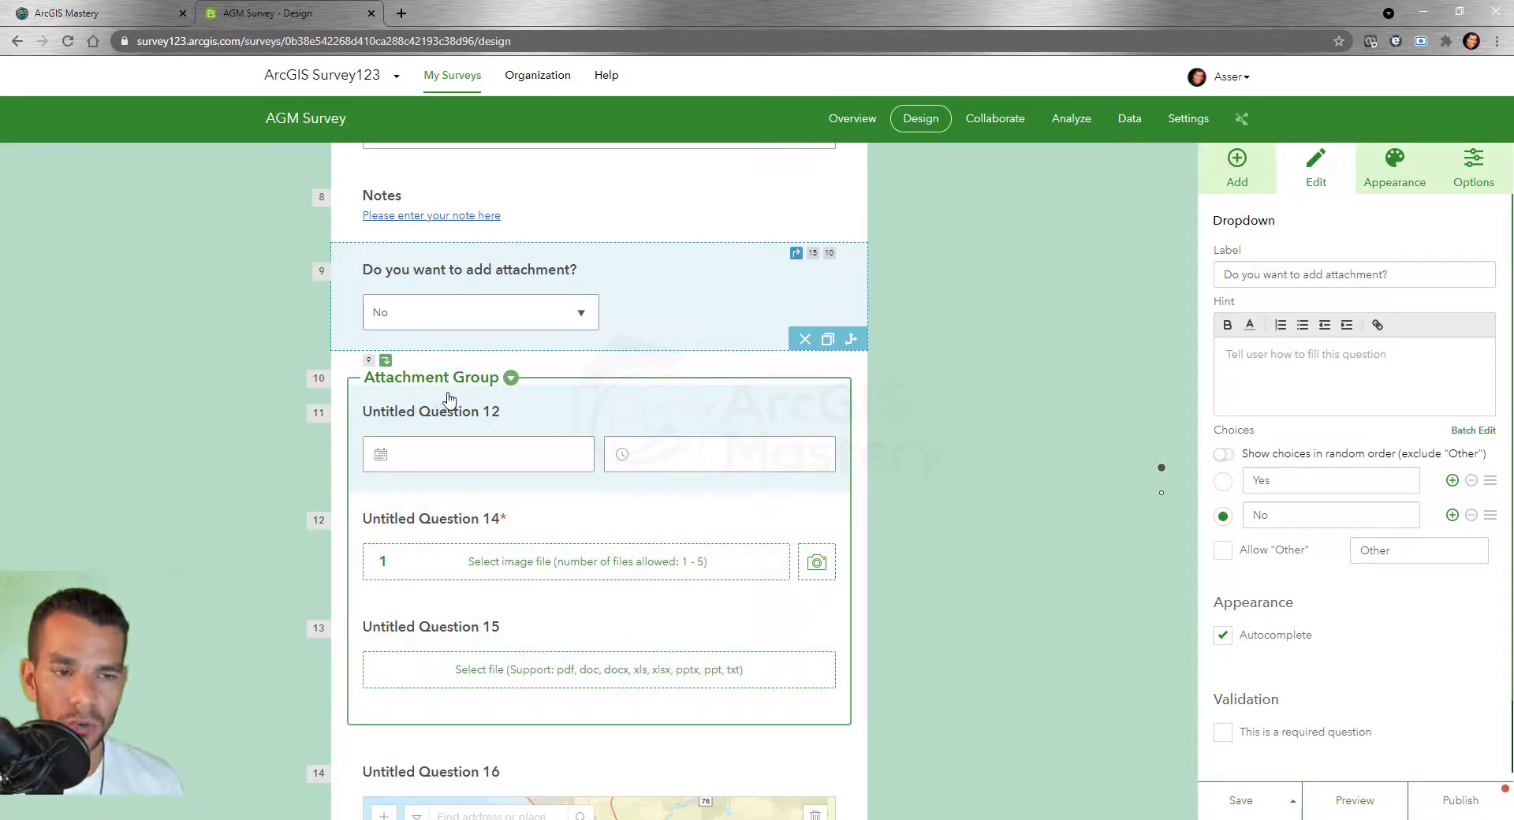
Move the Ranking Control question above the map question, directly below the Attachment Group
{"action": "scroll", "coordinate": [260, 426], "scroll_direction": "down", "scroll_amount": 10}
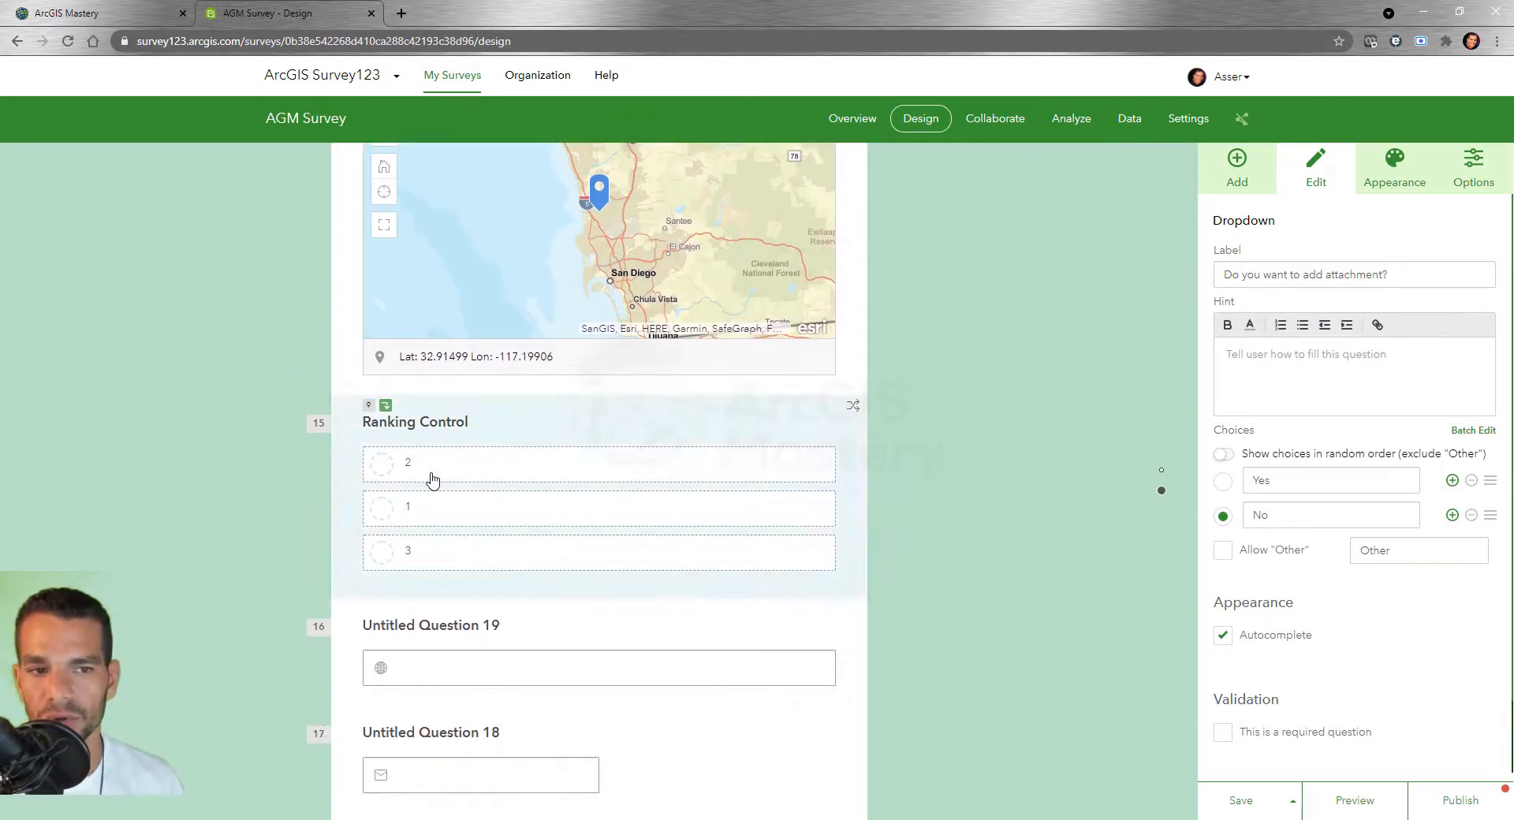
{"action": "left_click_drag", "start_coordinate": [474, 441], "coordinate": [528, 297]}
{"action": "scroll", "coordinate": [737, 507], "scroll_direction": "up", "scroll_amount": 5}
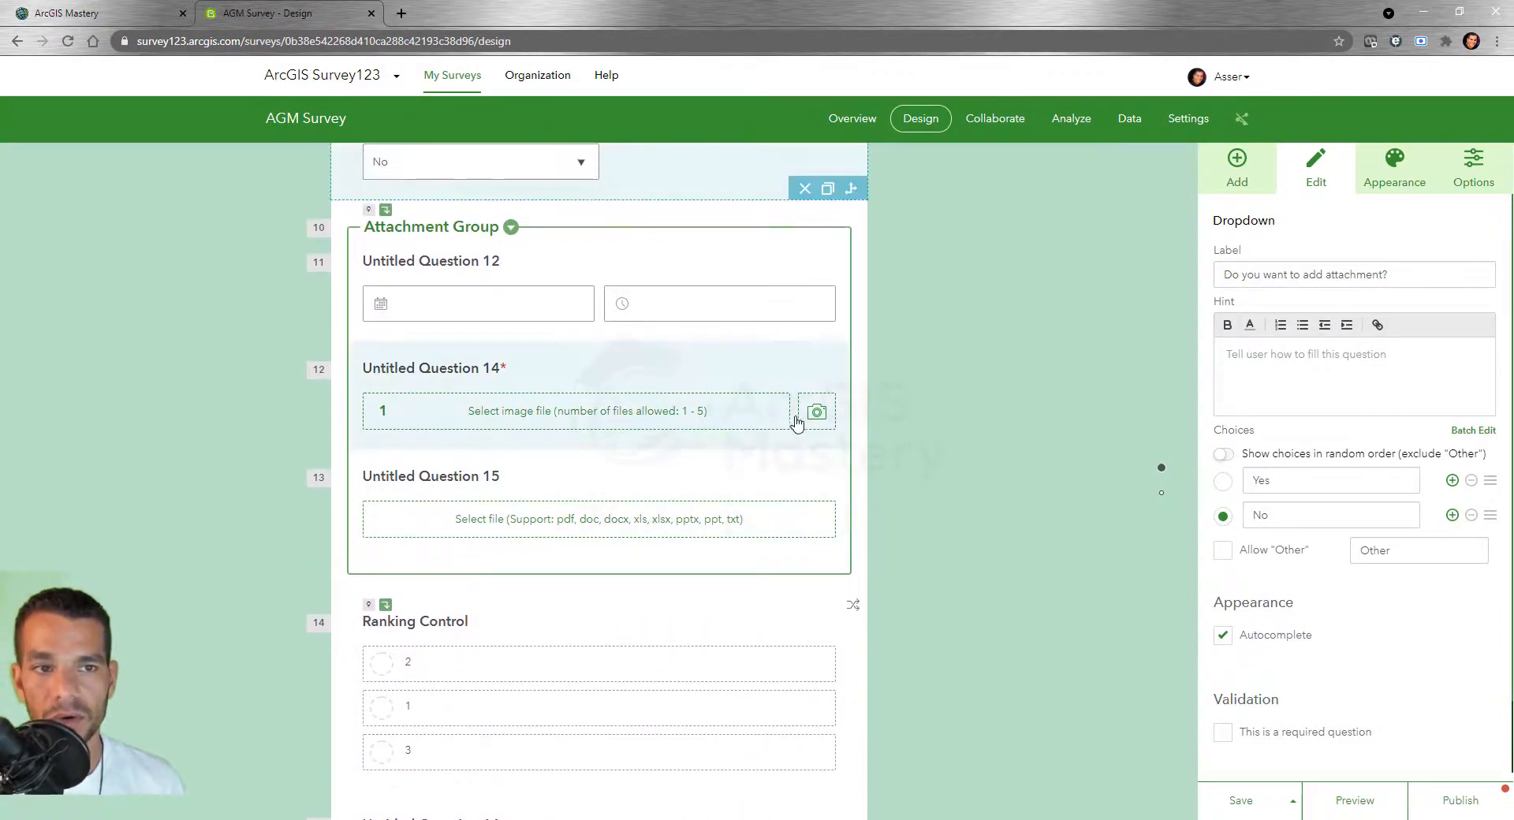
Review the rule markers on the attachment question, the Attachment Group and the Ranking Control question
{"action": "scroll", "coordinate": [534, 341], "scroll_direction": "up", "scroll_amount": 2}
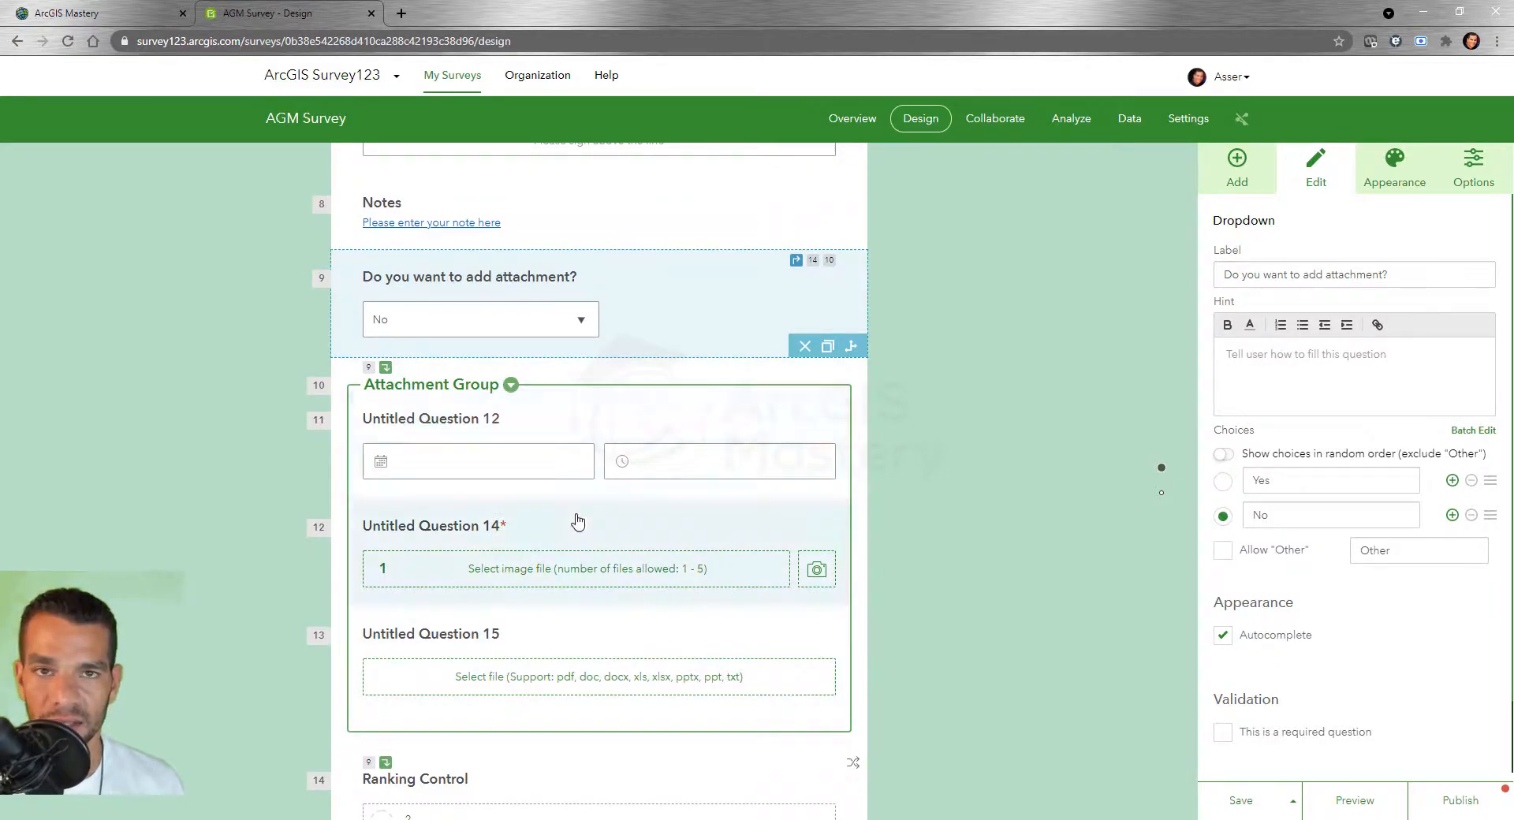
{"action": "scroll", "coordinate": [426, 566], "scroll_direction": "down", "scroll_amount": 3}
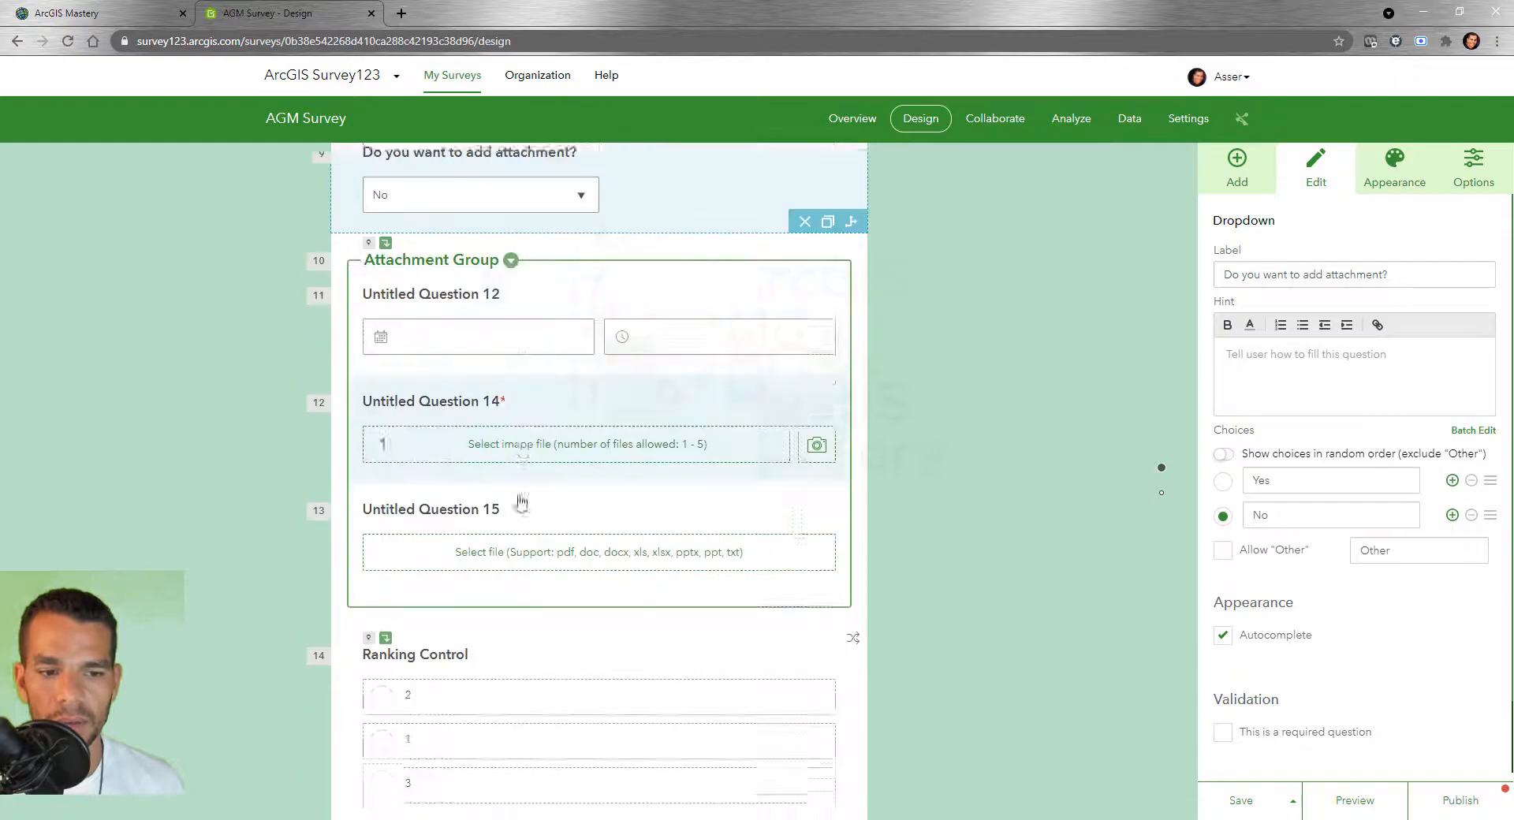
{"action": "scroll", "coordinate": [450, 332], "scroll_direction": "up", "scroll_amount": 2}
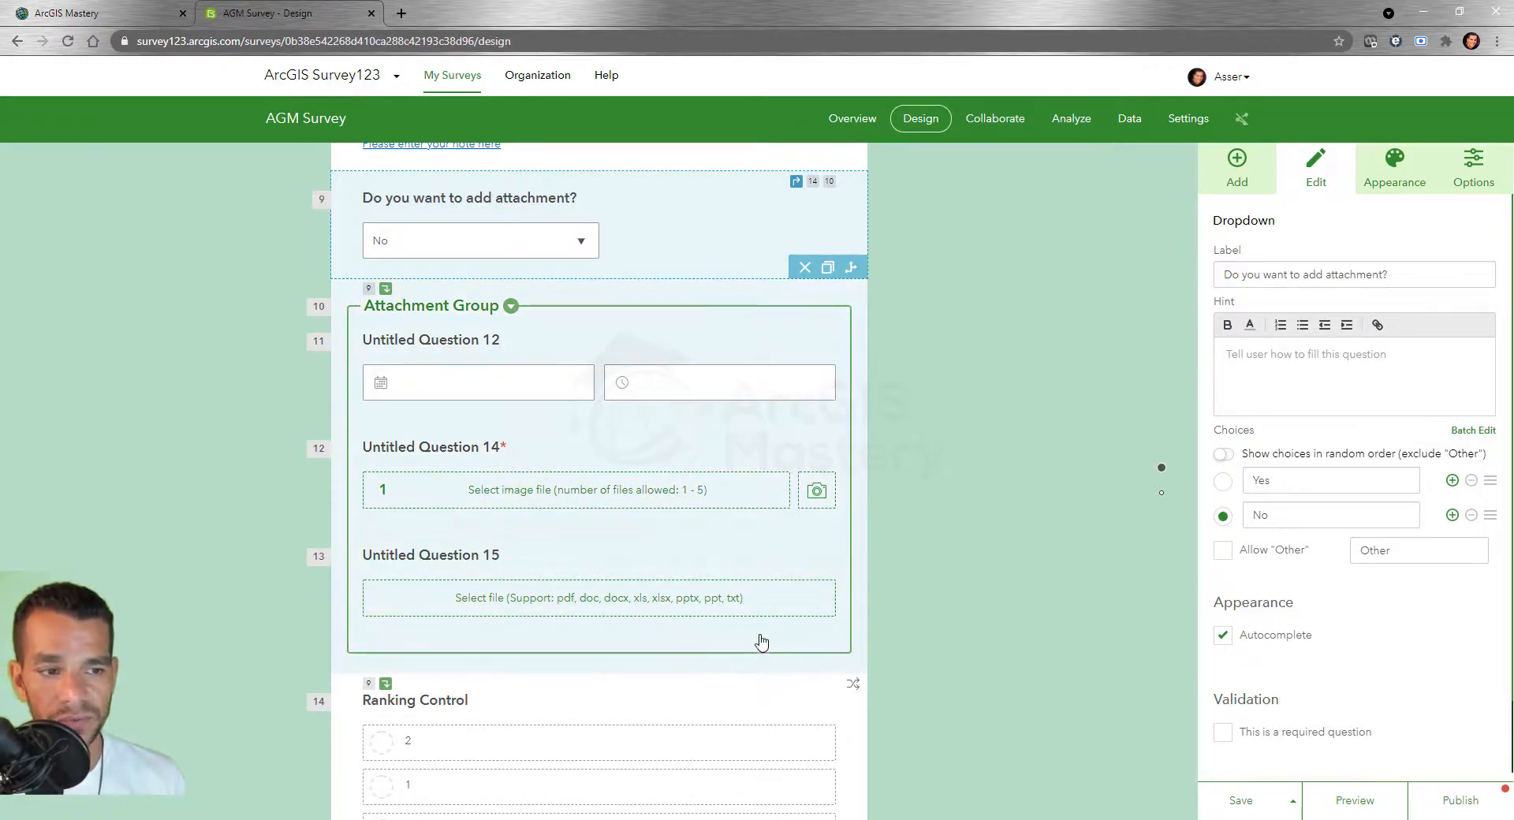
{"action": "scroll", "coordinate": [757, 635], "scroll_direction": "down", "scroll_amount": 3}
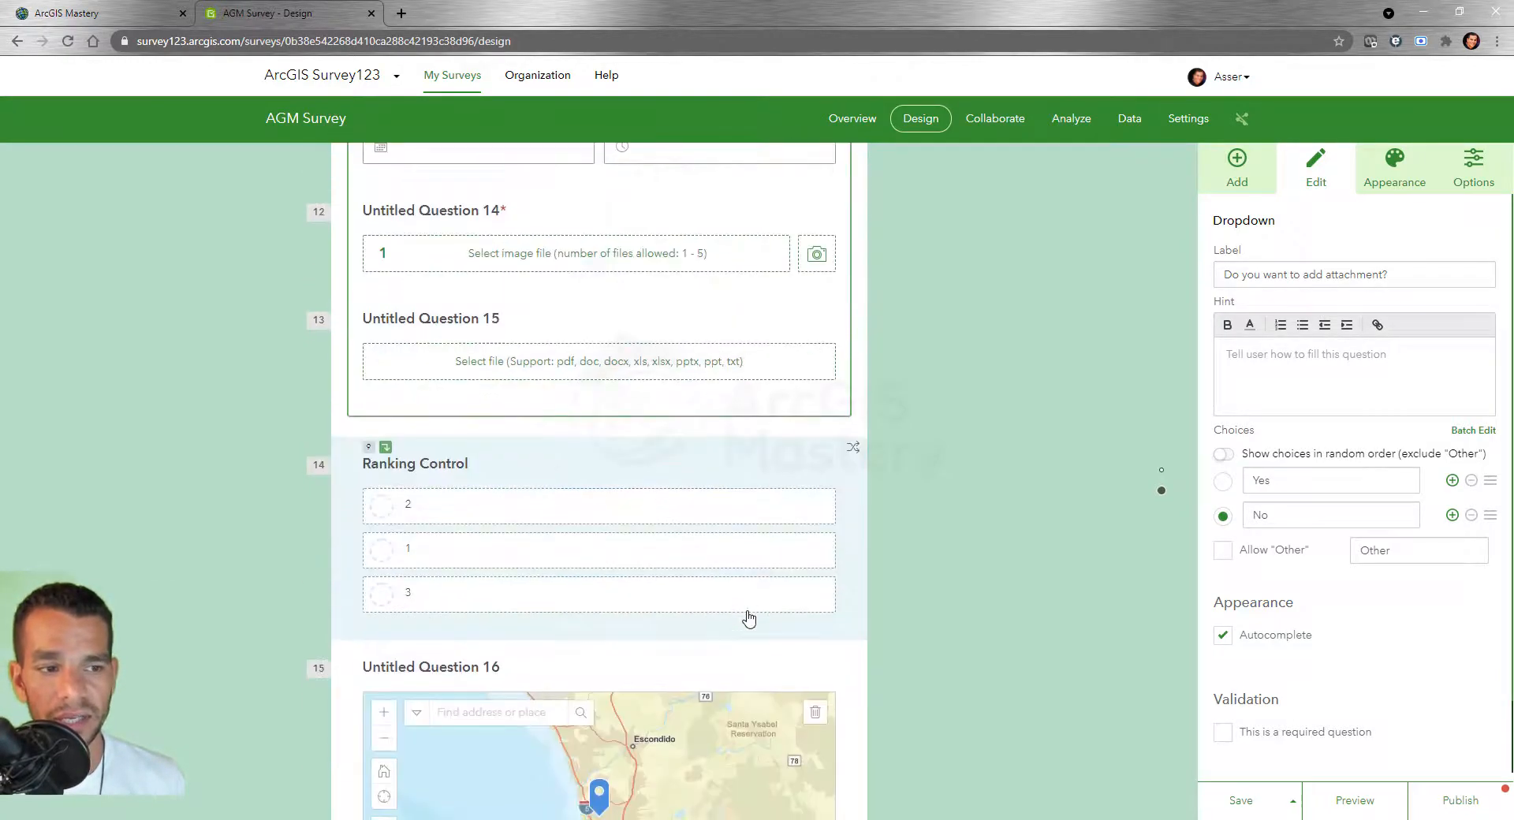
{"action": "left_click", "coordinate": [573, 473]}
{"action": "scroll", "coordinate": [573, 473], "scroll_direction": "down", "scroll_amount": 3}
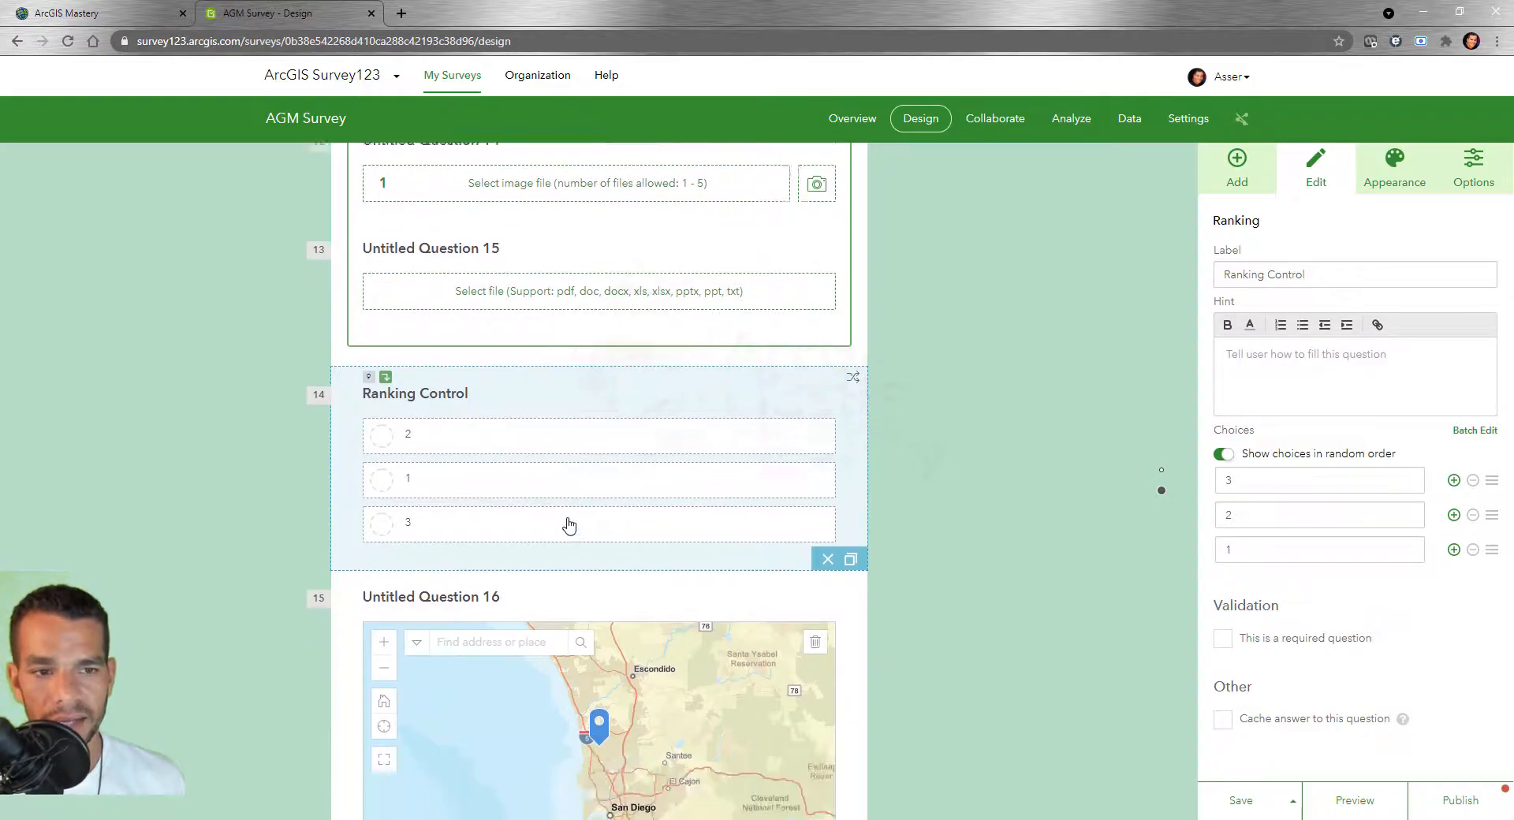
{"action": "scroll", "coordinate": [580, 489], "scroll_direction": "up", "scroll_amount": 4}
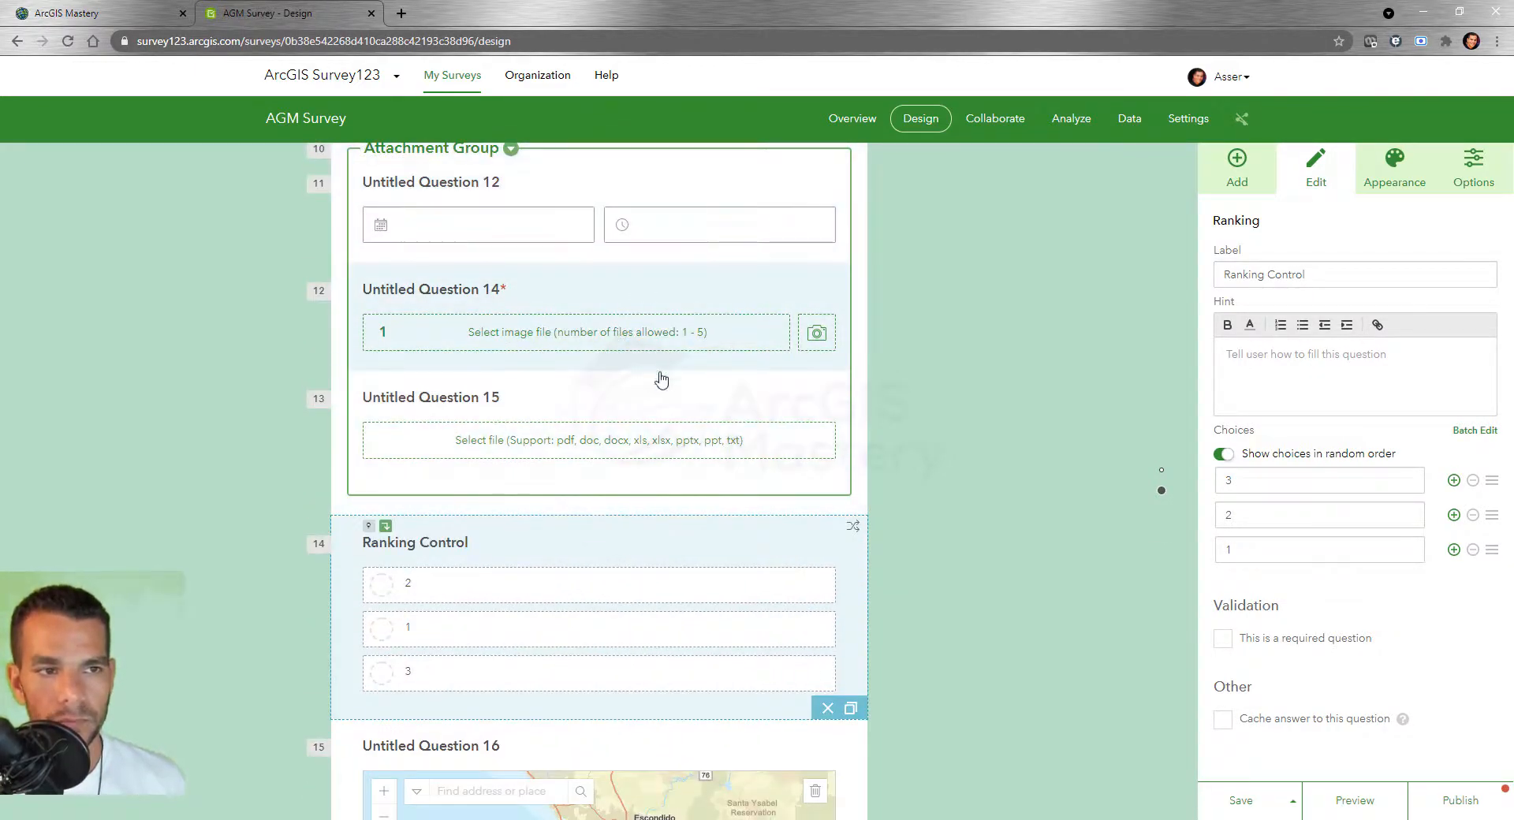
{"action": "scroll", "coordinate": [660, 386], "scroll_direction": "up", "scroll_amount": 4}
{"action": "left_click", "coordinate": [659, 406]}
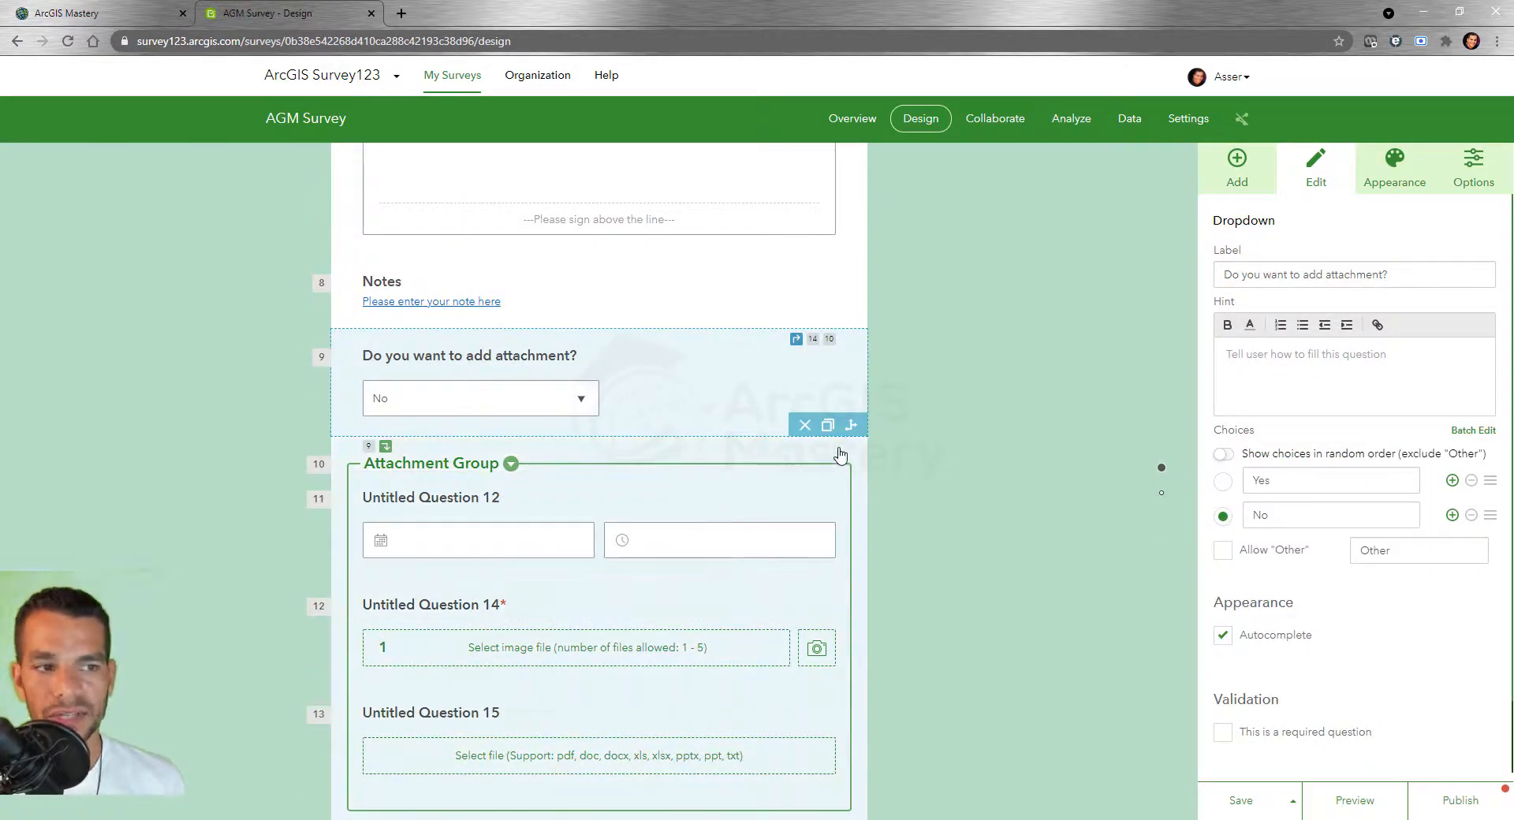
Examine the rule conditions and target questions available for "What is Today", close without adding a rule, and return to the question types
{"action": "scroll", "coordinate": [794, 540], "scroll_direction": "down", "scroll_amount": 2}
{"action": "scroll", "coordinate": [798, 547], "scroll_direction": "up", "scroll_amount": 6}
{"action": "scroll", "coordinate": [789, 544], "scroll_direction": "up", "scroll_amount": 9}
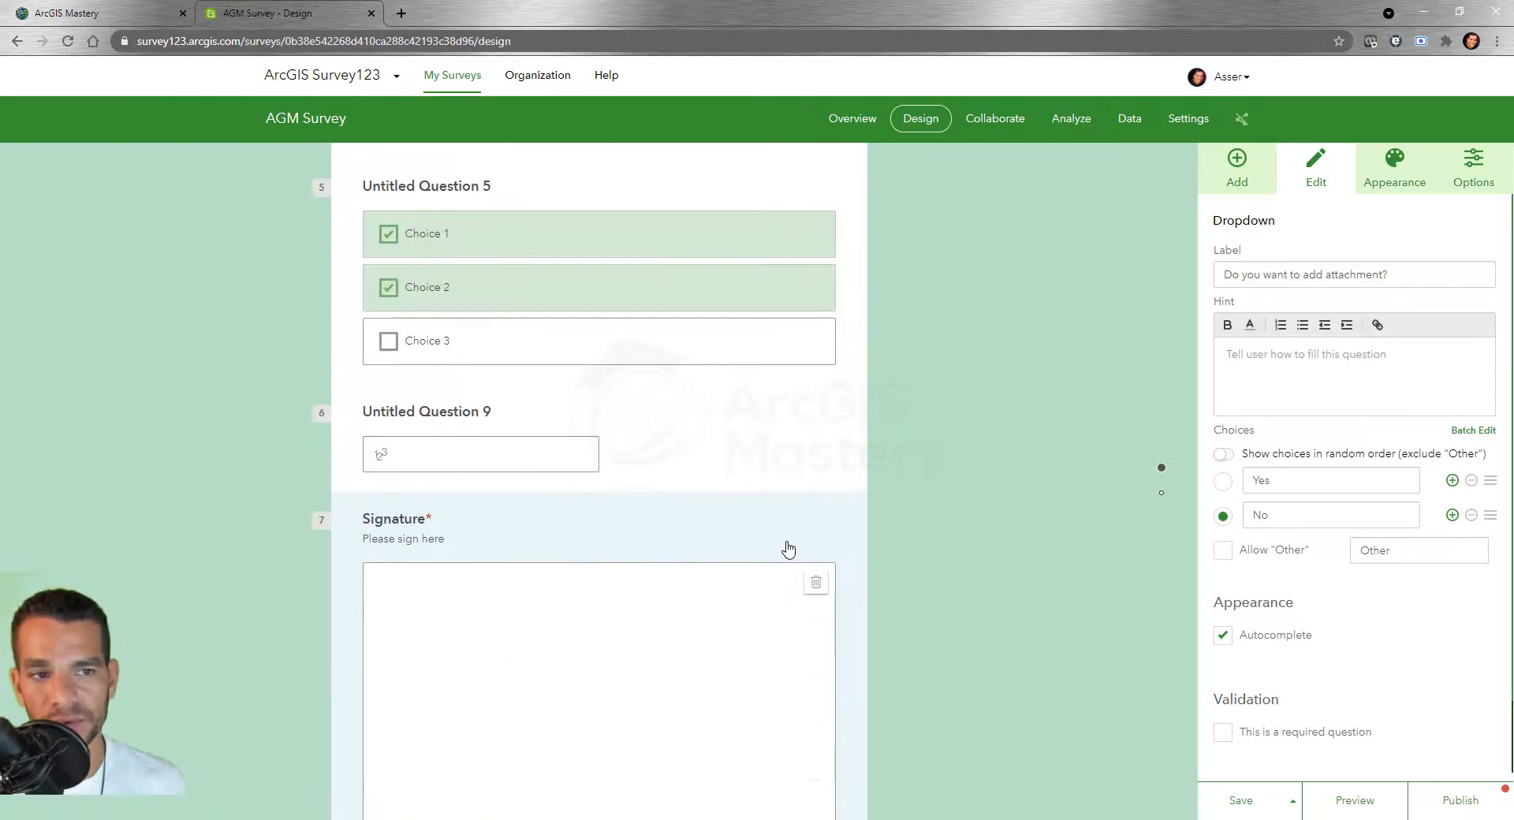
{"action": "scroll", "coordinate": [450, 365], "scroll_direction": "up", "scroll_amount": 5}
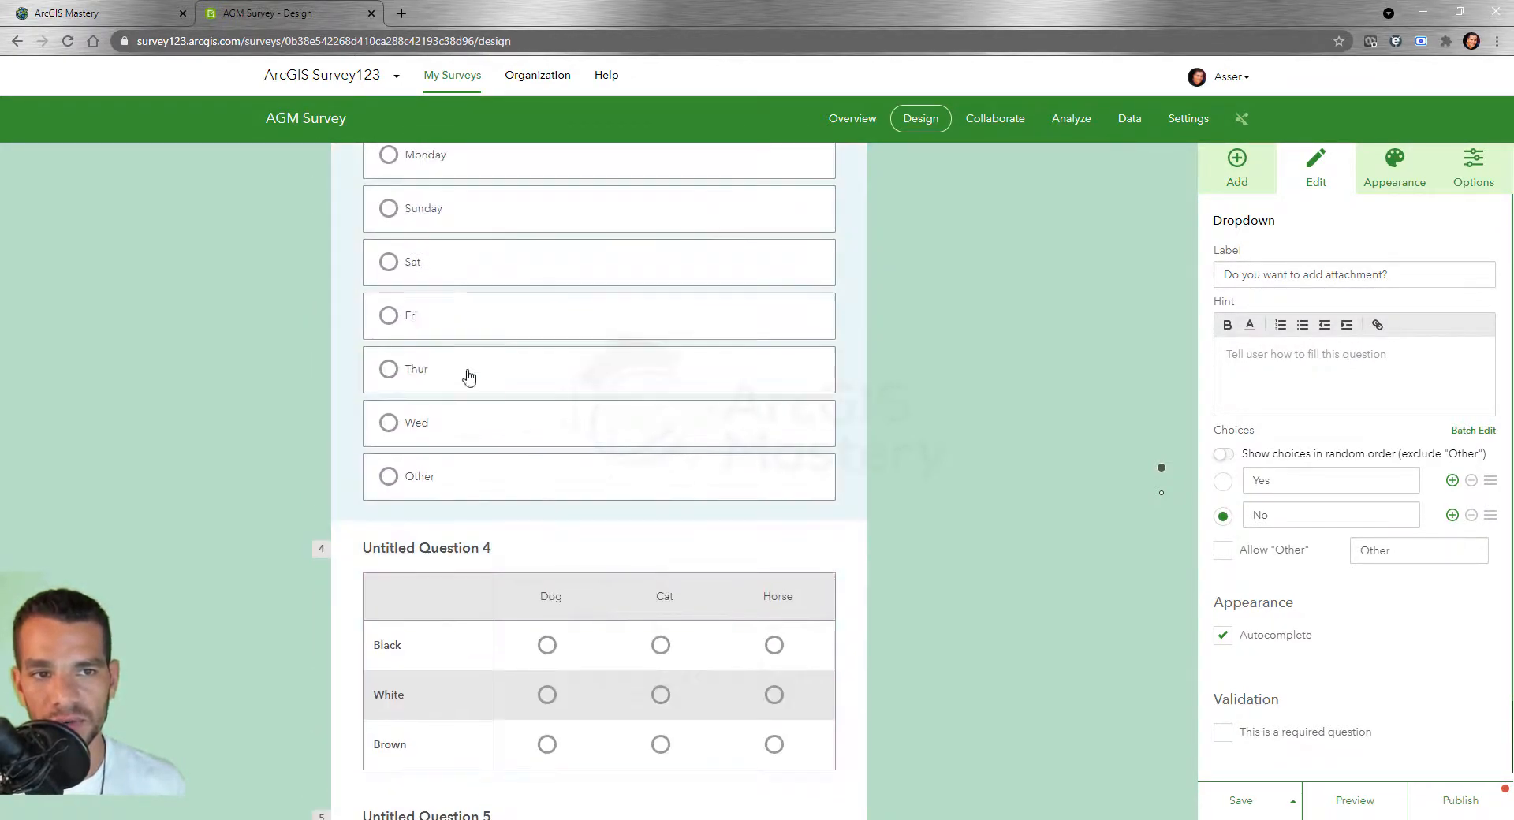
{"action": "left_click", "coordinate": [536, 311]}
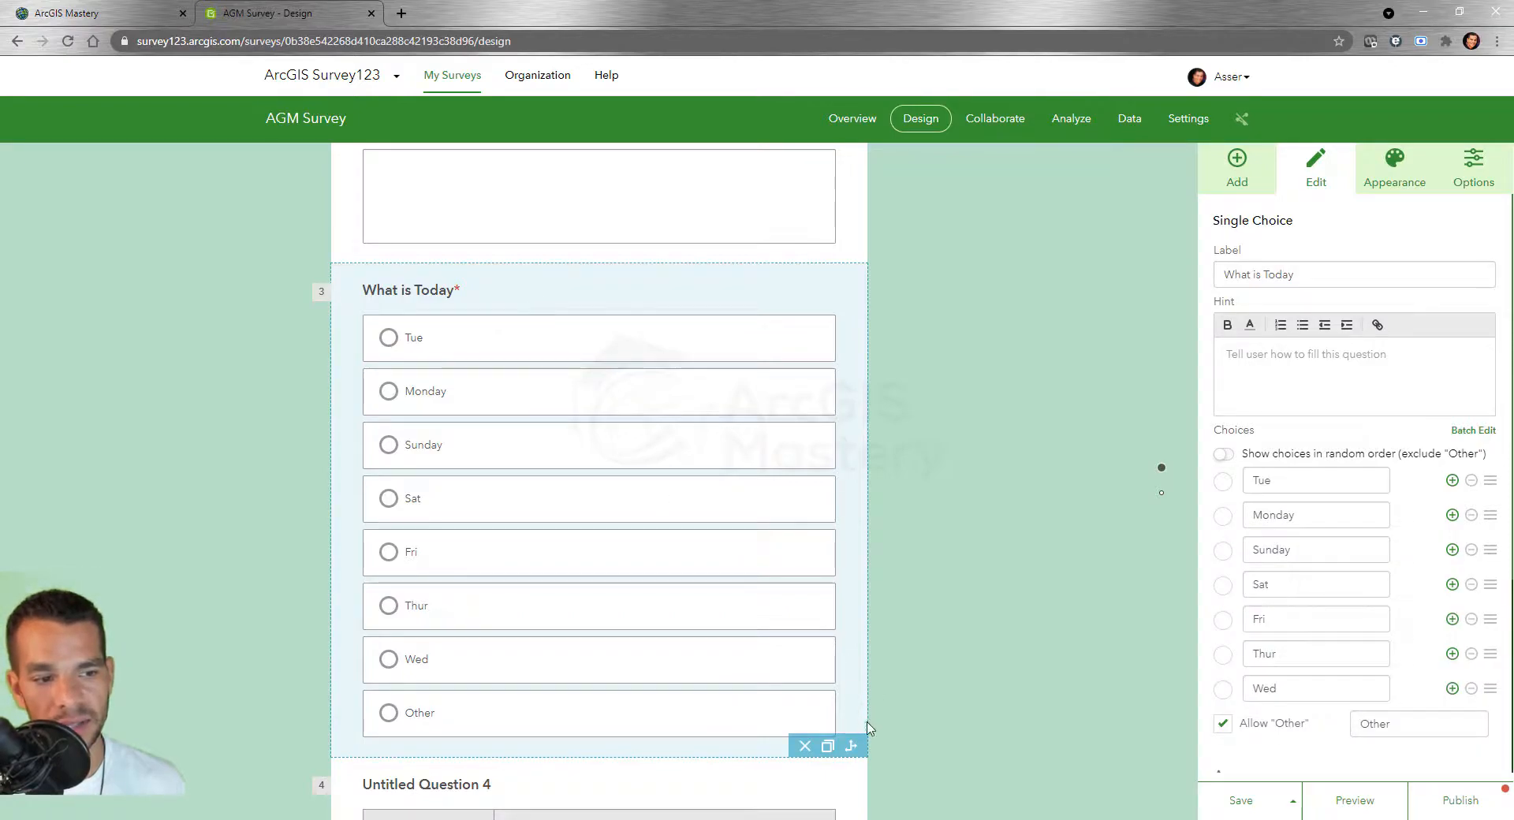
{"action": "left_click", "coordinate": [851, 747]}
{"action": "left_click", "coordinate": [590, 222]}
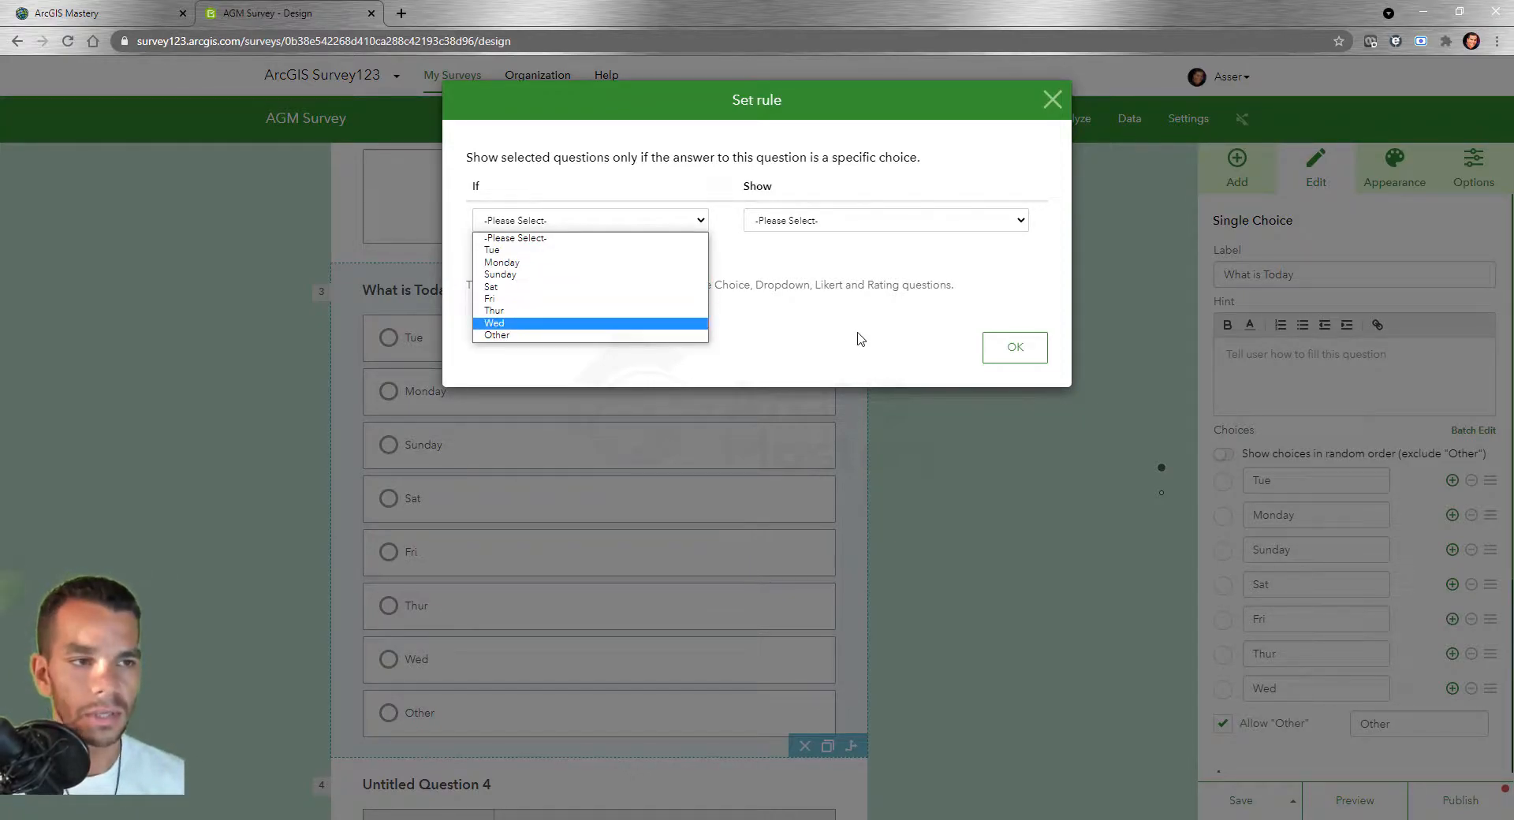
{"action": "left_click", "coordinate": [832, 223]}
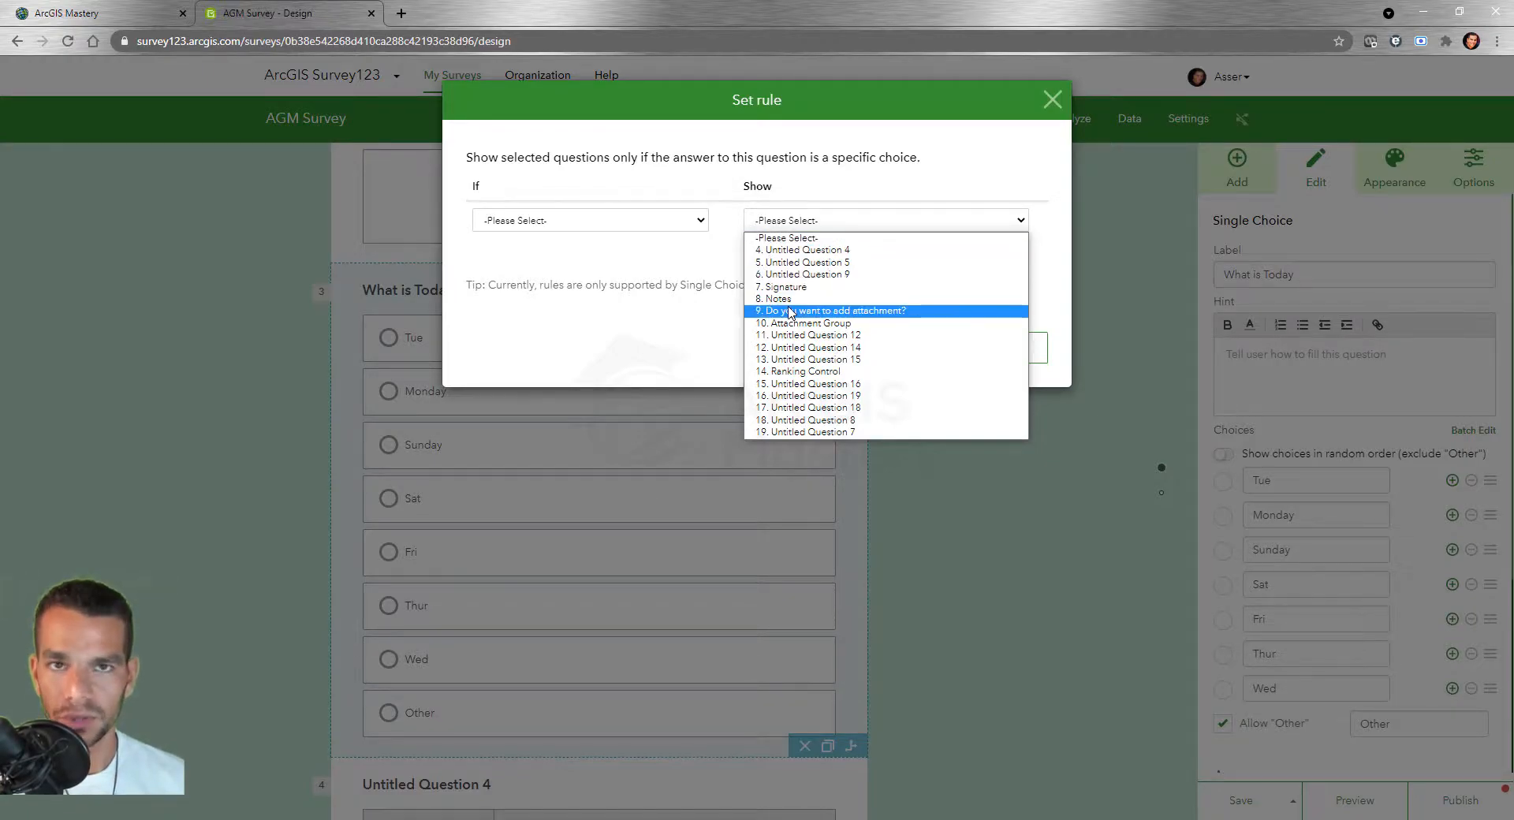
{"action": "left_click", "coordinate": [616, 224]}
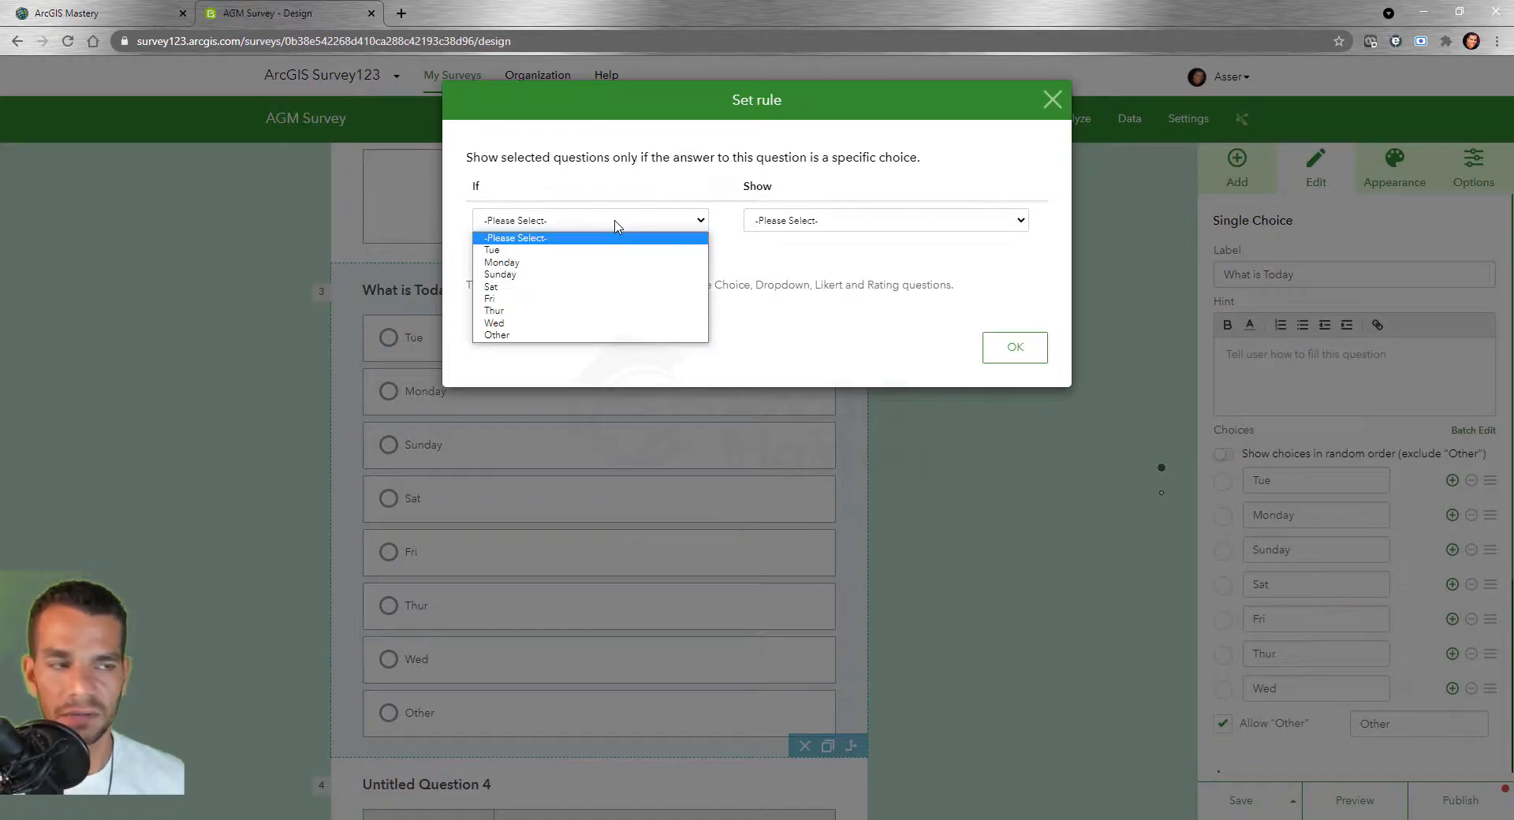
{"action": "left_click", "coordinate": [845, 230]}
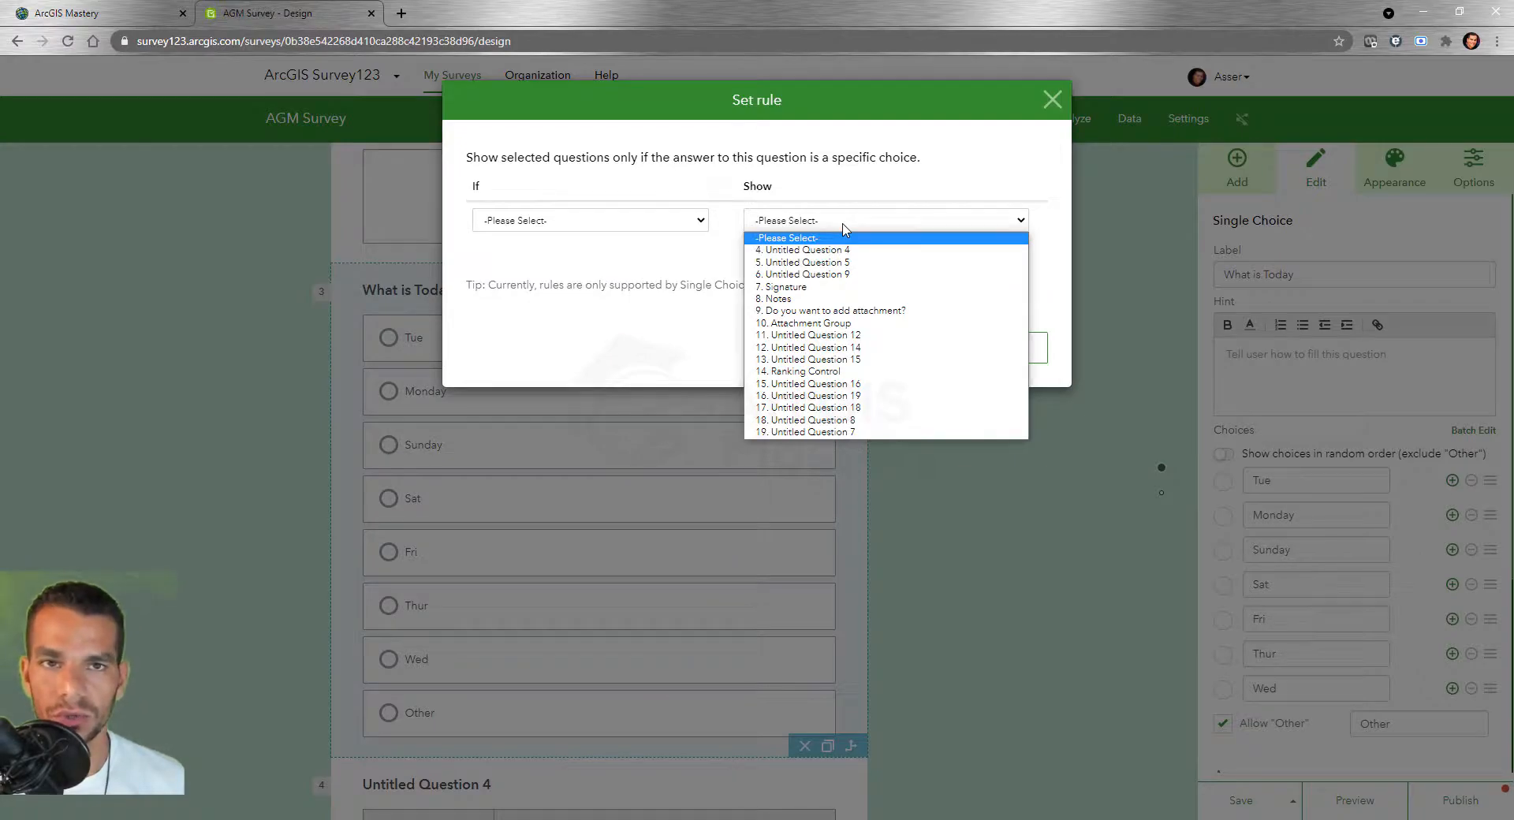
{"action": "left_click", "coordinate": [1051, 103]}
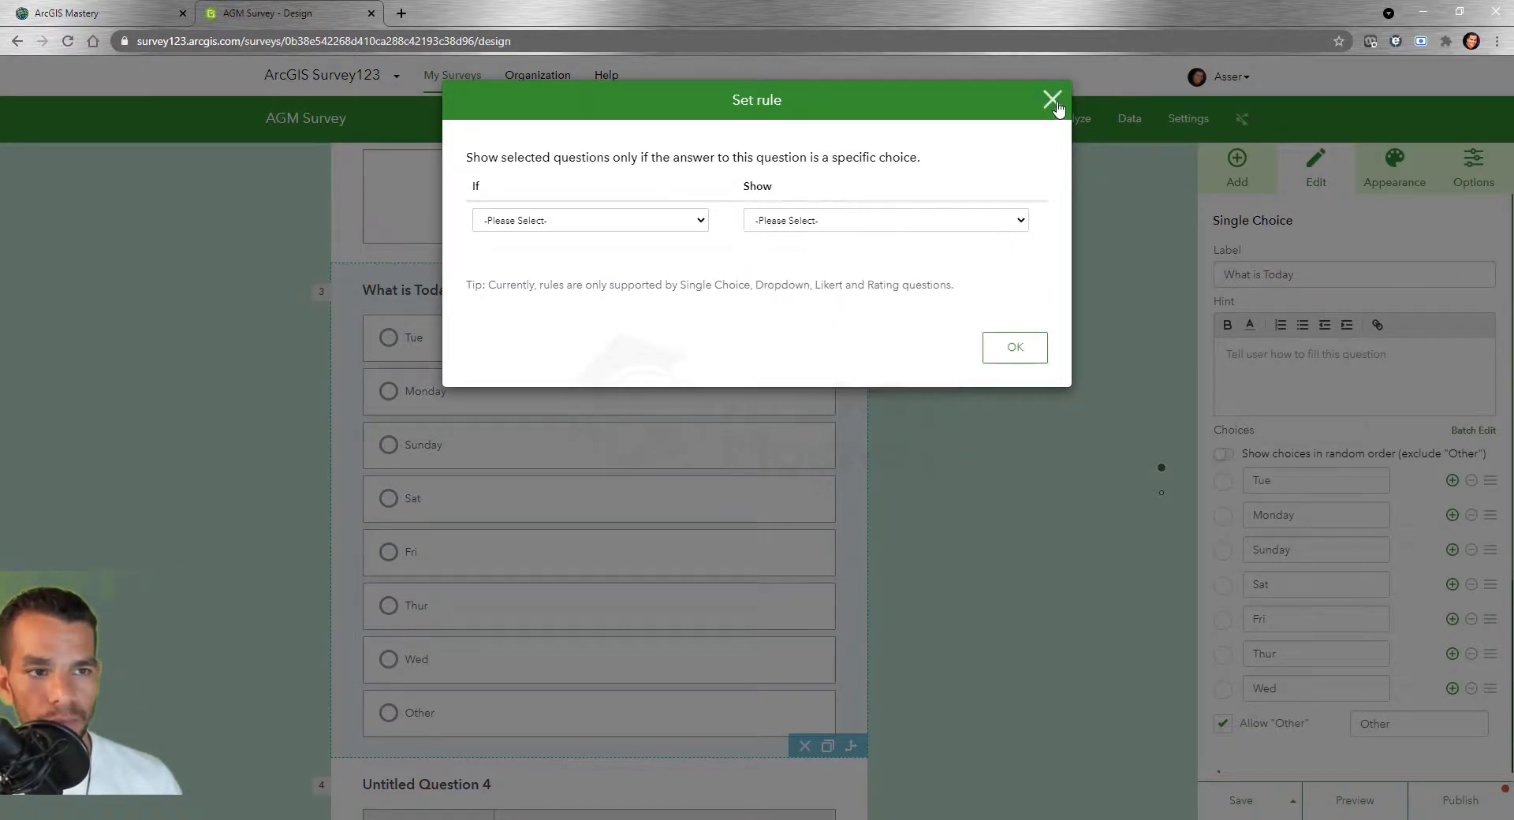
{"action": "left_click", "coordinate": [1052, 101]}
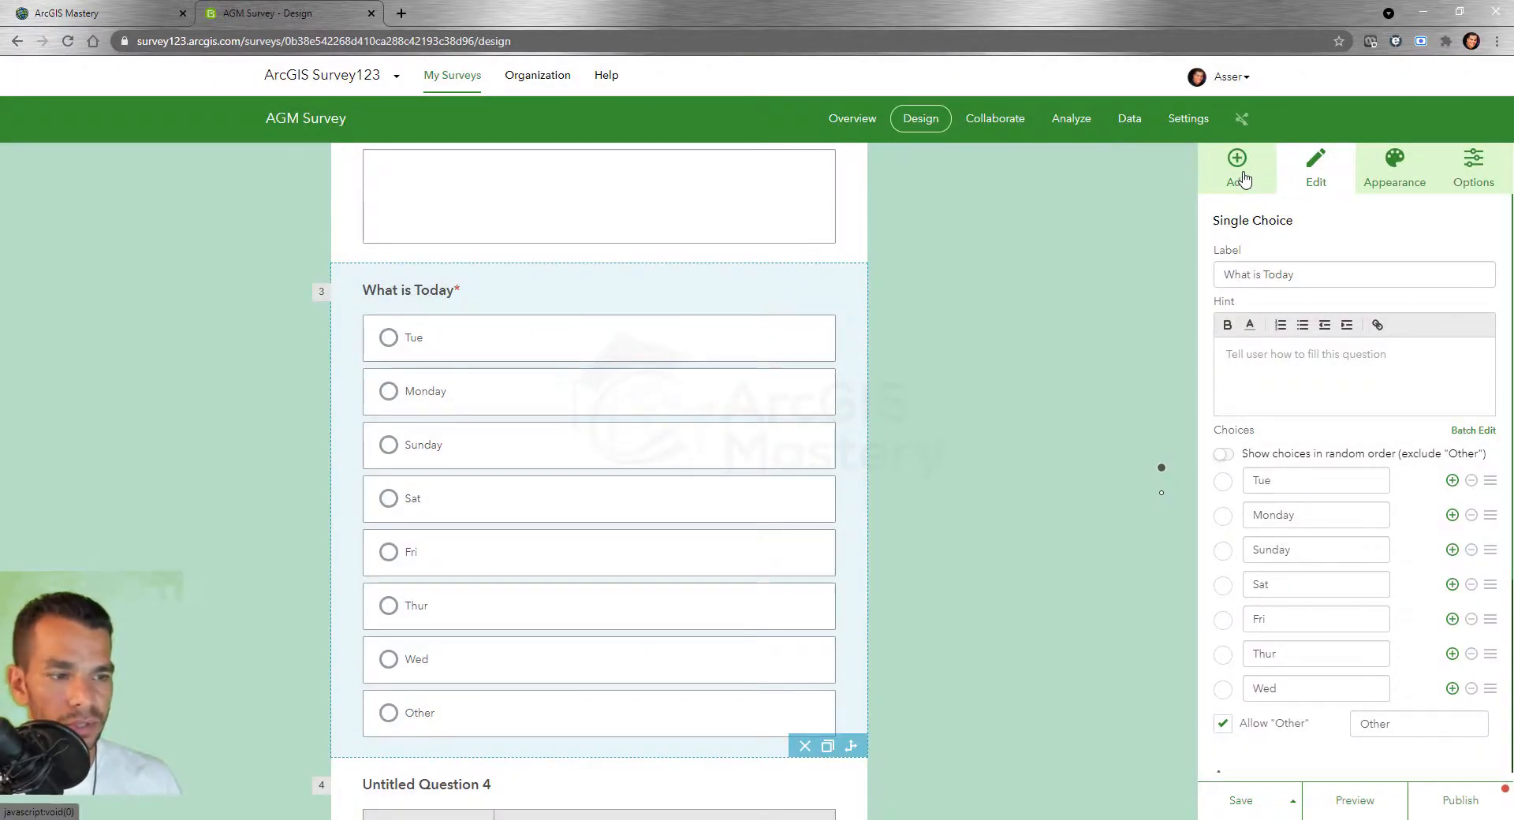
{"action": "left_click", "coordinate": [1254, 177]}
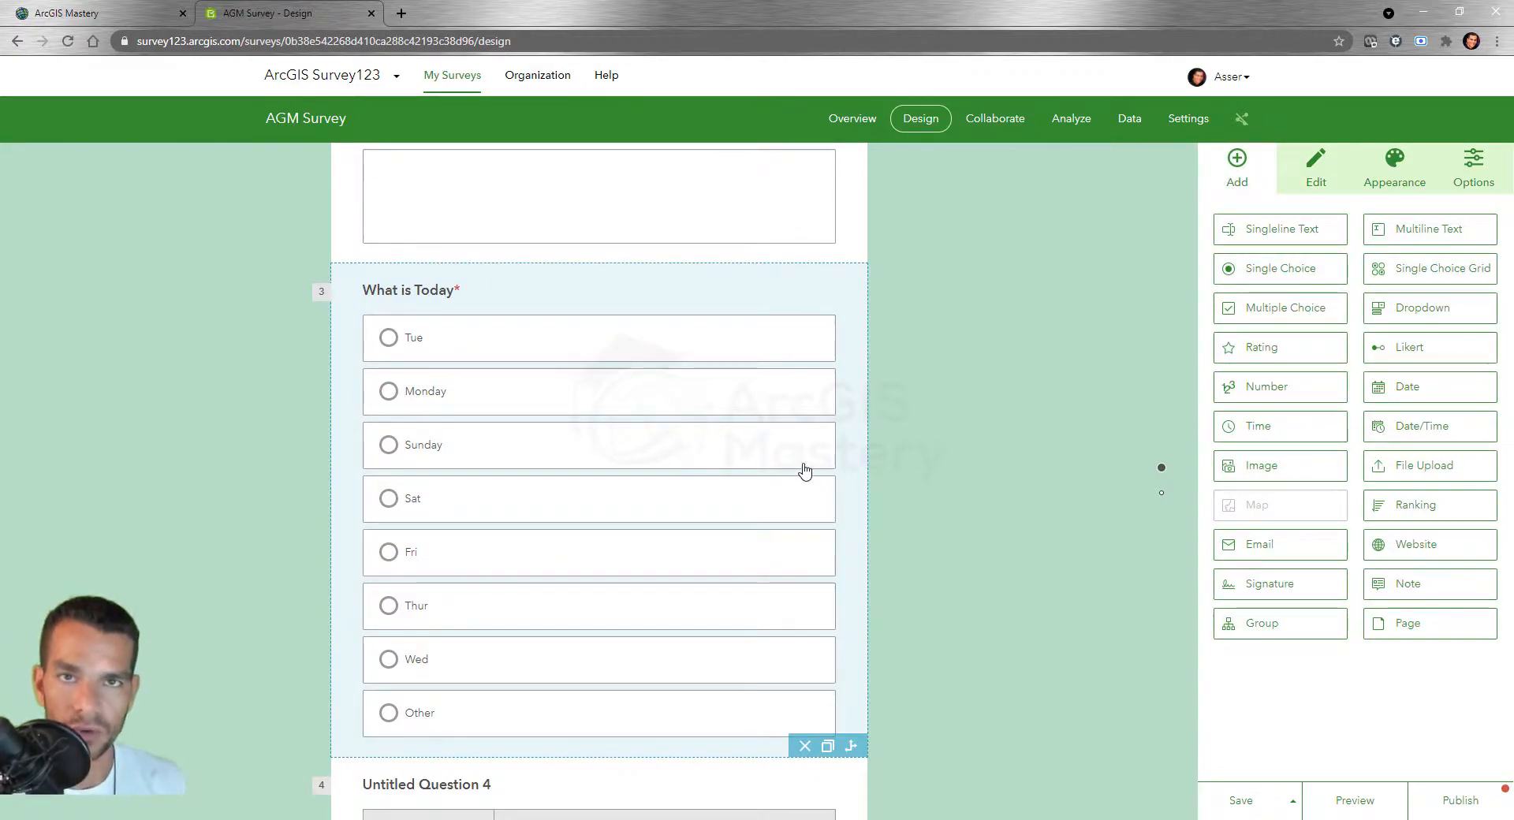
Add a second page at the end of the survey, after the star rating question
{"action": "scroll", "coordinate": [712, 488], "scroll_direction": "up", "scroll_amount": 3}
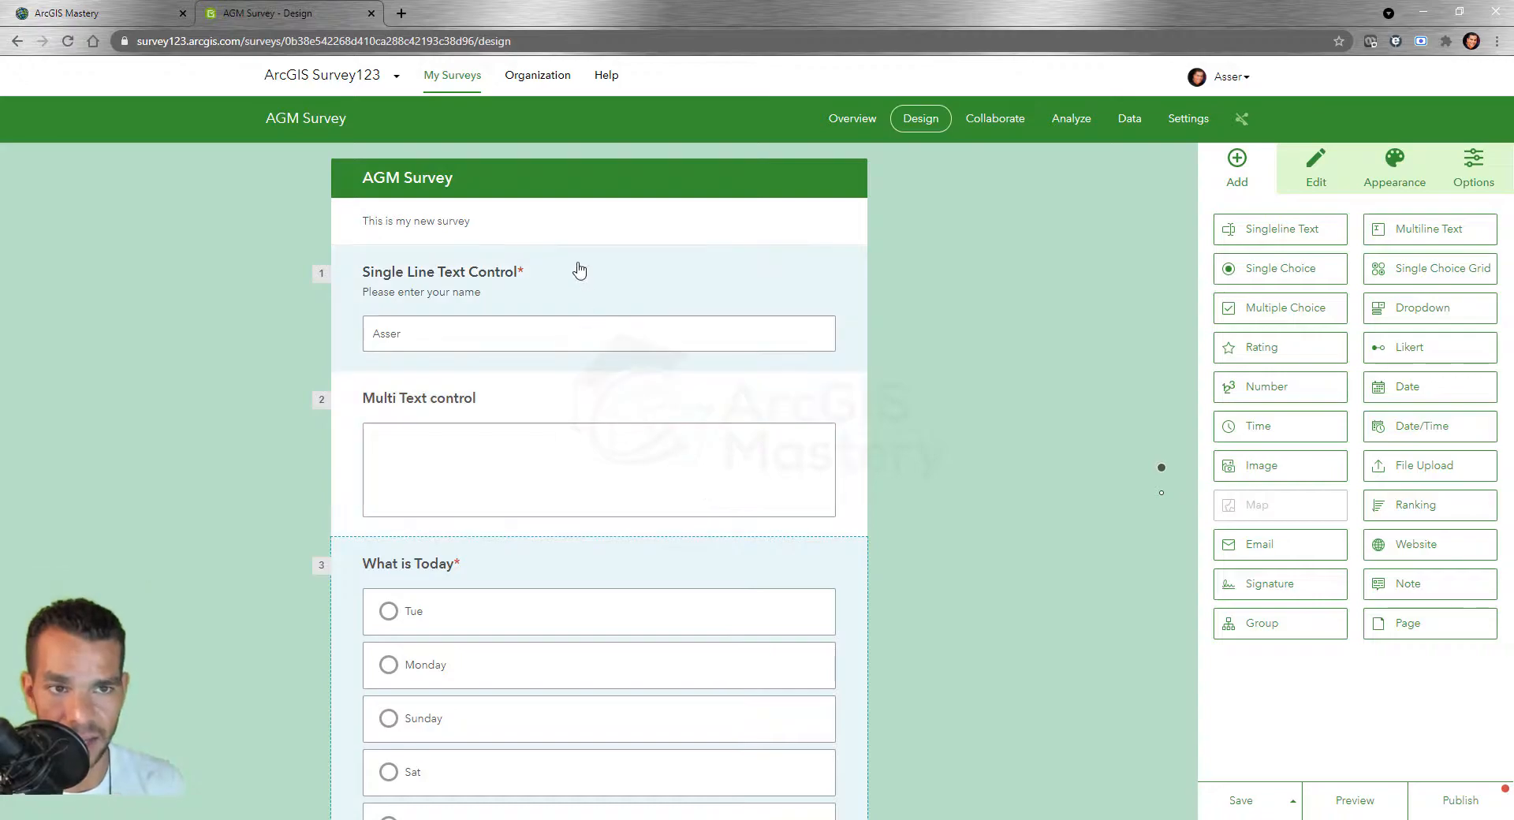
{"action": "scroll", "coordinate": [576, 296], "scroll_direction": "down", "scroll_amount": 20}
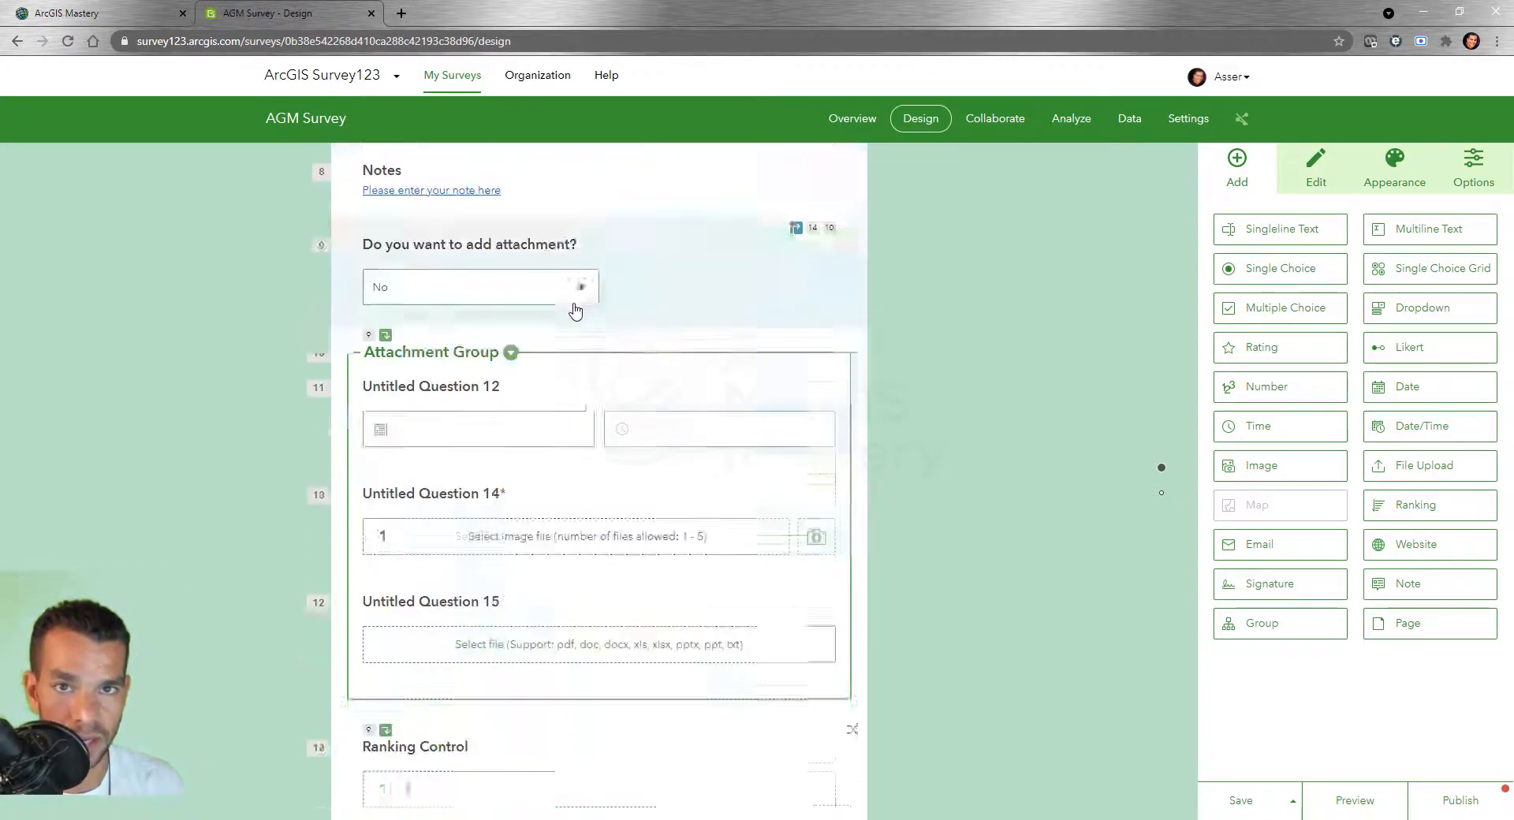
{"action": "scroll", "coordinate": [576, 310], "scroll_direction": "down", "scroll_amount": 8}
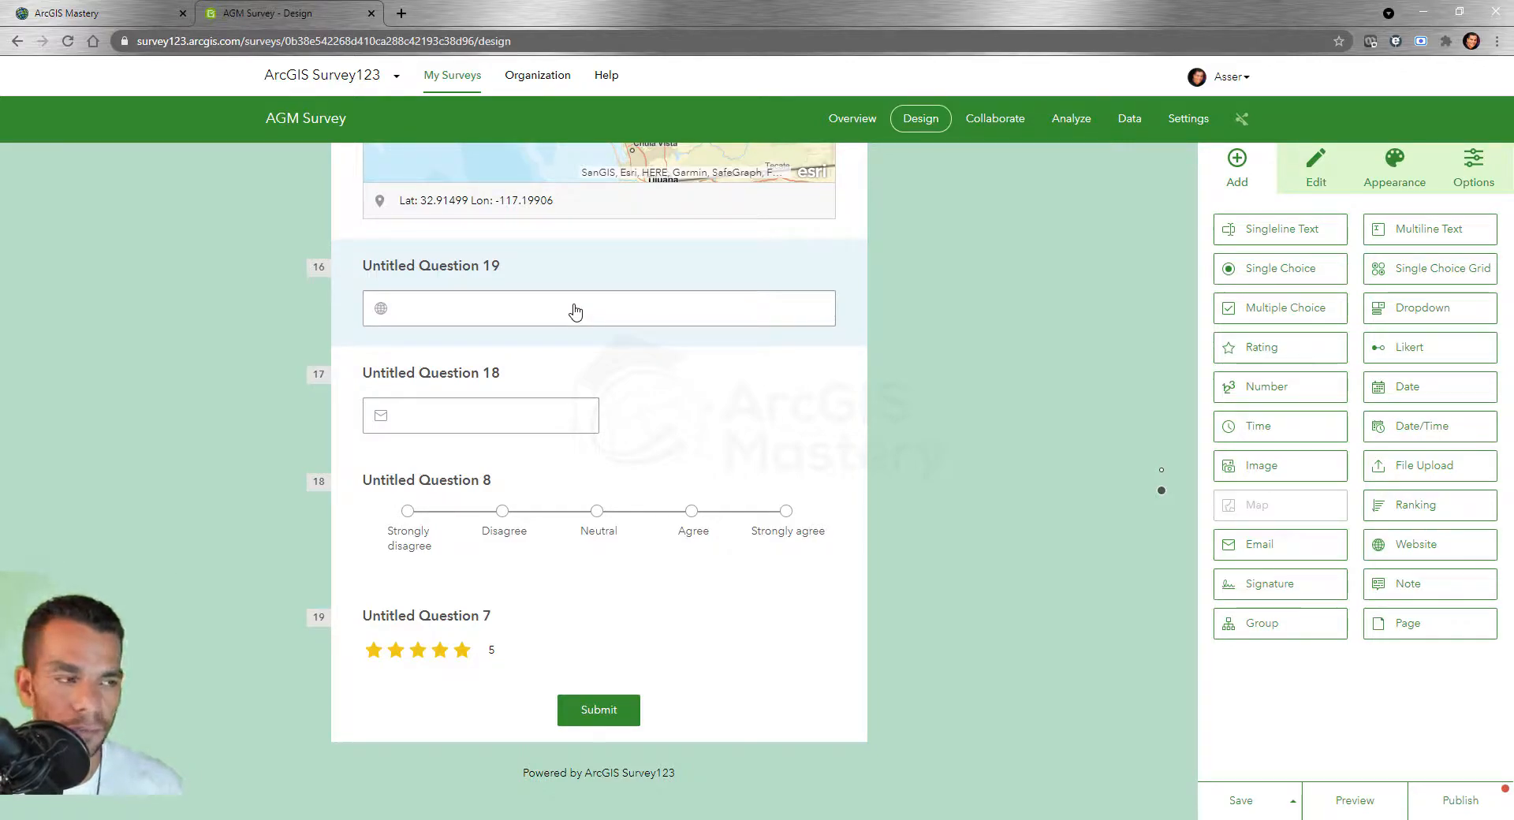
{"action": "left_click_drag", "start_coordinate": [1439, 638], "coordinate": [646, 702]}
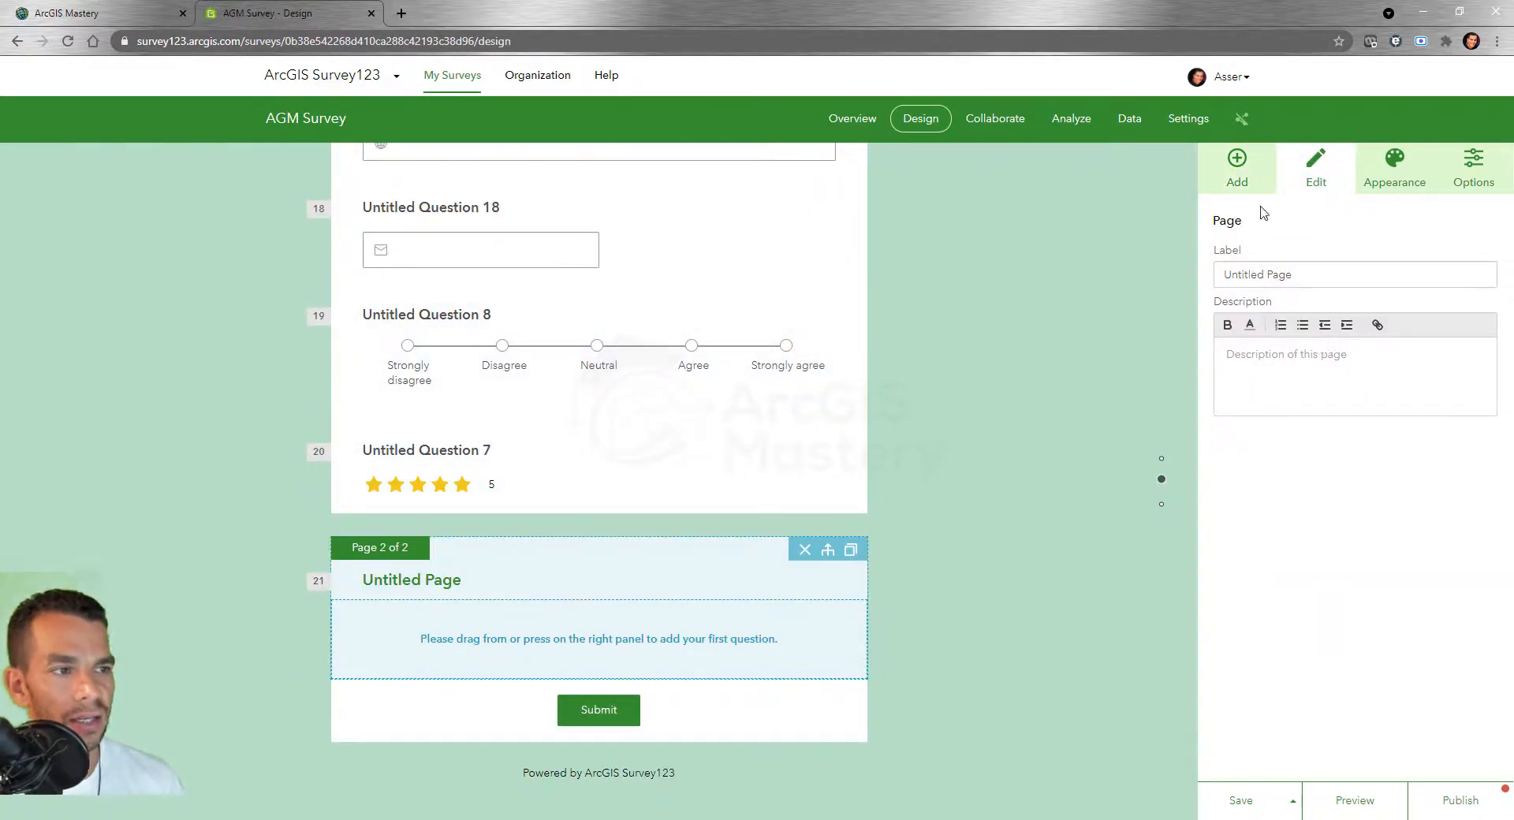
Add a multiple choice question to the new page, with an email question above it
{"action": "left_click", "coordinate": [1238, 168]}
{"action": "left_click_drag", "start_coordinate": [1305, 316], "coordinate": [588, 639]}
{"action": "left_click", "coordinate": [1241, 192]}
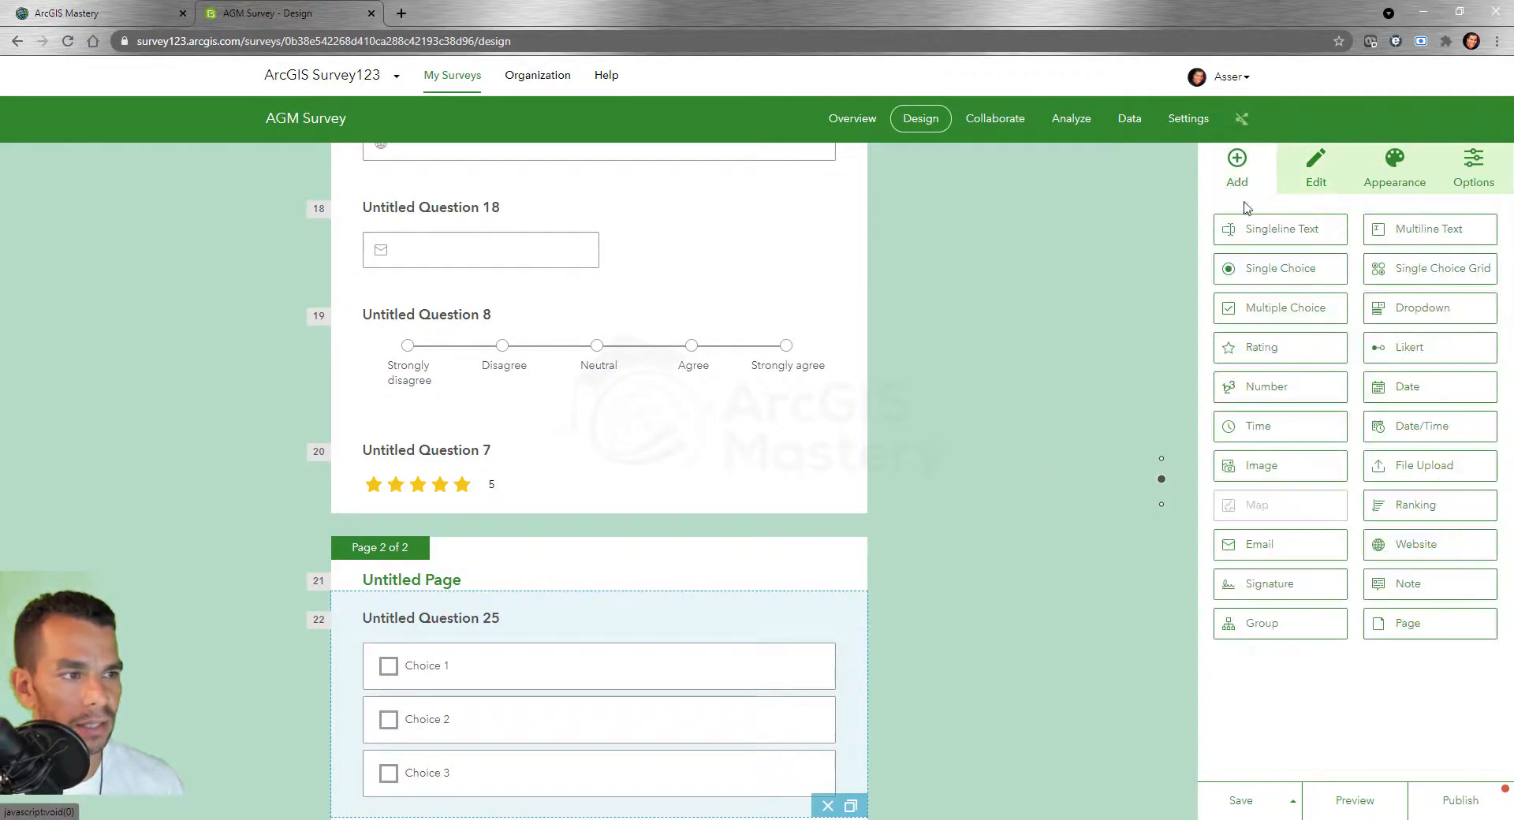
{"action": "left_click_drag", "start_coordinate": [1292, 563], "coordinate": [608, 635]}
{"action": "scroll", "coordinate": [588, 599], "scroll_direction": "down", "scroll_amount": 2}
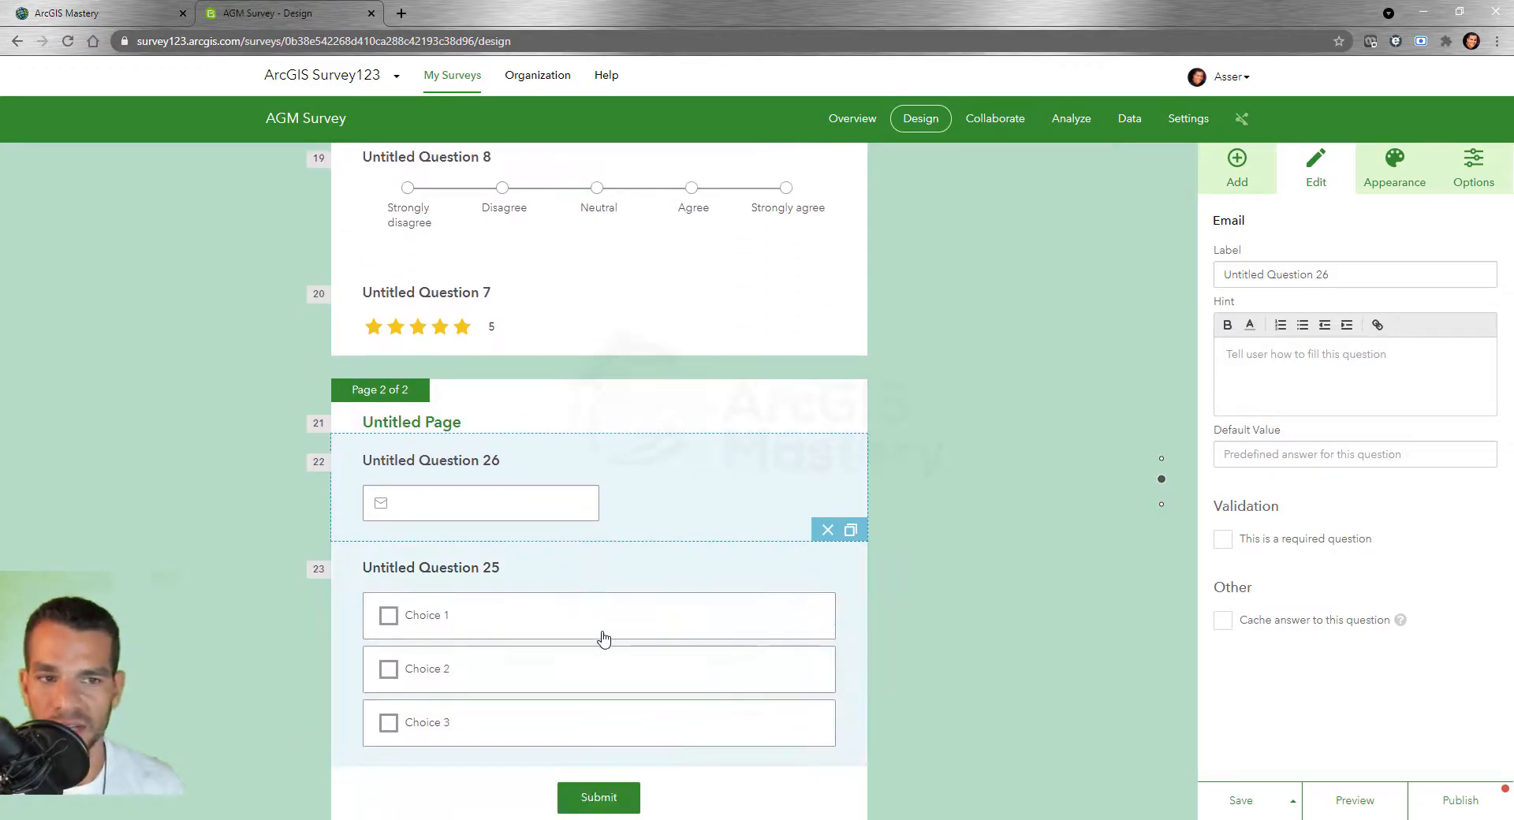
{"action": "scroll", "coordinate": [595, 630], "scroll_direction": "up", "scroll_amount": 6}
{"action": "scroll", "coordinate": [591, 623], "scroll_direction": "down", "scroll_amount": 4}
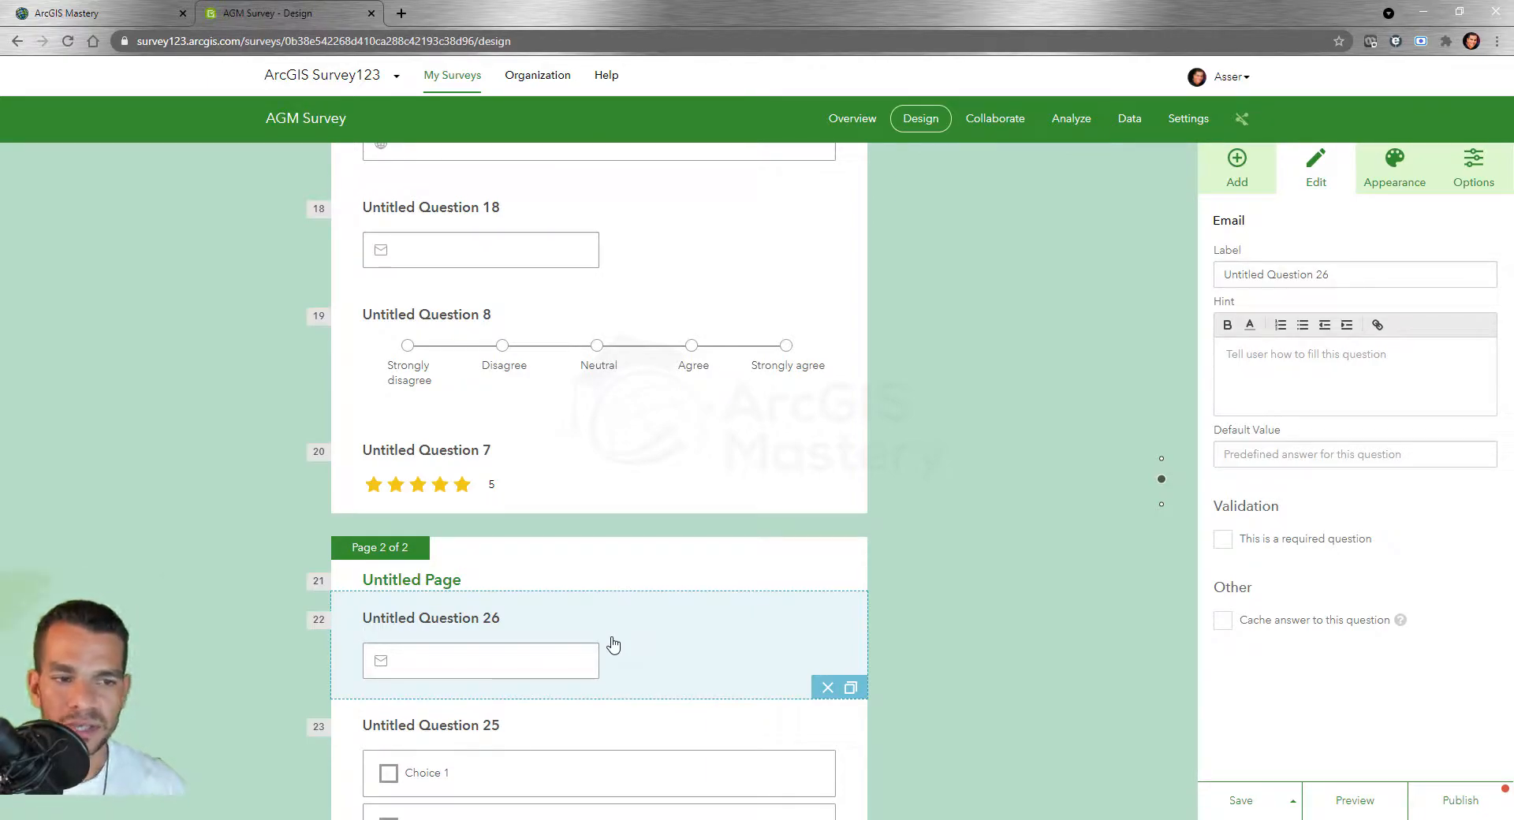
{"action": "left_click", "coordinate": [670, 566]}
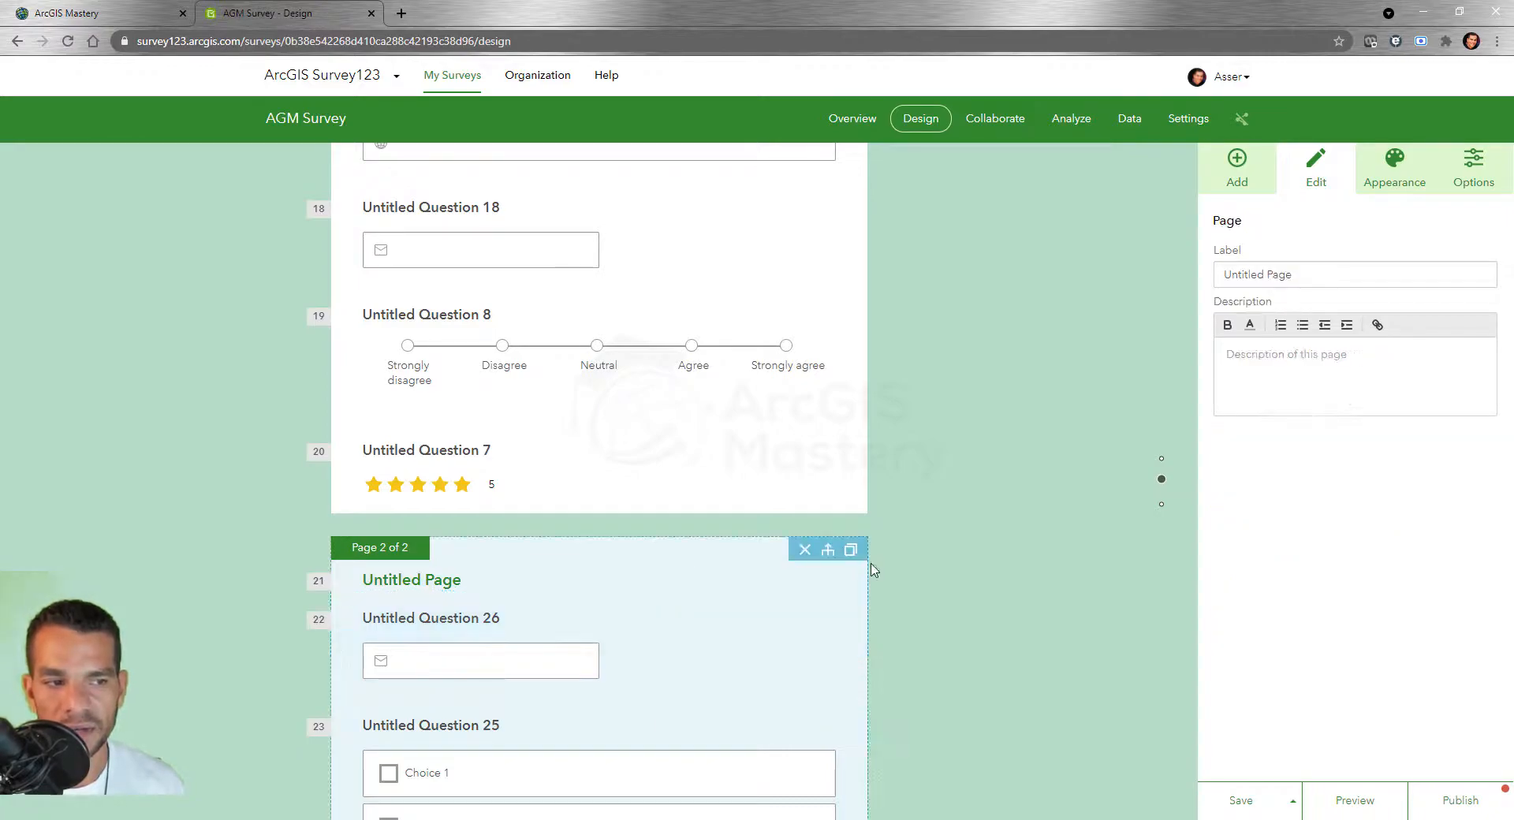
{"action": "scroll", "coordinate": [561, 428], "scroll_direction": "down", "scroll_amount": 3}
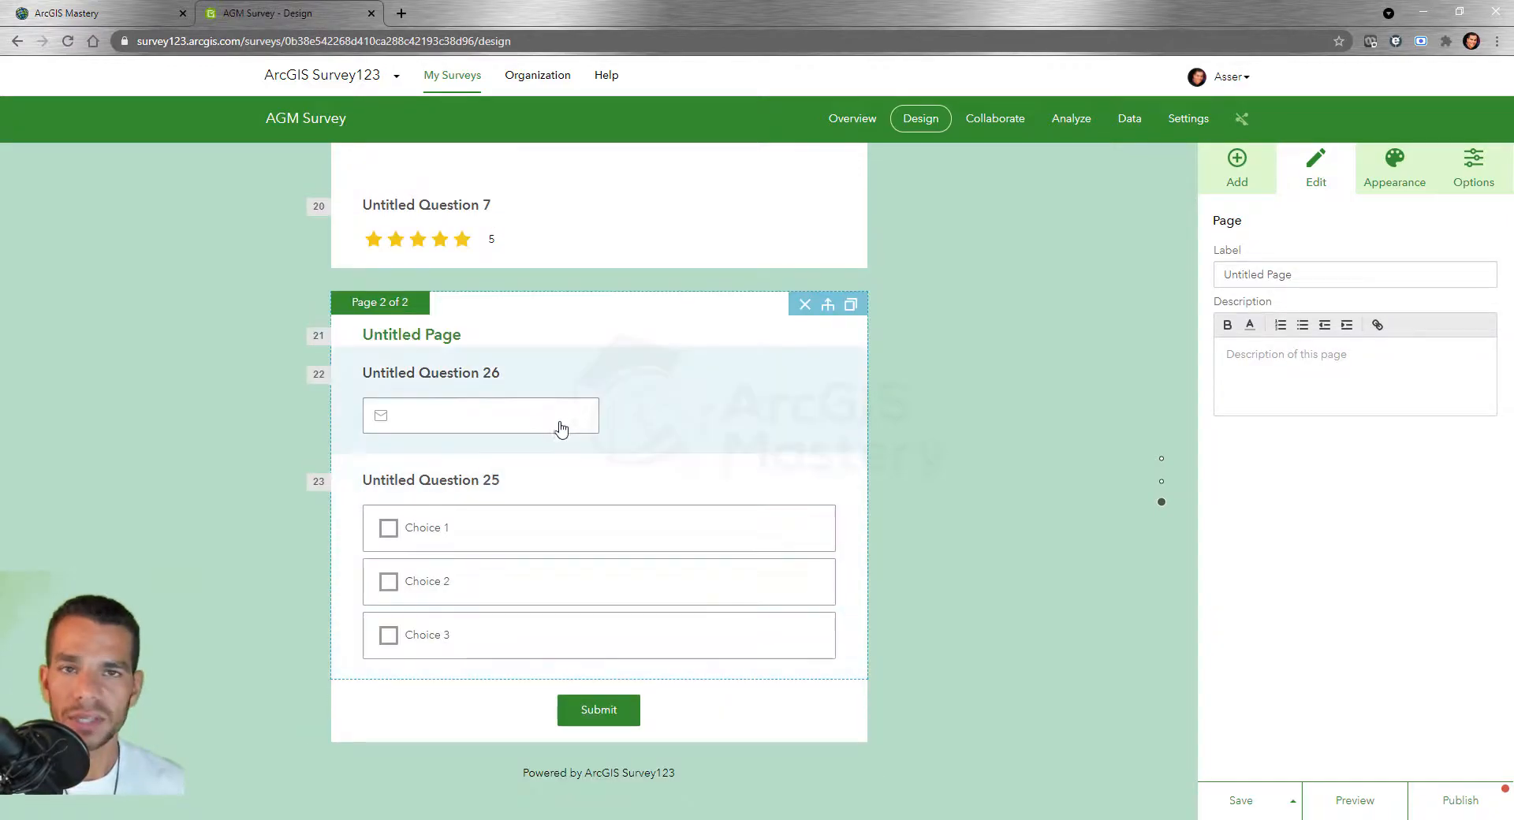
Delete the email and multiple choice questions from the second page
{"action": "left_click", "coordinate": [526, 380]}
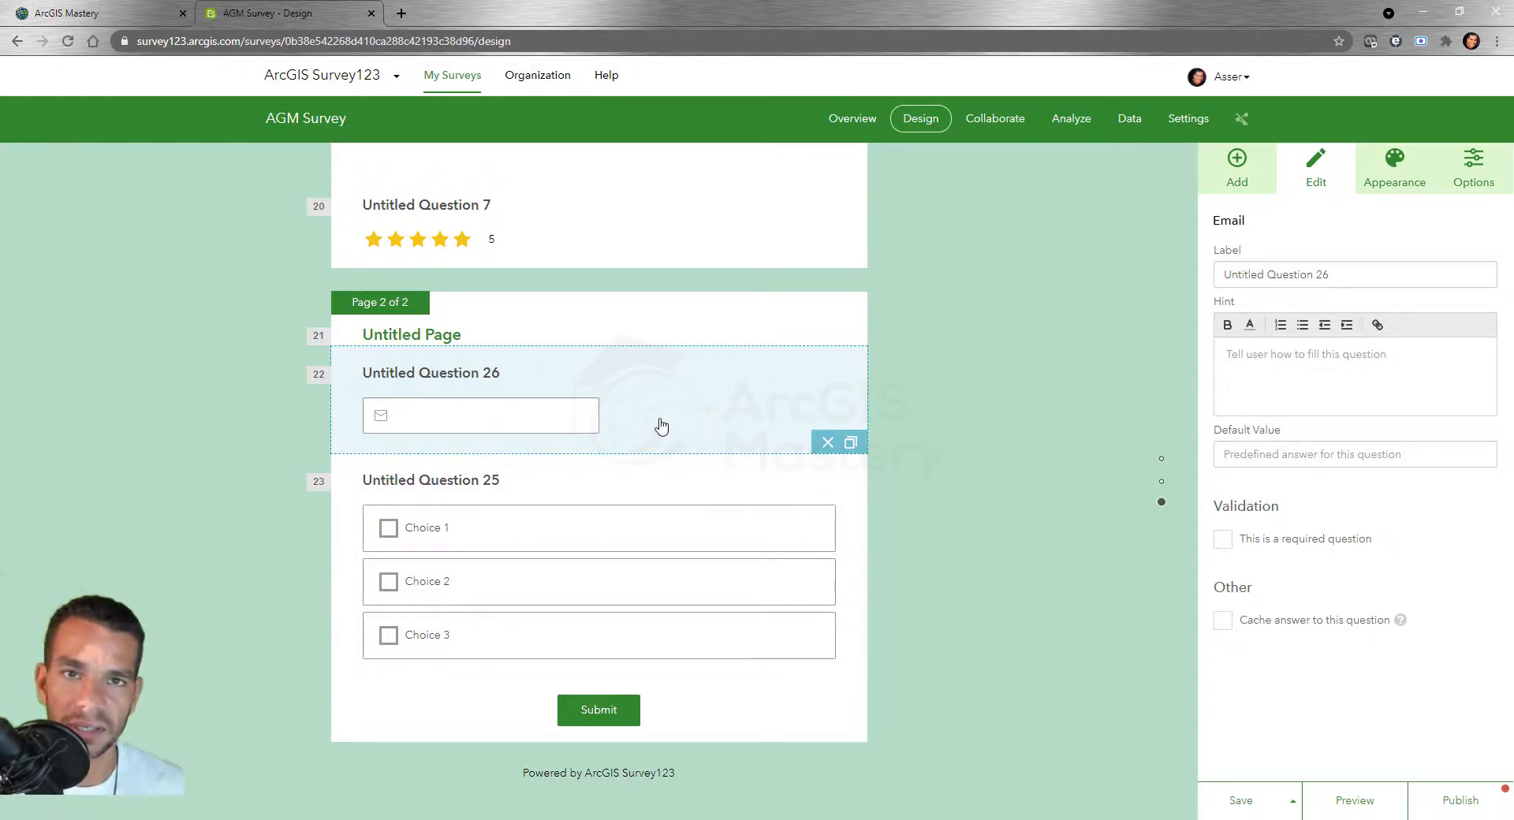
{"action": "left_click", "coordinate": [828, 443]}
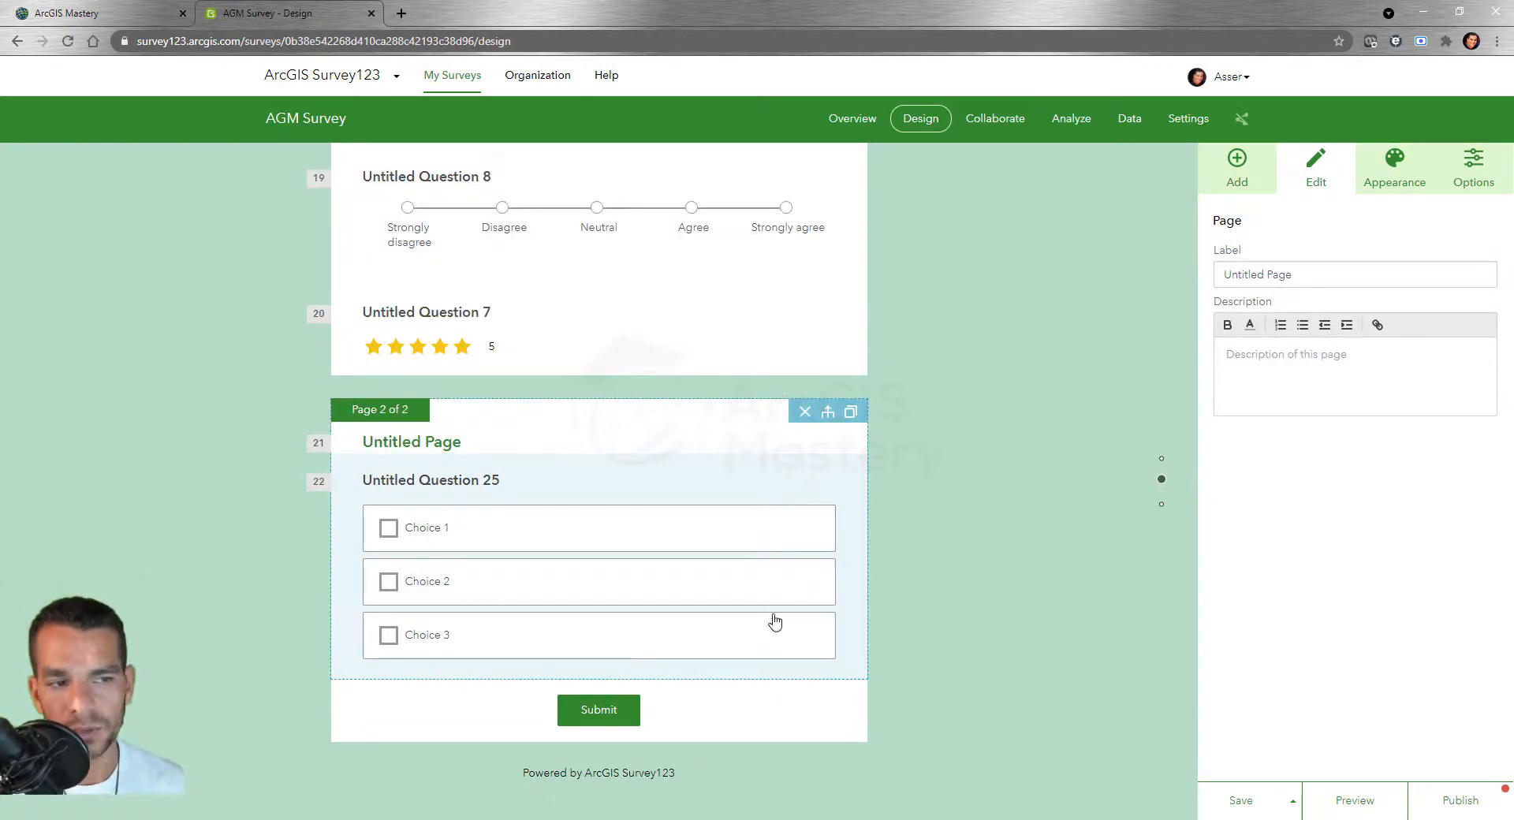
{"action": "left_click", "coordinate": [777, 492]}
{"action": "left_click", "coordinate": [828, 669]}
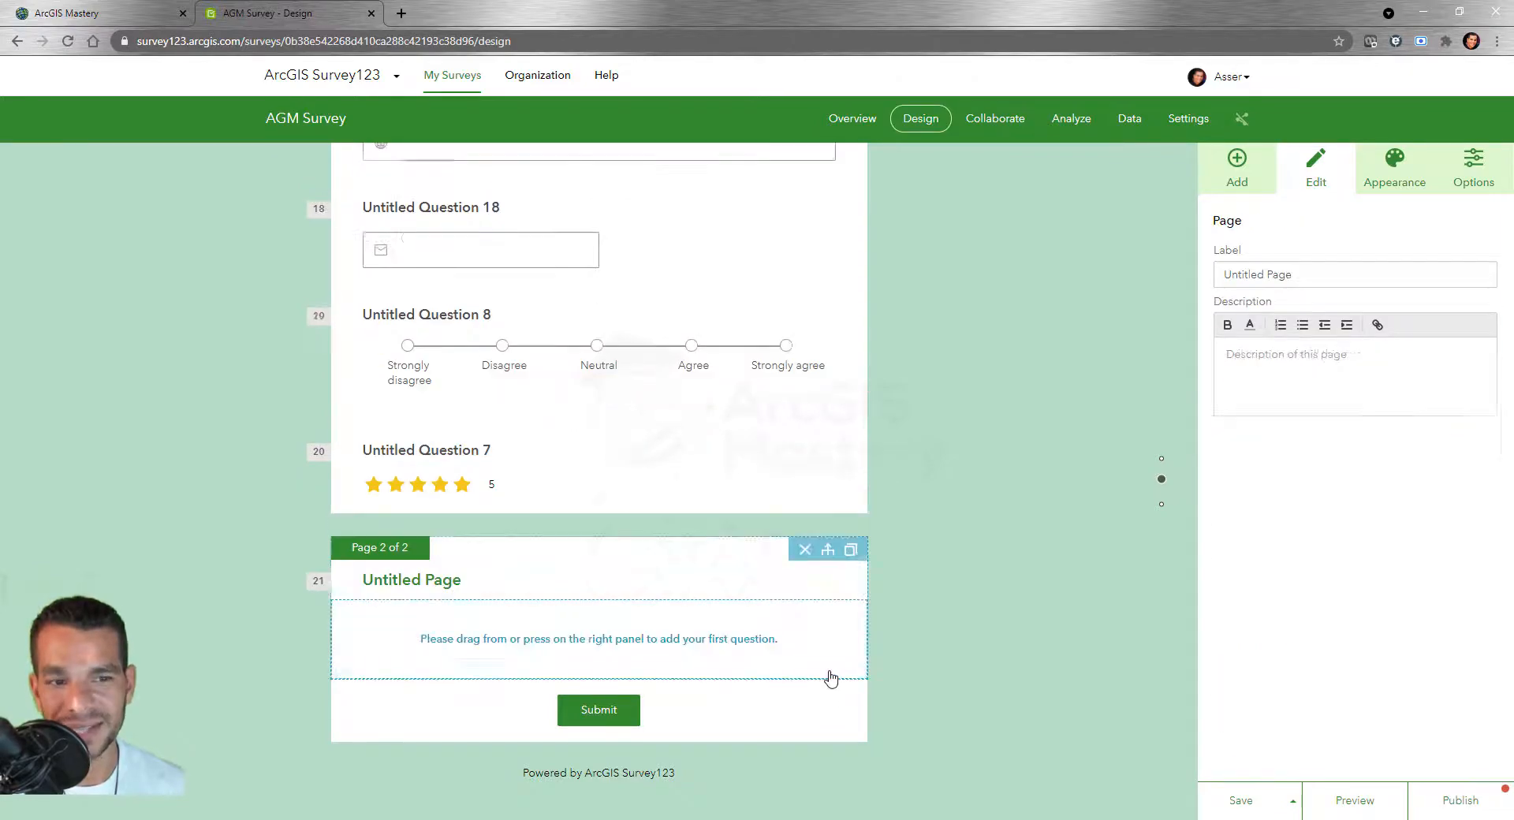
Move the date/time question out of the Attachment Group onto the empty second page
{"action": "scroll", "coordinate": [710, 576], "scroll_direction": "up", "scroll_amount": 15}
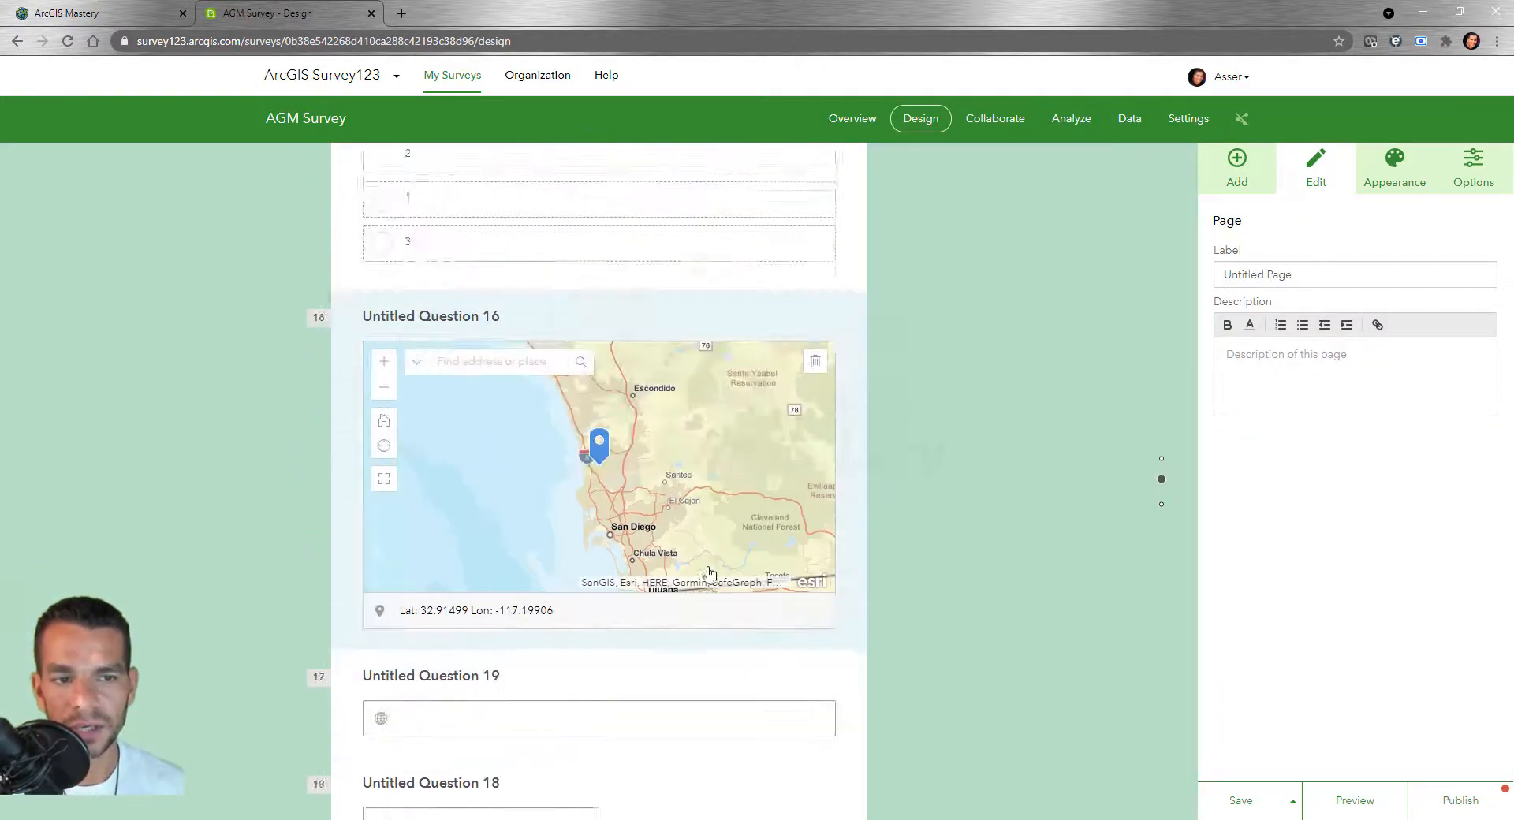
{"action": "scroll", "coordinate": [710, 574], "scroll_direction": "up", "scroll_amount": 1}
{"action": "left_click_drag", "start_coordinate": [679, 453], "coordinate": [678, 575]}
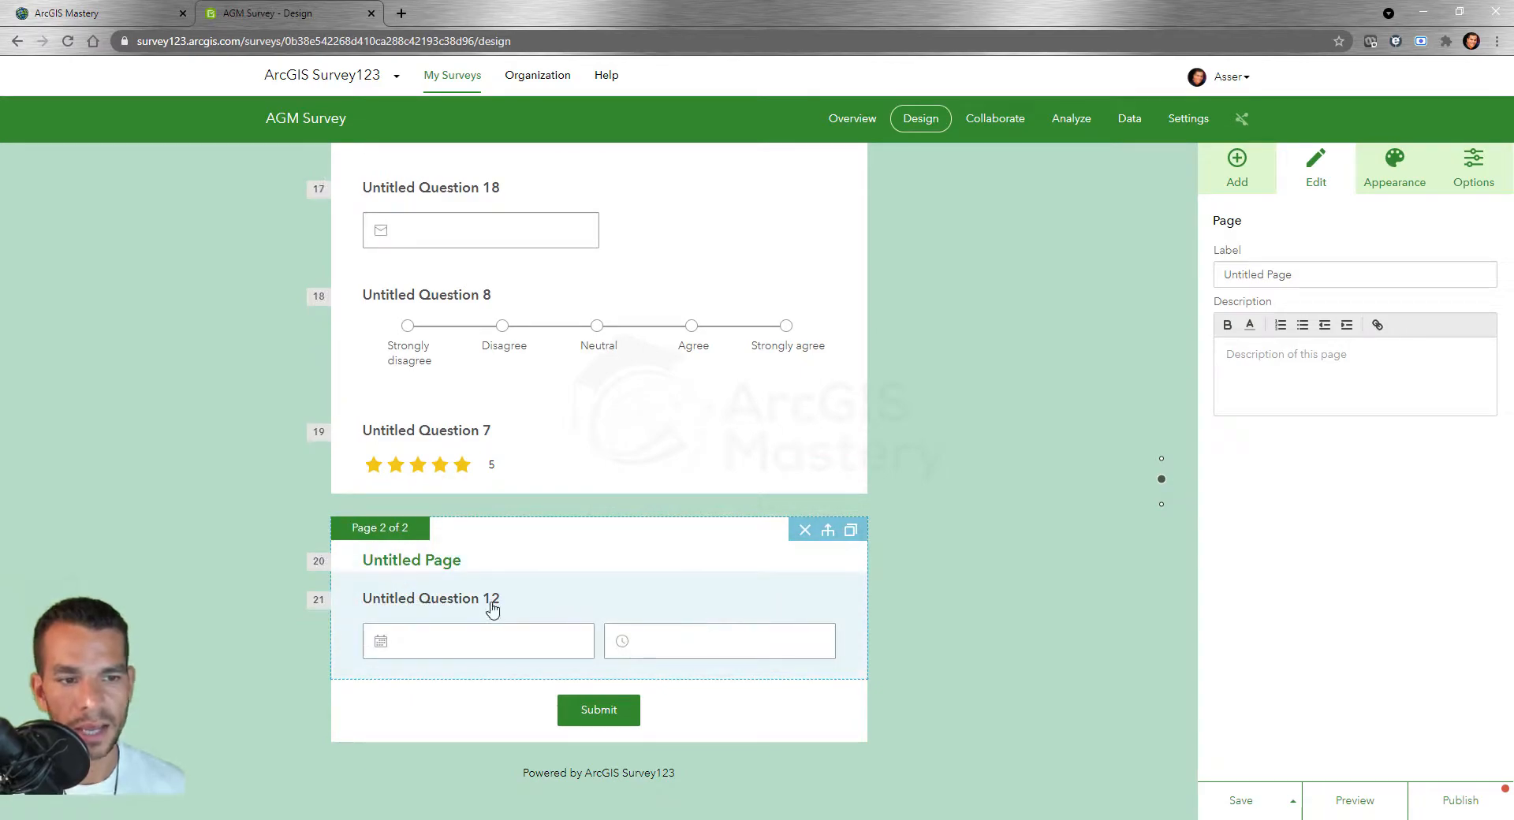
Label the date/time question on the second page "Signature Date And Time"
{"action": "left_click", "coordinate": [595, 605]}
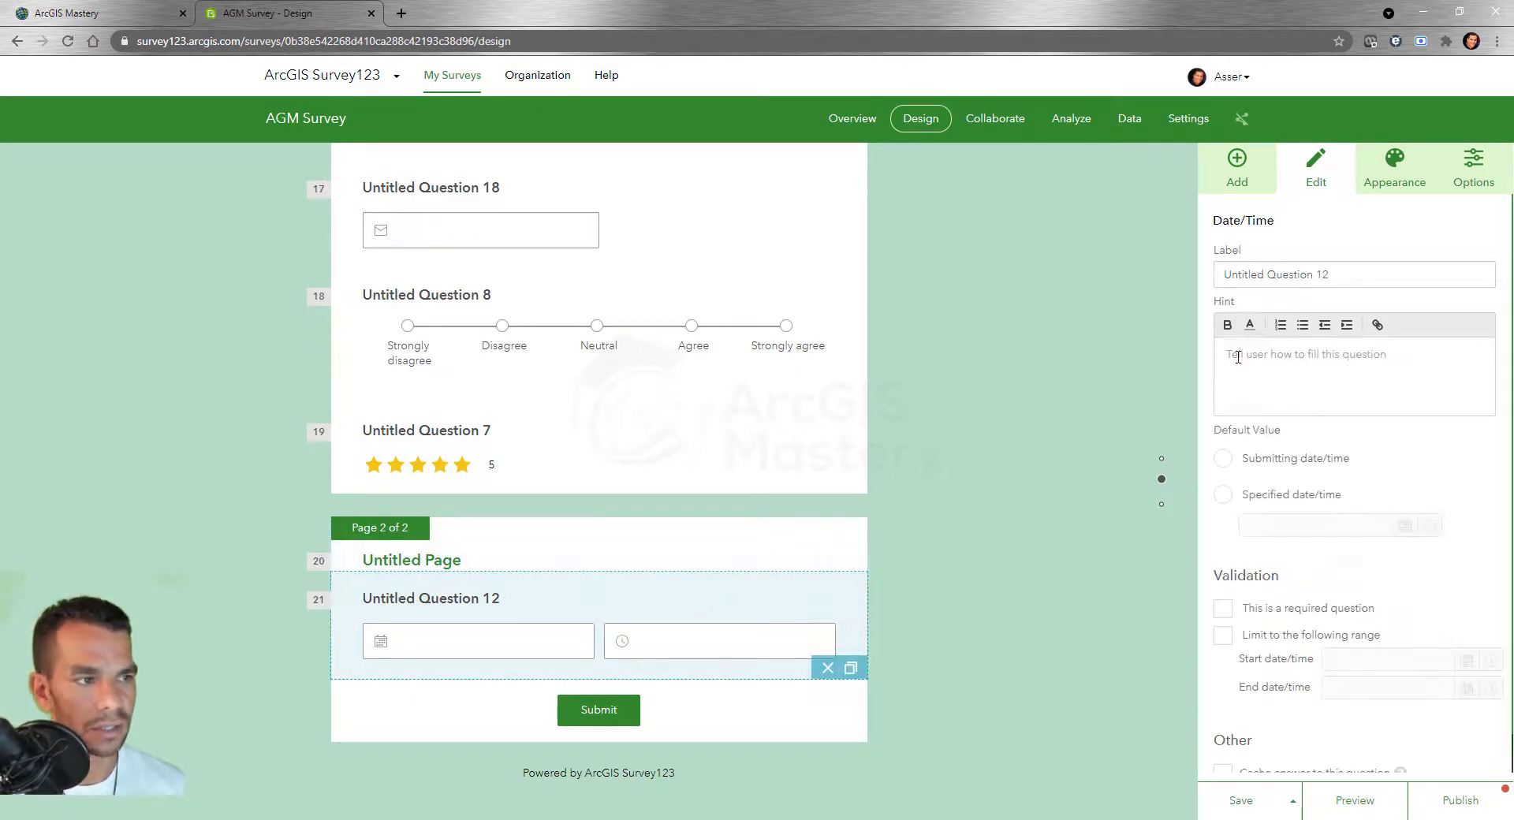
{"action": "triple_click", "coordinate": [1348, 277]}
{"action": "type", "text": "Si"}
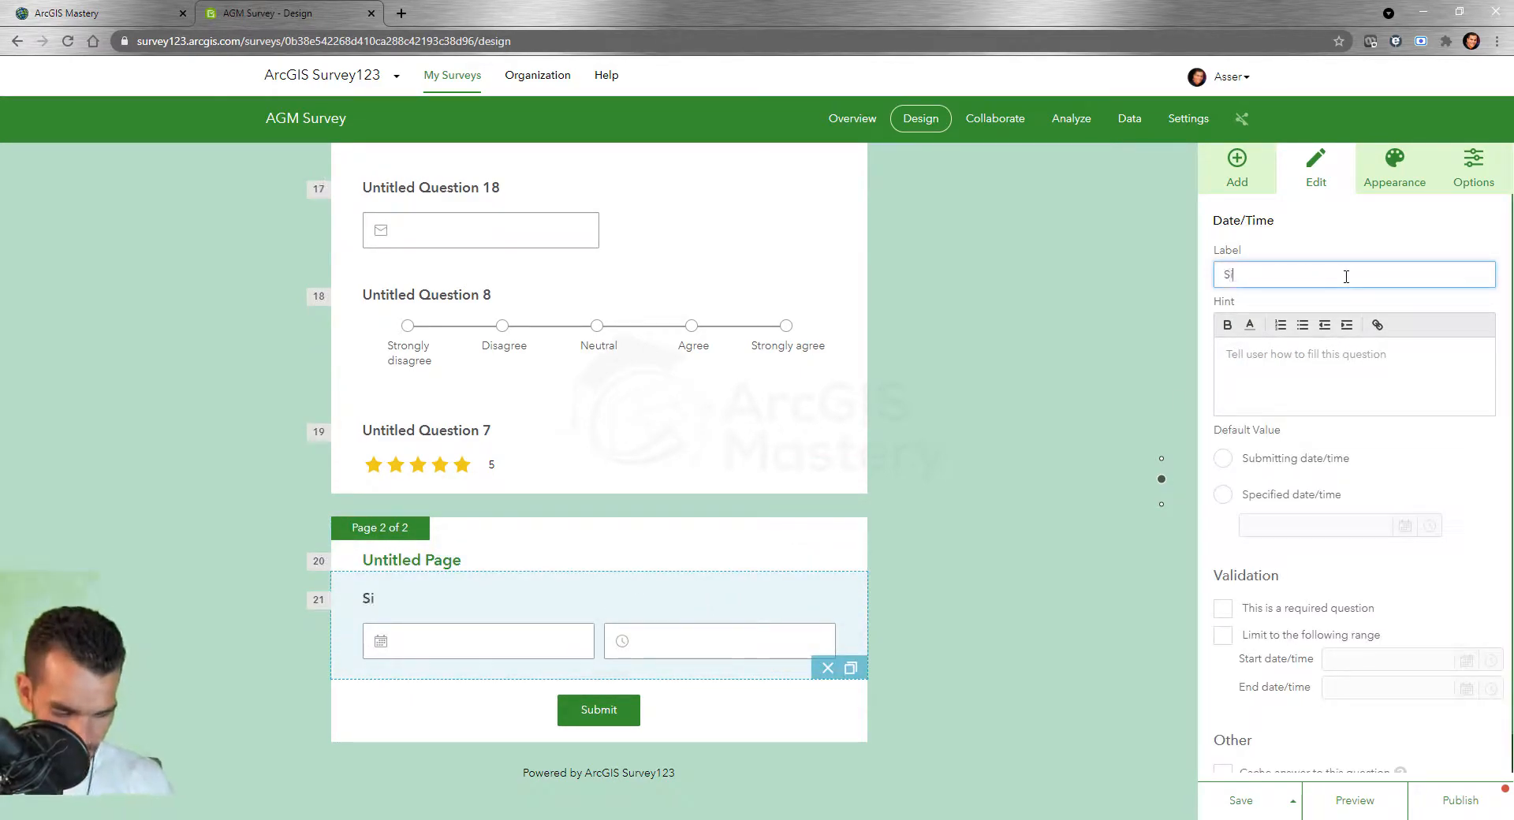
{"action": "type", "text": "gnature Date And Time"}
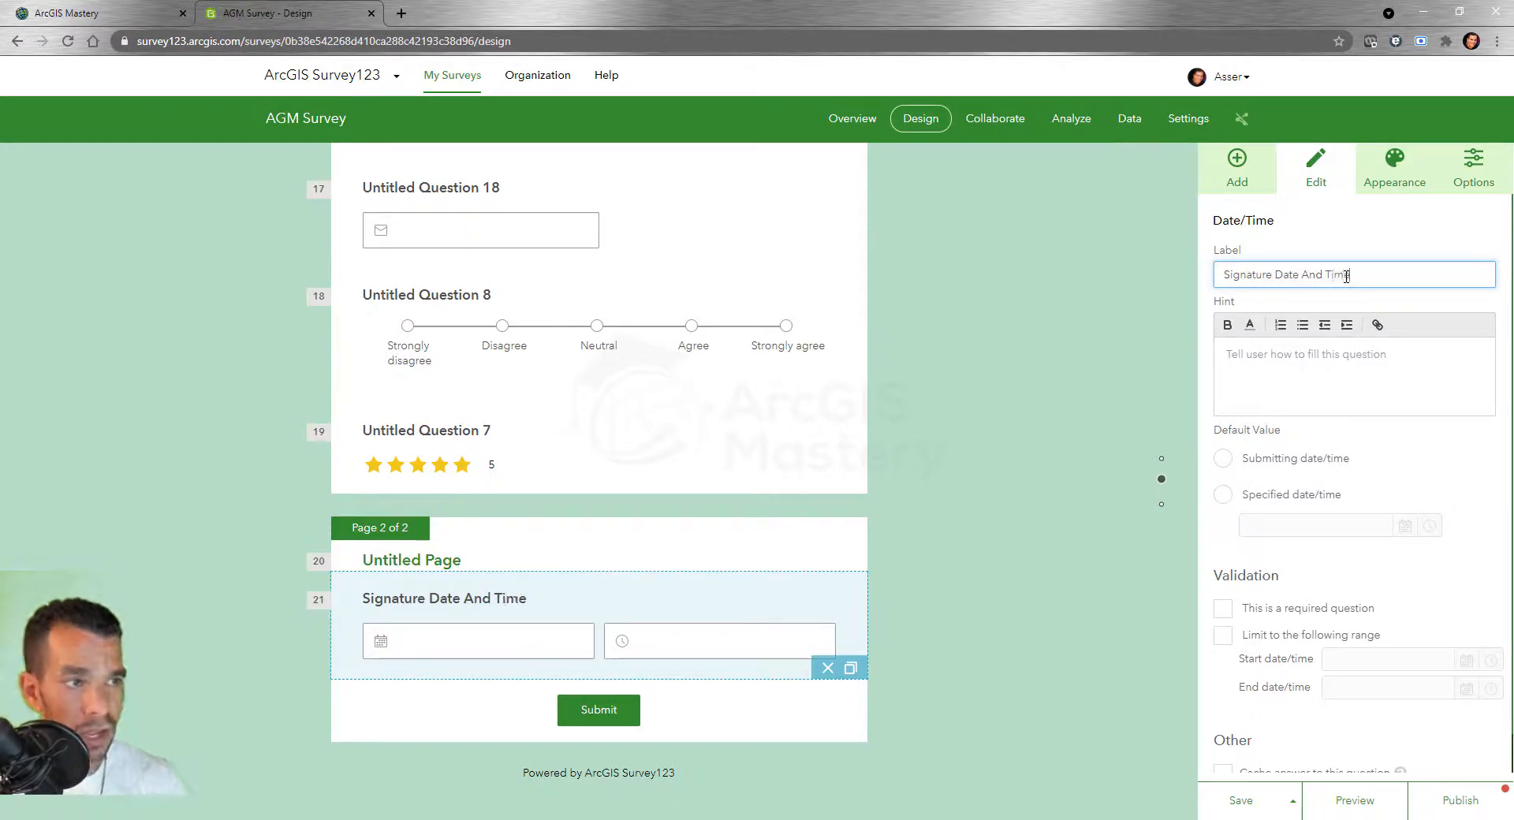
Move the Signature question onto the second page, directly below the Signature Date And Time question
{"action": "scroll", "coordinate": [566, 455], "scroll_direction": "up", "scroll_amount": 18}
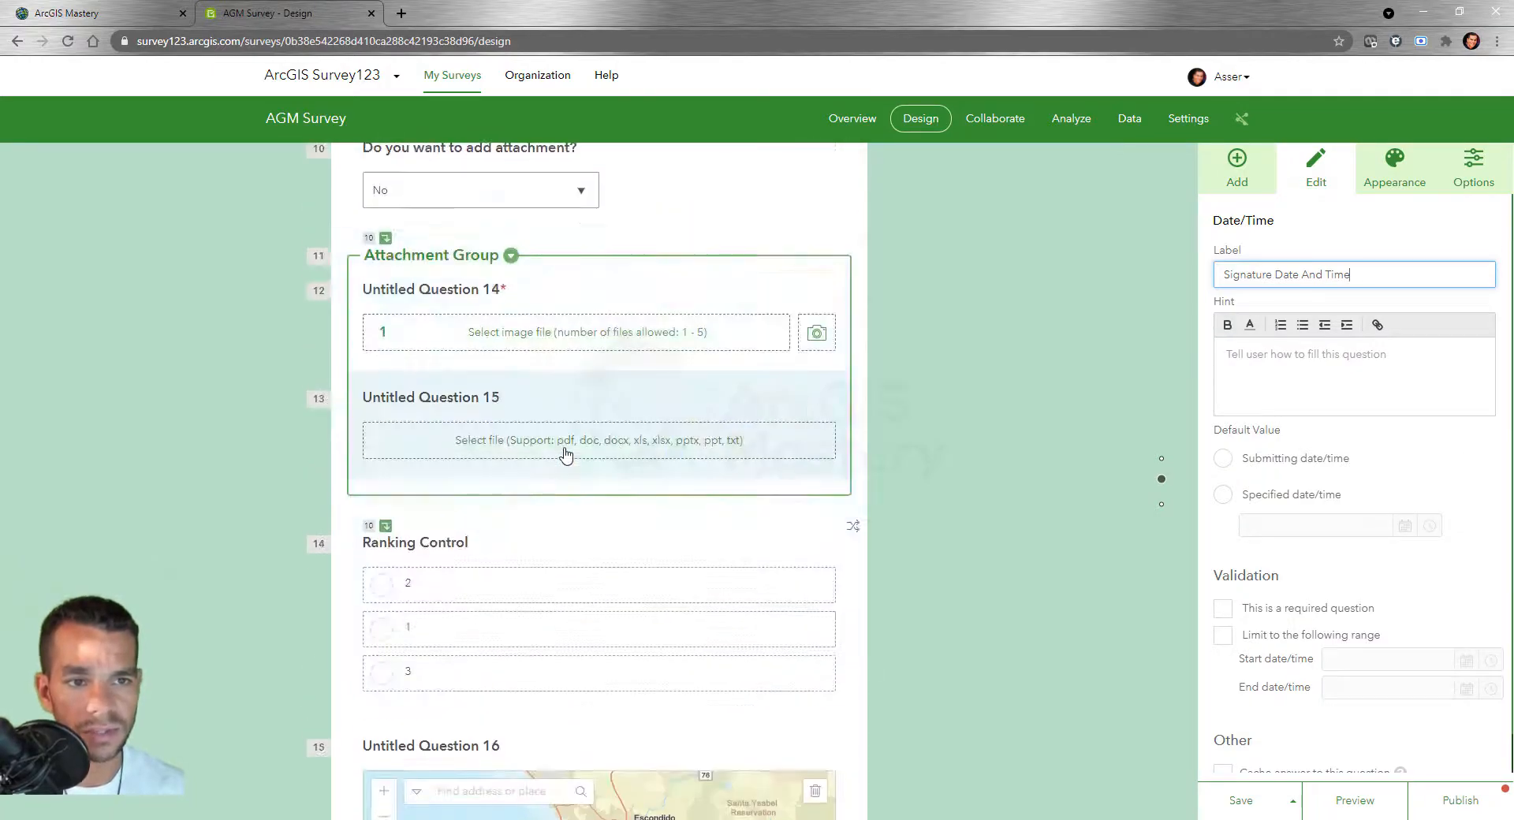
{"action": "mouse_move", "coordinate": [585, 458]}
{"action": "left_mouse_down"}
{"action": "mouse_move", "coordinate": [599, 749]}
{"action": "mouse_move", "coordinate": [737, 550]}
{"action": "mouse_move", "coordinate": [789, 628]}
{"action": "mouse_move", "coordinate": [933, 757]}
{"action": "mouse_move", "coordinate": [774, 700]}
{"action": "mouse_move", "coordinate": [486, 666]}
{"action": "mouse_move", "coordinate": [210, 590]}
{"action": "mouse_move", "coordinate": [548, 554]}
{"action": "mouse_move", "coordinate": [936, 595]}
{"action": "mouse_move", "coordinate": [524, 812]}
{"action": "mouse_move", "coordinate": [582, 681]}
{"action": "mouse_move", "coordinate": [605, 735]}
{"action": "mouse_move", "coordinate": [585, 703]}
{"action": "mouse_move", "coordinate": [595, 493]}
{"action": "mouse_move", "coordinate": [598, 562]}
{"action": "left_mouse_up"}
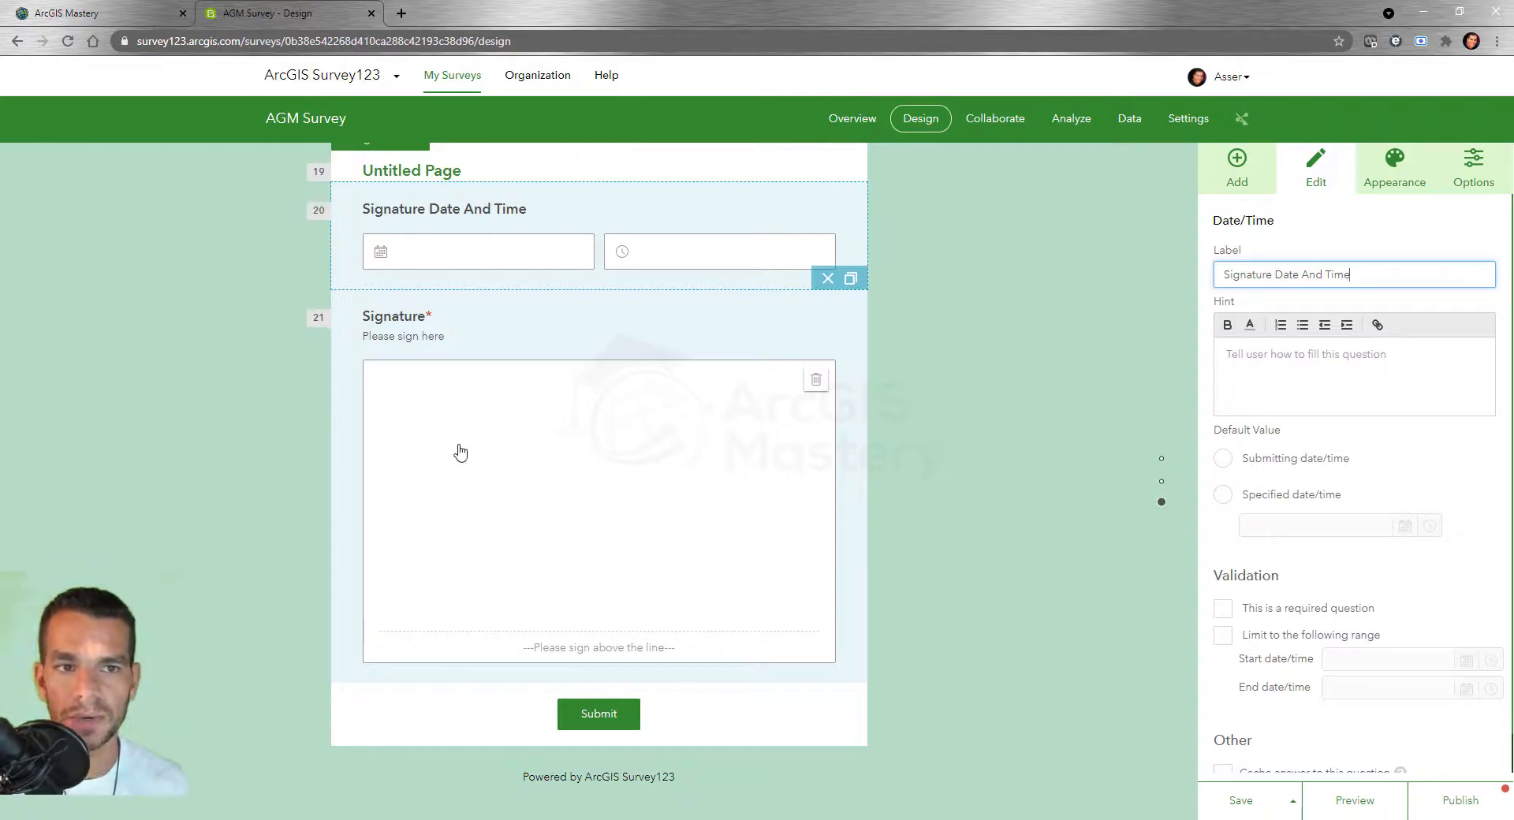
Label the second page "Signature required"
{"action": "scroll", "coordinate": [440, 479], "scroll_direction": "up", "scroll_amount": 2}
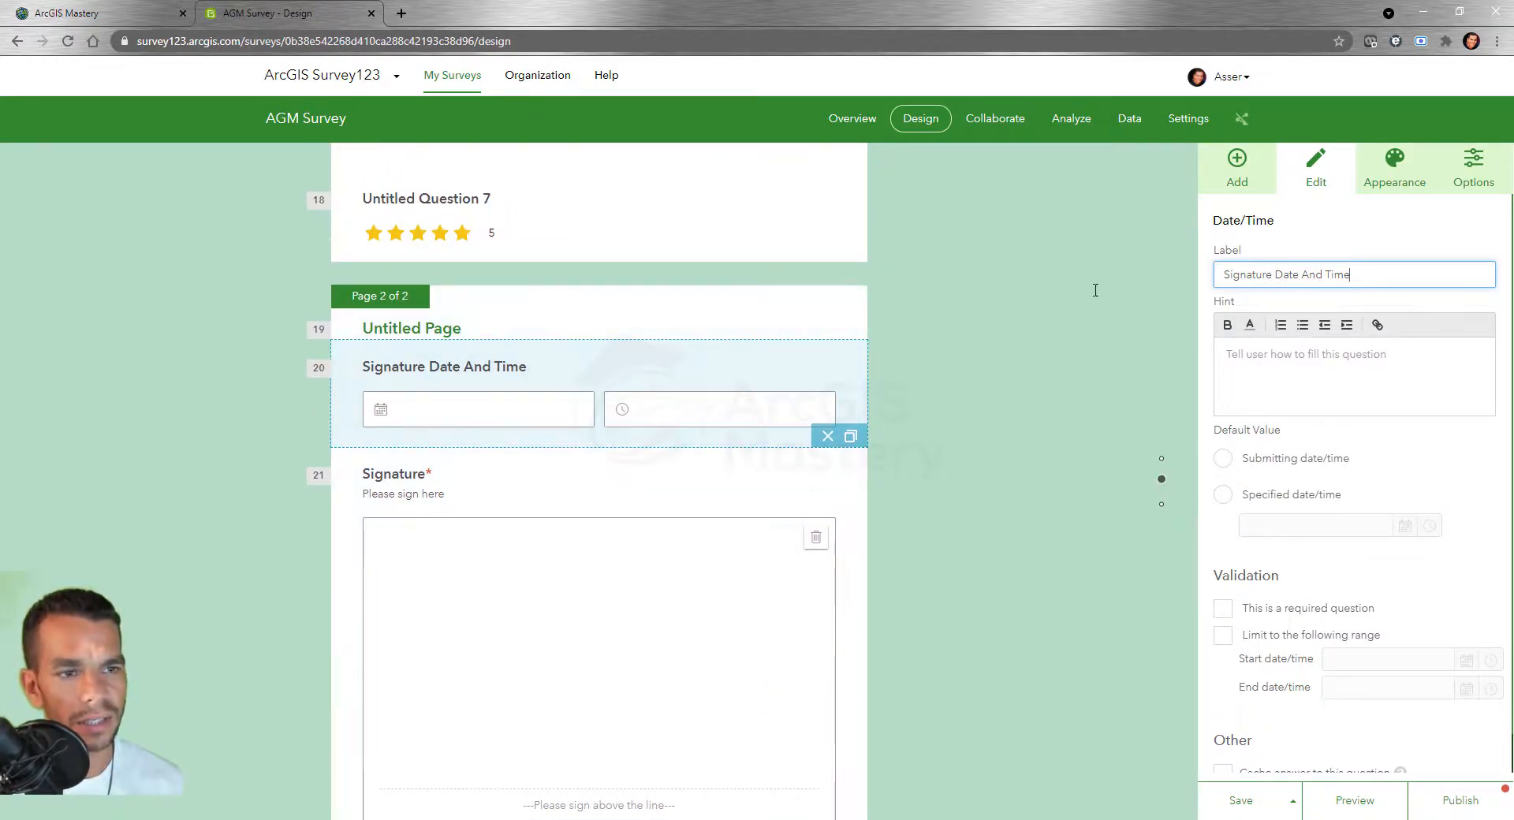
{"action": "left_click", "coordinate": [534, 324]}
{"action": "triple_click", "coordinate": [1305, 275]}
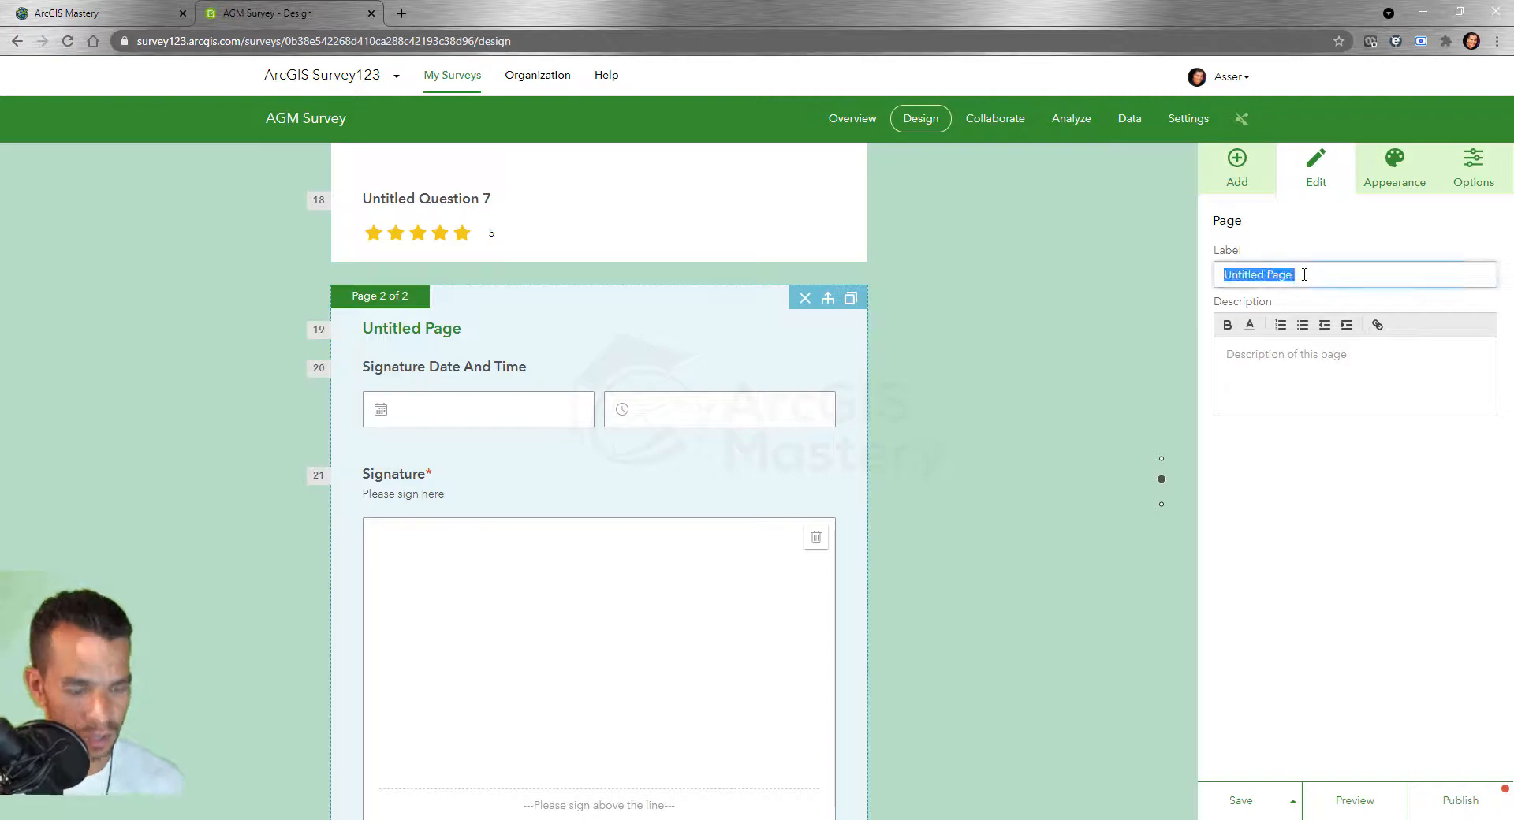
{"action": "type", "text": "Signature required"}
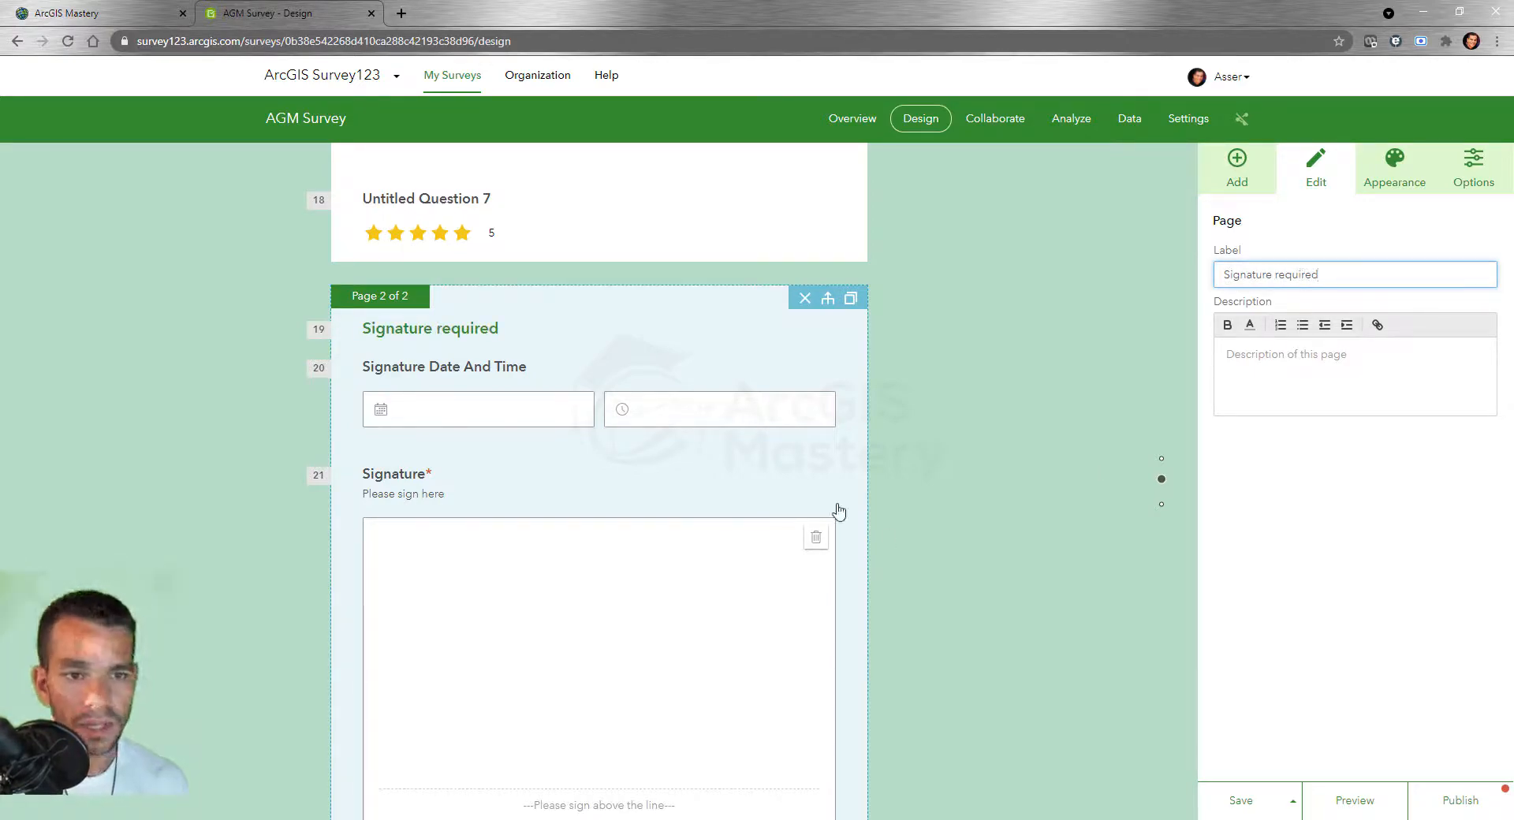
Make the Signature Date And Time question required
{"action": "left_click", "coordinate": [526, 371]}
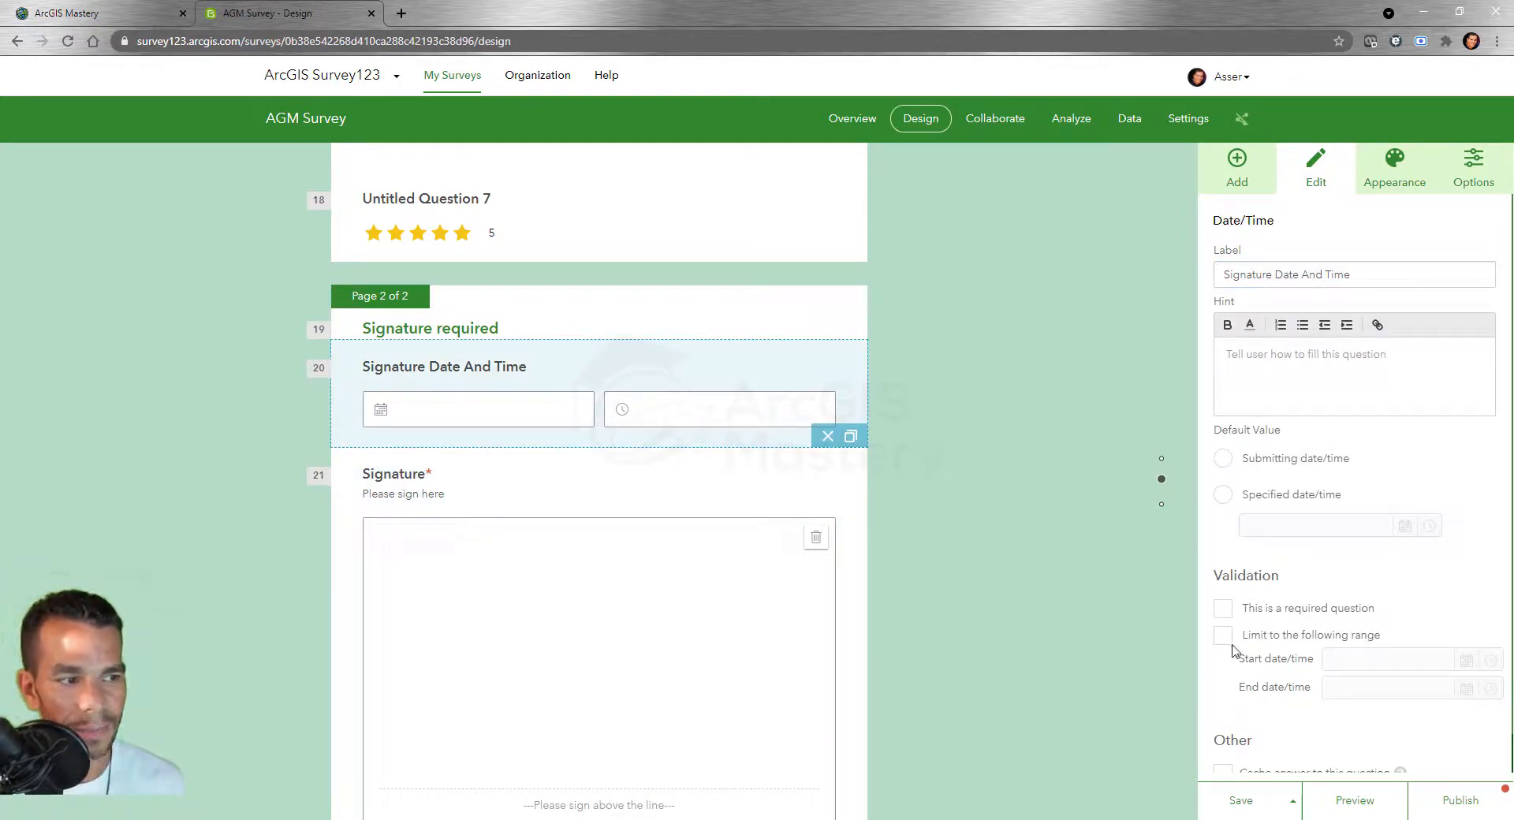
{"action": "left_click", "coordinate": [1223, 609]}
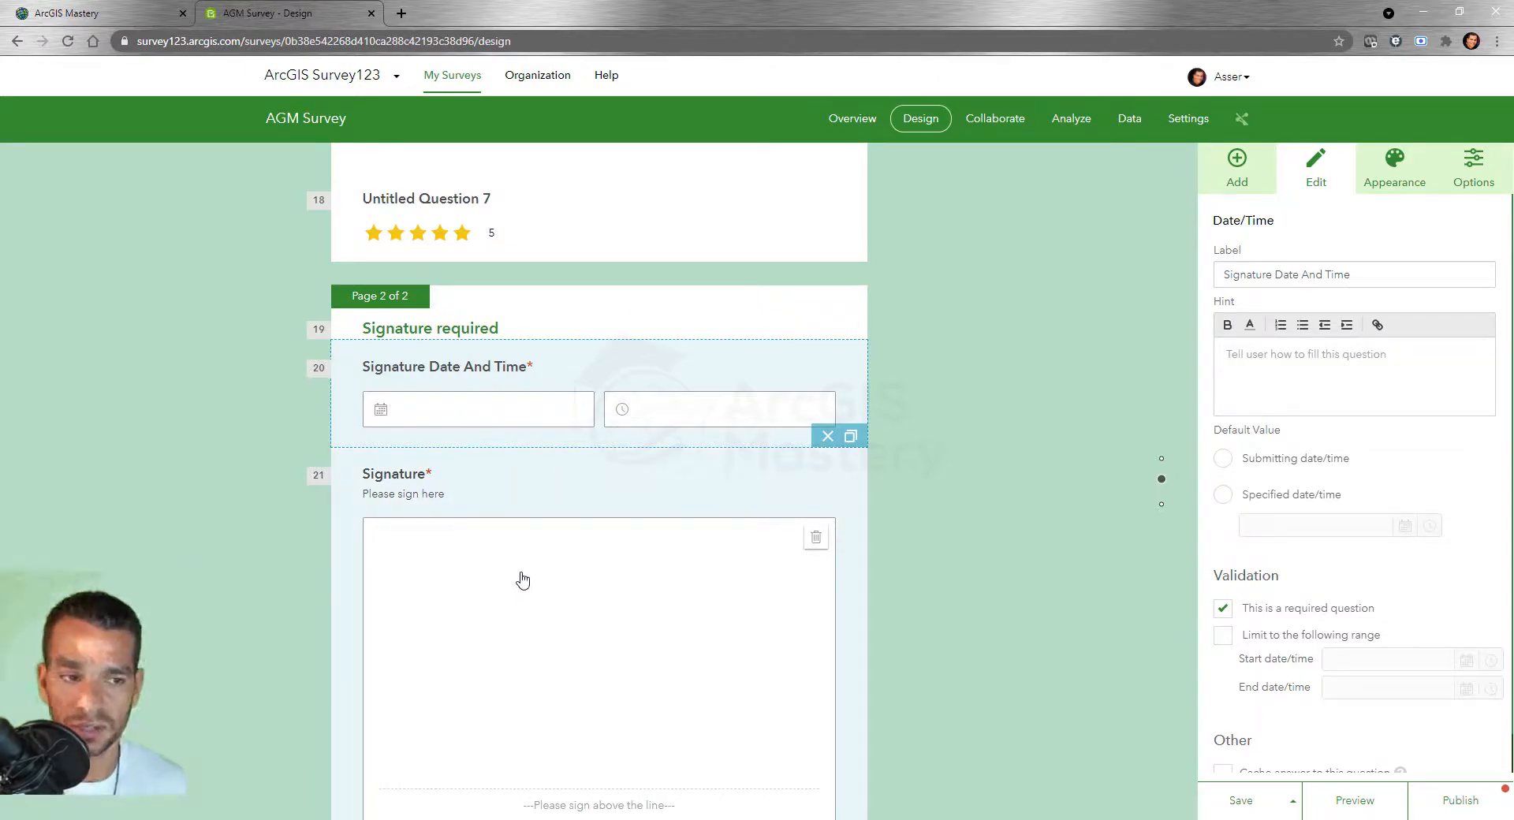
{"action": "scroll", "coordinate": [525, 588], "scroll_direction": "down", "scroll_amount": 2}
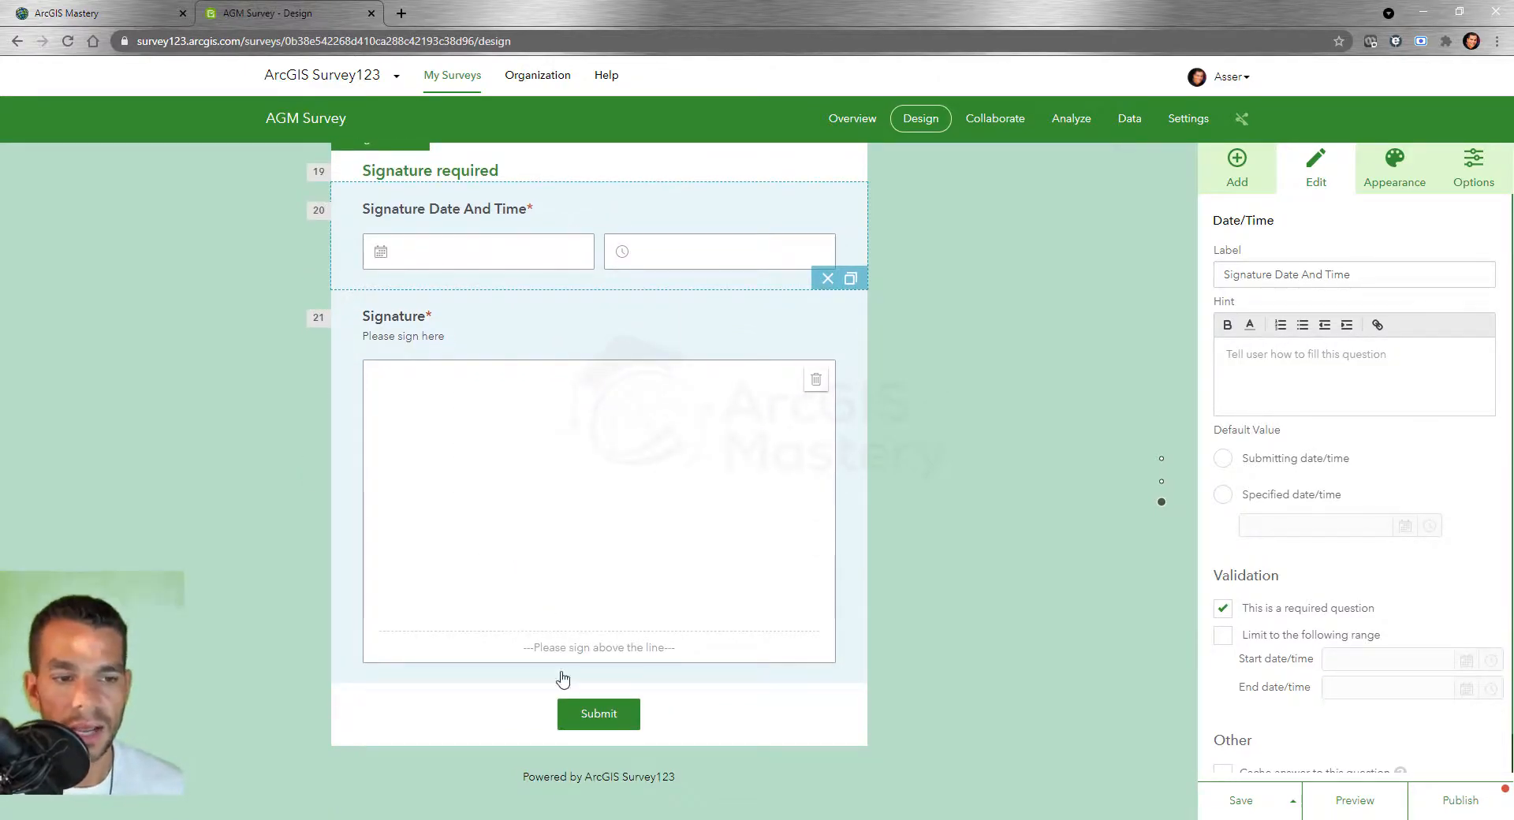
{"action": "scroll", "coordinate": [646, 528], "scroll_direction": "up", "scroll_amount": 2}
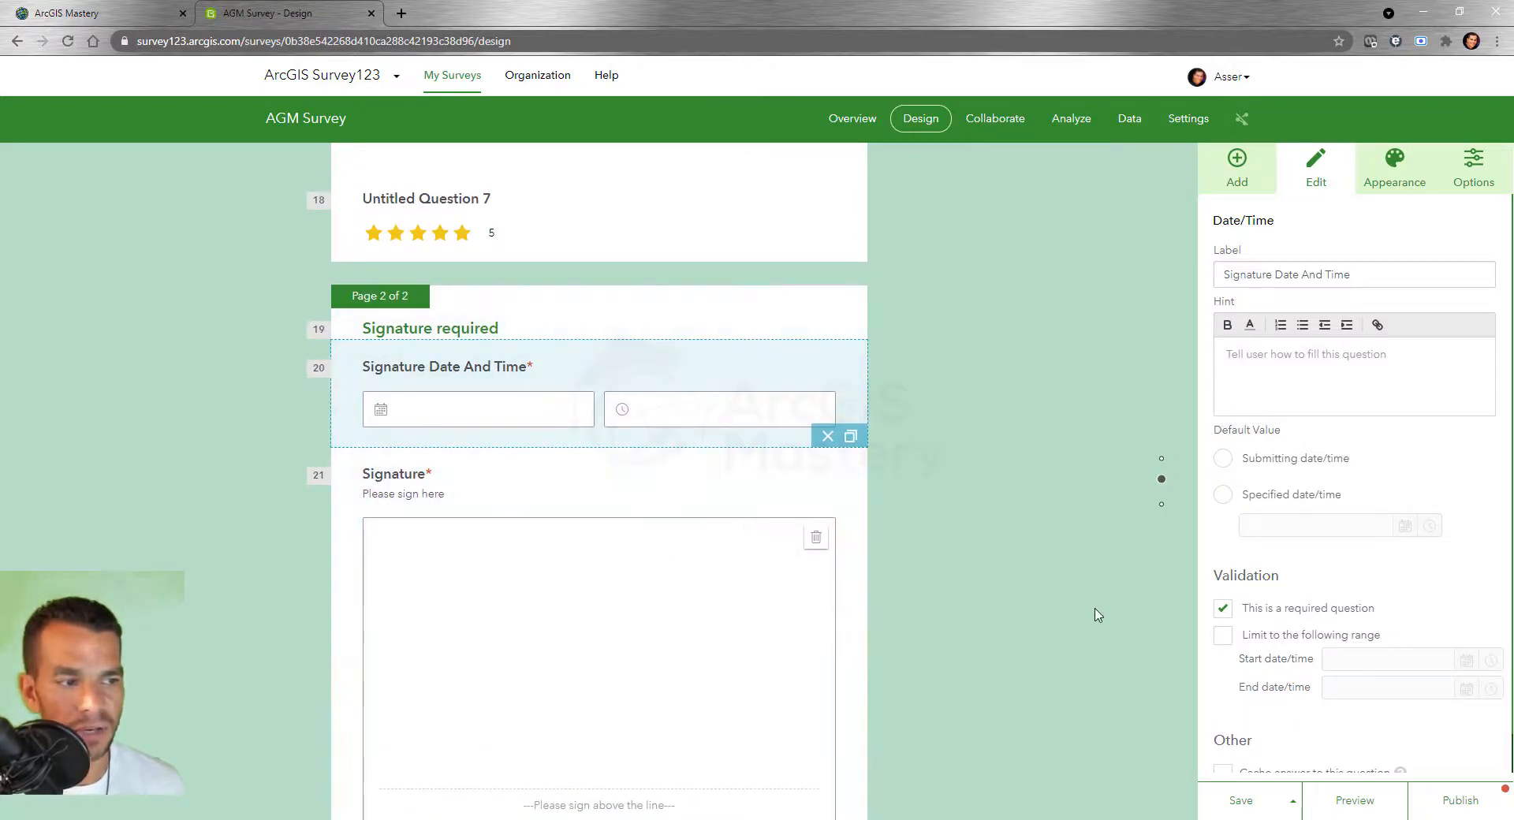
Review the second page's actions and settings and the Signature question's settings, return to the question types and look over the survey up to its first page
{"action": "left_click", "coordinate": [1238, 166]}
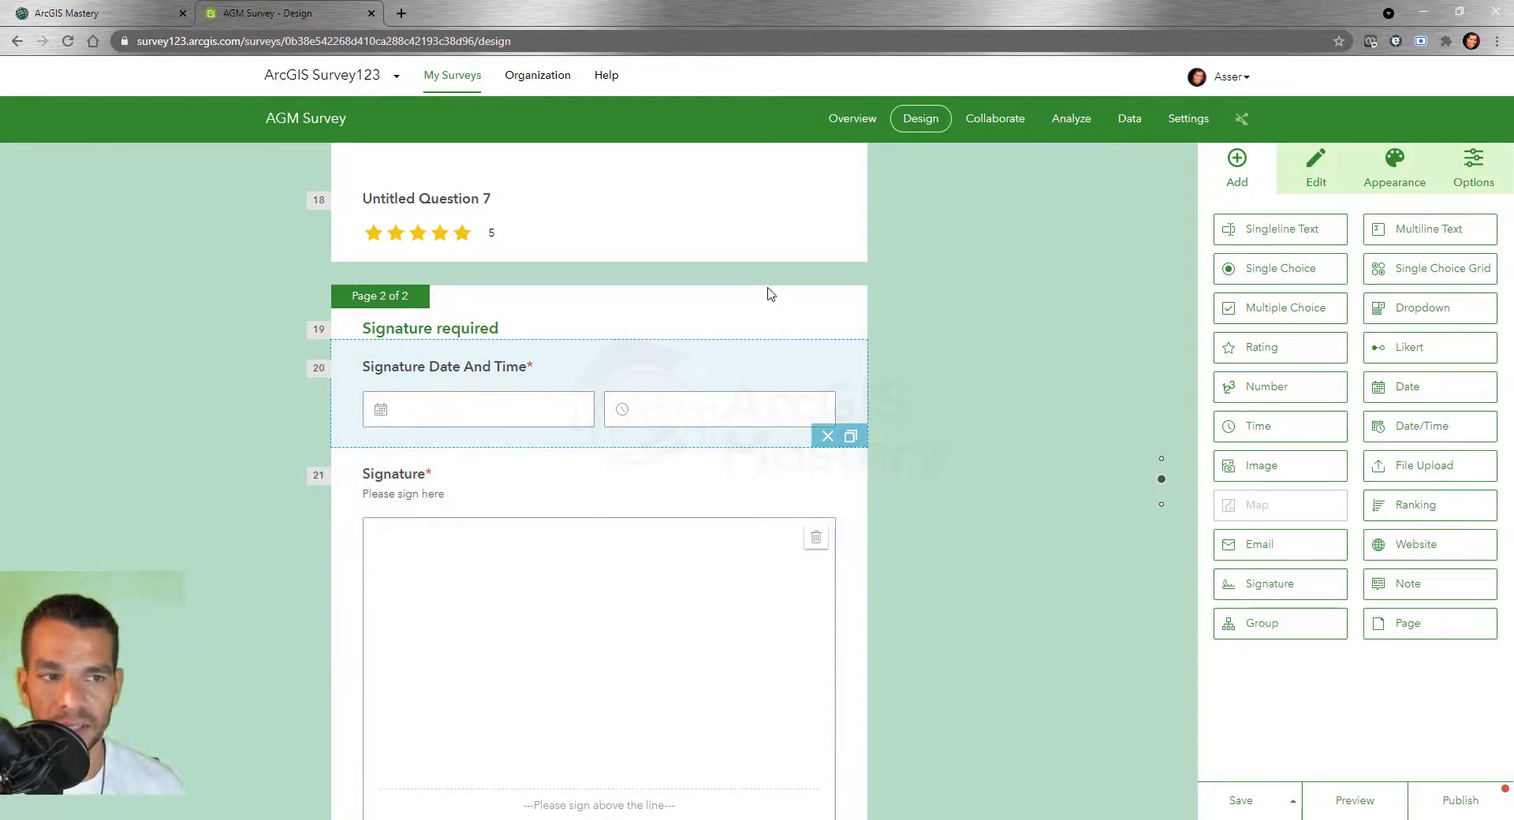
{"action": "left_click", "coordinate": [760, 315]}
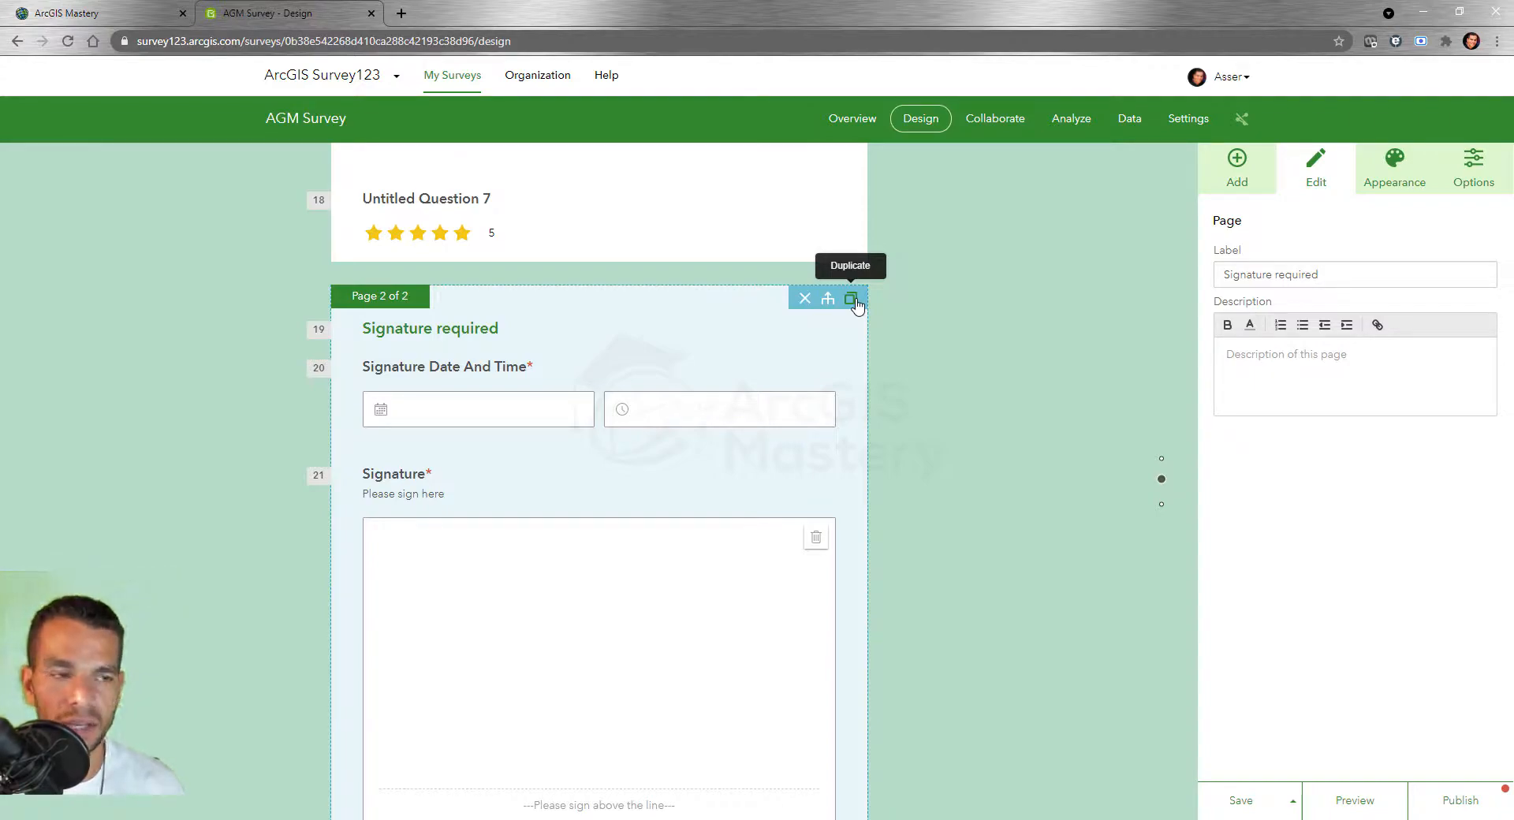
{"action": "scroll", "coordinate": [772, 395], "scroll_direction": "down", "scroll_amount": 3}
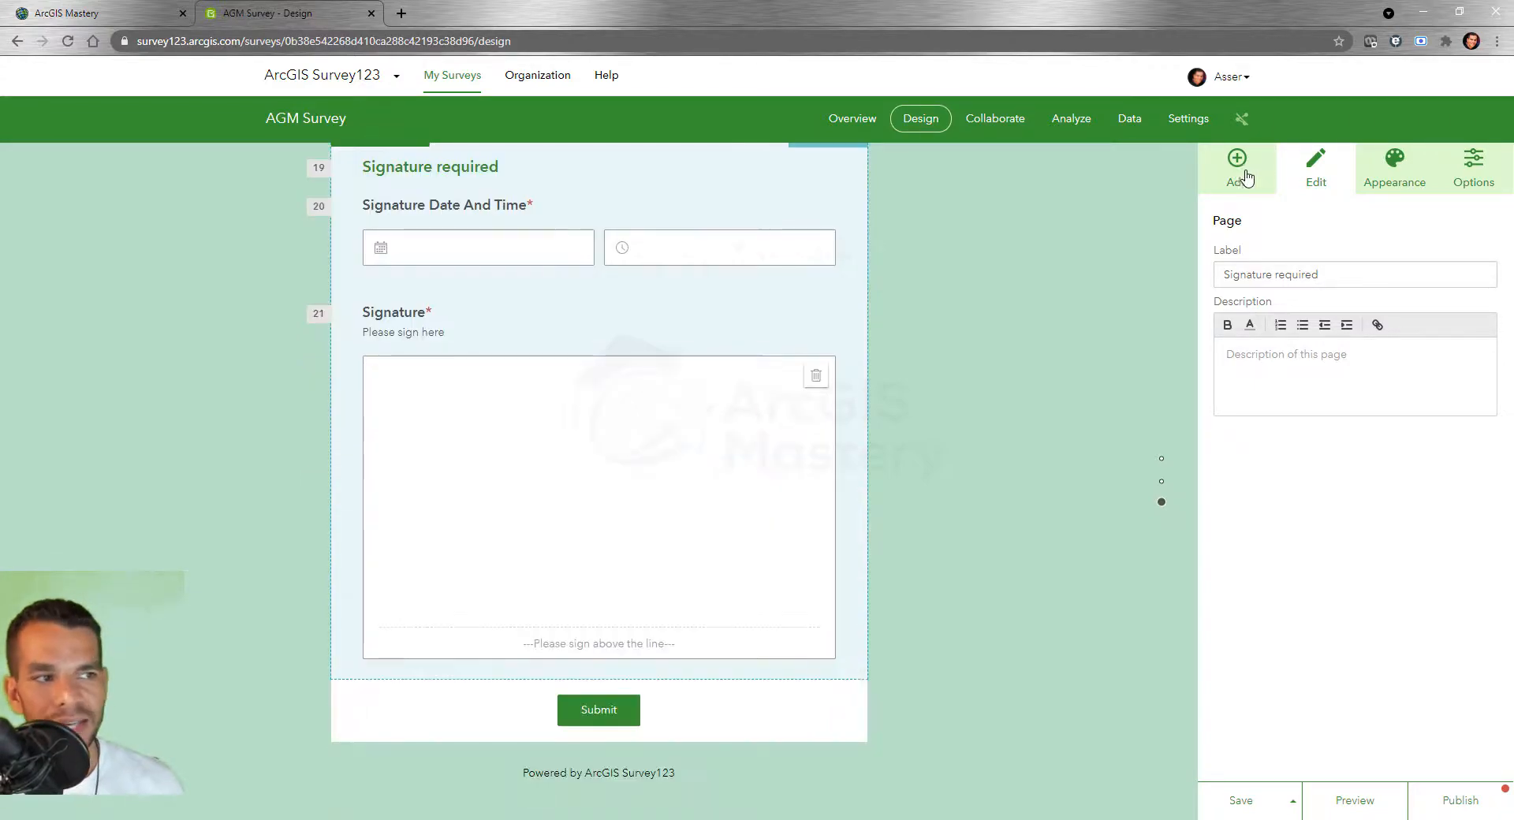
{"action": "left_click", "coordinate": [1246, 174]}
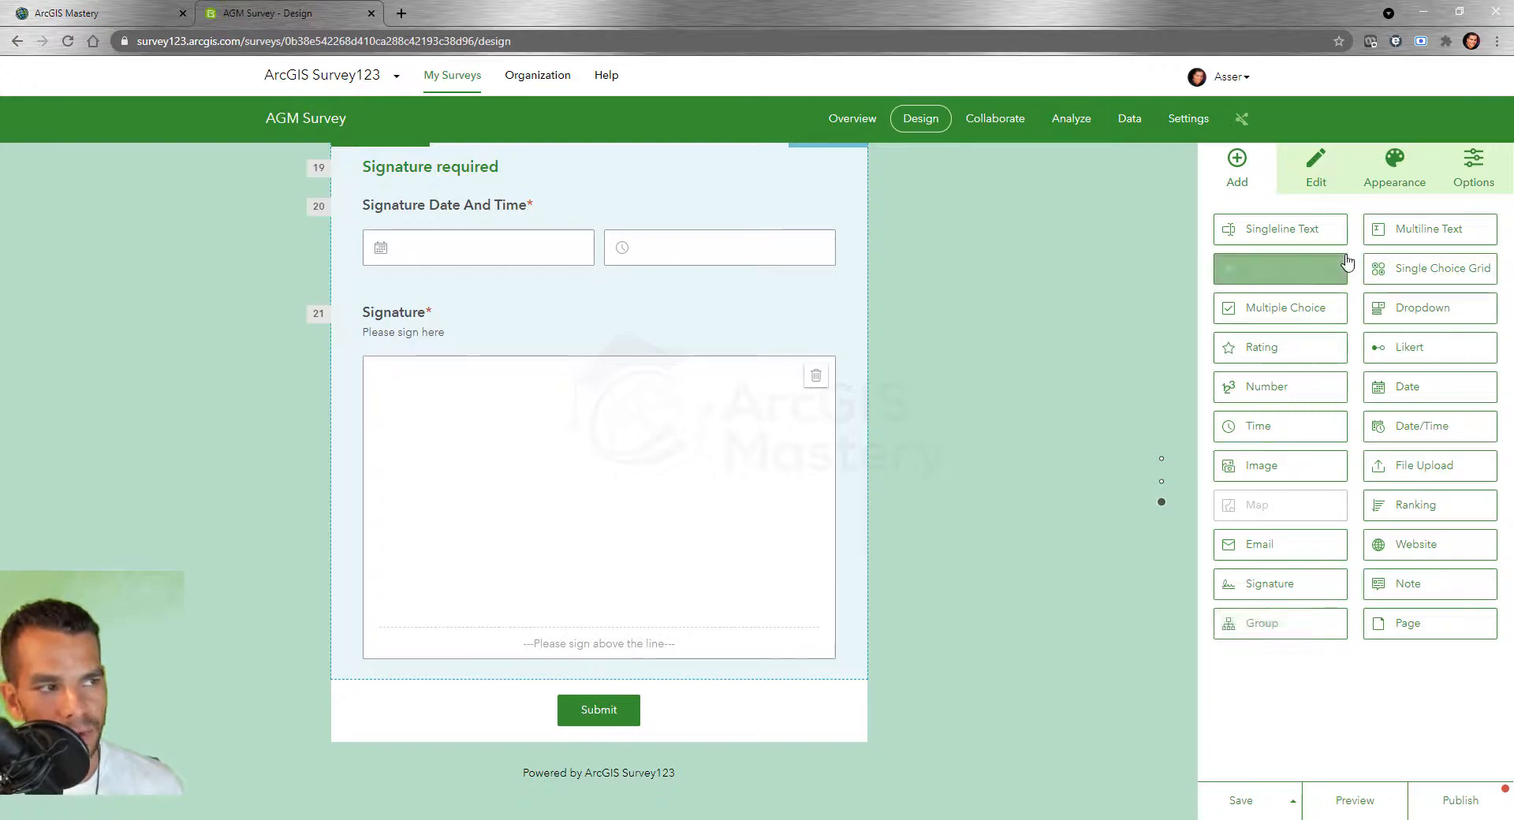
{"action": "left_click", "coordinate": [1323, 182]}
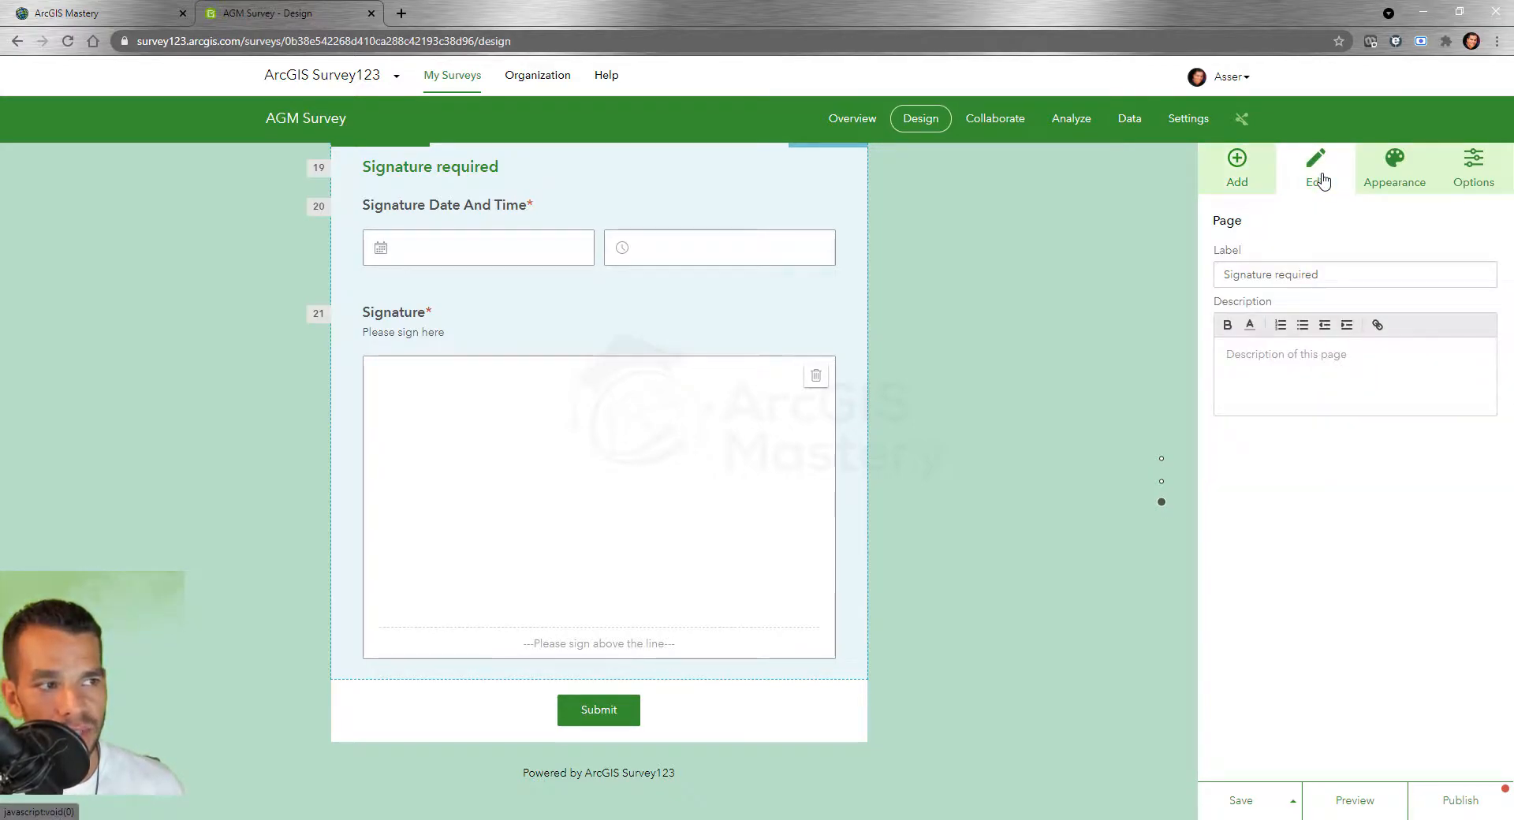
{"action": "left_click", "coordinate": [663, 326]}
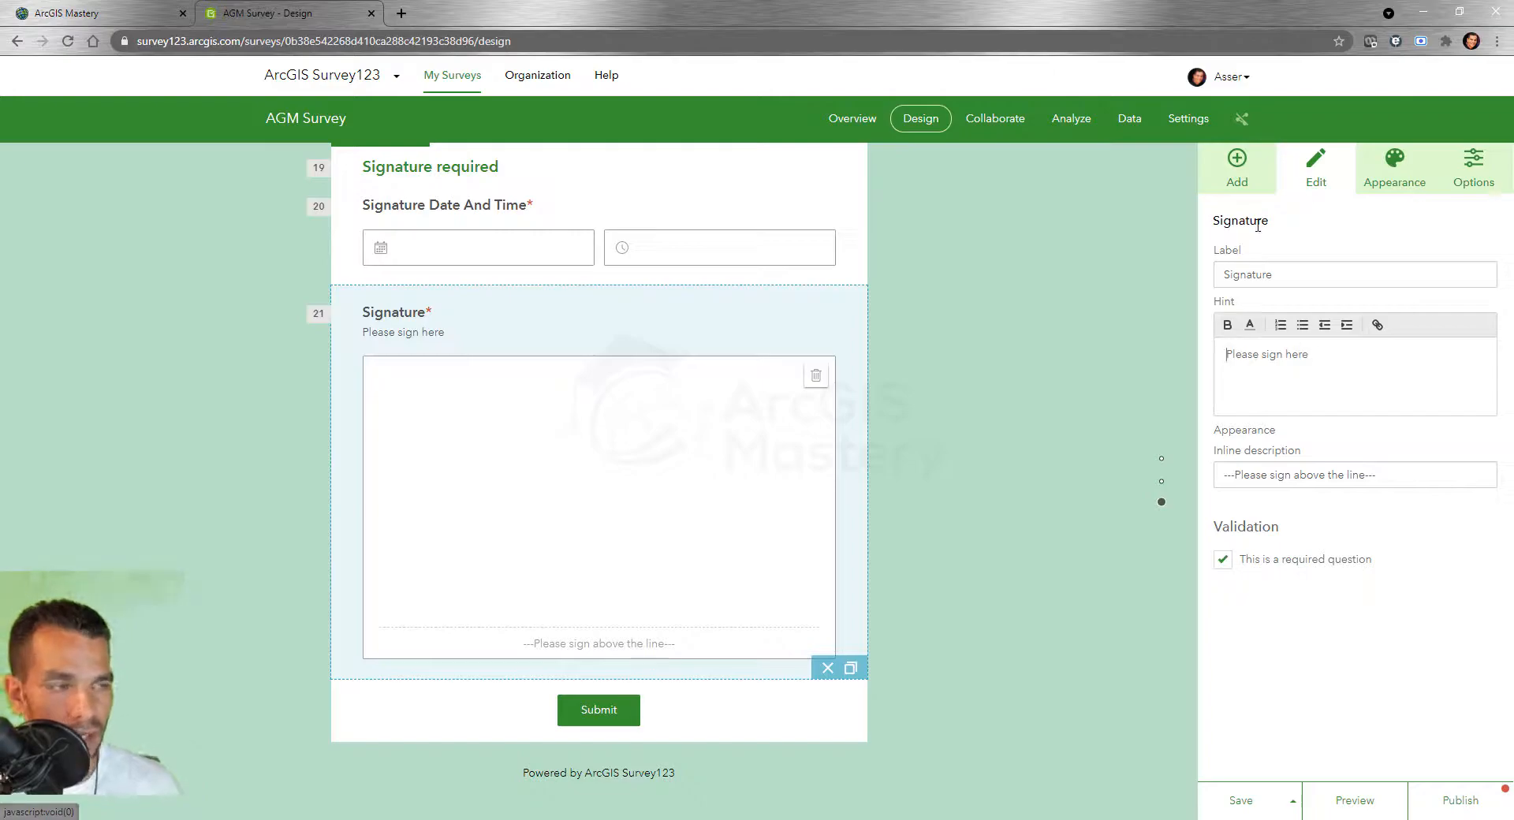
{"action": "left_click", "coordinate": [1249, 180]}
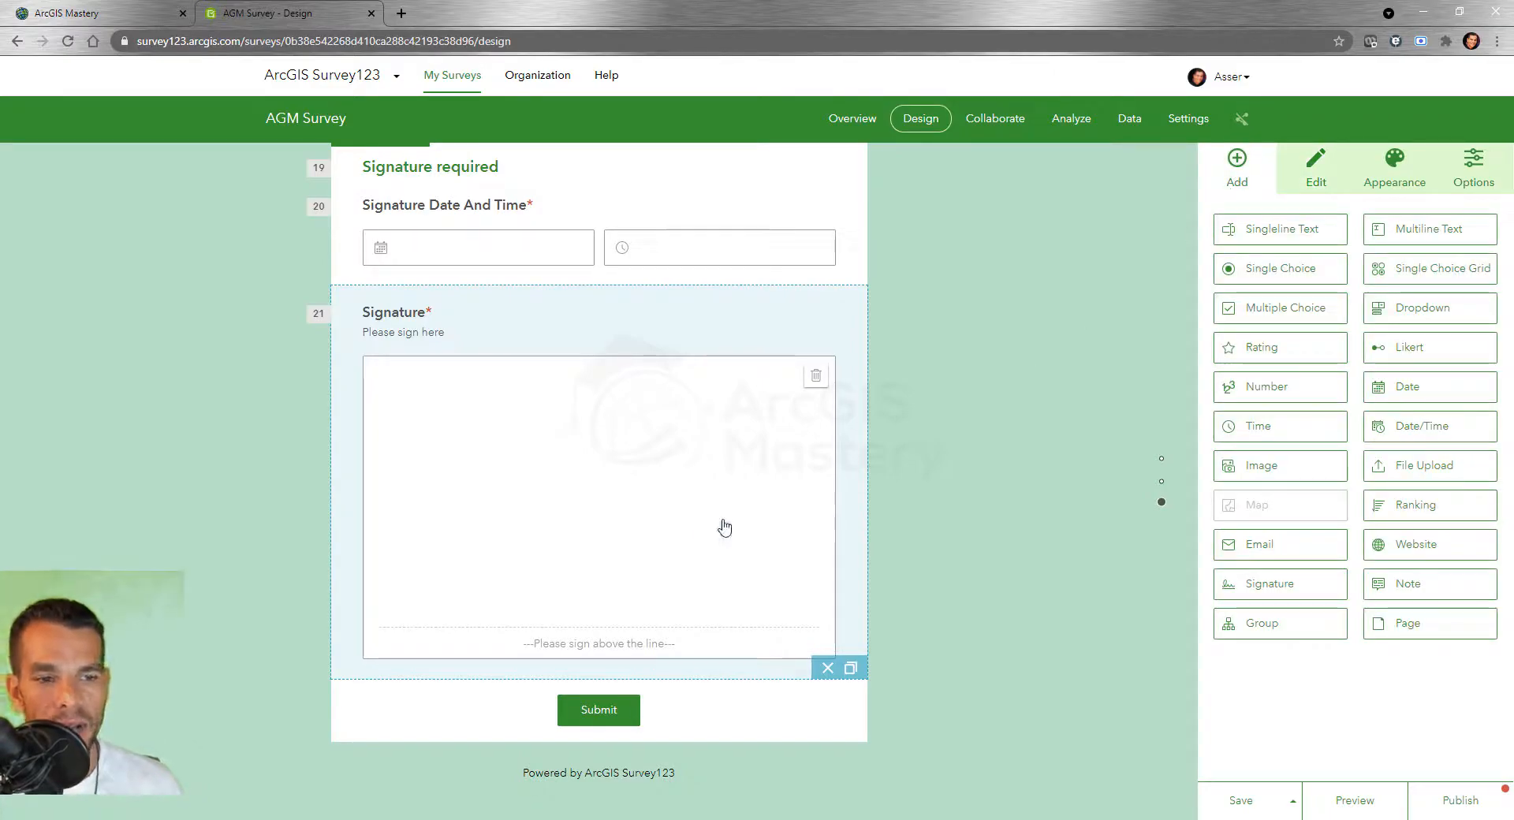
{"action": "scroll", "coordinate": [684, 544], "scroll_direction": "up", "scroll_amount": 15}
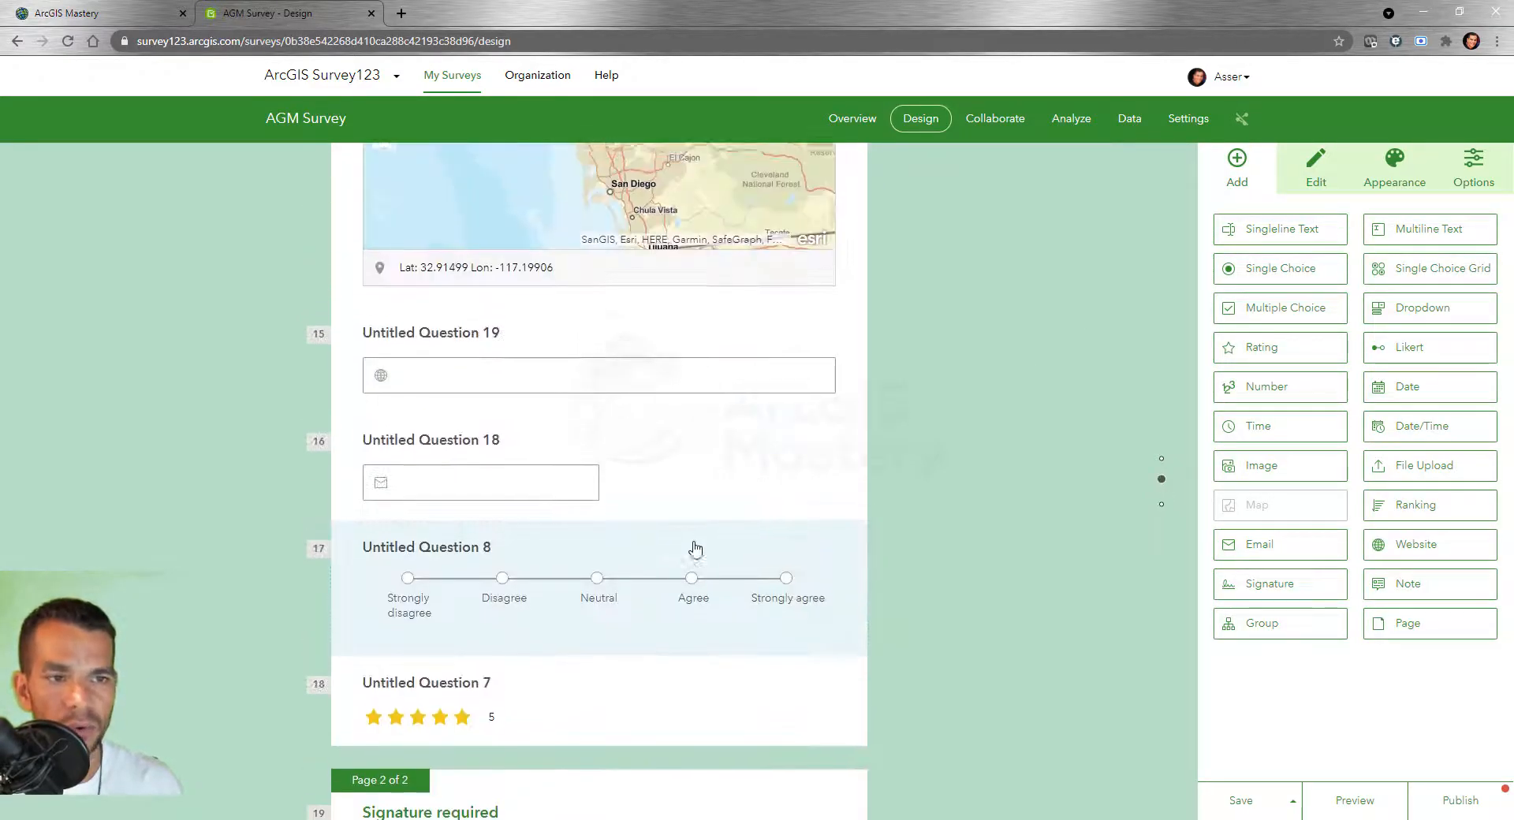
{"action": "scroll", "coordinate": [694, 550], "scroll_direction": "up", "scroll_amount": 20}
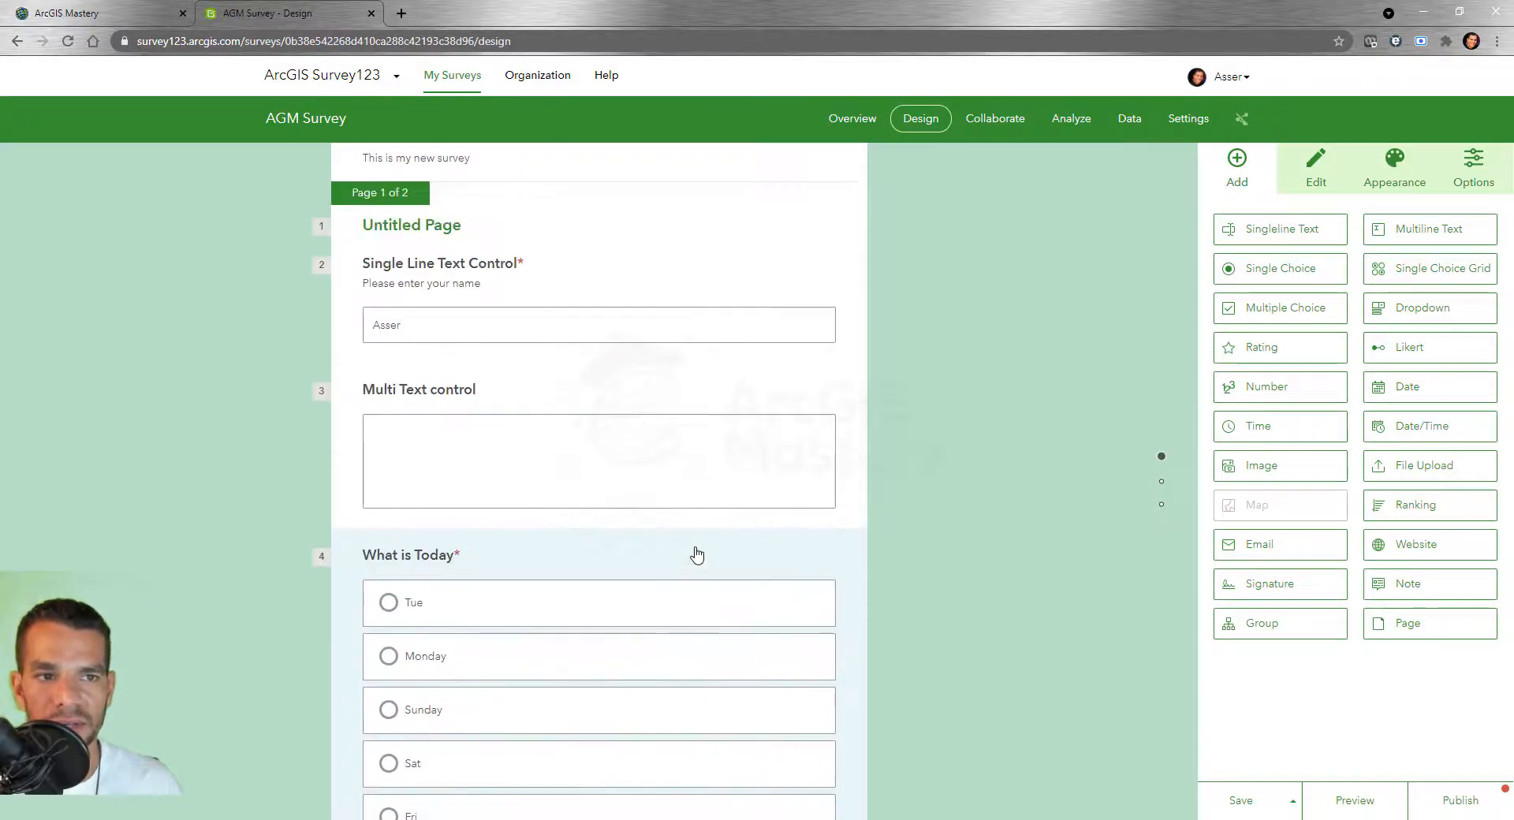
Look over the first page's questions down to the Attachment Group and save the survey
{"action": "scroll", "coordinate": [698, 556], "scroll_direction": "up", "scroll_amount": 1}
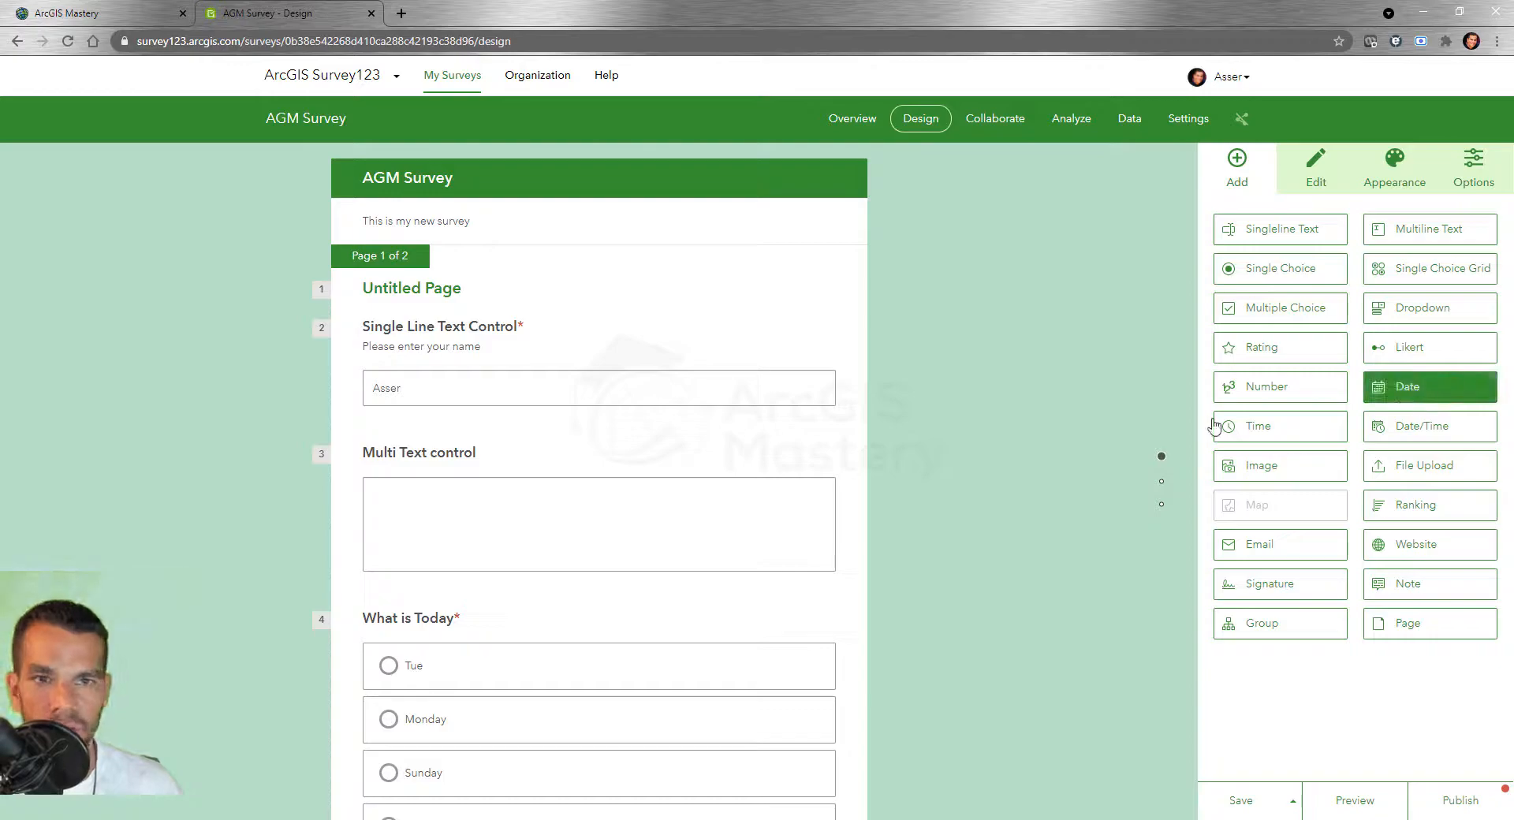
{"action": "scroll", "coordinate": [683, 463], "scroll_direction": "down", "scroll_amount": 15}
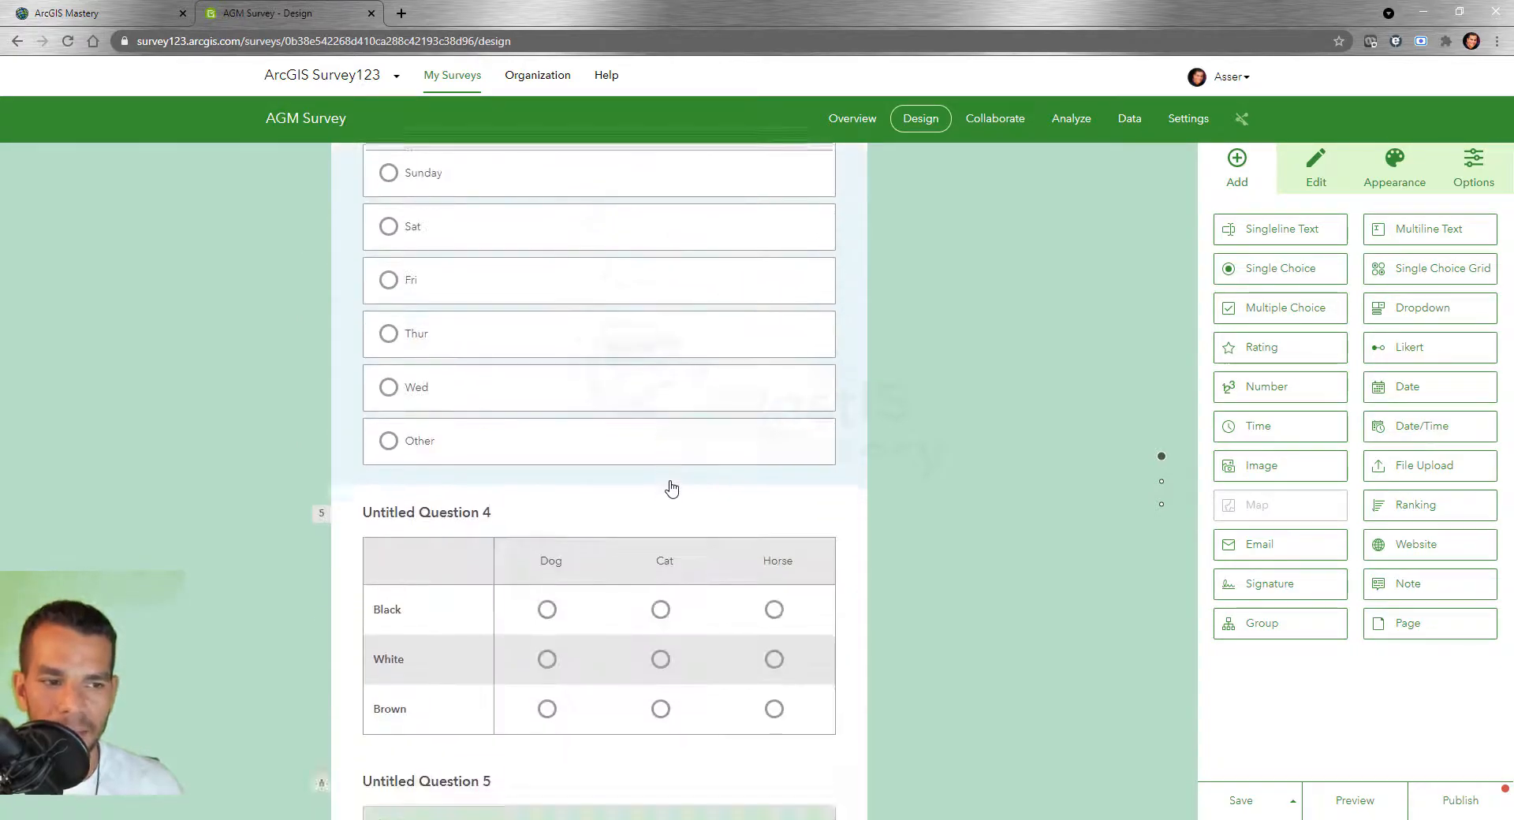
{"action": "scroll", "coordinate": [673, 490], "scroll_direction": "down", "scroll_amount": 5}
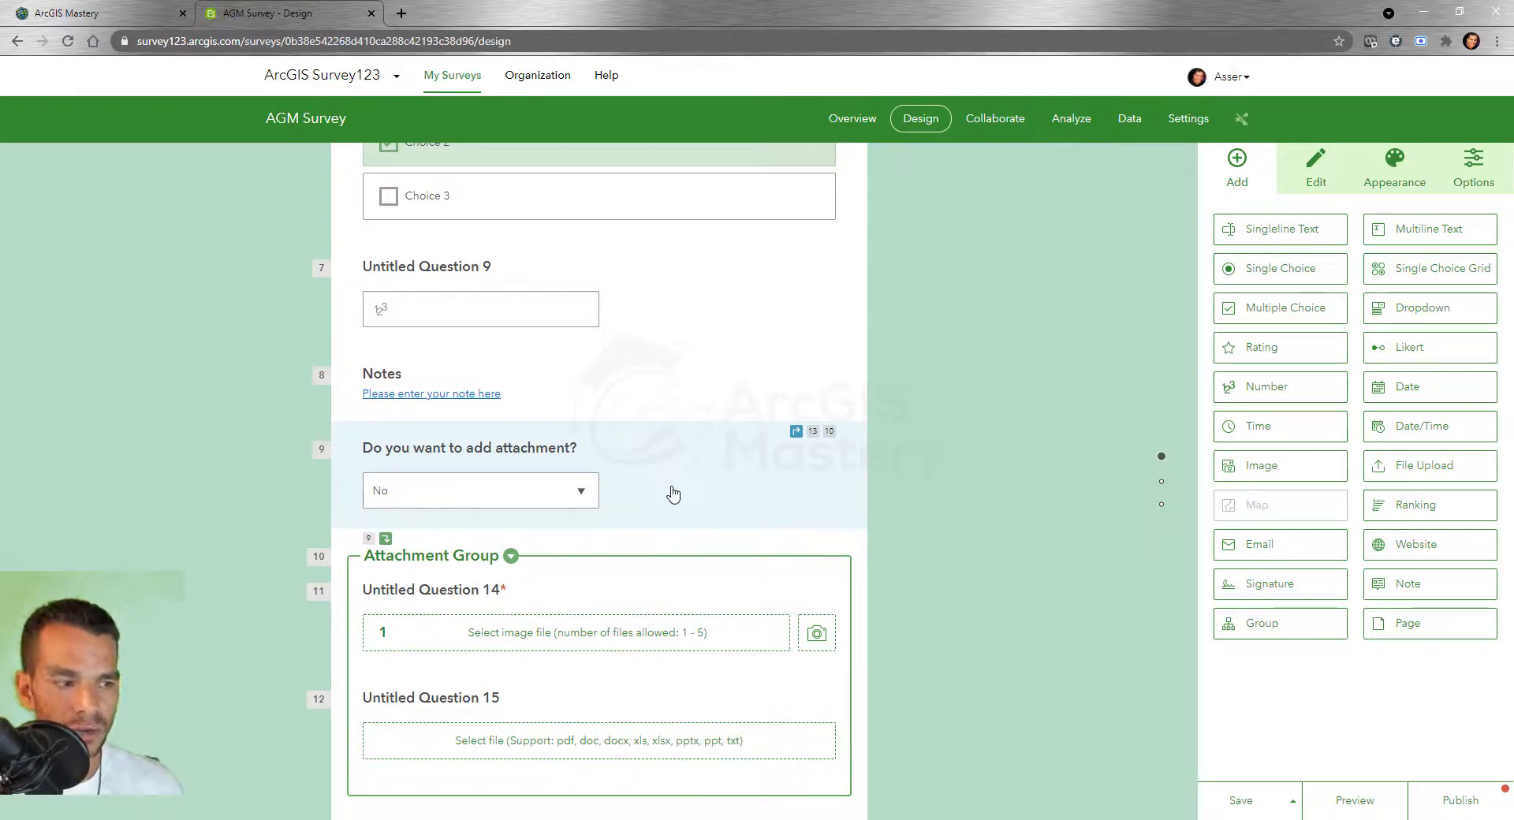
{"action": "left_click", "coordinate": [1254, 802]}
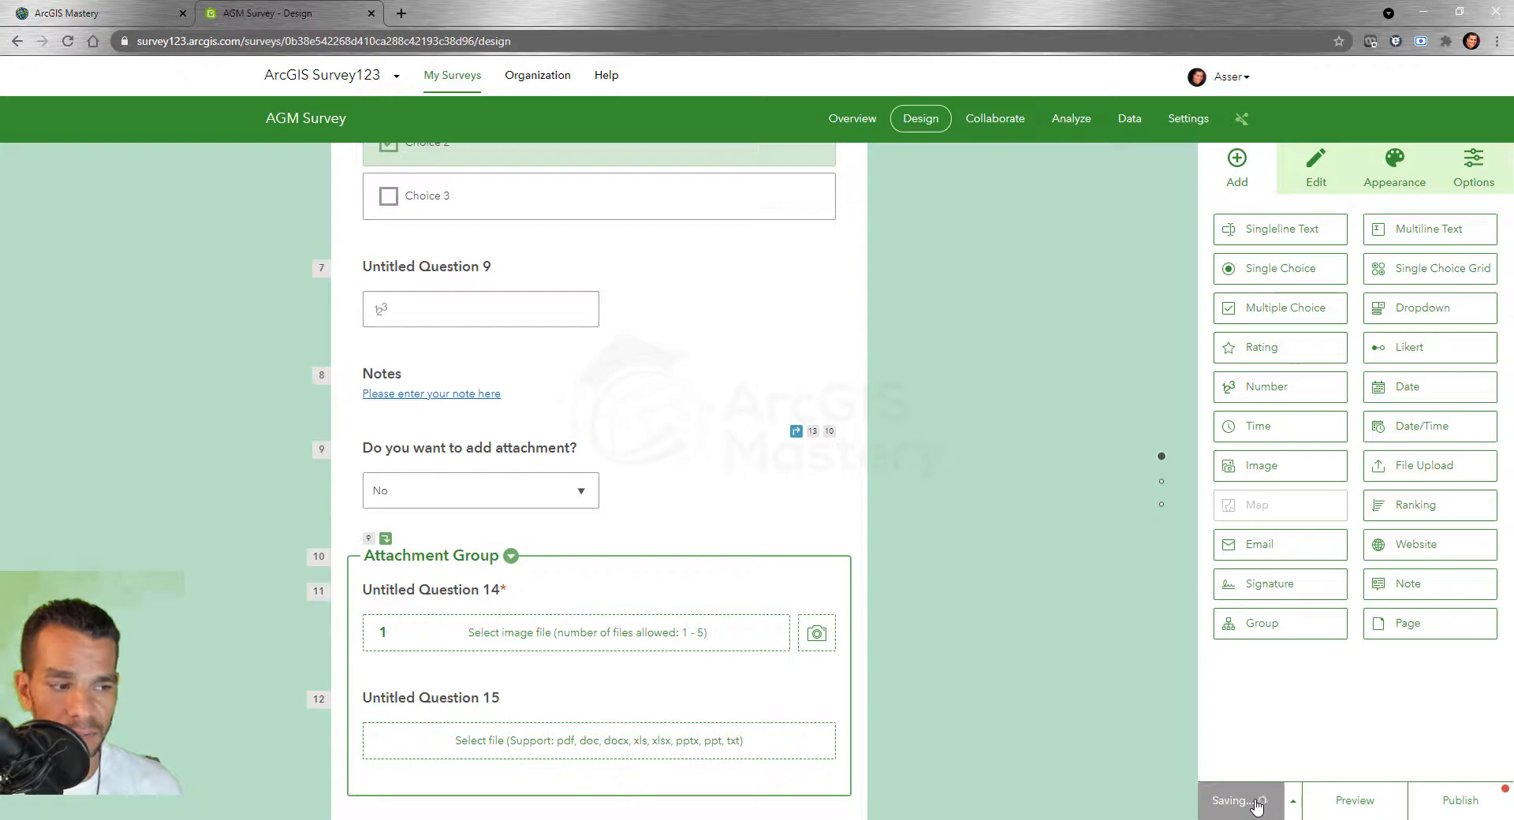
{"action": "left_click", "coordinate": [1293, 803]}
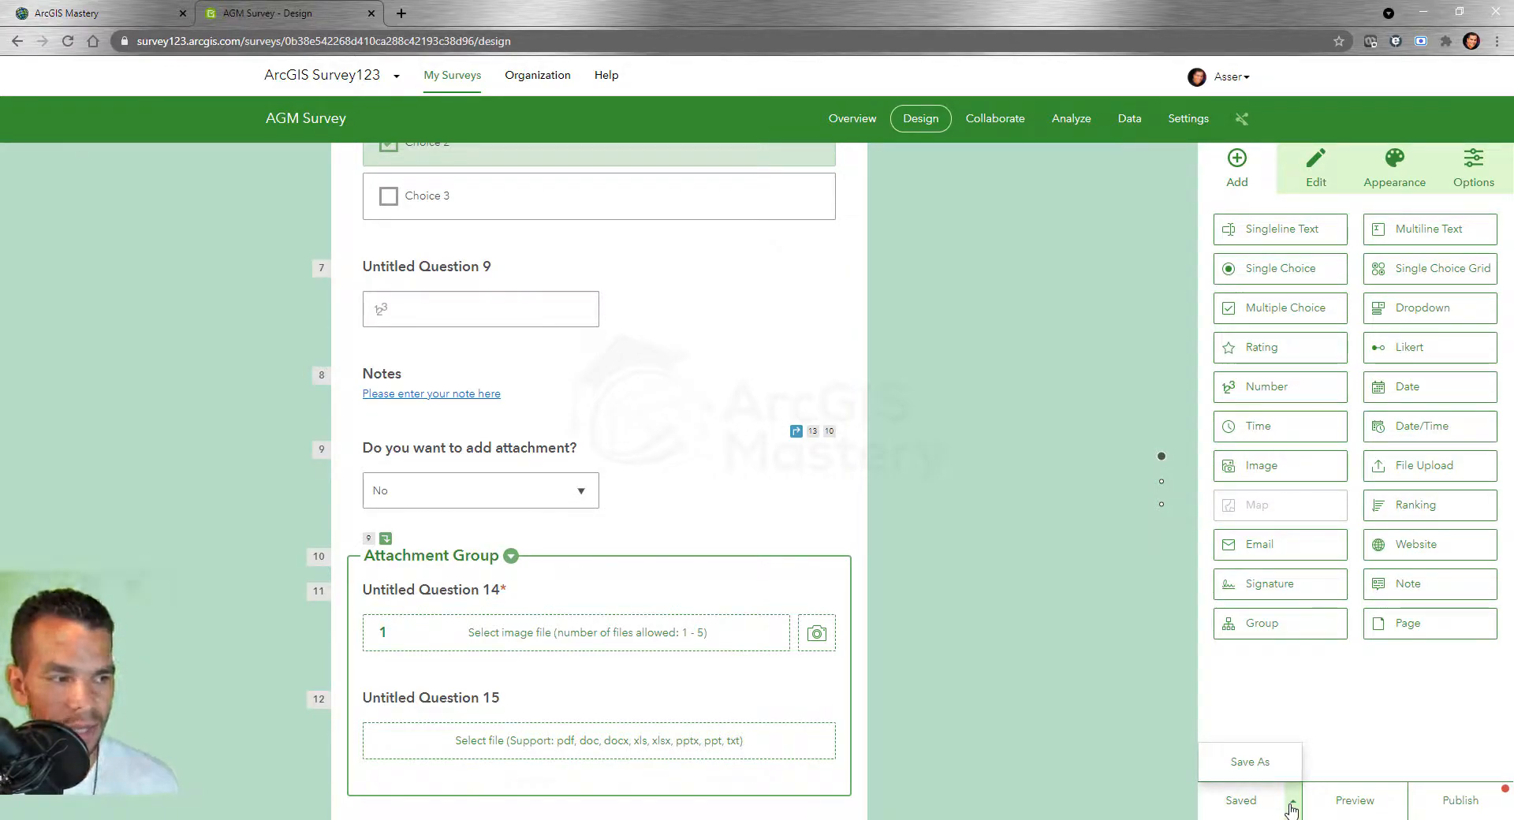
Preview the survey, advance to its first question page, answer What is Today with Sunday and choose Cat for the White row in Untitled Question 4
{"action": "left_click", "coordinate": [1352, 809]}
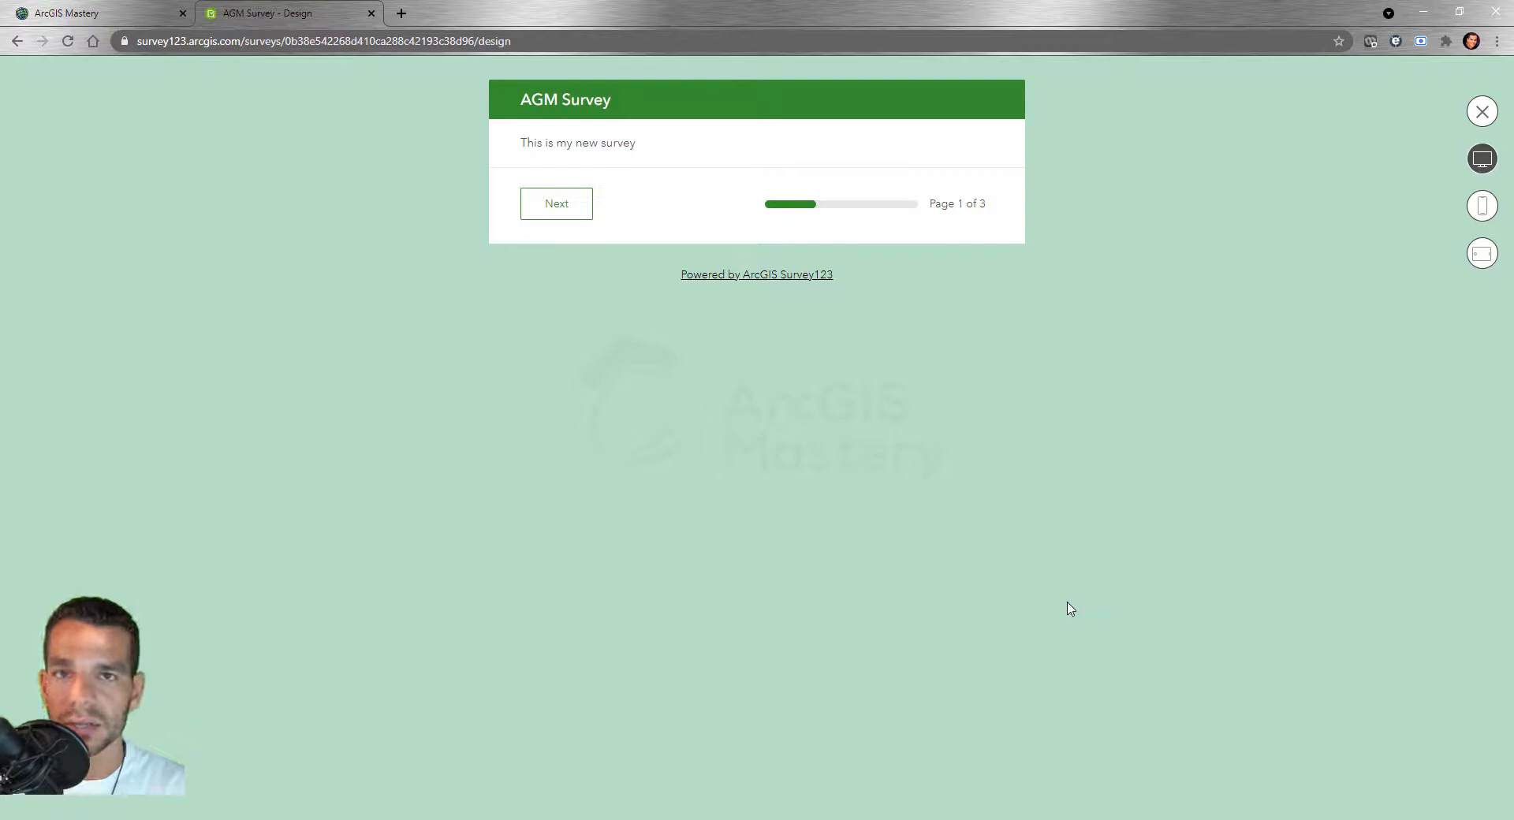
{"action": "left_click", "coordinate": [543, 206]}
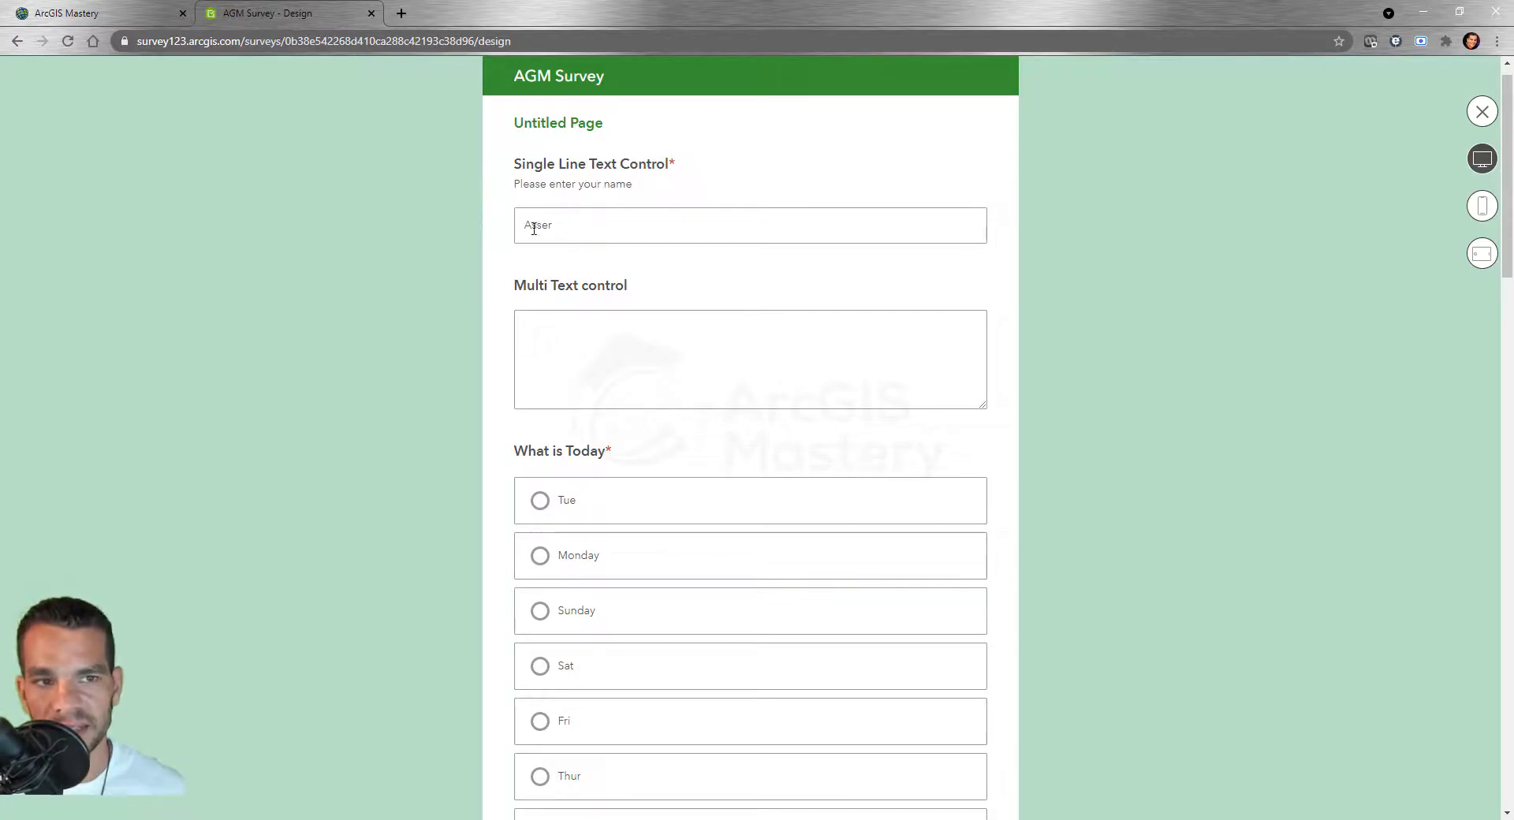
{"action": "scroll", "coordinate": [594, 362], "scroll_direction": "down", "scroll_amount": 6}
{"action": "left_click", "coordinate": [543, 141]}
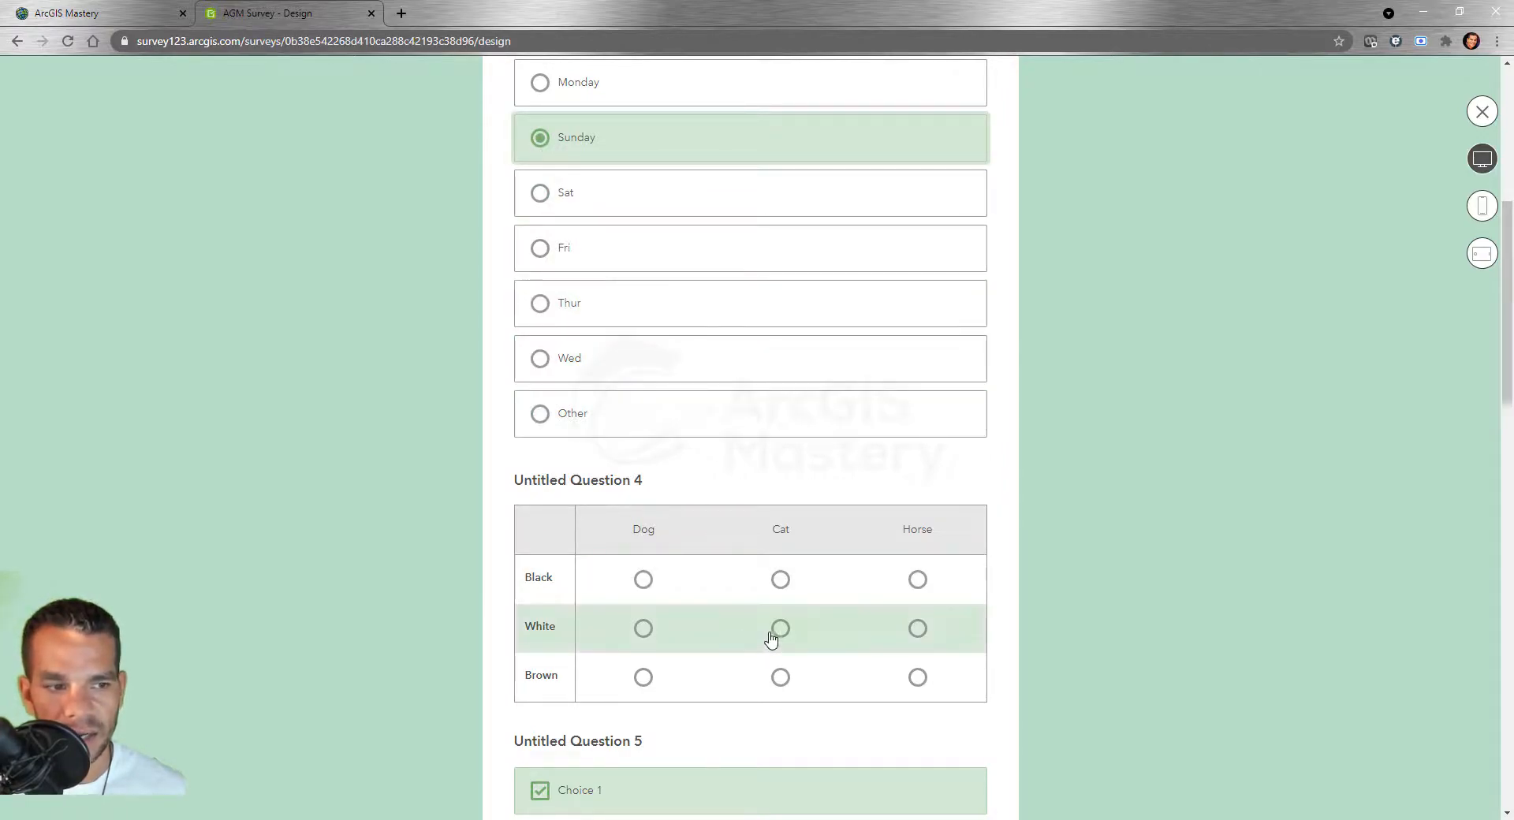
{"action": "left_click", "coordinate": [779, 629]}
In the preview, deselect Choice 2 in Untitled Question 5 and enter 6546546 in Untitled Question 9
{"action": "scroll", "coordinate": [673, 494], "scroll_direction": "down", "scroll_amount": 8}
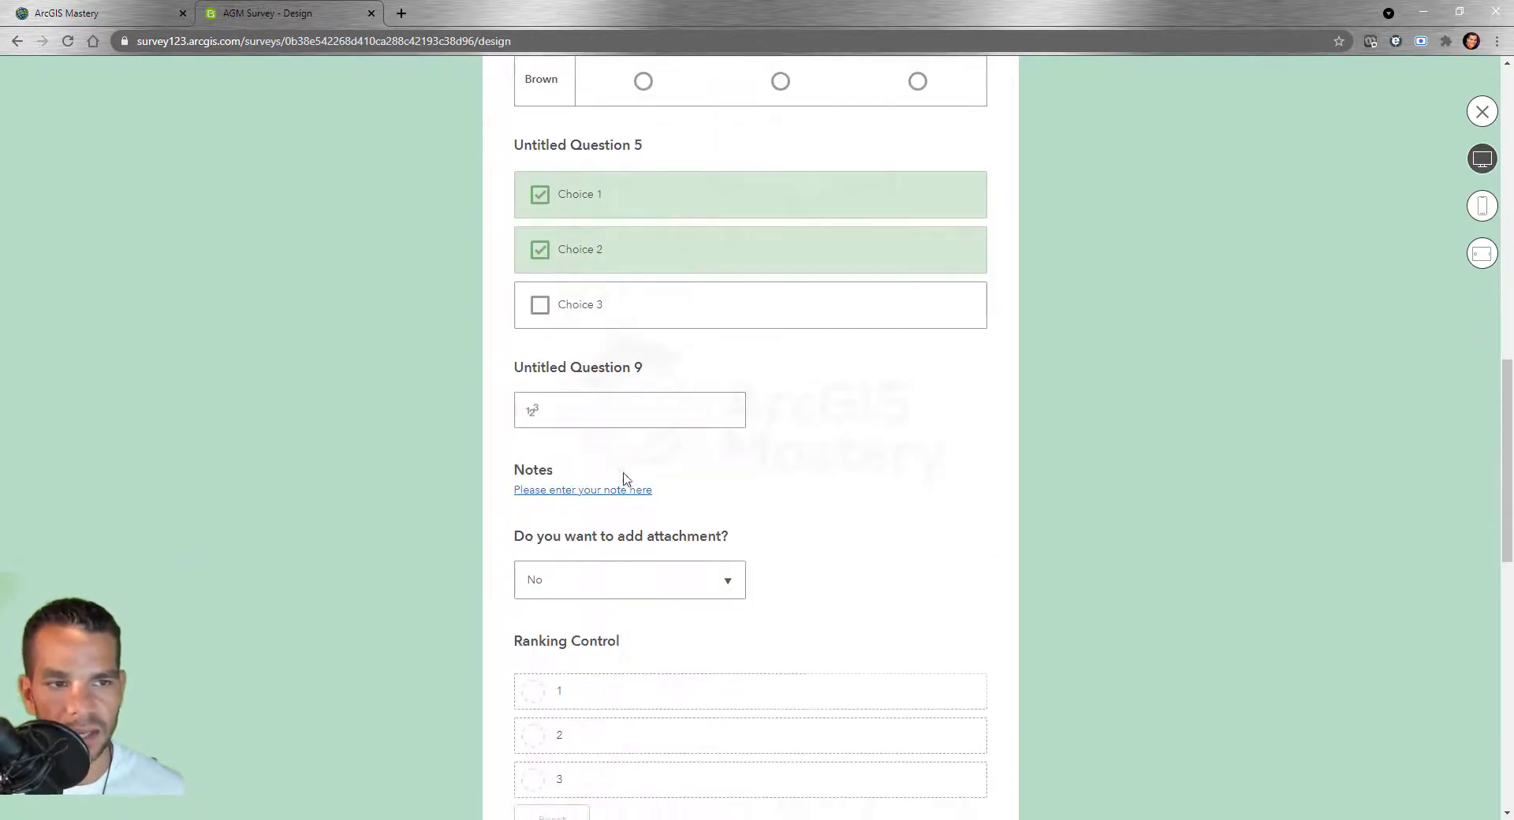
{"action": "left_click", "coordinate": [543, 216]}
{"action": "left_click", "coordinate": [584, 367]}
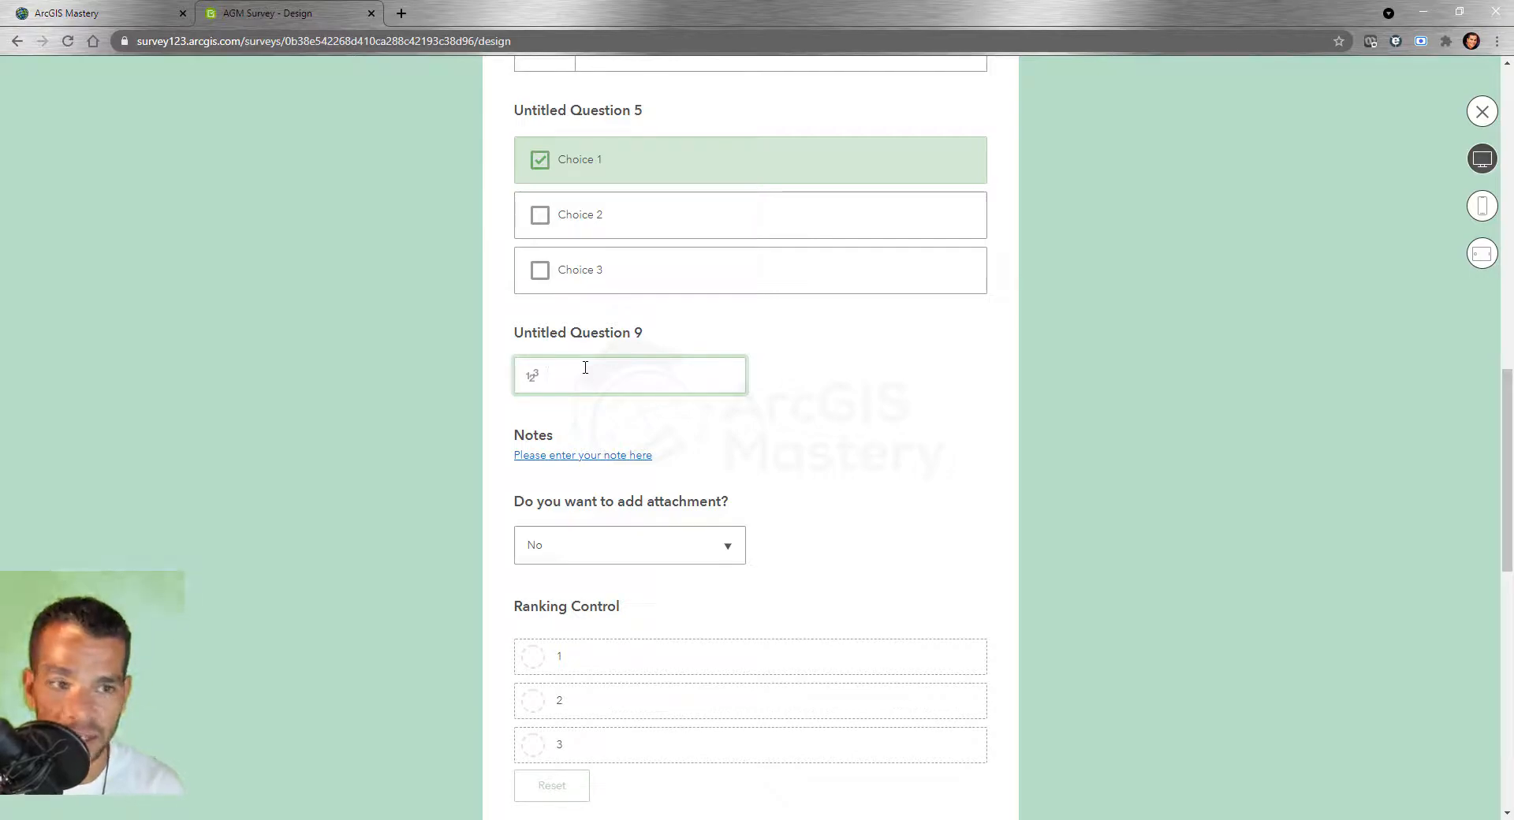
{"action": "type", "text": "6546545"}
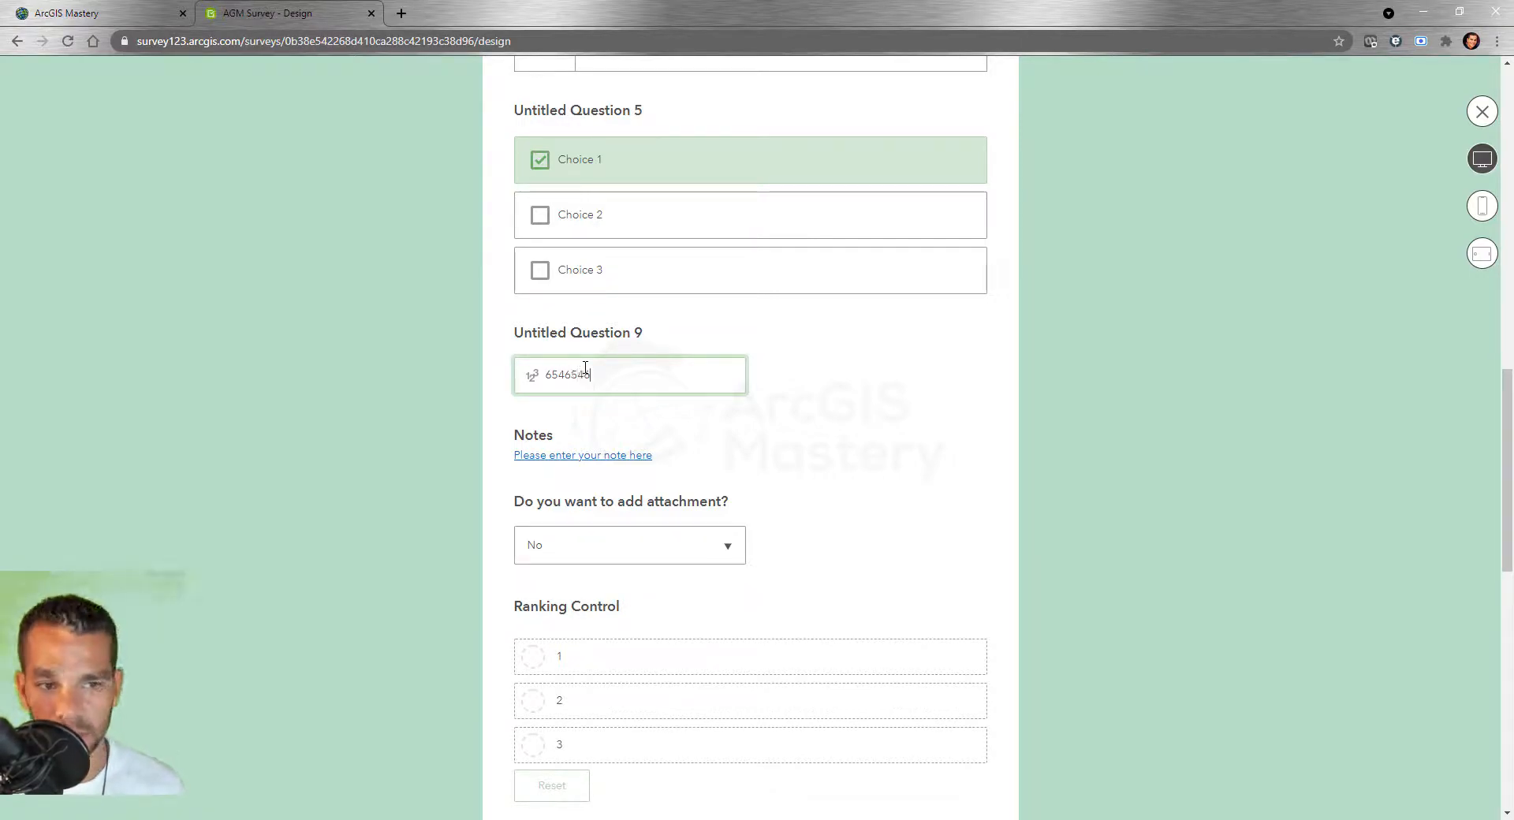
Test the attachment rule in the preview by clearing the "Do you want to add attachment?" answer and choosing Yes
{"action": "scroll", "coordinate": [699, 473], "scroll_direction": "down", "scroll_amount": 2}
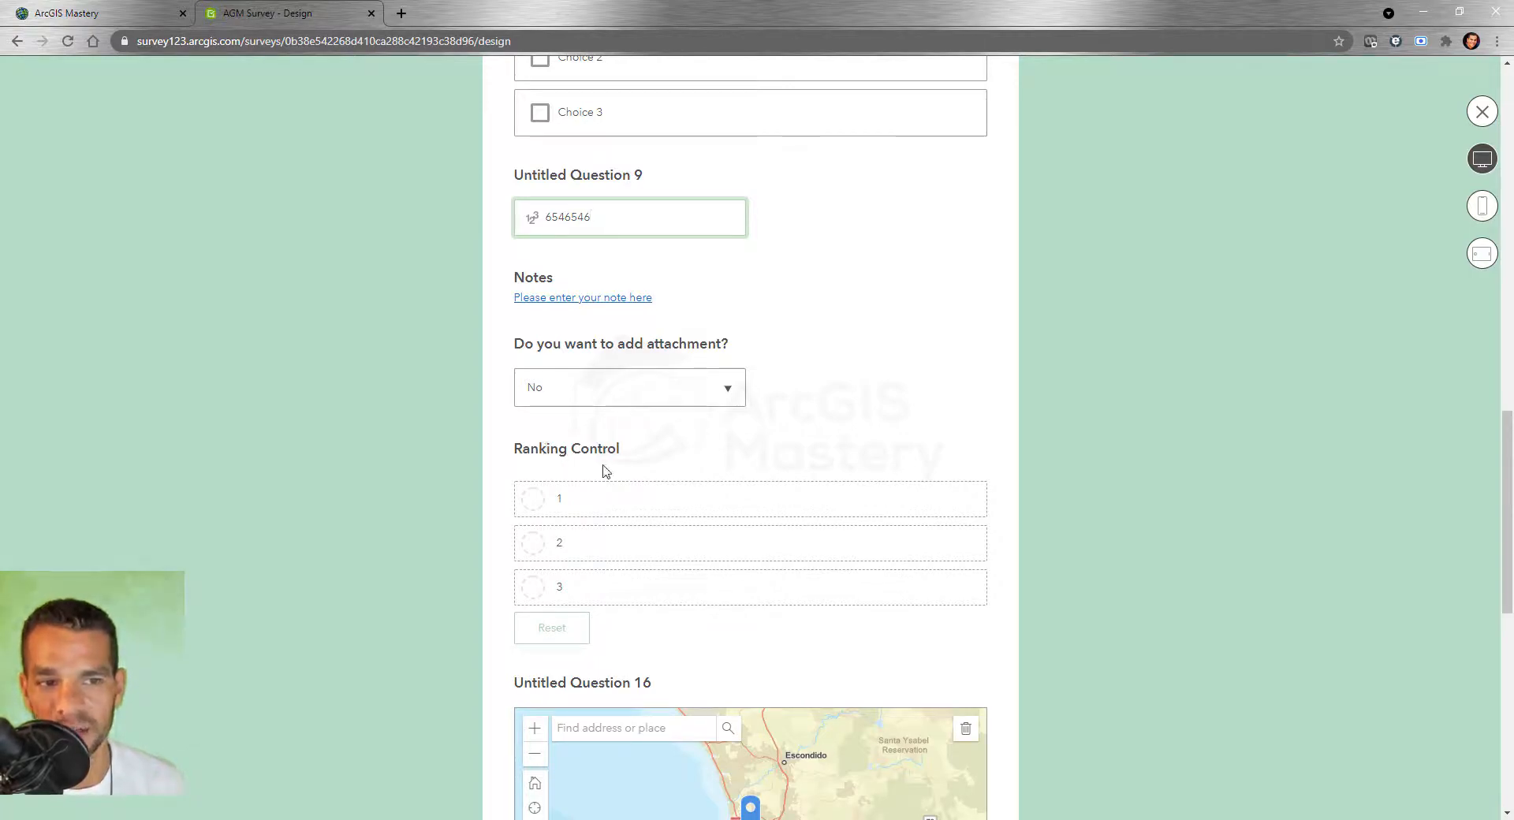
{"action": "left_click", "coordinate": [737, 396]}
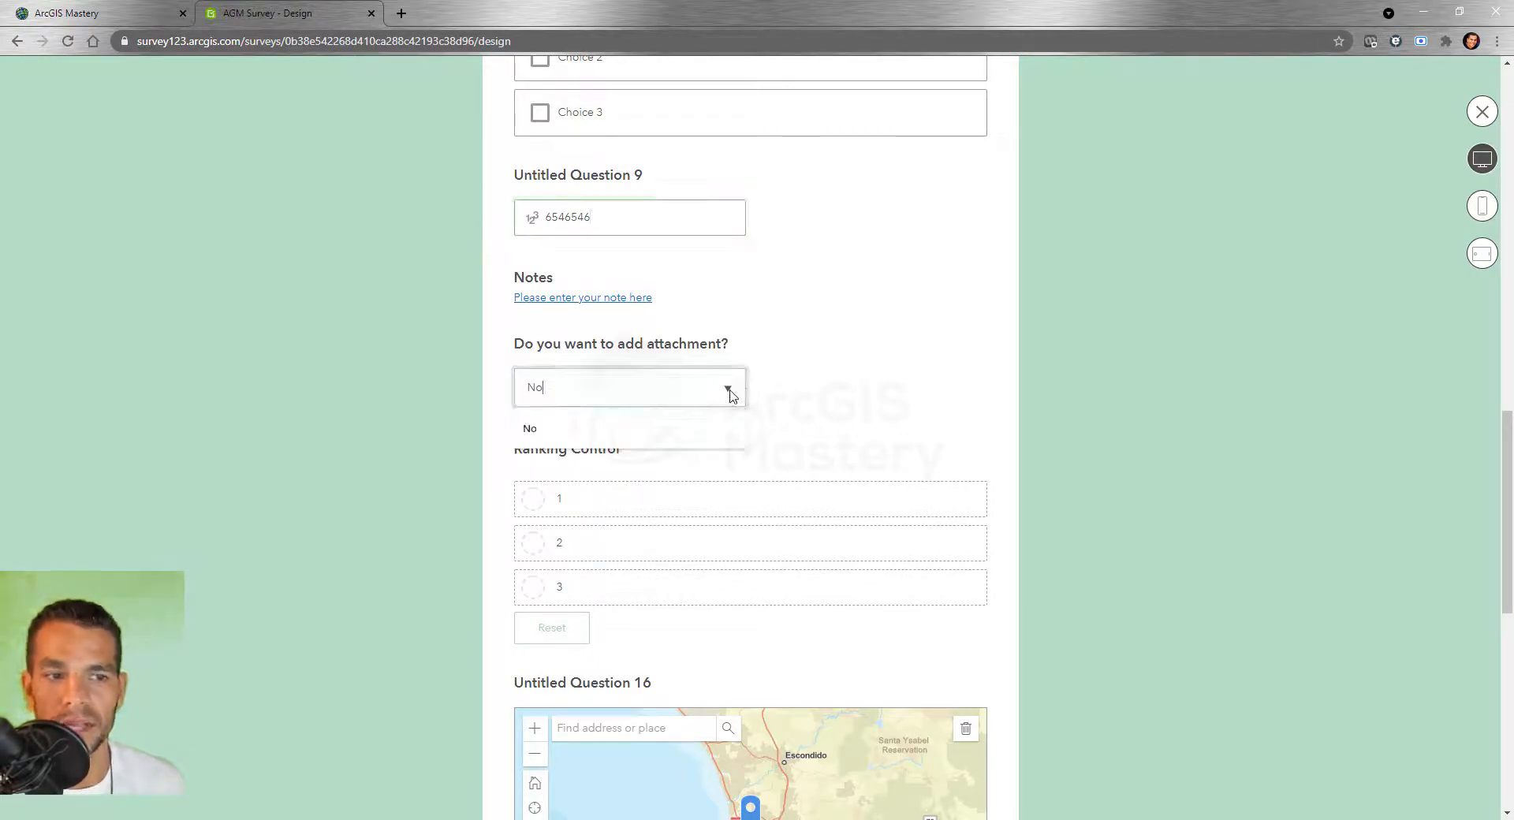
{"action": "left_click_drag", "start_coordinate": [575, 387], "coordinate": [362, 398]}
{"action": "key", "text": "BackSpace"}
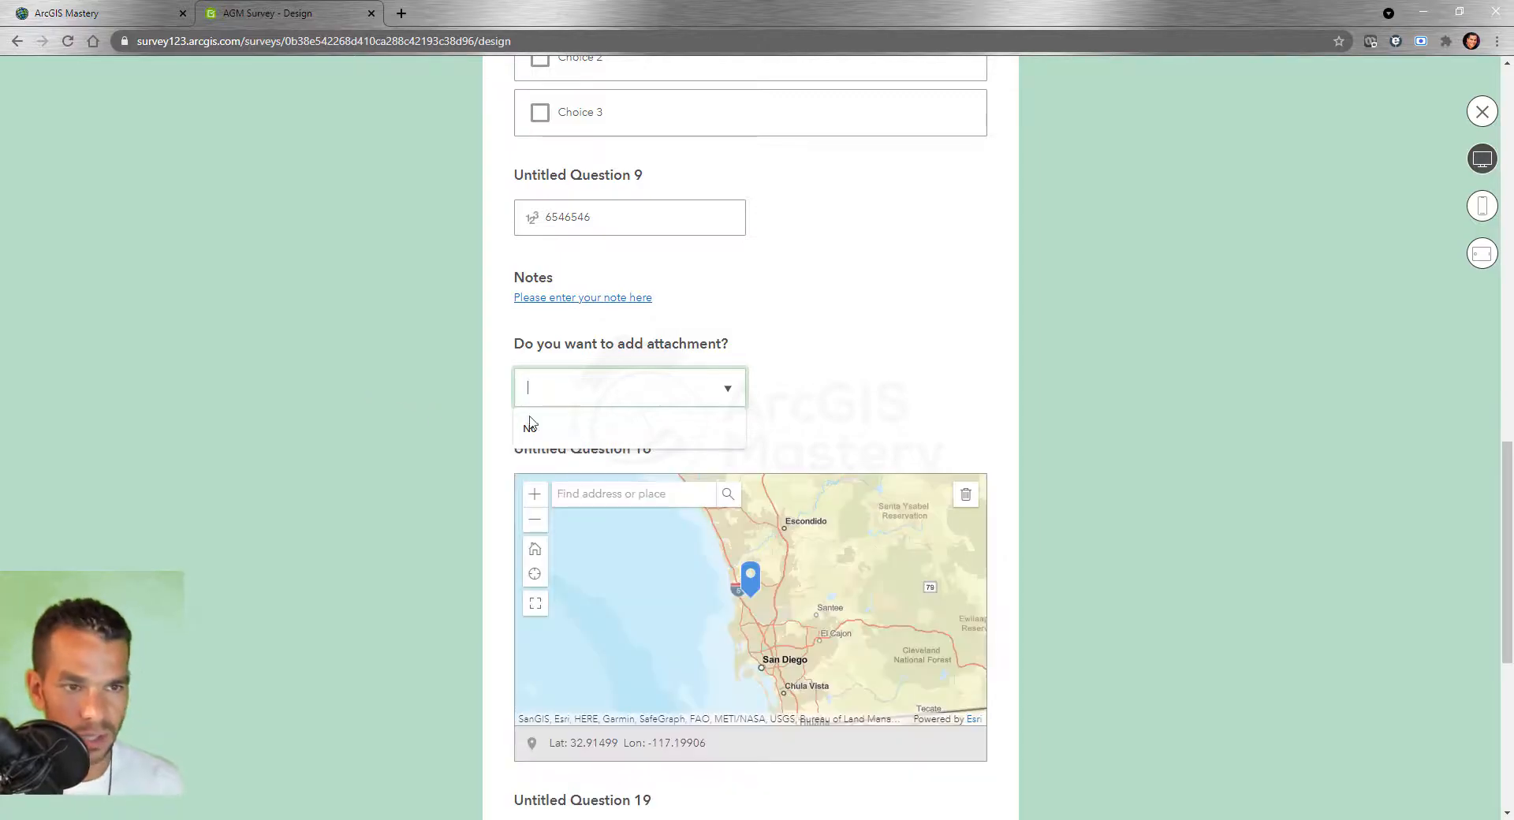
{"action": "left_click", "coordinate": [737, 397]}
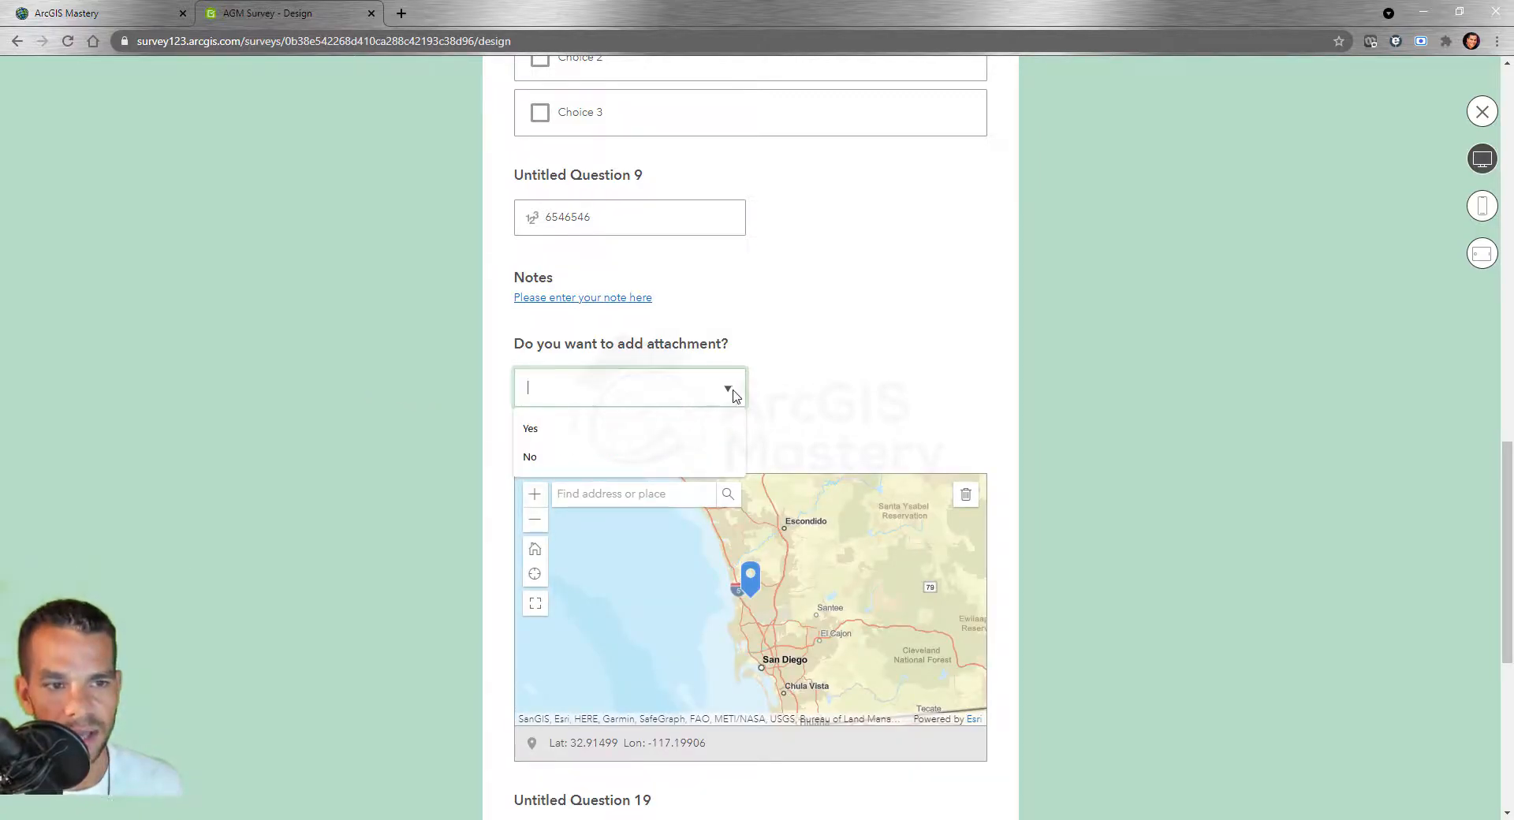
{"action": "left_click", "coordinate": [596, 429]}
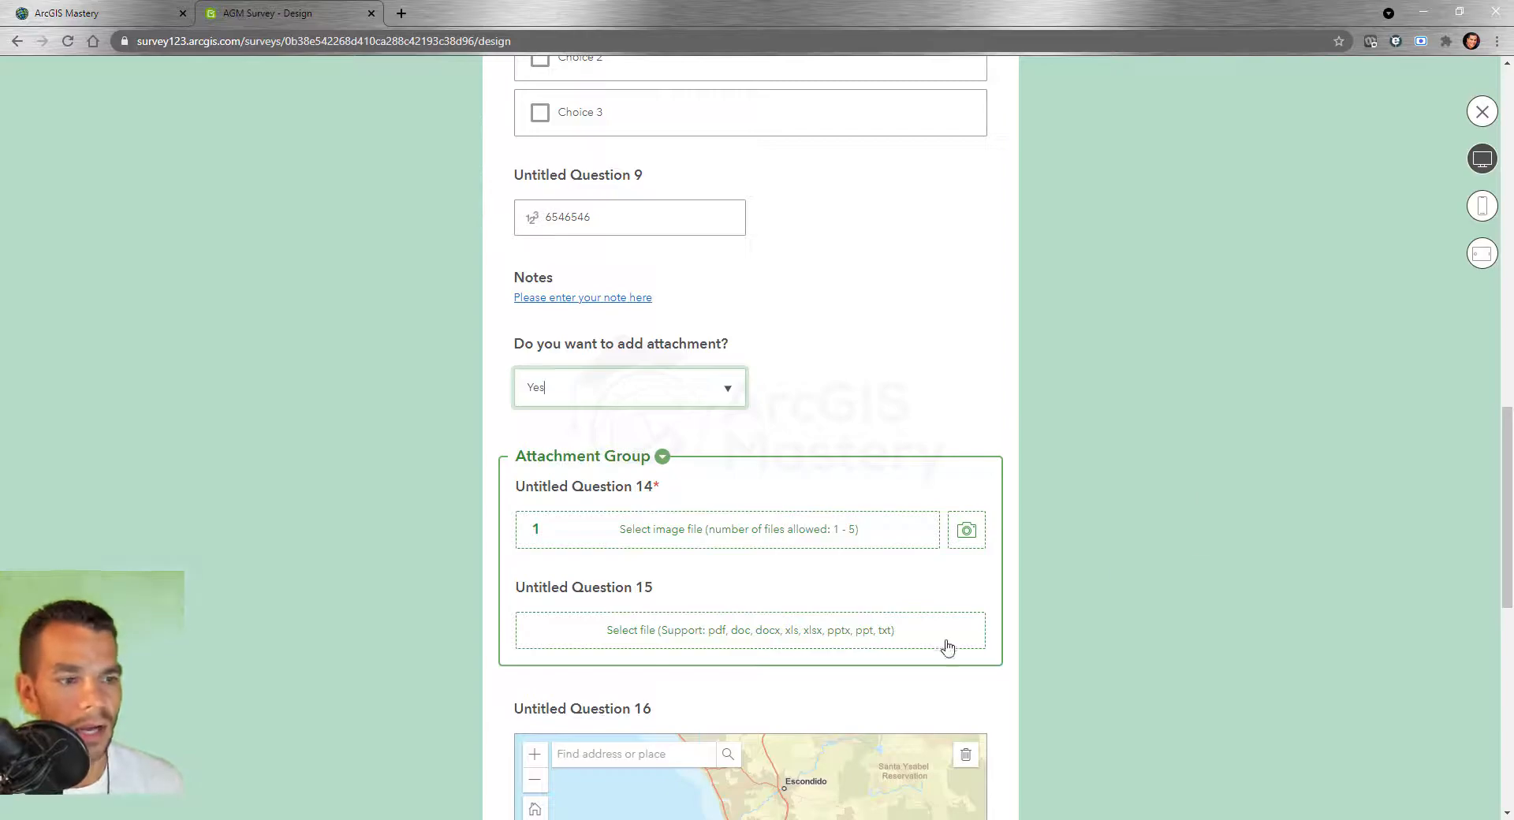
Switch the preview to the phone layout and check how the questions are displayed
{"action": "left_click", "coordinate": [1485, 206]}
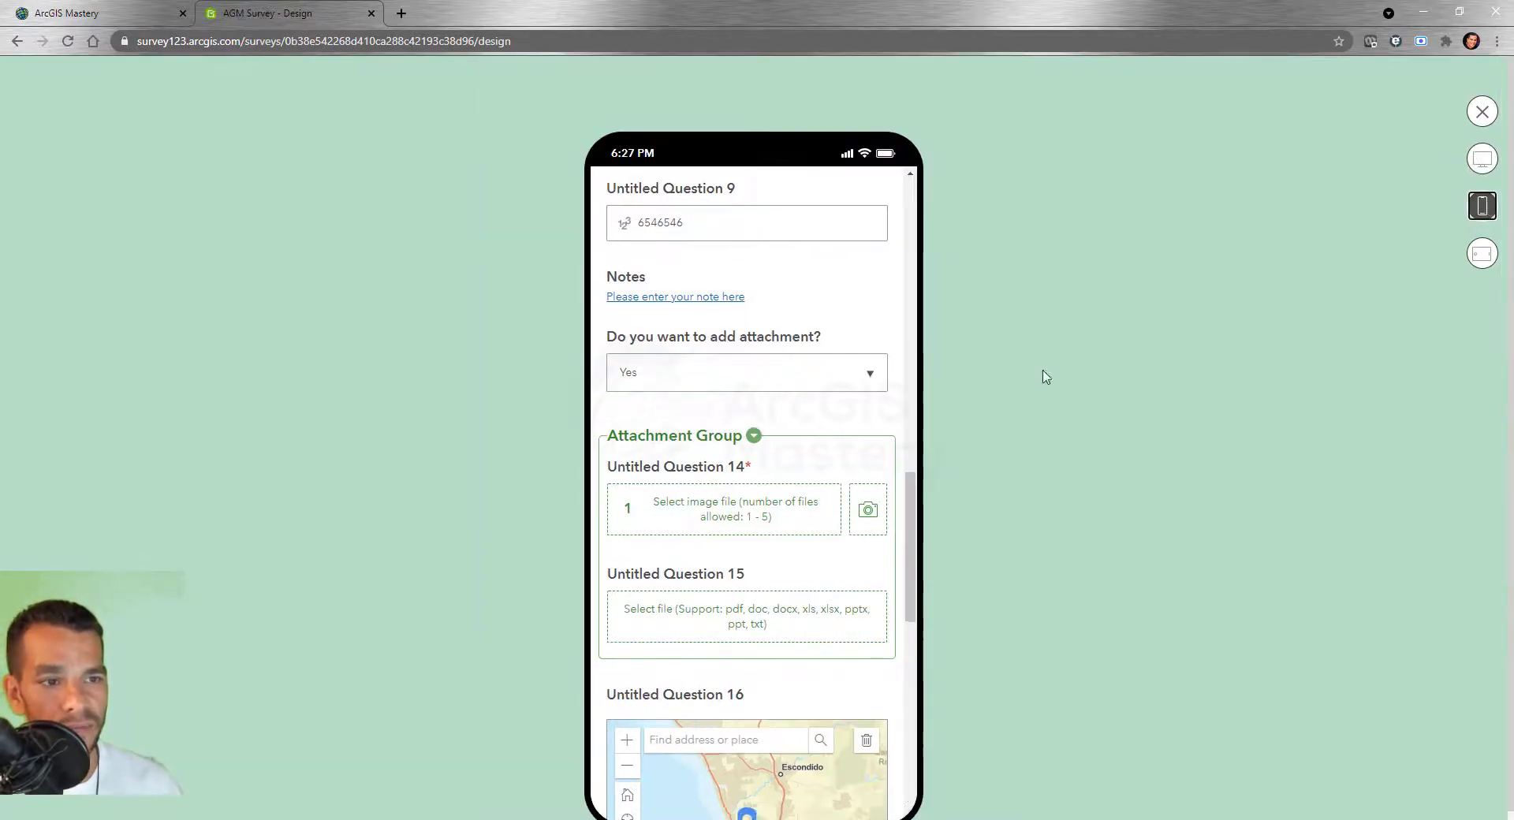
{"action": "scroll", "coordinate": [798, 457], "scroll_direction": "down", "scroll_amount": 4}
{"action": "scroll", "coordinate": [799, 506], "scroll_direction": "up", "scroll_amount": 15}
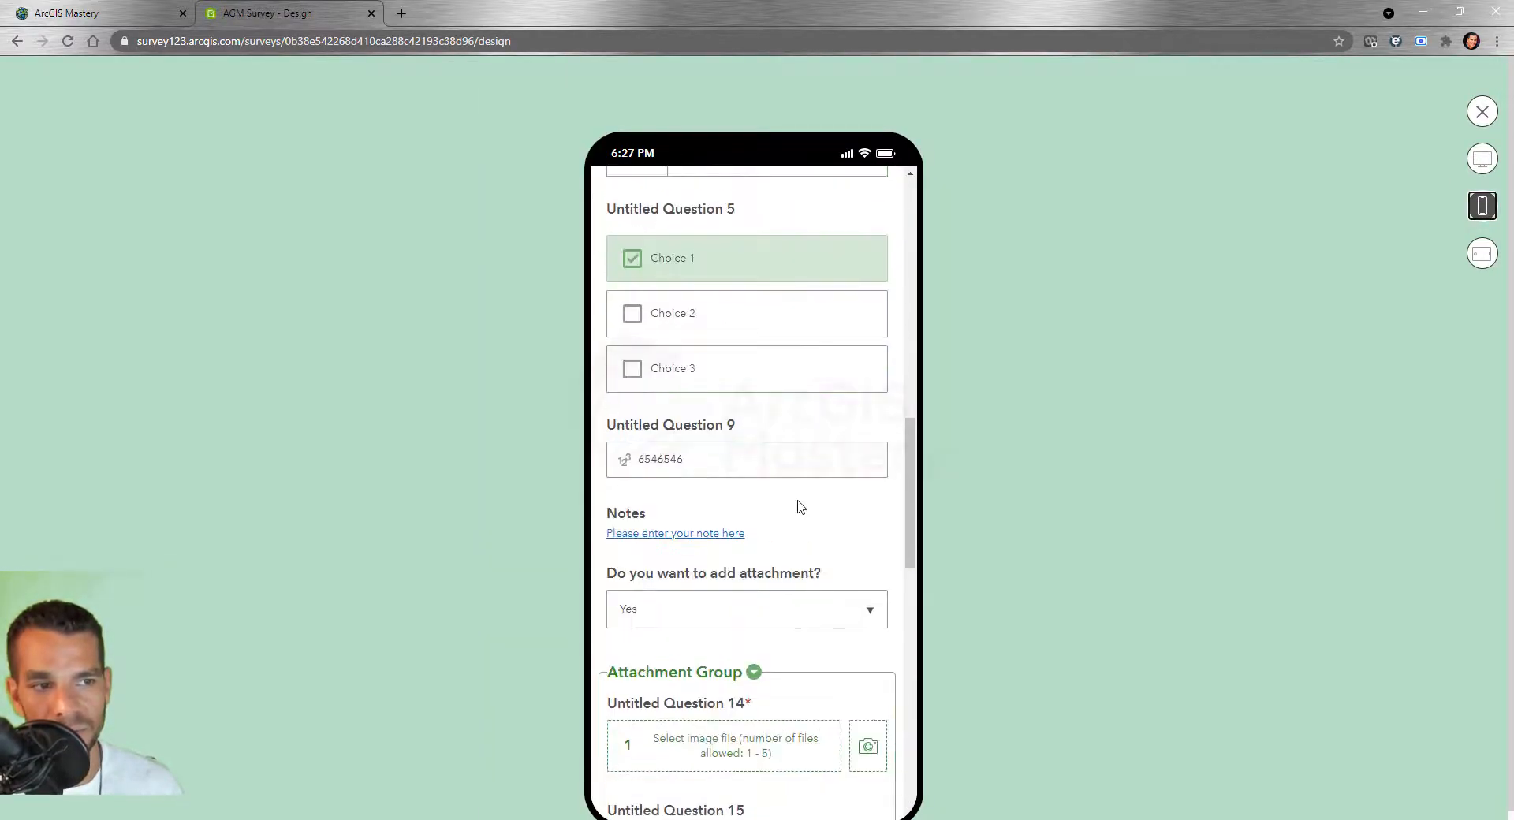
Examine the whole question page in the tablet layout, from the rating question back up to the text questions, and close the preview
{"action": "left_click", "coordinate": [1483, 253]}
{"action": "scroll", "coordinate": [838, 429], "scroll_direction": "down", "scroll_amount": 9}
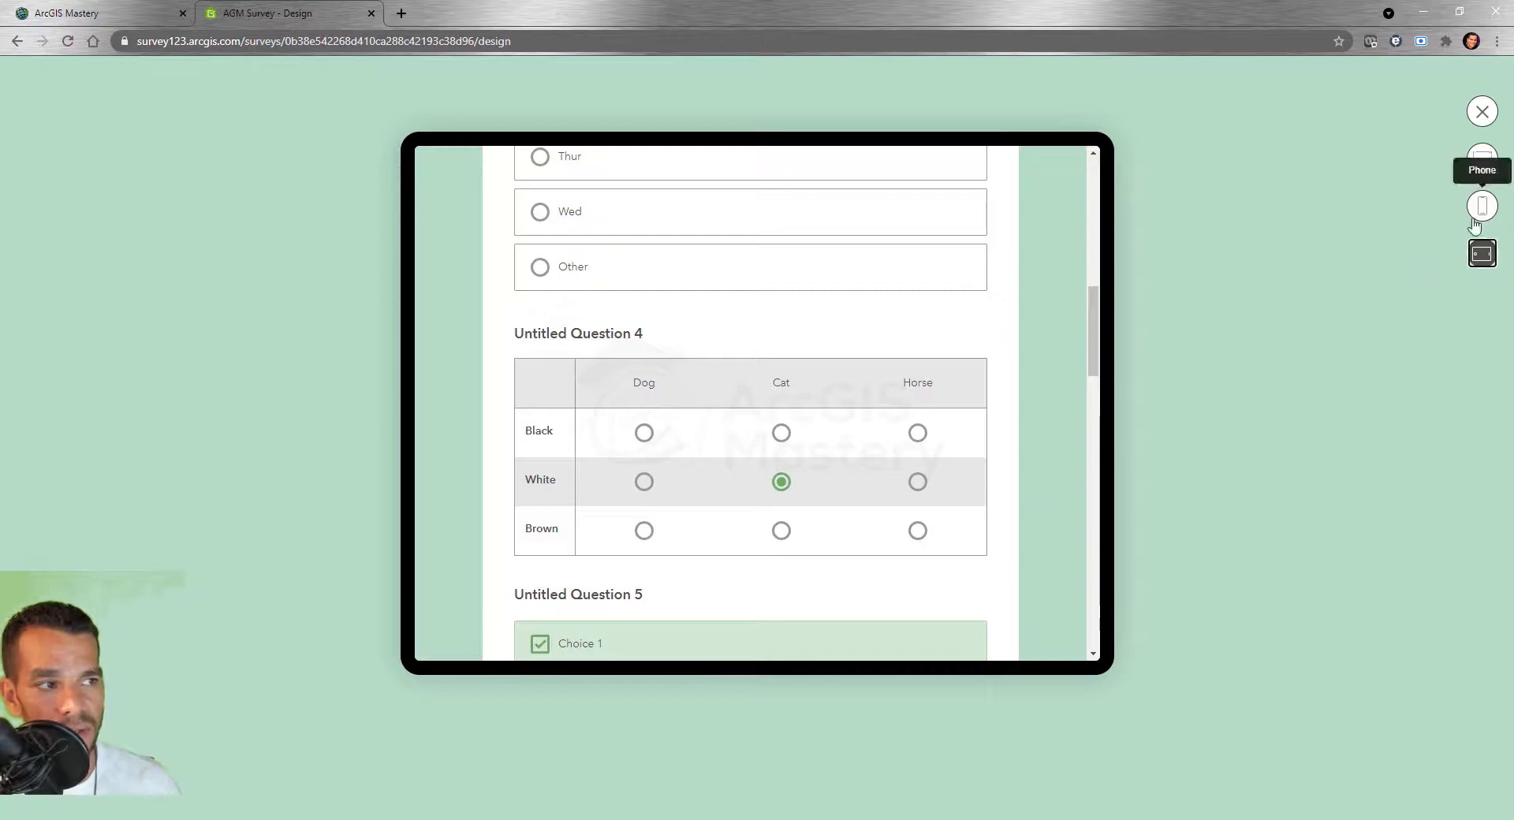
{"action": "scroll", "coordinate": [876, 355], "scroll_direction": "down", "scroll_amount": 4}
{"action": "scroll", "coordinate": [876, 384], "scroll_direction": "down", "scroll_amount": 8}
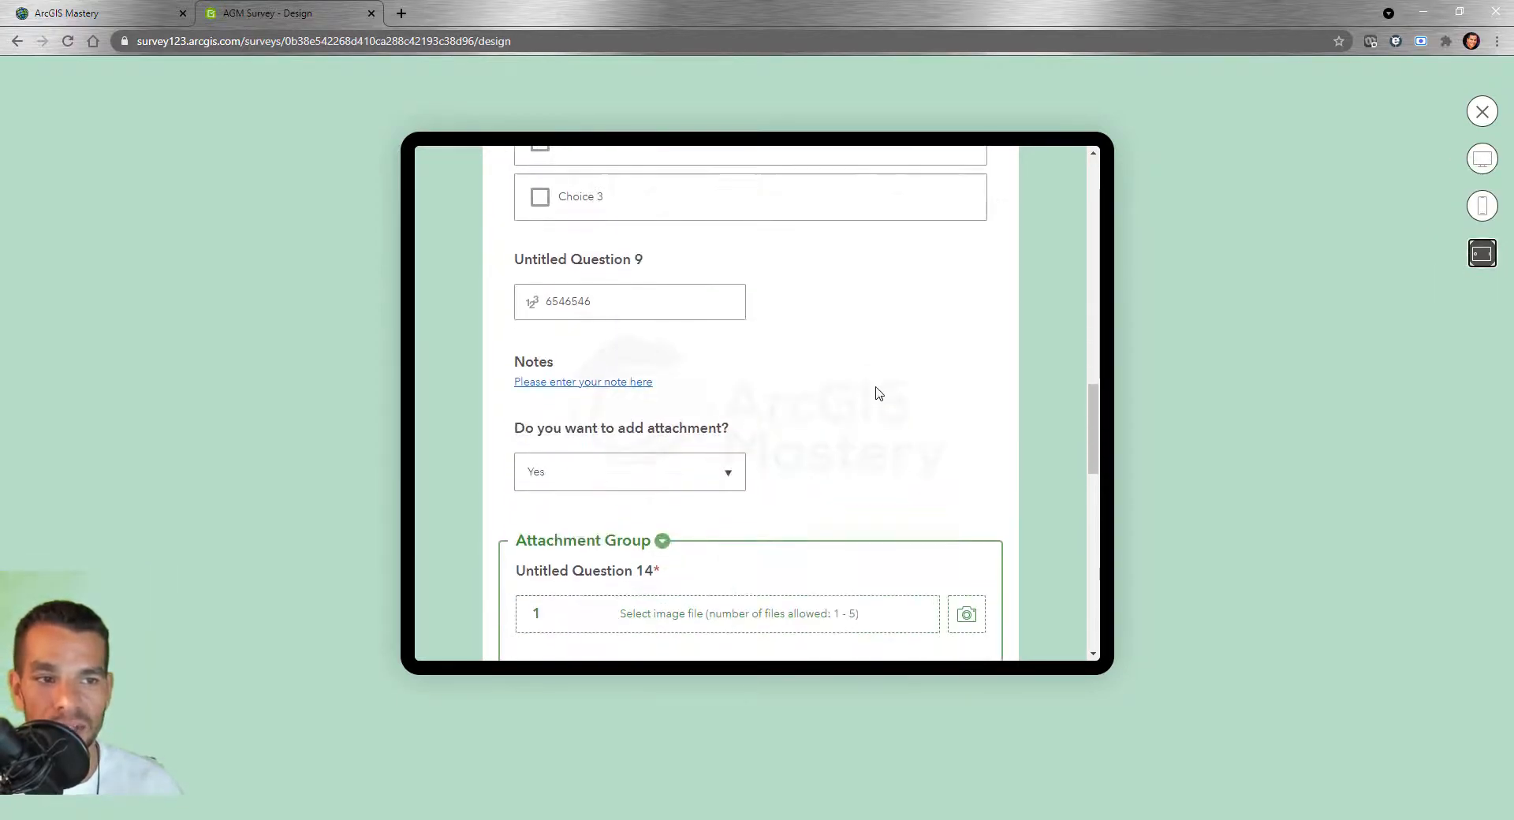
{"action": "scroll", "coordinate": [901, 430], "scroll_direction": "down", "scroll_amount": 7}
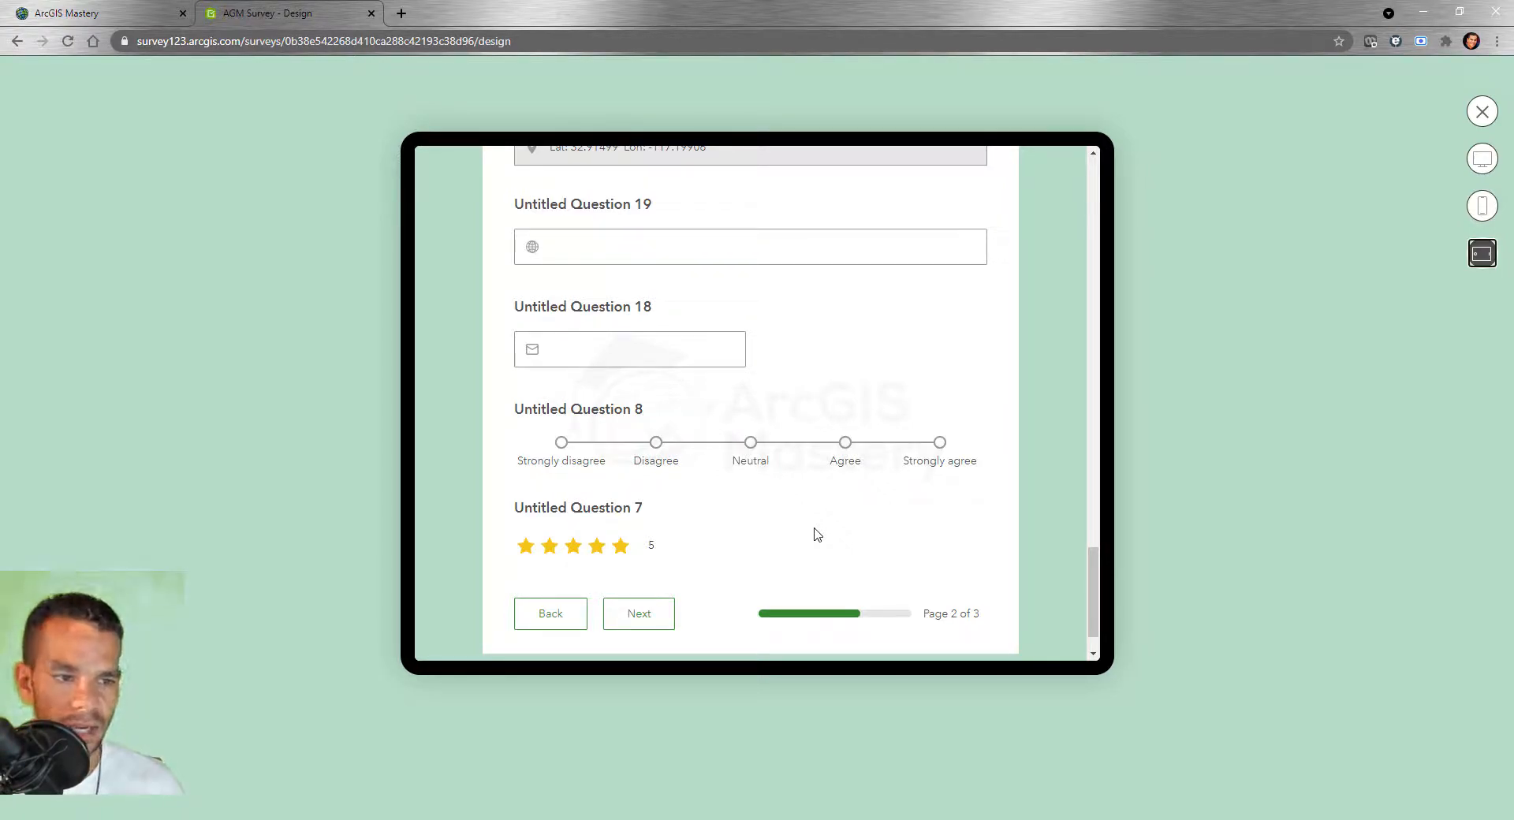
{"action": "scroll", "coordinate": [831, 519], "scroll_direction": "up", "scroll_amount": 4}
{"action": "scroll", "coordinate": [1059, 483], "scroll_direction": "up", "scroll_amount": 5}
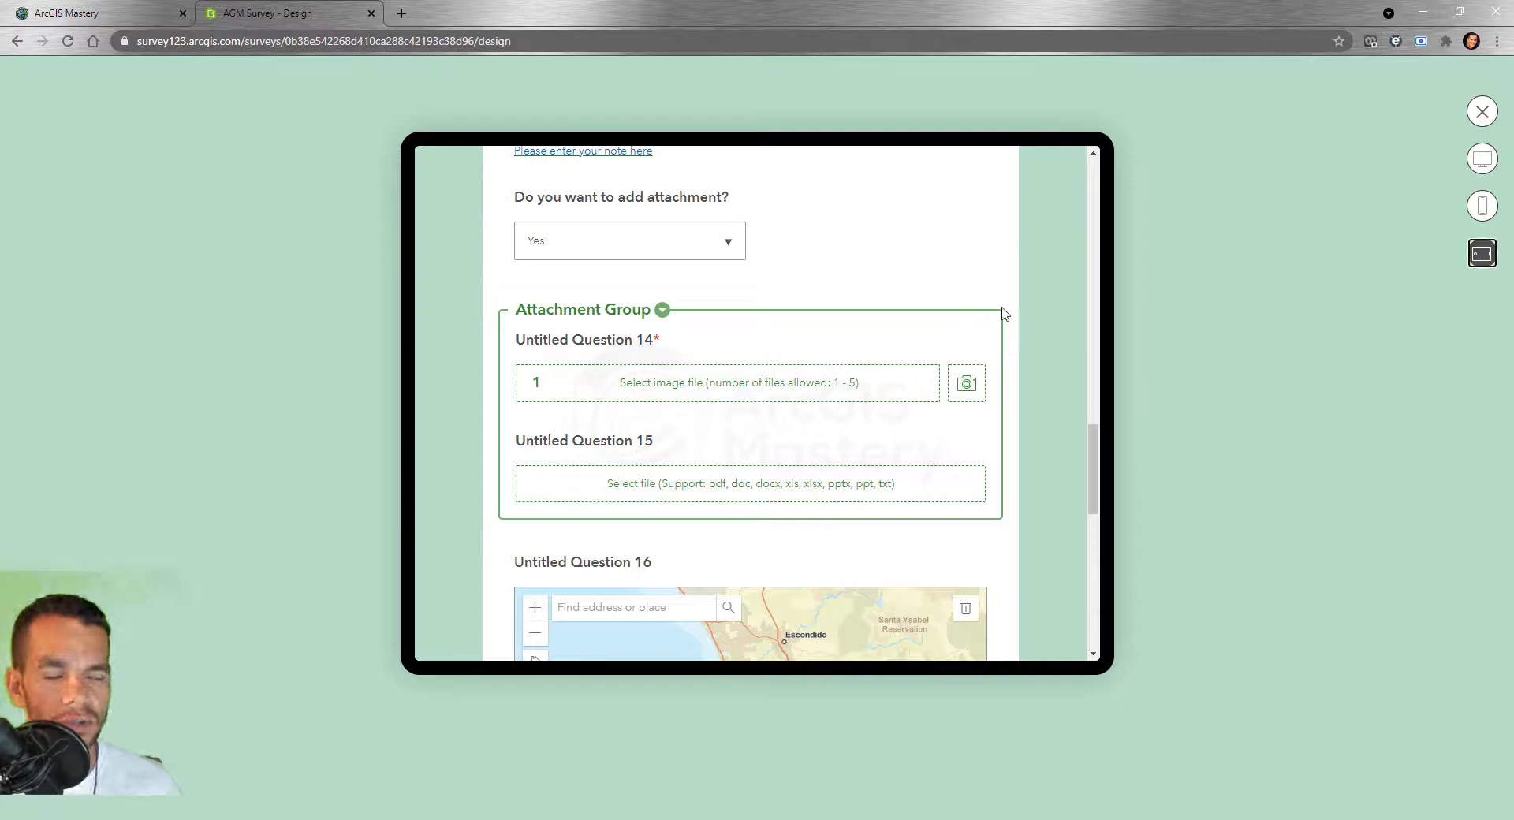
{"action": "scroll", "coordinate": [1001, 315], "scroll_direction": "up", "scroll_amount": 4}
{"action": "scroll", "coordinate": [999, 317], "scroll_direction": "up", "scroll_amount": 1}
{"action": "scroll", "coordinate": [999, 341], "scroll_direction": "up", "scroll_amount": 5}
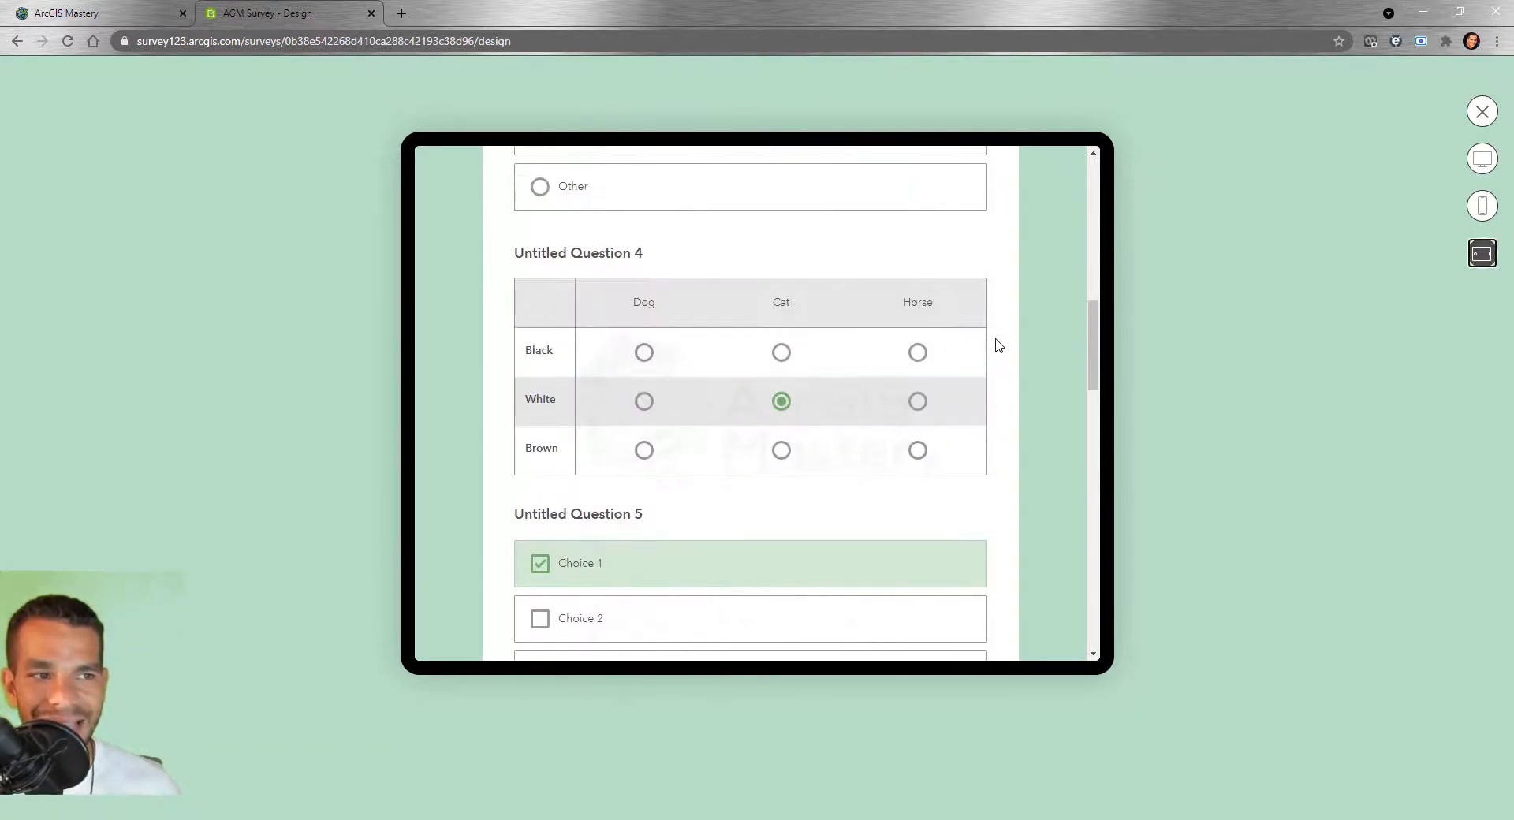
{"action": "scroll", "coordinate": [995, 353], "scroll_direction": "up", "scroll_amount": 7}
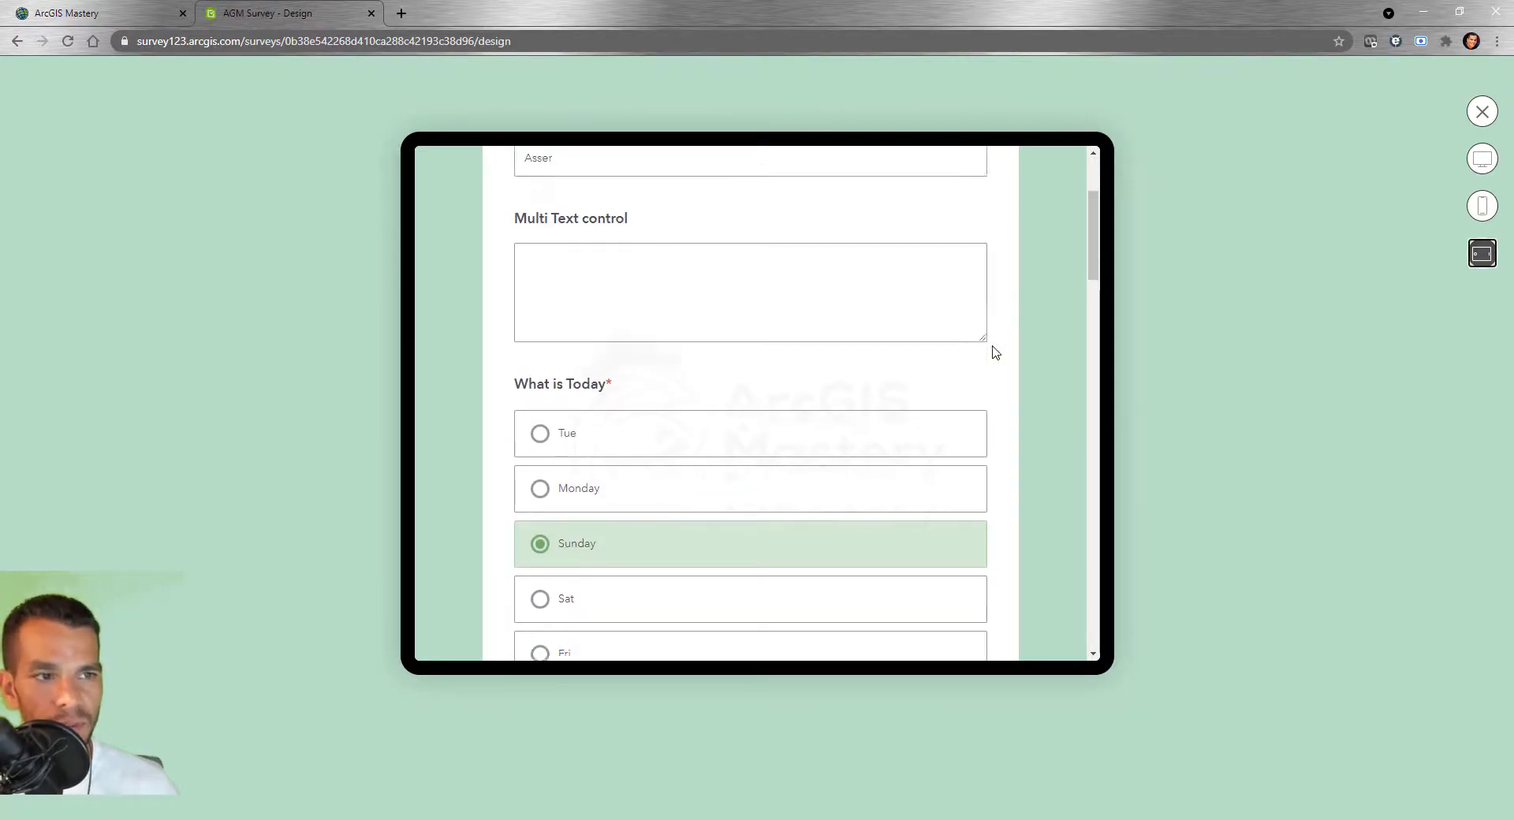
{"action": "left_click", "coordinate": [1483, 113]}
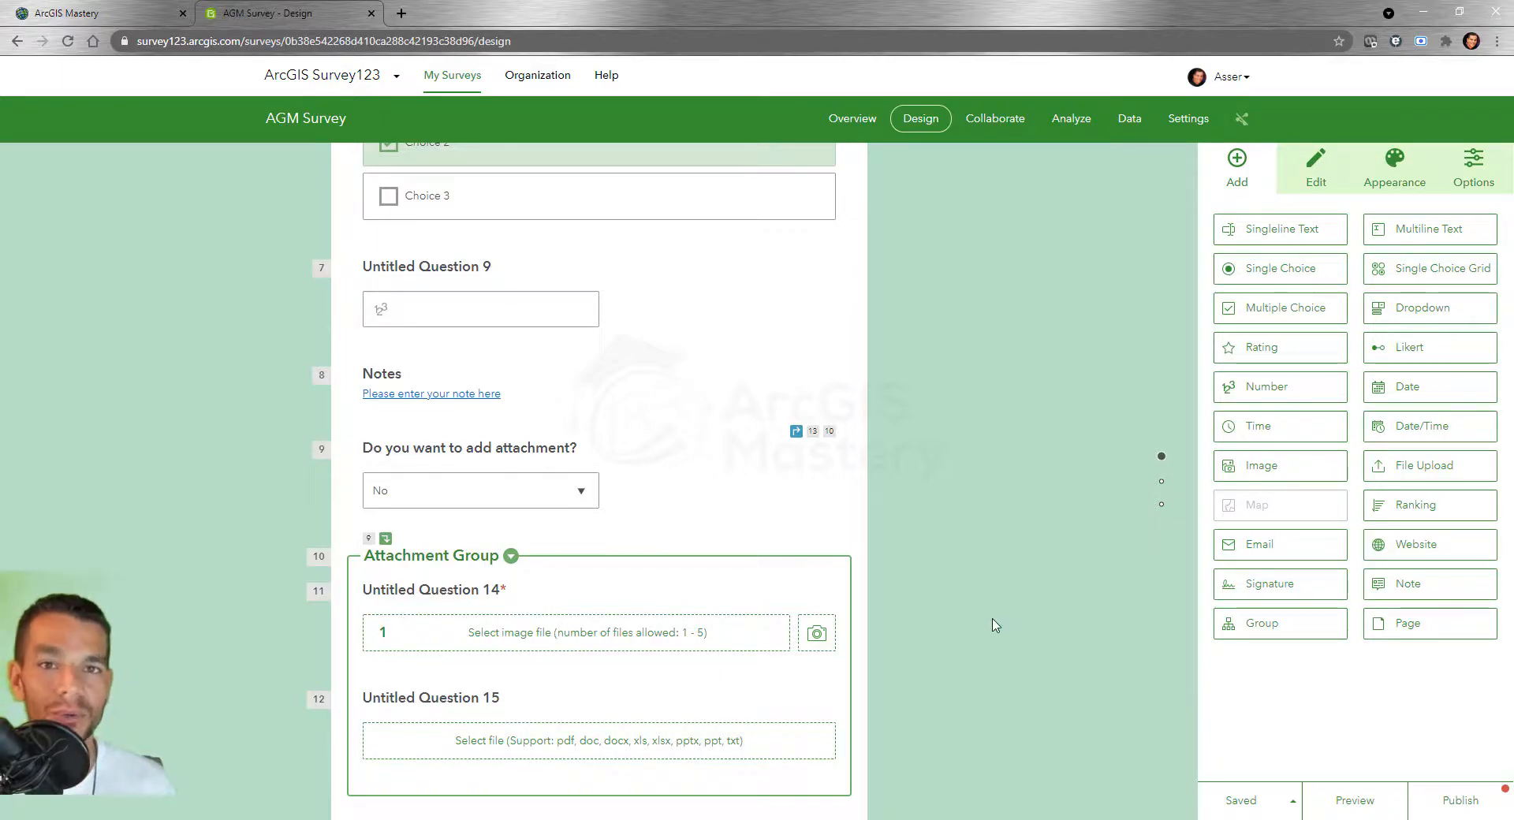
Start publishing the survey and review the schema's field names, field types and field lengths for all questions
{"action": "left_click", "coordinate": [1475, 803]}
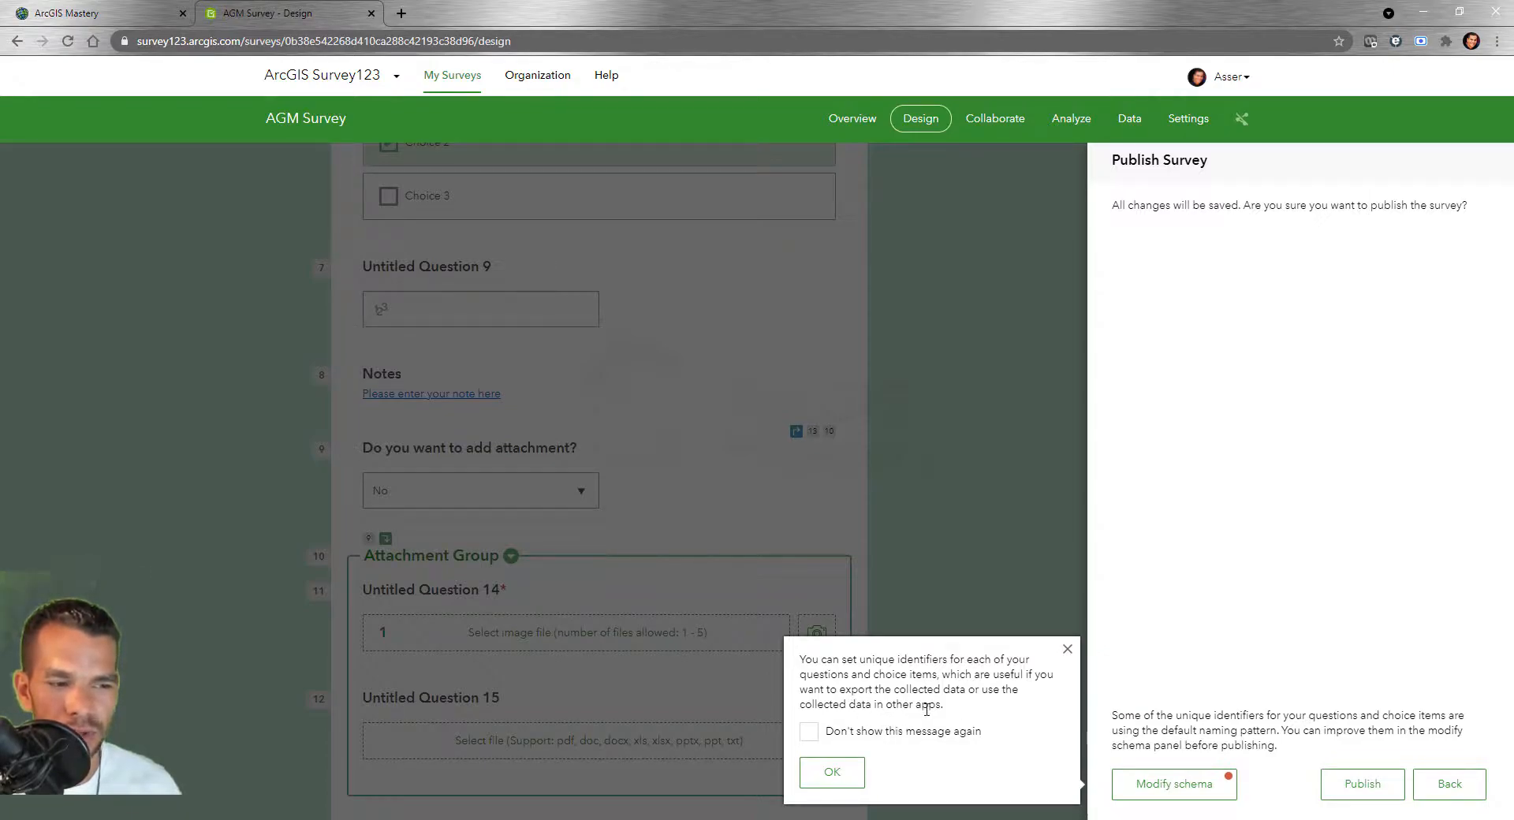
{"action": "left_click", "coordinate": [837, 777]}
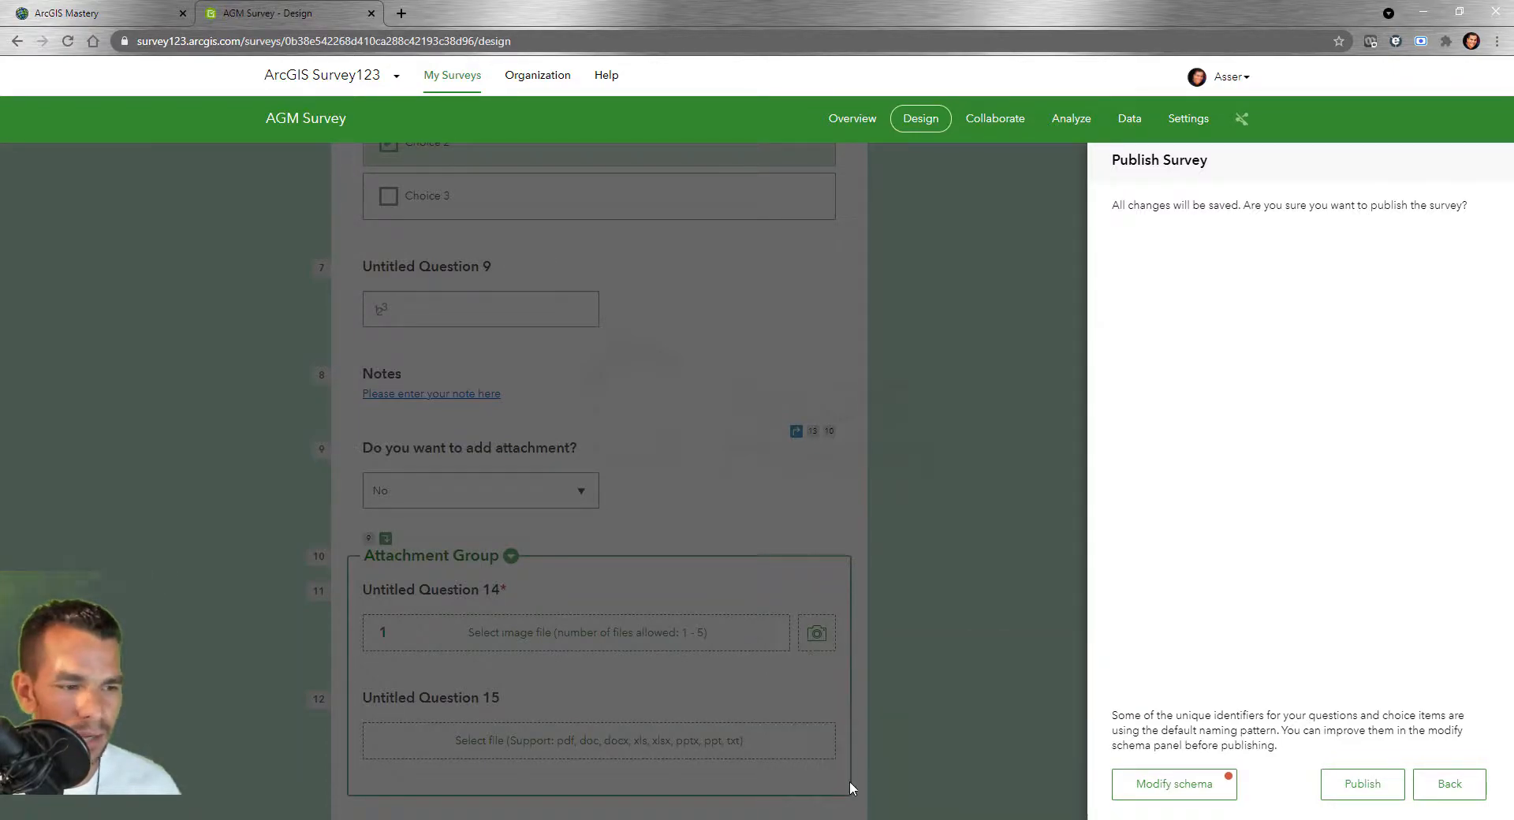
{"action": "left_click", "coordinate": [1174, 785]}
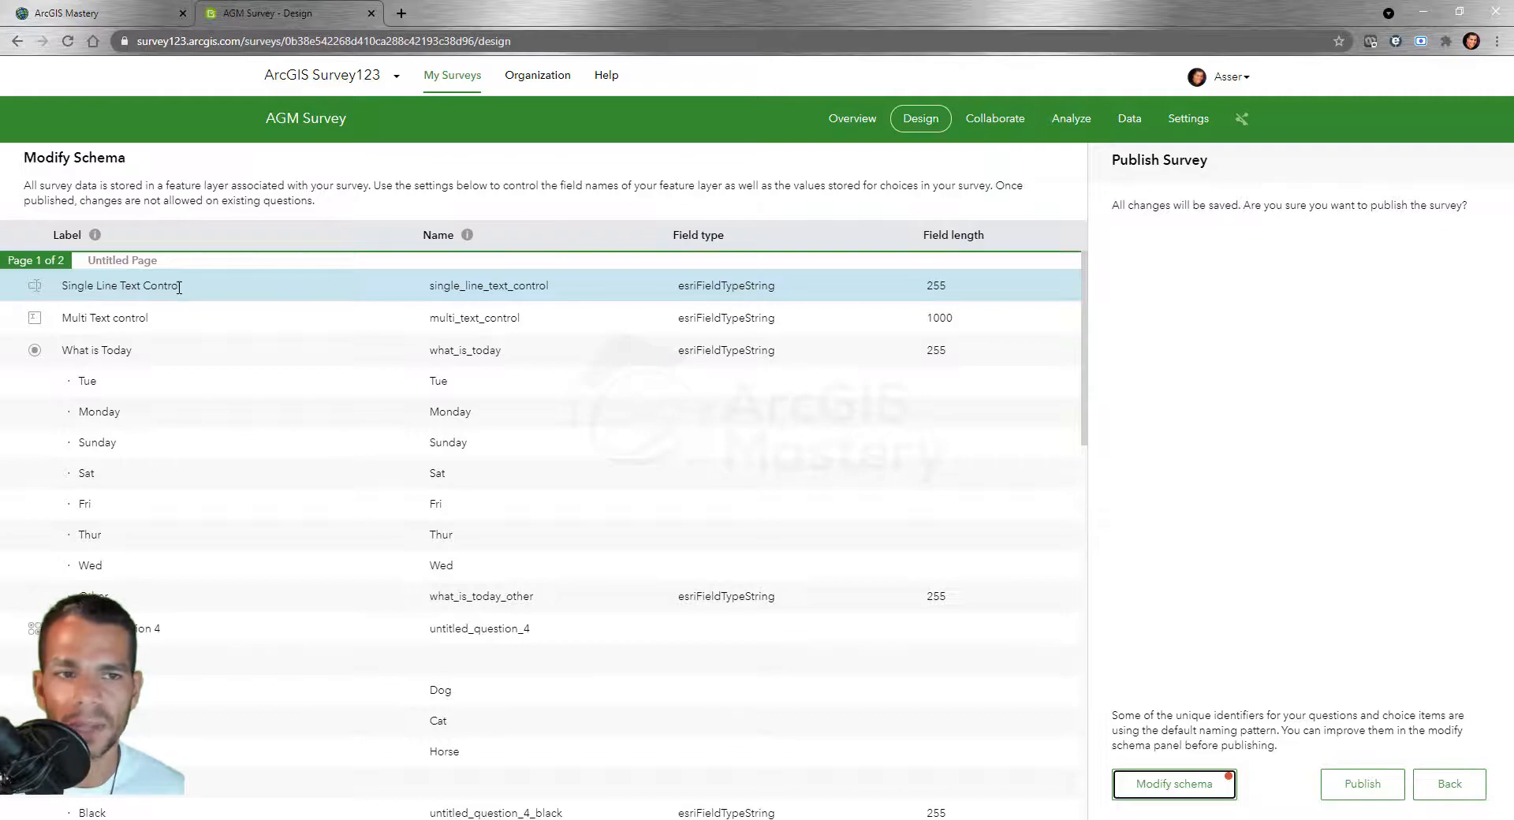
{"action": "left_click", "coordinate": [429, 288]}
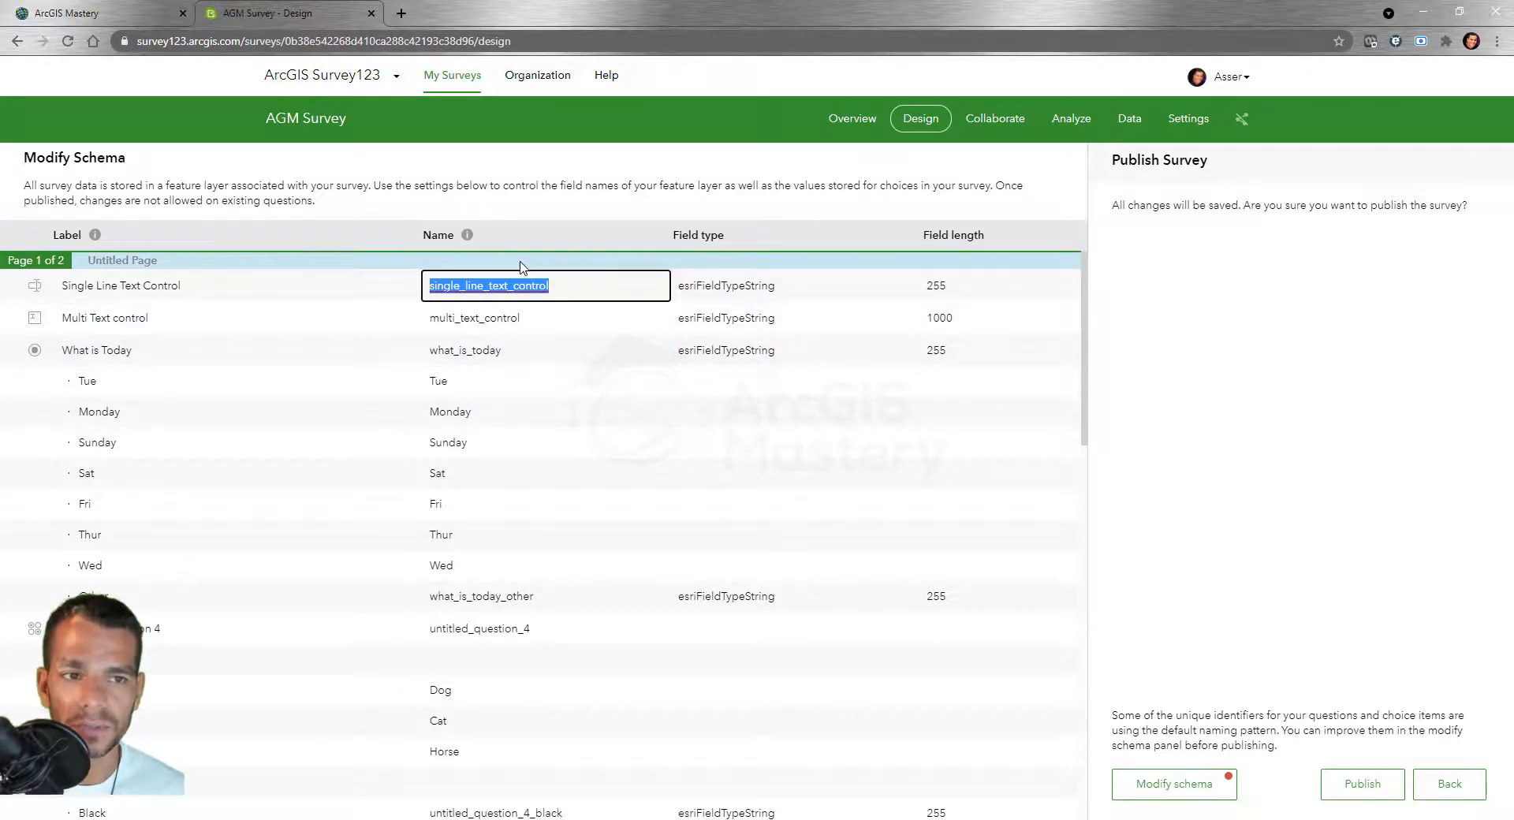
{"action": "left_click", "coordinate": [442, 285]}
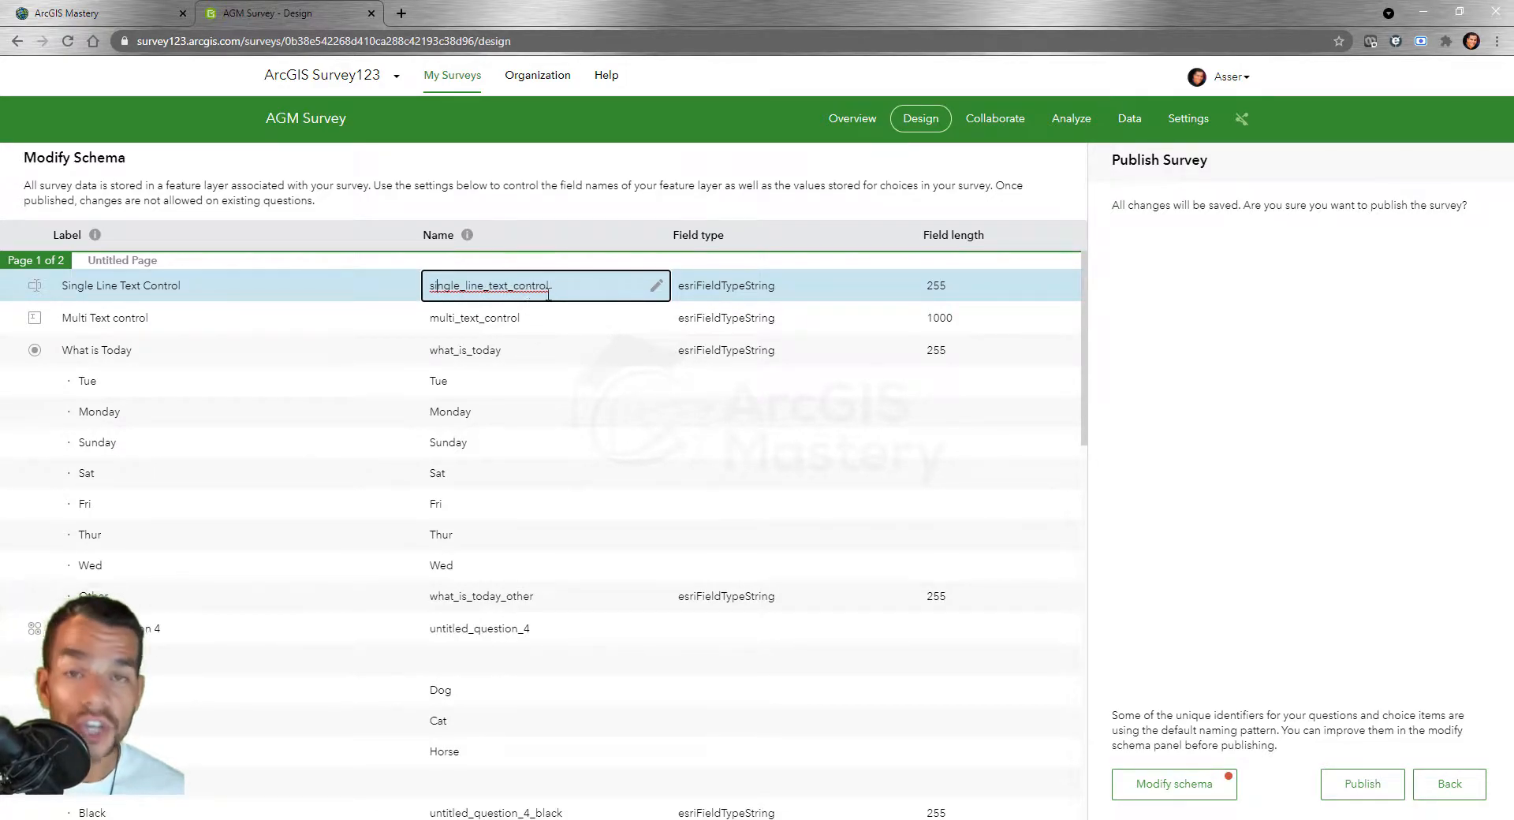
{"action": "left_click", "coordinate": [547, 318]}
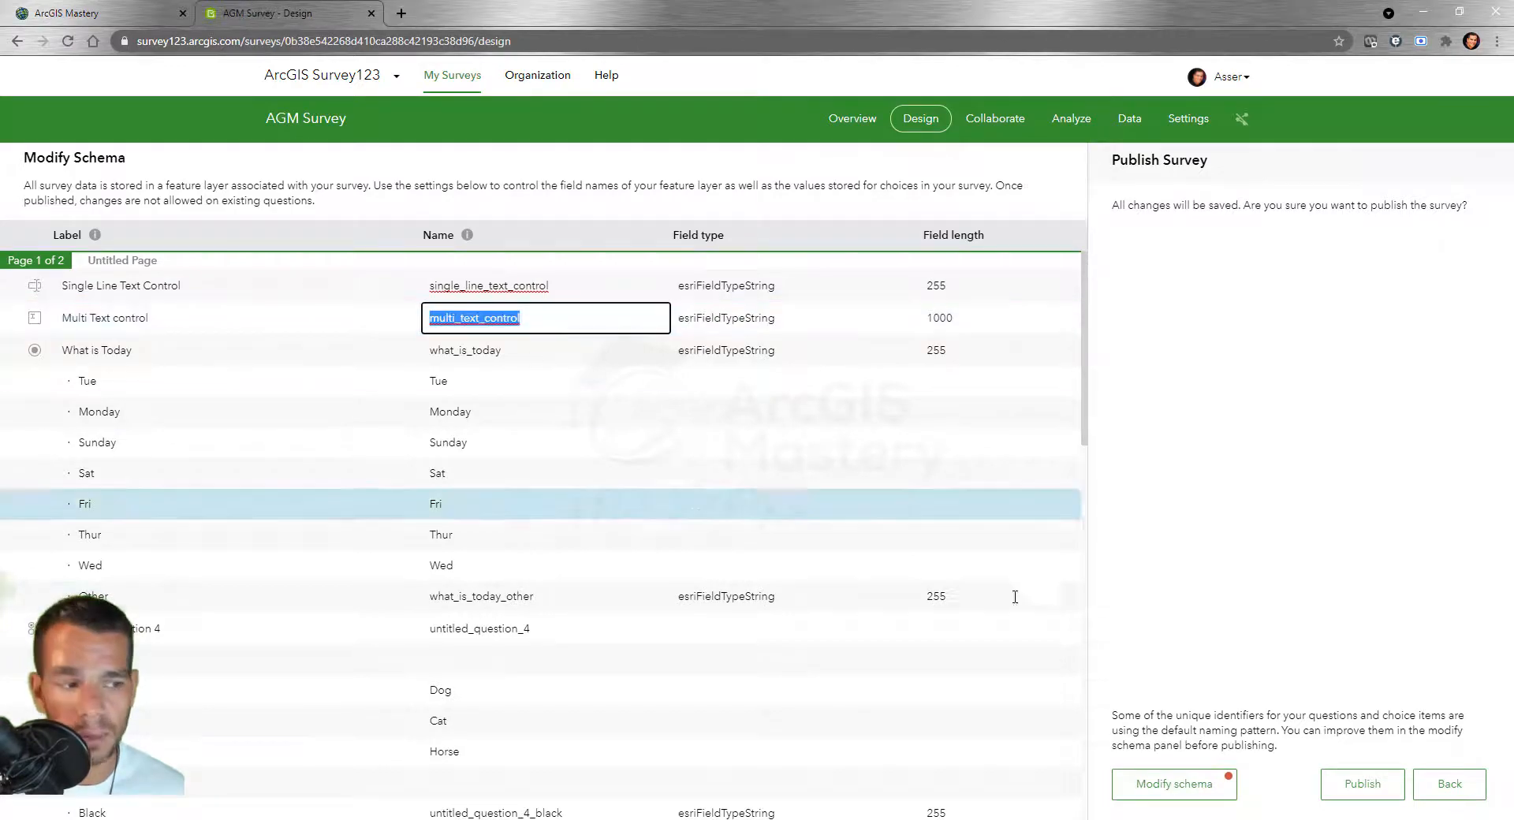
{"action": "left_click", "coordinate": [713, 285]}
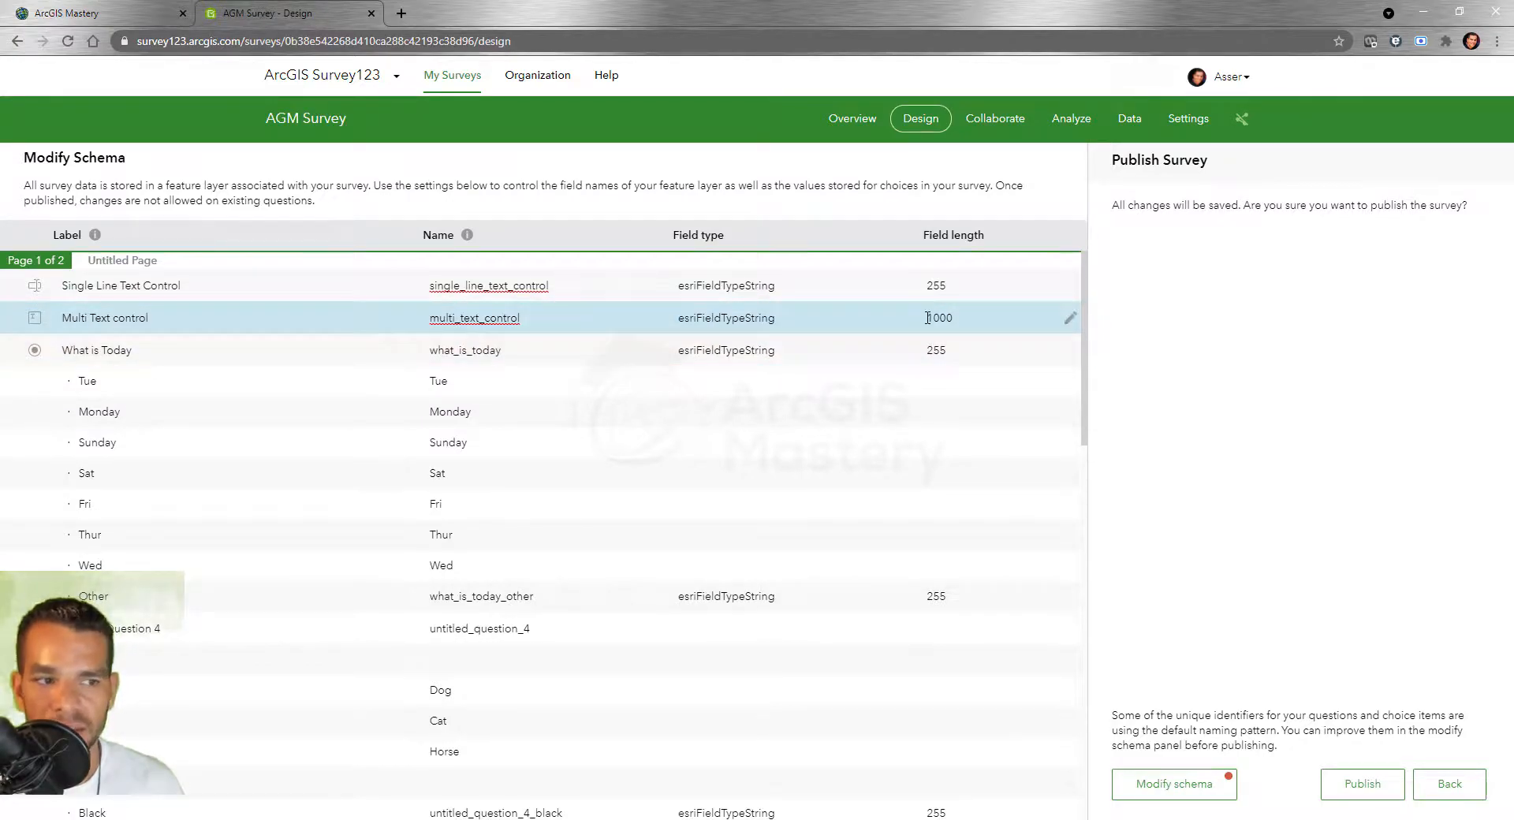
{"action": "scroll", "coordinate": [624, 434], "scroll_direction": "down", "scroll_amount": 6}
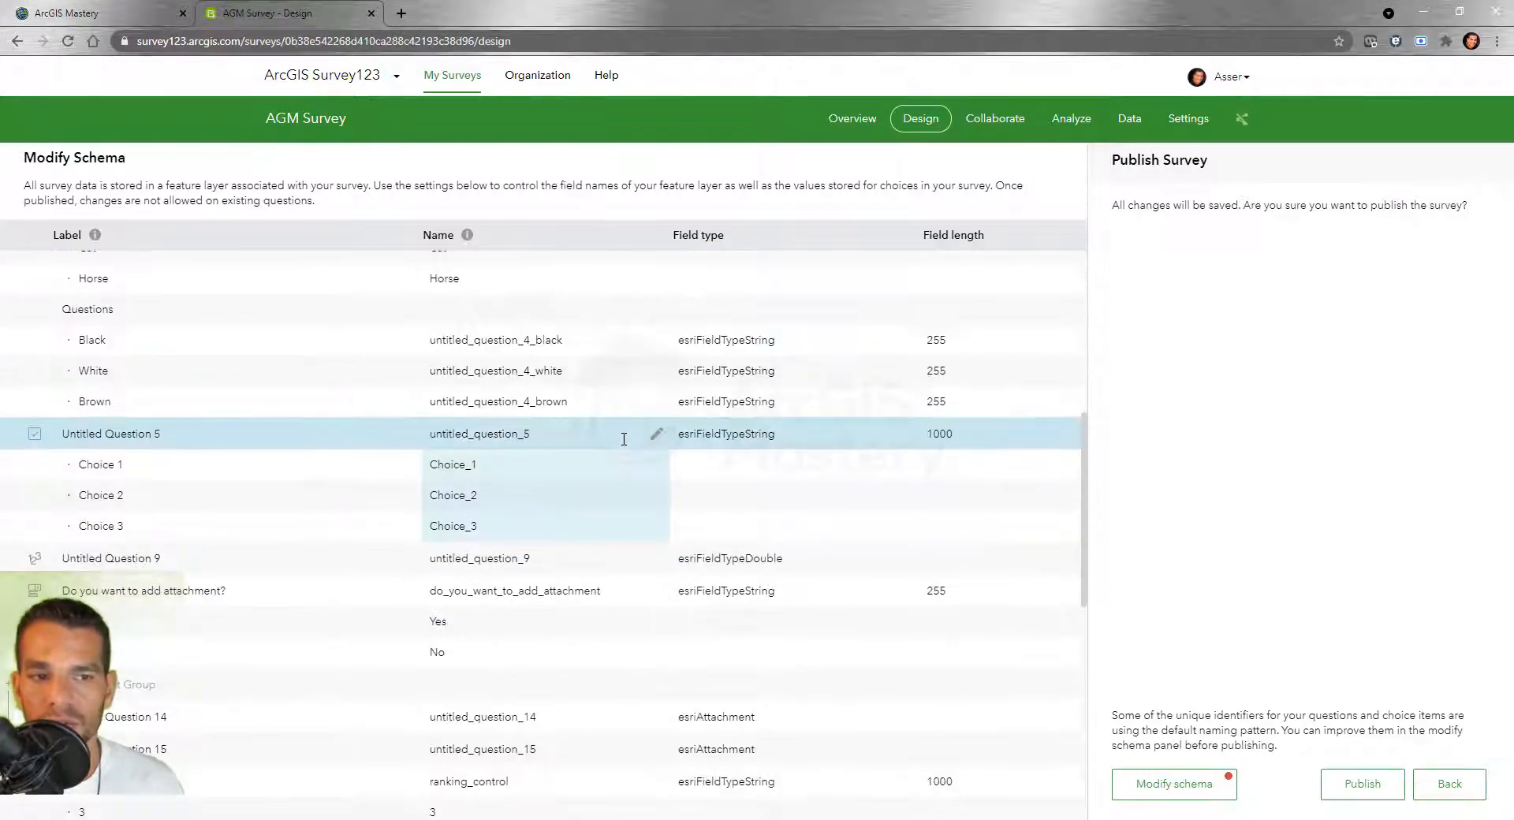
{"action": "scroll", "coordinate": [624, 440], "scroll_direction": "down", "scroll_amount": 9}
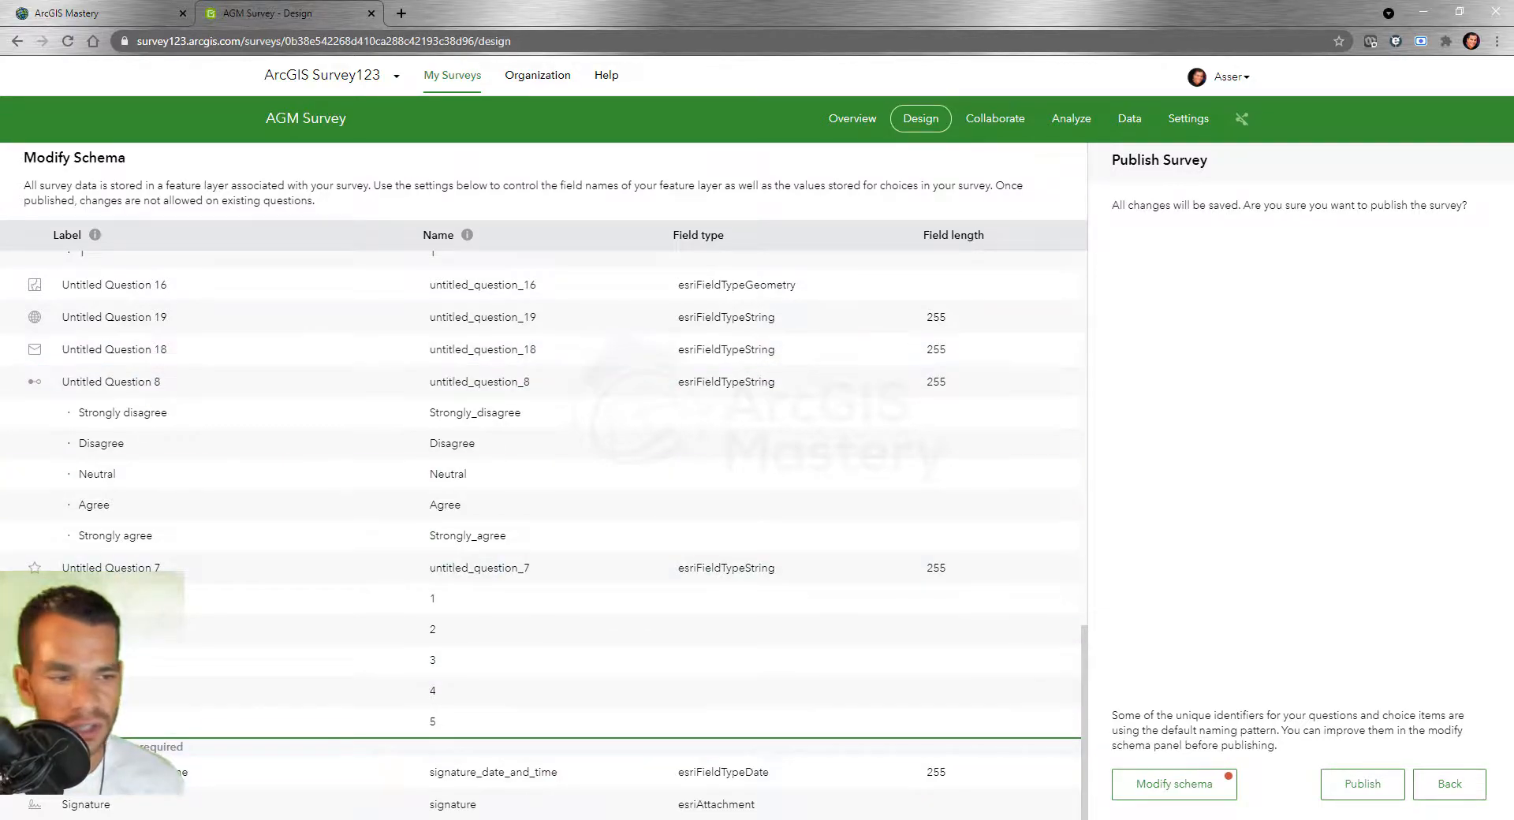
Close the schema view and publish the survey
{"action": "left_click", "coordinate": [1133, 790]}
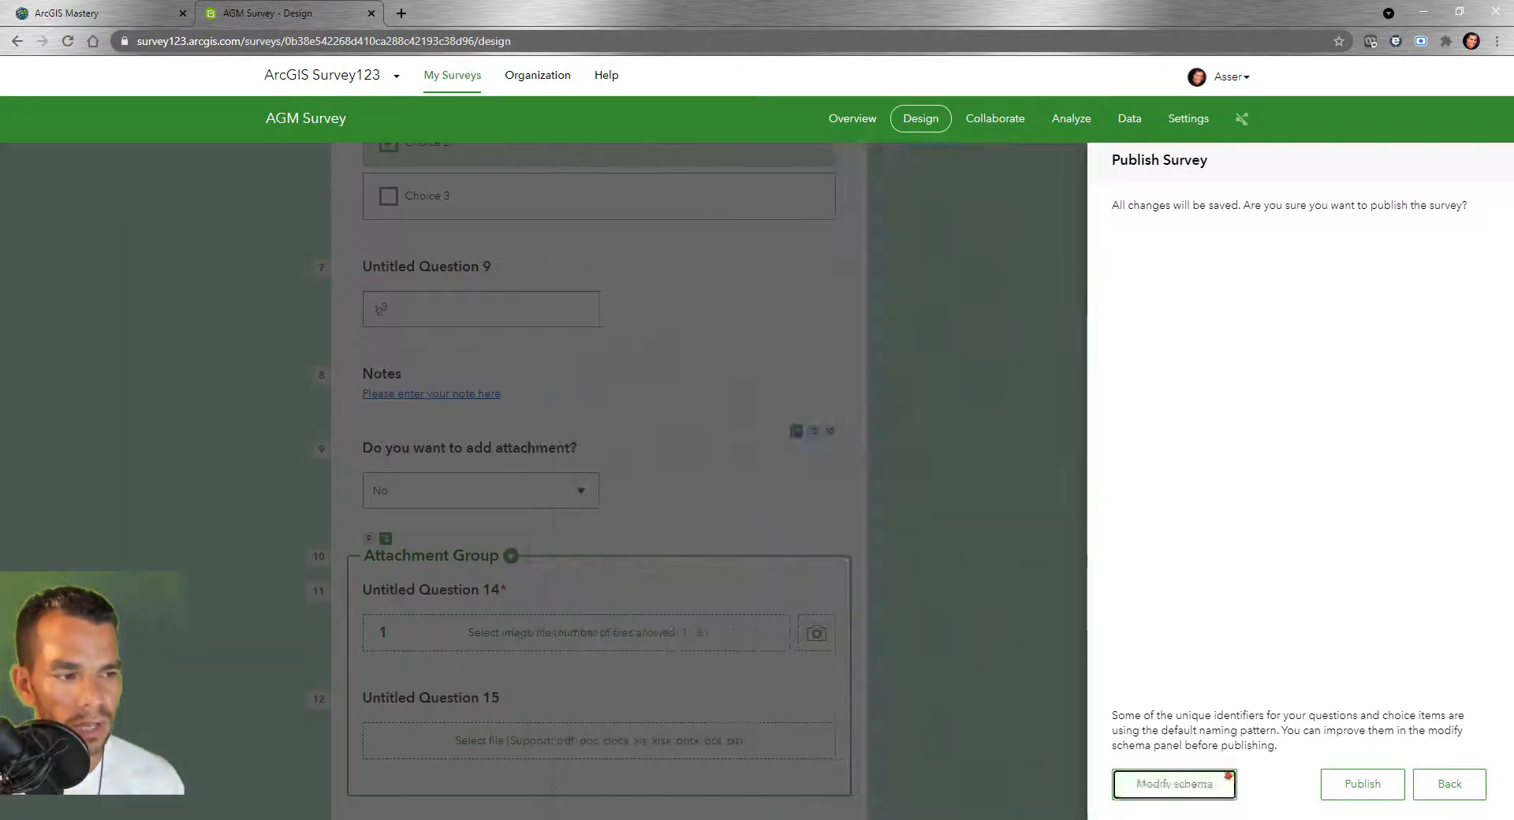
{"action": "left_click", "coordinate": [1343, 795]}
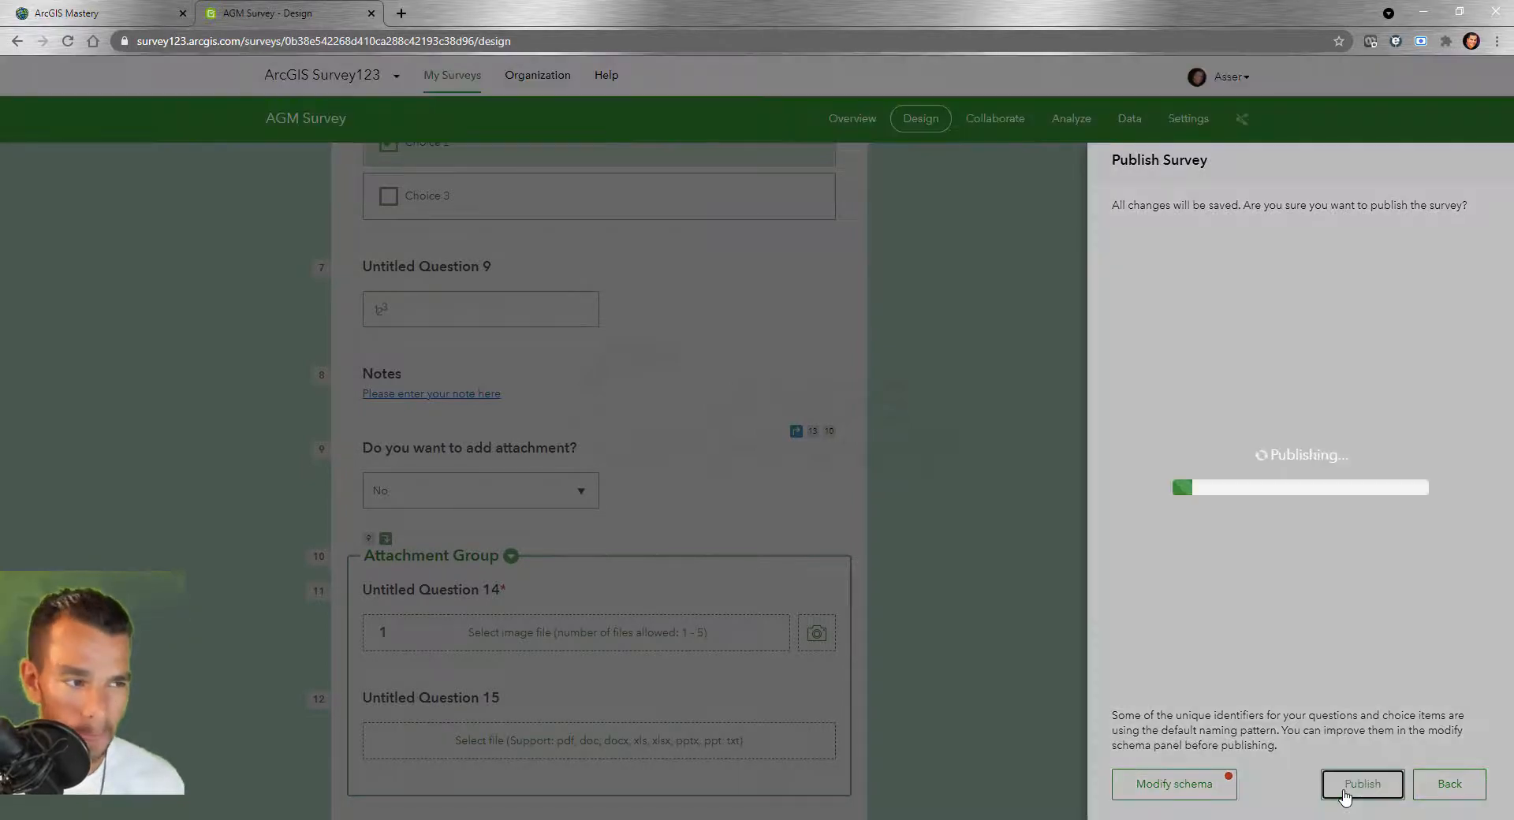